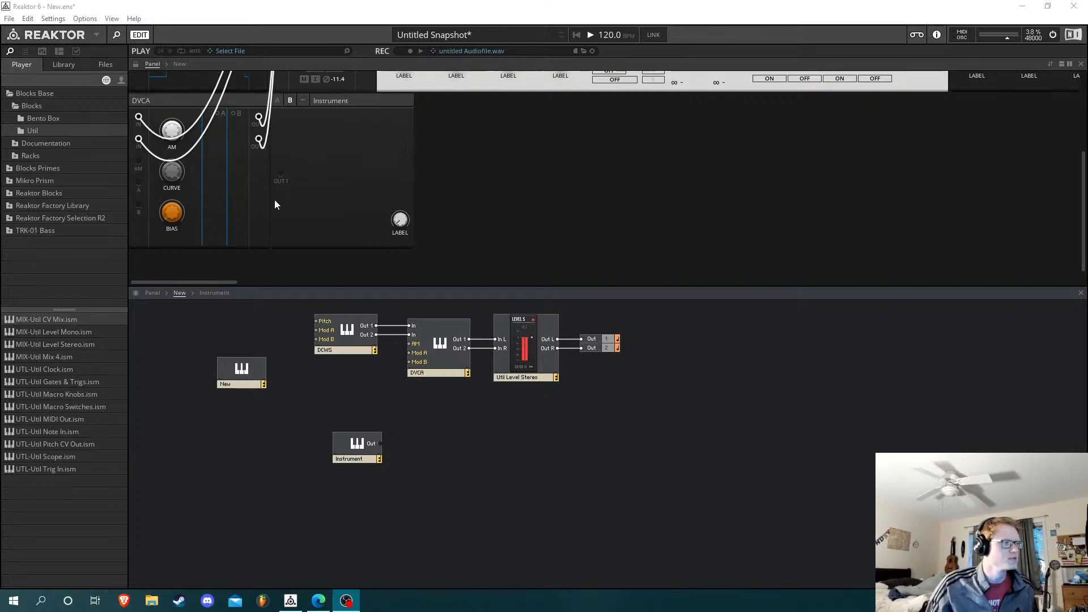
Audition the DVCA block by turning its bias up and back down to silence
click(174, 217)
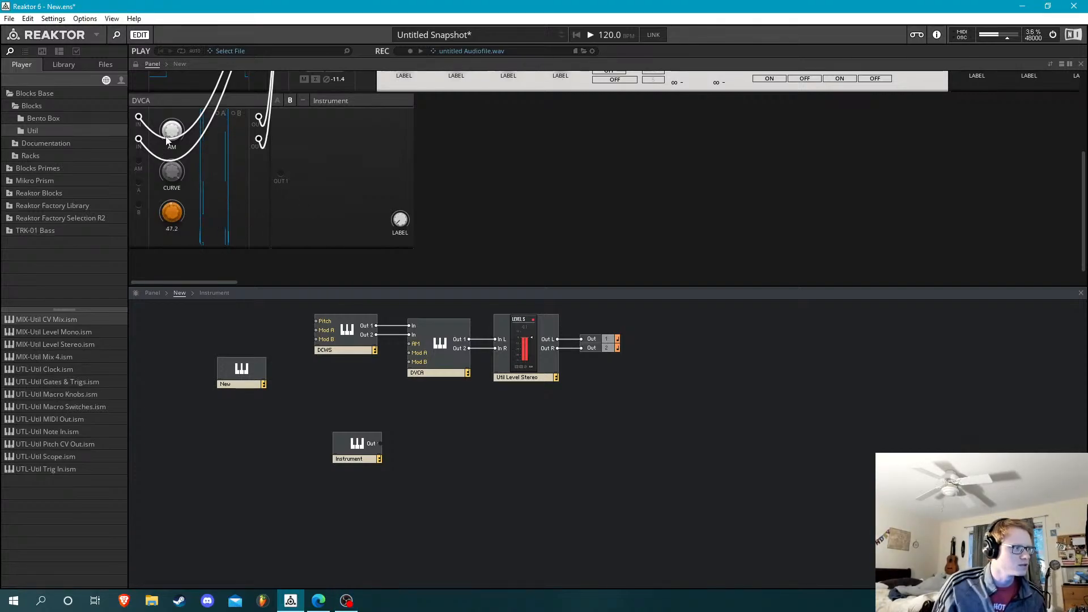
drag(178, 51, 248, 453)
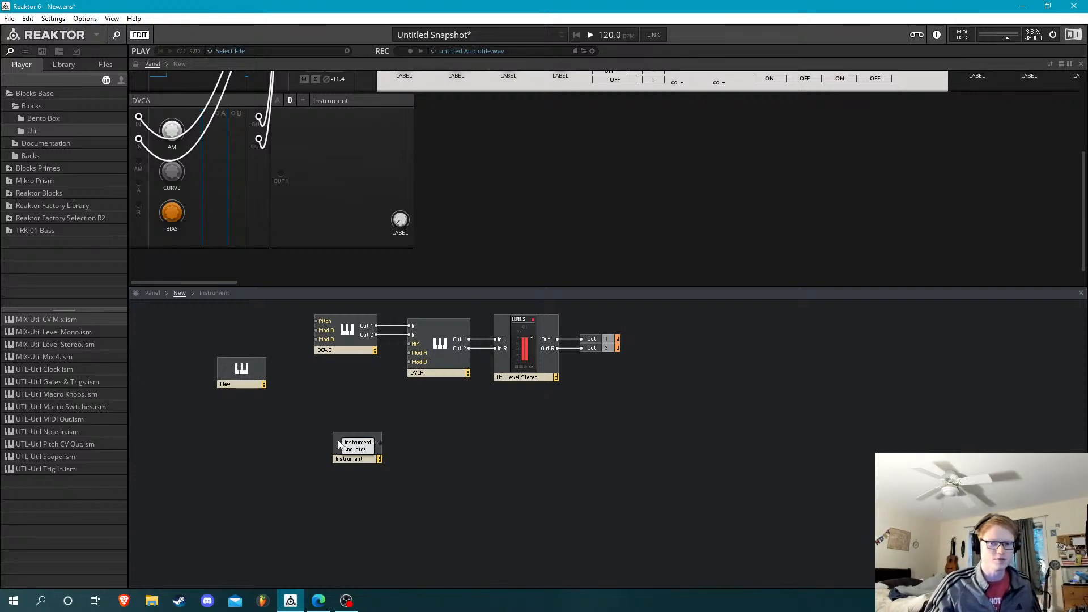
Show the DualSystem block files in the browser and save the ensemble as 5
click(117, 65)
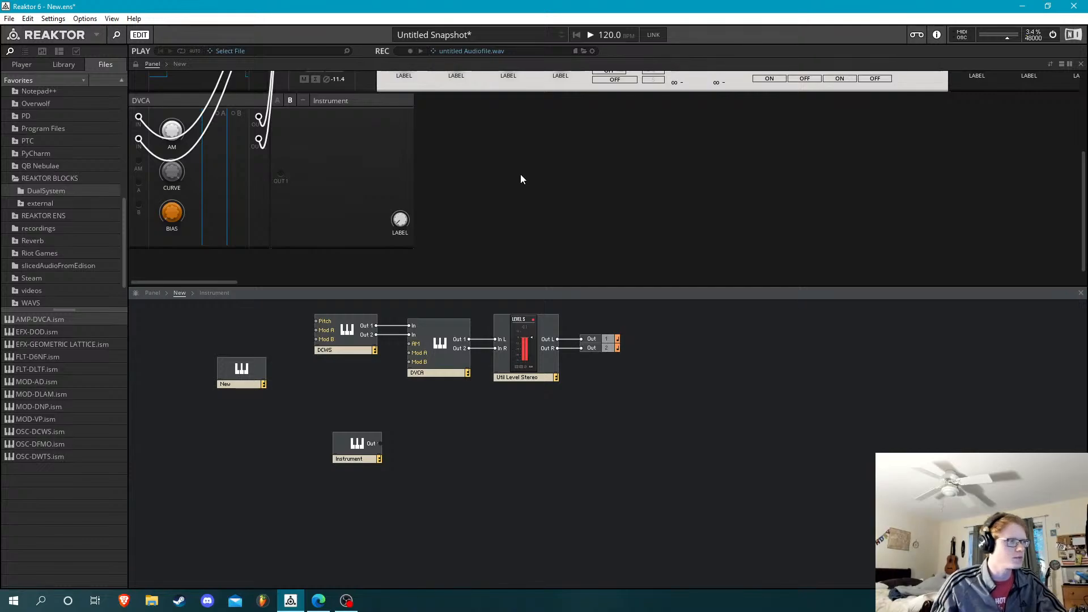
key(ctrl+shift+s)
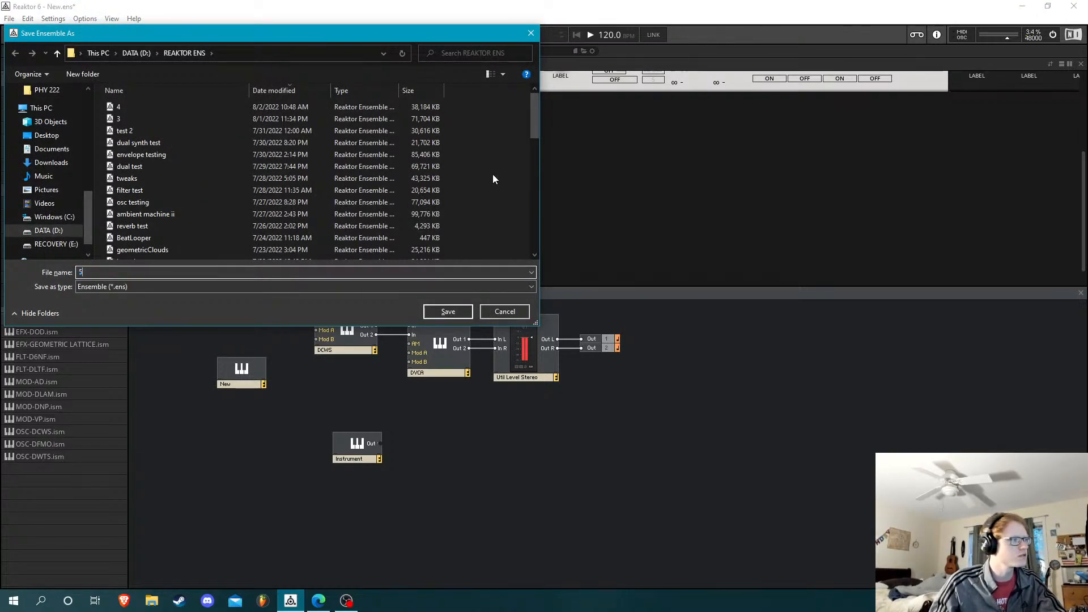
key(Escape)
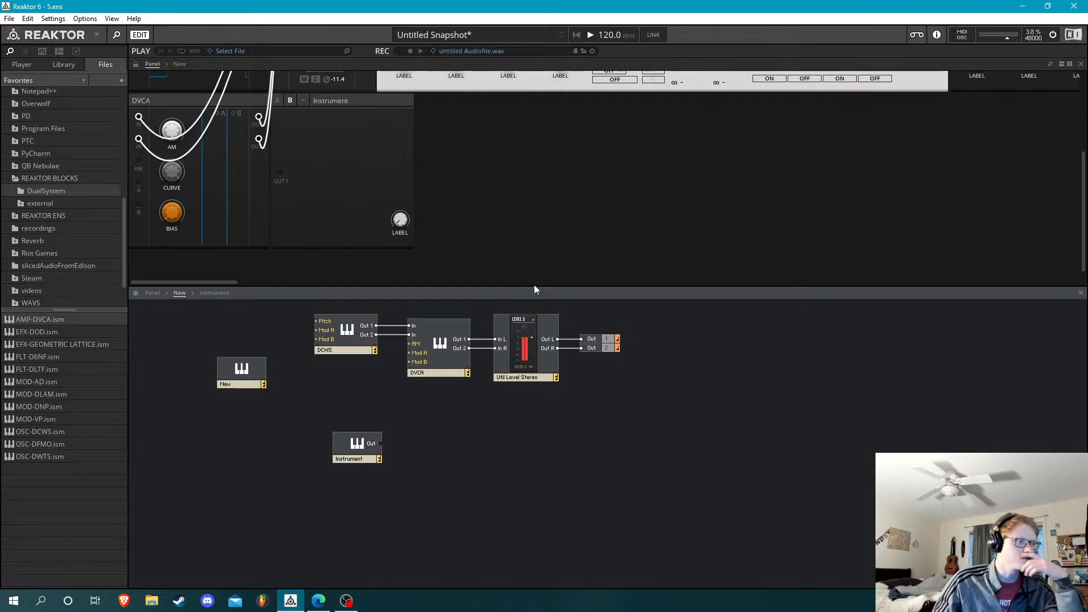
scroll(508, 256, up, 3)
scroll(529, 252, down, 3)
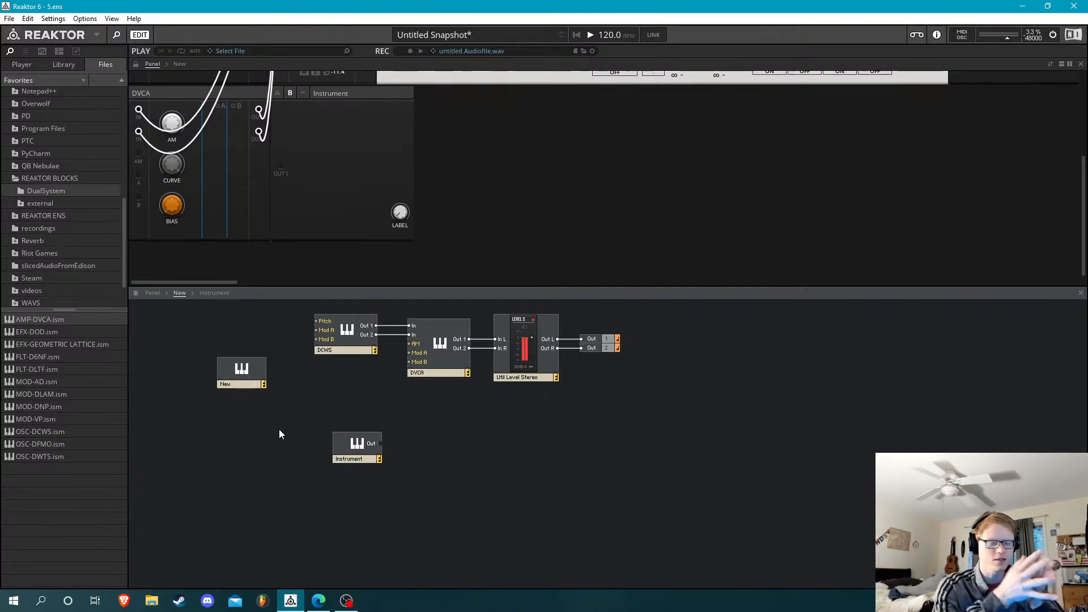
Create a new rack in place of the current ensemble
click(9, 18)
click(12, 33)
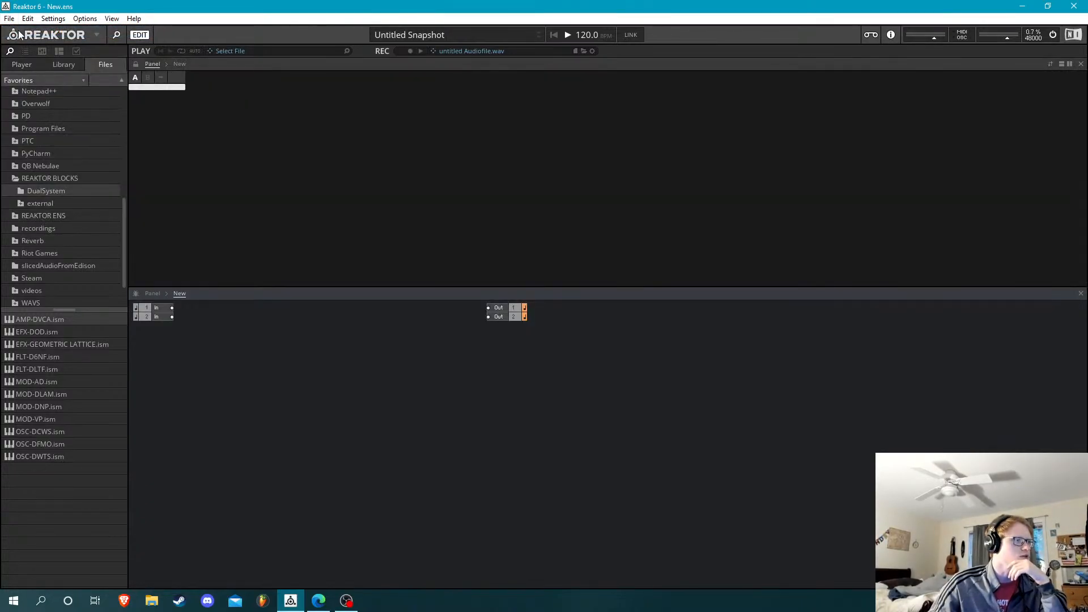
click(13, 20)
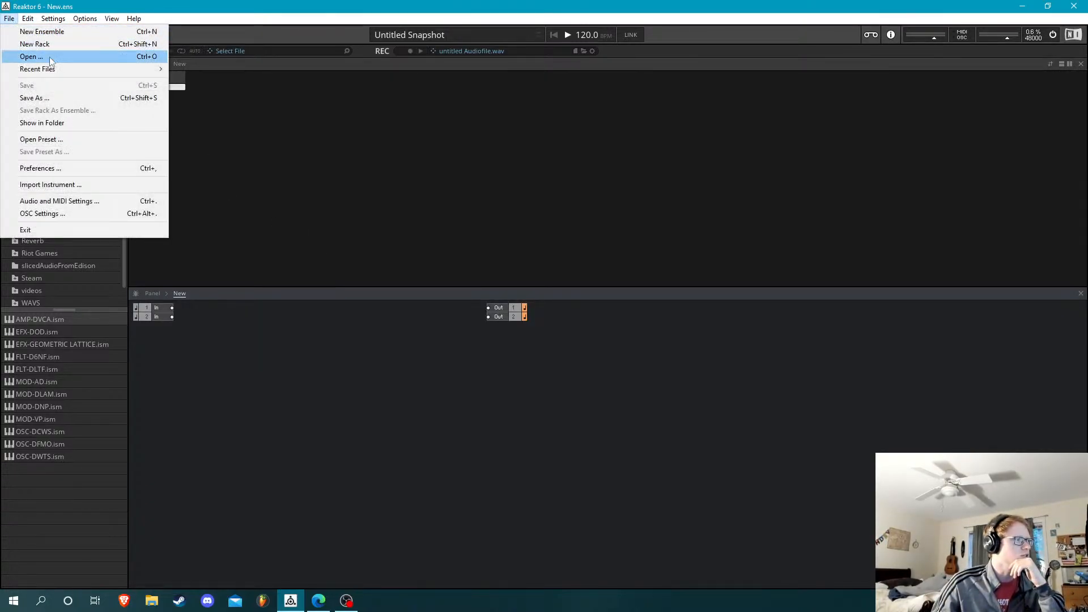
click(28, 44)
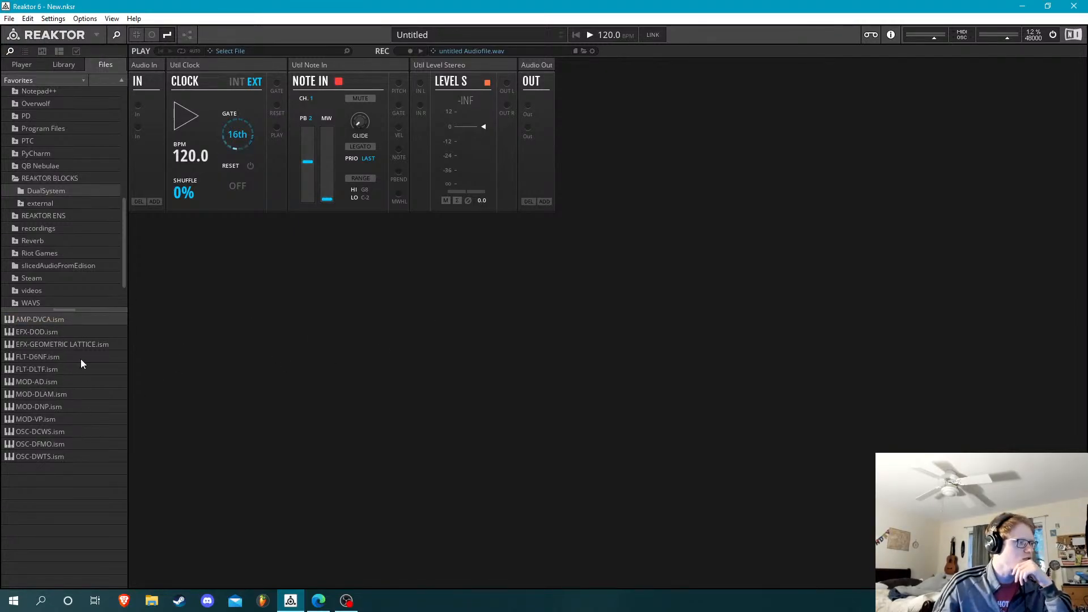
drag(44, 333, 218, 307)
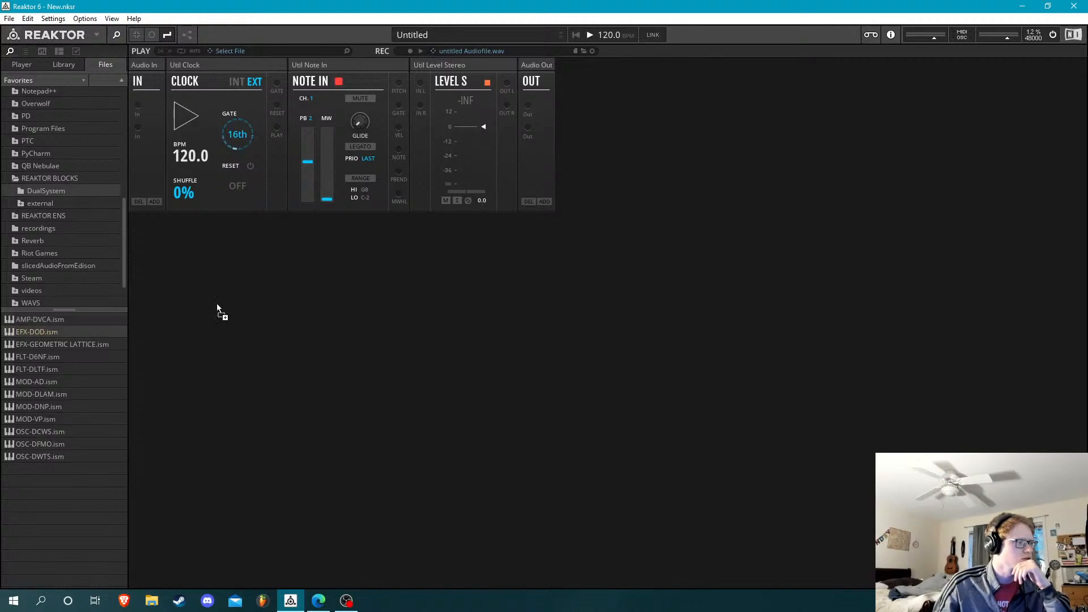
drag(56, 355, 310, 276)
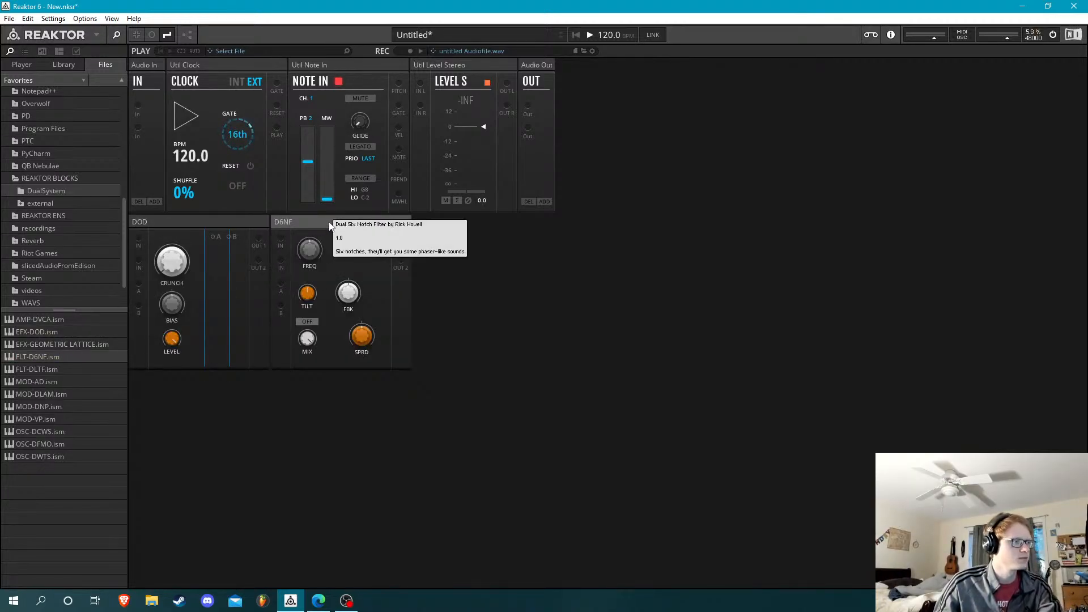
key(Delete)
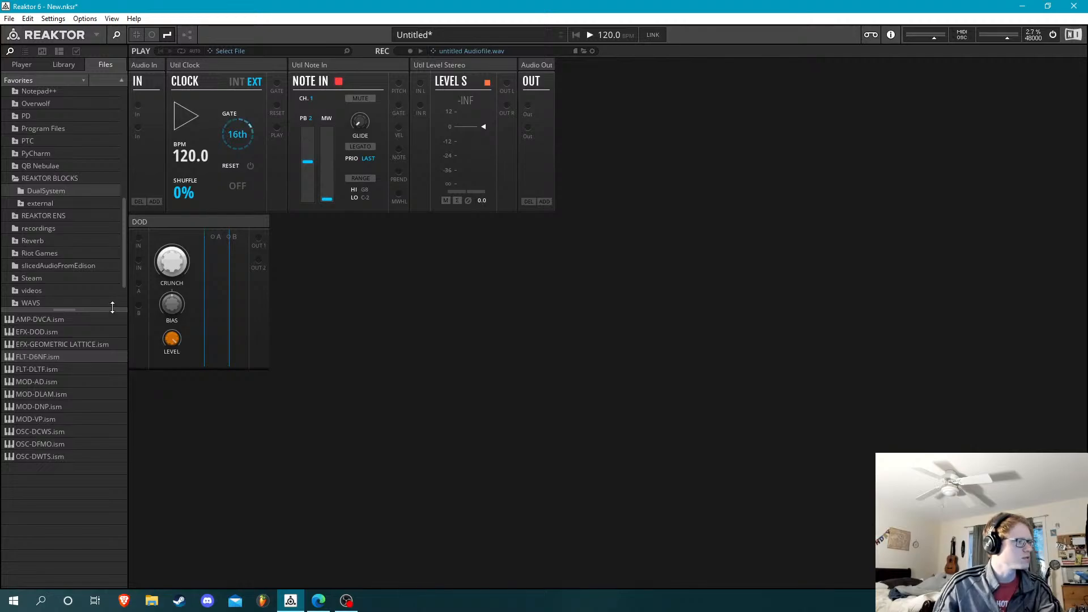
click(175, 226)
key(Delete)
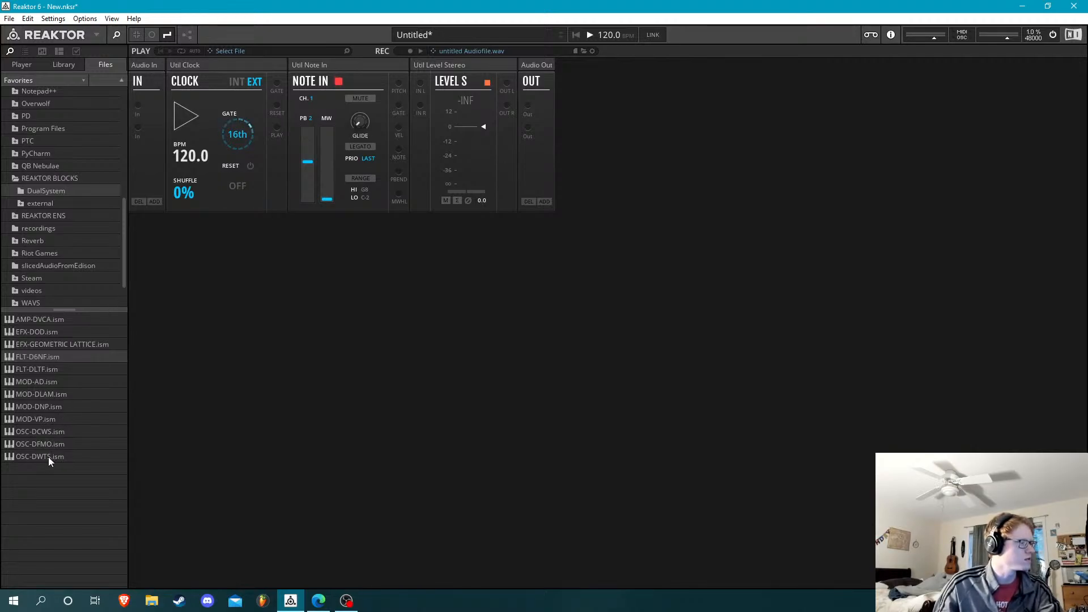
Add the OSC-DWTS, FLT-DLTF and AMP-DVCA blocks side by side in a second row of the rack
click(48, 457)
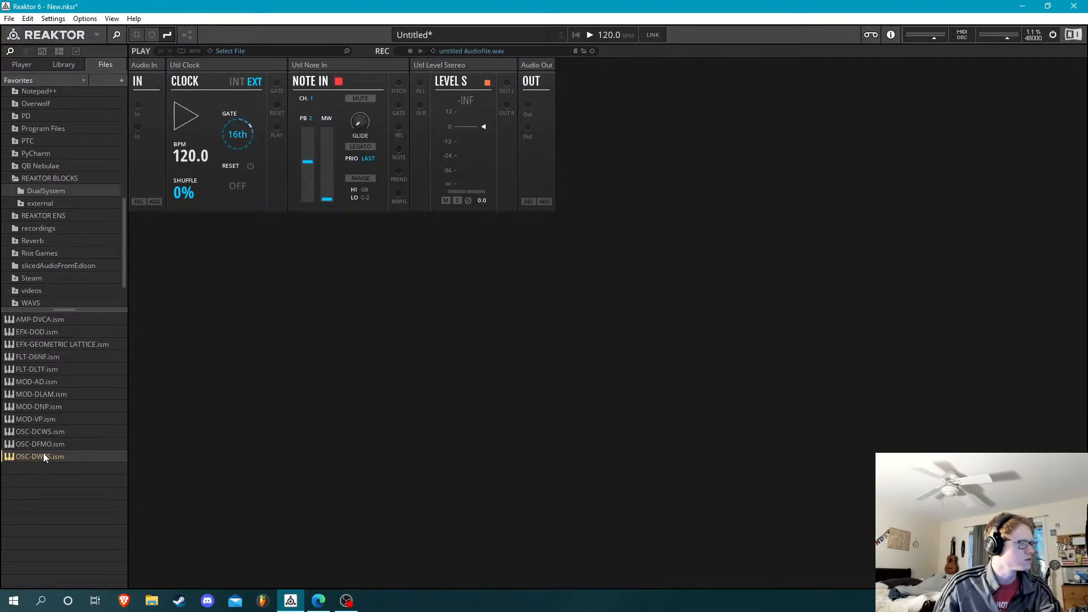
drag(44, 455, 236, 264)
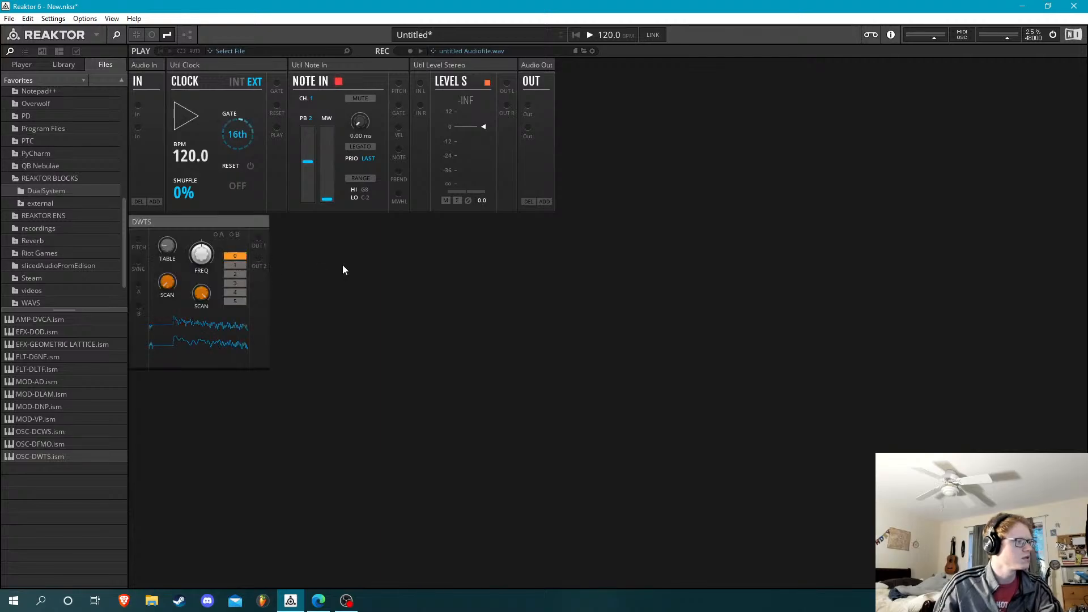
click(59, 332)
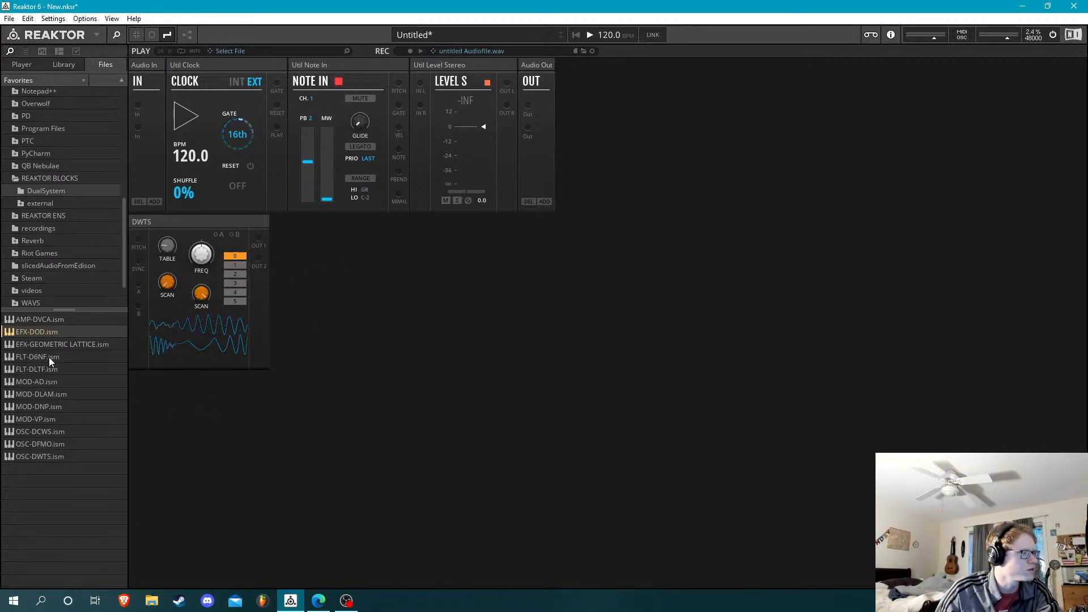
drag(50, 369, 306, 249)
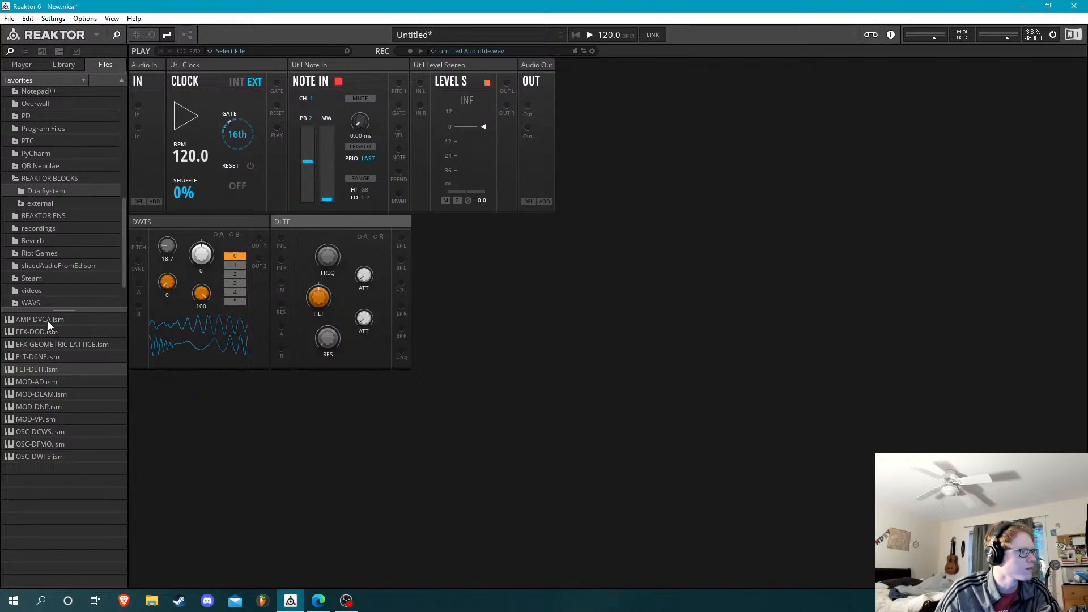
drag(47, 320, 571, 242)
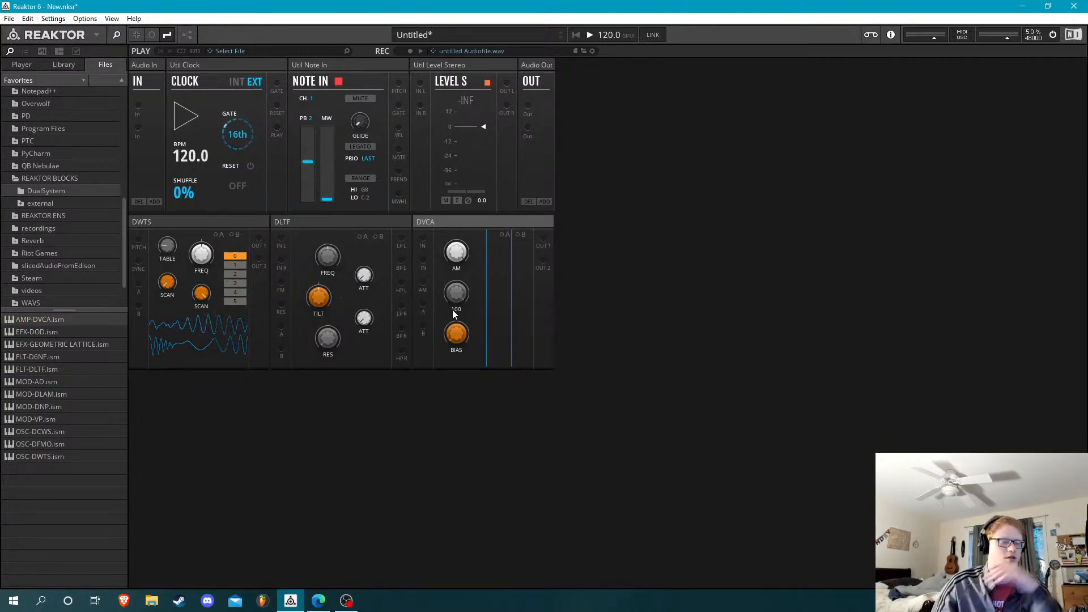
Patch the stereo signal from DWTS through the DLTF low-pass outputs, DVCA and Level Stereo to the audio output
drag(259, 238, 263, 265)
mouse_move(254, 222)
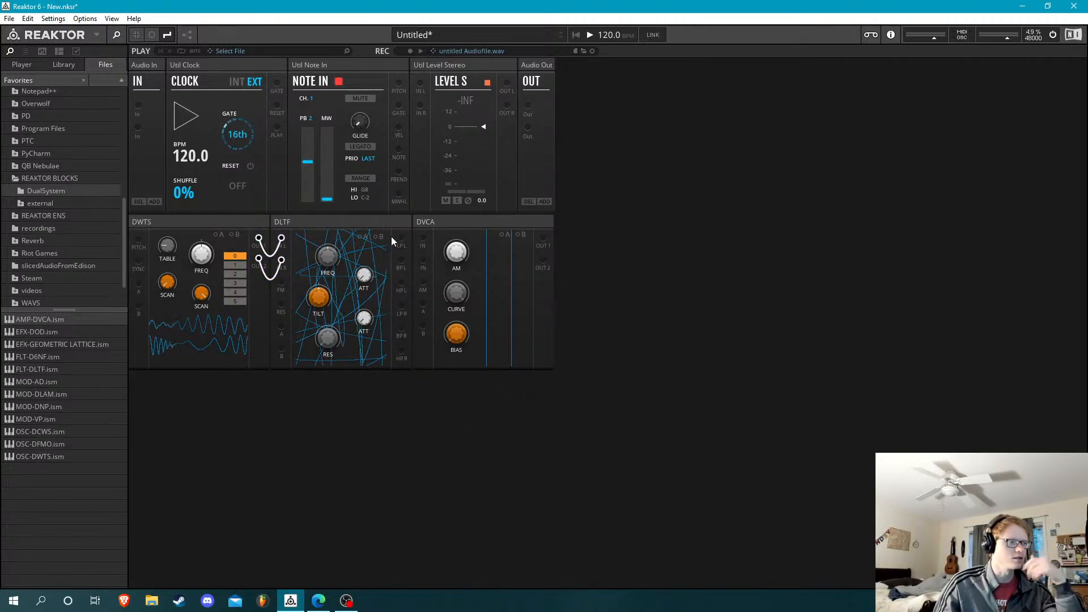
drag(401, 245, 401, 307)
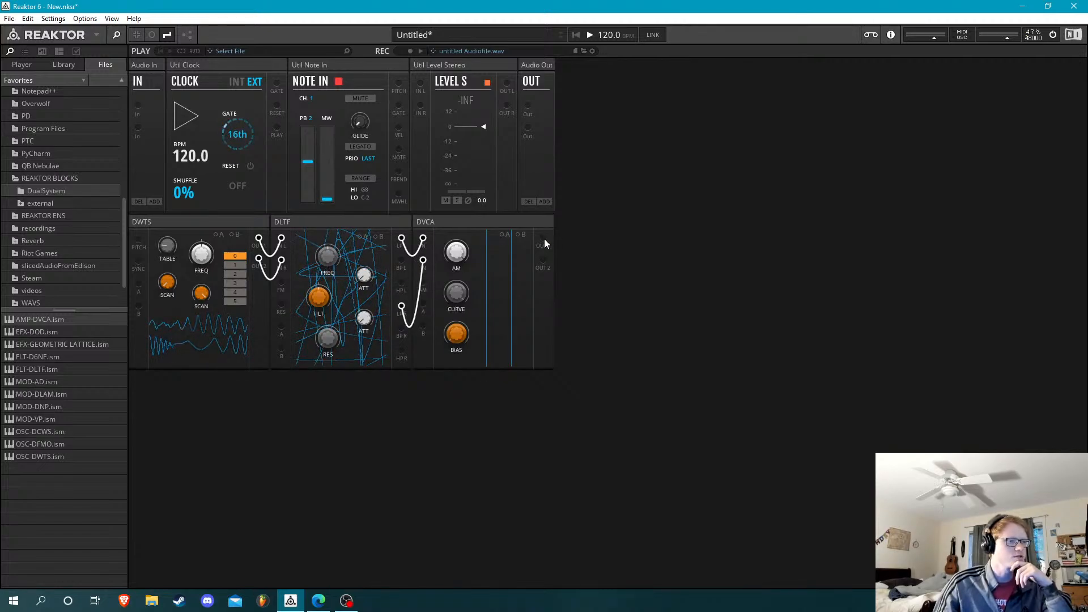
mouse_move(544, 241)
mouse_down()
mouse_move(244, 214)
mouse_move(299, 107)
mouse_move(421, 85)
mouse_move(517, 251)
mouse_move(543, 261)
mouse_up()
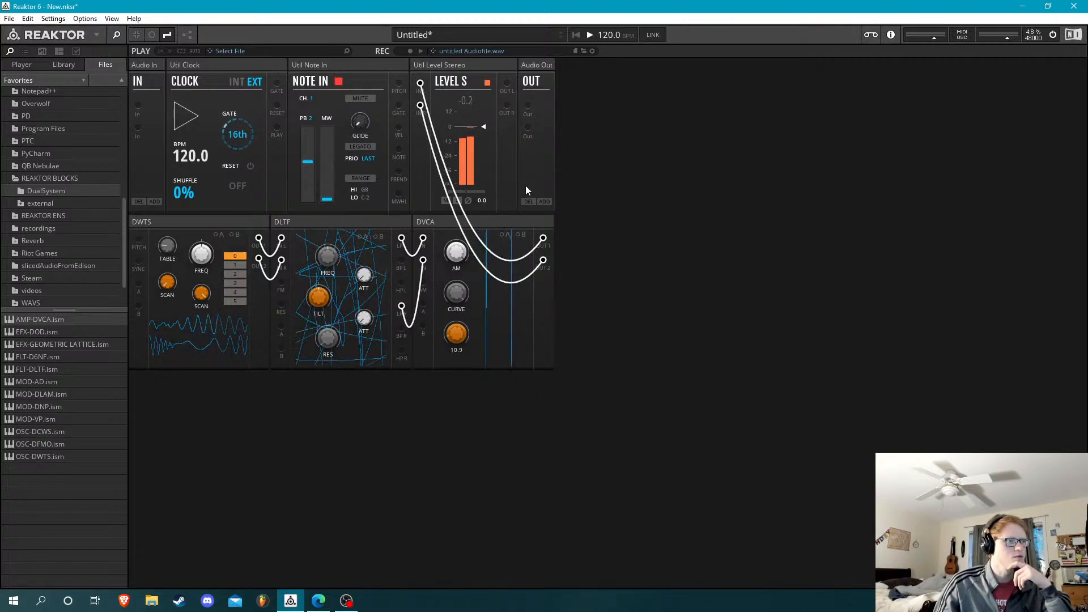
drag(507, 82, 528, 127)
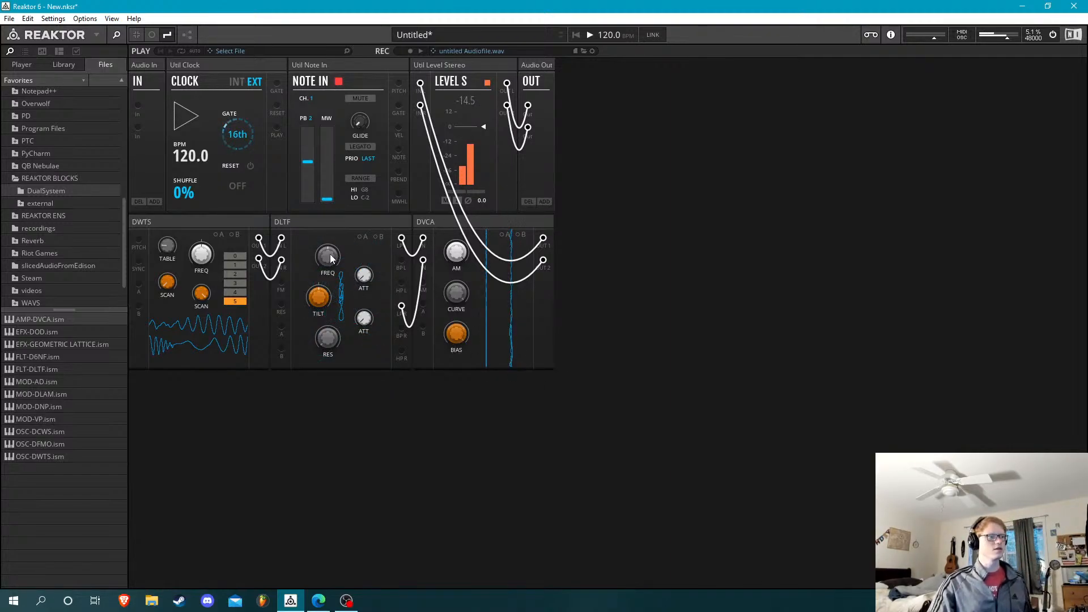
Sweep the DLTF filter frequency and the DWTS scan, and turn the DVCA bias all the way down
drag(332, 258, 331, 181)
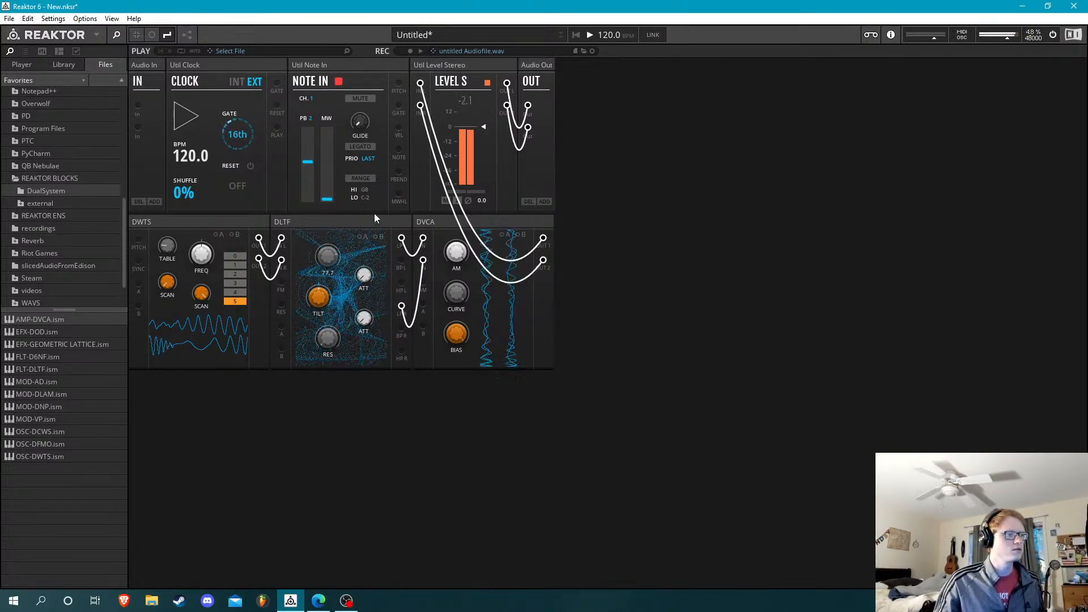
drag(375, 214, 352, 296)
drag(201, 298, 198, 267)
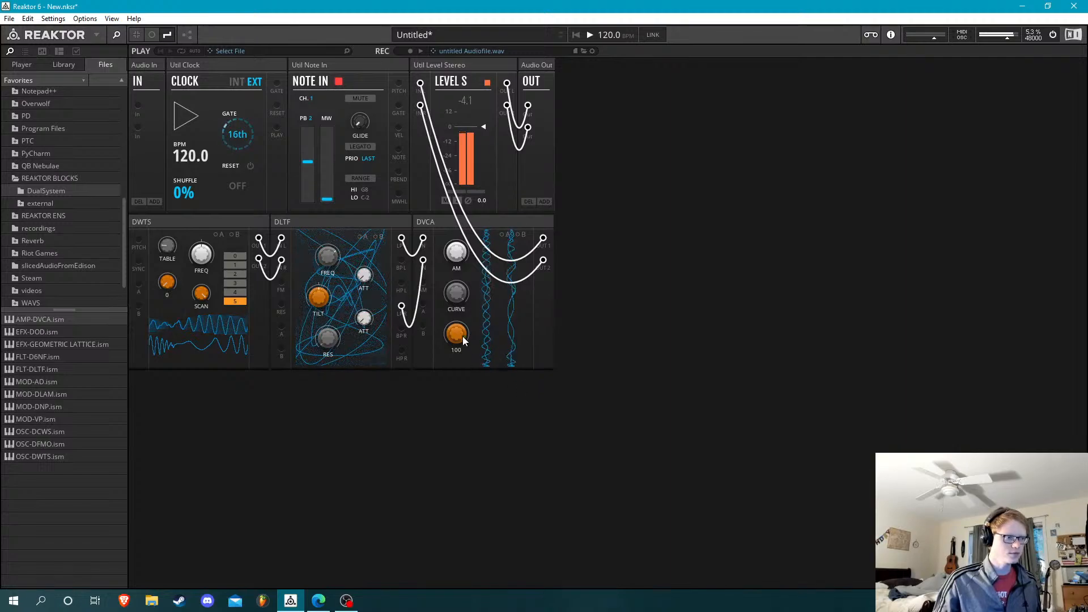
drag(463, 340, 497, 578)
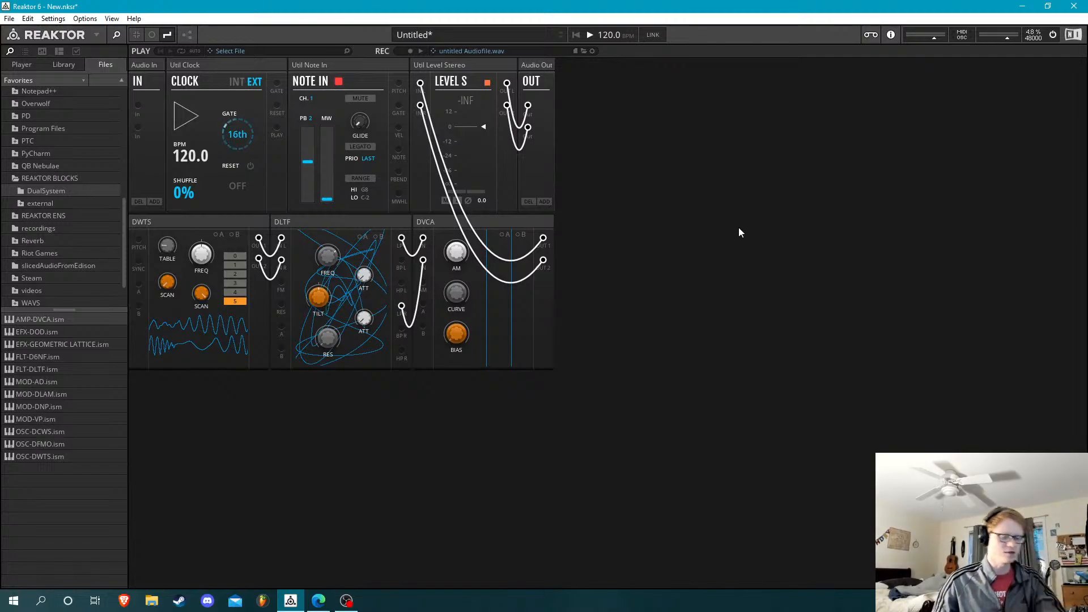
Toggle the rack between the patching view with cables and the controls-only view, ending on the controls-only view
key(Tab)
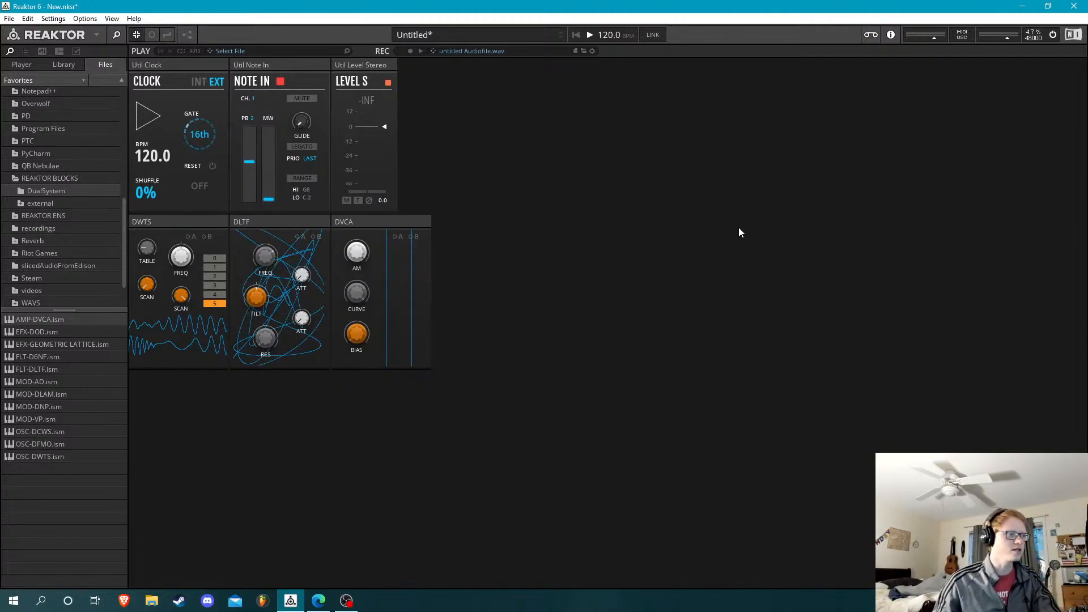
key(Tab)
key(Tab)
key(Tab)
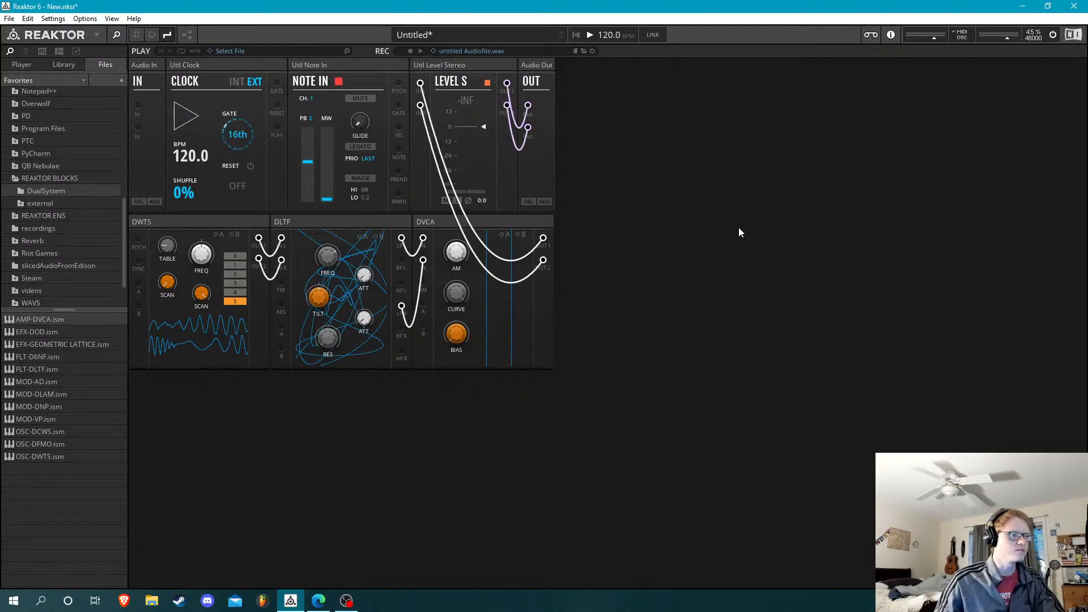
key(Tab)
key(Tab)
key(Tab)
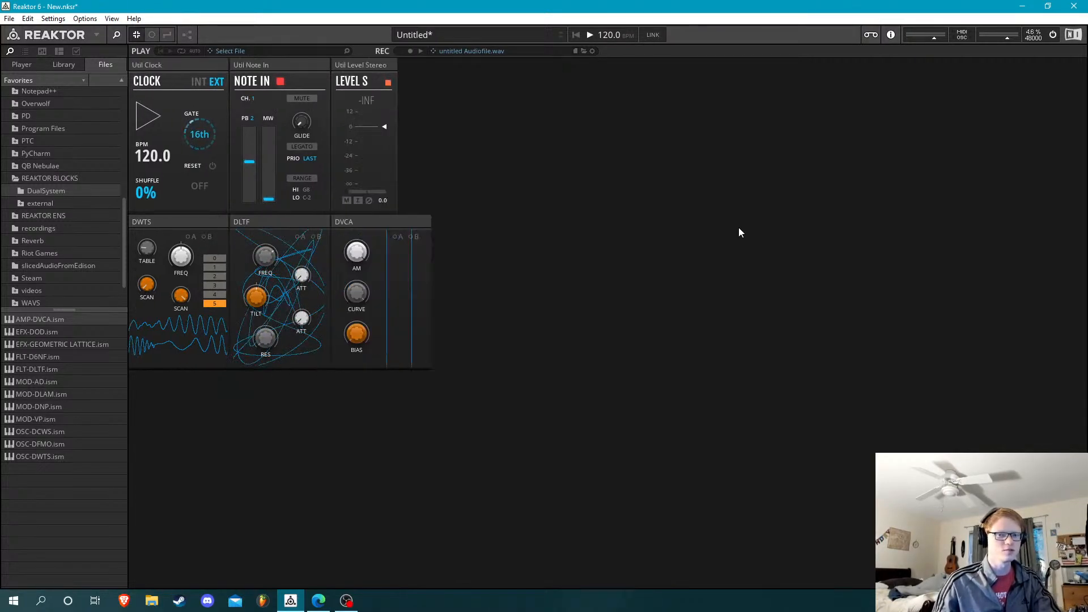
key(Tab)
key(Tab)
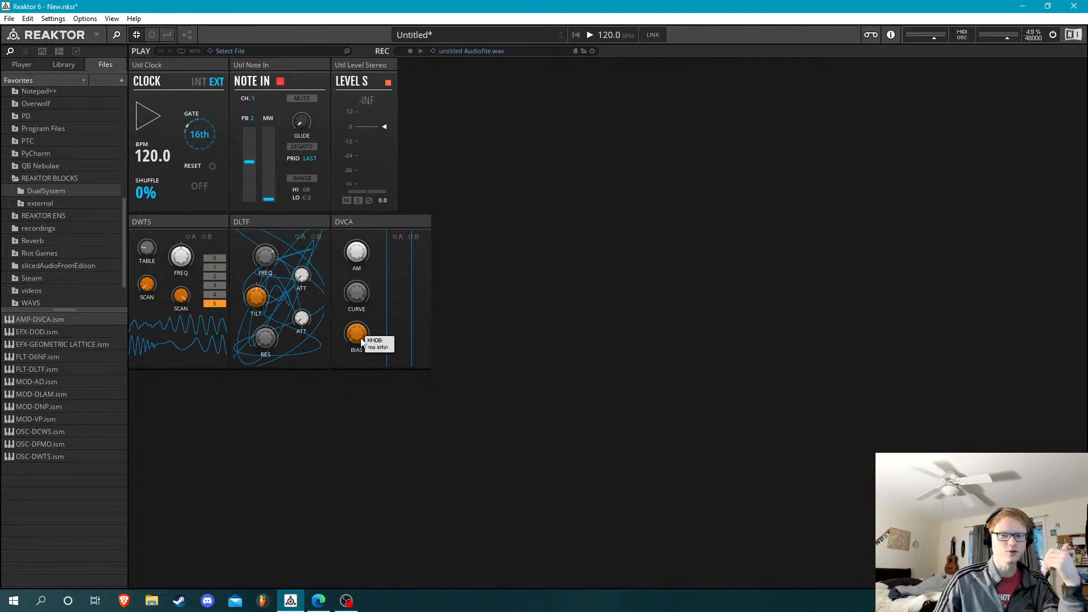
Audition the finished patch by raising the DVCA bias and returning it to 0
drag(362, 342, 379, 248)
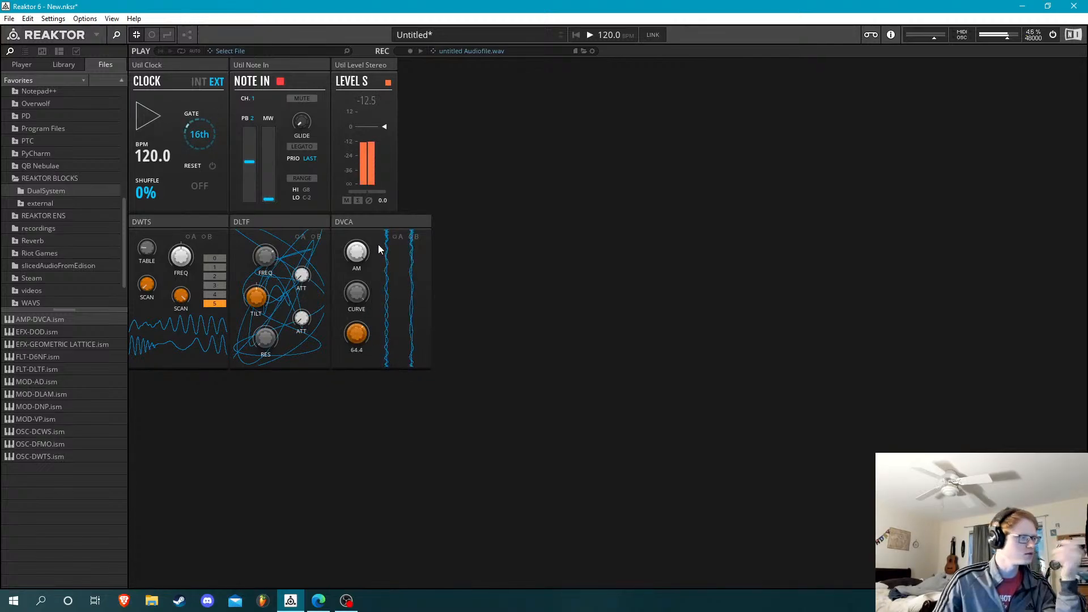
drag(396, 163, 523, 164)
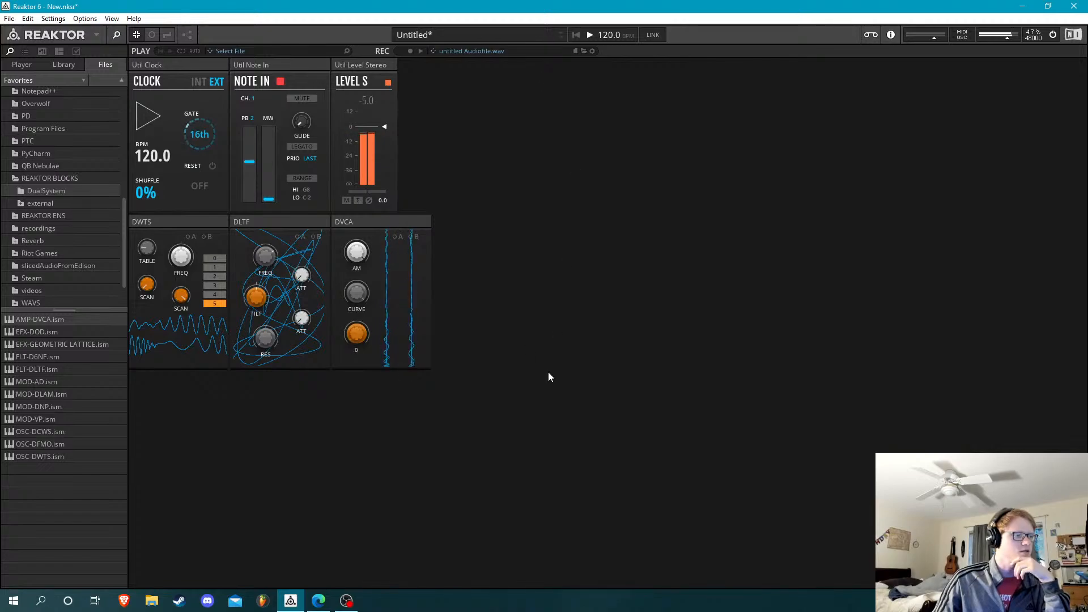
Open the recent ensemble 4.ens, discarding the changes to the new rack
click(10, 18)
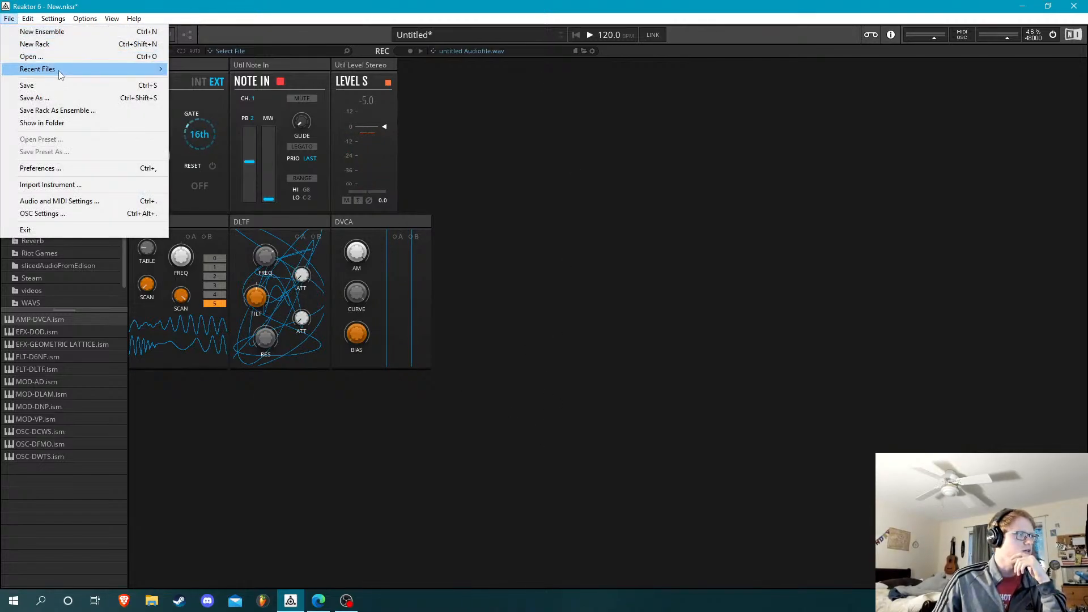
mouse_move(59, 70)
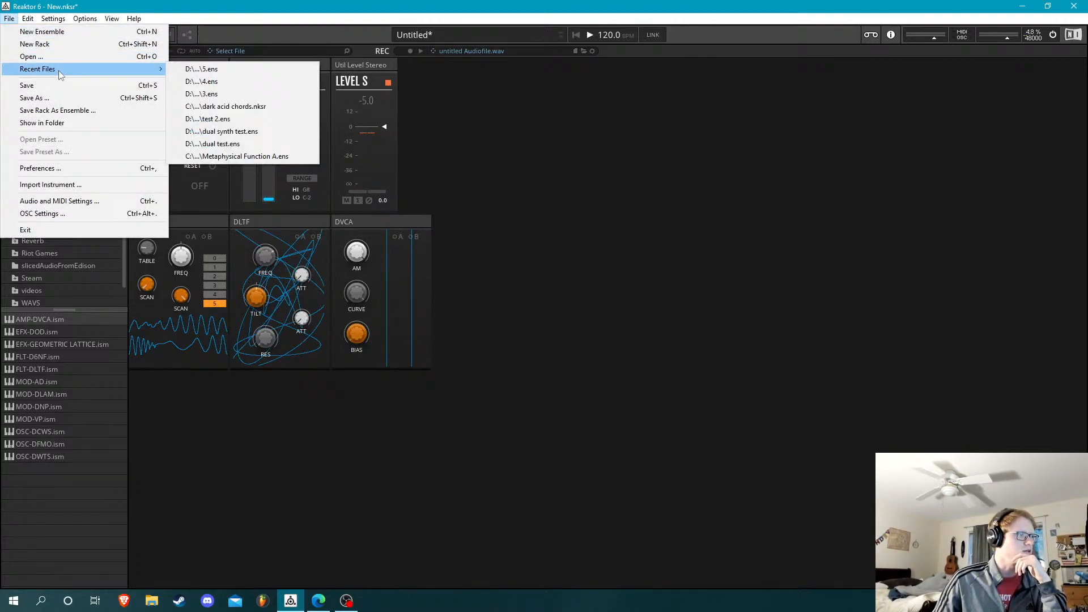
click(267, 81)
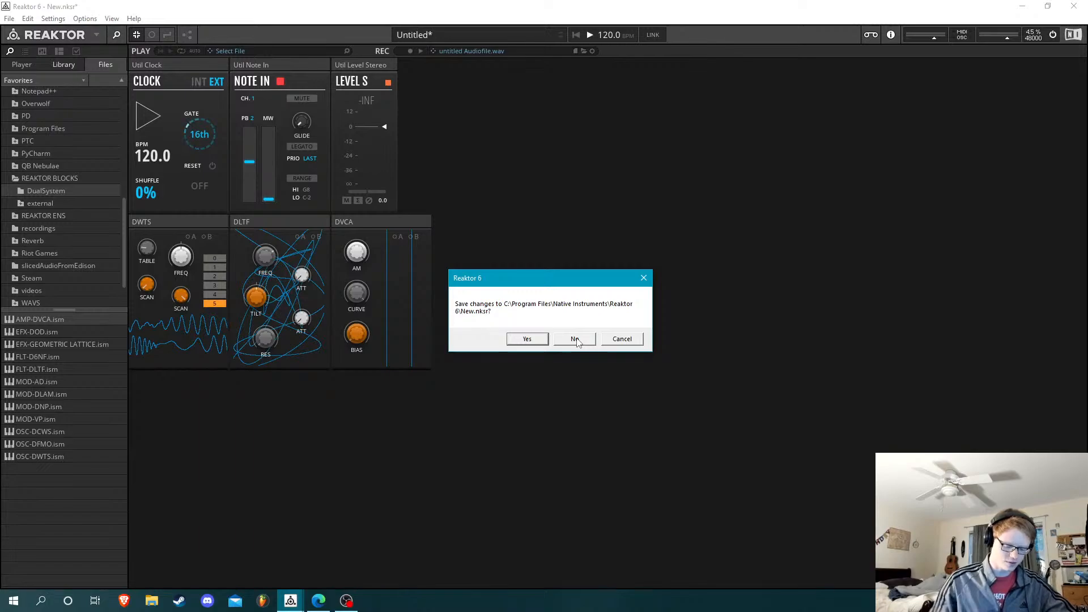
click(576, 339)
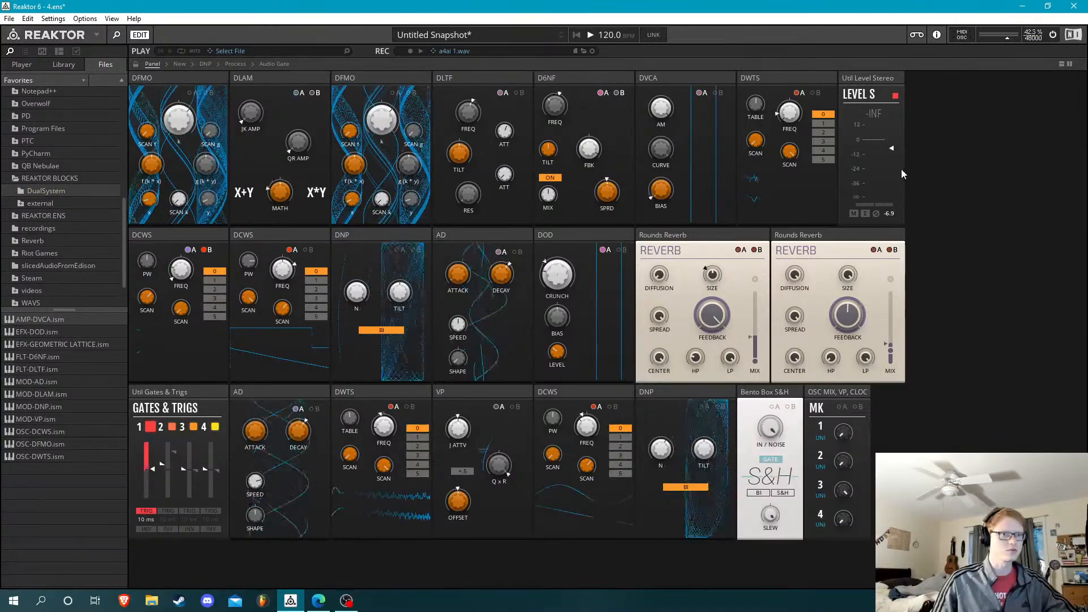
Audition the ensemble by raising macro knob 1 and adjusting macro knob 2, and set the stereo output level to -0.5
click(291, 79)
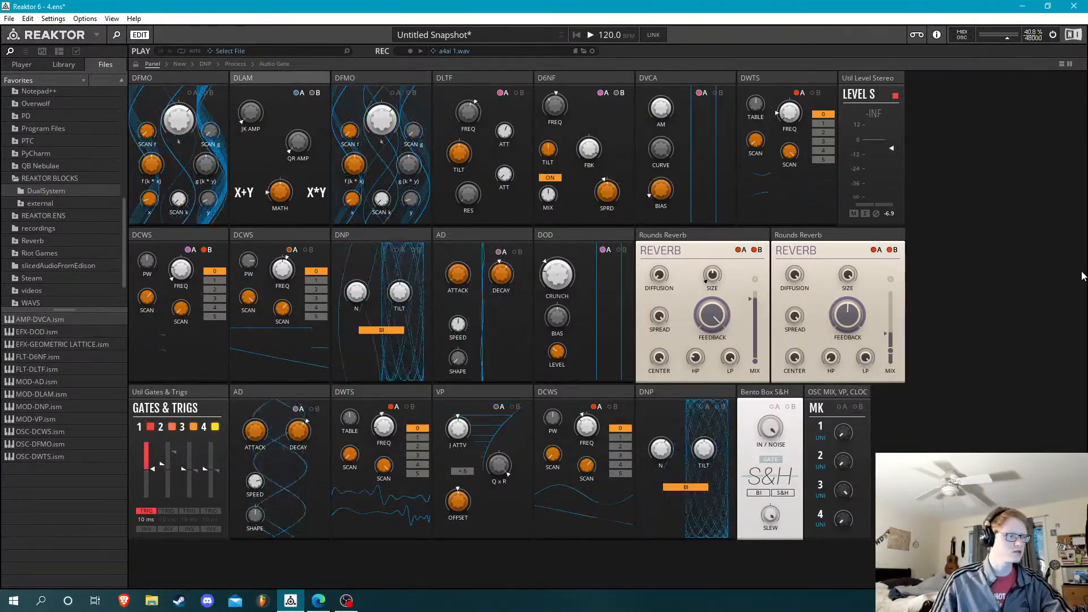
click(1001, 279)
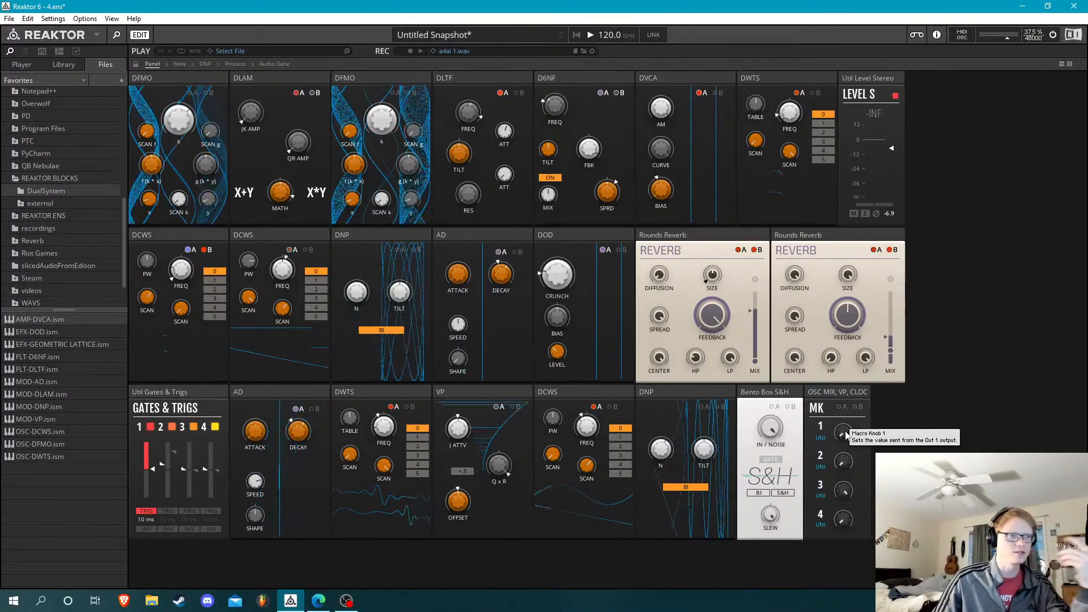
drag(845, 434, 859, 156)
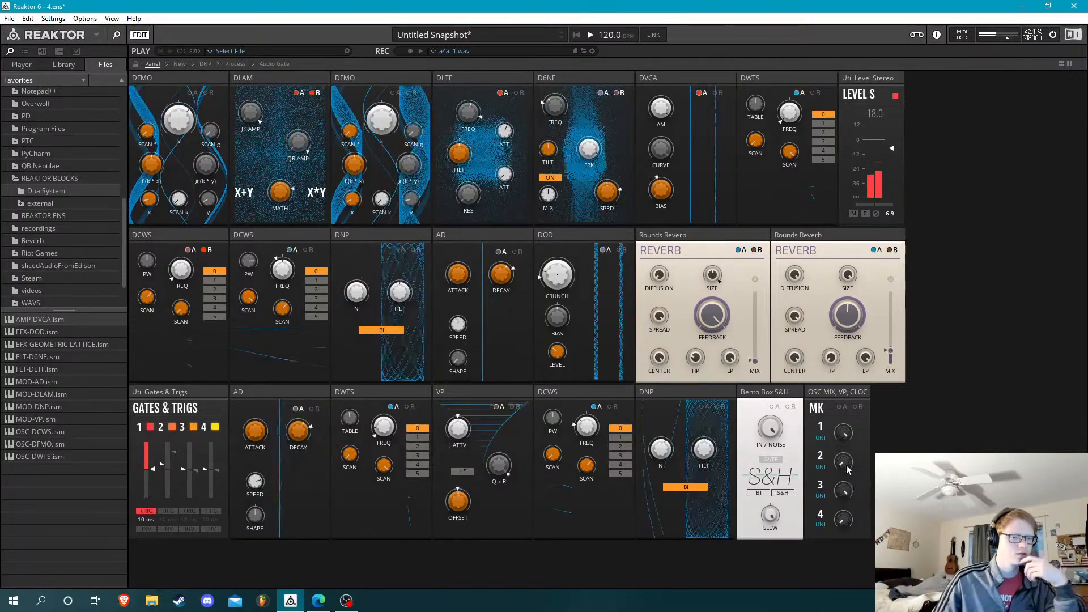
drag(843, 461, 843, 490)
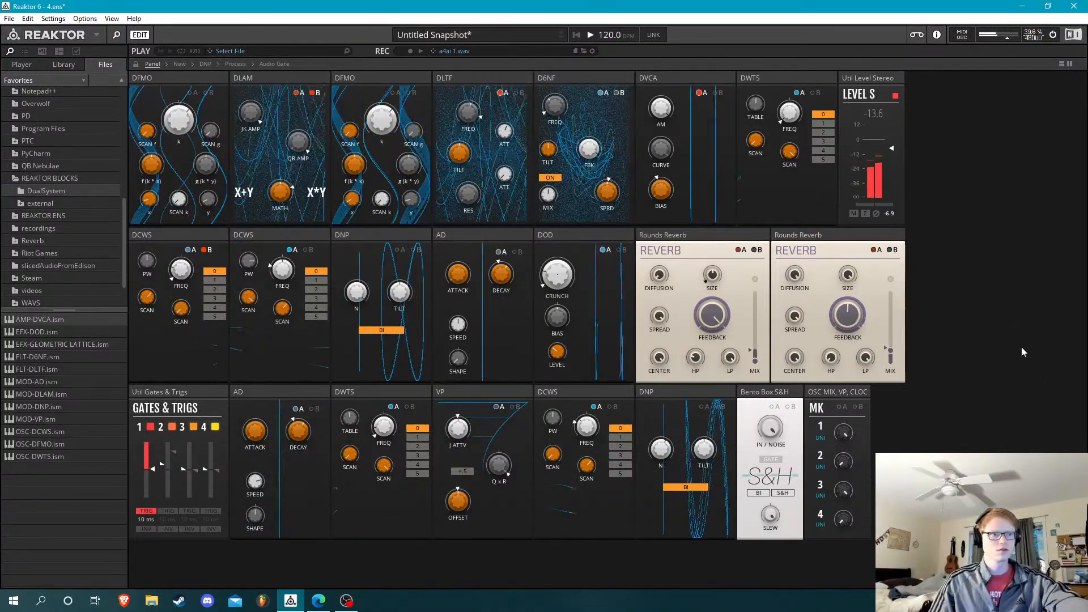
drag(896, 142, 896, 135)
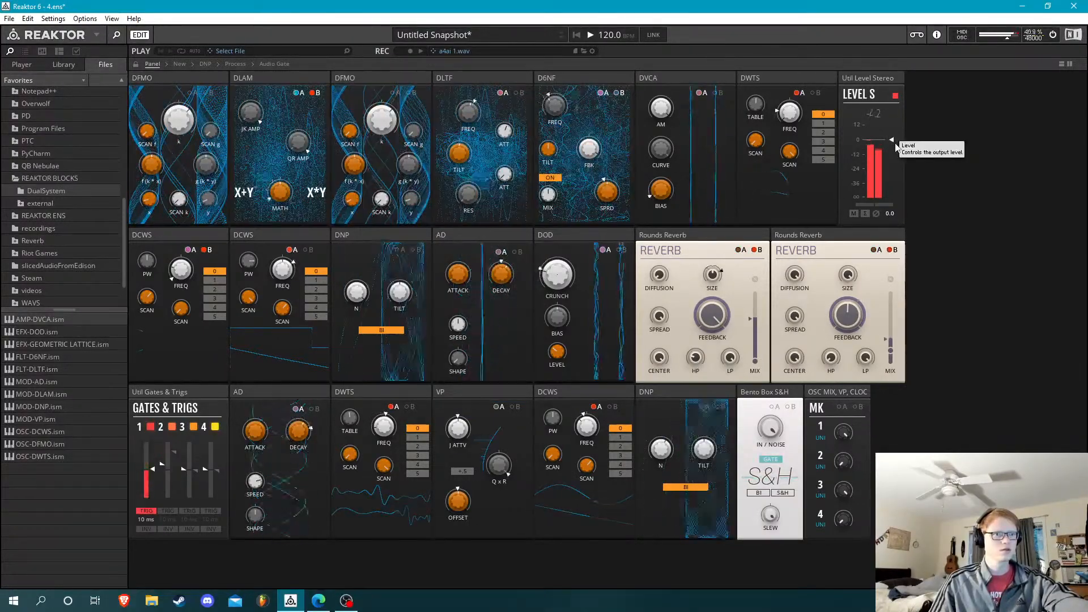
drag(896, 143, 896, 144)
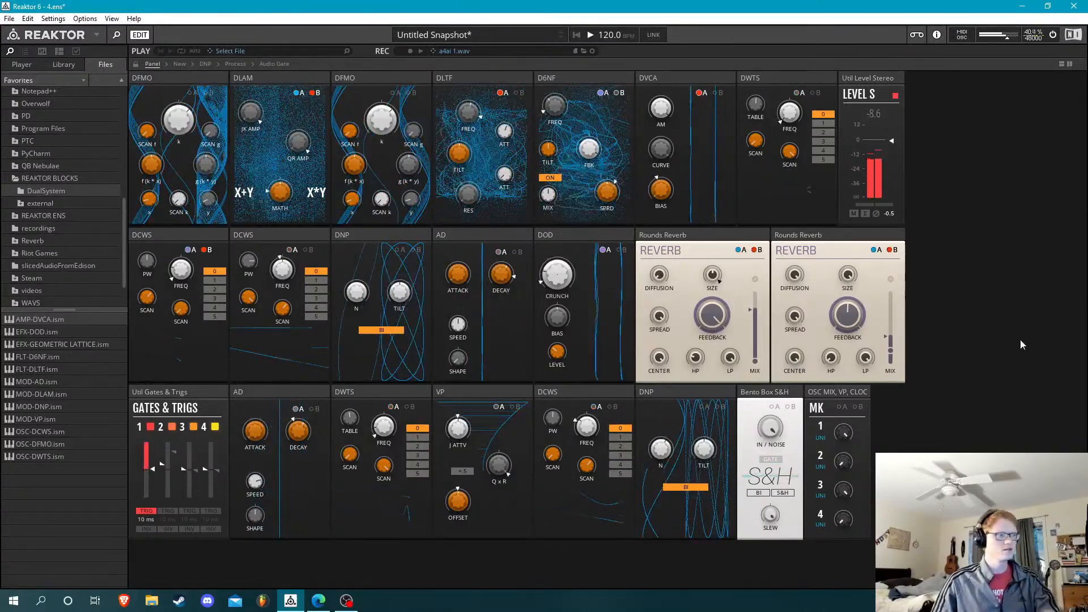
Hide the browser sidebar and view the whole rack with its patch cables, returning to the controls-only view
key(F5)
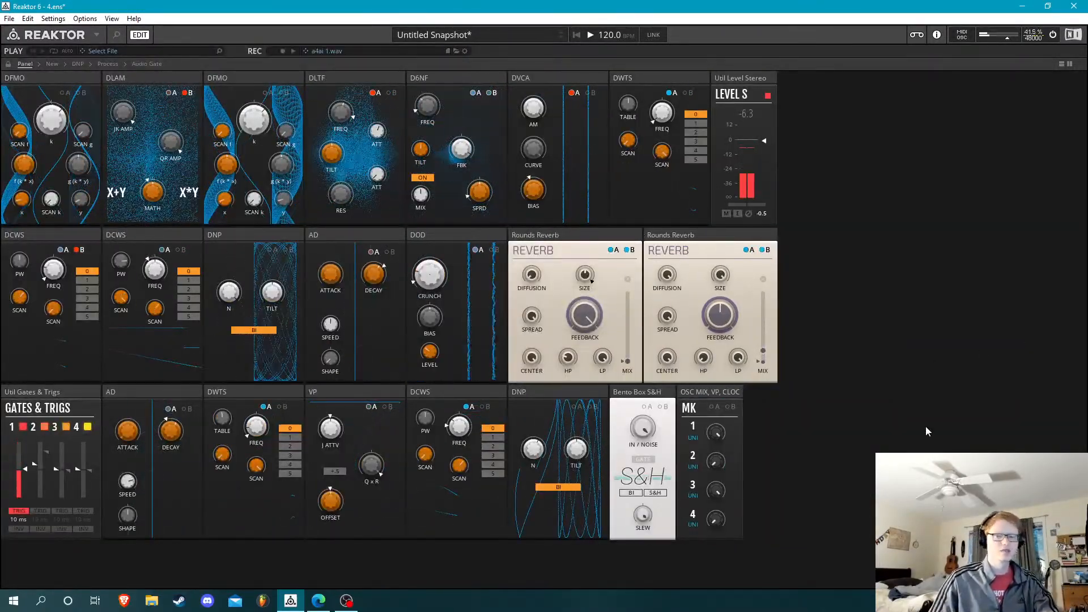
double_click(926, 377)
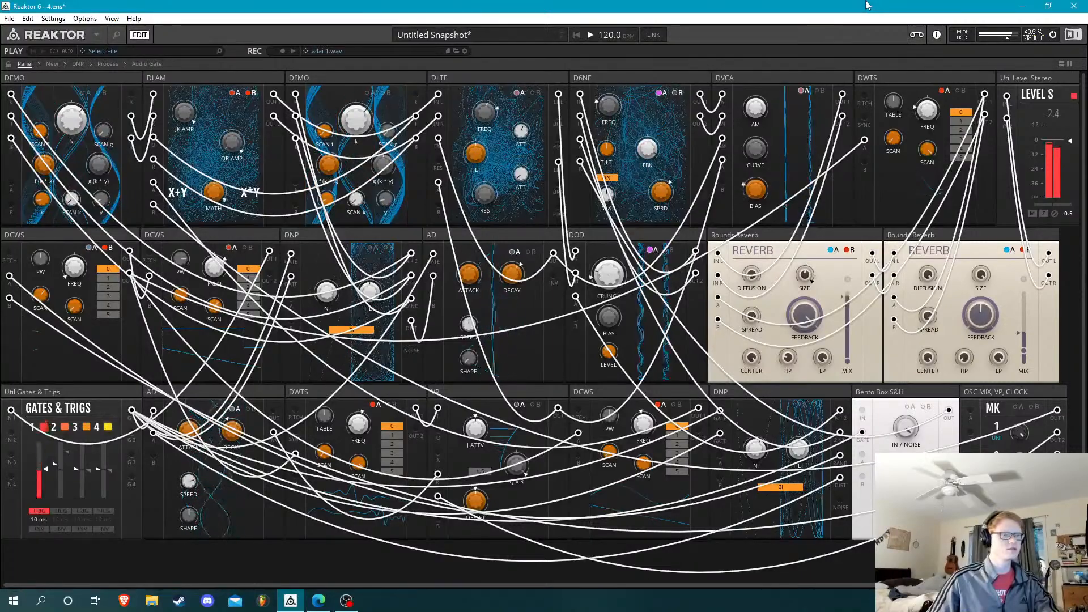
key(Tab)
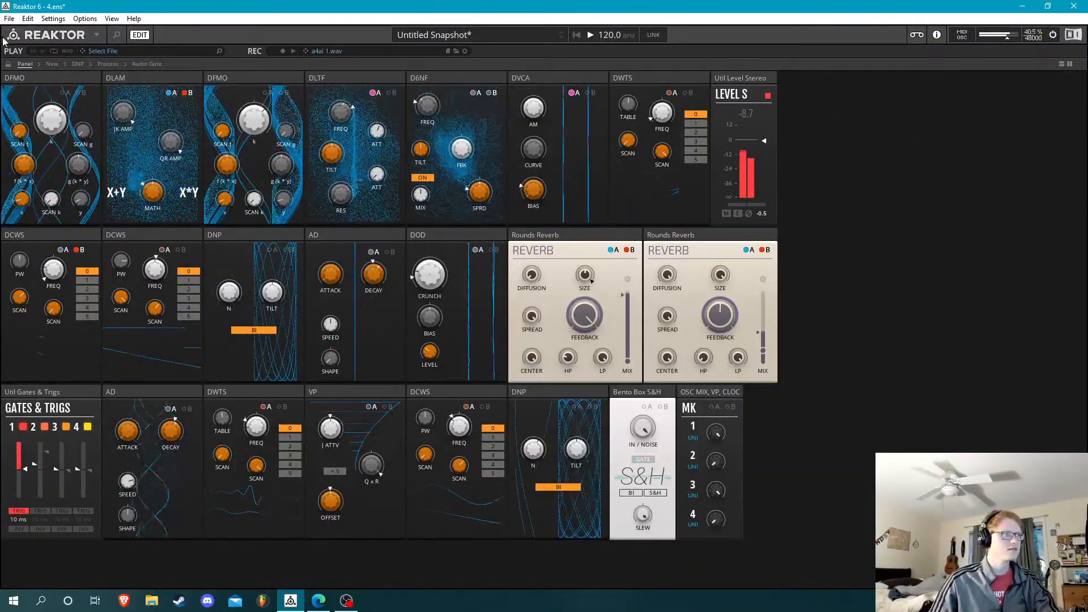
Turn off the audio engine and open the recent ensemble 5.ens
key(ctrl+s)
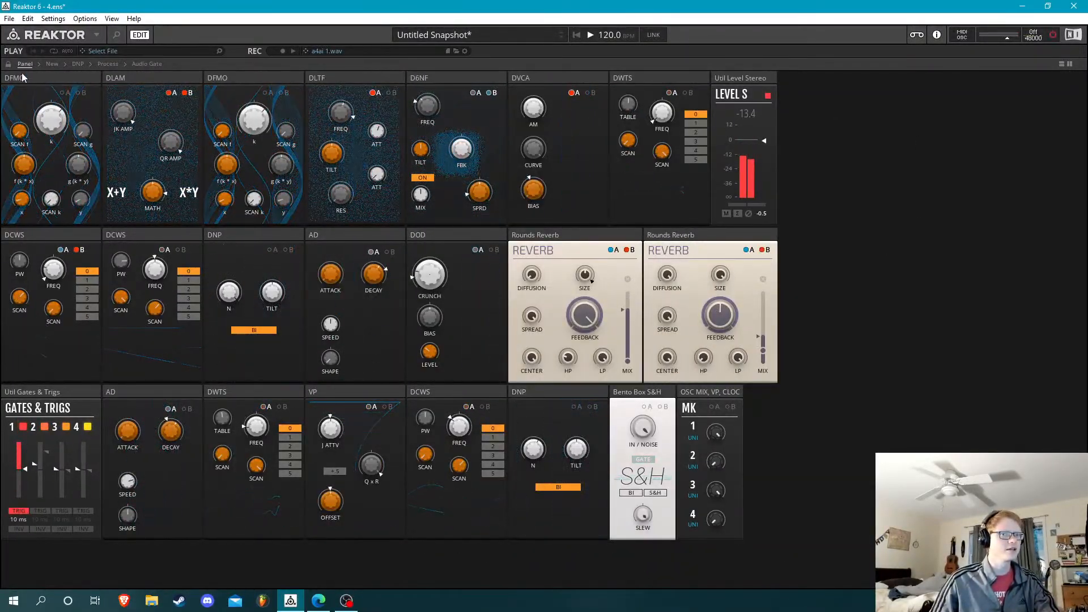
click(10, 19)
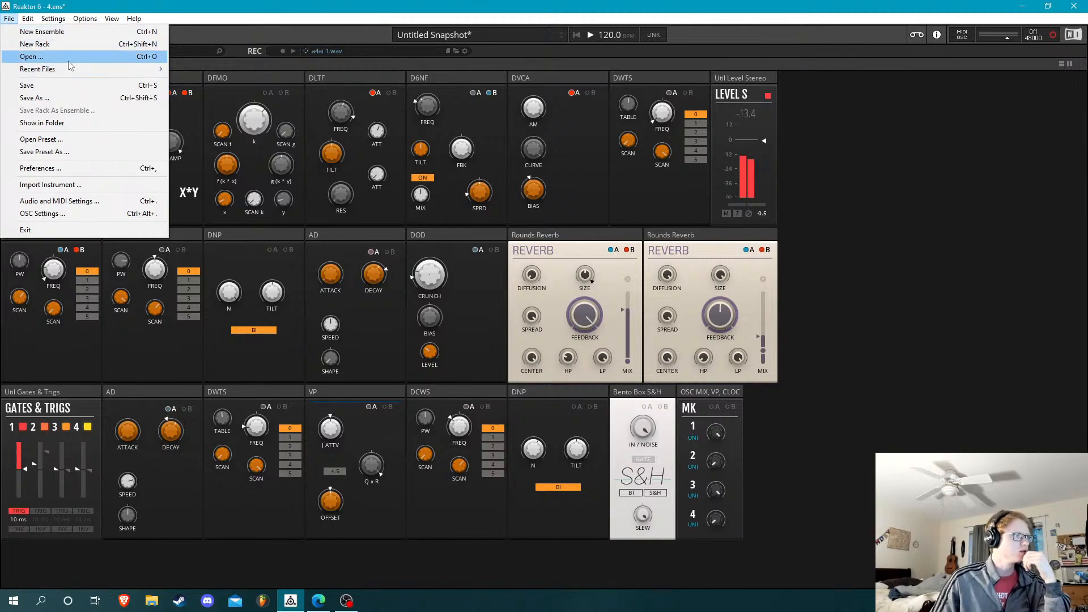
mouse_move(70, 69)
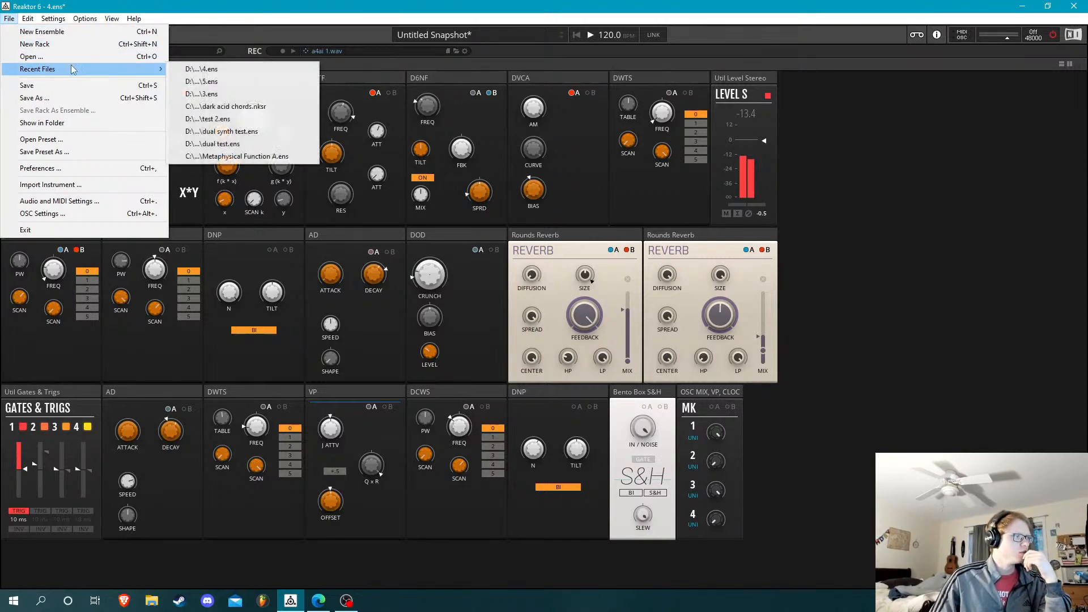
click(222, 81)
click(568, 336)
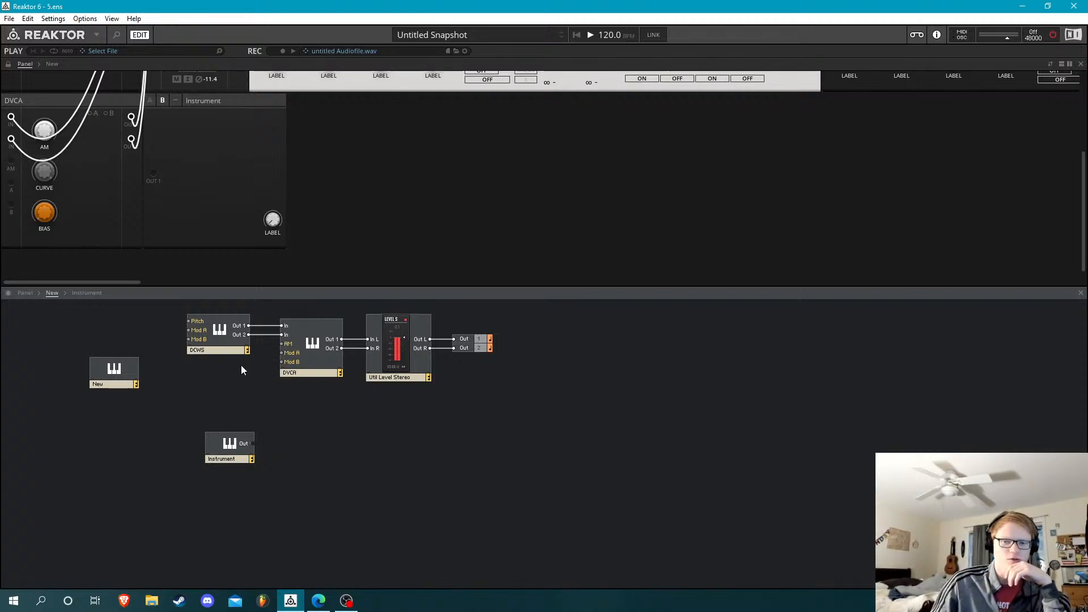
Show the browser sidebar and add the MOD-DNP block from the DualSystem folder to the structure, below the New instrument
click(223, 333)
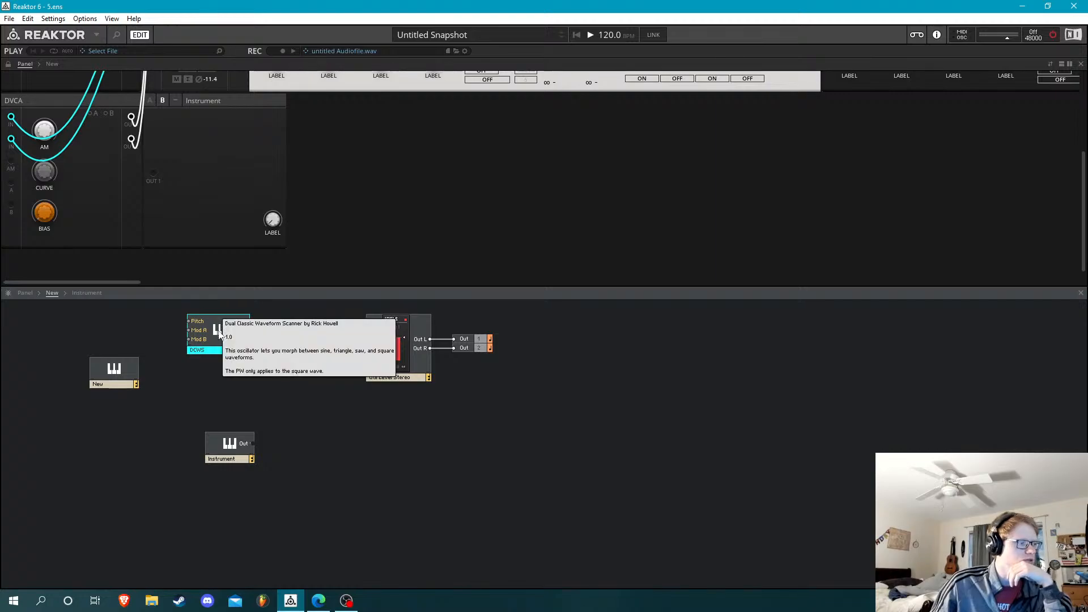
click(81, 121)
key(F5)
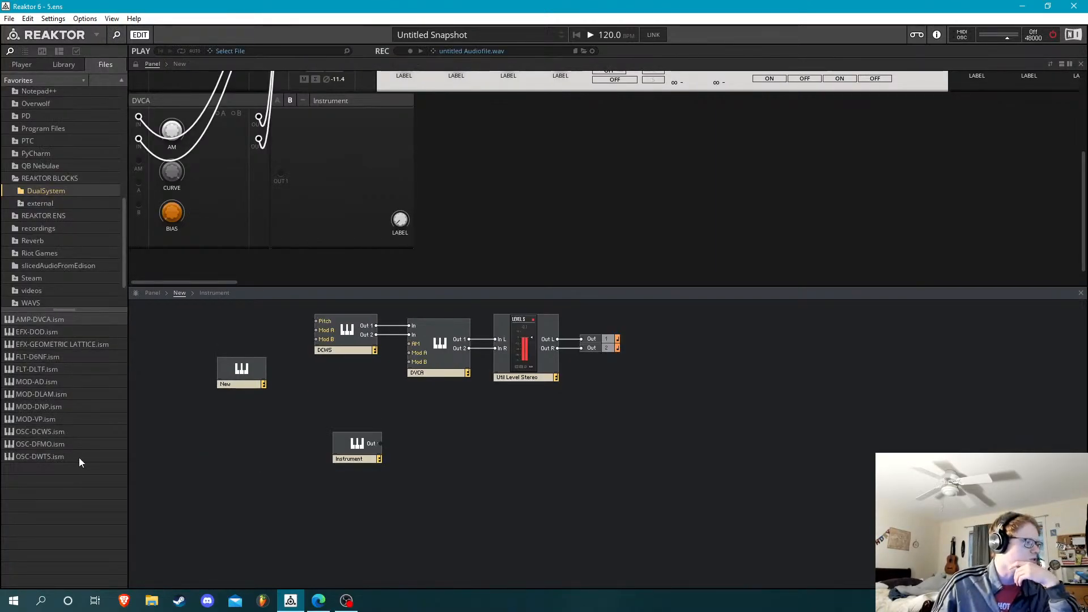
drag(73, 407, 207, 421)
mouse_move(238, 440)
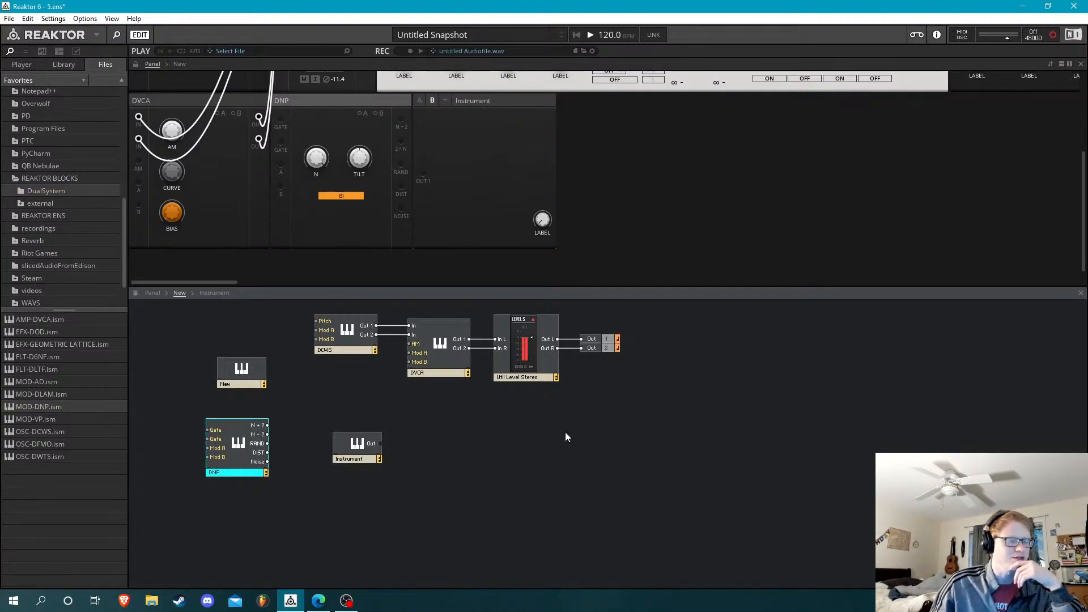
Turn the audio engine back on and shift the DNP block slightly toward the Instrument block in the structure
scroll(570, 209, up, 5)
scroll(571, 209, down, 1)
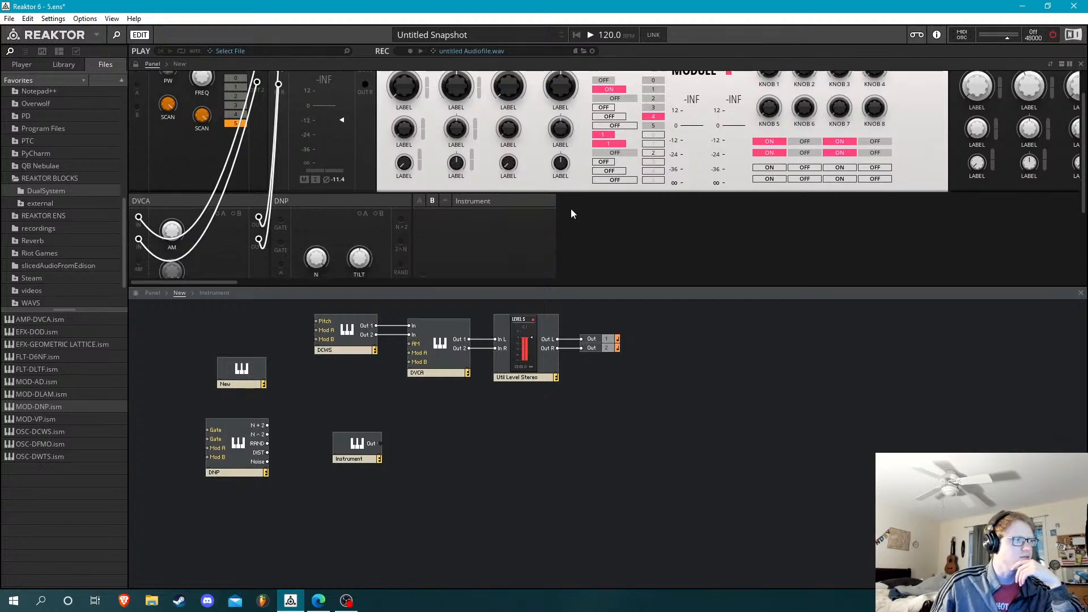
scroll(570, 208, up, 1)
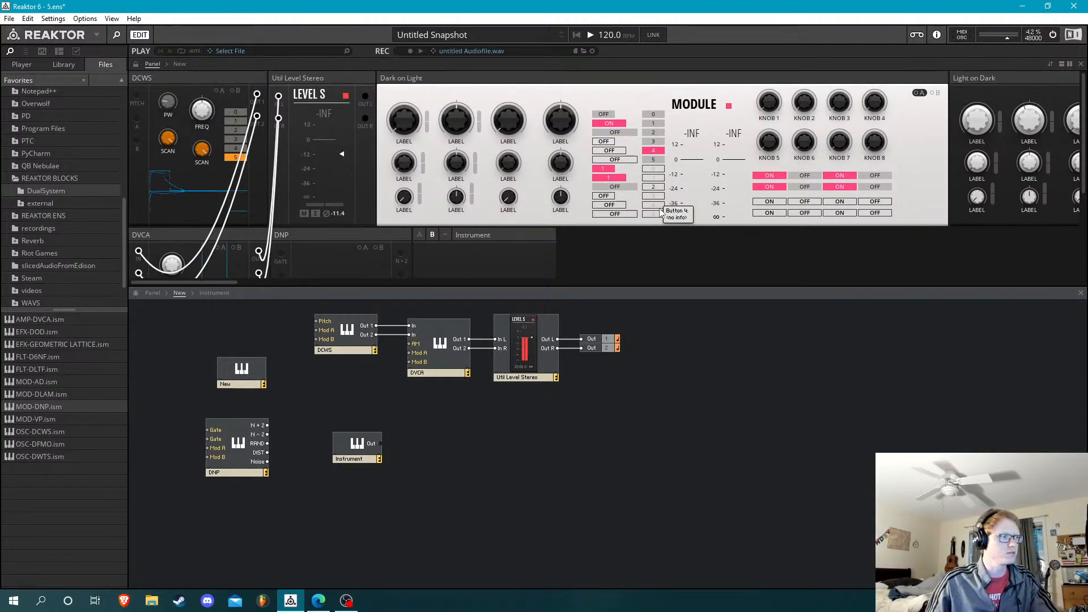
scroll(272, 193, down, 2)
scroll(271, 203, down, 2)
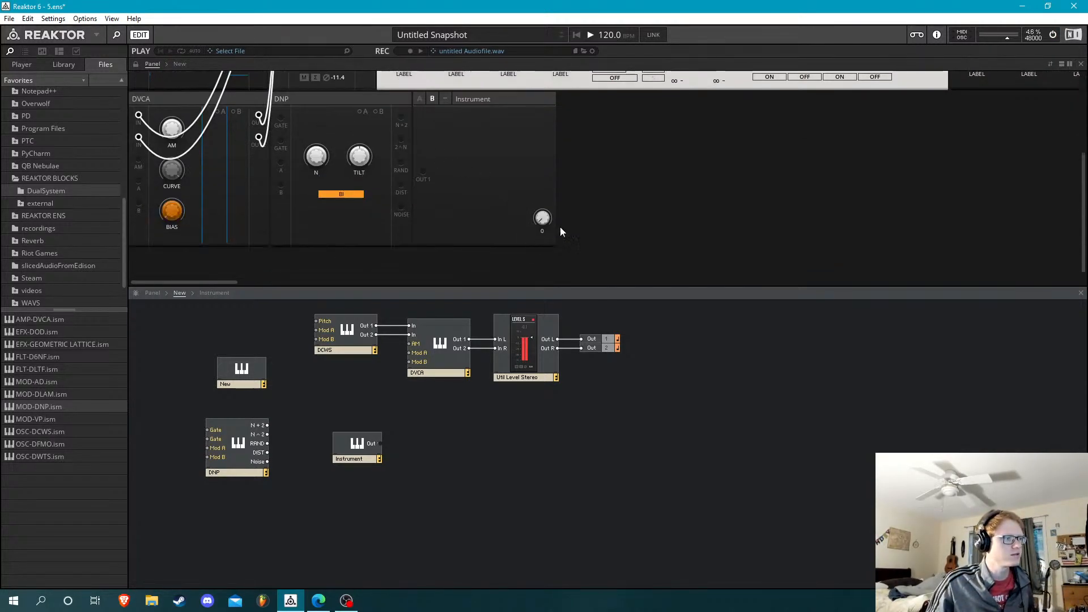
drag(250, 434, 270, 441)
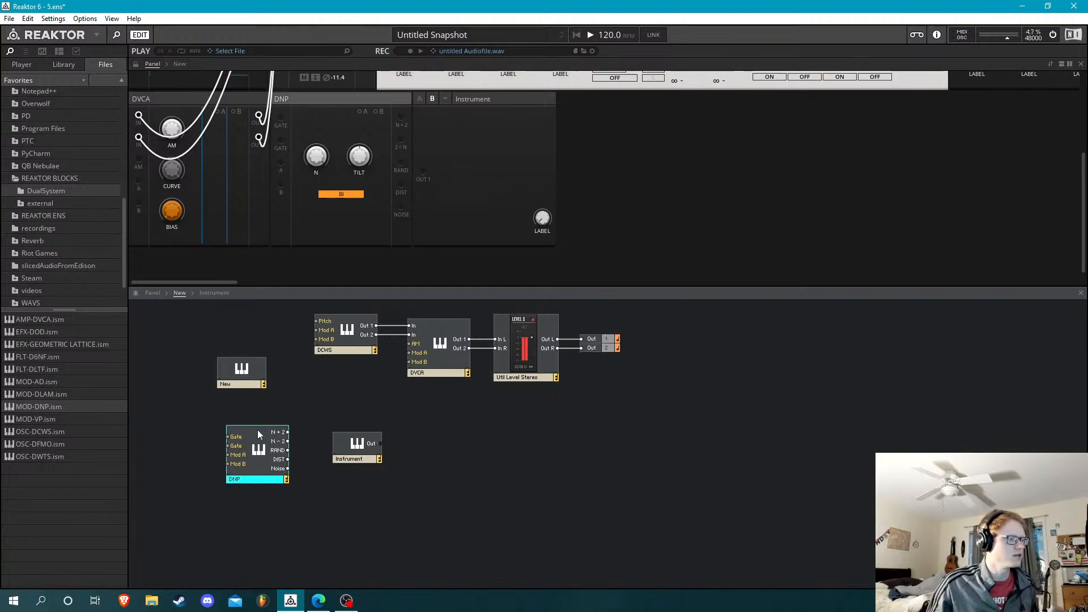
Add a Bento Oscillator from the Bento Box blocks to the rack and place it below the DNP block in the structure
click(21, 65)
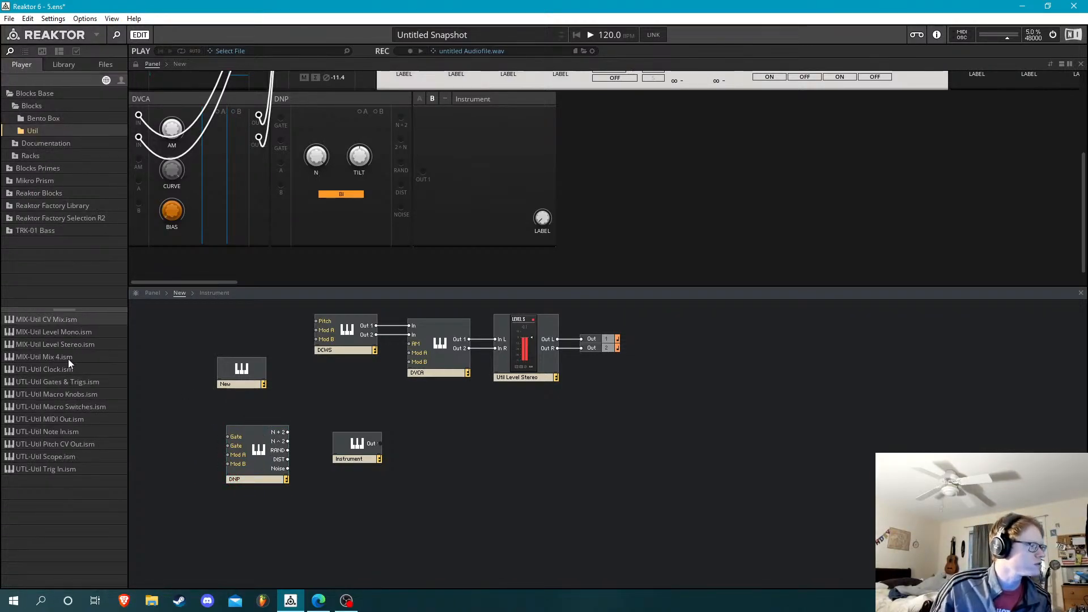
click(35, 120)
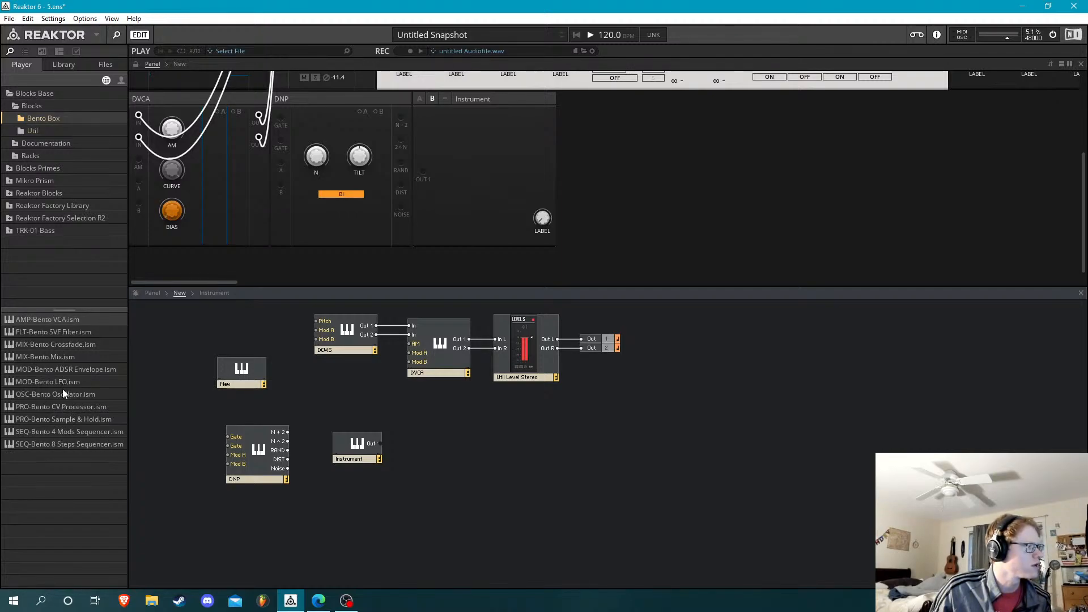
drag(62, 393, 590, 175)
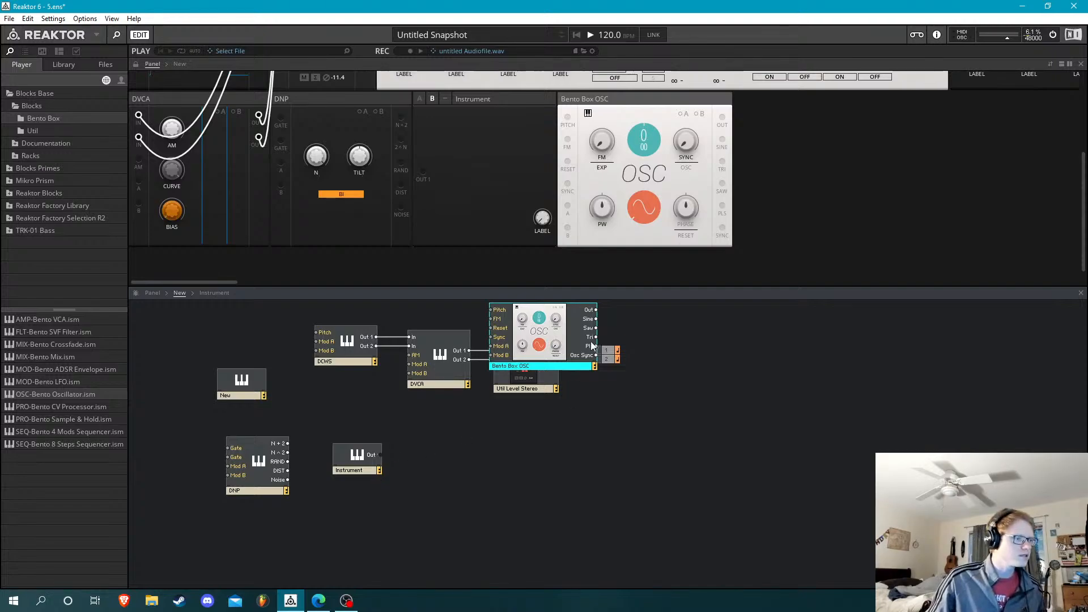
drag(591, 345, 264, 542)
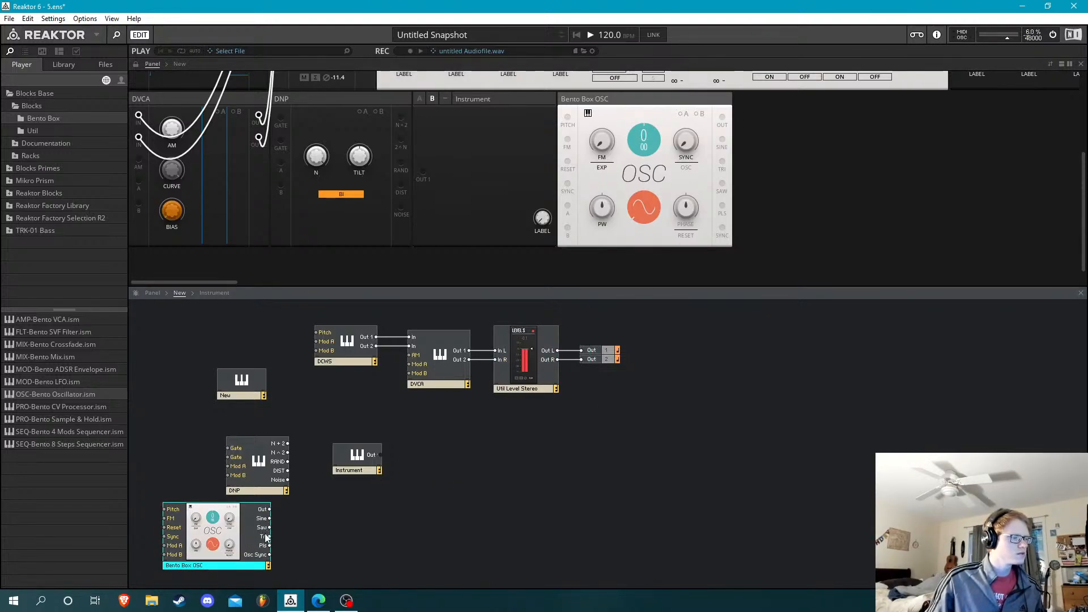
Connect the Bento oscillator's Pls output to both DNP Gate inputs, and lower the oscillator's pitch to -5
drag(234, 454, 233, 449)
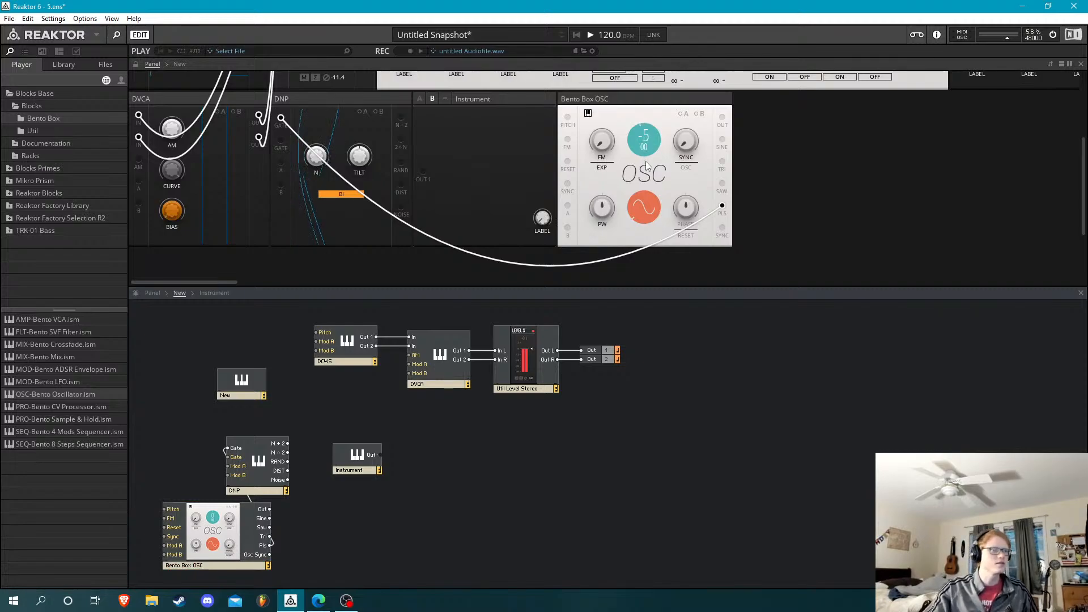
drag(645, 141, 636, 223)
click(644, 207)
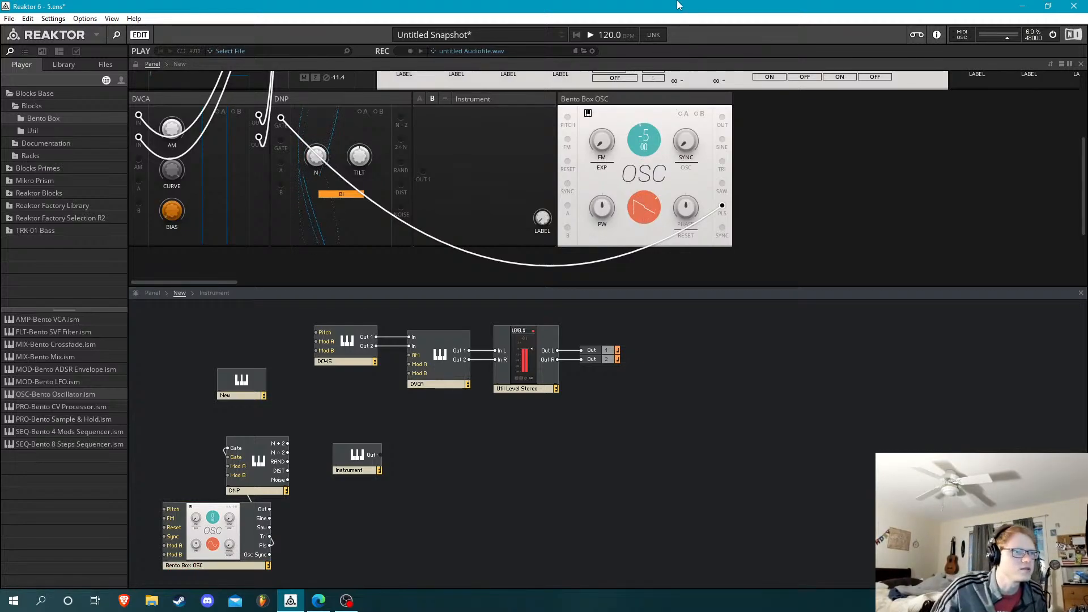
click(655, 208)
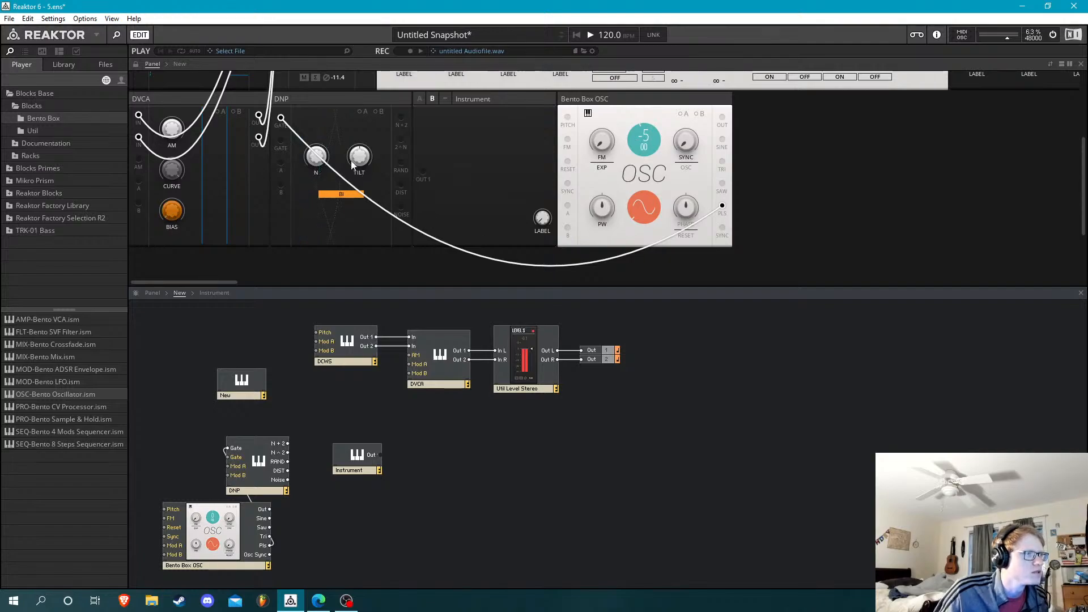
drag(224, 459, 227, 457)
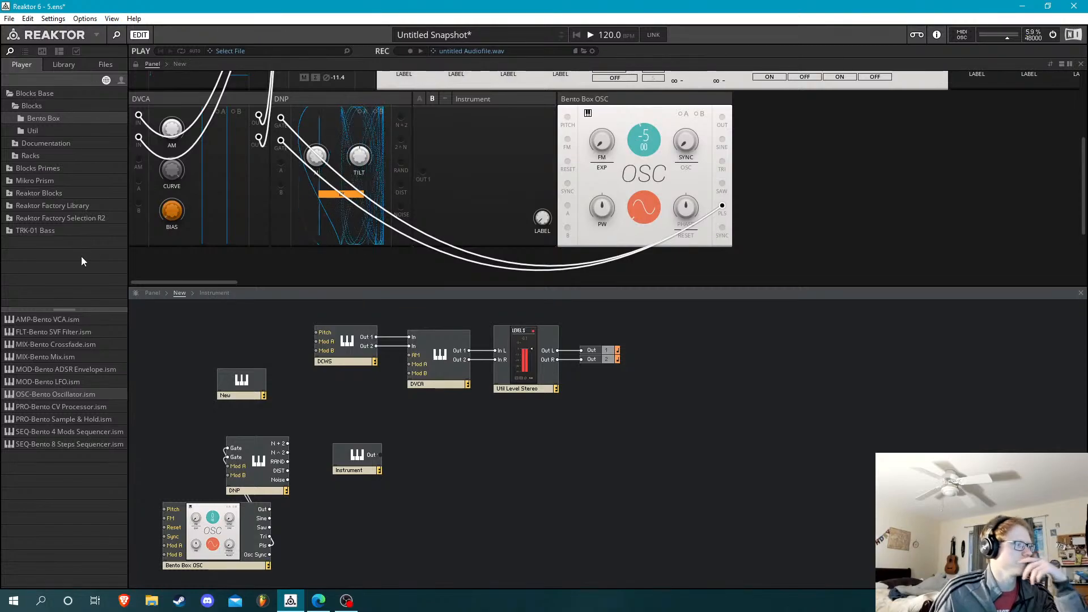
Add a Util Scope block, arrange the DNP panel between the oscillator and the scope, and move the Instrument block above DNP's level in the structure
click(56, 130)
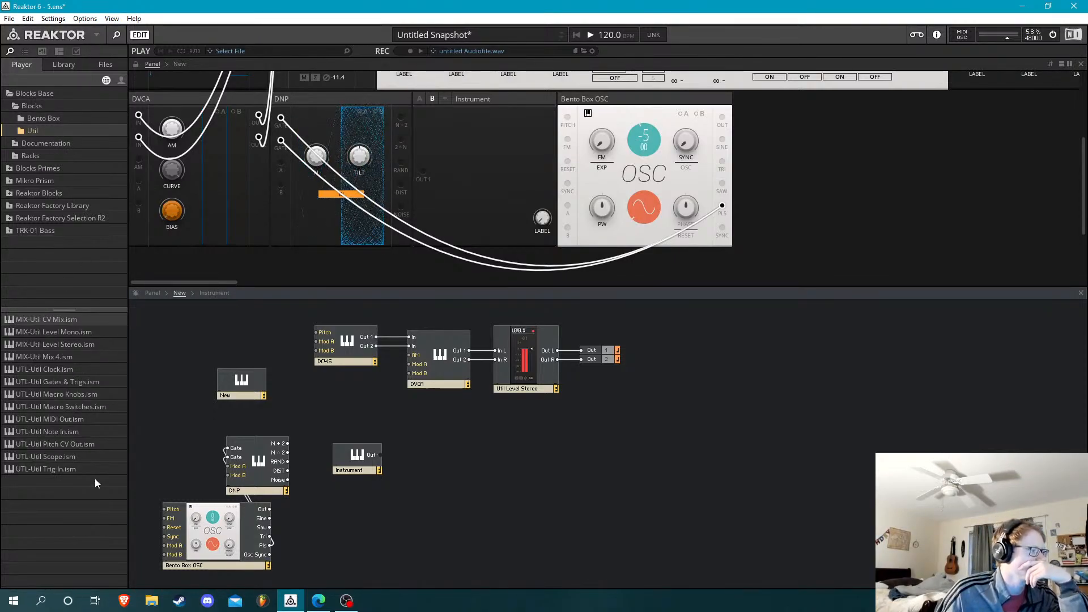
drag(76, 456, 586, 440)
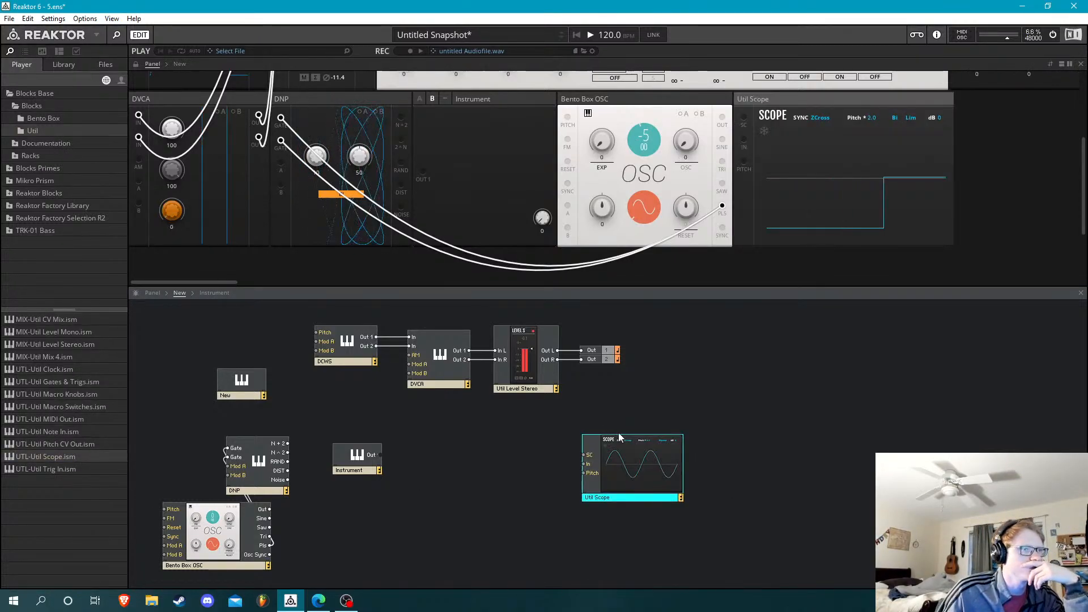
drag(376, 102, 697, 102)
click(335, 489)
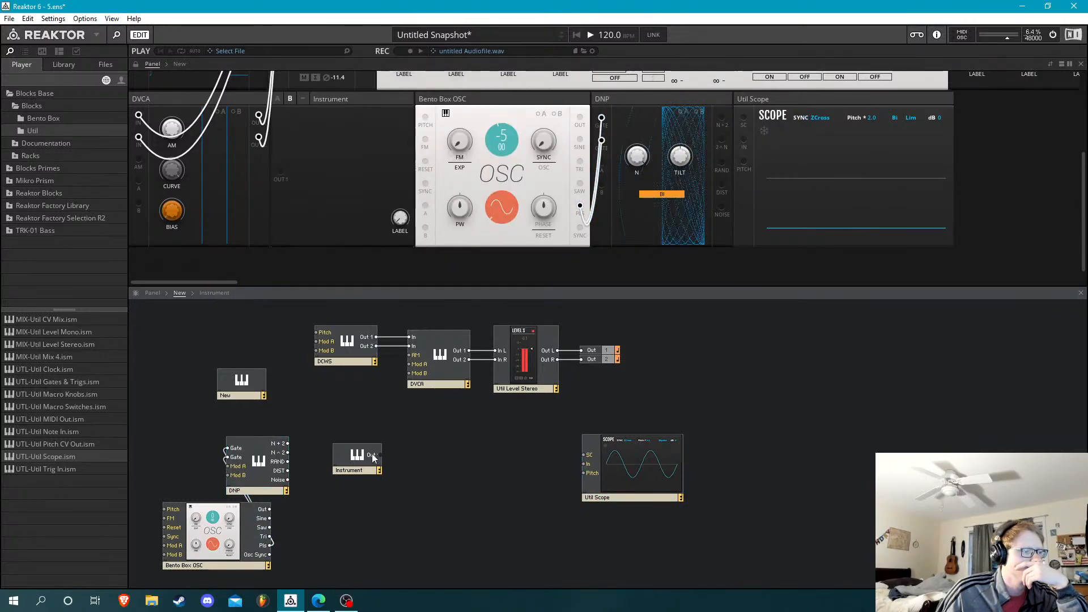
drag(356, 456, 340, 402)
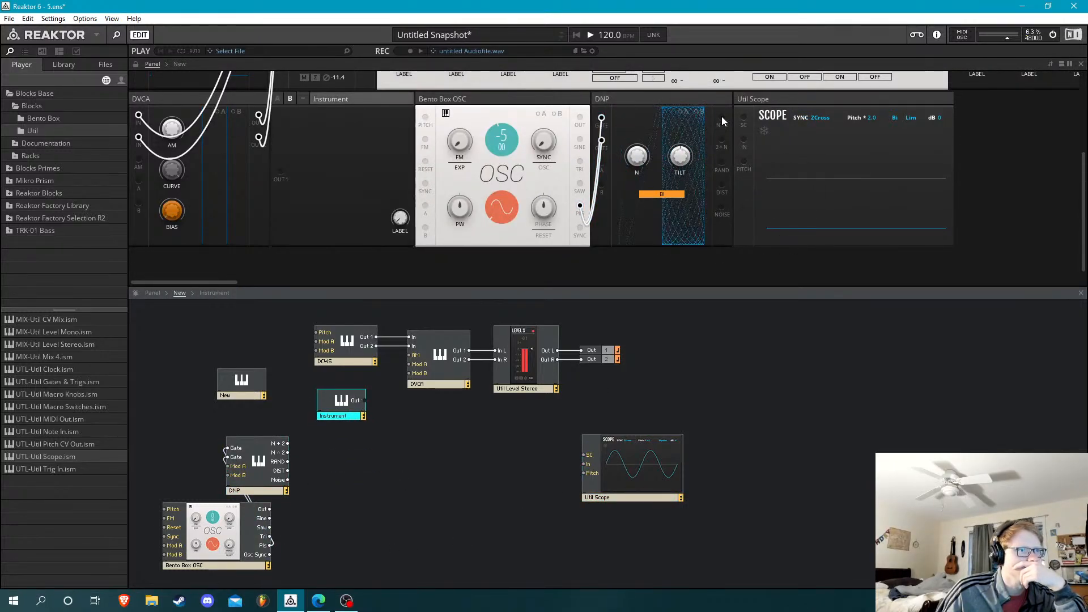
Connect the DNP's N + 2 output to the scope's SC input and cycle the scope's sync mode to Free
drag(722, 117, 744, 118)
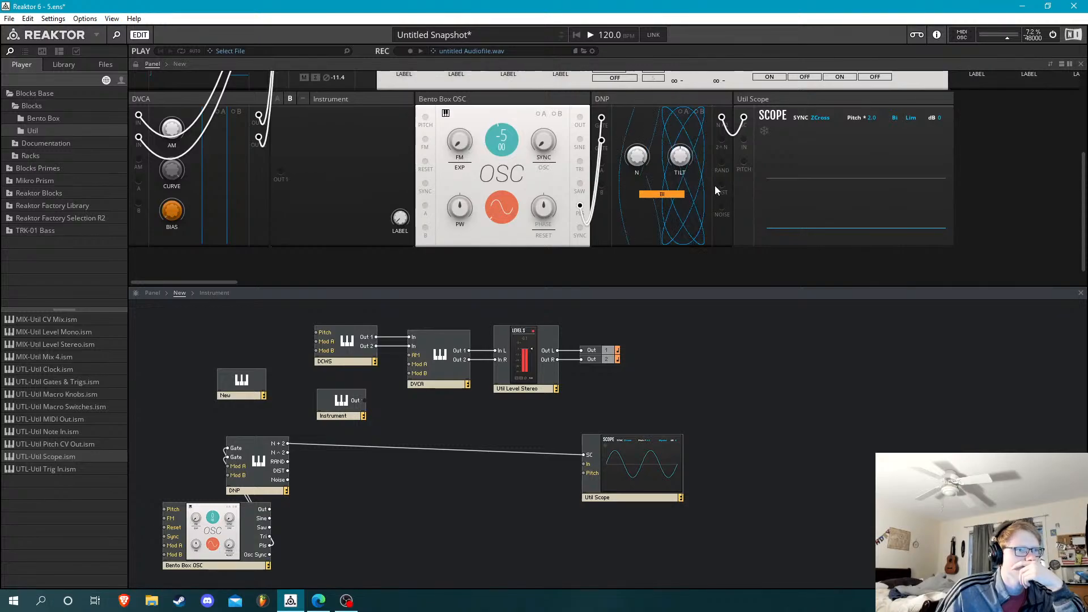
click(822, 117)
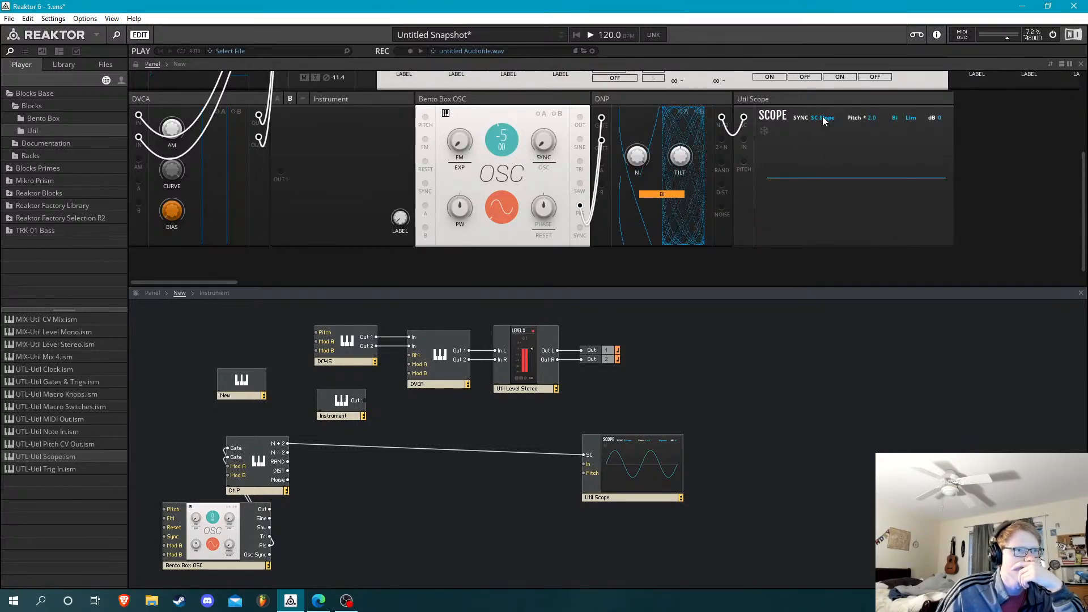
click(823, 118)
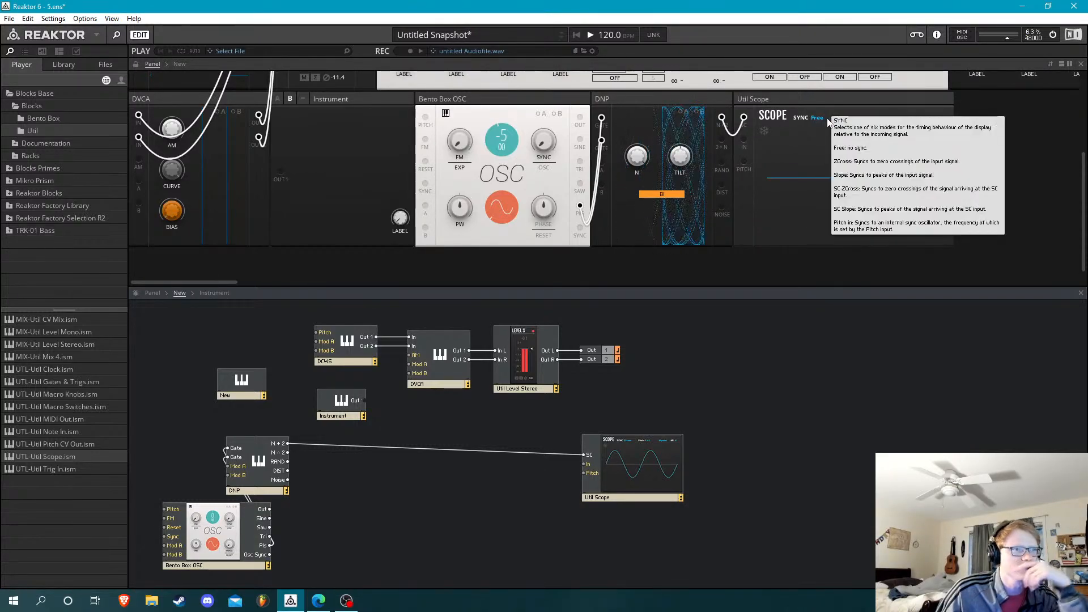
Set the Util Scope's Pitch value to 16.0
click(674, 197)
click(674, 197)
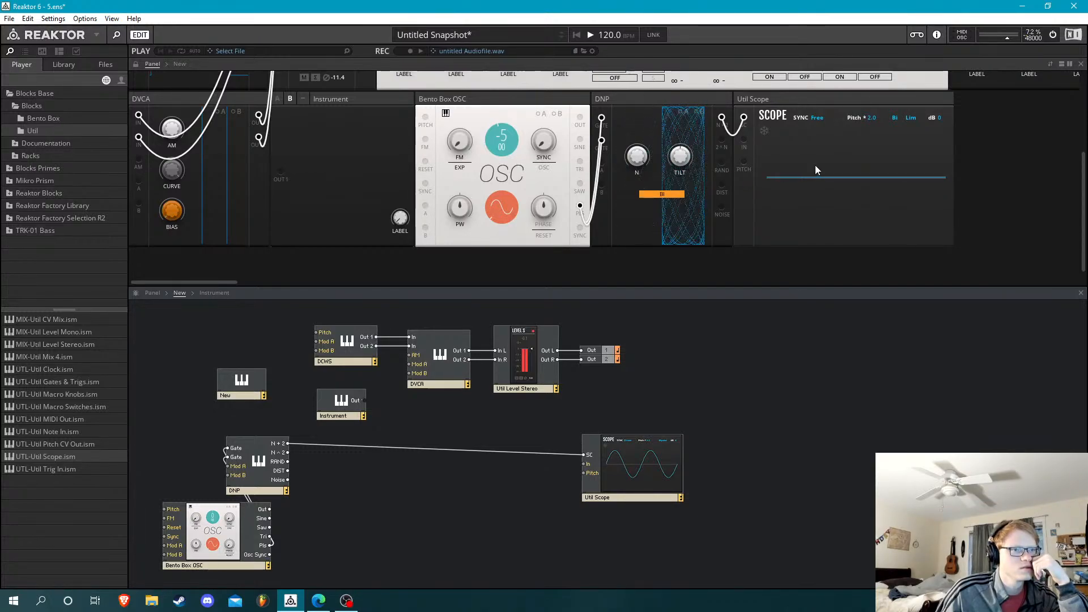
drag(873, 118, 889, 44)
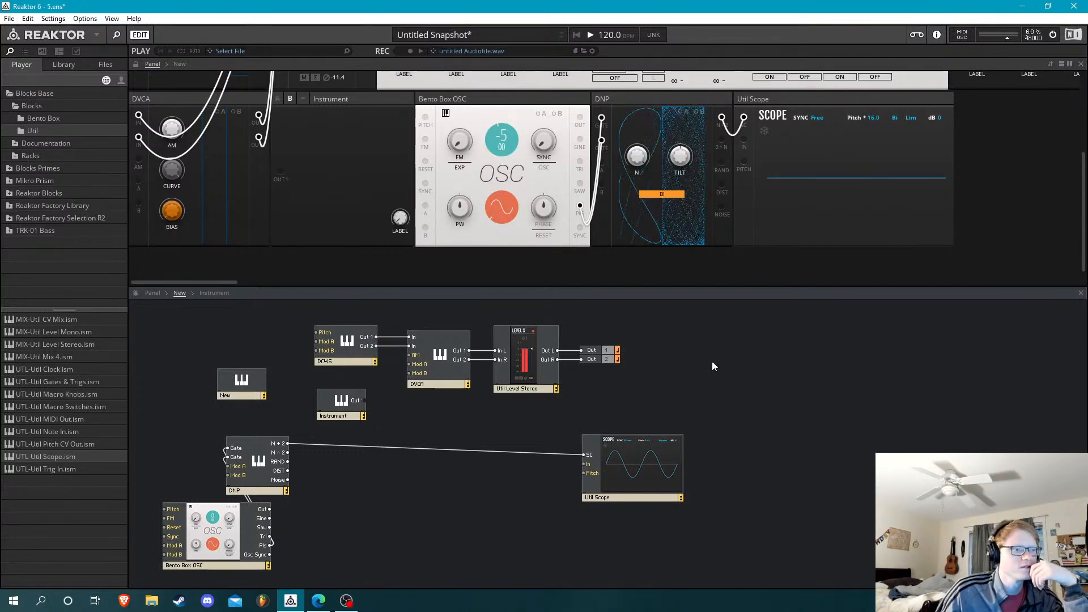
Move the scope's incoming cable from the SC input to the In input and feed it from the DNP's RAND output
click(560, 453)
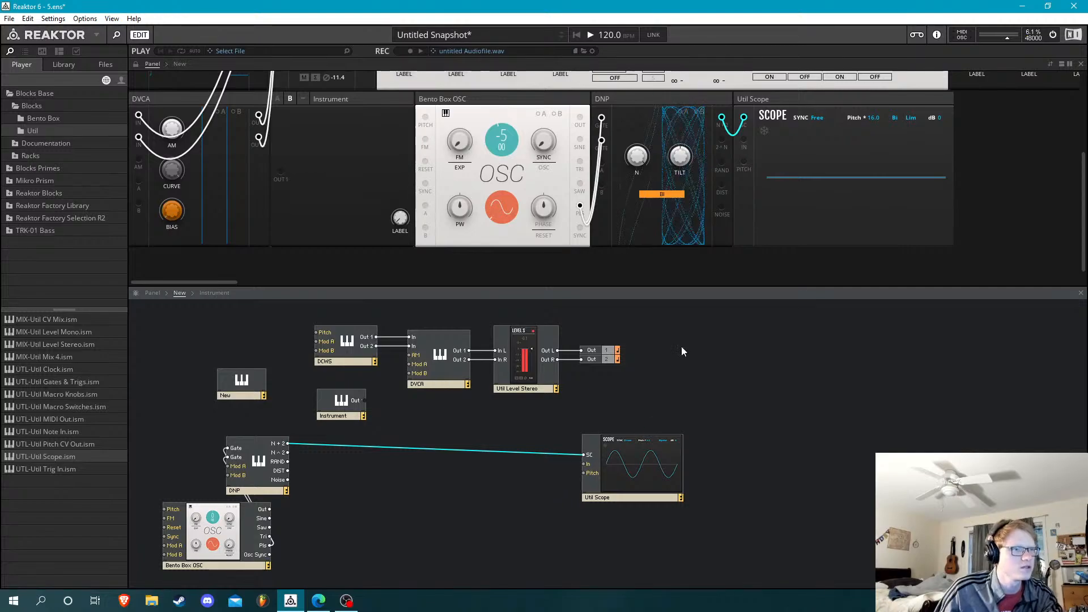
drag(744, 118, 743, 142)
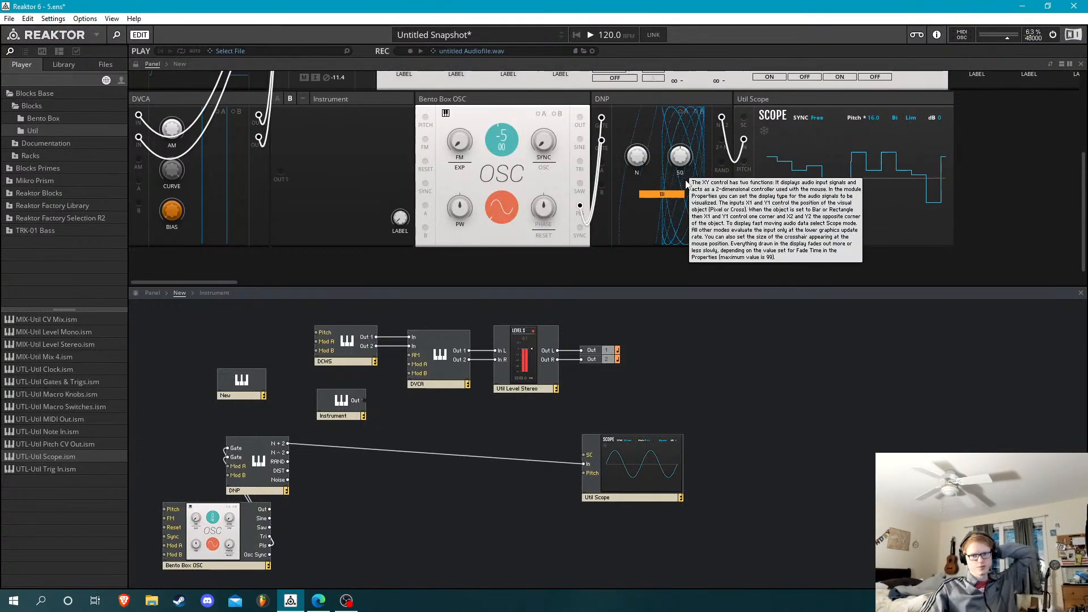
drag(721, 165, 744, 140)
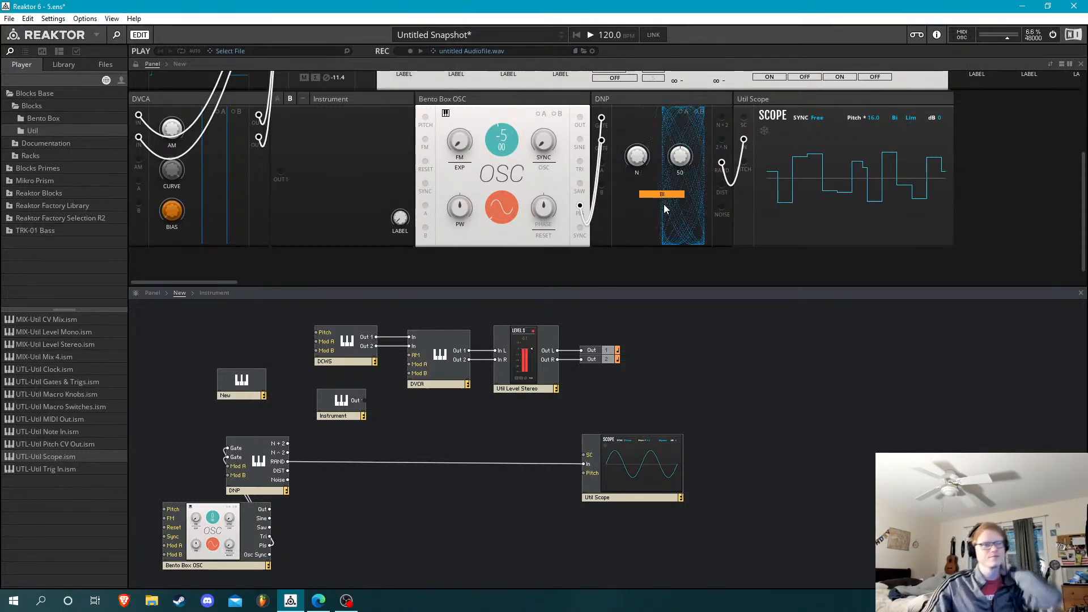
Open the Instrument block's structure, and read the Size Macro section on panel width calculation in the Blocks Framework manual in Edge
double_click(340, 401)
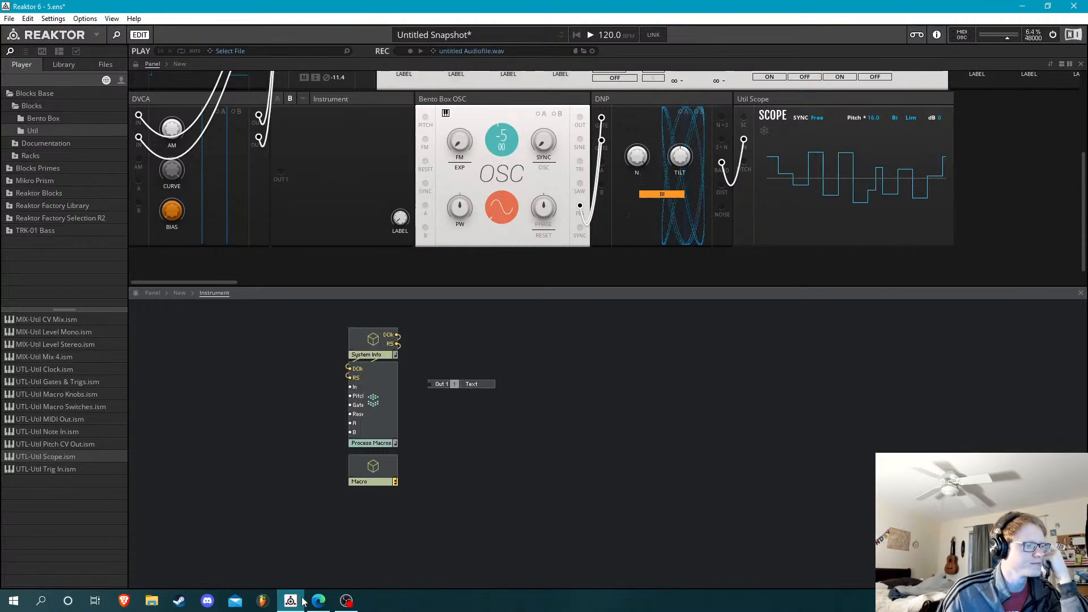
key(alt+Tab)
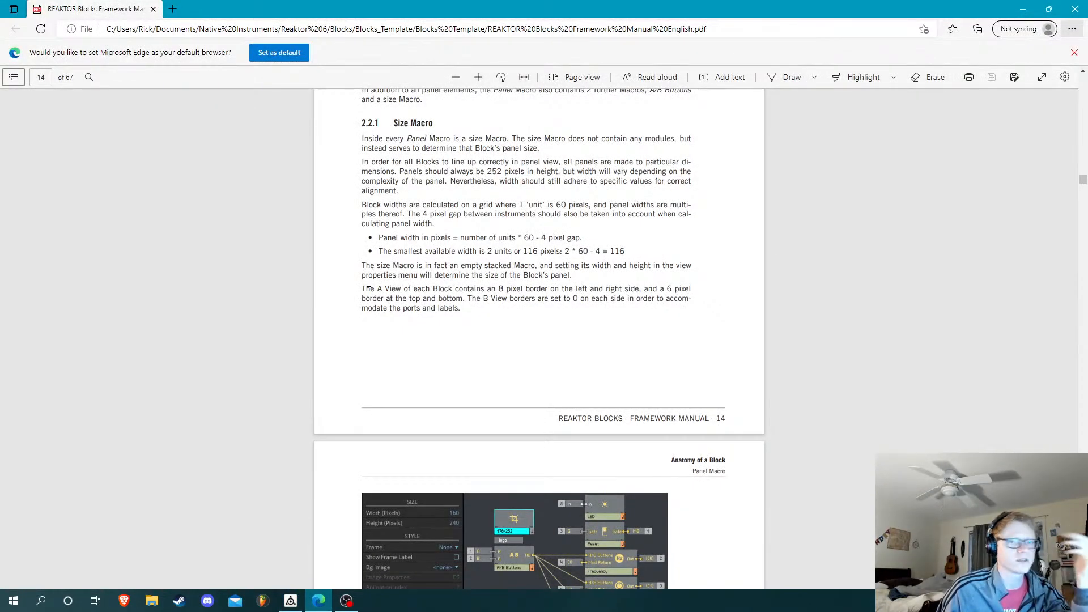
scroll(511, 320, up, 5)
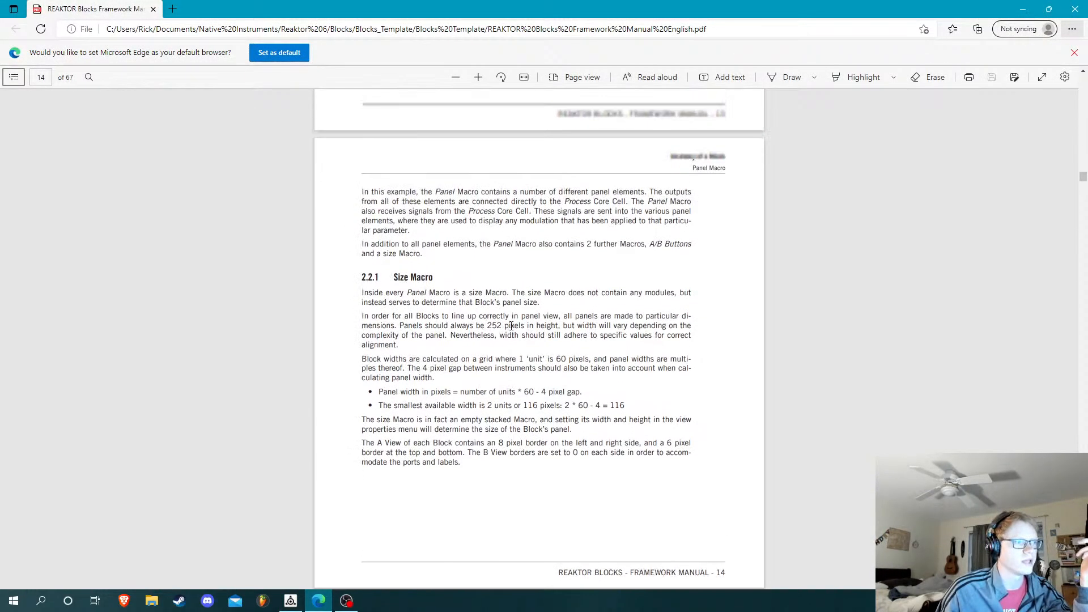
scroll(511, 324, down, 5)
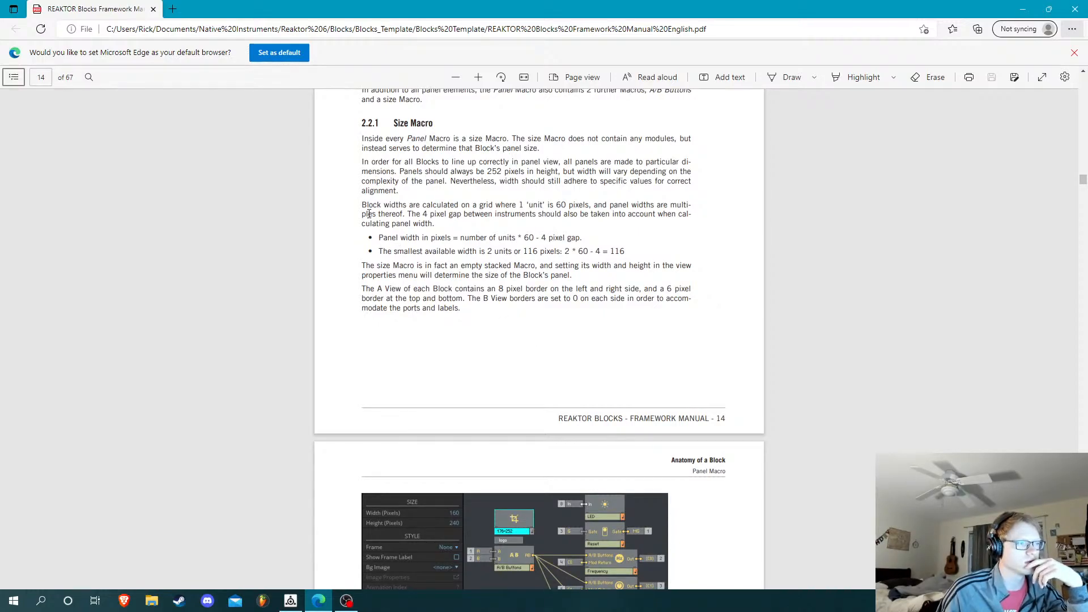
drag(363, 205, 607, 266)
click(473, 206)
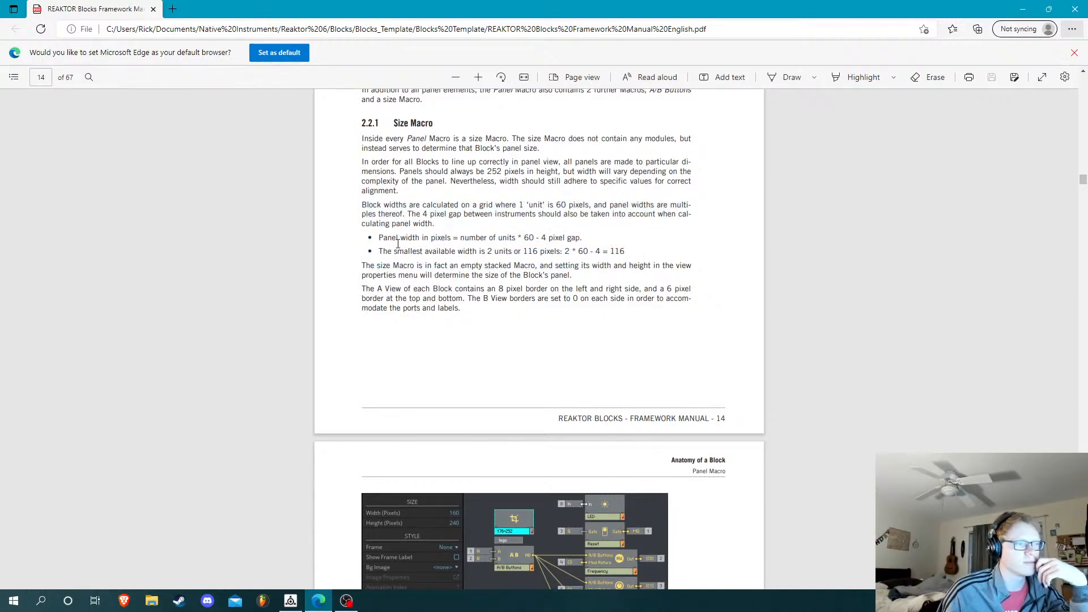
drag(398, 243, 525, 243)
click(519, 247)
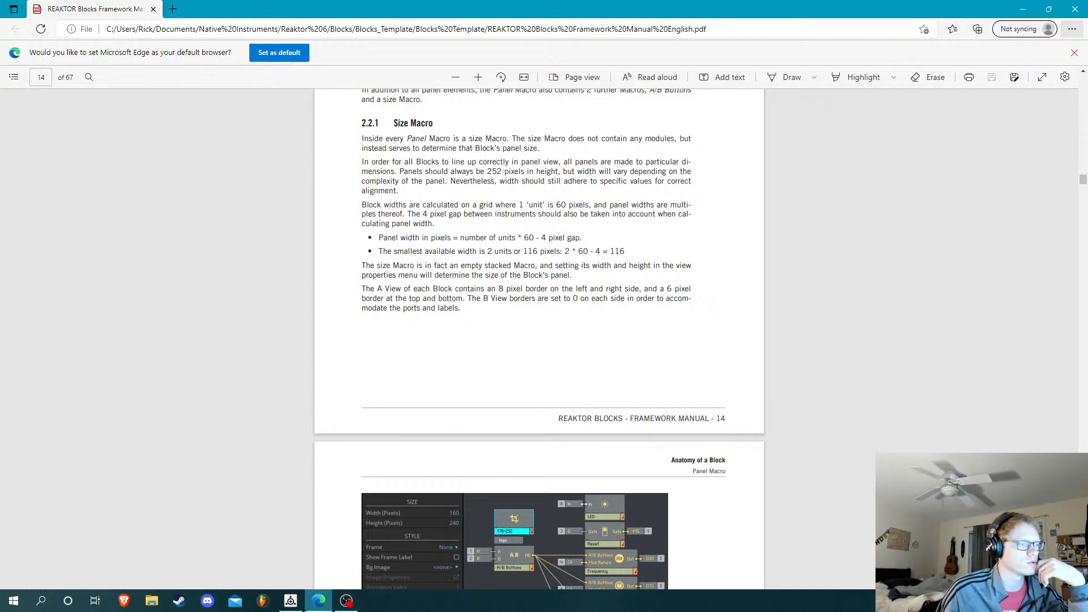
Switch back to Reaktor and open the Macro inside the Instrument block
click(290, 601)
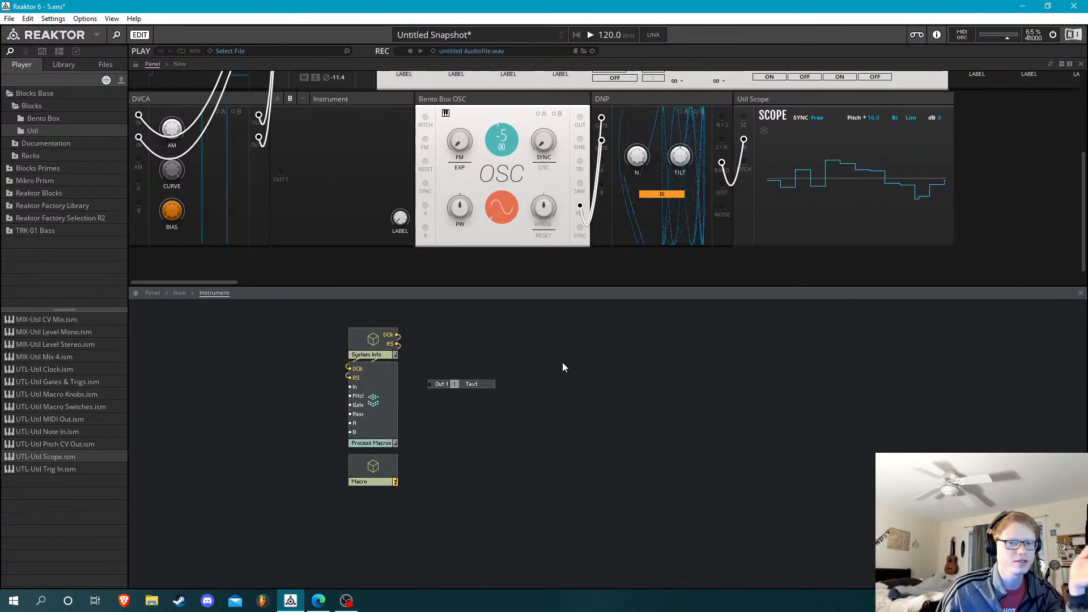
double_click(368, 462)
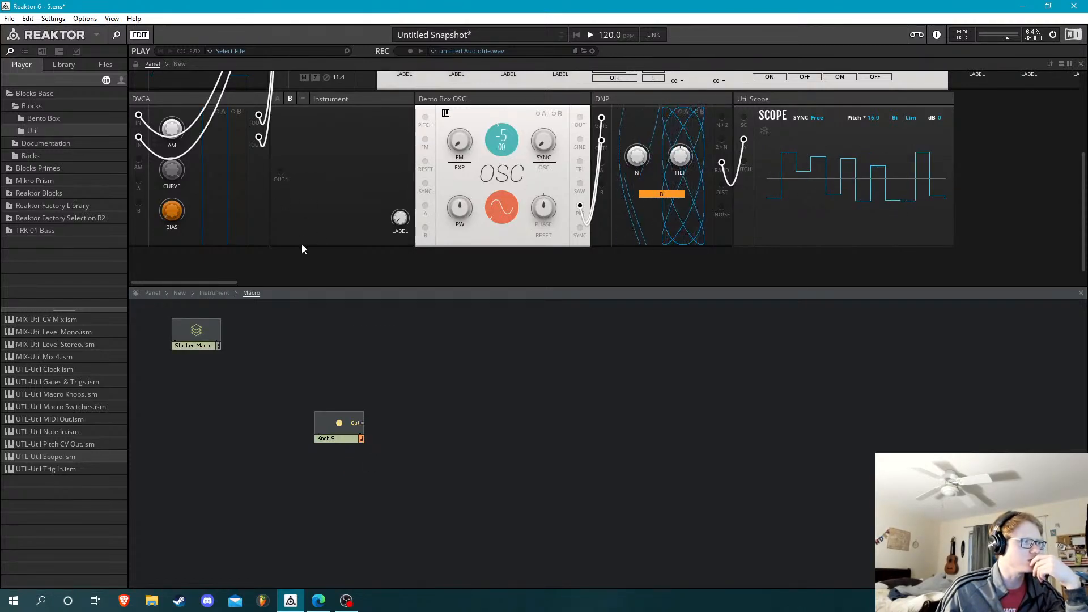
scroll(340, 198, up, 1)
scroll(352, 170, down, 1)
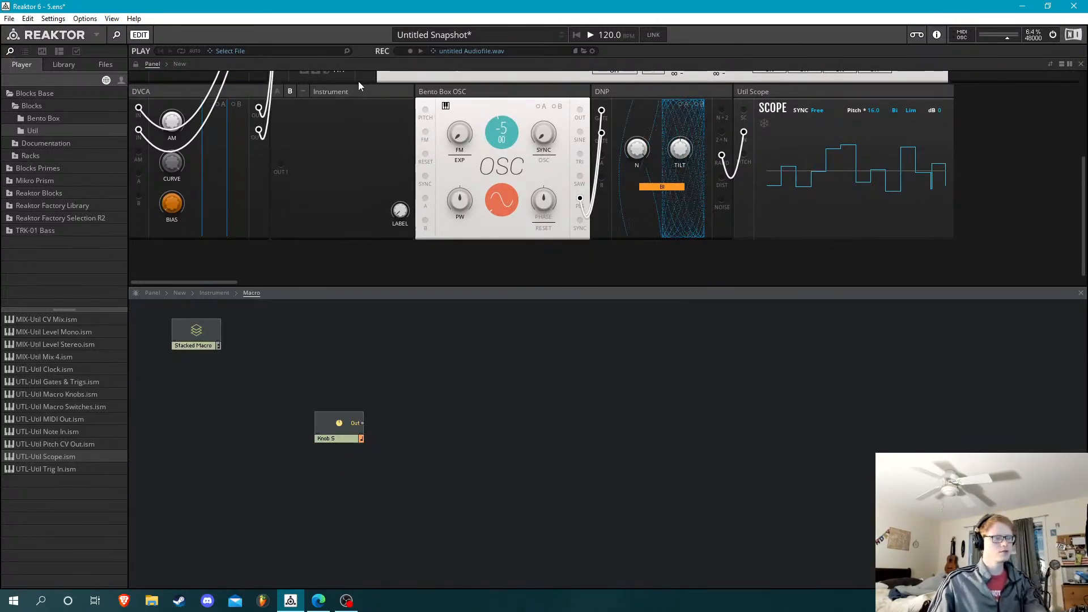
Switch the rack to A view and turn off Show AB Buttons in the Instrument block's view properties, keeping its header and label shown
key(Tab)
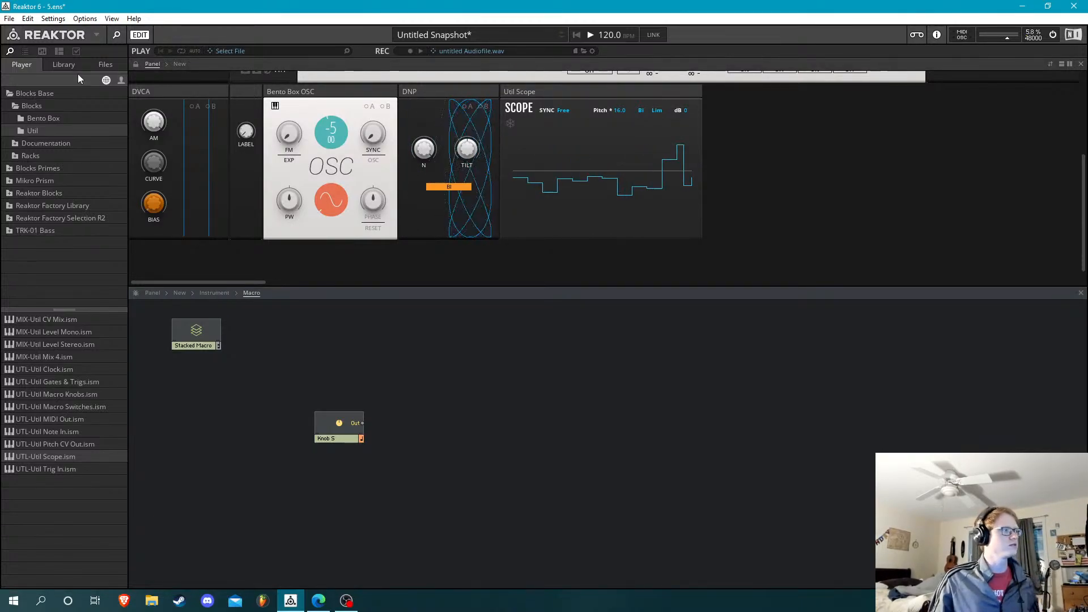
click(76, 51)
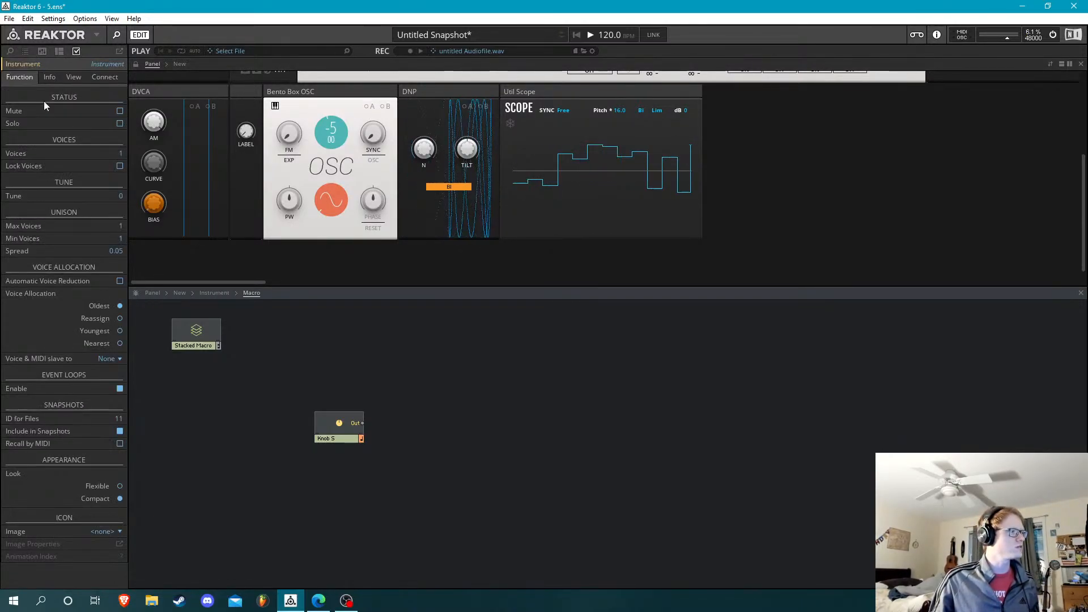
click(74, 77)
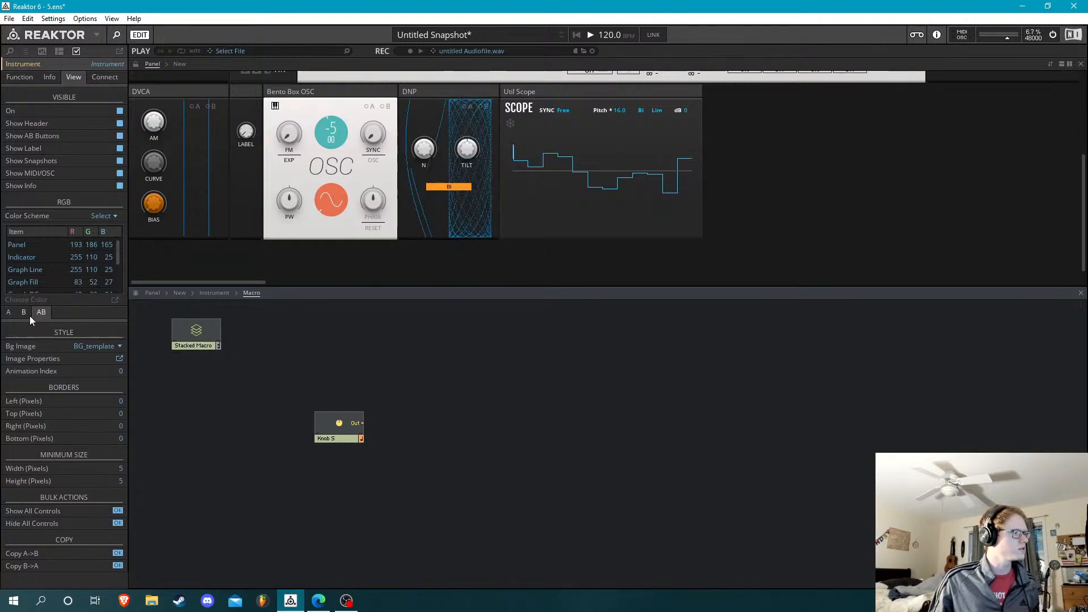
click(119, 138)
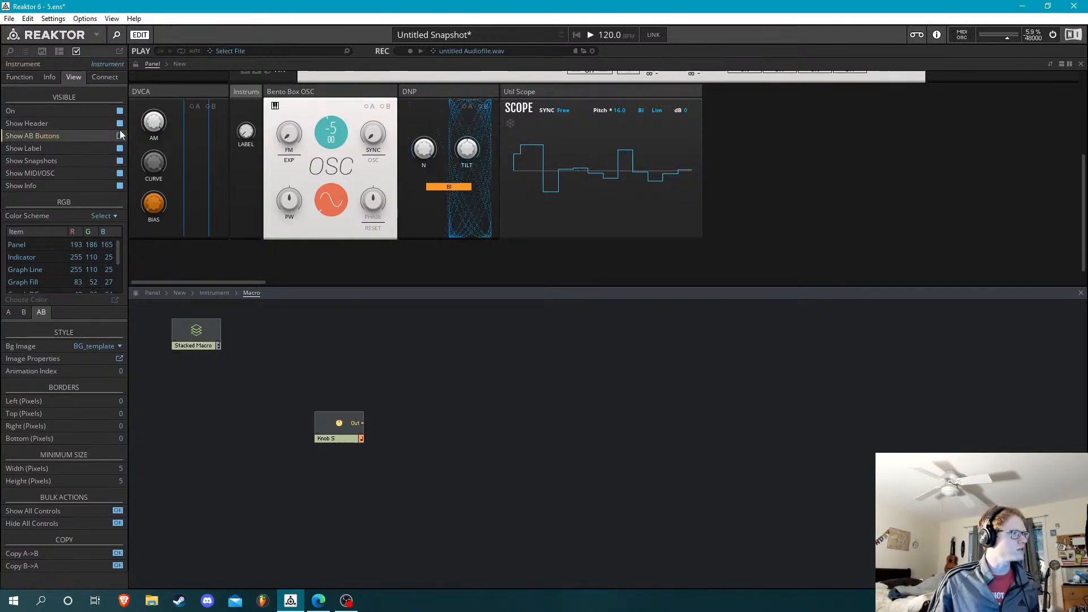
click(120, 124)
click(119, 124)
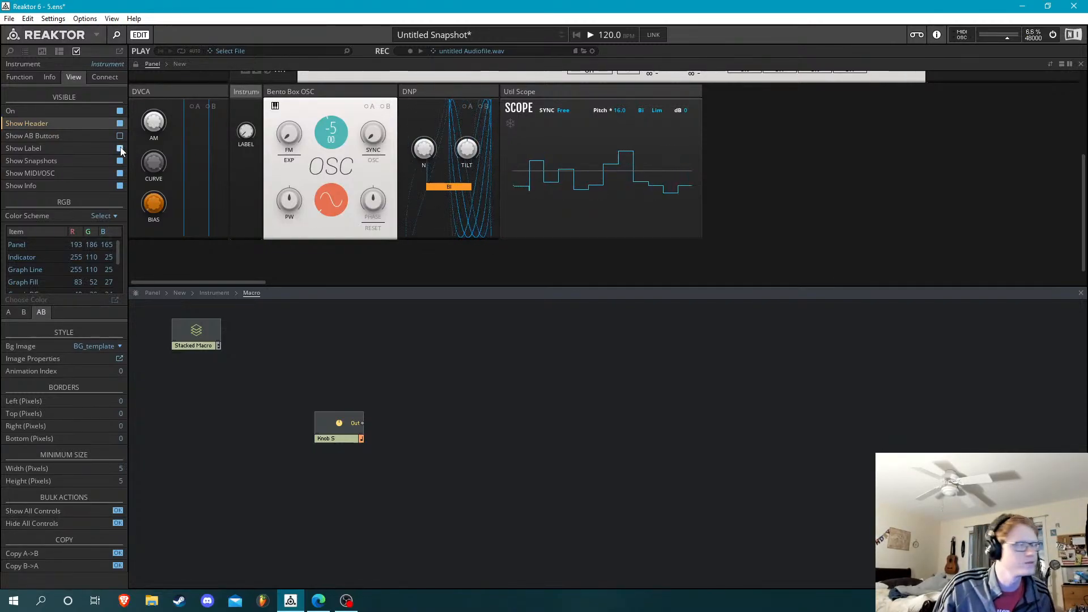
click(120, 149)
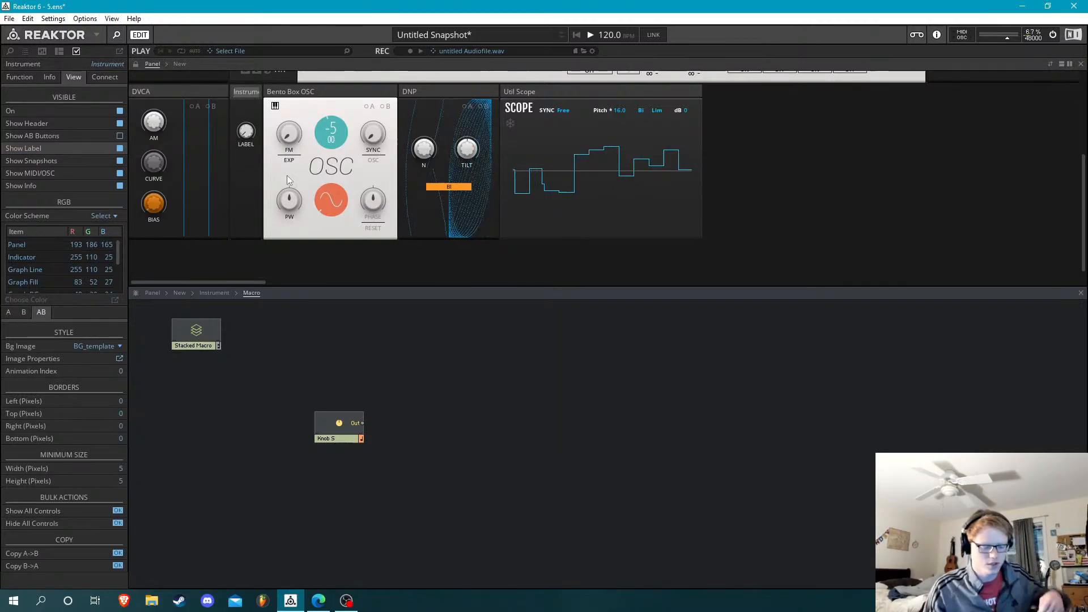
Rename the Instrument block as GN
text(S)
key(BackSpace)
text(N)
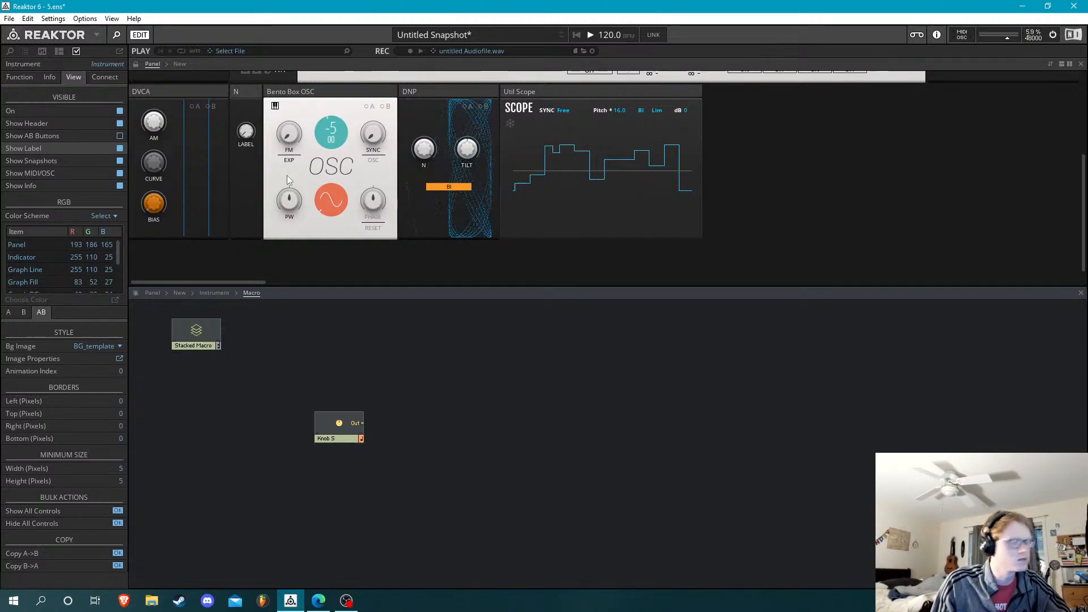
key(BackSpace)
text(GN)
key(Return)
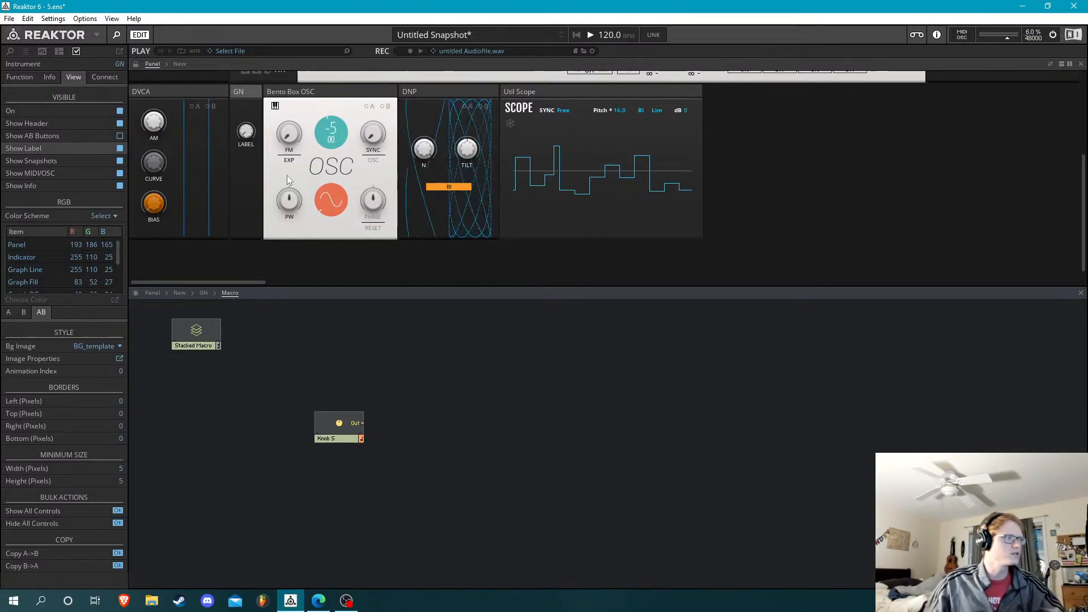
Go back to the GN block's structure, return the rack to B view, and add an In port beside Process Macros
click(432, 400)
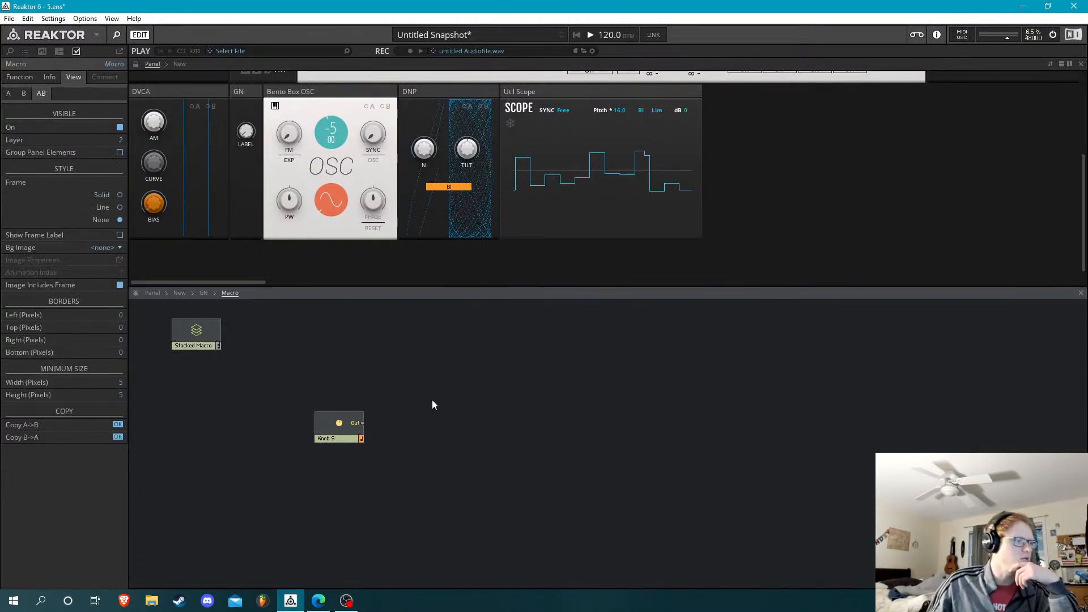
click(205, 293)
click(497, 388)
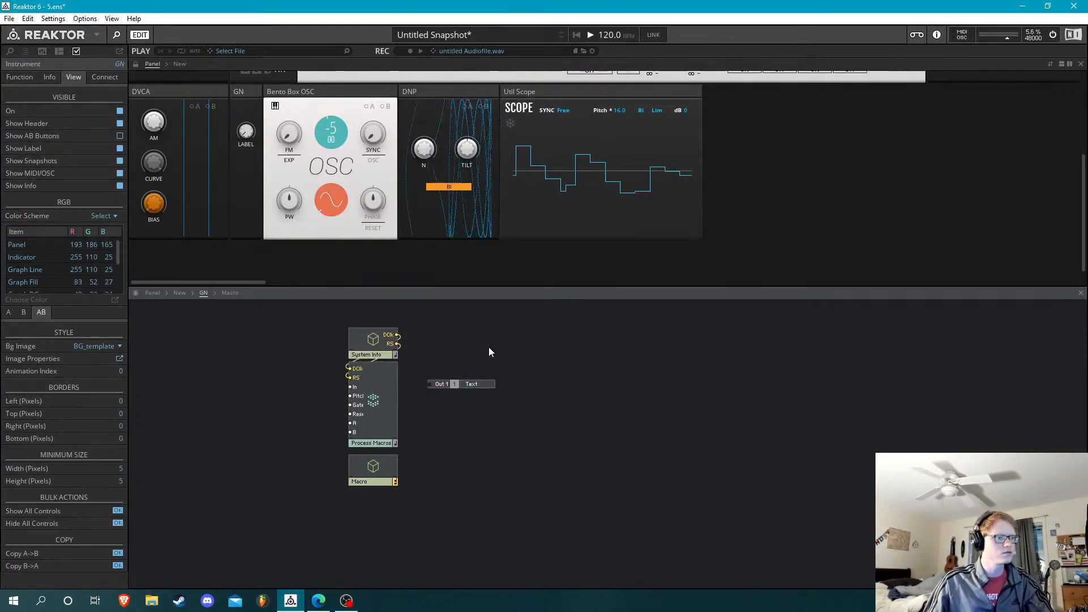
key(Tab)
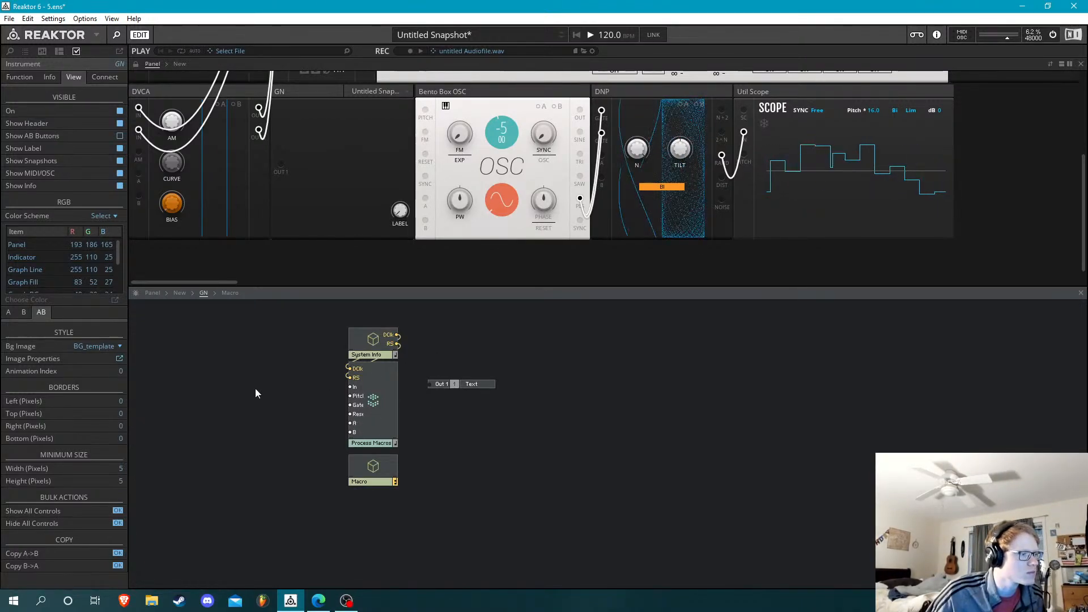
key(Return)
text(in)
key(Return)
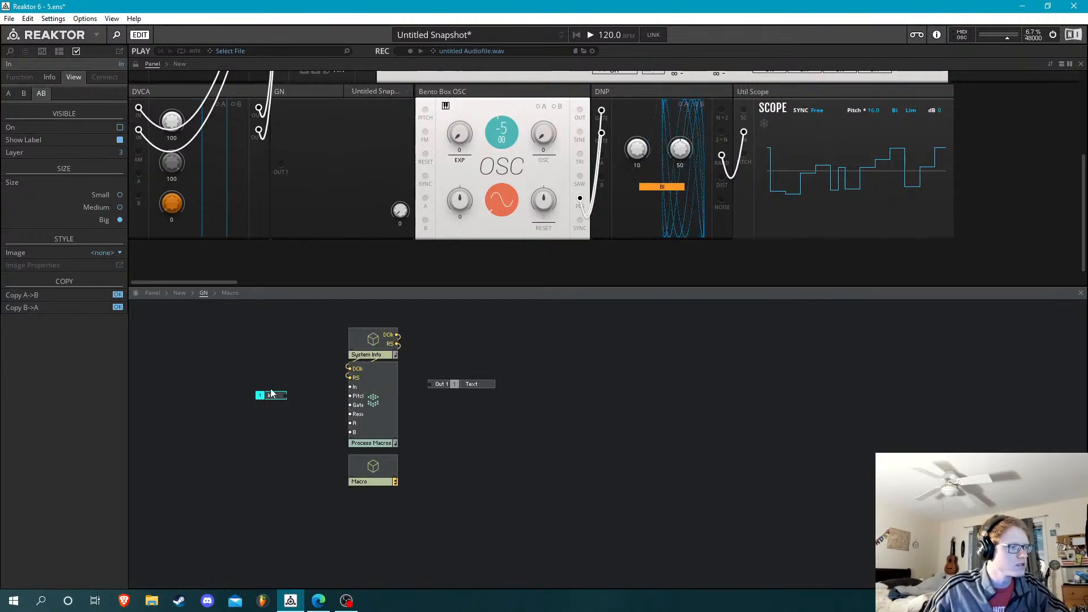
Duplicate the output's Text module and place the copy directly beside the new In port
click(521, 391)
right_click(486, 384)
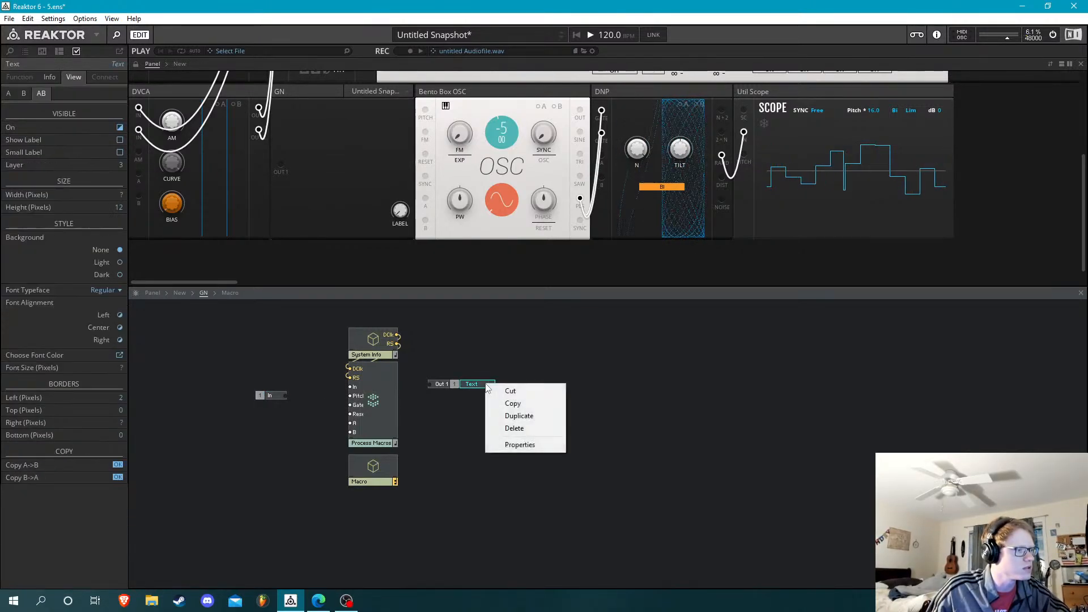
click(542, 417)
drag(485, 390, 250, 396)
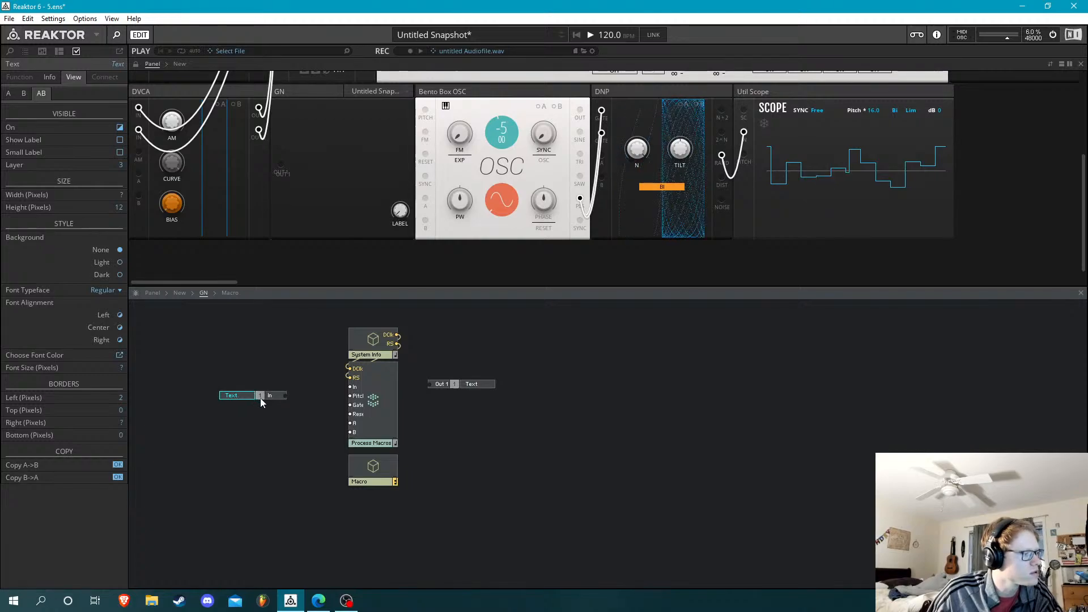
Make the In port visible in the B view and turn off its label there
click(261, 398)
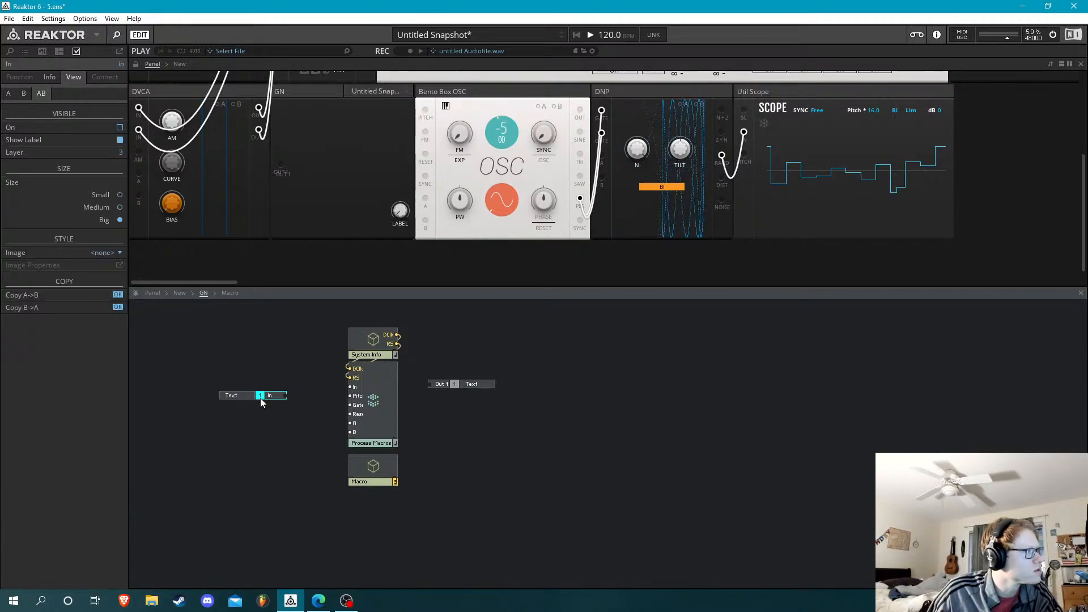
click(29, 95)
click(126, 129)
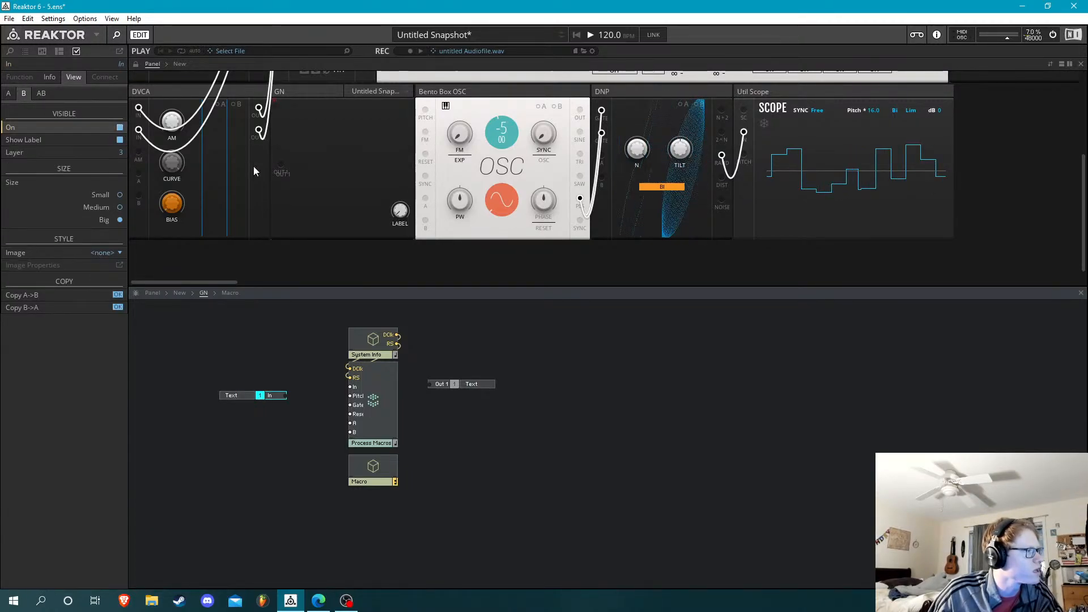
click(263, 379)
click(259, 393)
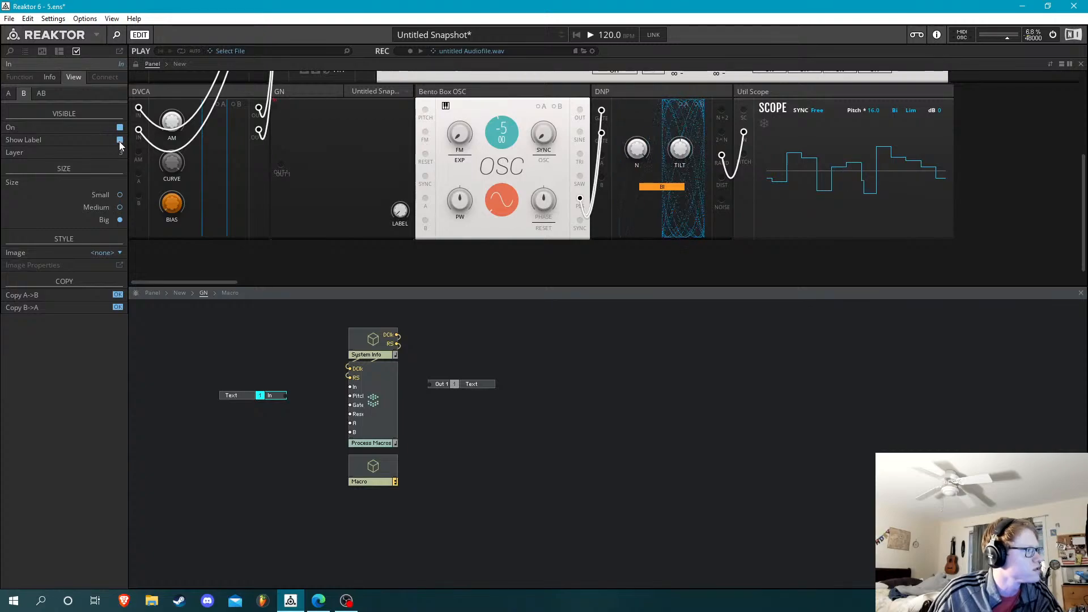
click(119, 141)
click(295, 363)
click(266, 395)
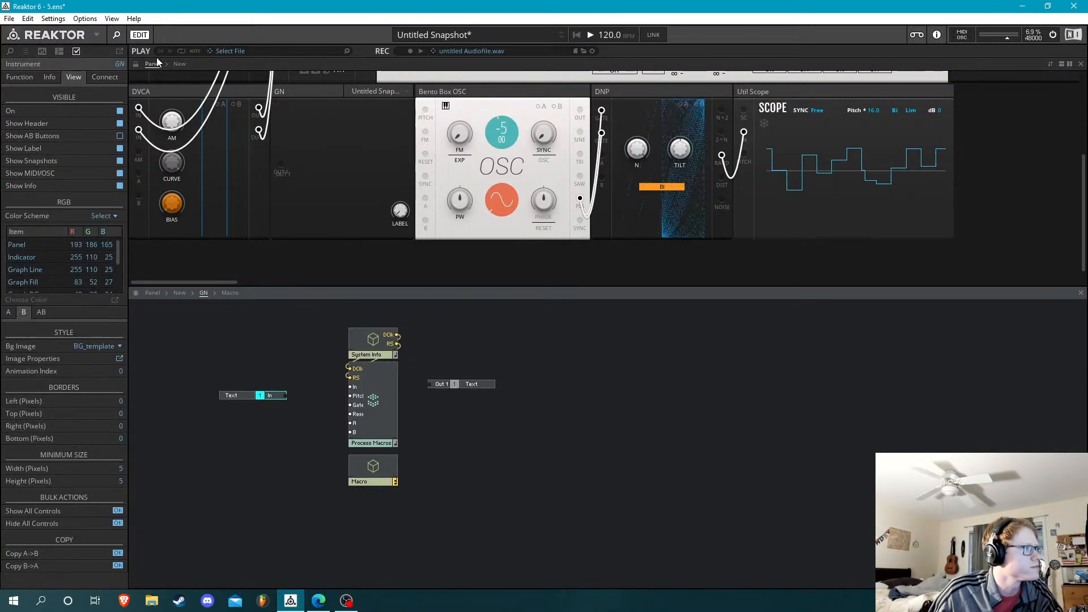
Unlock the panel layout, select the In port on the GN block's B panel, and lock the panel again
click(136, 65)
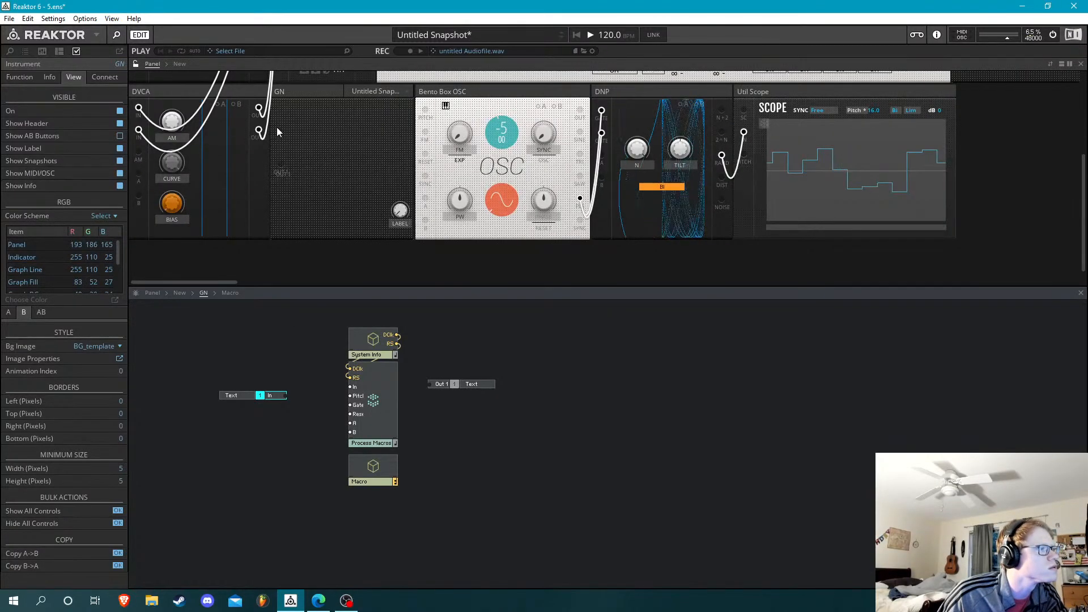
click(288, 170)
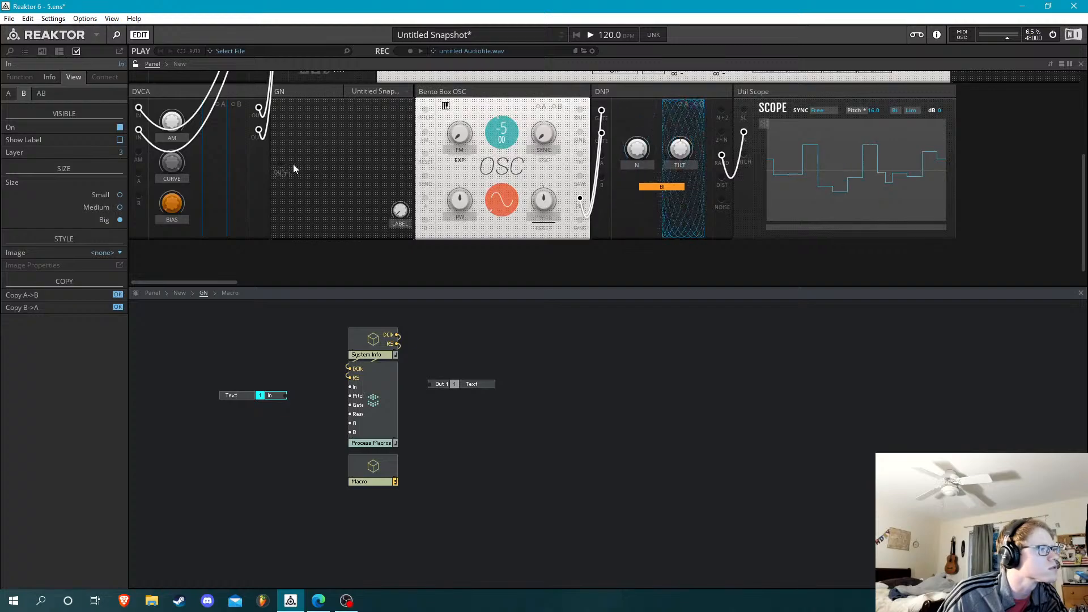
click(135, 64)
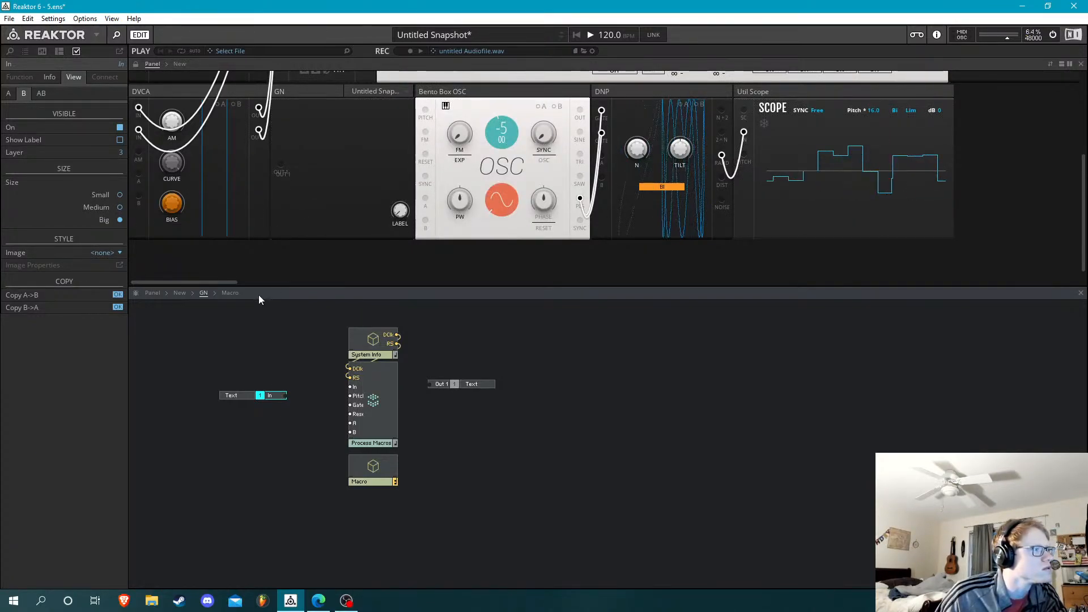
Return to the GN block's structure and delete its In port together with the Text module beside it
click(180, 294)
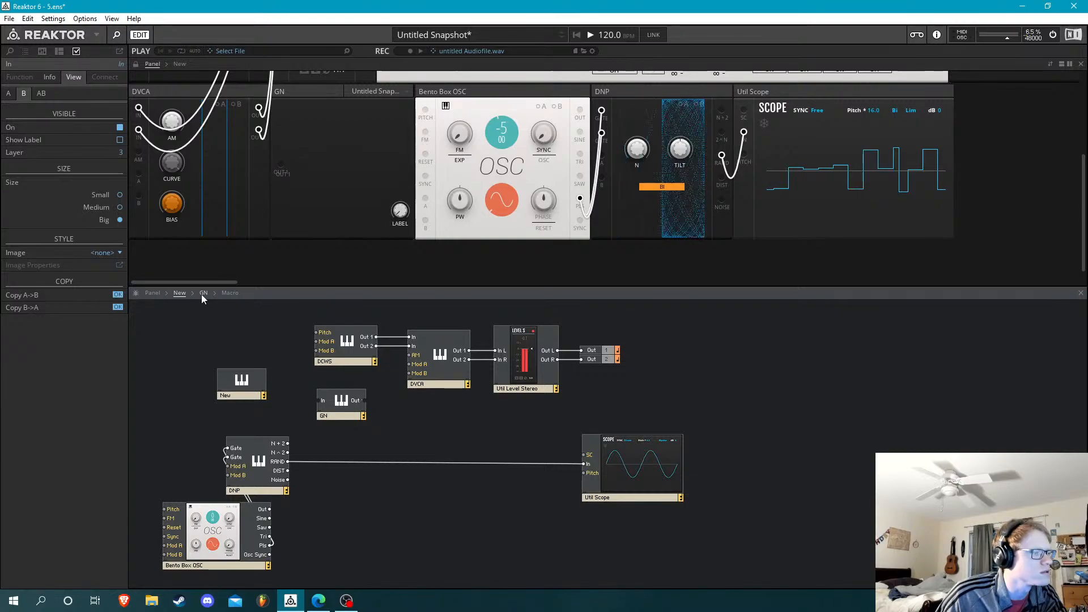
click(201, 294)
drag(280, 376, 219, 411)
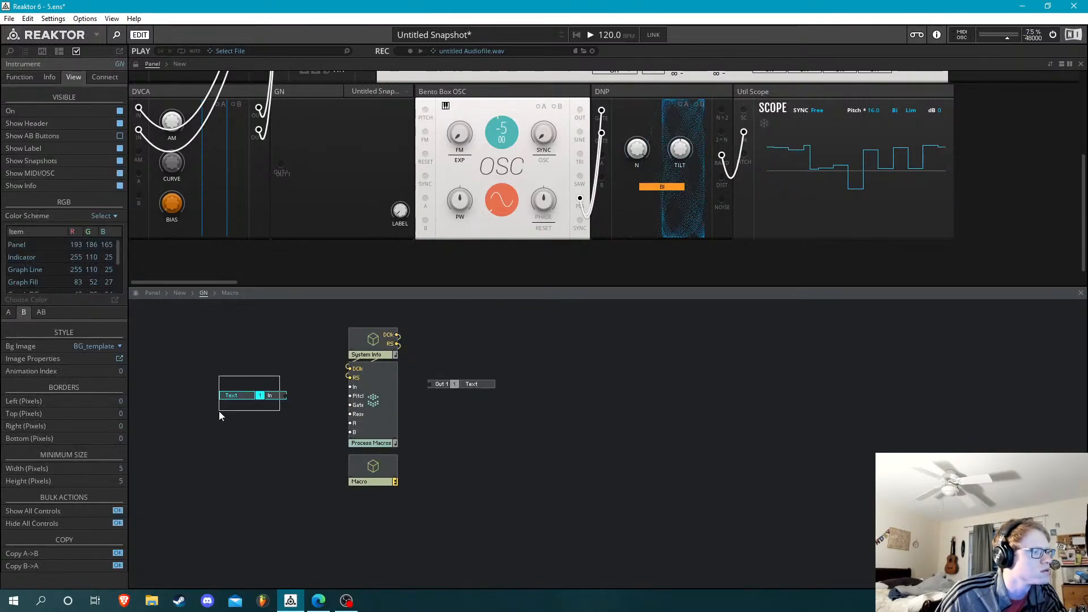
Open Dark Width = 2 [1-1] inside the New template instrument and copy its In port with the attached Text module
click(180, 293)
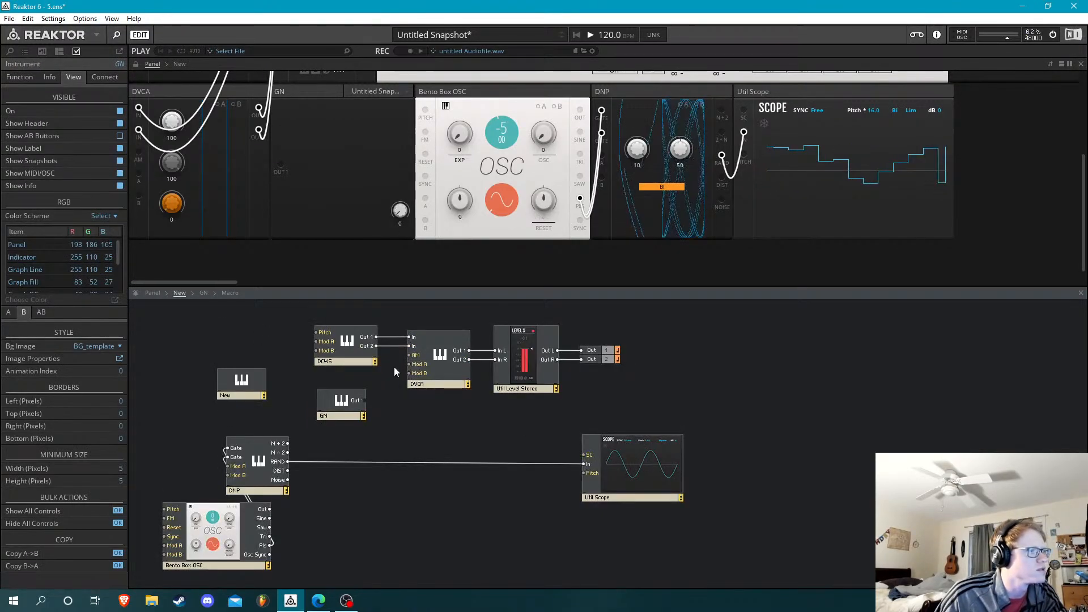
double_click(244, 379)
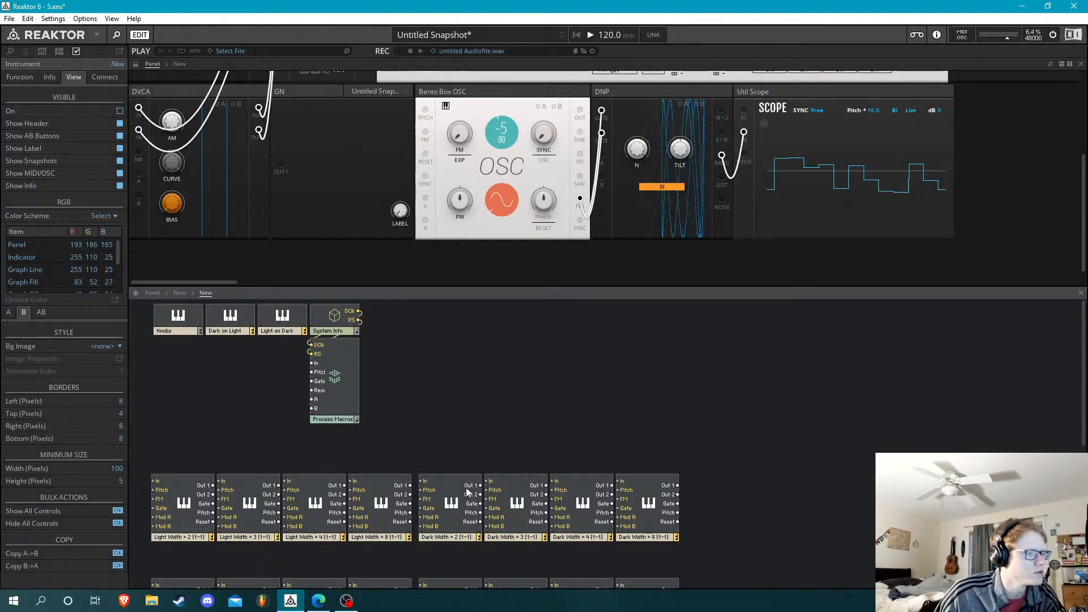
double_click(451, 480)
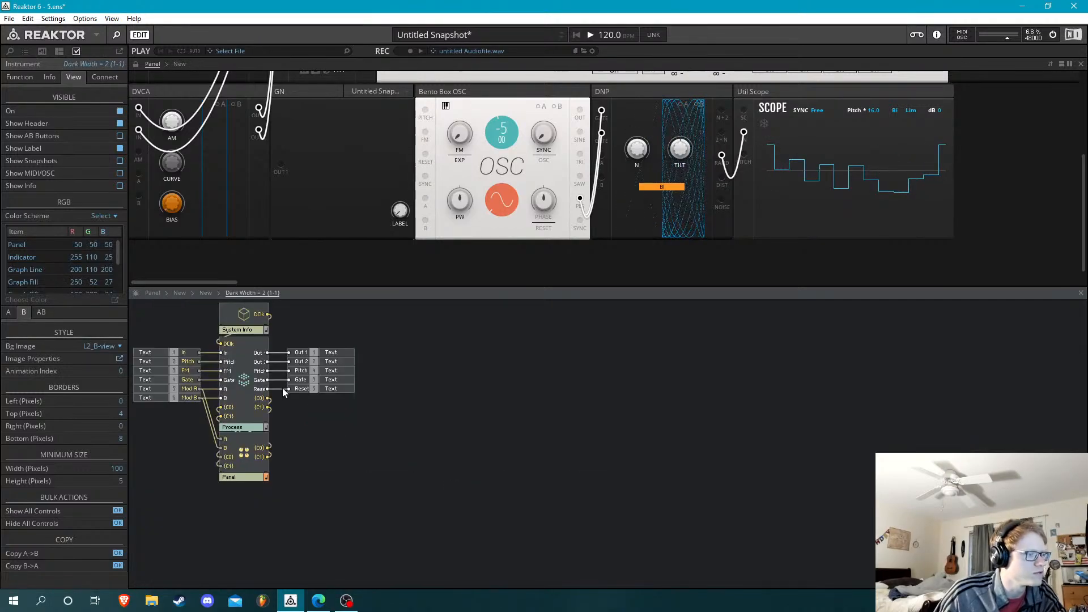
right_click(163, 352)
click(204, 425)
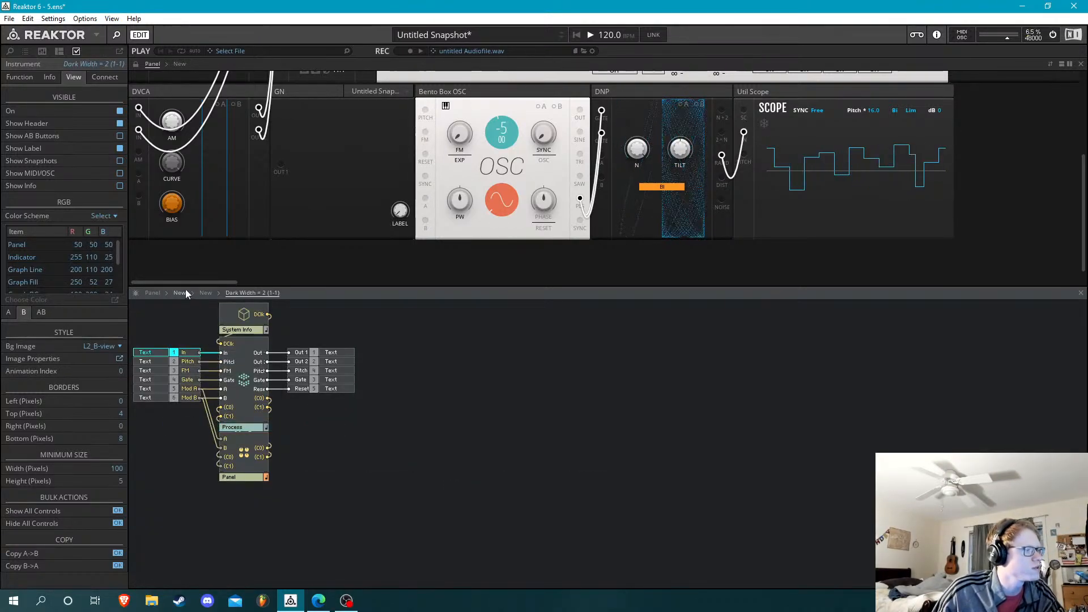
Paste the copied In port and Text module into the GN block, wire it to Process Macros' In input, and align the pair beside it
click(185, 291)
click(181, 292)
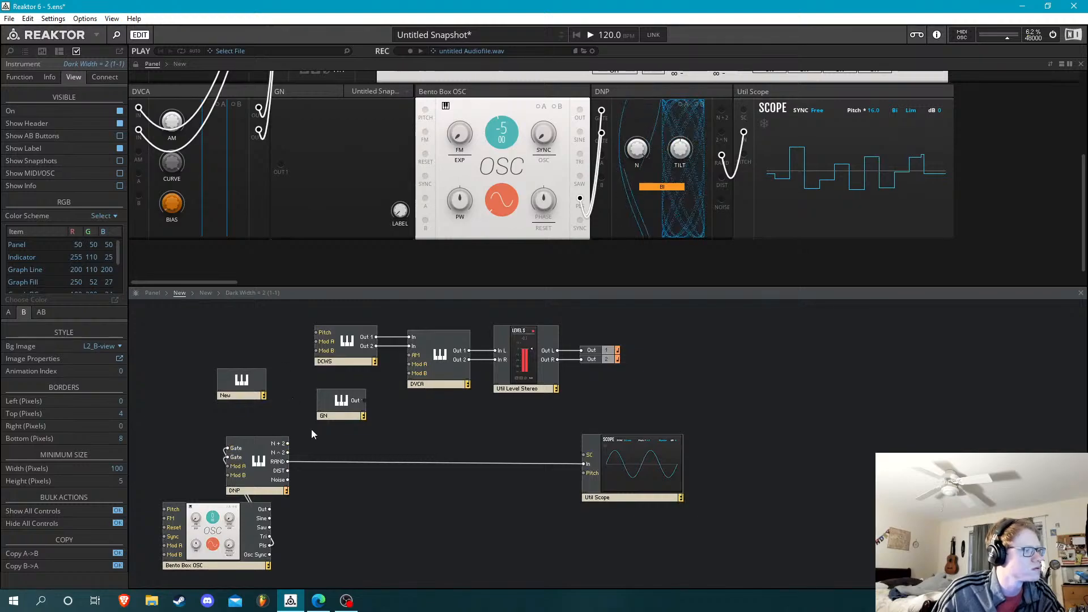
double_click(334, 404)
right_click(271, 394)
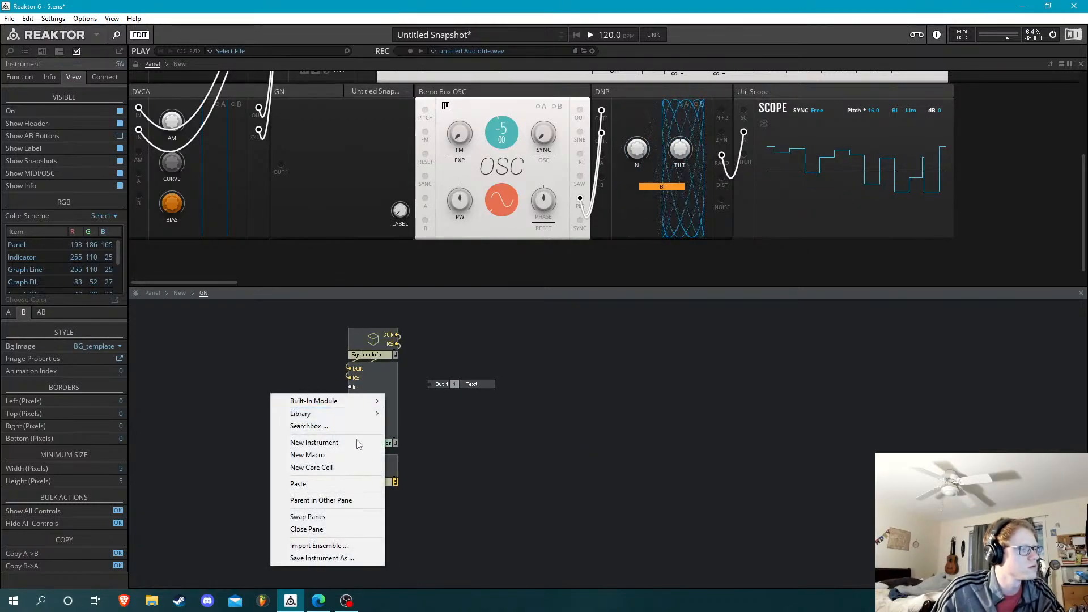
click(330, 484)
drag(314, 403, 351, 393)
click(276, 391)
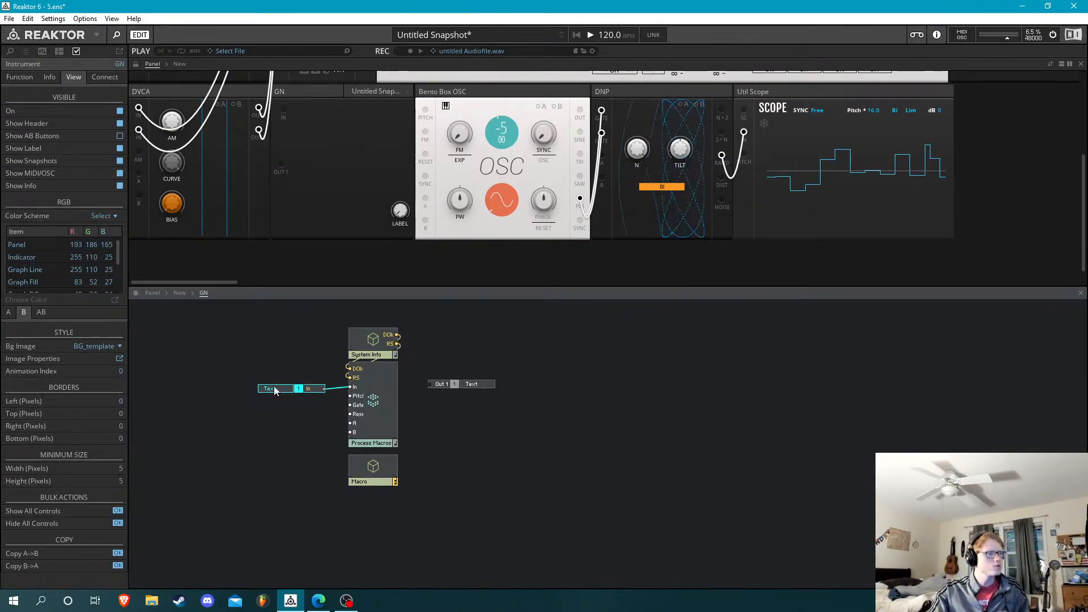
drag(276, 392, 283, 393)
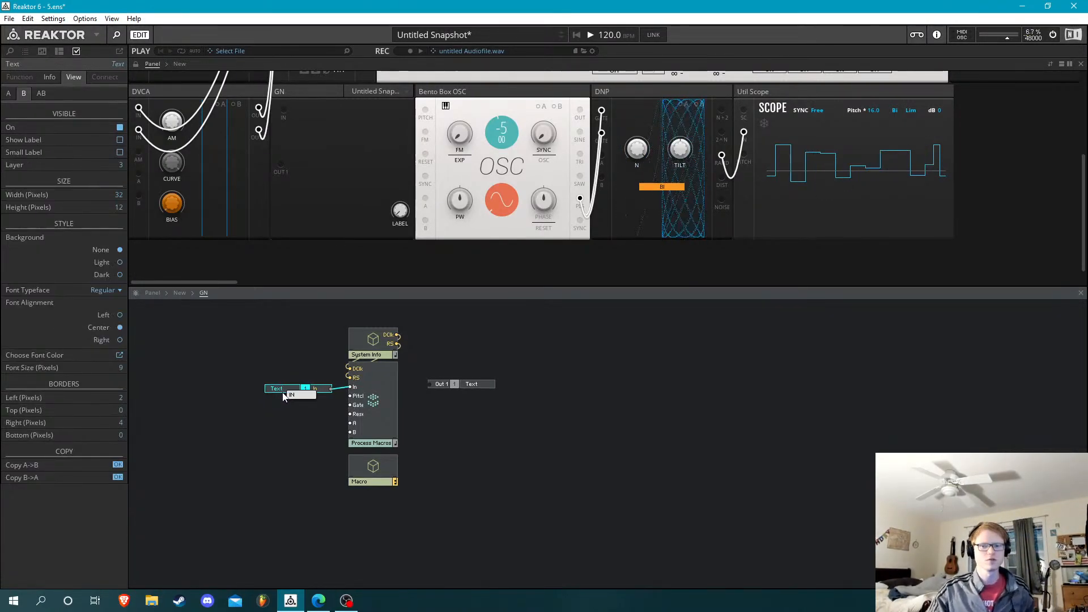
click(587, 458)
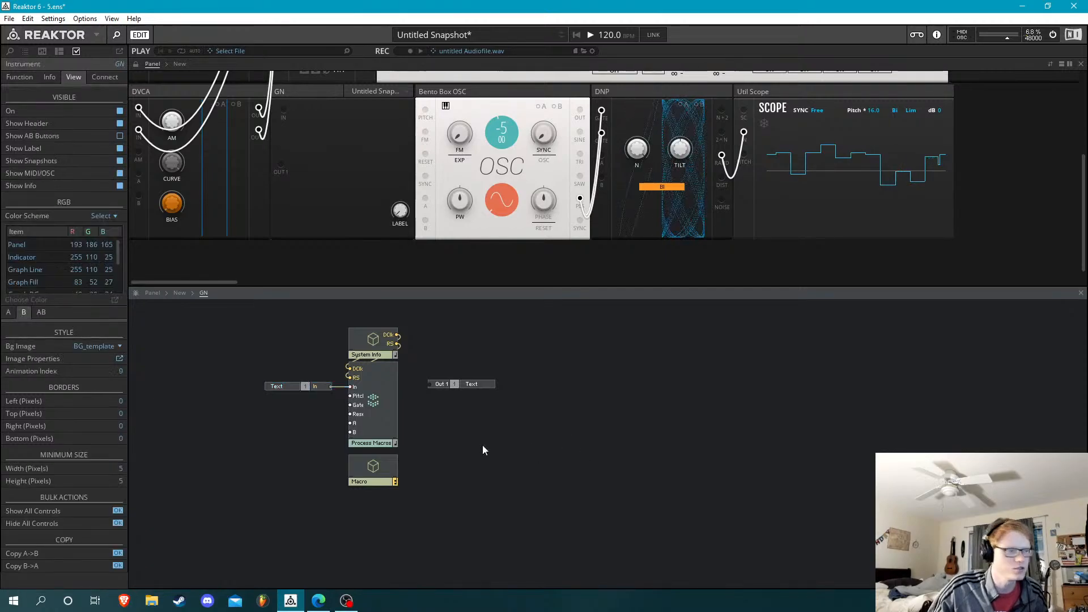
Examine the modules inside the Process Macros core cell, both in GN and in the New template instrument
double_click(375, 381)
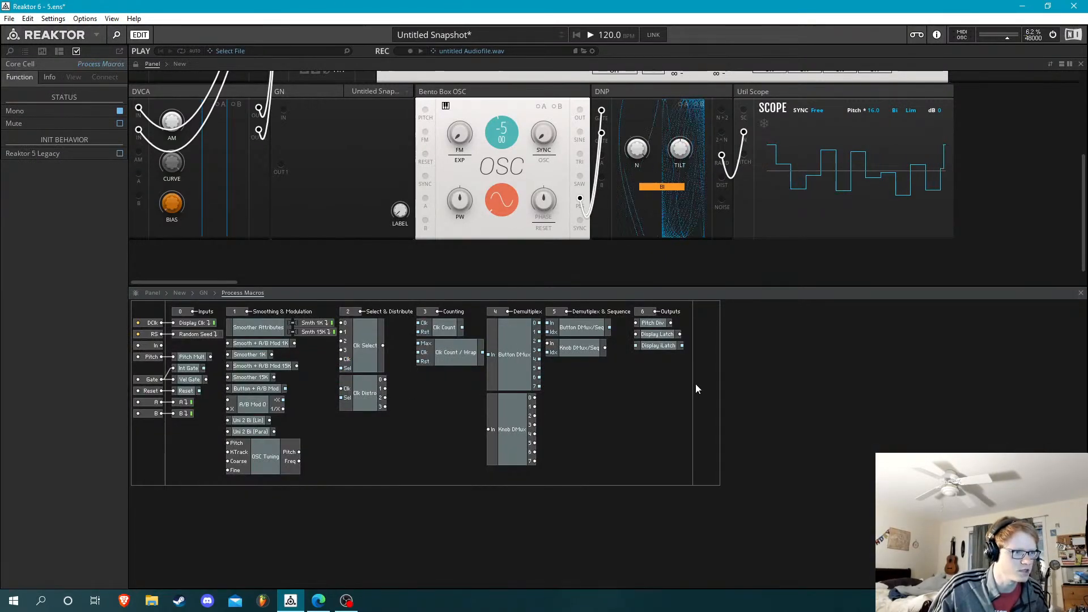
click(257, 456)
click(264, 512)
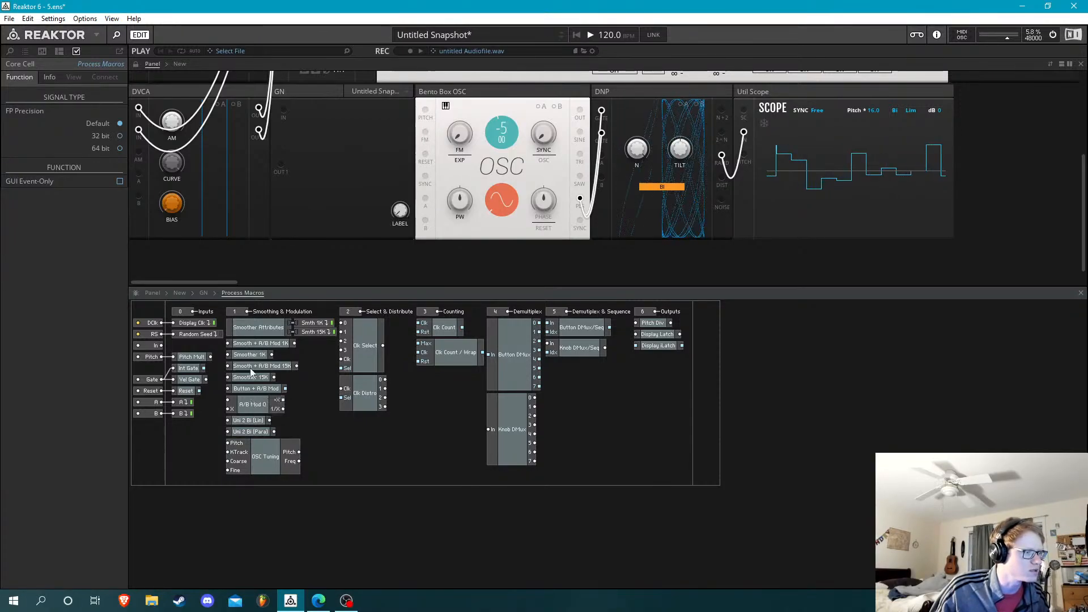
click(203, 293)
click(382, 405)
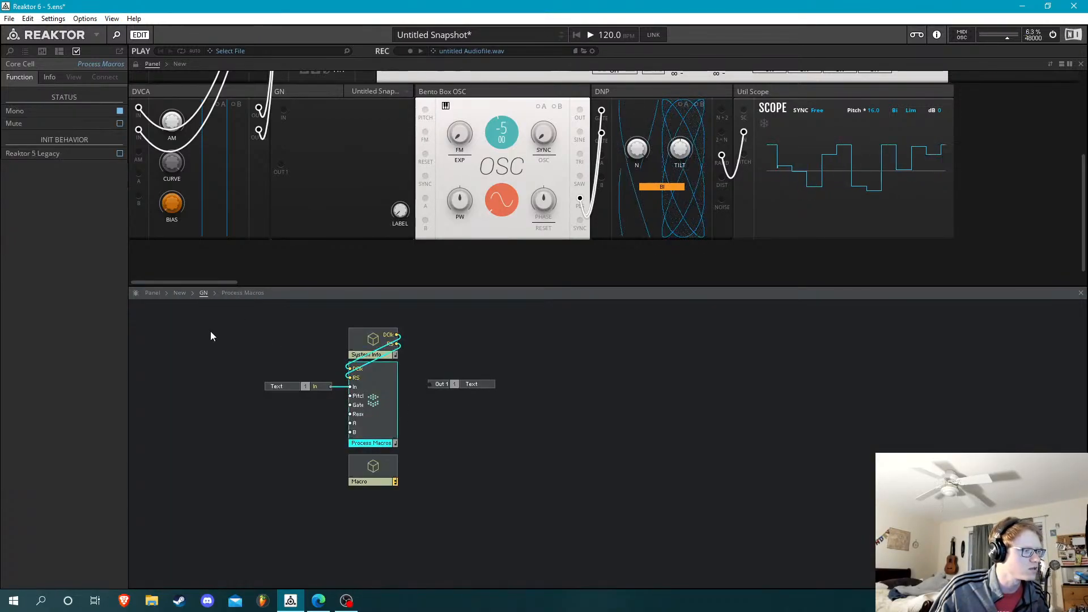
click(185, 293)
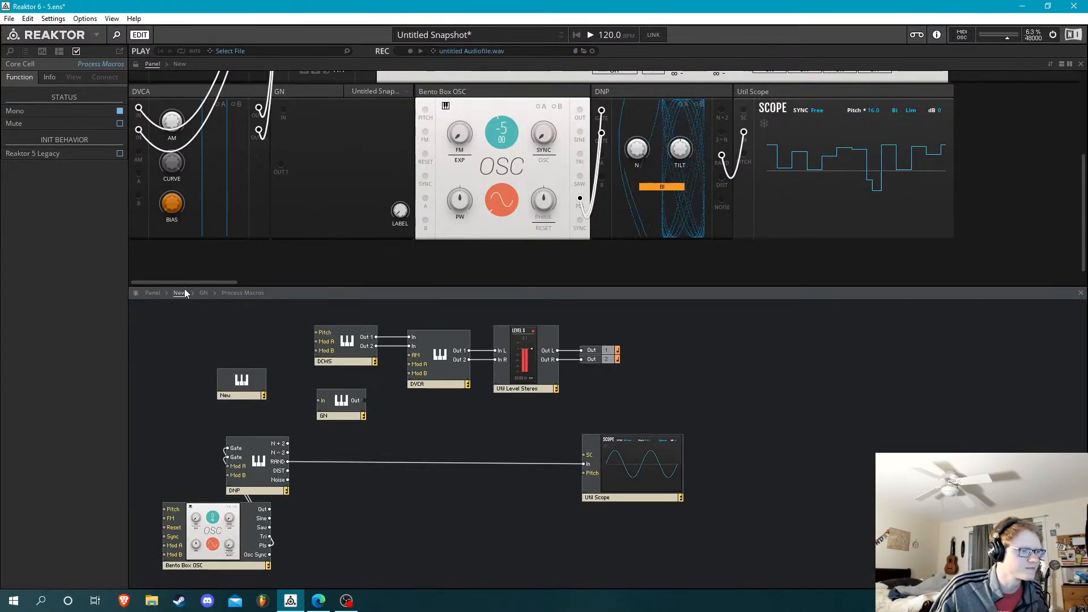
click(331, 408)
double_click(252, 381)
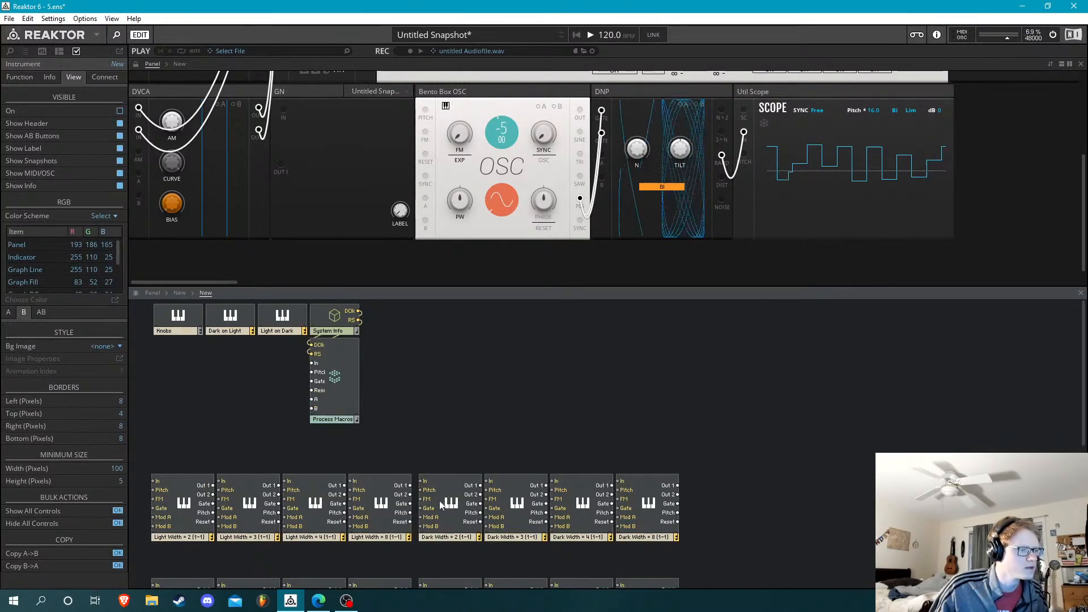
click(342, 366)
double_click(343, 367)
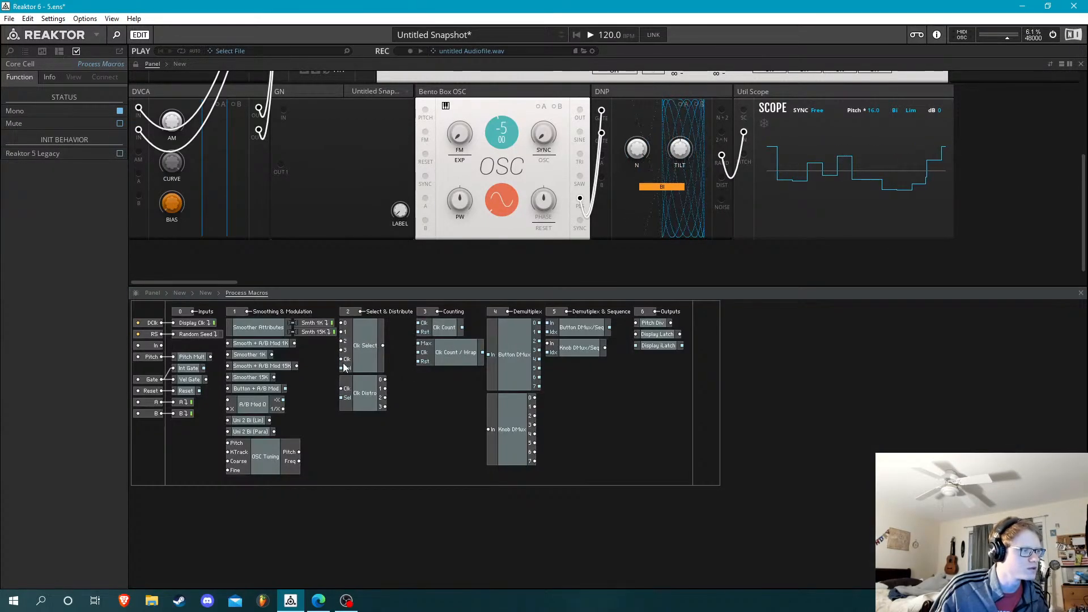
click(206, 293)
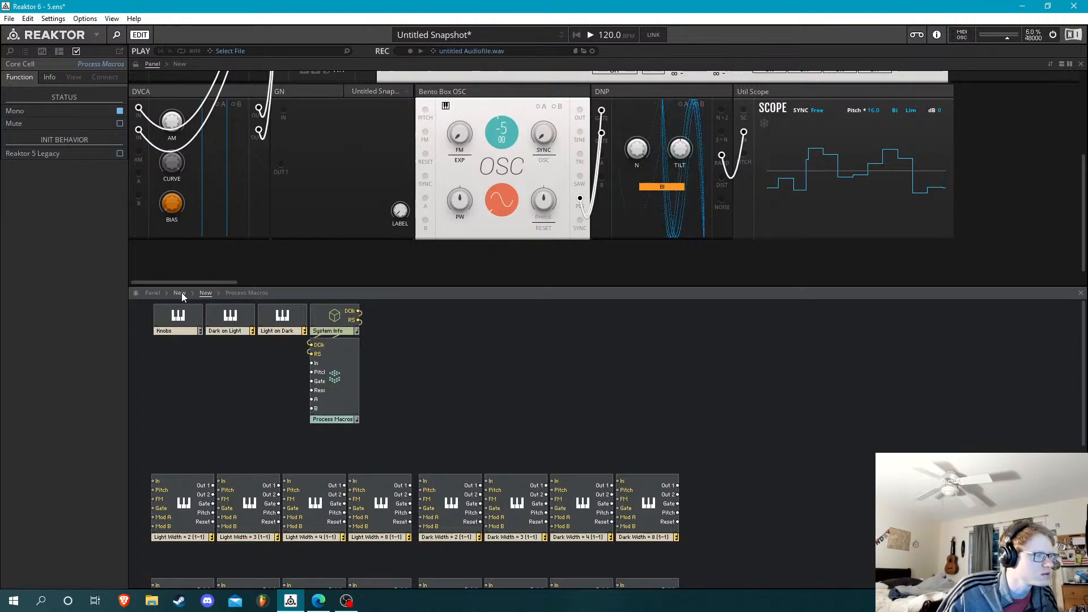
click(182, 292)
In GN's Process Macros, delete the Counting, Demultiplex, Demultiplex & Sequence, Outputs, and Select & Distribute groups
double_click(351, 432)
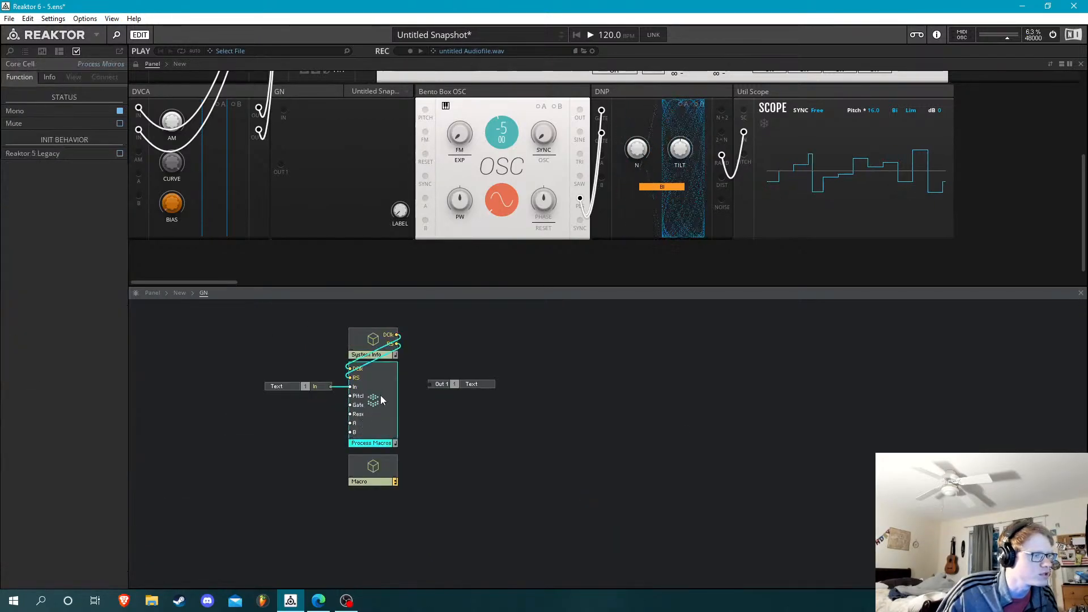
double_click(380, 396)
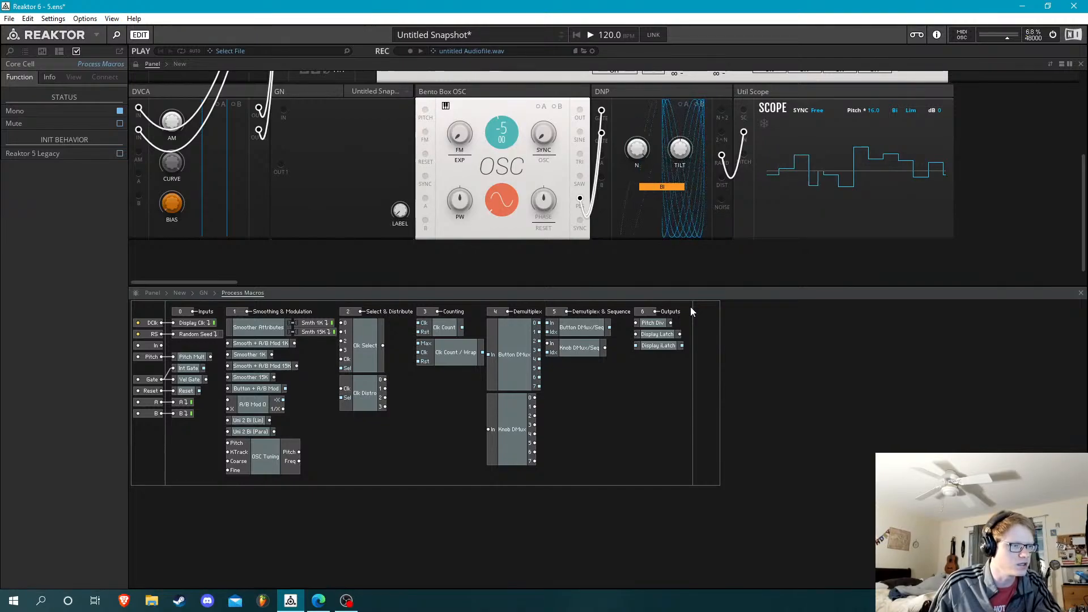
mouse_move(690, 307)
mouse_down()
mouse_move(655, 379)
mouse_move(567, 403)
mouse_move(518, 463)
mouse_move(484, 481)
mouse_move(430, 474)
mouse_move(526, 474)
mouse_move(399, 471)
mouse_move(430, 470)
mouse_up()
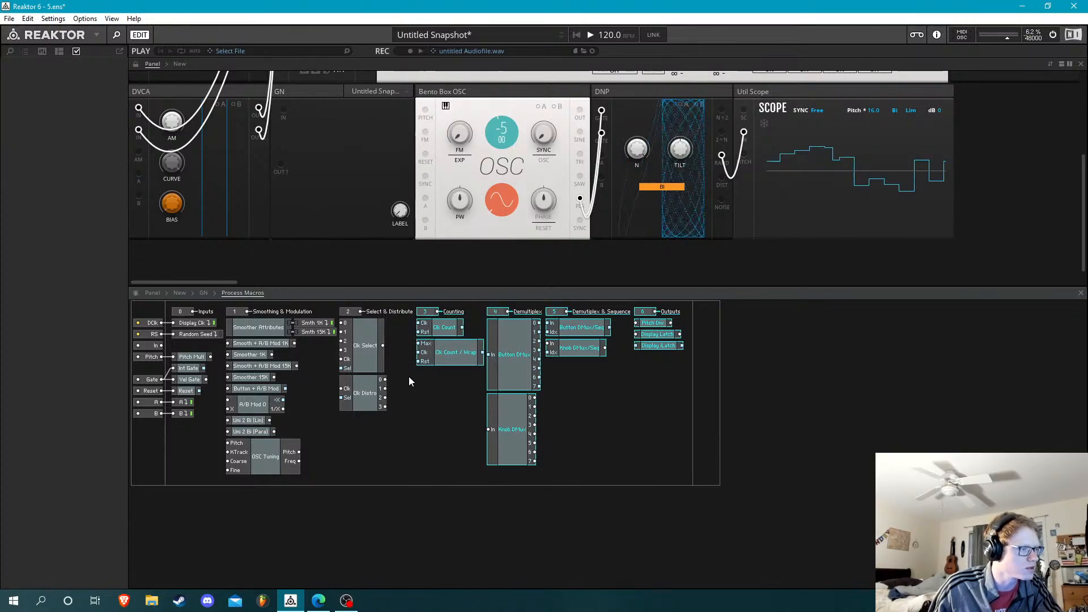
key(Delete)
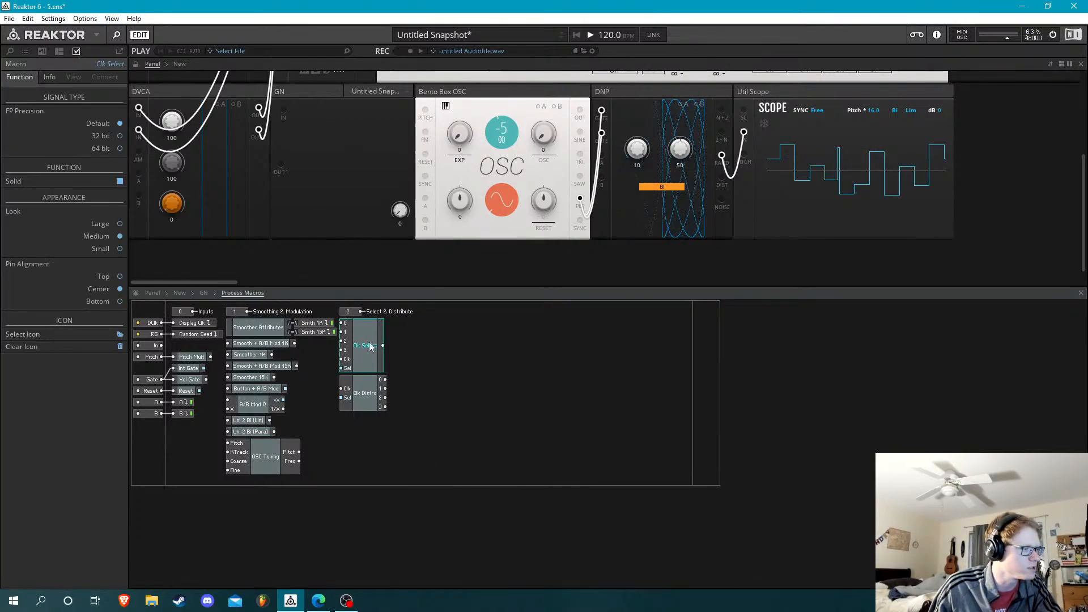
drag(438, 311, 351, 434)
key(Delete)
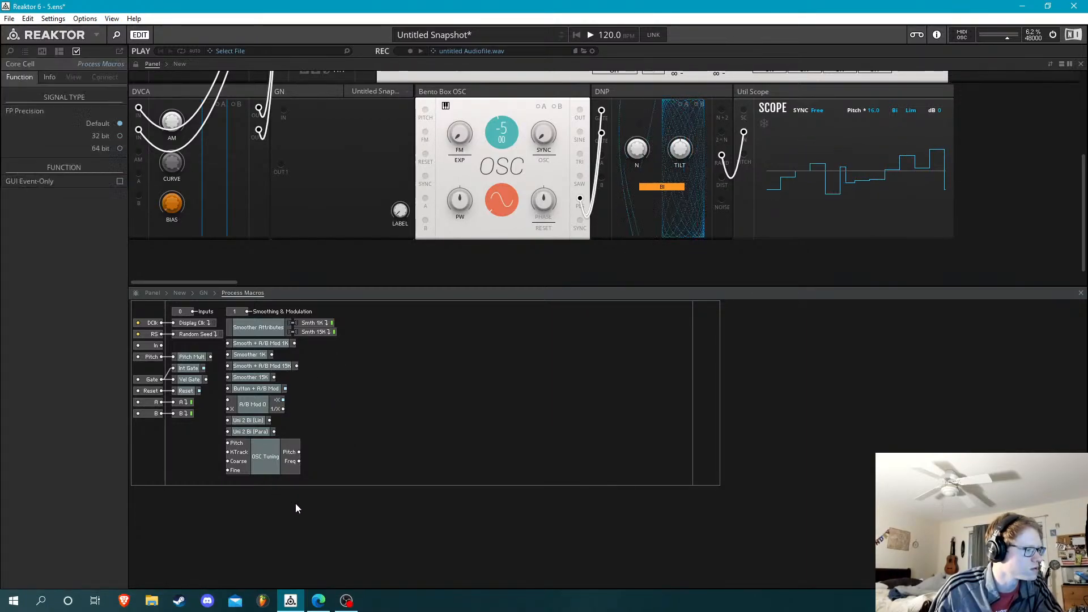
Delete all Smoothing & Modulation macros below Smoother Attributes, from Smooth + A/B Mod 1K through OSC Tuning
drag(295, 503, 254, 344)
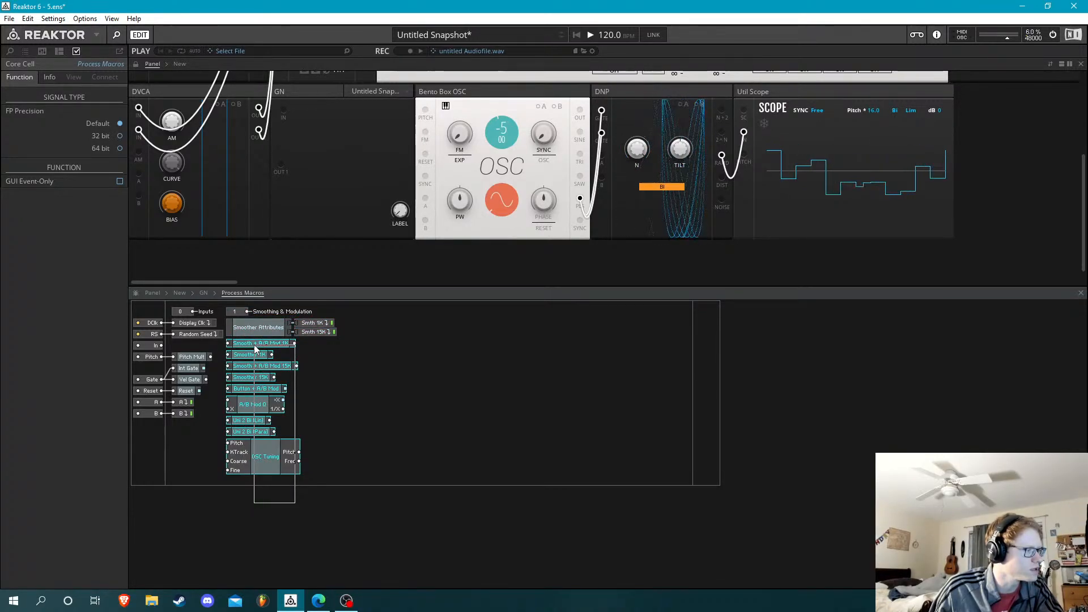
drag(255, 348, 255, 347)
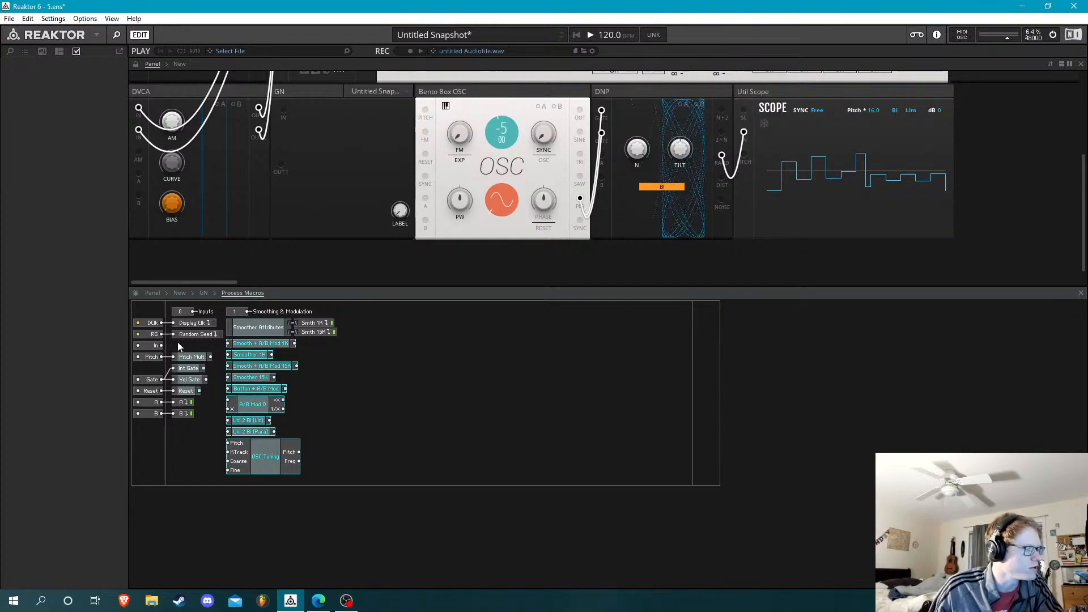
key(Delete)
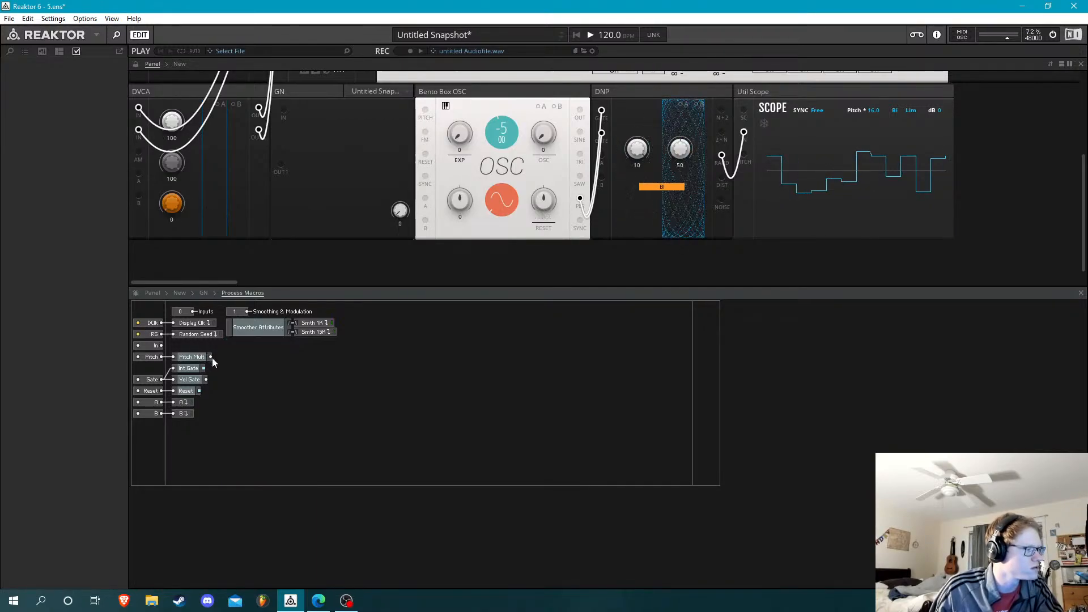
Inspect the Pitch Mult and Int Gate macros, and rewire GN's In port to Process Macros' Gate input
double_click(193, 357)
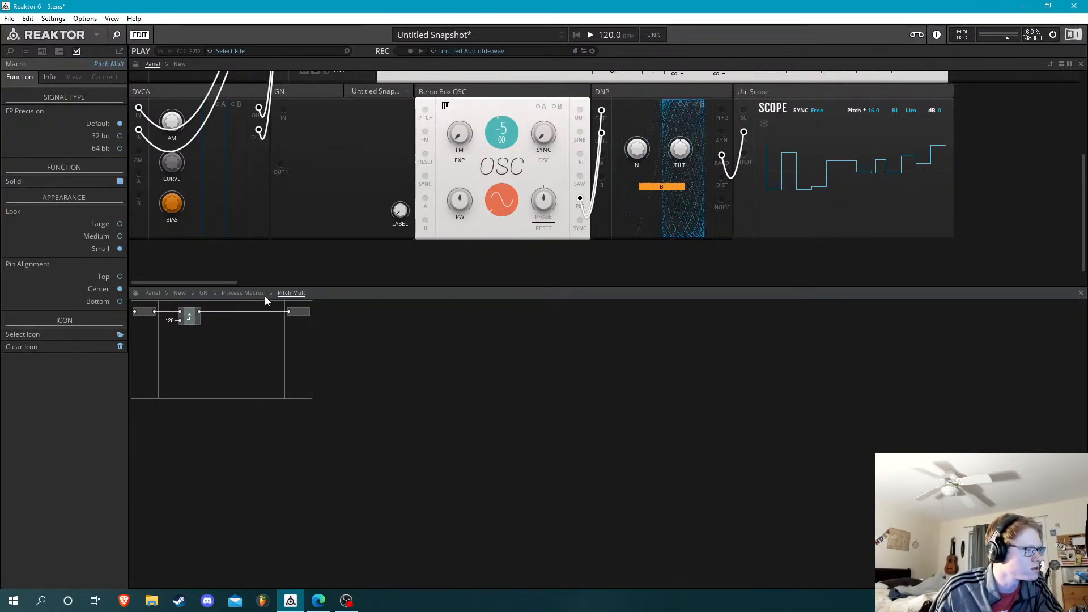
click(250, 292)
click(216, 349)
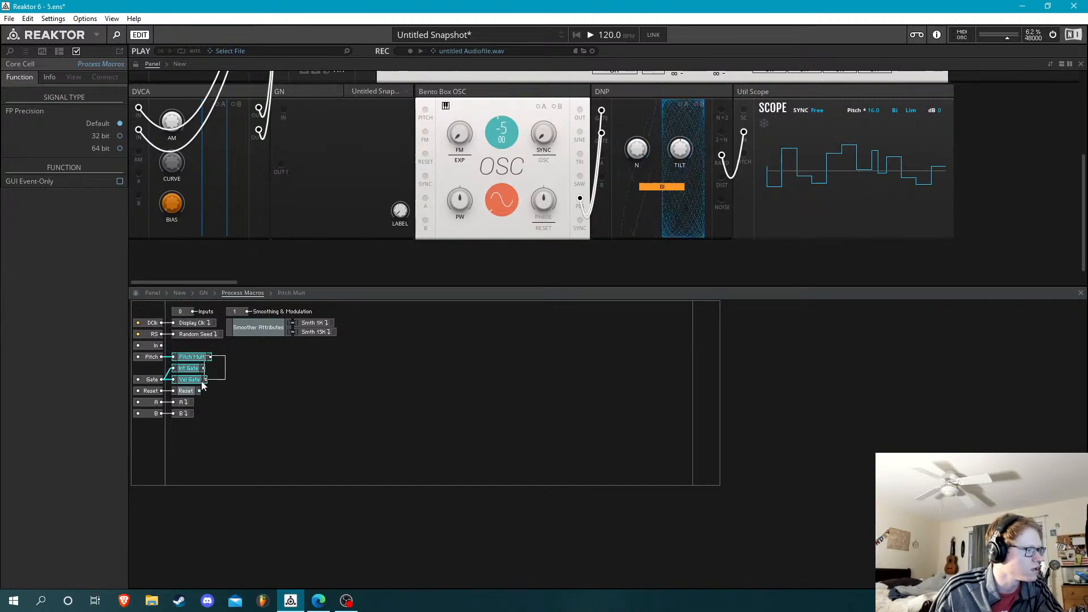
double_click(182, 368)
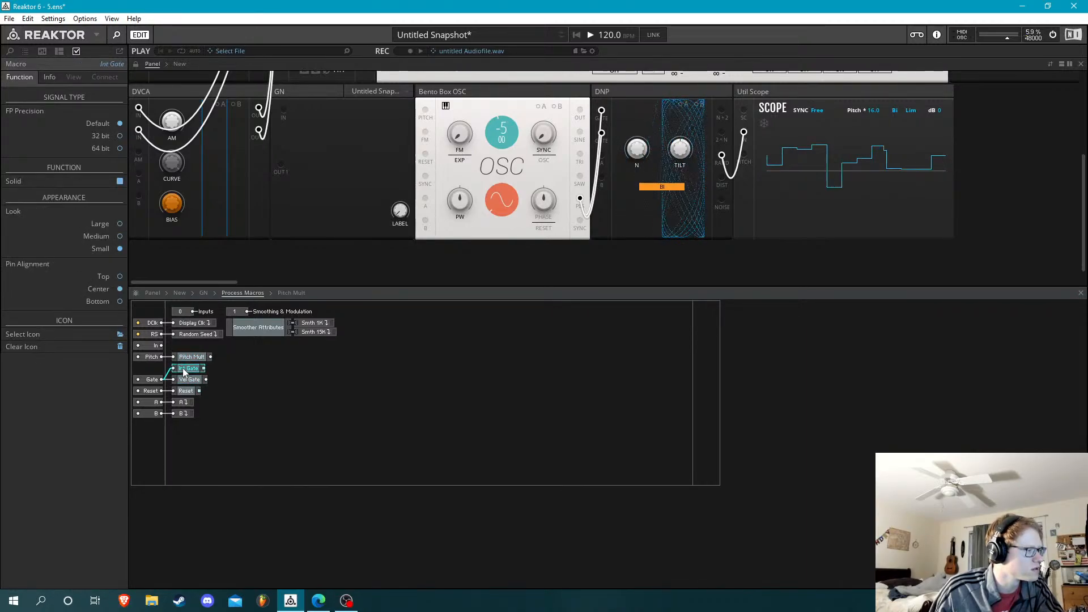
click(246, 293)
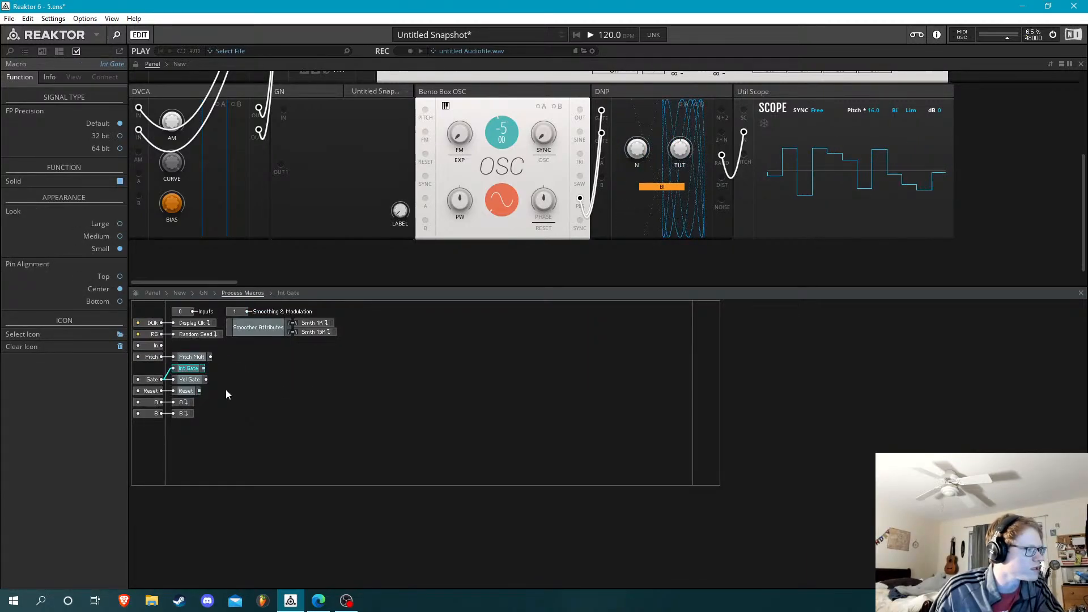
click(205, 297)
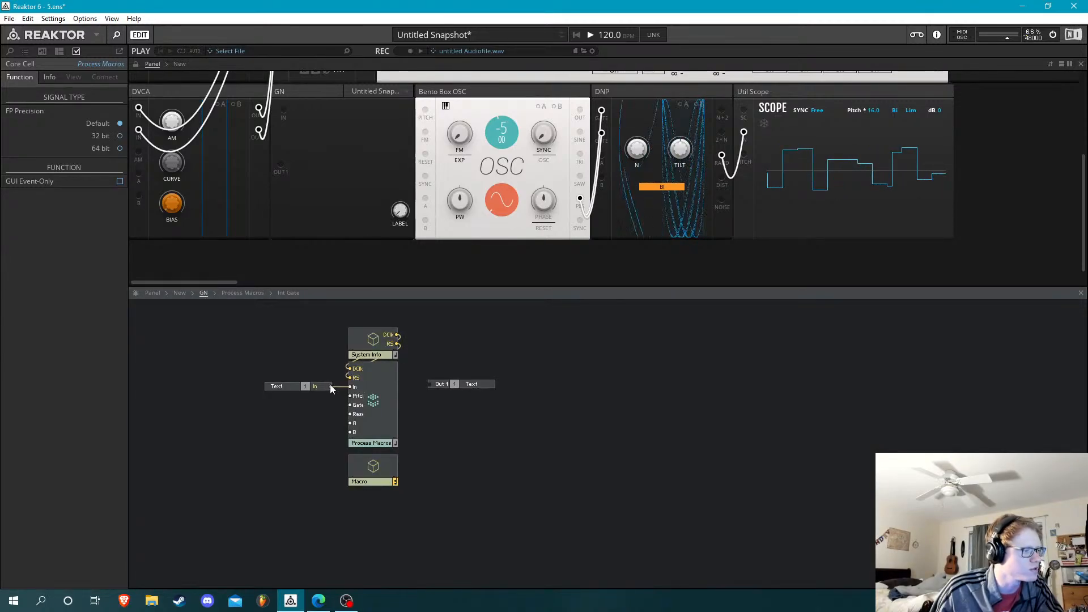
drag(331, 386, 350, 405)
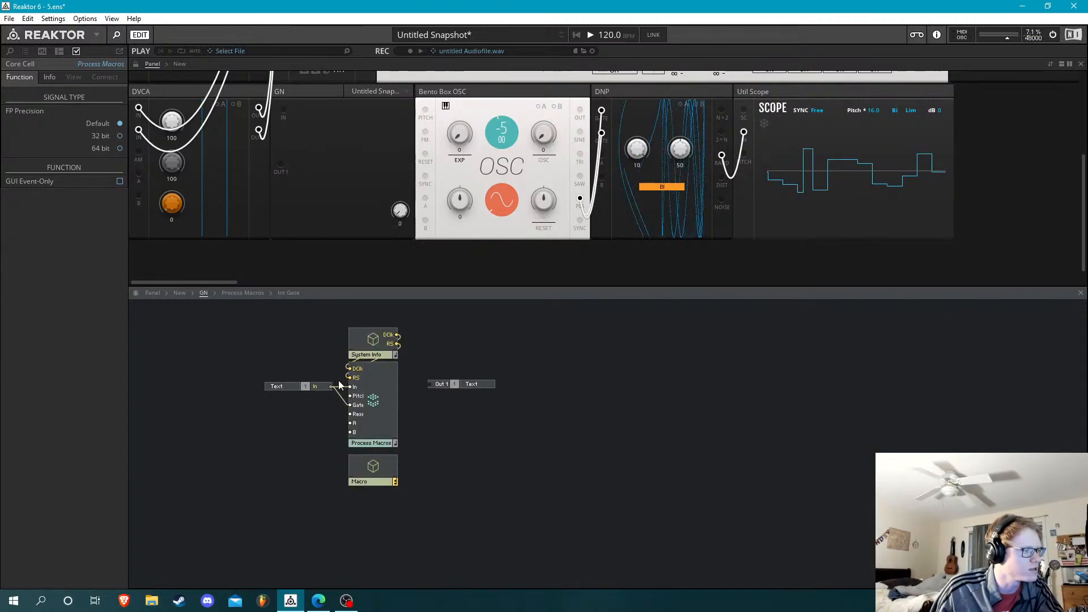
Delete the In input, the Pitch input and the Pitch Mult macro inside GN's Process Macros
double_click(367, 383)
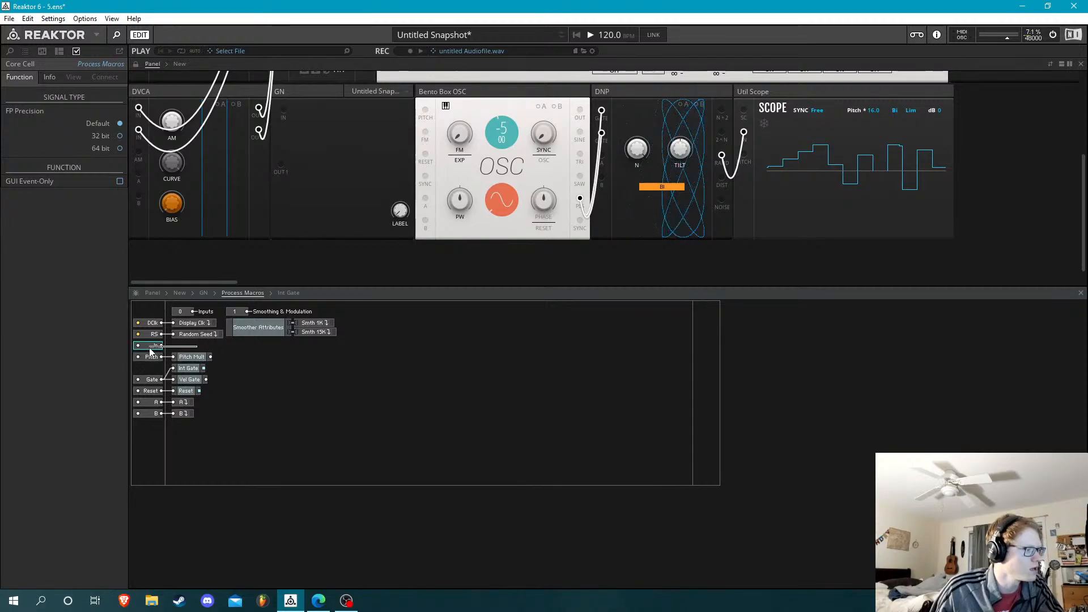
drag(150, 348, 149, 362)
key(Delete)
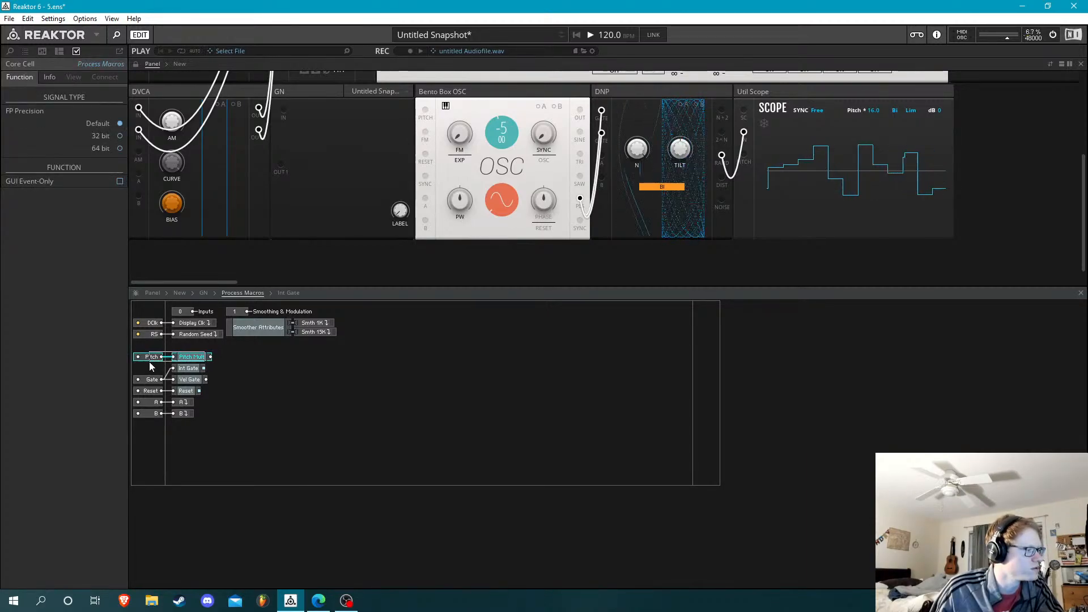
key(Delete)
click(192, 380)
click(179, 407)
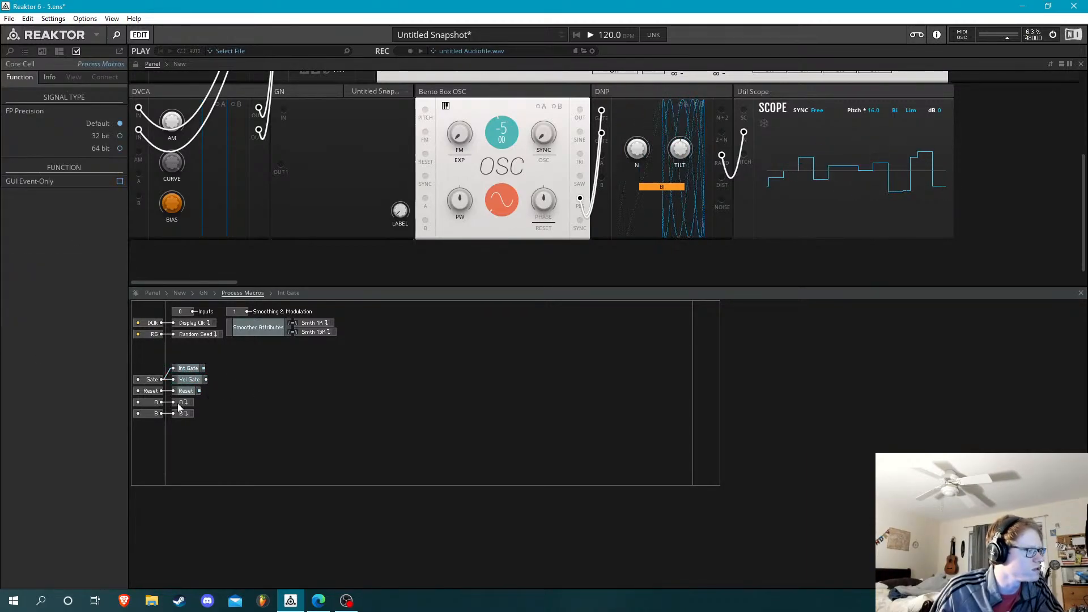
Delete the Reset, A and B inputs of GN's Process Macros together with the modules connected to them
click(189, 390)
click(212, 394)
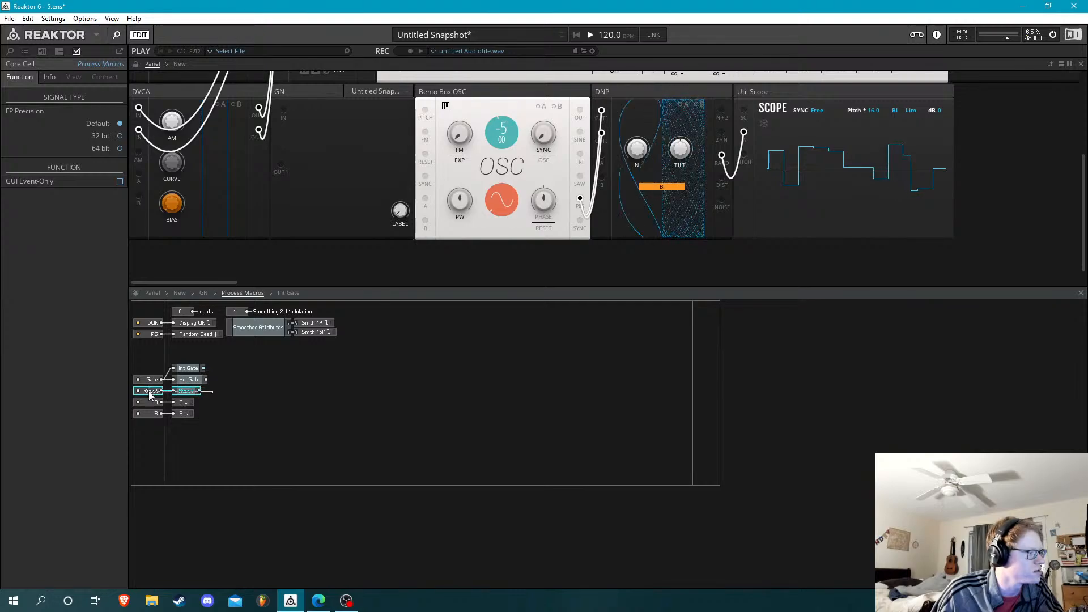
drag(149, 391, 149, 391)
key(Delete)
drag(217, 401, 142, 427)
key(Delete)
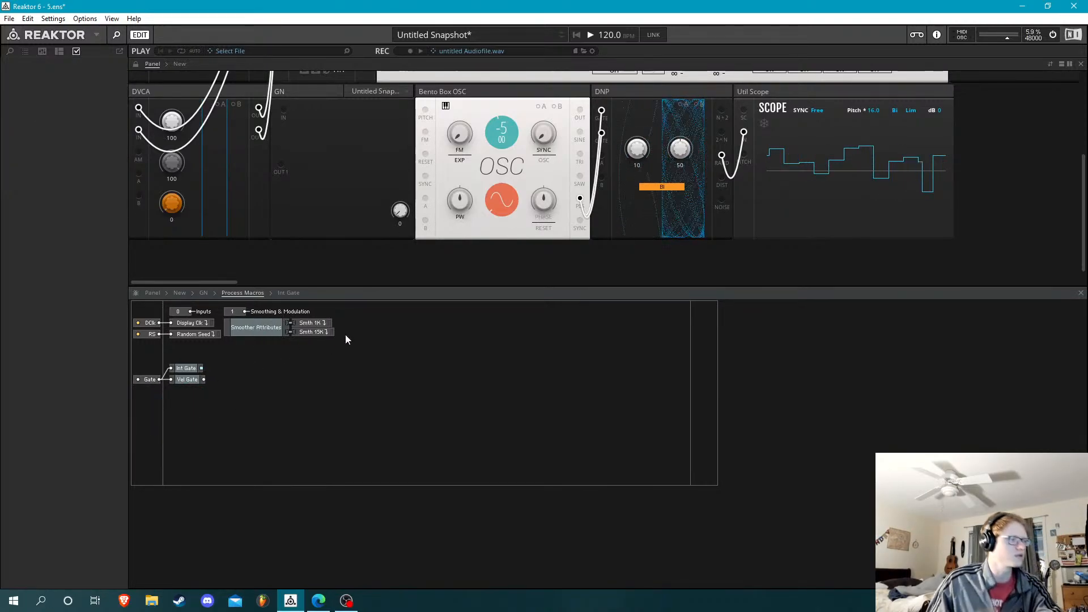
Delete Smoother Attributes with its Smth 1K and Smth 15K buses, plus the Smoothing & Modulation and Inputs label constants
drag(350, 321, 269, 360)
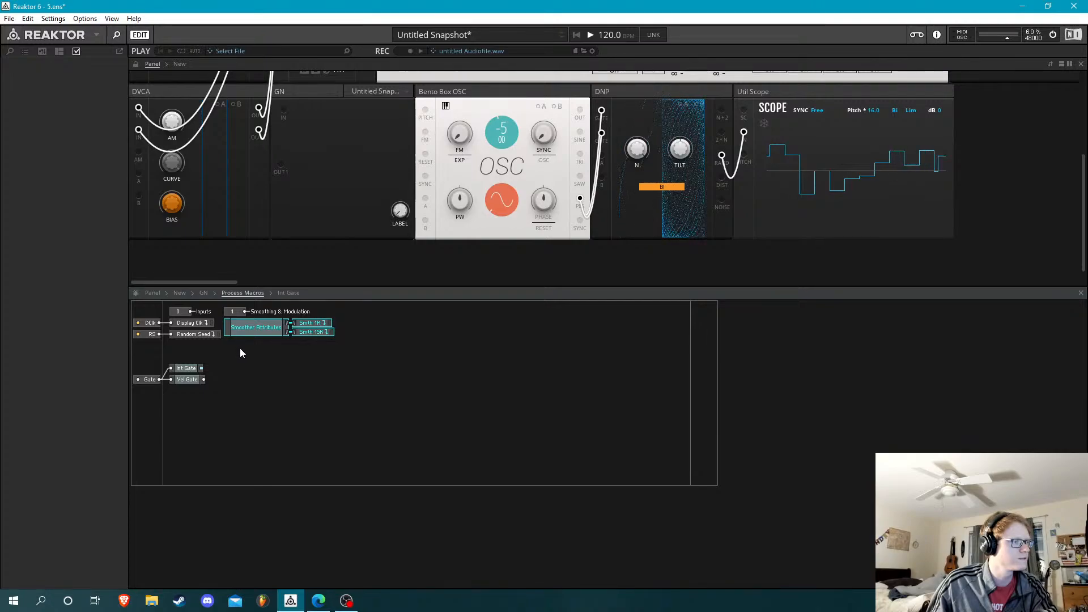
key(Delete)
drag(240, 348, 303, 293)
key(Delete)
click(183, 313)
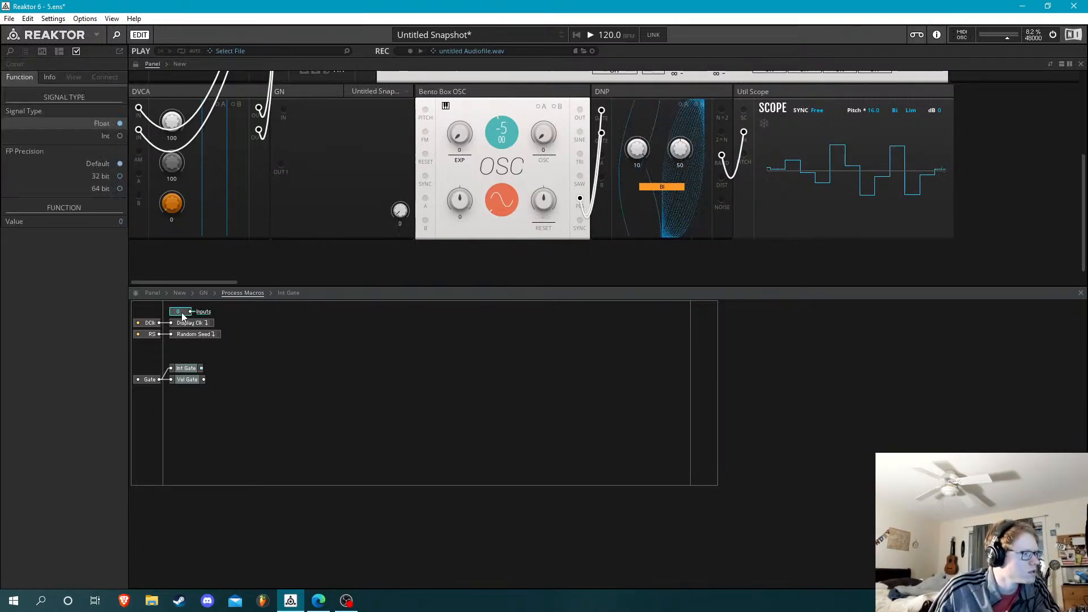
key(Delete)
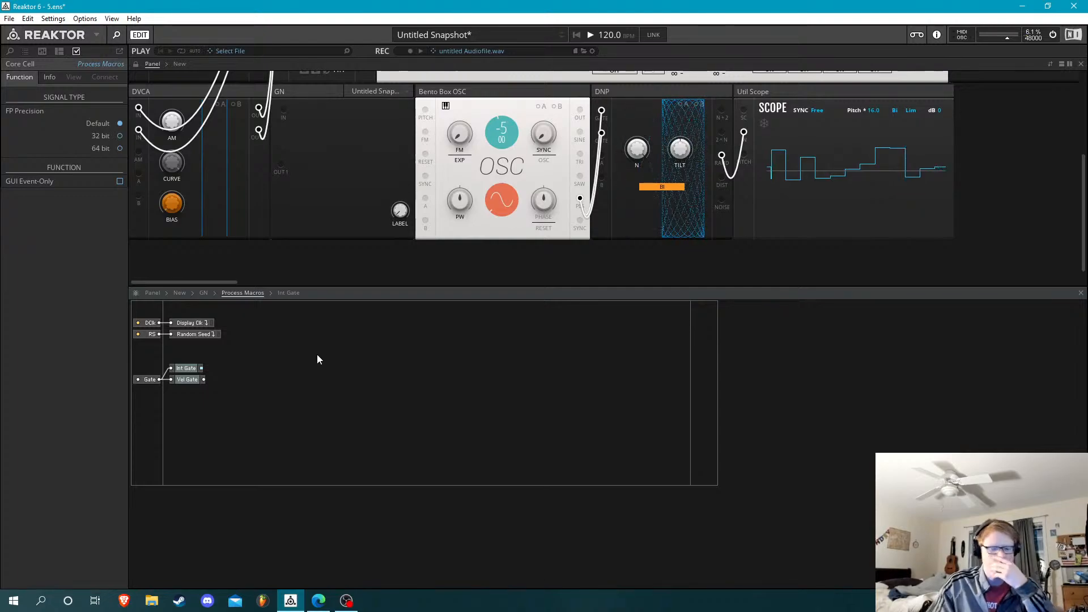
Insert a White Noise (Oscillator) macro in the open area of Process Macros
double_click(317, 356)
text(nois)
key(Down)
key(Down)
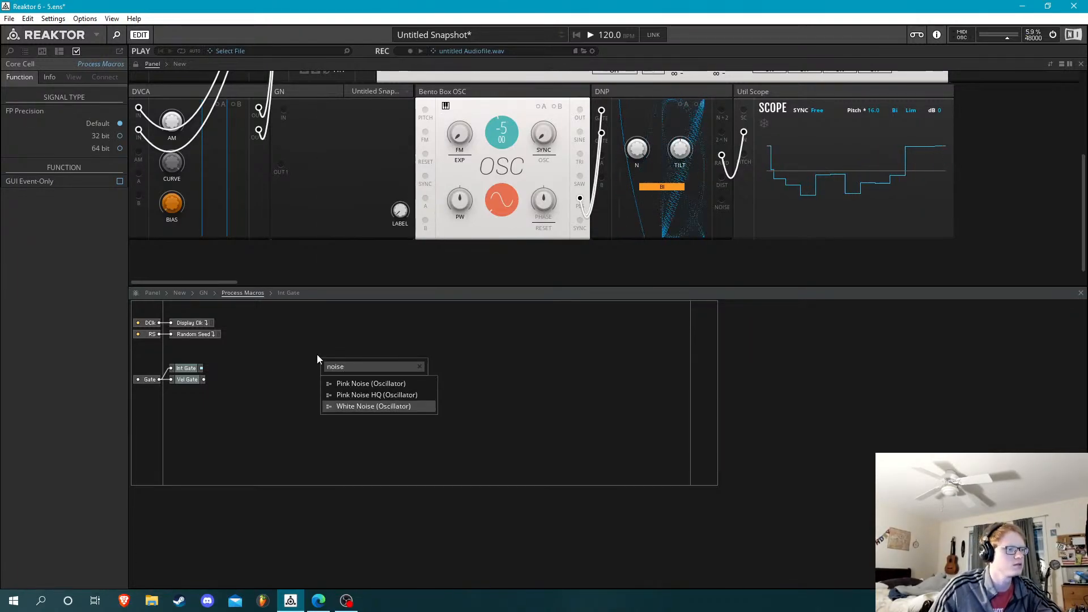
key(Return)
Connect the RS input to a new QuickBus and delete its Random Seed distribution module
right_click(323, 366)
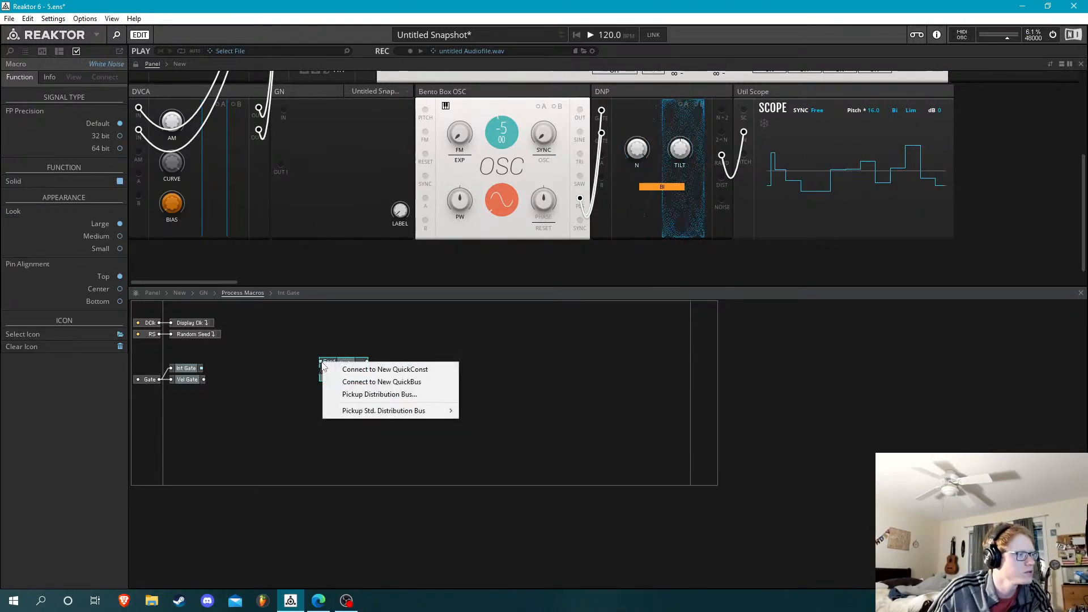
click(164, 344)
right_click(160, 338)
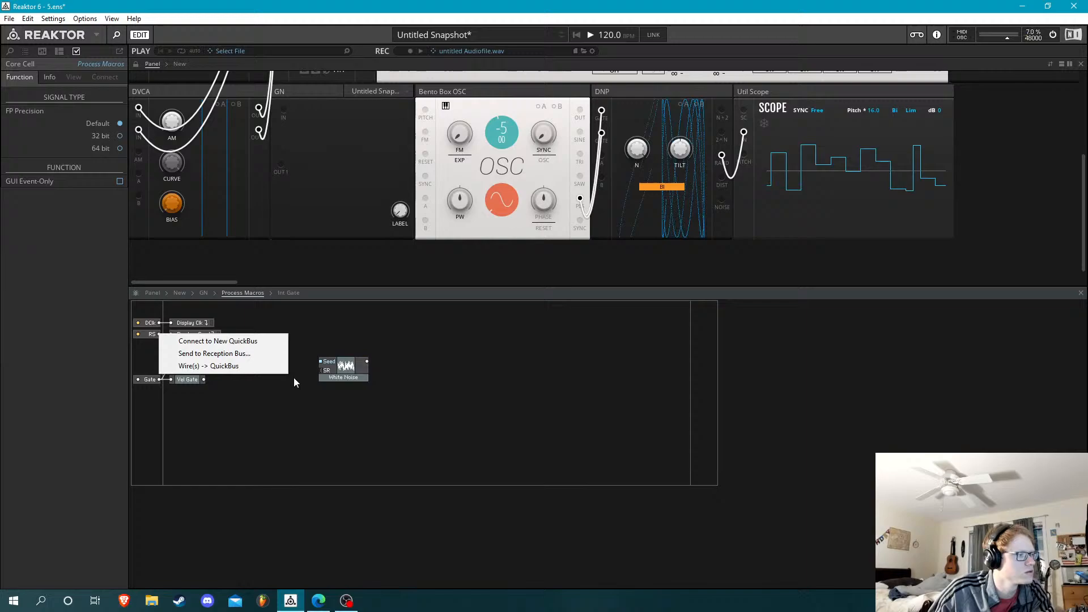
click(271, 345)
drag(195, 334, 224, 342)
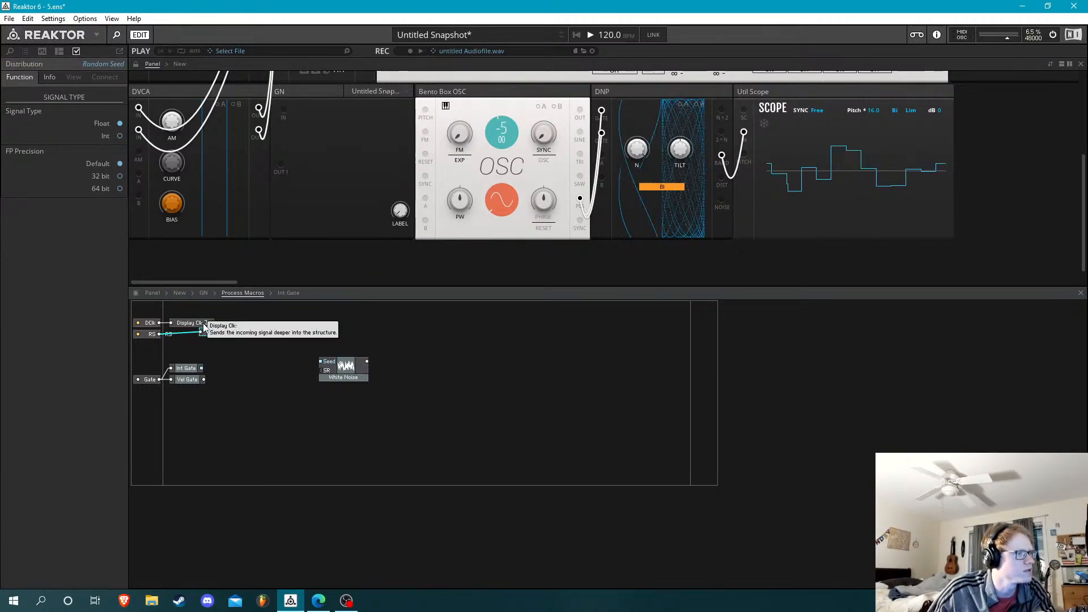
key(Delete)
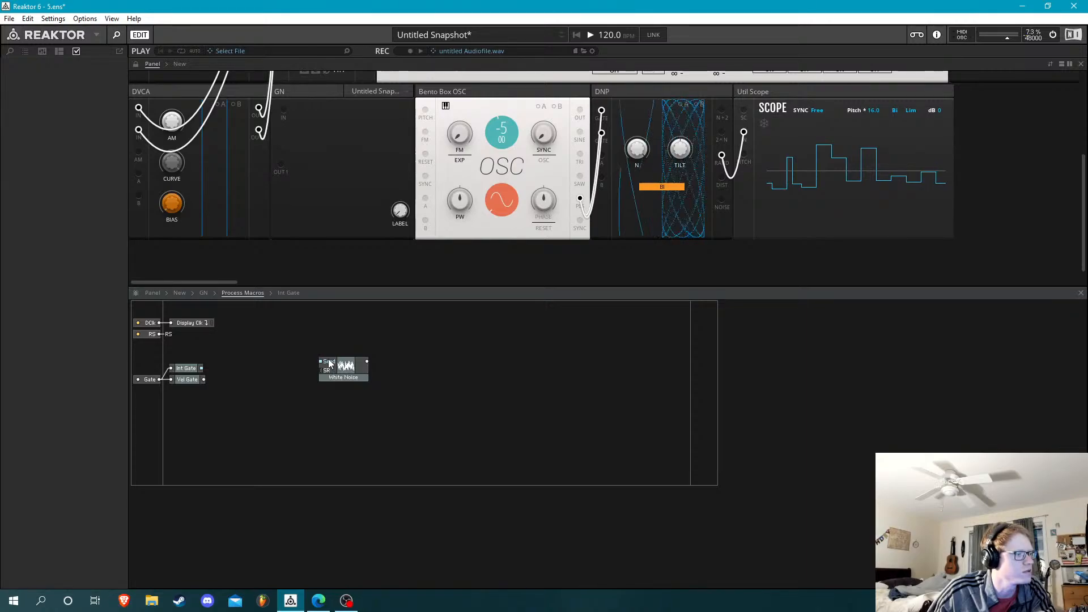
Connect White Noise's Seed input to the RS QuickBus
right_click(330, 364)
mouse_move(431, 410)
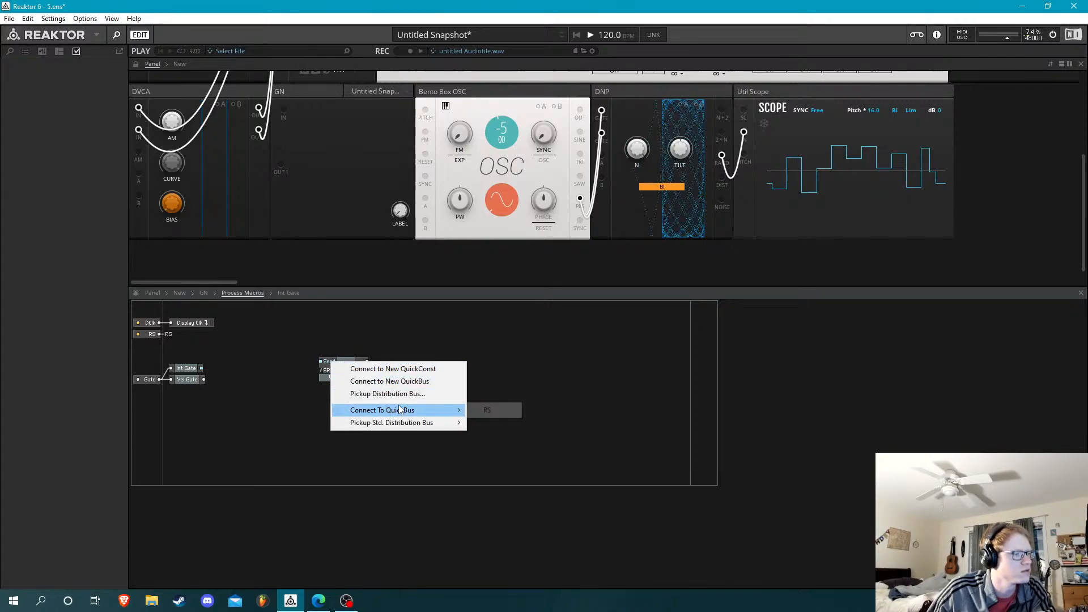
click(482, 410)
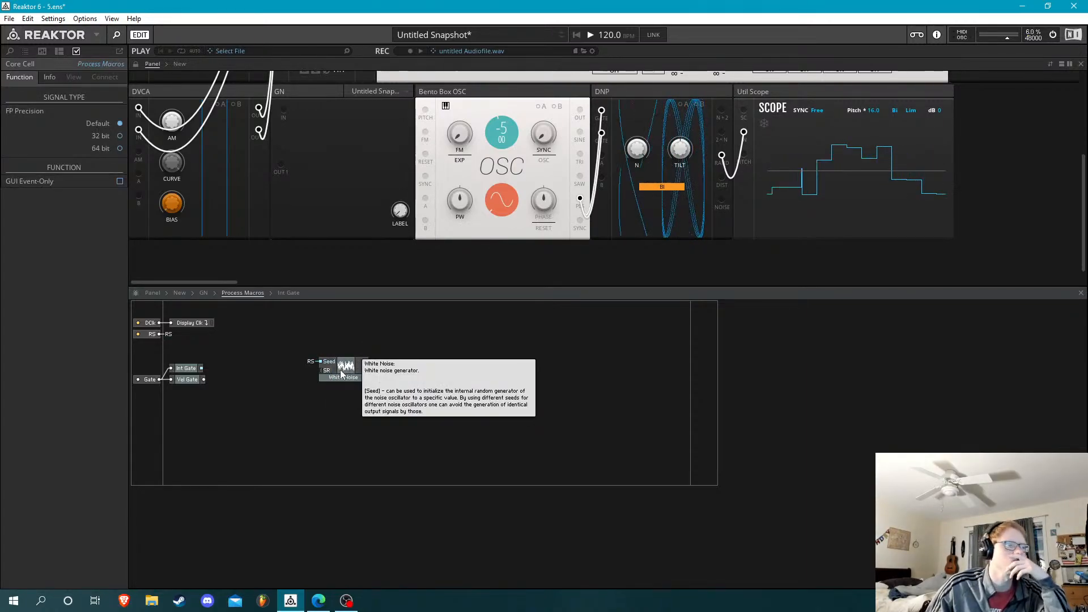
Add an output port with Audio signal mode to Process Macros and wire White Noise's output to it
right_click(695, 369)
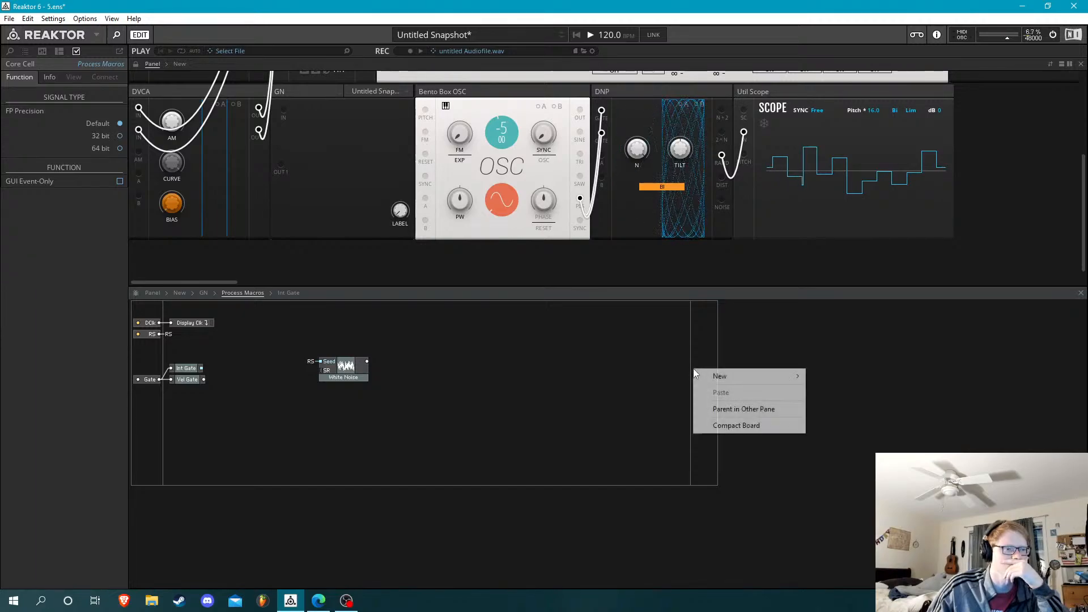
mouse_move(733, 379)
click(830, 376)
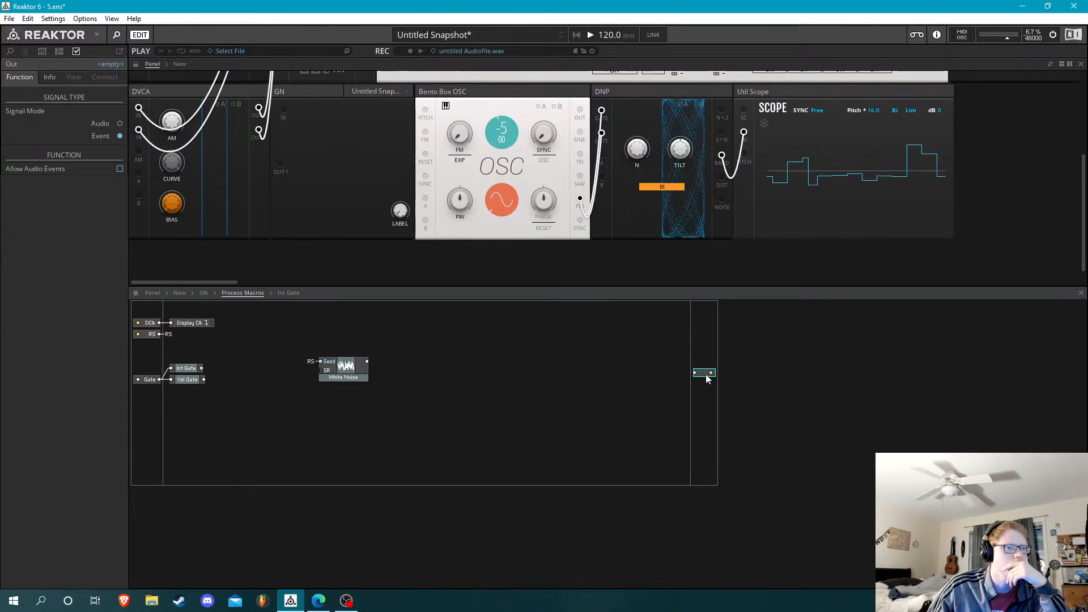
click(108, 126)
click(382, 377)
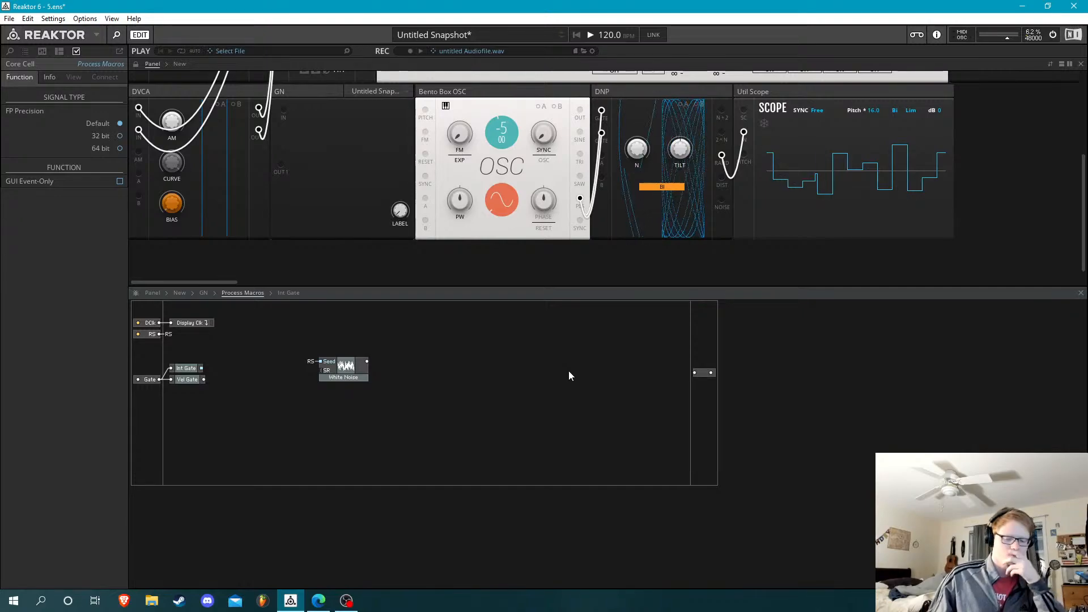
drag(366, 362, 695, 372)
At the ensemble level, wire GN's output to Util Scope's In and Bento Box OSC's Pls output to GN's In
click(204, 293)
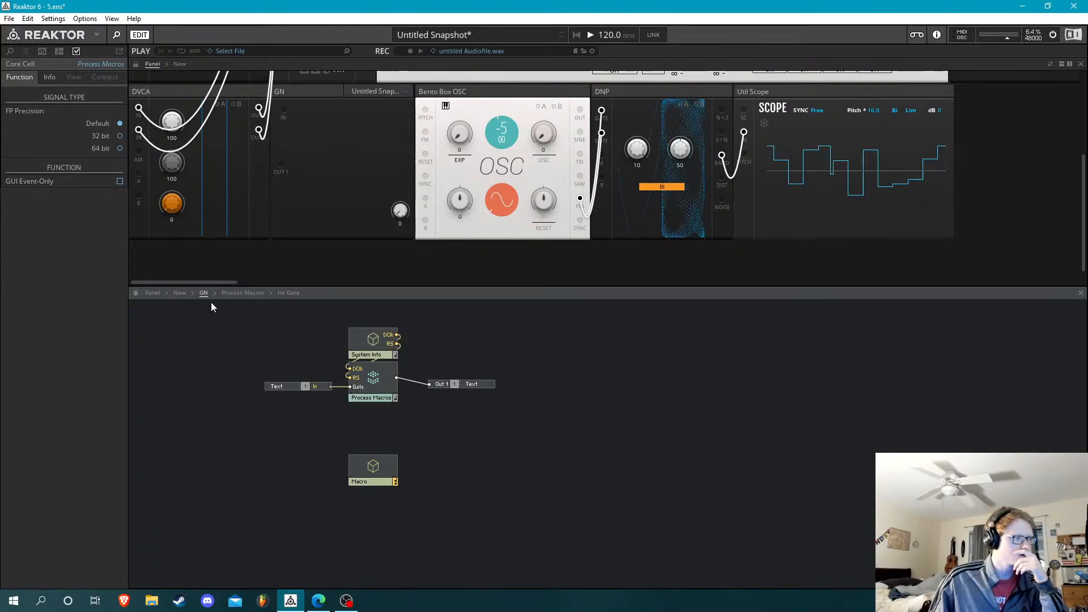
click(180, 294)
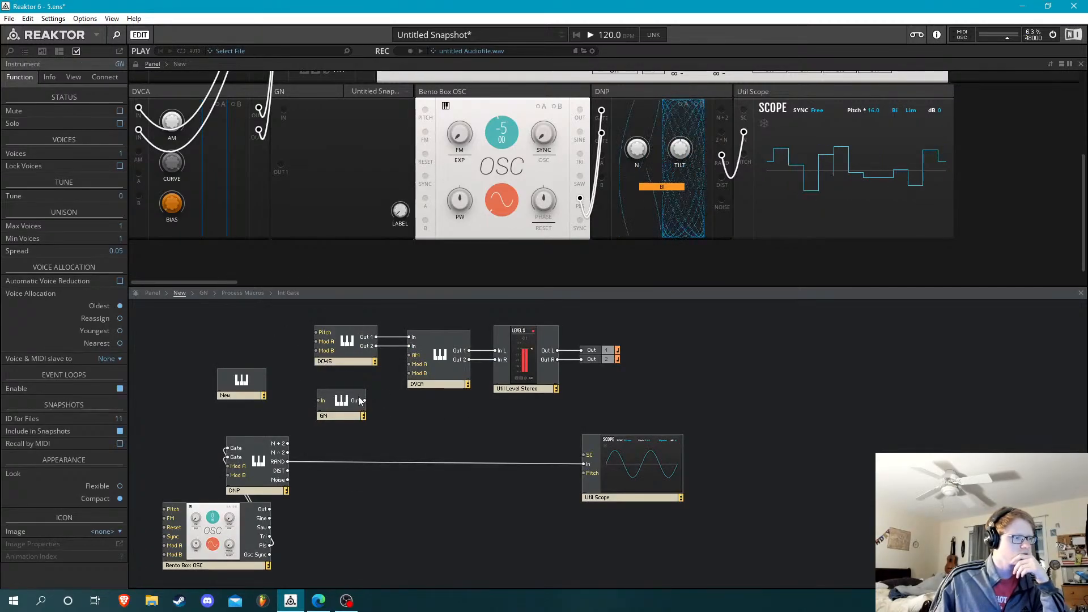
drag(586, 463, 586, 464)
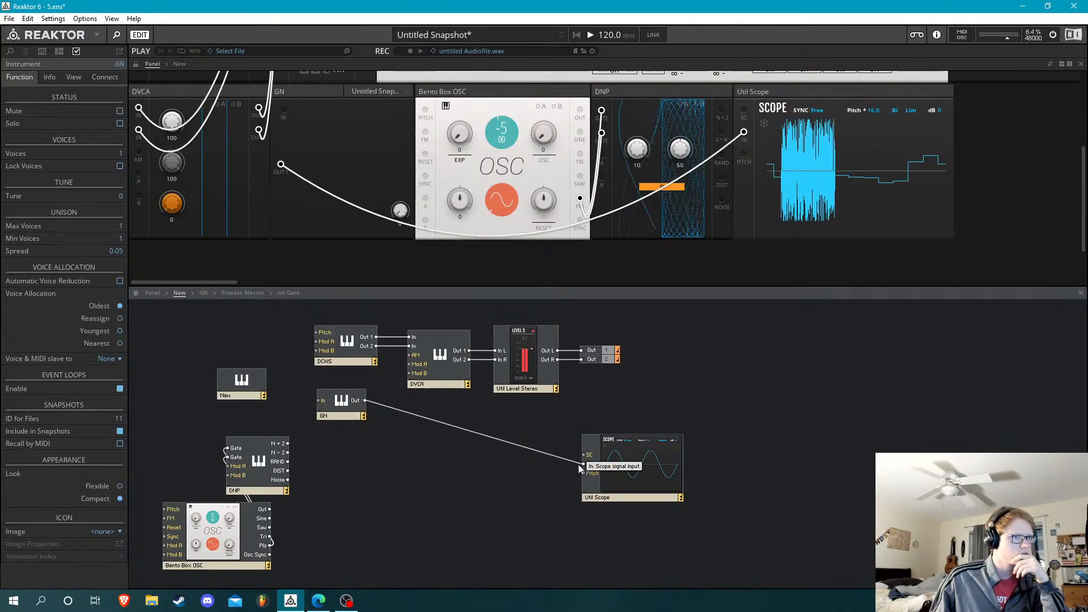
drag(361, 414, 421, 468)
click(366, 441)
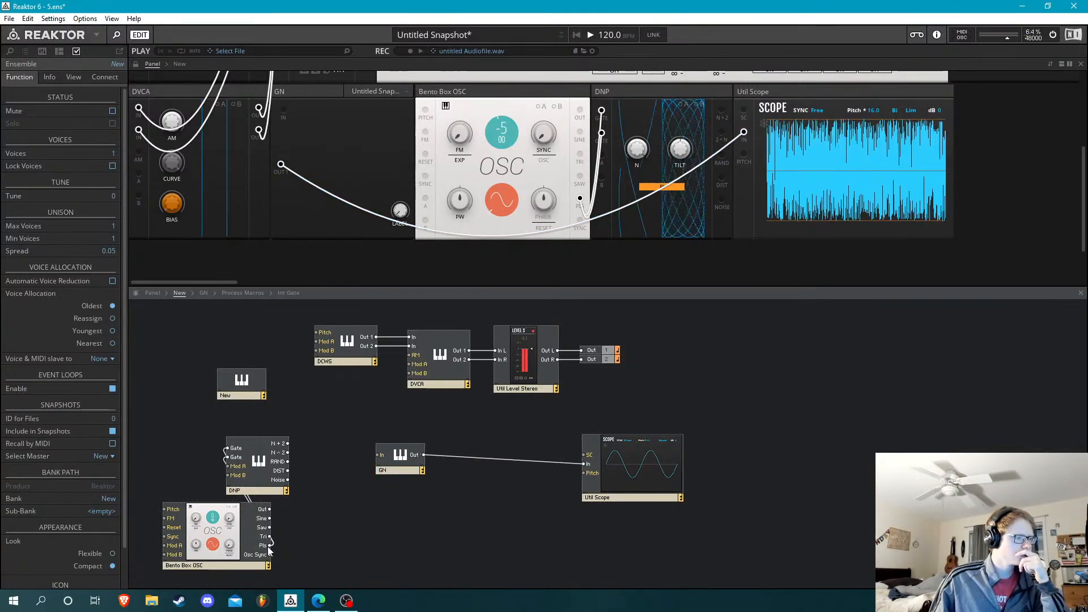
drag(269, 546, 381, 457)
Inside GN's Process Macros, reposition White Noise and connect Int Gate's output to a new QuickBus named Gate
double_click(391, 458)
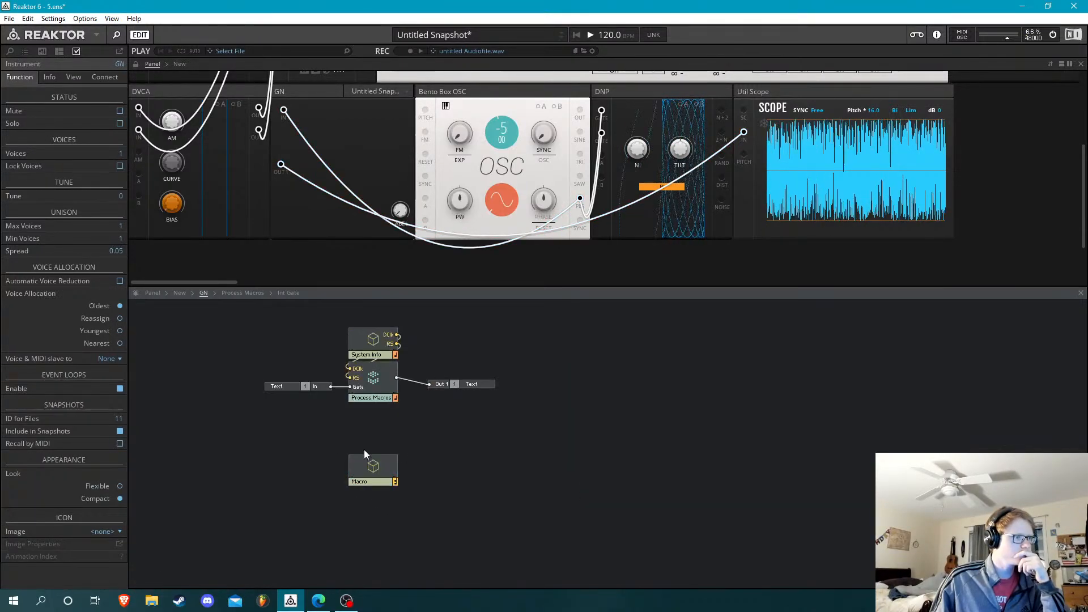
double_click(379, 384)
drag(329, 381, 306, 404)
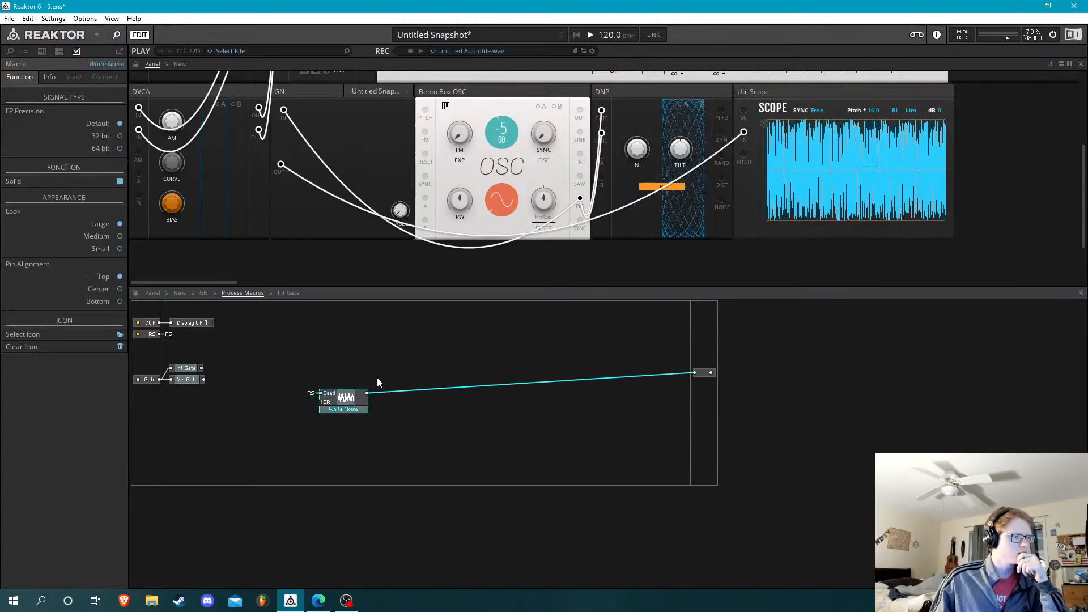
click(244, 391)
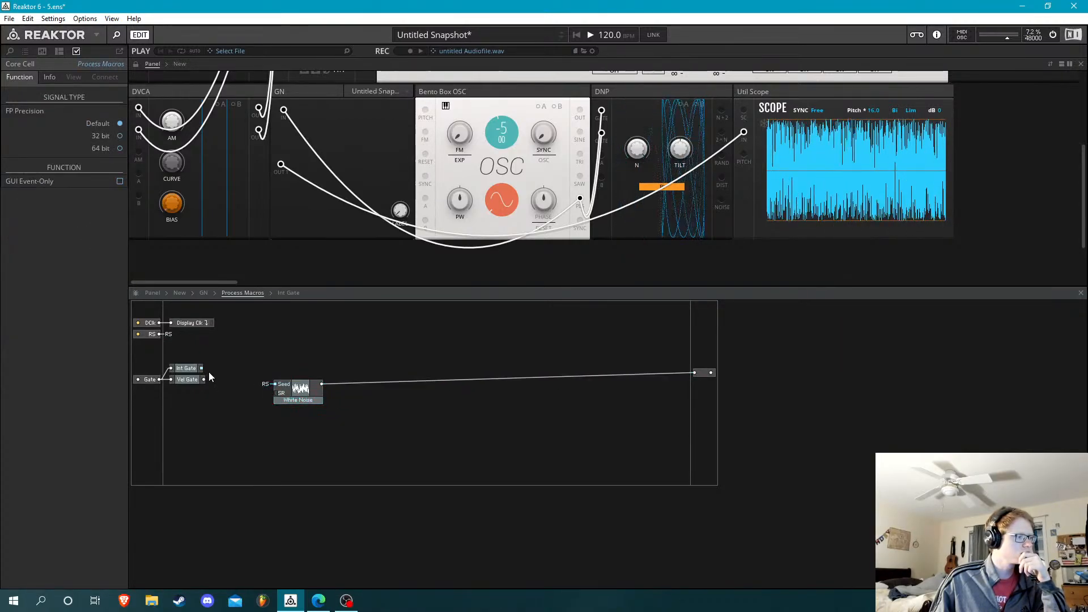
right_click(201, 368)
click(304, 376)
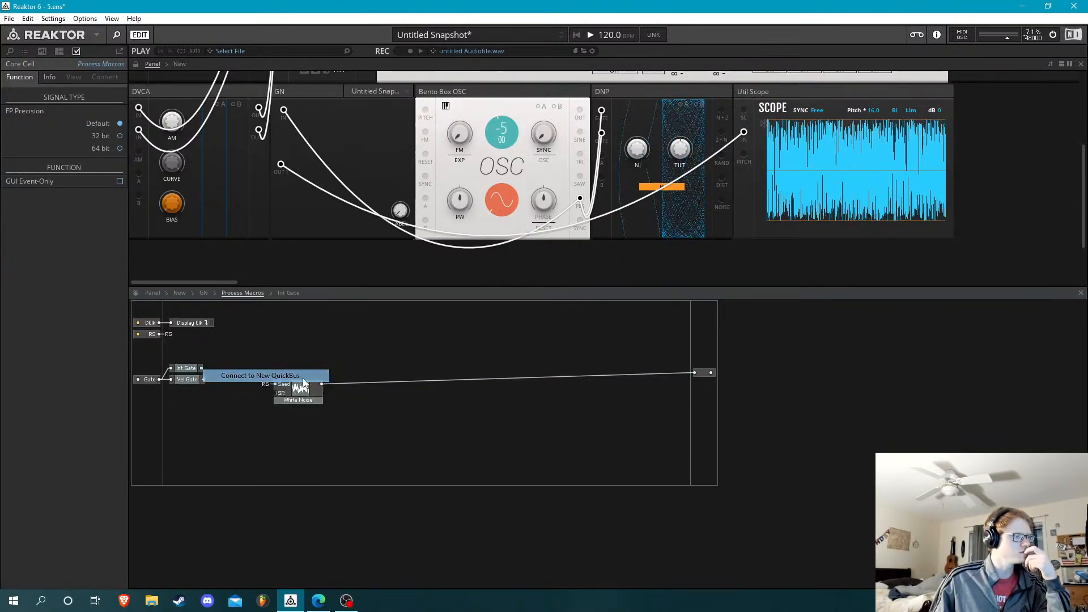
key(Return)
text(Gat)
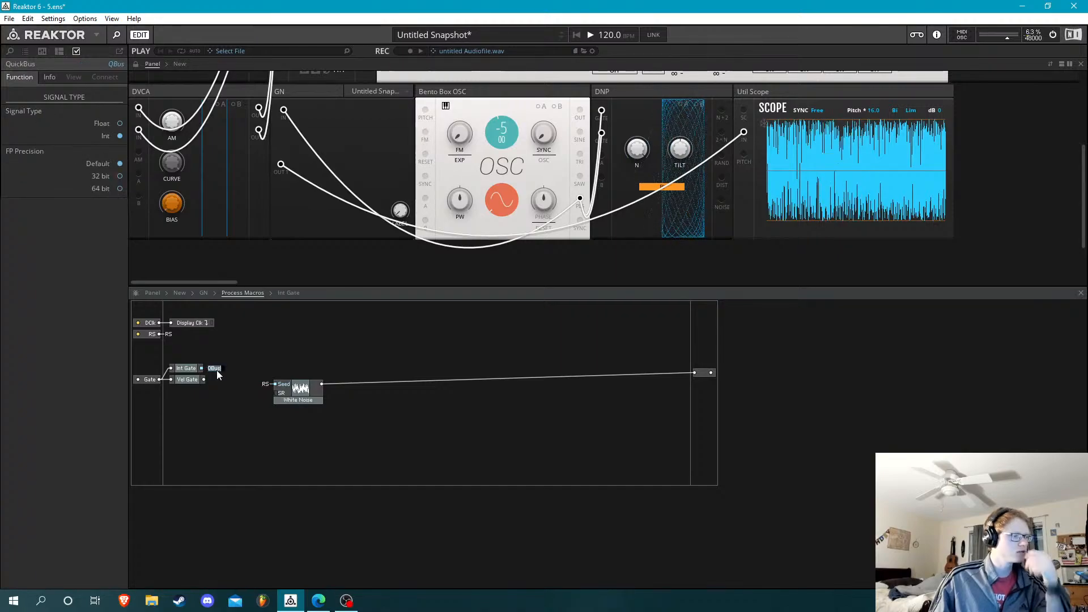
text(e)
key(Return)
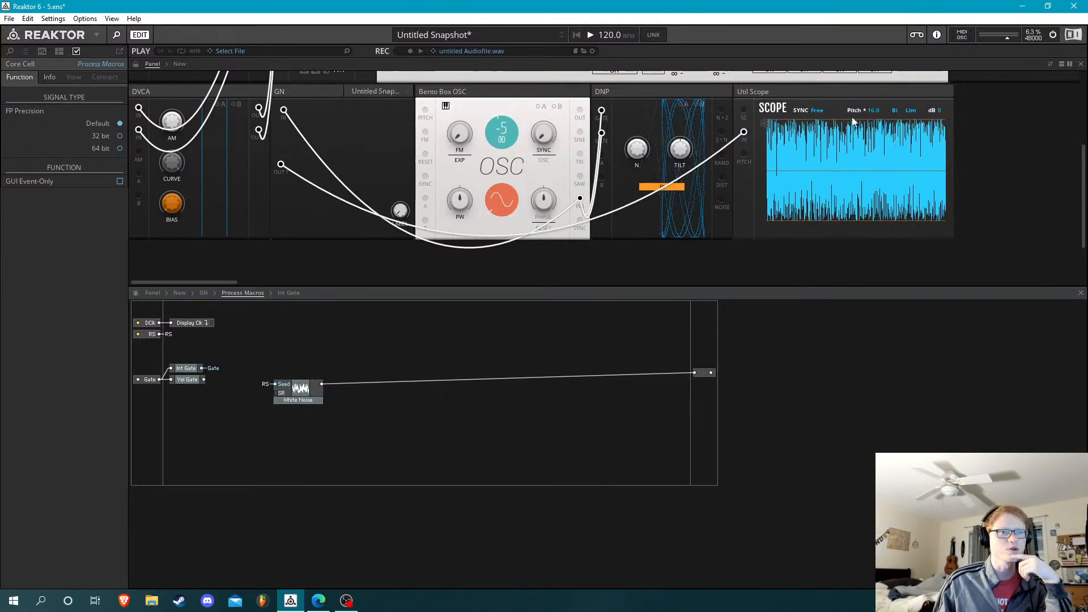
Insert an |x| (Math) module and wire it between White Noise and the output port
double_click(392, 412)
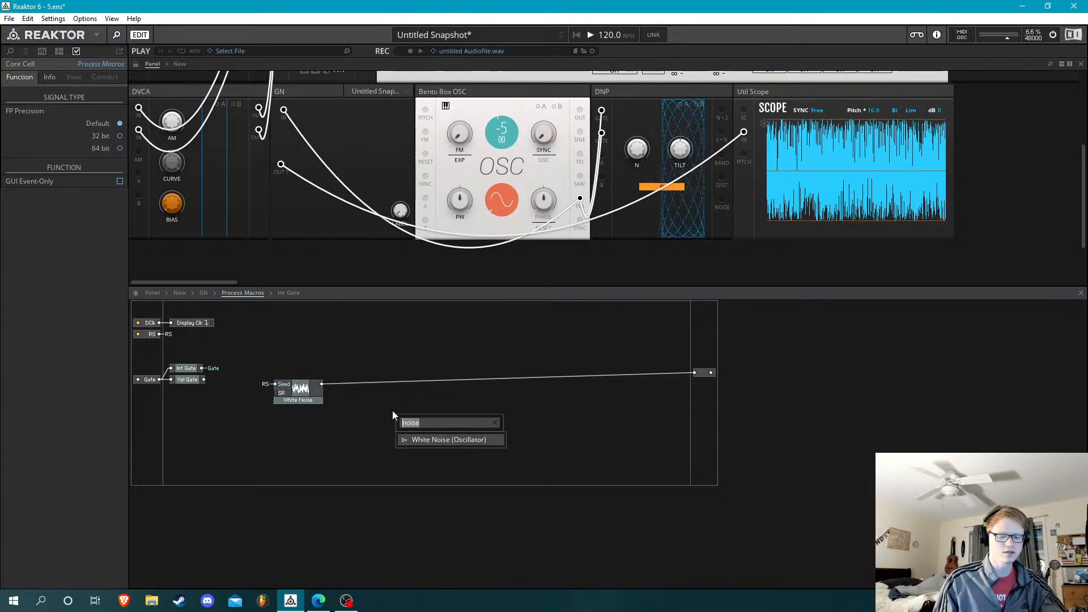
text(|)
key(Return)
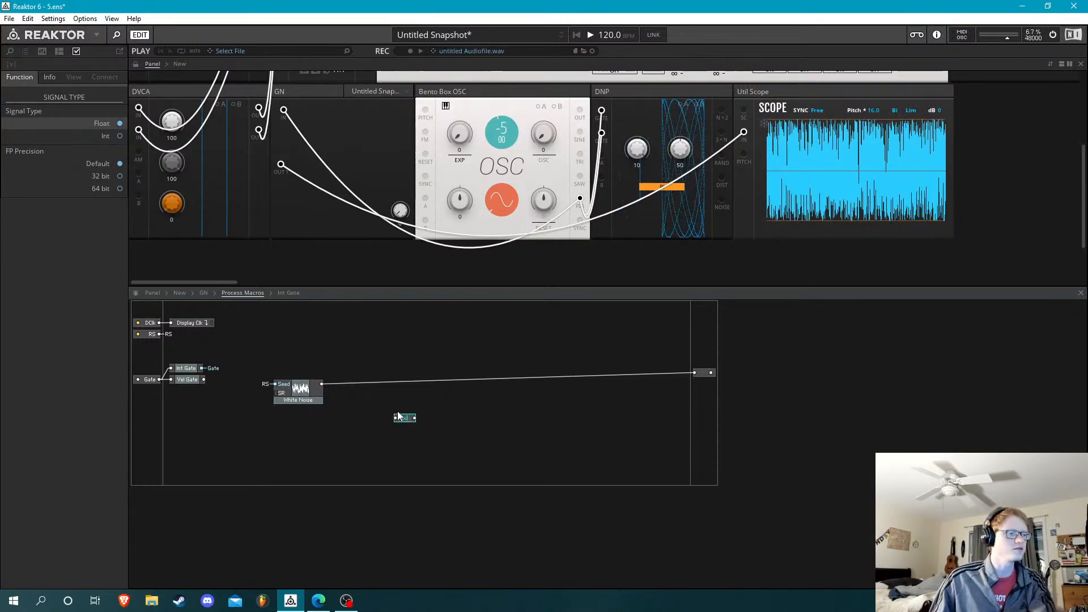
drag(317, 388, 695, 372)
click(493, 441)
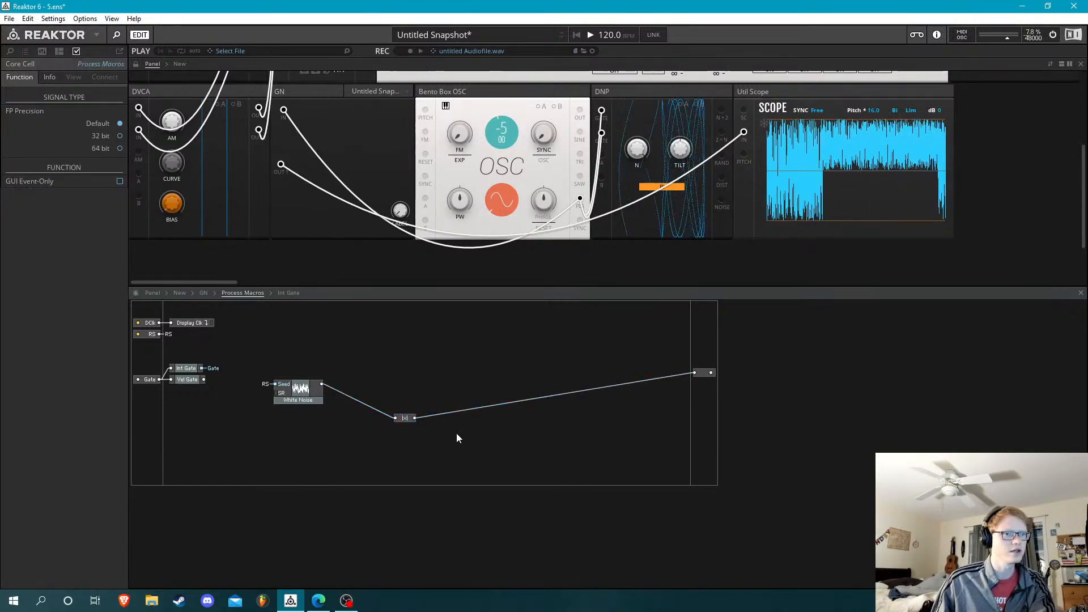
Move the |x| module close to White Noise and align the output port in line with it
drag(403, 420, 350, 386)
drag(704, 373, 706, 389)
click(580, 346)
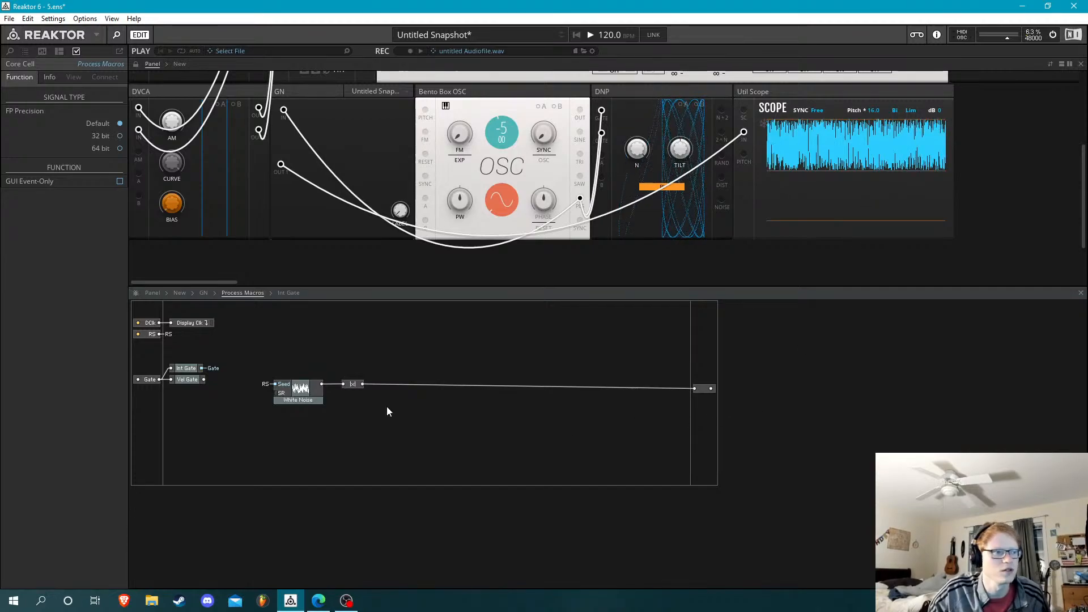
drag(705, 390, 705, 385)
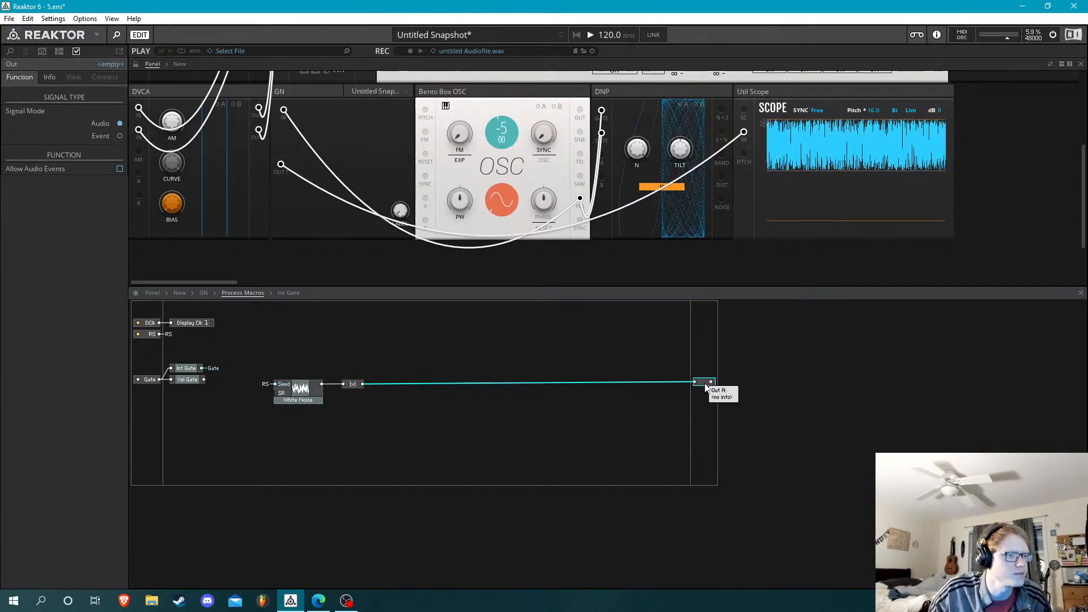
click(352, 384)
key(Left)
key(Left)
key(Left)
key(Left)
key(Left)
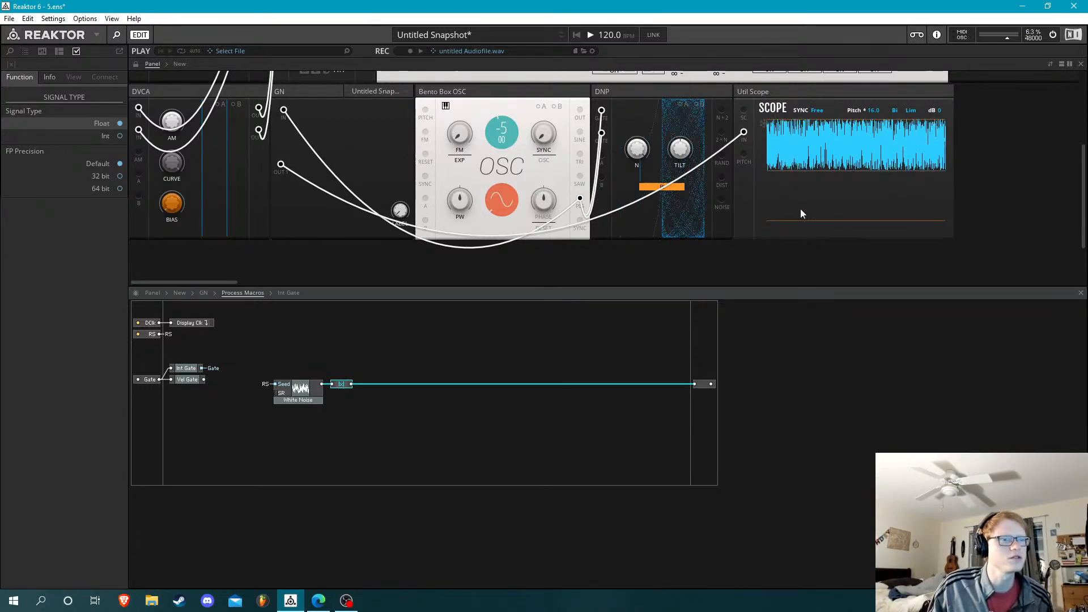
click(912, 110)
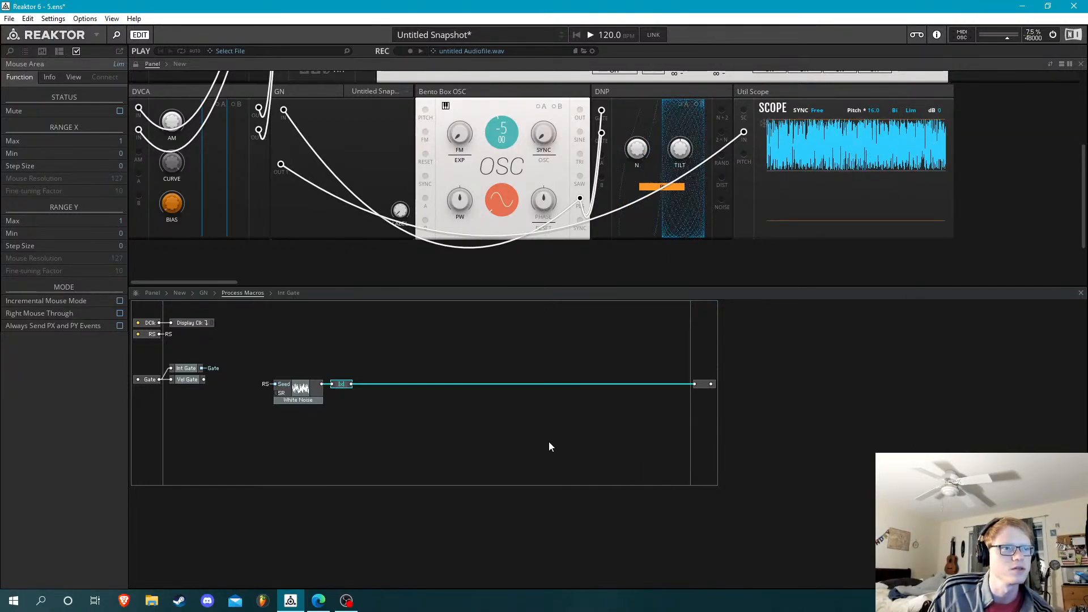
click(367, 387)
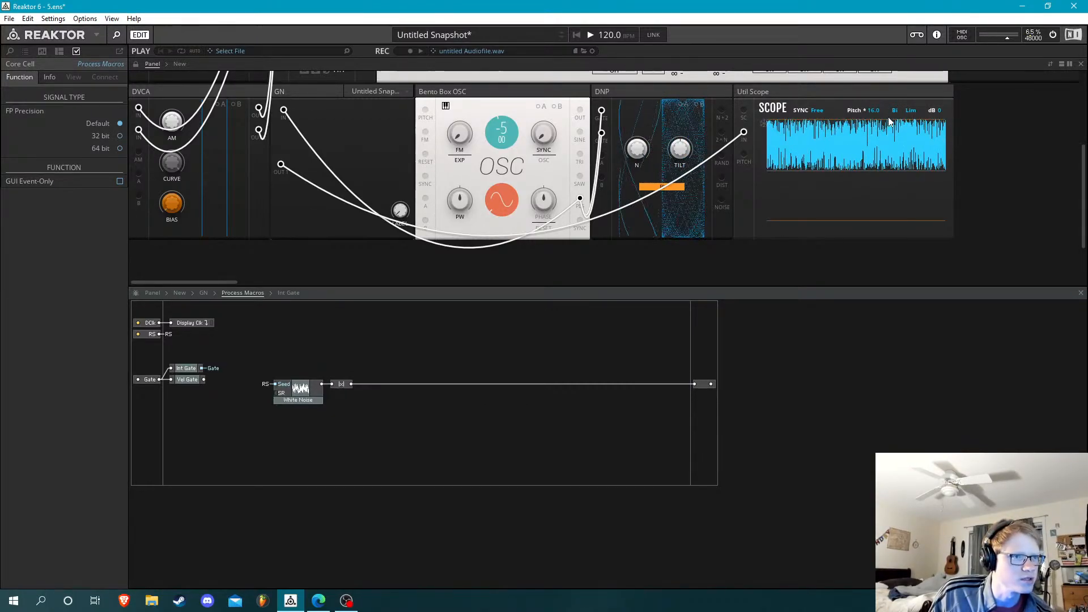
Insert a Latch (Memory) module, wire it between |x| and the output port, and connect its lower input to the Gate QuickBus
double_click(432, 406)
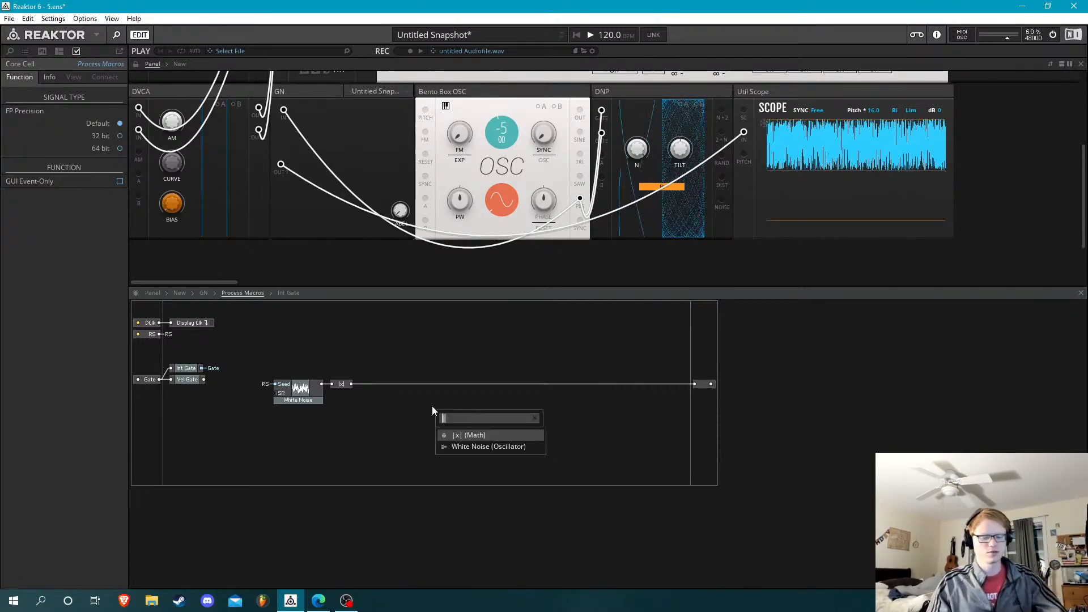
text(latch)
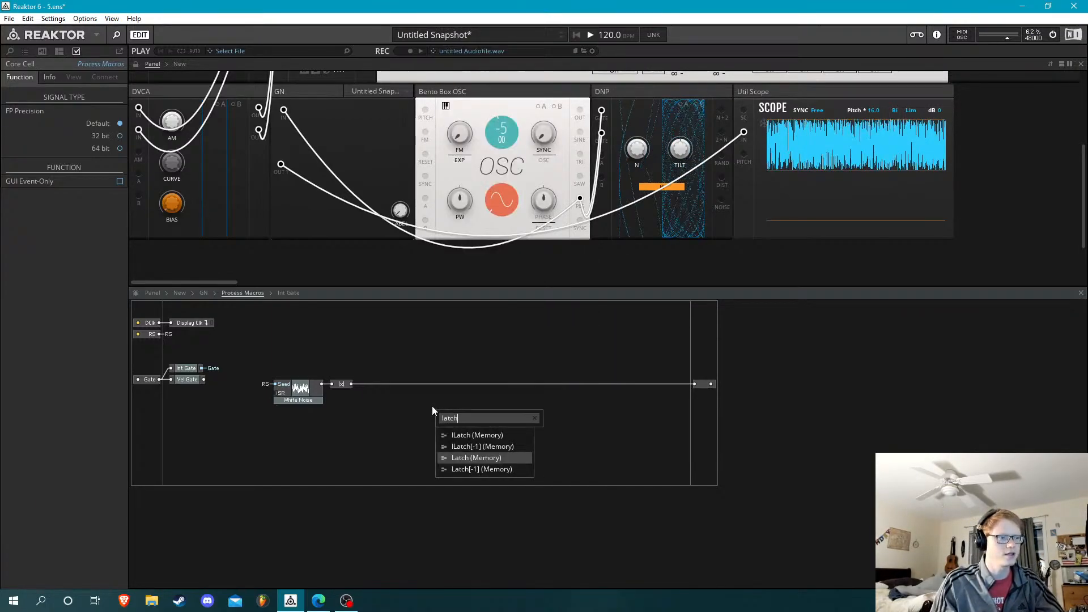
key(Return)
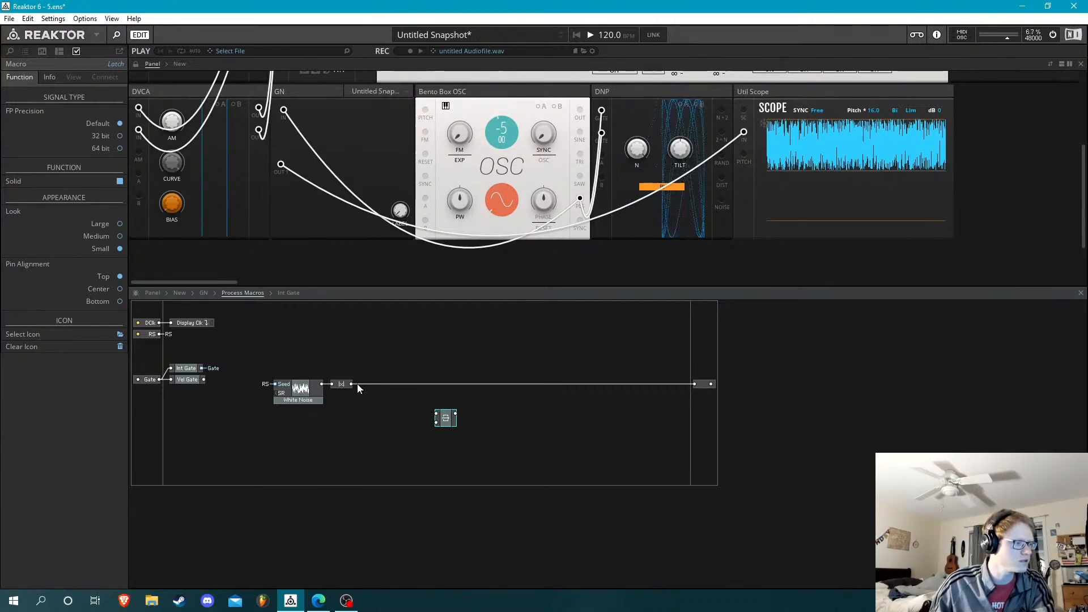
drag(351, 384, 402, 392)
right_click(401, 392)
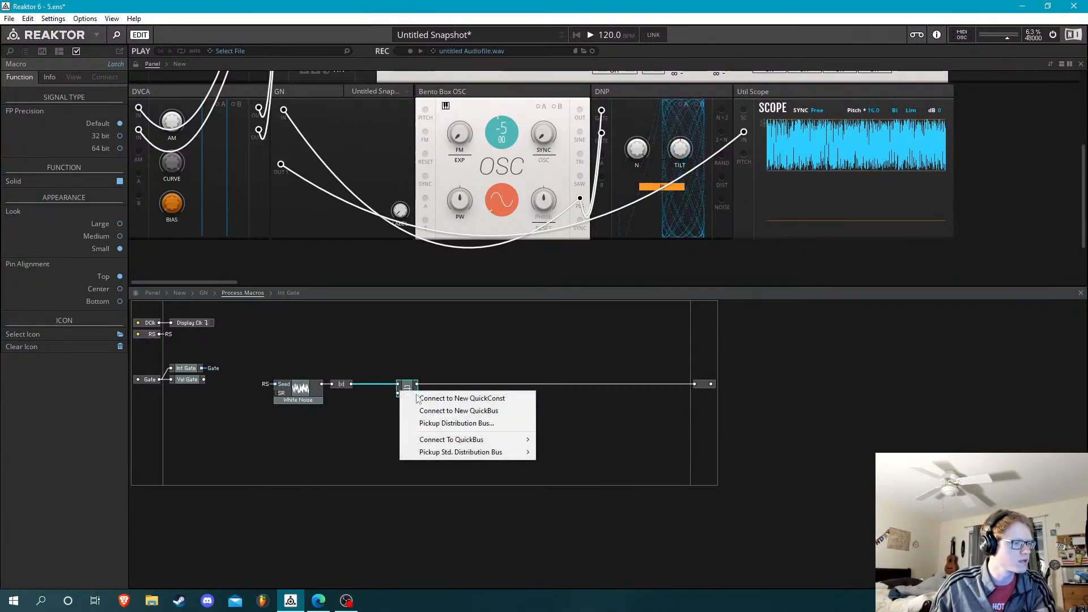
mouse_move(482, 440)
click(556, 439)
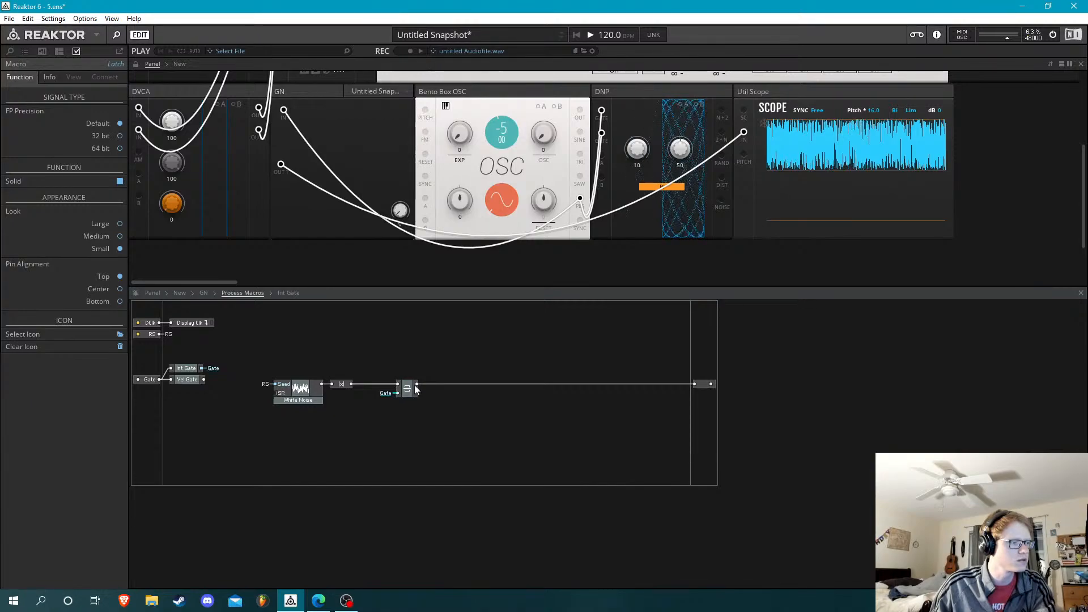
click(413, 387)
drag(417, 385, 696, 384)
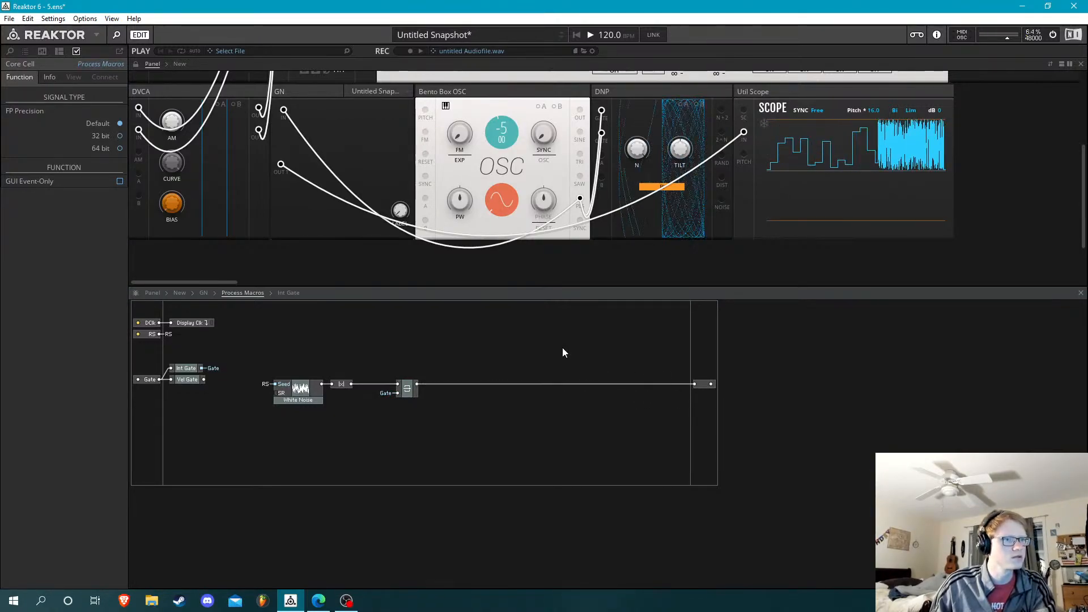
Lower the Bento Box OSC's pitch to -26
click(510, 169)
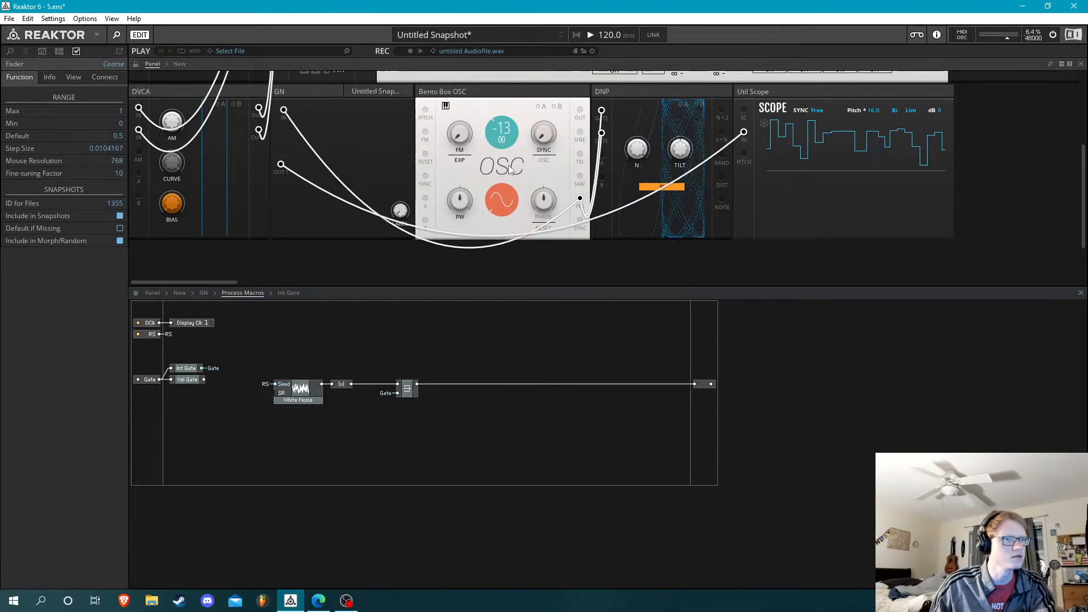
drag(509, 165, 511, 233)
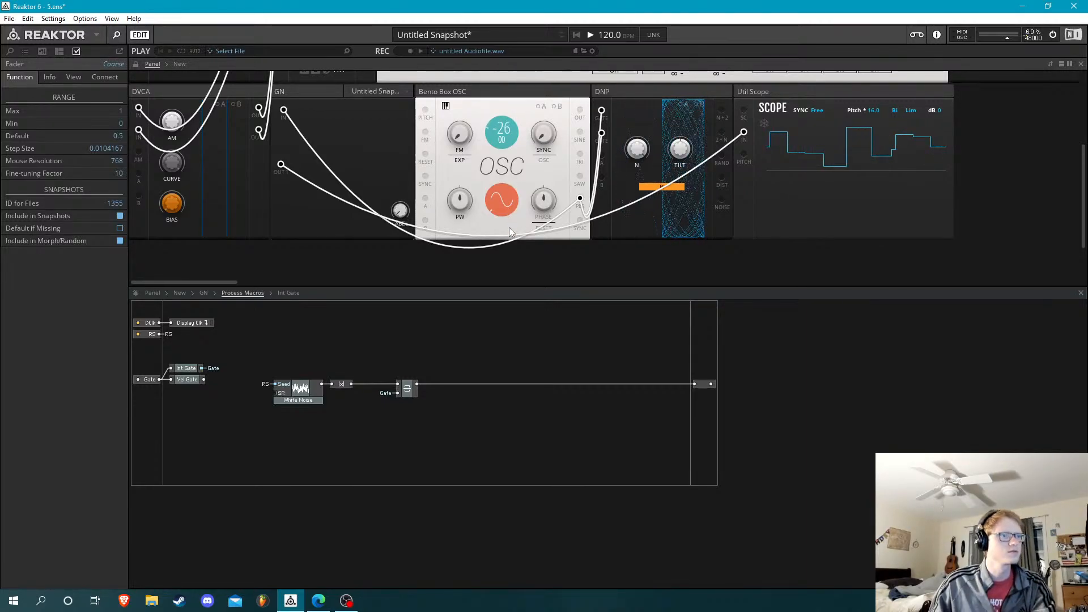
Replace the Bento Box OSC with the OSC-DCWS.ism block from the DualSystem folder, placed between DVCA and GN
click(10, 51)
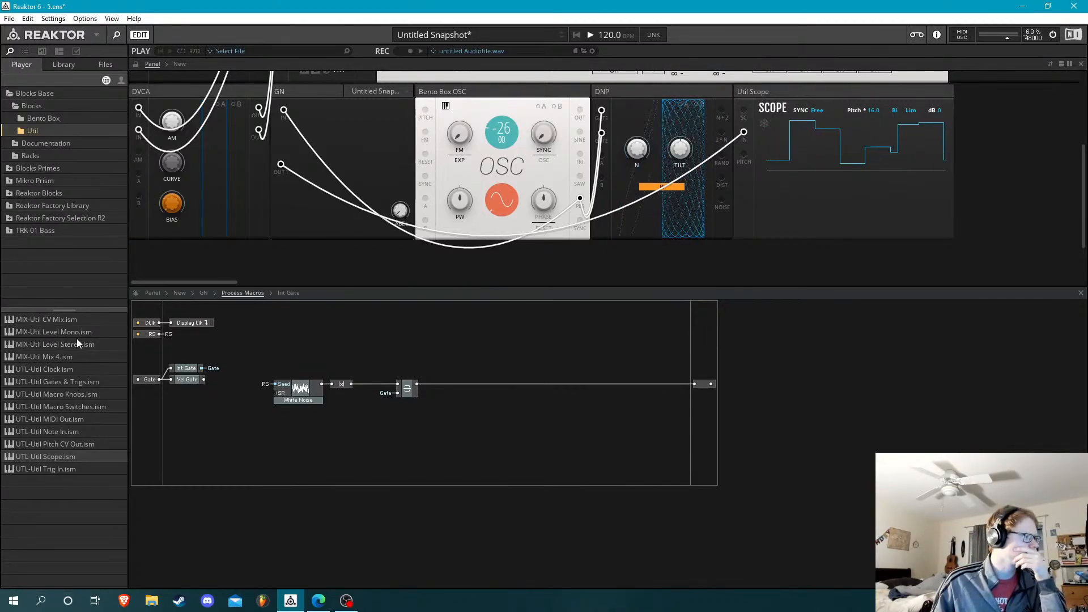
click(108, 66)
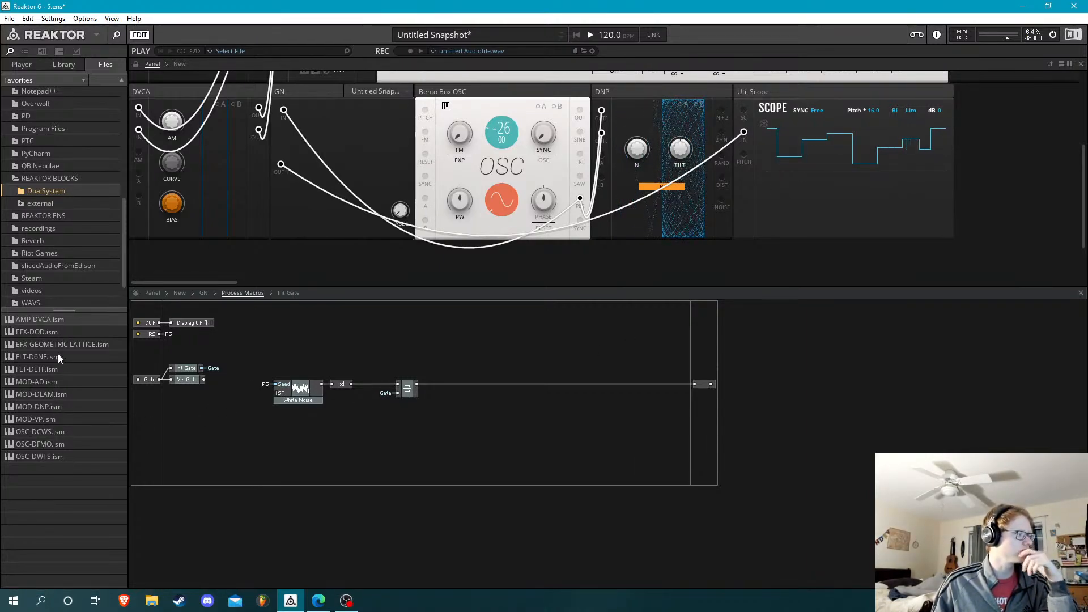
click(49, 433)
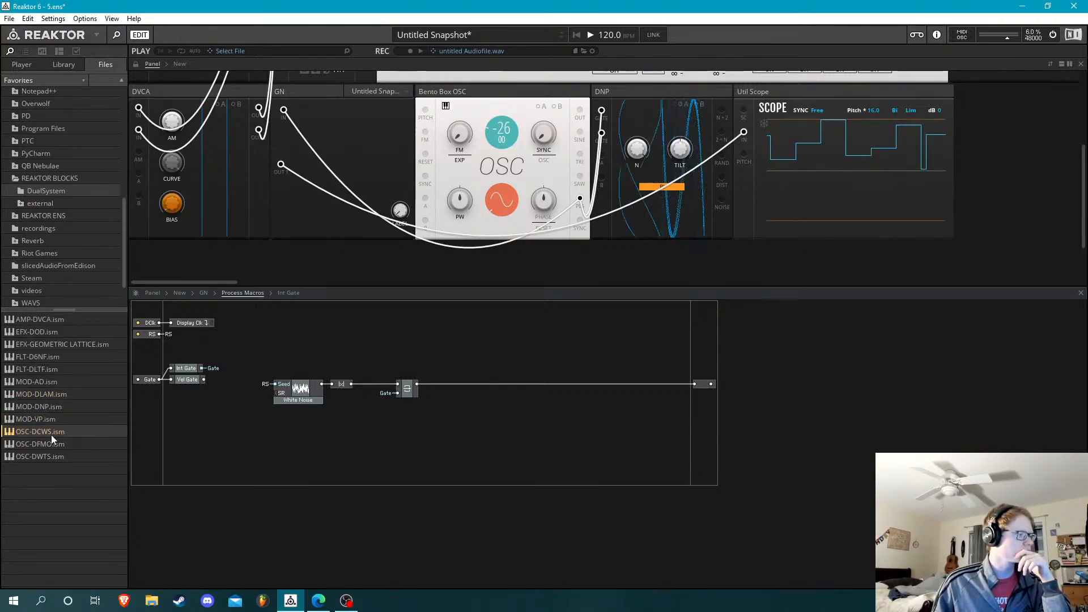
drag(51, 435, 1028, 120)
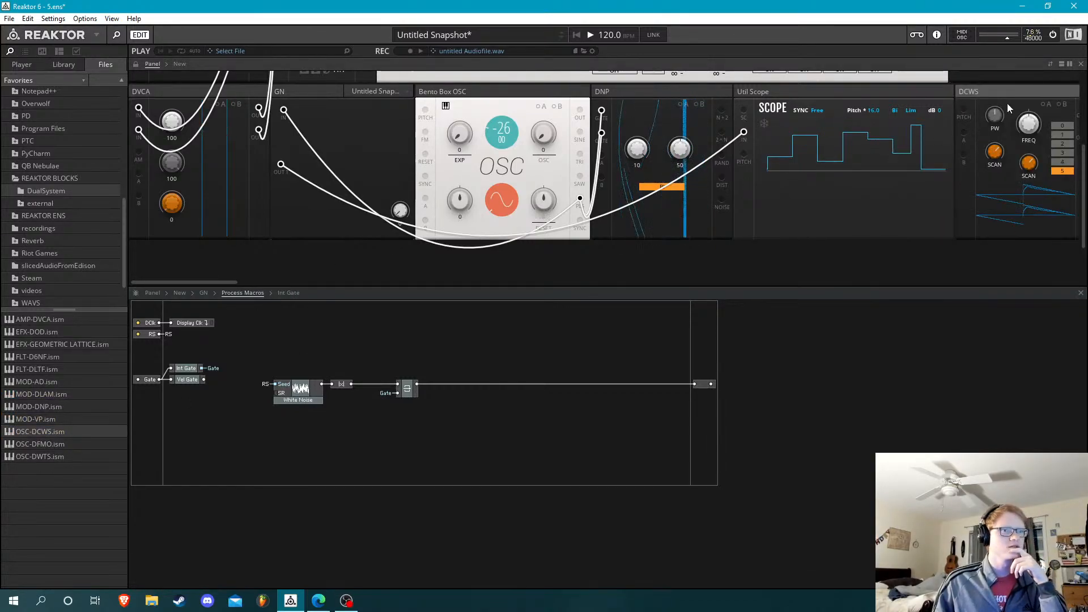
click(544, 91)
key(Delete)
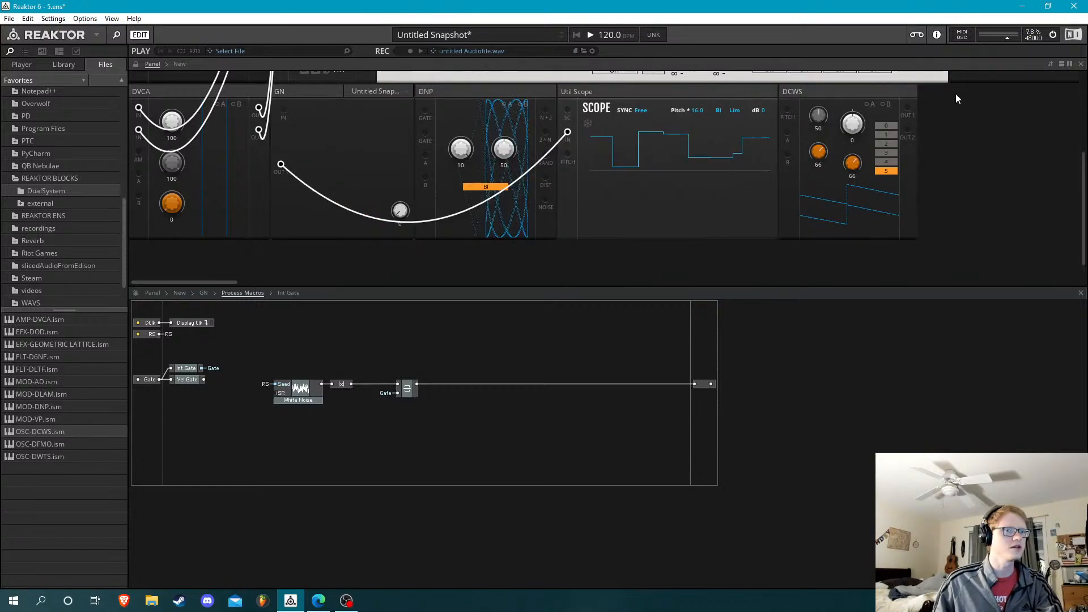
drag(858, 91, 325, 91)
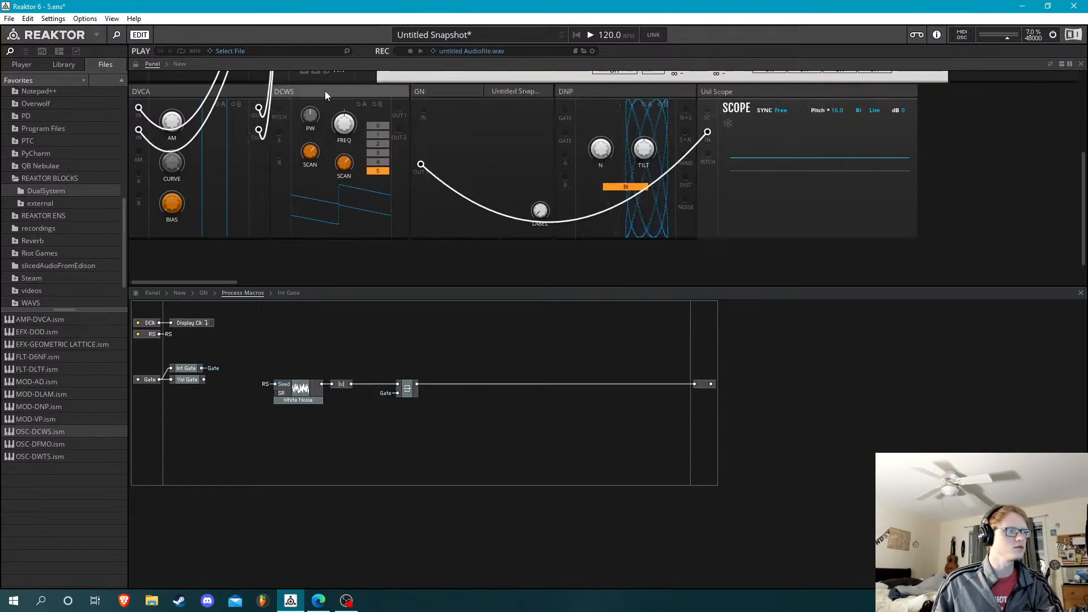
Set DCWS to option 0 with a frequency of -39.0 and wire its Out 1 to GN's In
click(379, 125)
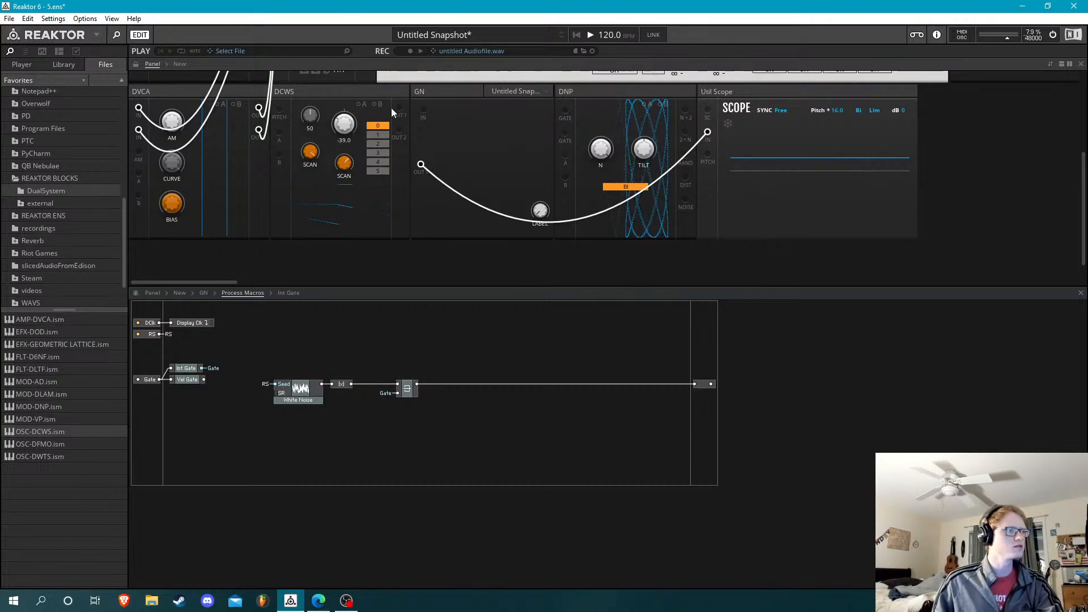
drag(425, 121, 424, 112)
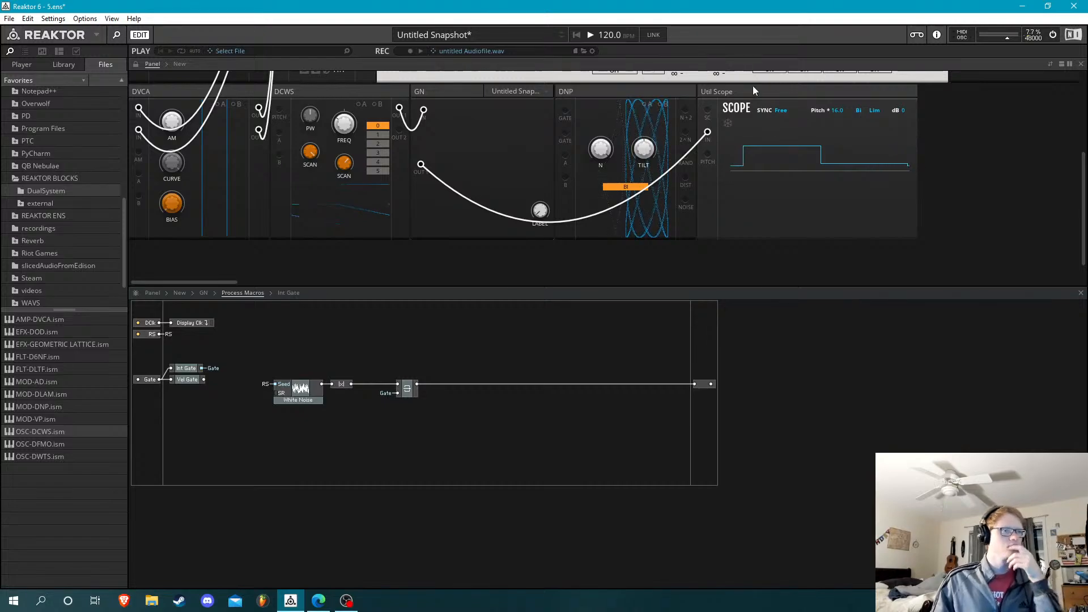
Rearrange the rack so GN follows Util Scope and DNP starts a second row under DVCA
drag(445, 92, 989, 100)
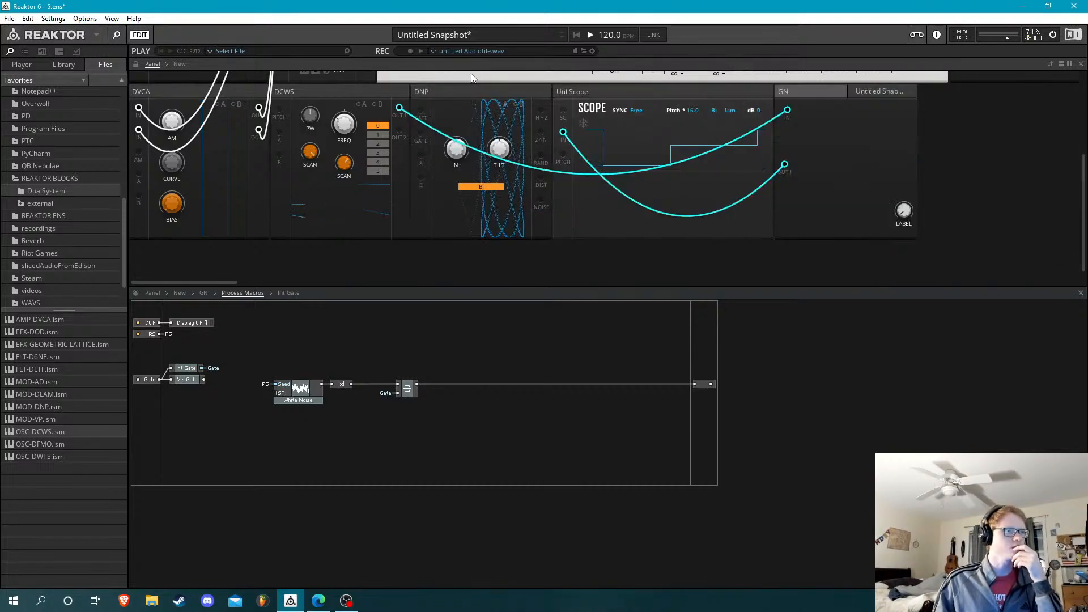
drag(472, 90, 341, 298)
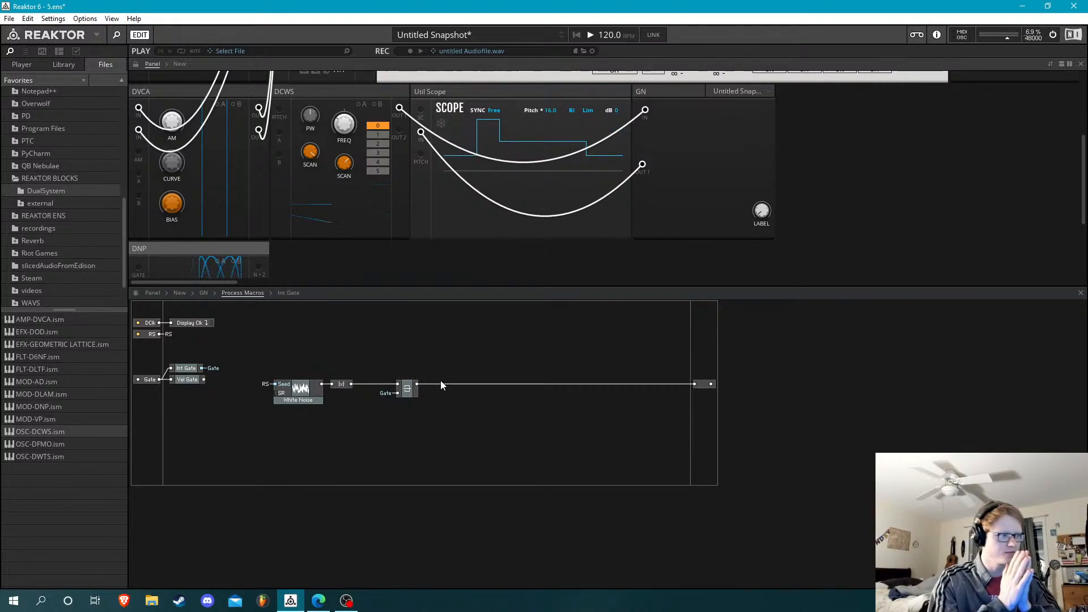
Examine the internal structures of the Int Gate and Vel Gate macros and return to Process Macros
double_click(181, 371)
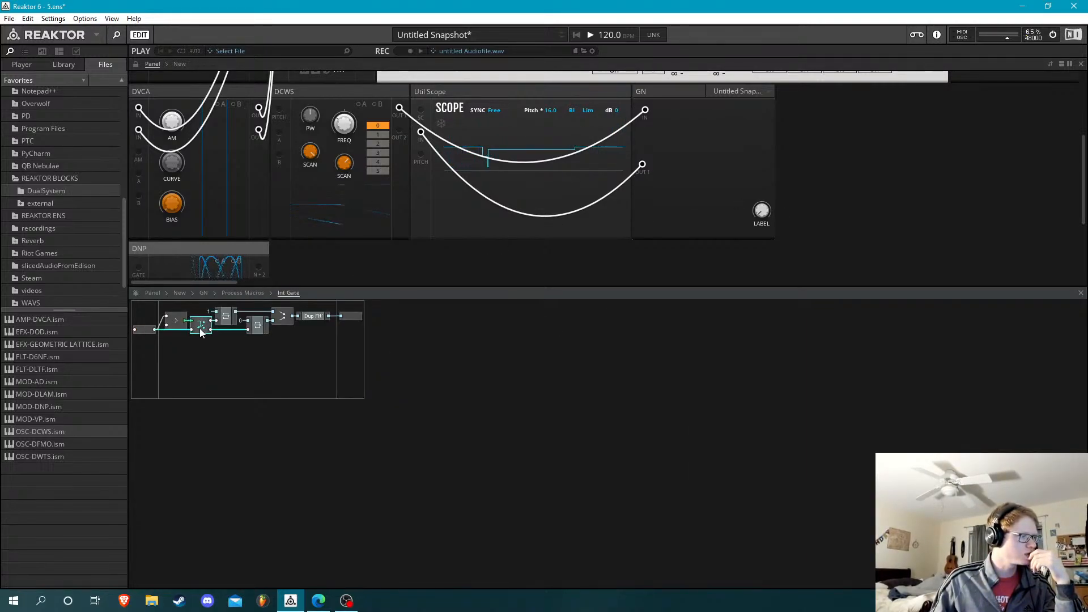
click(257, 292)
double_click(193, 381)
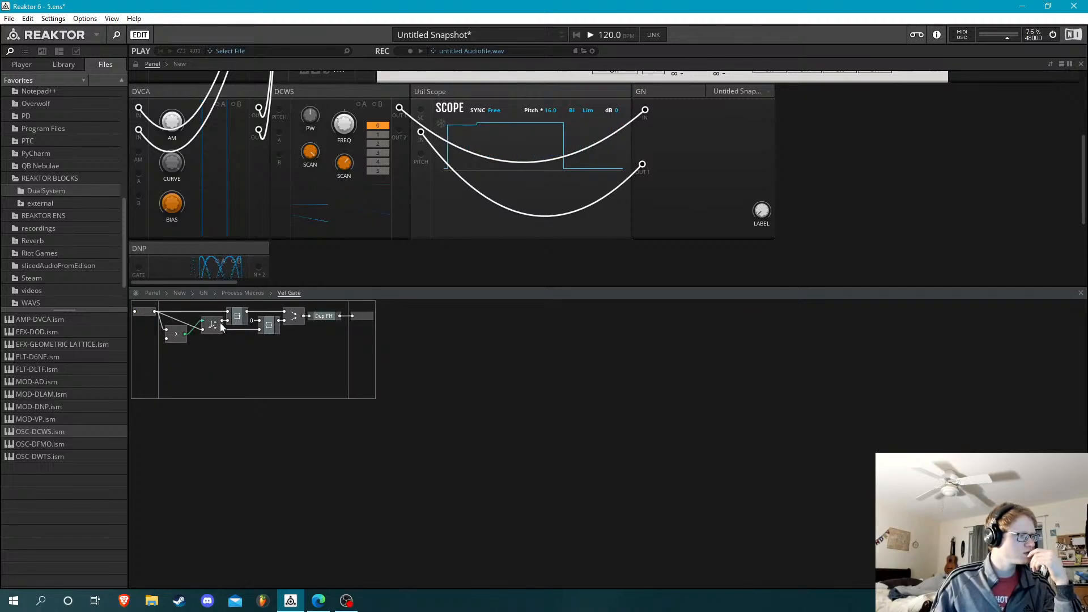
click(255, 293)
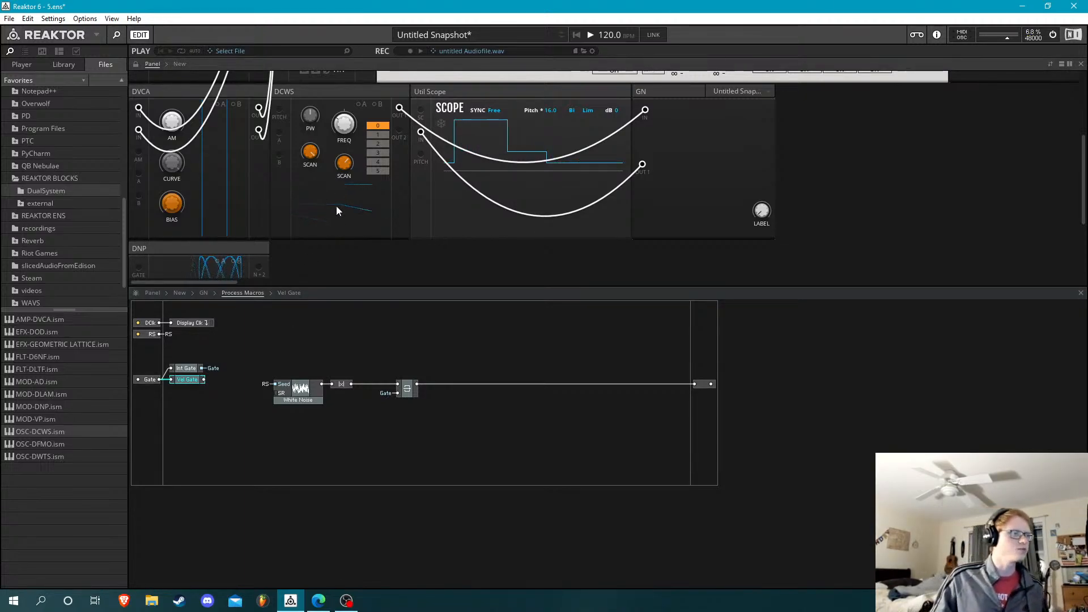
View DCWS's Out 1 directly on Util Scope with GN disconnected, and restore the wiring through GN
mouse_move(400, 109)
mouse_down()
mouse_move(417, 132)
mouse_move(409, 182)
mouse_move(421, 133)
mouse_up()
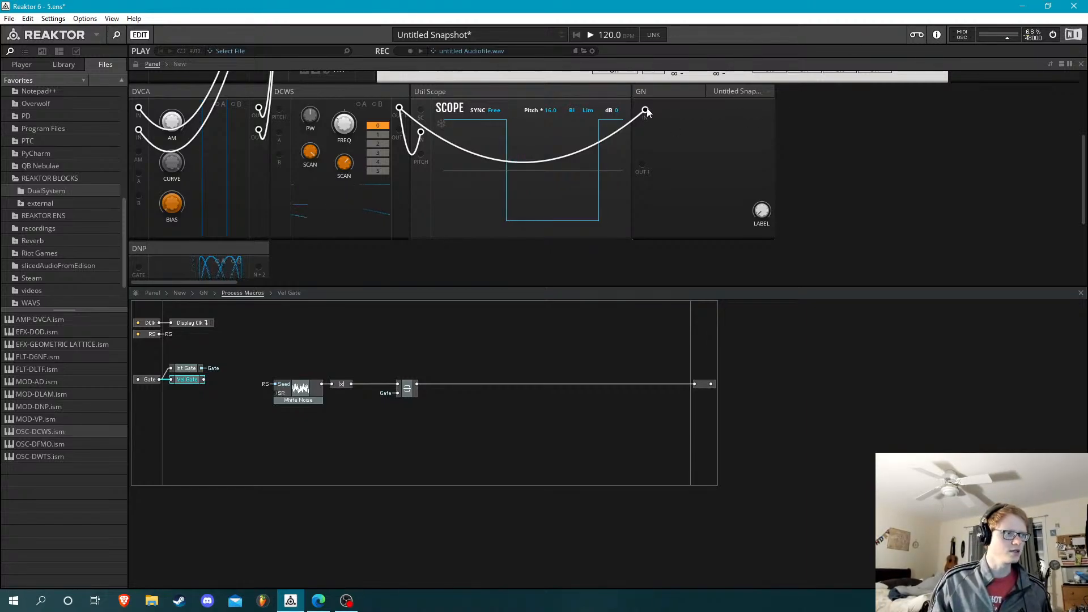
drag(646, 109, 400, 109)
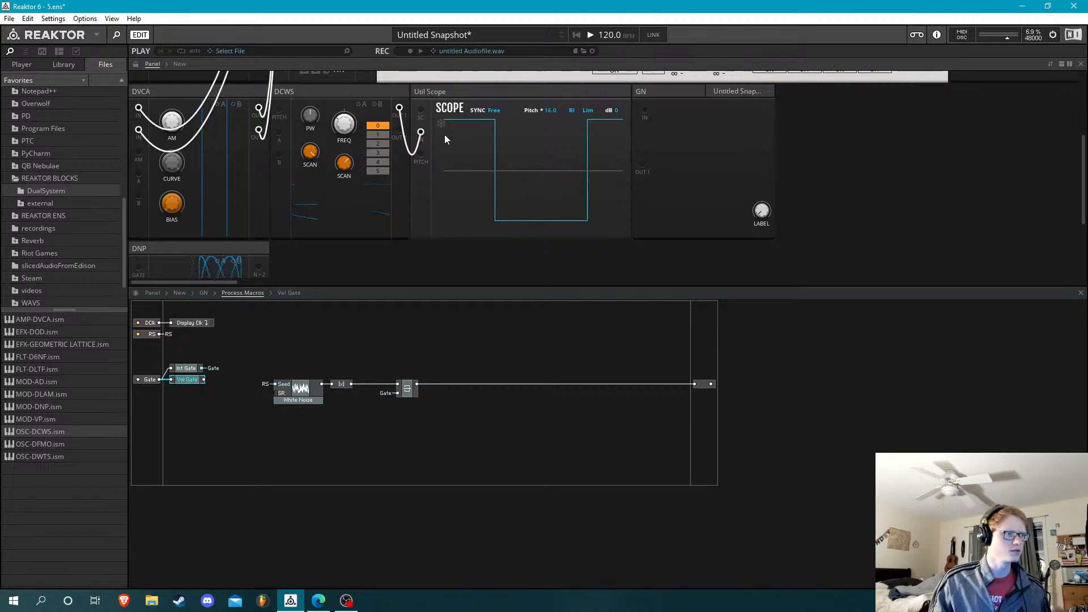
drag(642, 164, 421, 132)
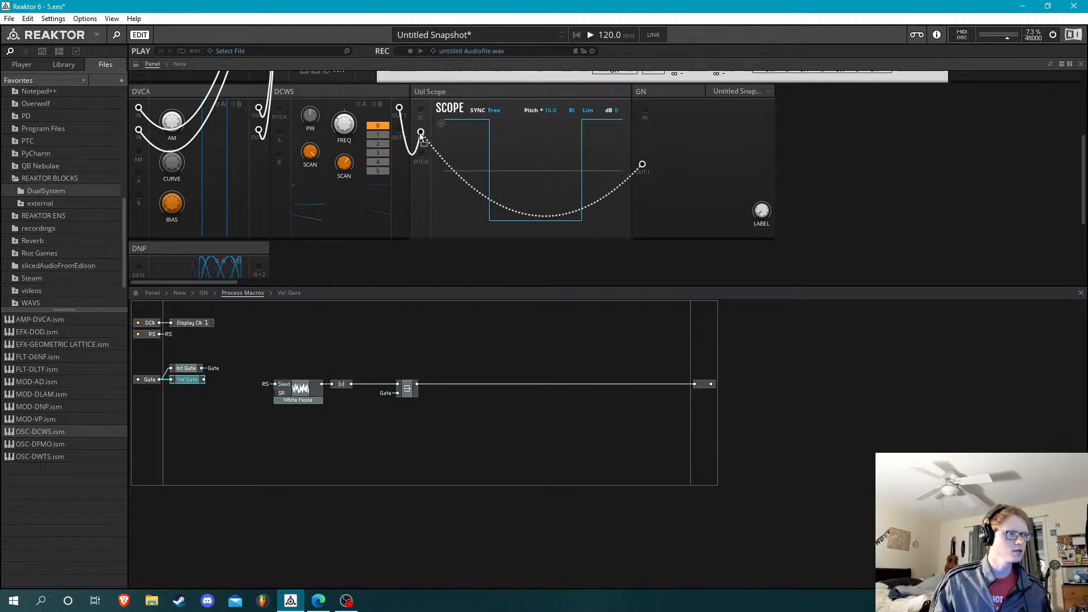
drag(645, 111, 401, 107)
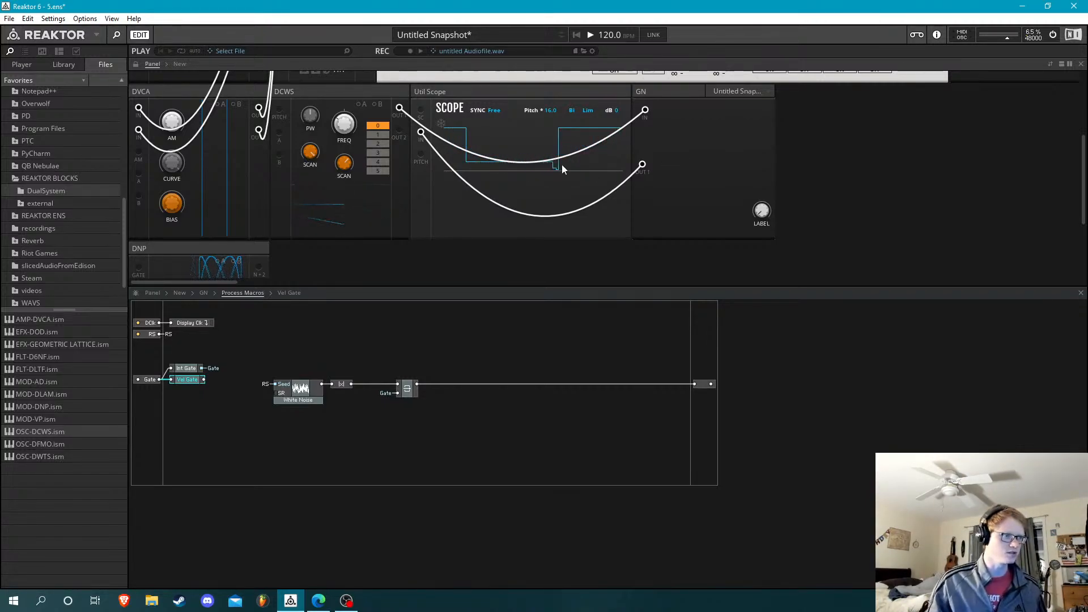
double_click(319, 363)
text(gt)
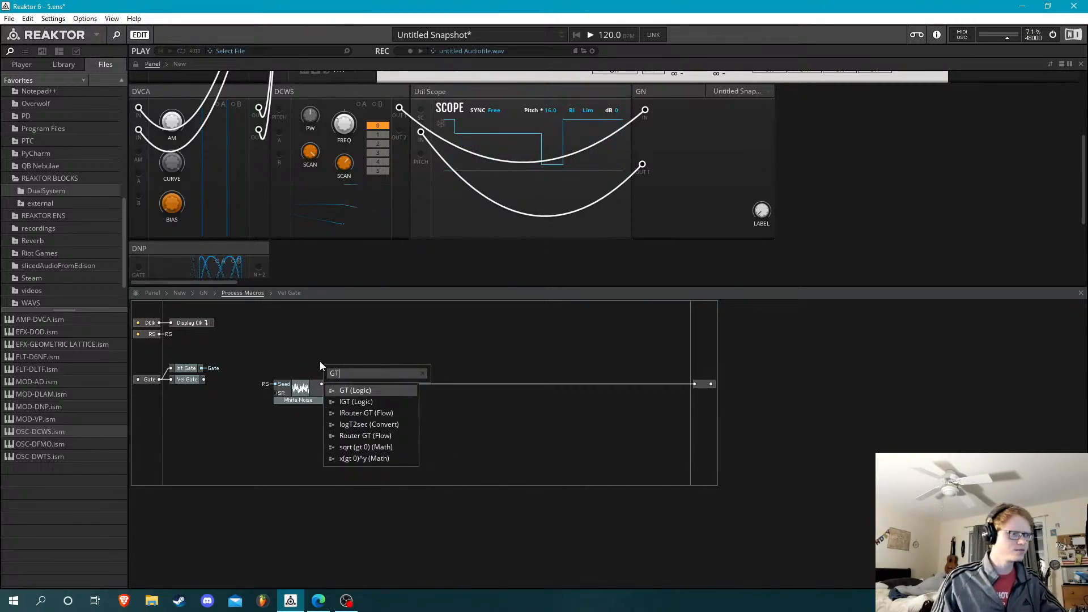
key(Return)
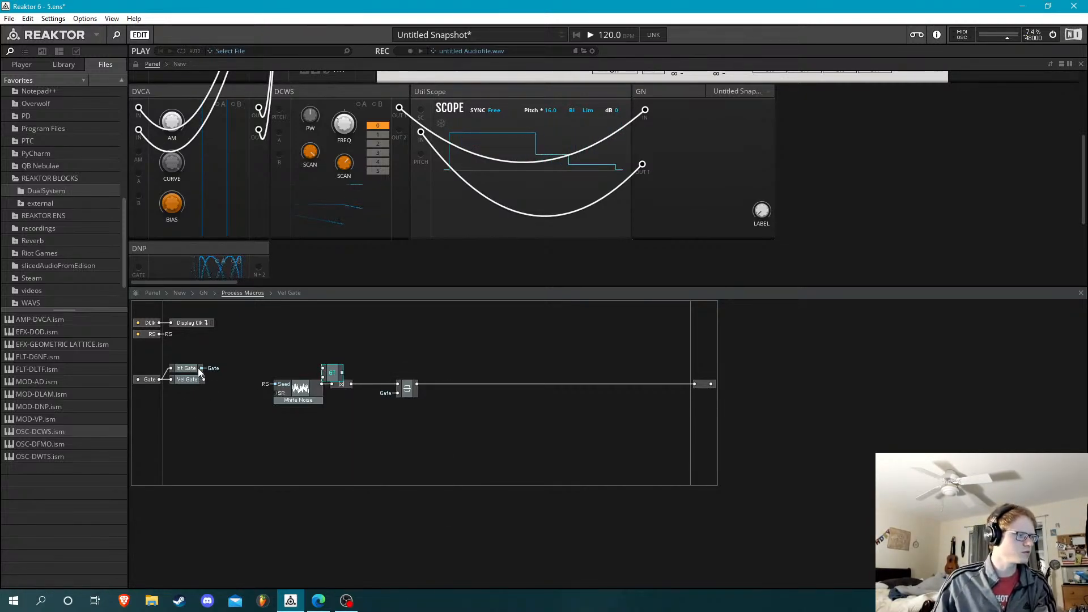
drag(335, 379, 268, 365)
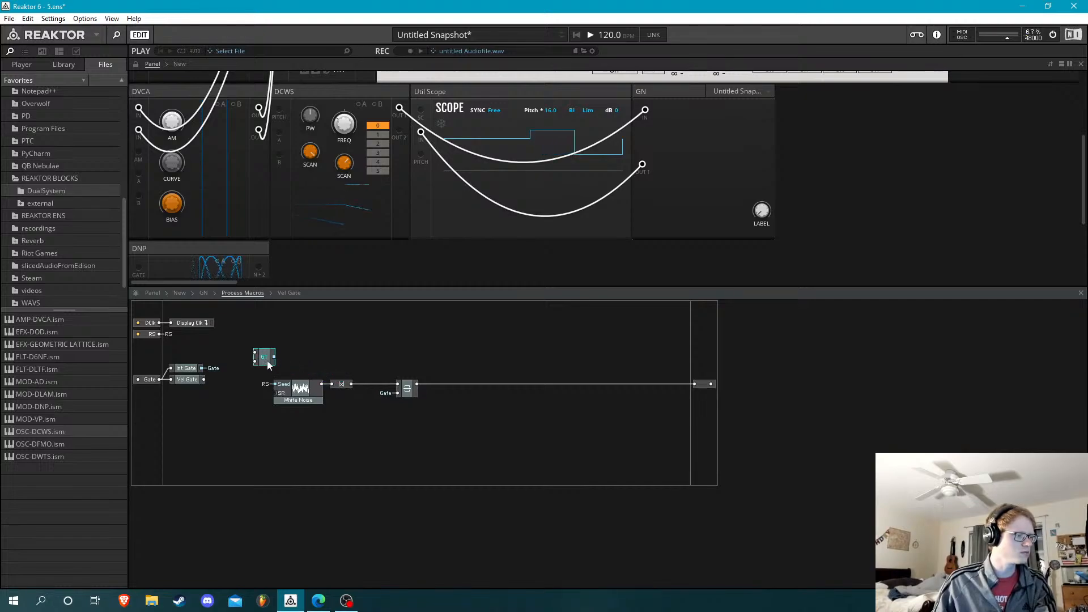
key(Delete)
Insert a Router GT (Flow) module in GN's Process Macros cell
key(Return)
text(GT)
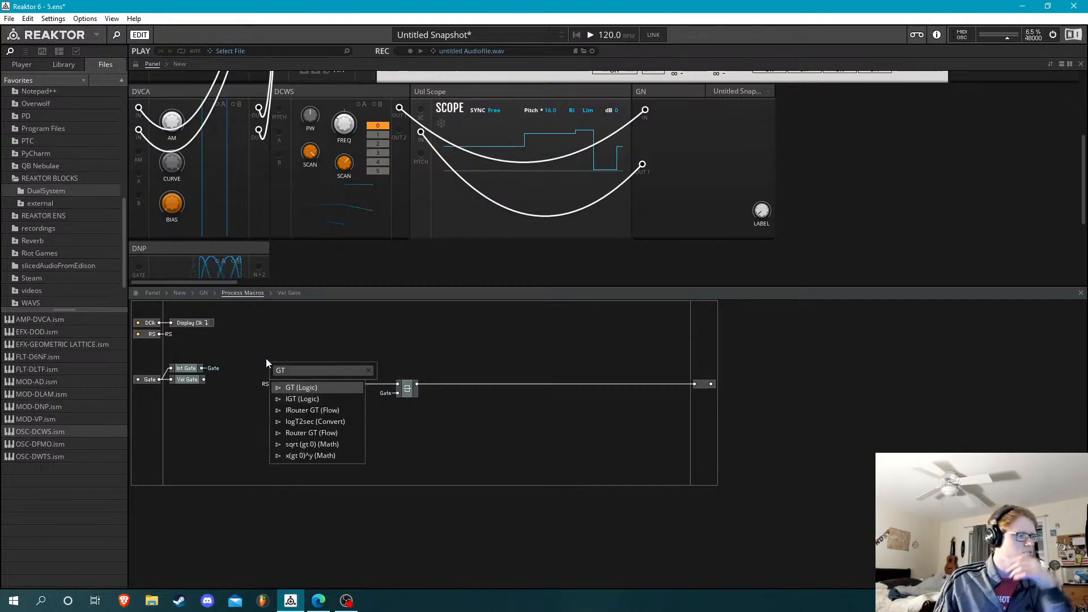
key(Up)
key(Up)
key(Up)
key(Return)
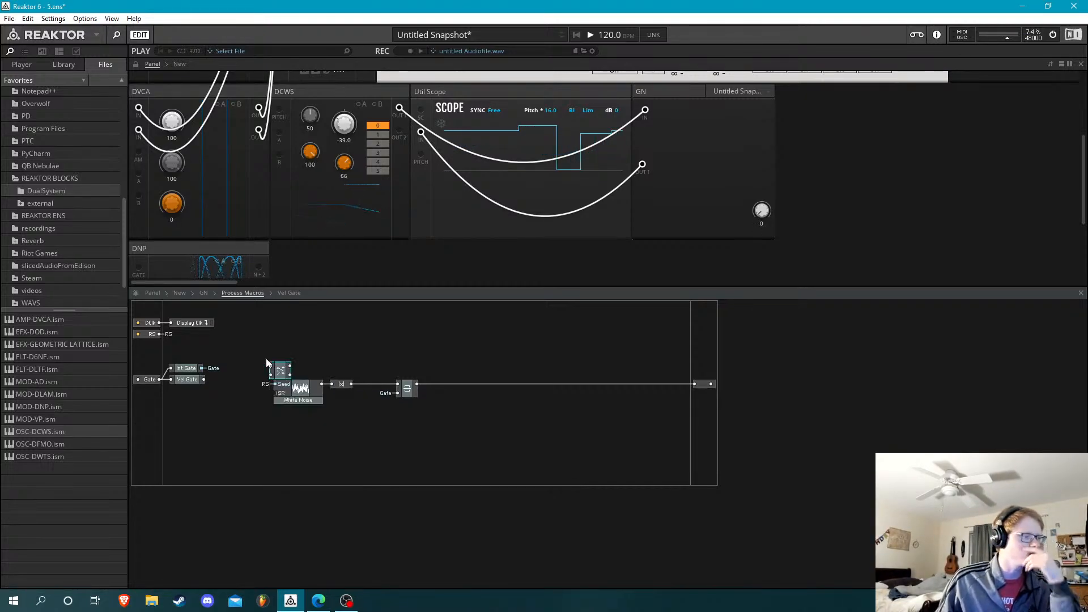
Place the router after Int Gate, wire Int Gate's output into it, and connect its upper output to the Gate QuickBus
drag(279, 372, 233, 369)
right_click(249, 369)
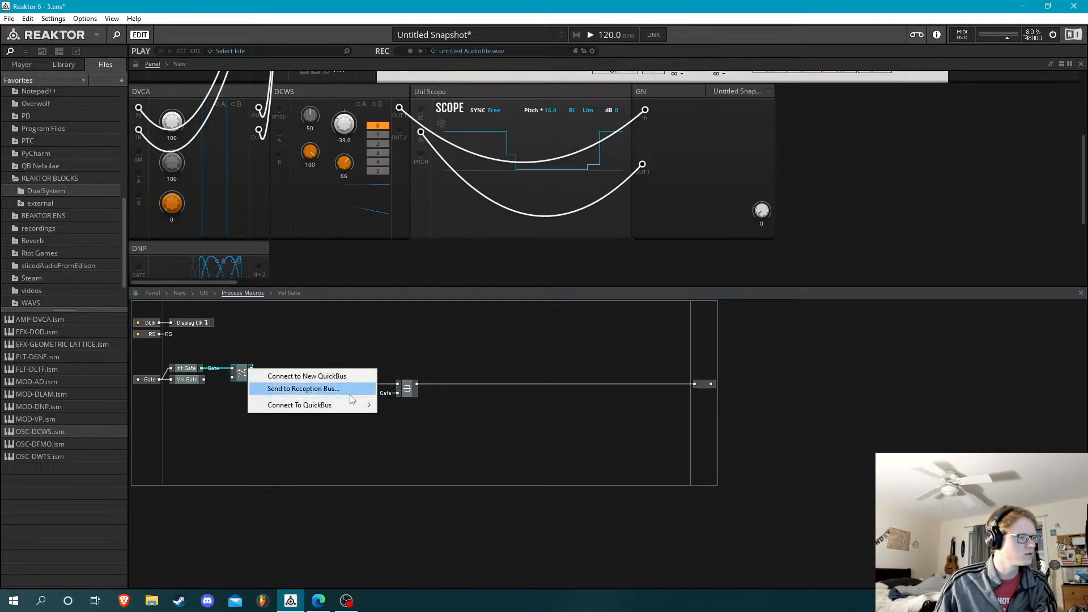
mouse_move(354, 408)
click(400, 405)
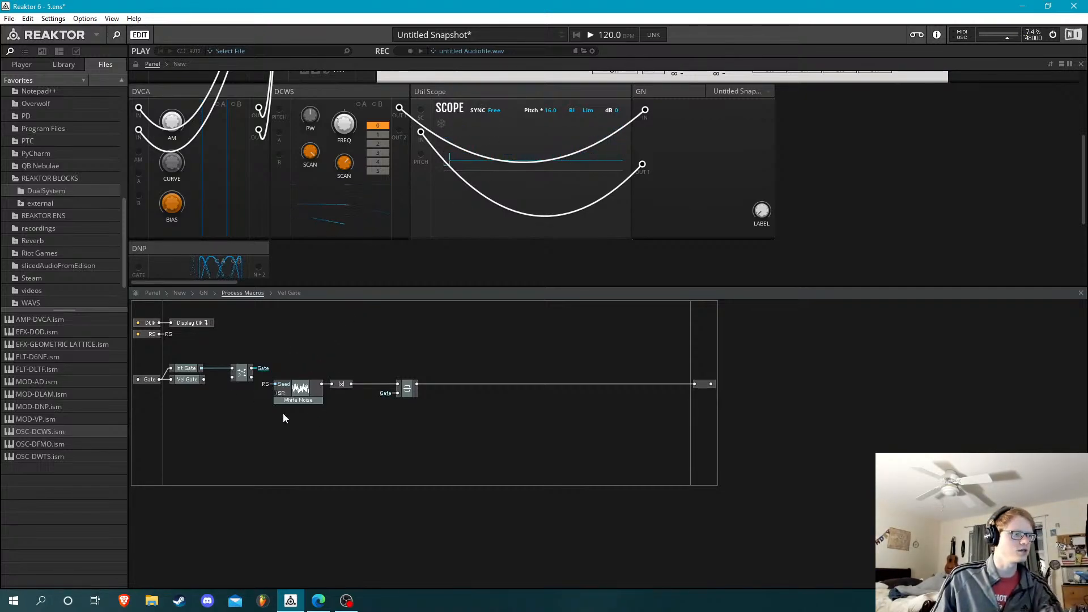
Delete the Vel Gate macro and align Int Gate and the router with the Gate input port
drag(244, 373, 231, 391)
key(Delete)
key(Down)
key(Down)
key(Down)
key(Down)
key(Down)
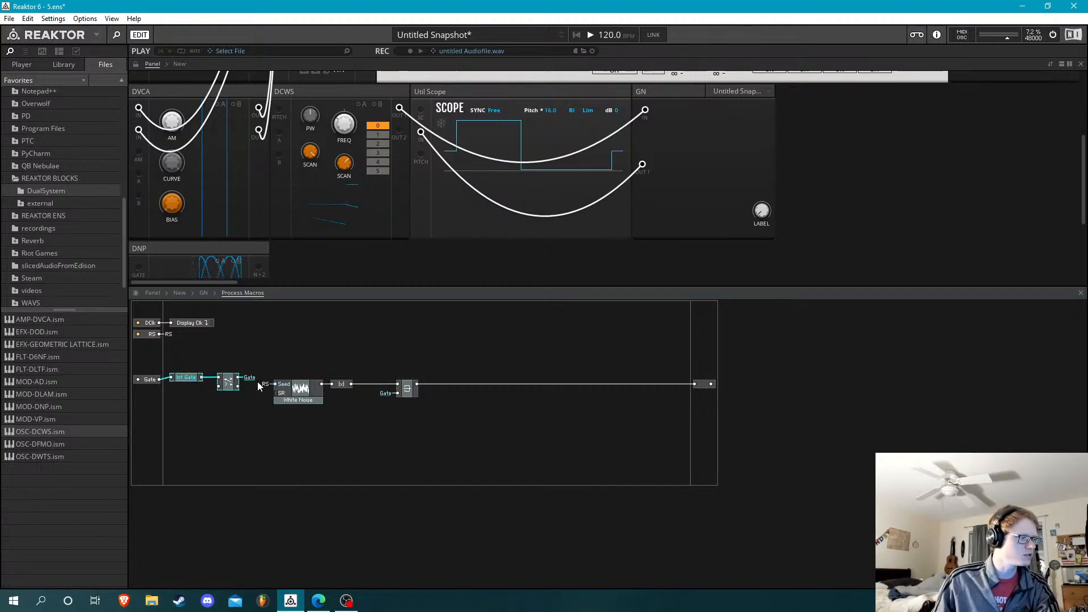
Shift White Noise, |x| and the Latch close to the output port to free space after the router
drag(291, 354, 455, 397)
key(Right)
key(Right)
key(Right)
key(Right)
key(Right)
key(Right)
key(Right)
key(Right)
key(Right)
key(Right)
key(Right)
key(Right)
key(Right)
key(Right)
key(Right)
key(Right)
key(Right)
key(Right)
key(Right)
key(Right)
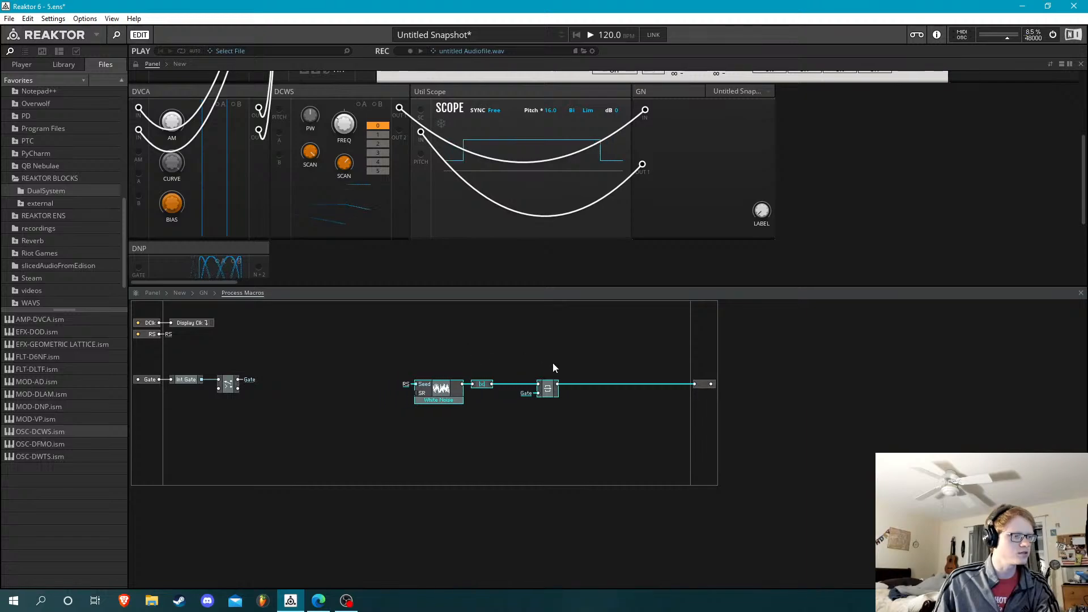
key(Right)
key(Right)
key(Right)
key(Right)
key(Right)
key(Right)
key(Right)
key(Right)
key(Right)
key(Right)
key(Right)
key(Right)
key(Right)
key(Right)
key(Right)
key(Right)
key(Right)
key(Right)
key(Right)
key(Right)
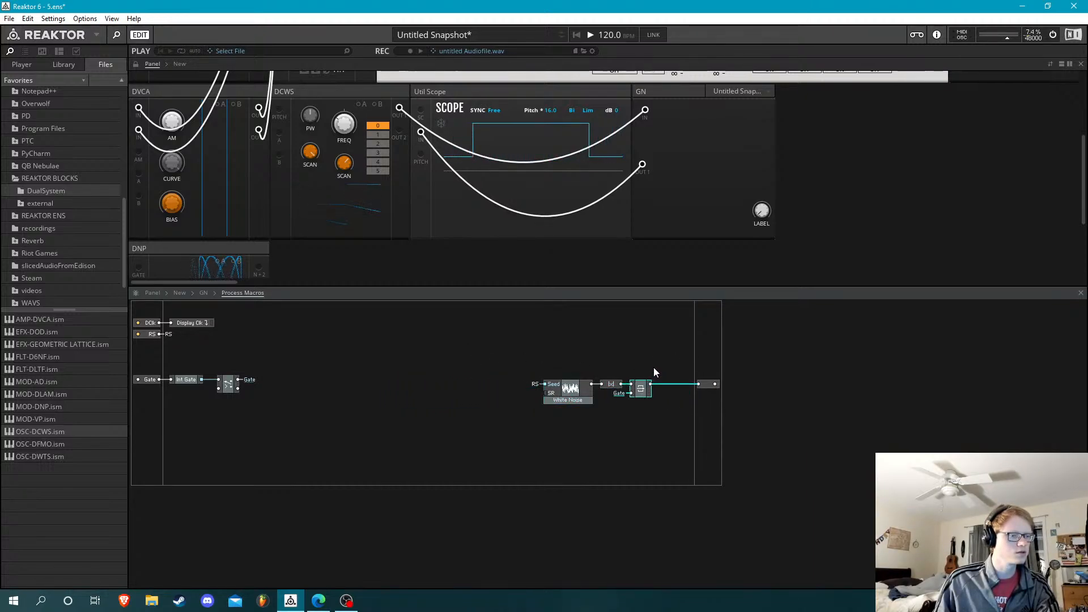
Gather White Noise, |x| and the Latch above the gate line, compact the board, and align the output port with the Latch
right_click(654, 356)
click(729, 451)
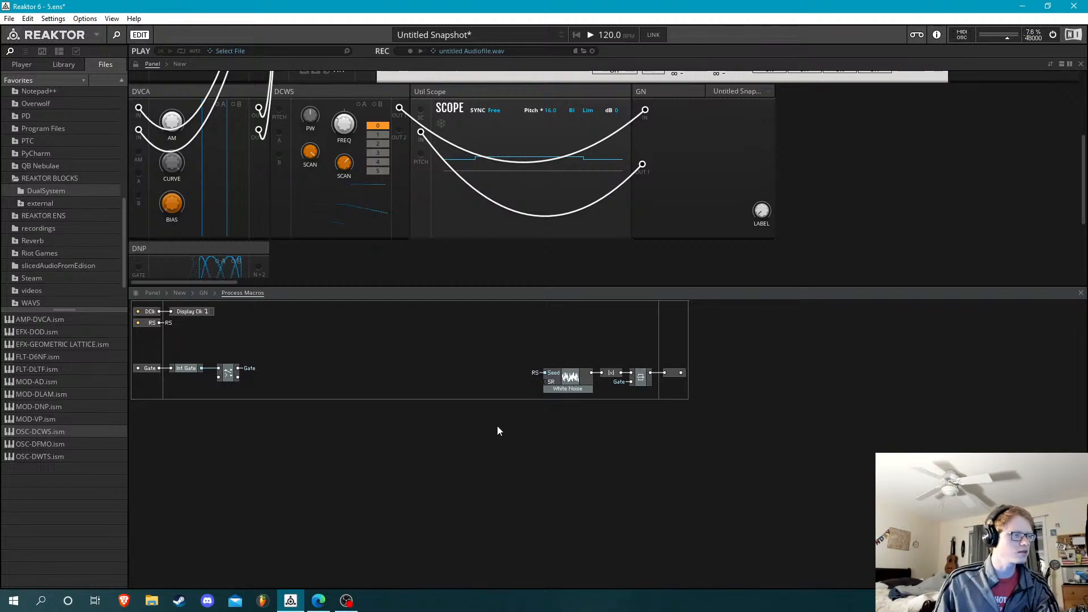
drag(522, 336, 643, 433)
drag(640, 387, 286, 344)
click(363, 377)
right_click(363, 378)
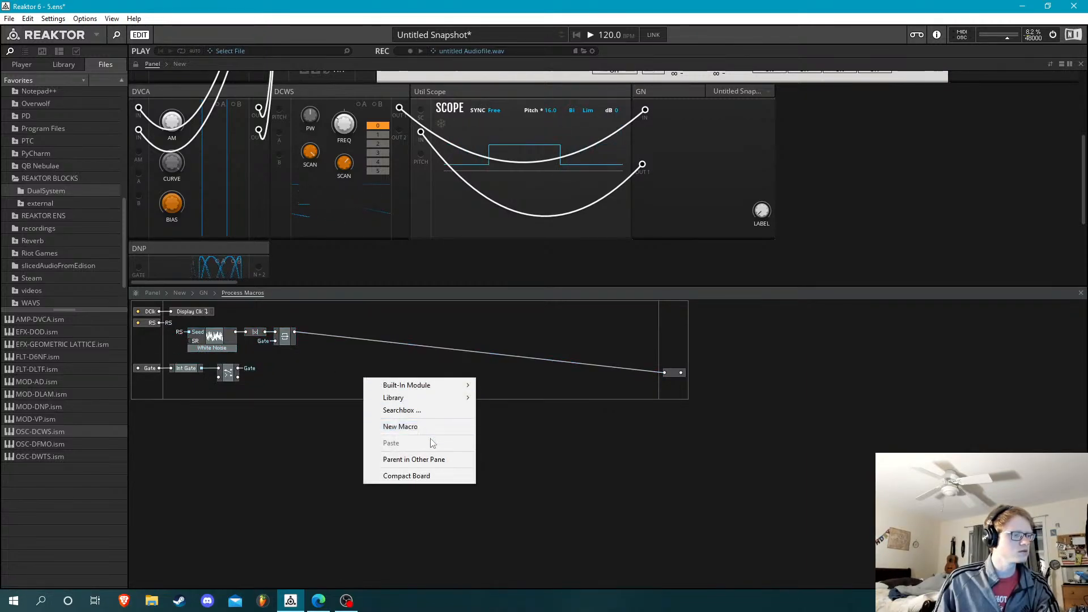
click(421, 475)
drag(325, 373, 324, 332)
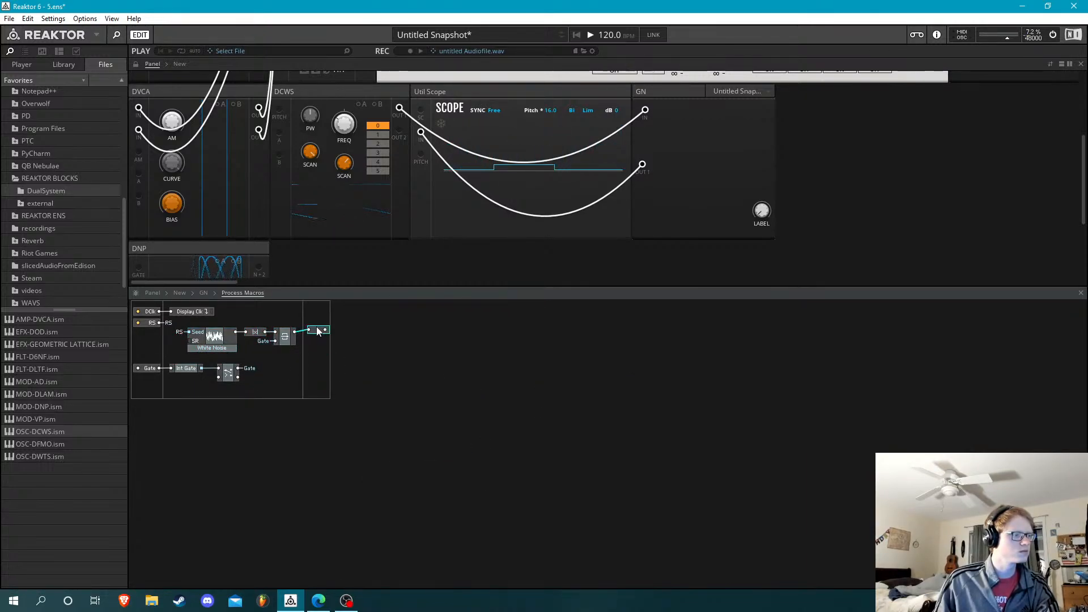
Open the Macro inside GN and delete its Knob S module
click(202, 293)
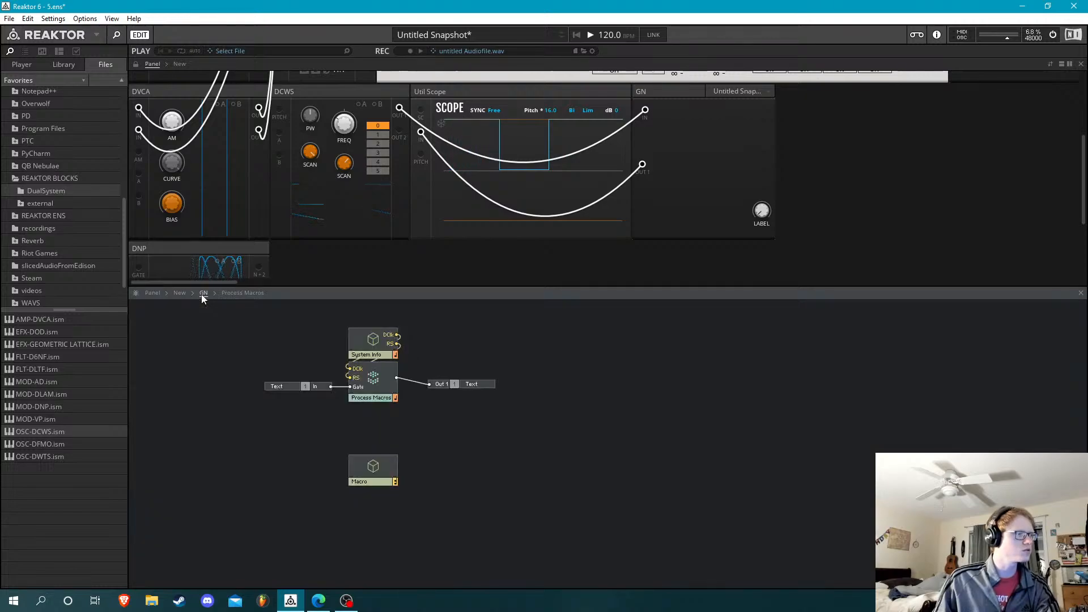
double_click(374, 468)
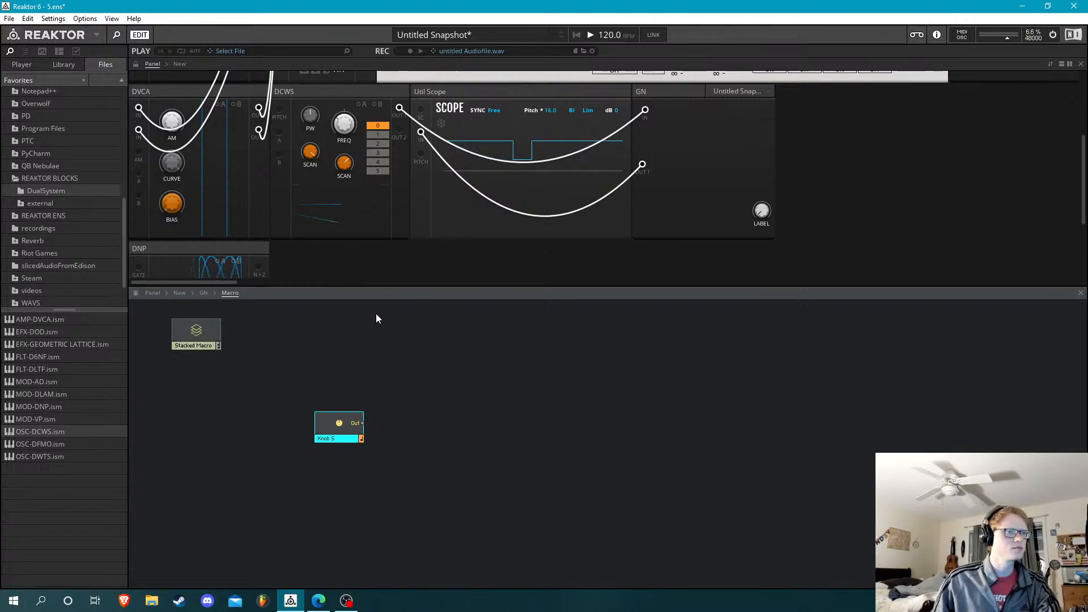
click(403, 360)
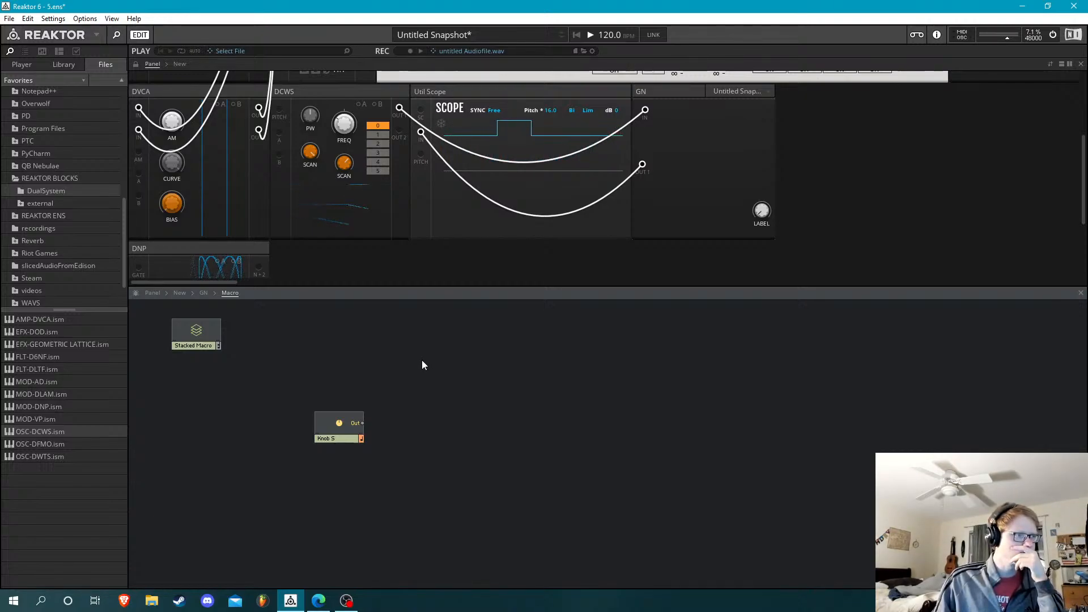
drag(427, 351, 262, 552)
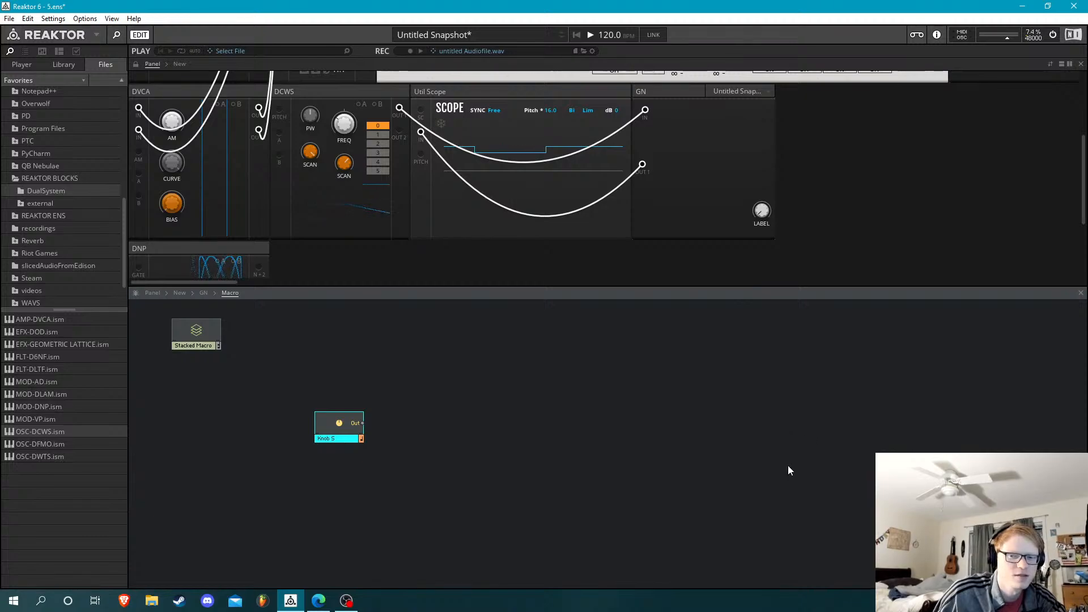
key(Delete)
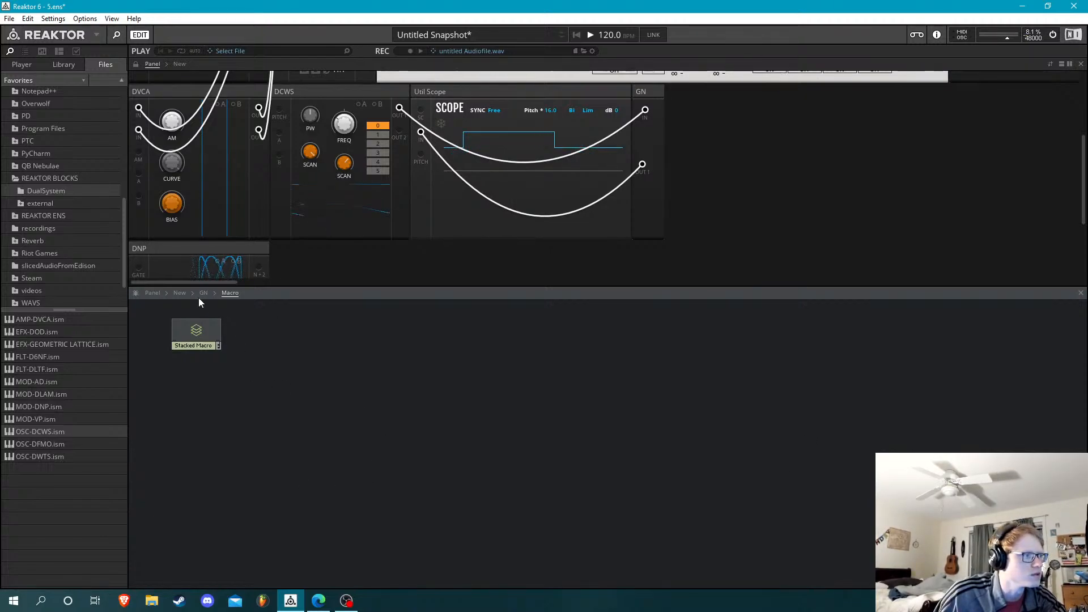
Return to GN's structure and align the Out 1 port with the Process Macros output
click(205, 293)
drag(482, 366, 448, 382)
click(605, 343)
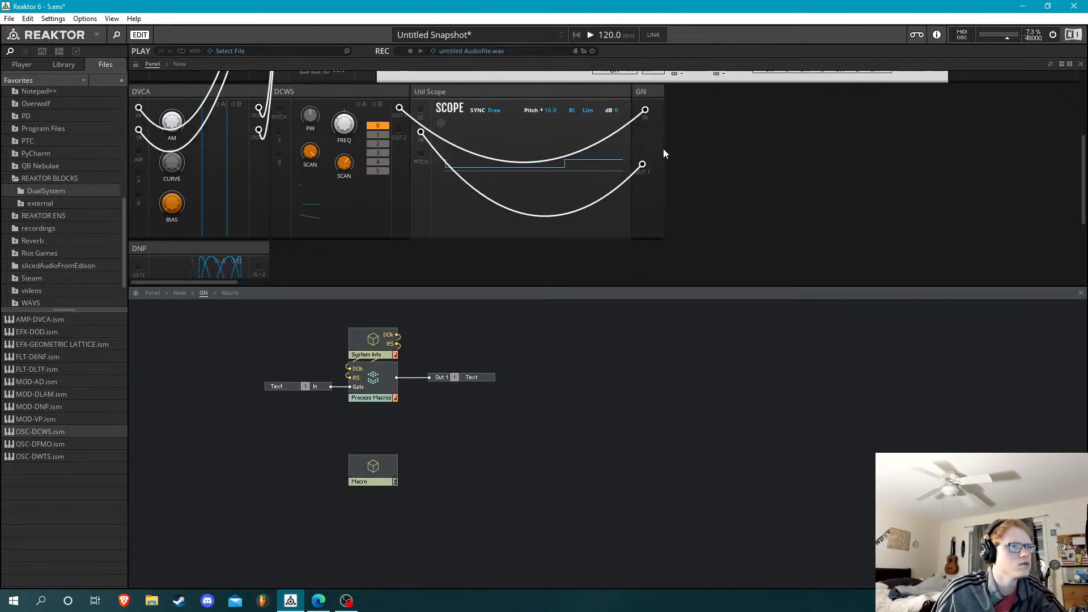
Rearrange the rack's second row into the order GN, Util Level Stereo, DVCA, DCWS, Util Scope
drag(651, 90, 286, 93)
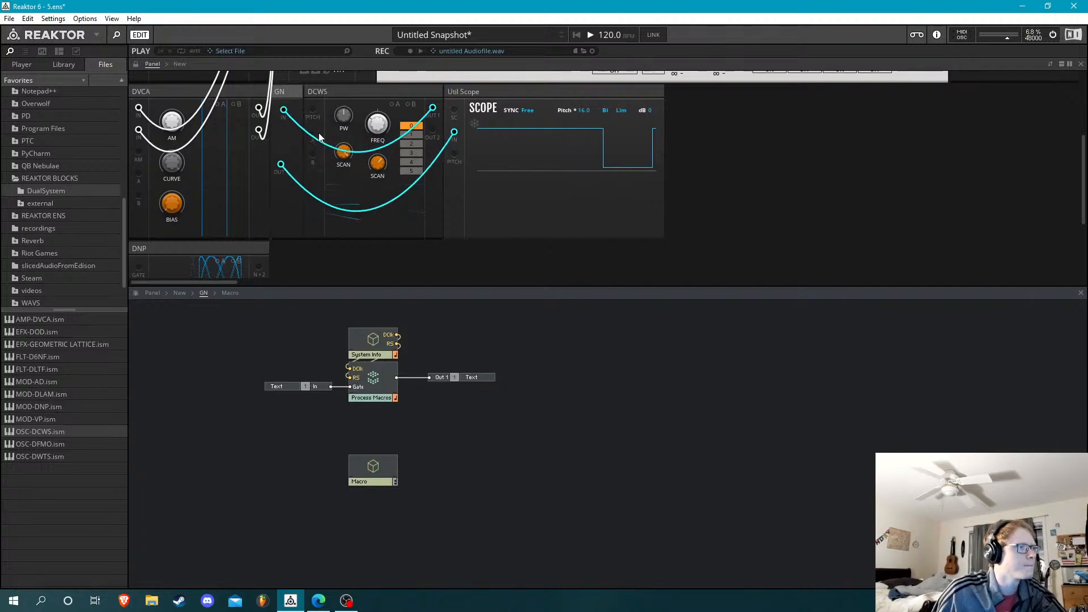
scroll(300, 204, up, 3)
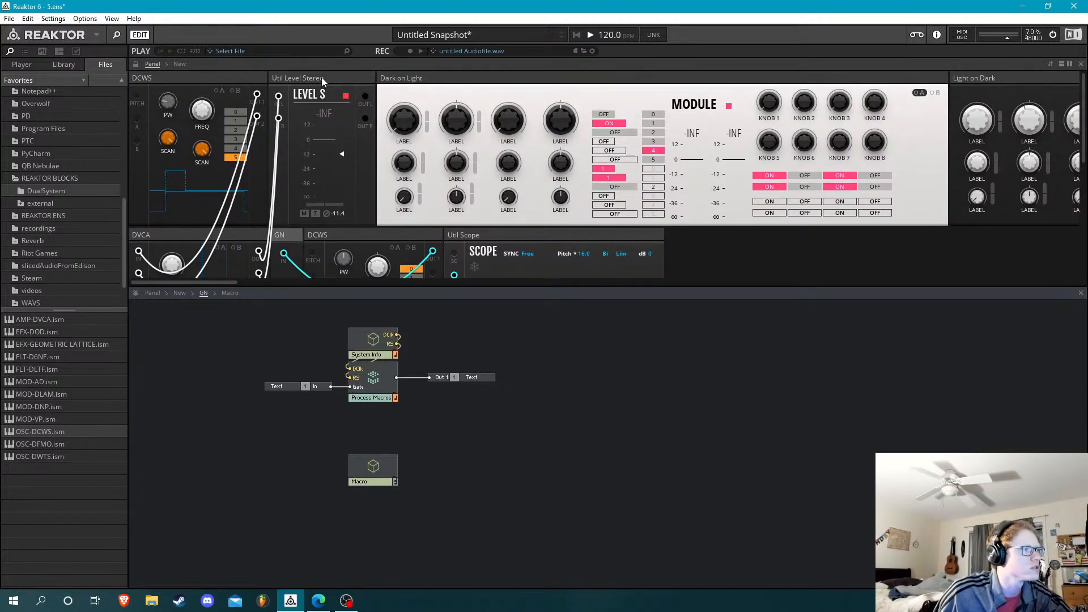
drag(322, 77, 312, 245)
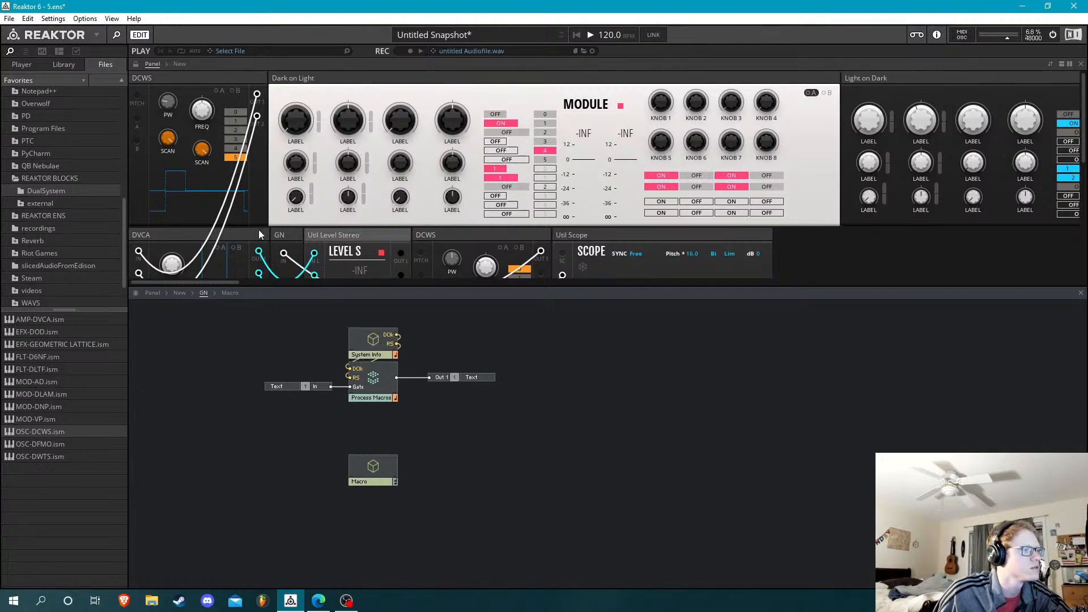
drag(238, 231, 444, 254)
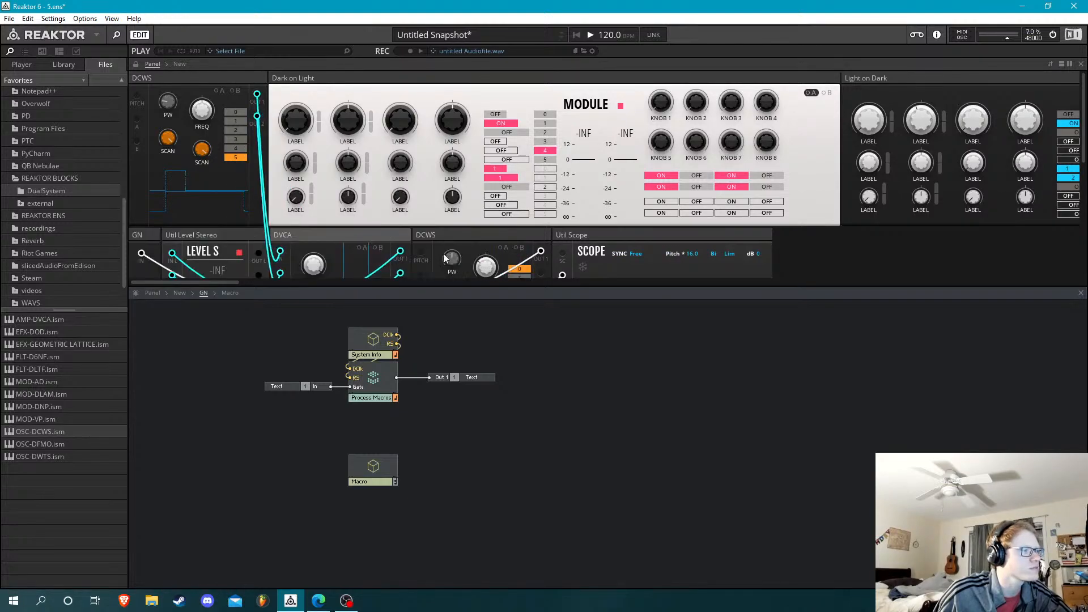
Disconnect the cables from both audio inputs of the DVCA block
scroll(329, 256, down, 6)
scroll(291, 213, up, 5)
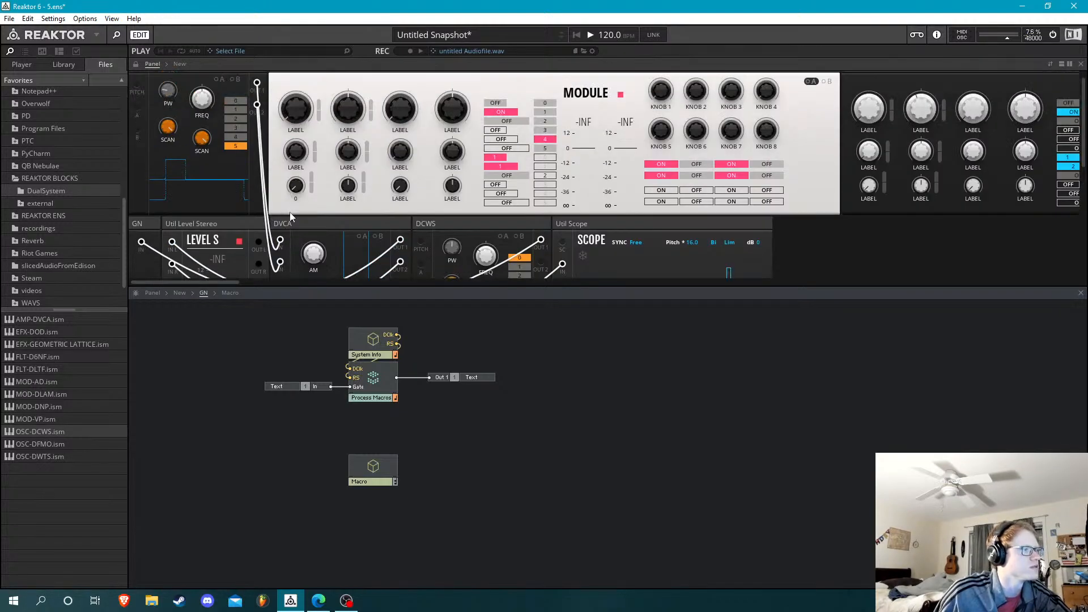
scroll(289, 208, down, 4)
double_click(281, 194)
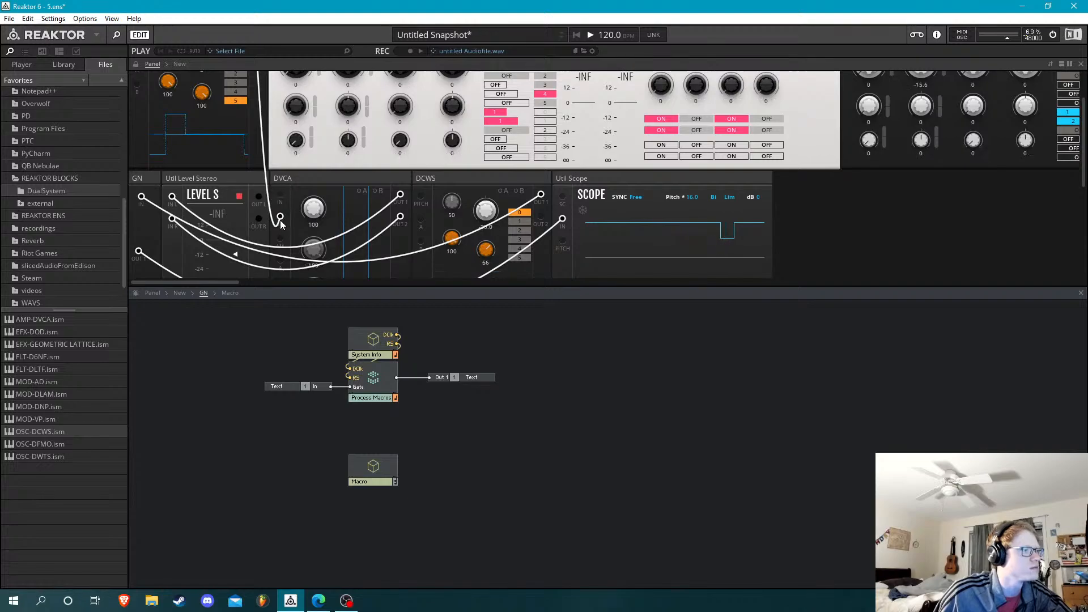
double_click(280, 216)
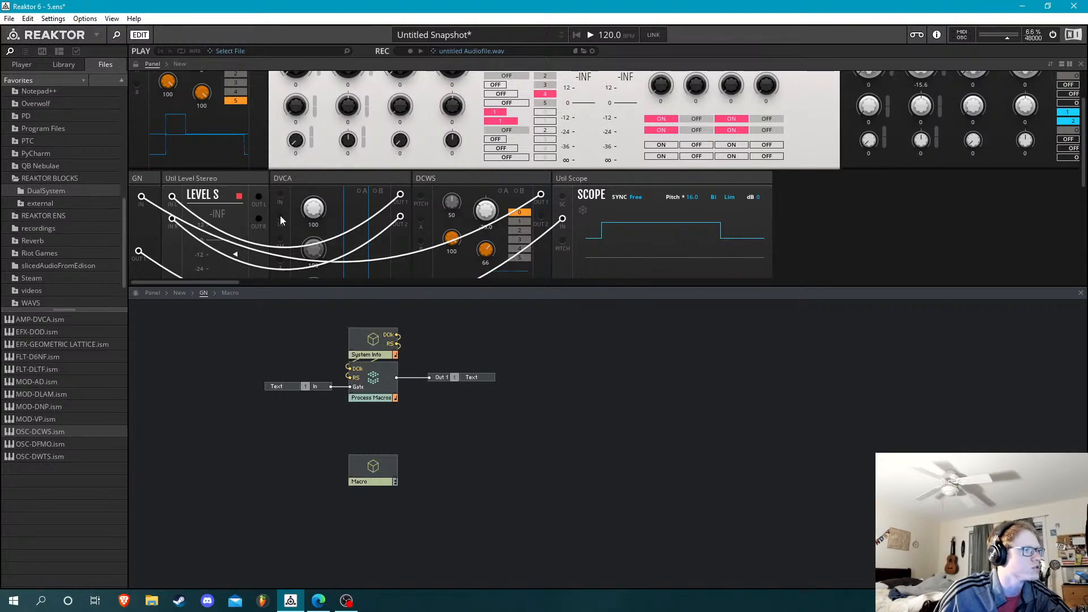
Switch the rack out of its patching view to hide the cables and ports, keeping the GN row in view
click(158, 177)
scroll(172, 250, down, 4)
key(Tab)
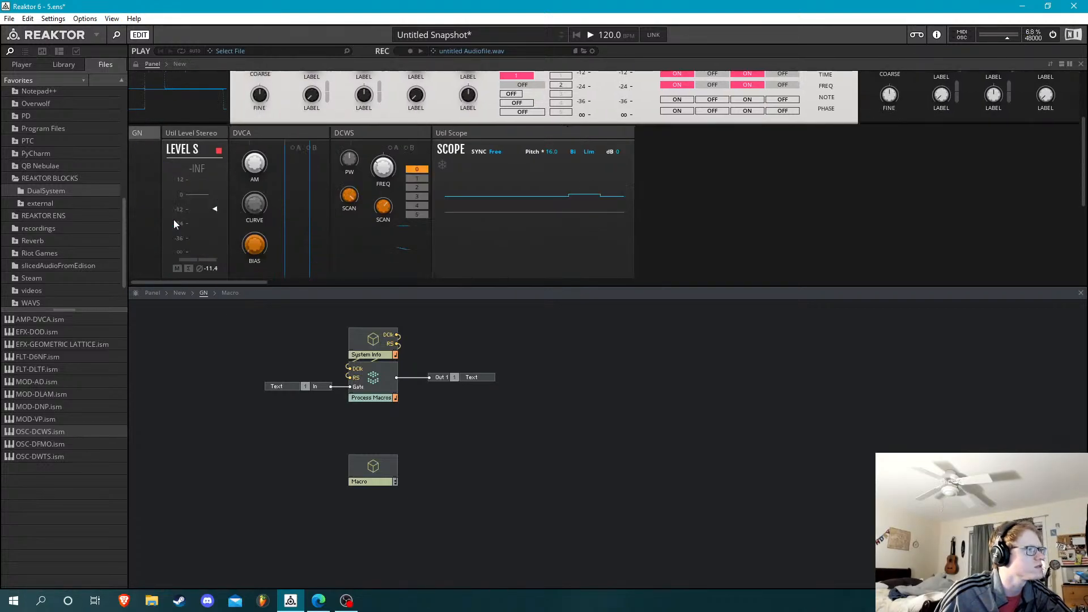
key(Tab)
key(Tab)
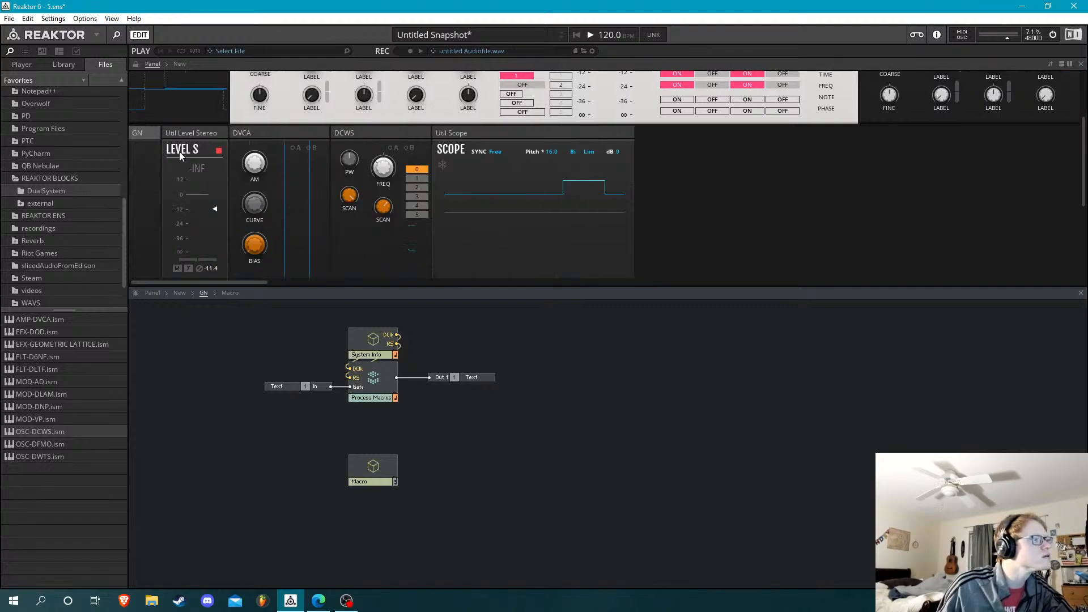
scroll(208, 148, up, 2)
scroll(208, 148, down, 4)
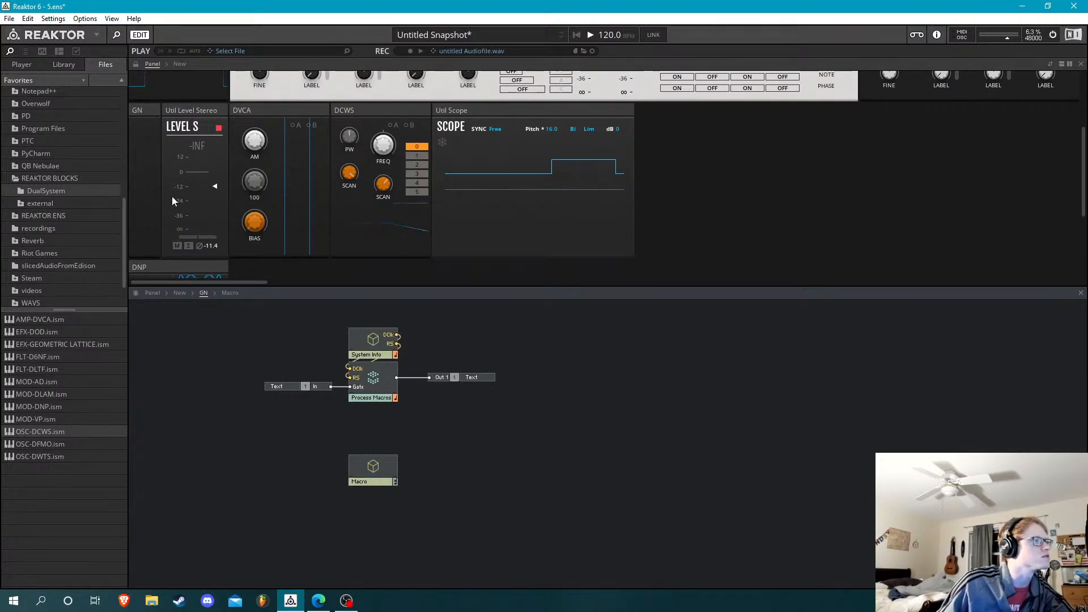
scroll(172, 199, down, 1)
scroll(155, 134, down, 1)
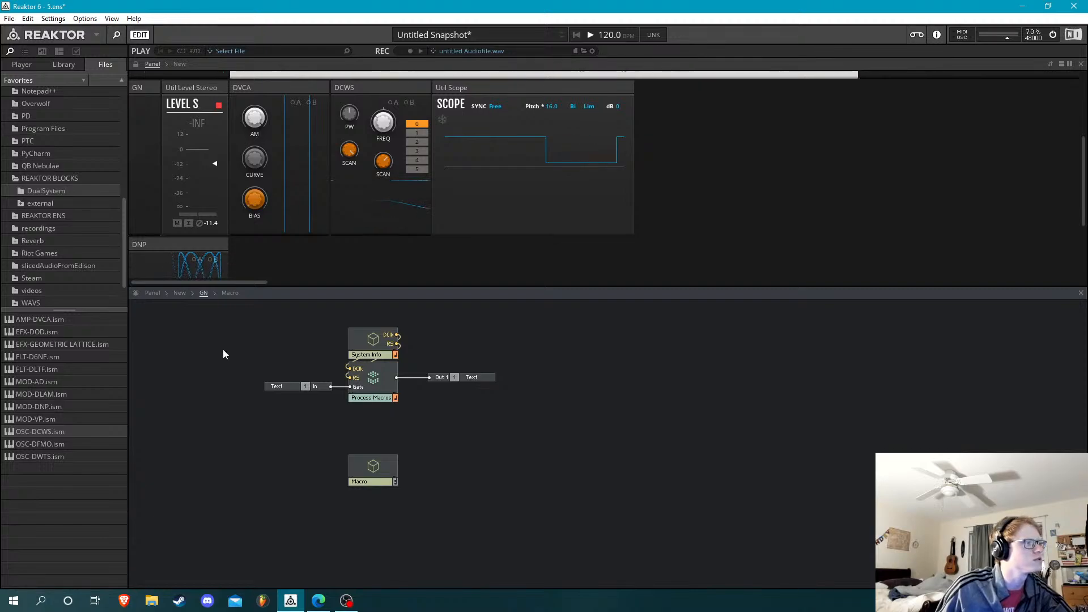
Insert an In port inside GN's Macro and place it below the Stacked Macro
double_click(372, 478)
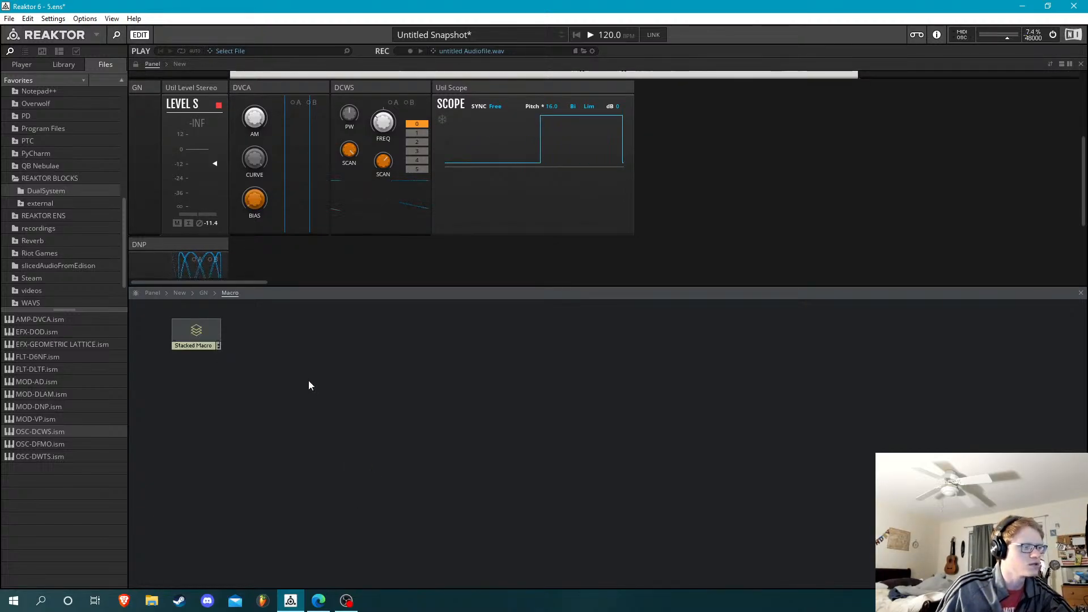
key(Return)
text(in)
key(Return)
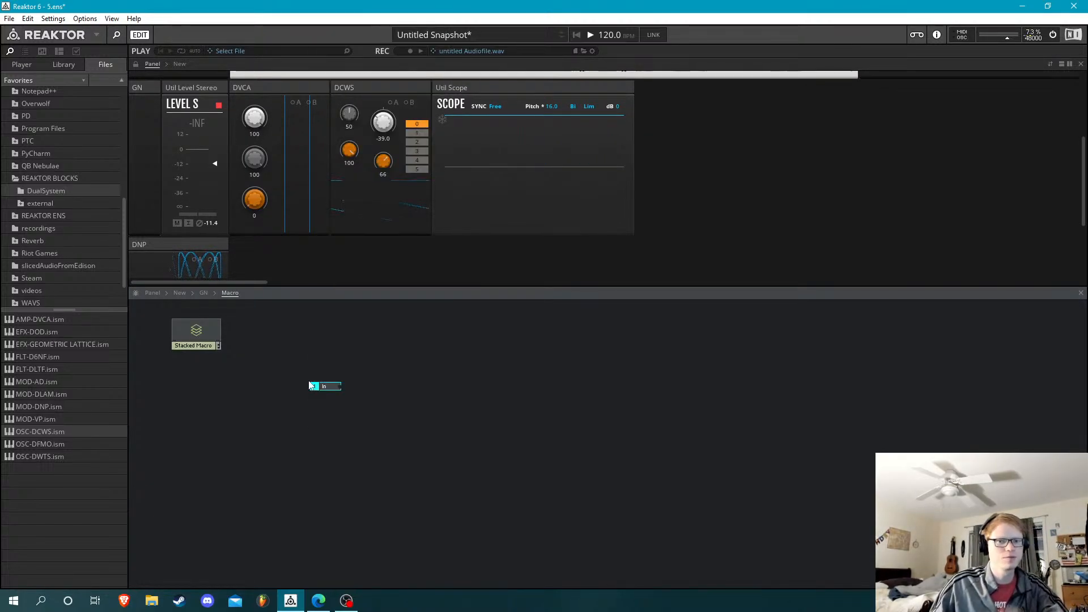
drag(338, 389, 252, 427)
click(318, 414)
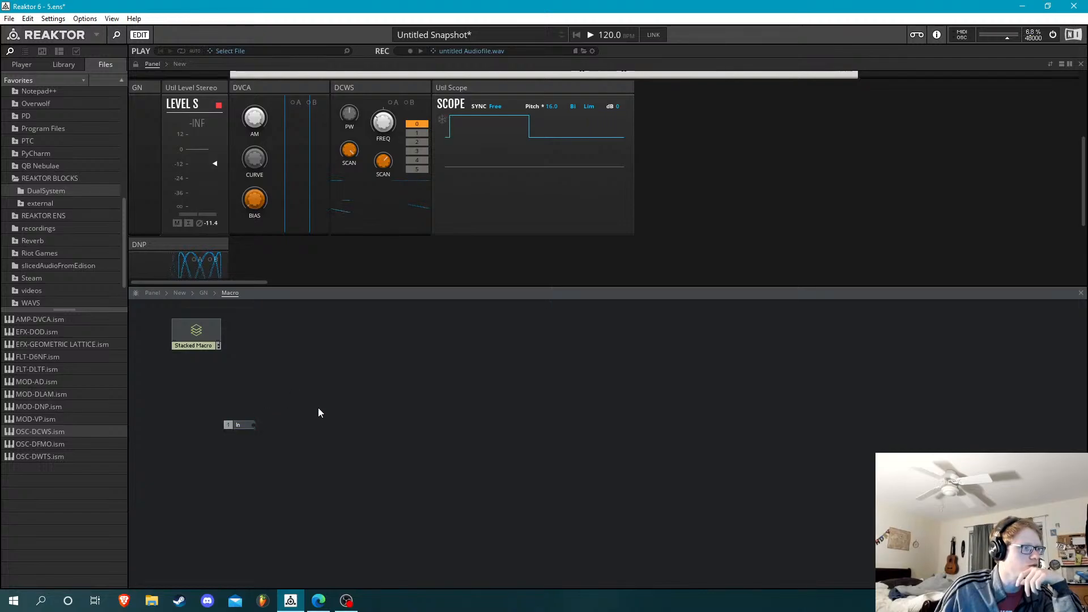
Insert an XY module beside the In port in GN's Macro and show its function properties
key(Return)
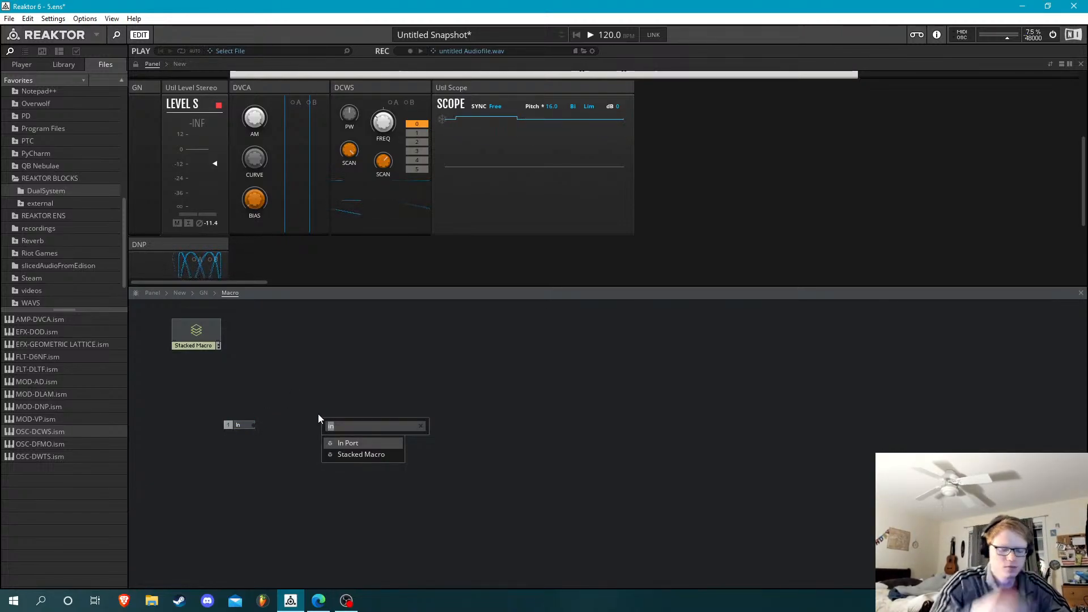
text(xy)
key(Return)
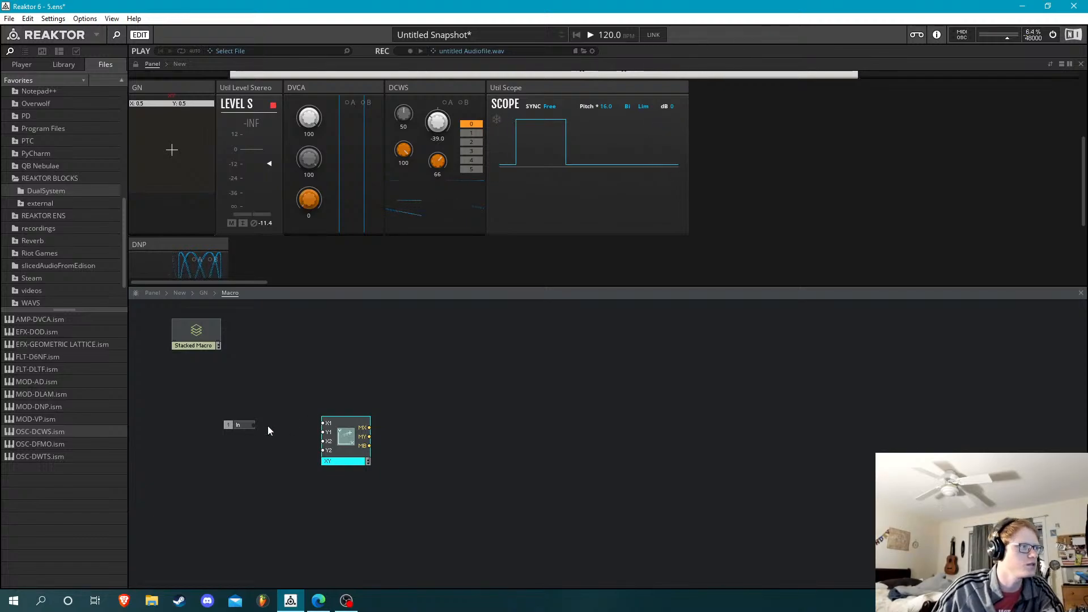
click(76, 51)
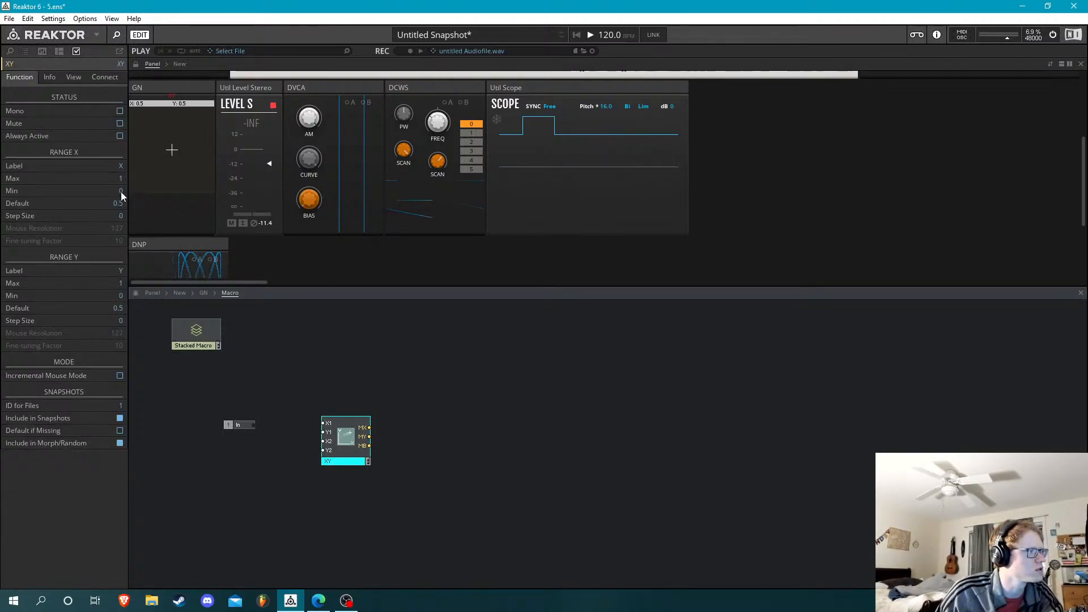
Add a new input port below Gate in GN's Process Macros cell and return to the GN structure
click(204, 292)
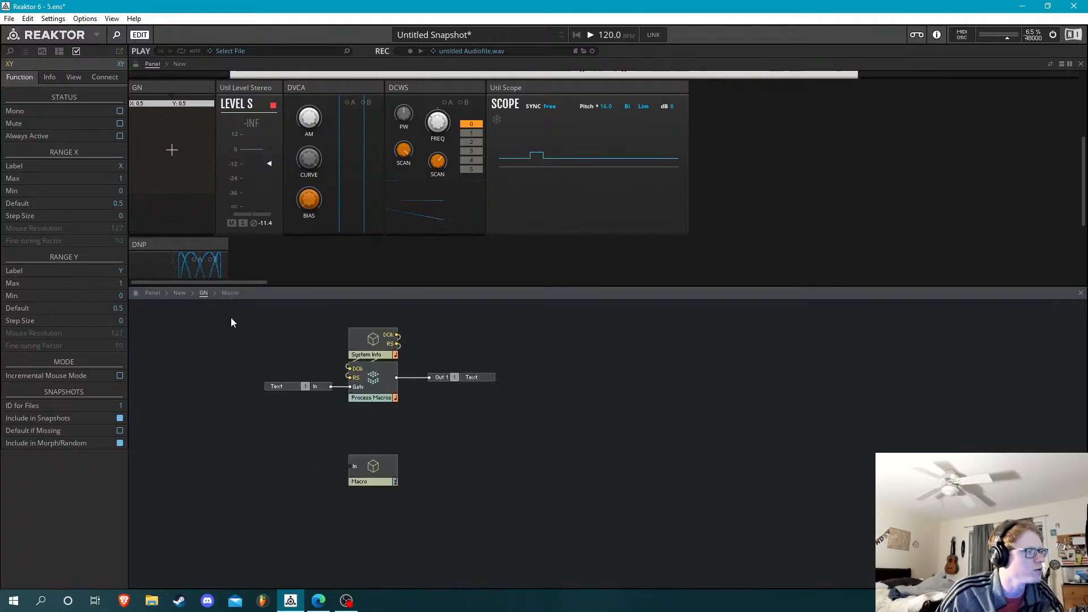
click(381, 378)
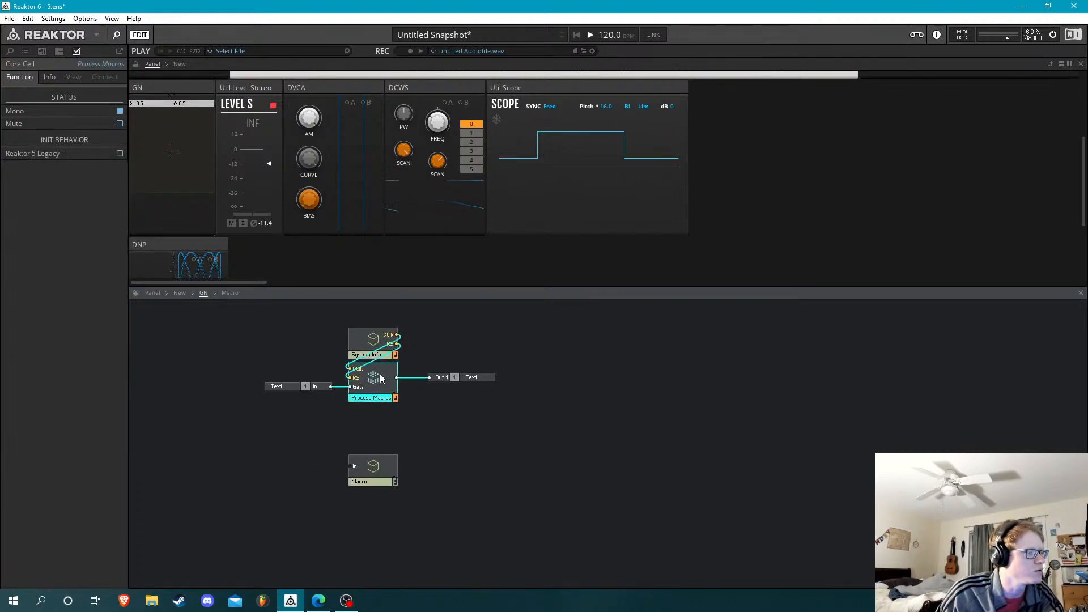
click(267, 340)
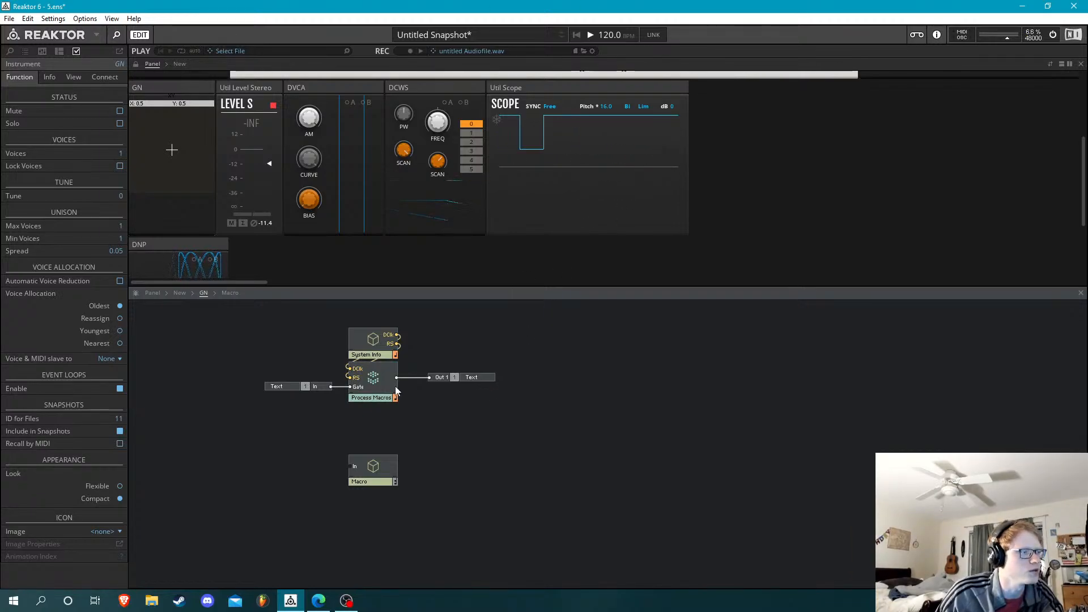
double_click(374, 385)
right_click(151, 382)
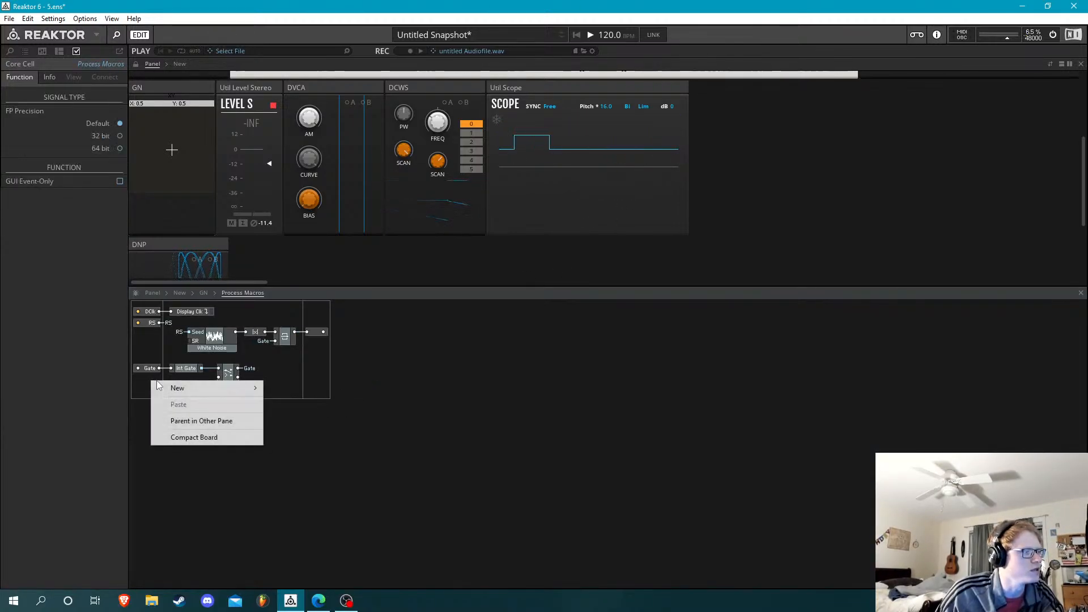
click(282, 389)
drag(156, 386, 153, 400)
click(203, 292)
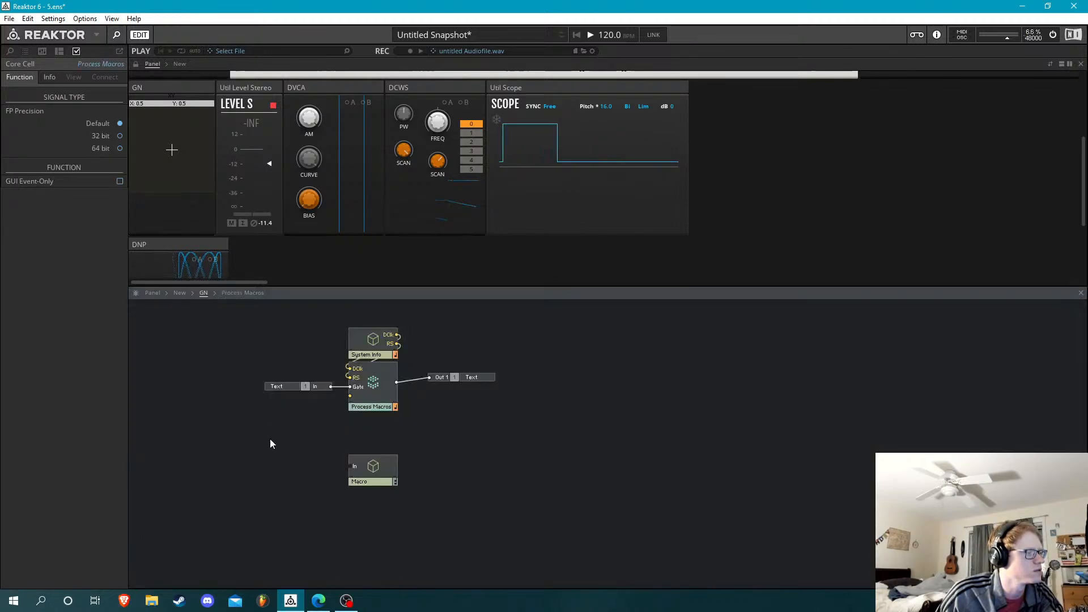
Insert an Out port inside GN's Macro, above the XY module
double_click(369, 465)
double_click(442, 360)
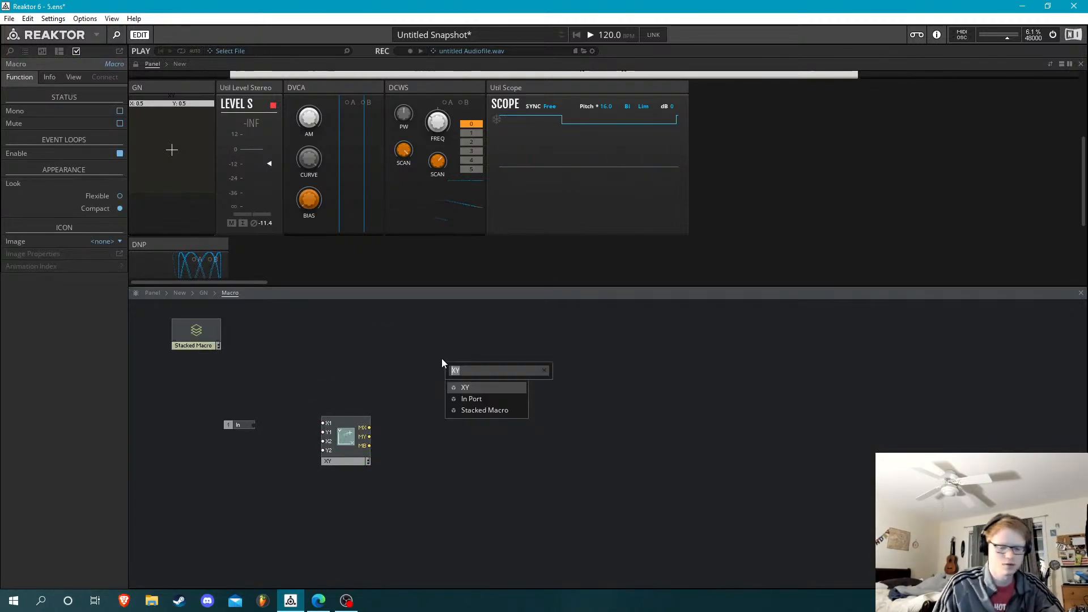
text(out)
key(Return)
click(425, 358)
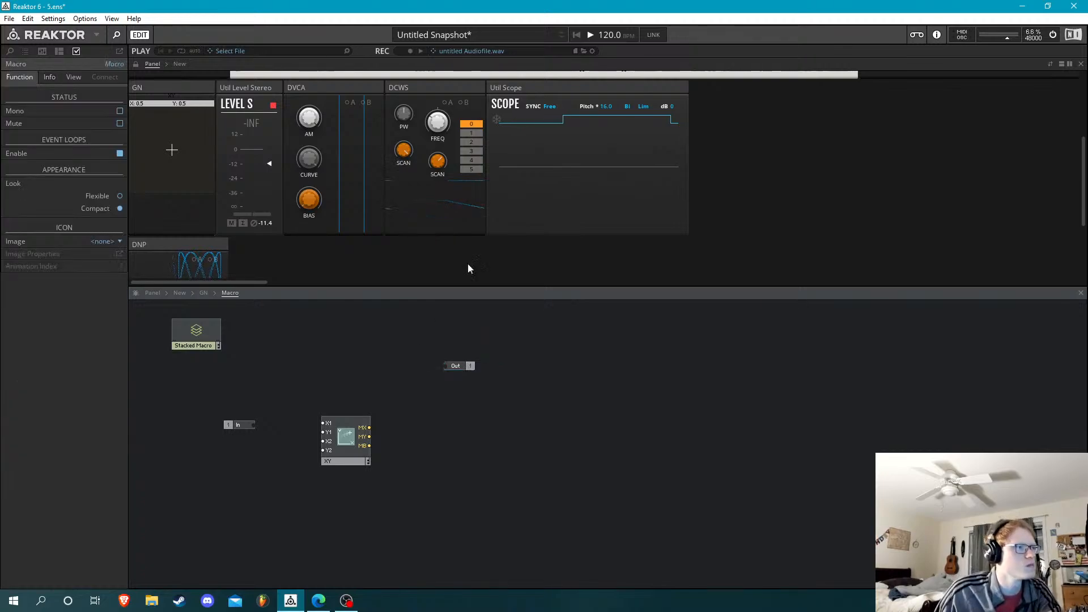
Return to the top-level New structure and move the GN block off DCWS, between DCWS and Util Scope
scroll(737, 208, up, 5)
scroll(726, 210, up, 2)
click(524, 113)
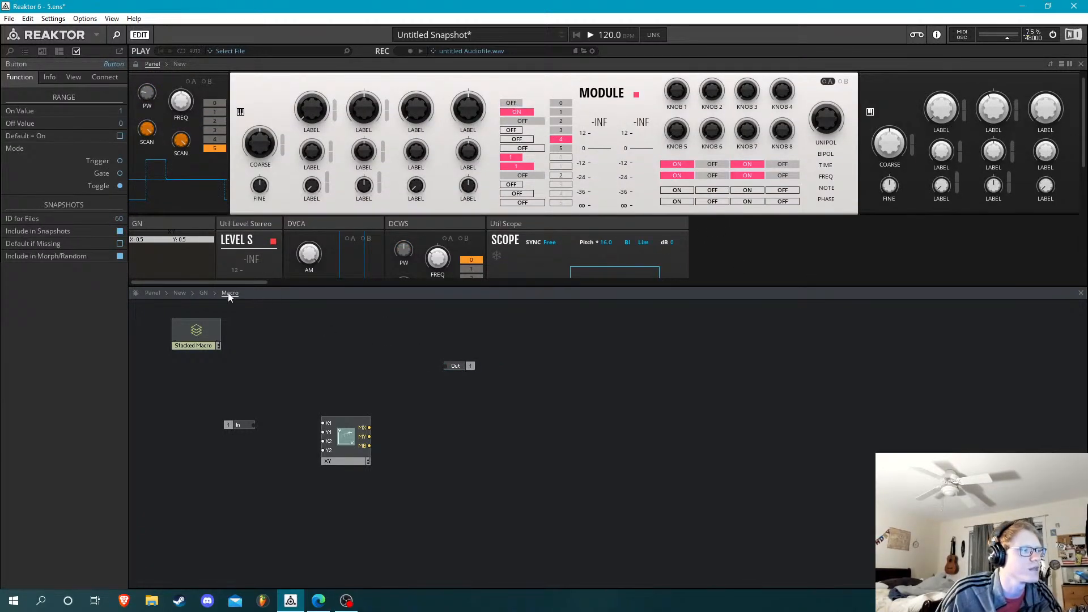
click(205, 293)
click(179, 293)
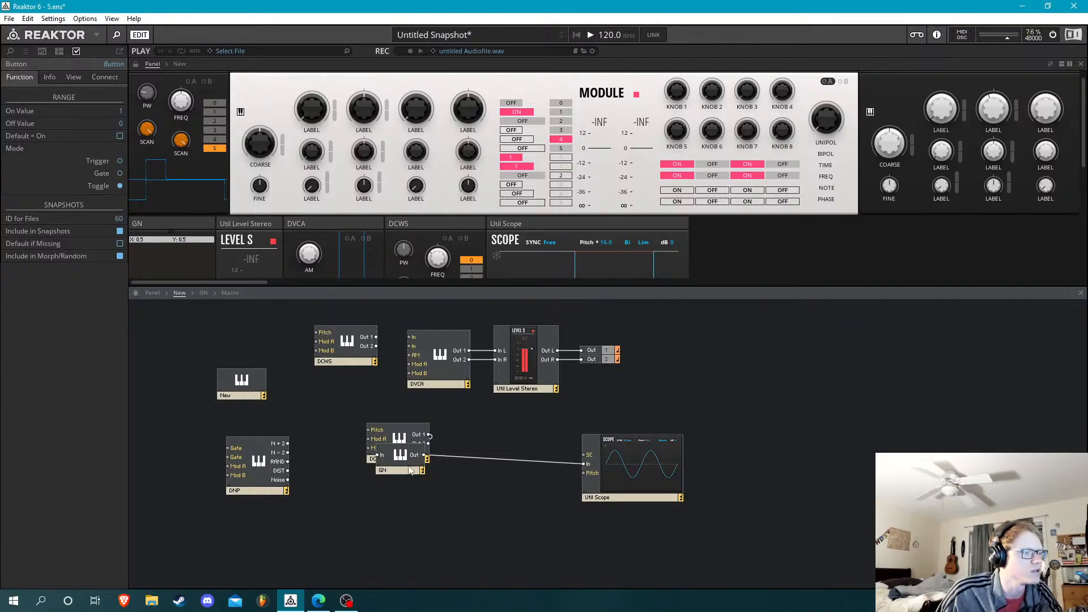
drag(410, 470, 510, 492)
click(403, 437)
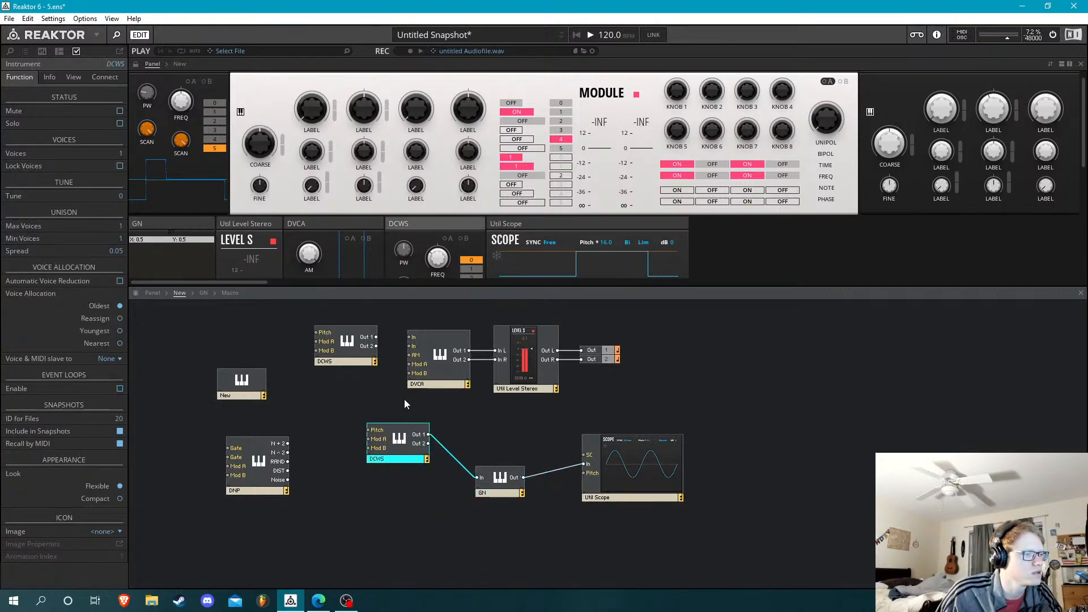
click(405, 403)
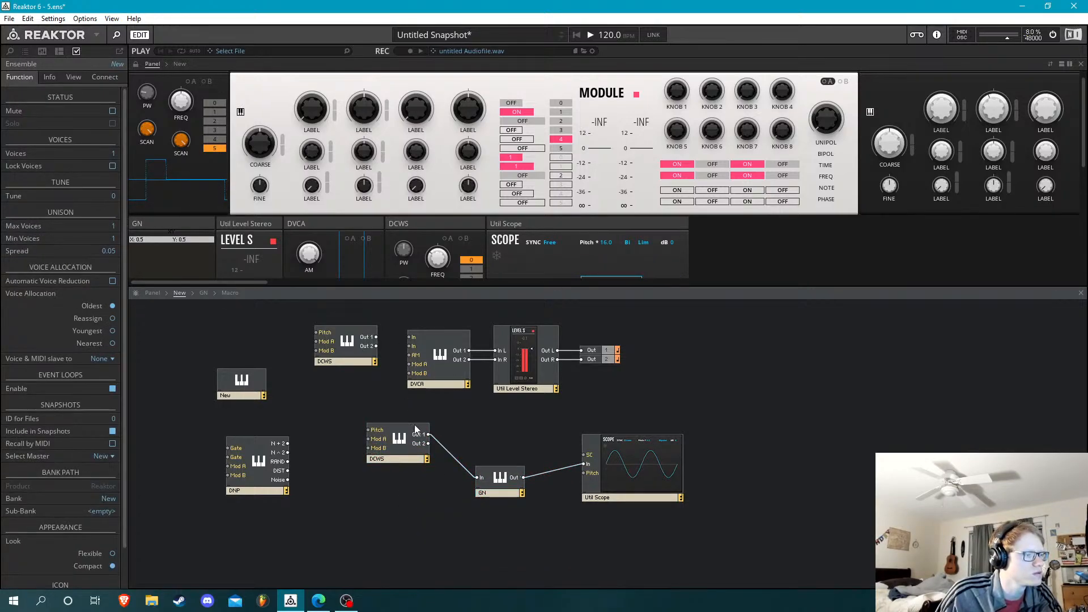
Copy Color Button L together with its constant 2 and Out port from DNP's Panel macro
double_click(267, 460)
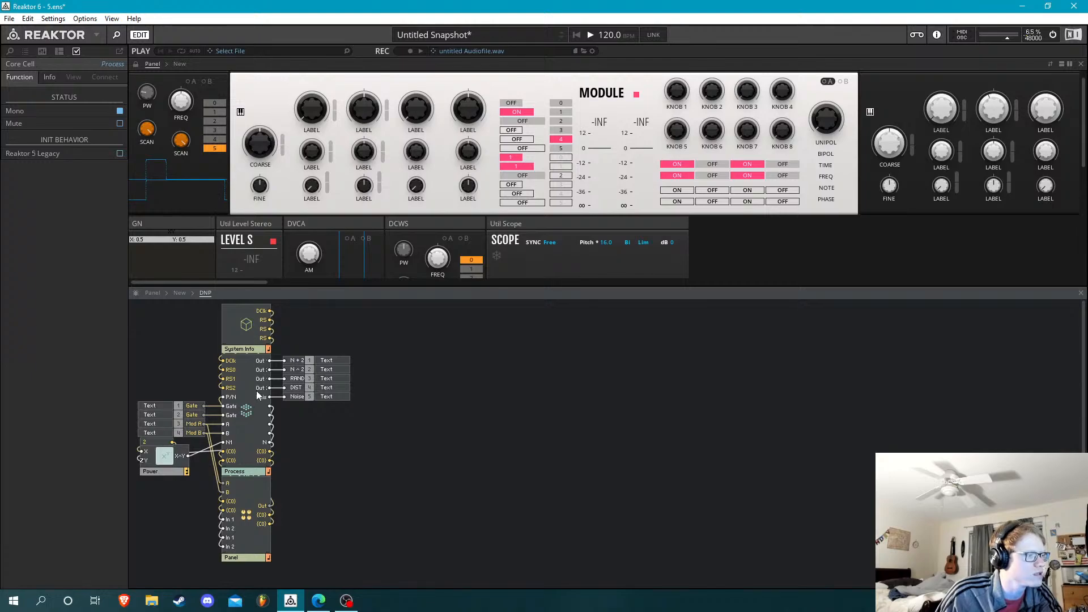
double_click(252, 498)
drag(386, 471, 213, 509)
right_click(287, 491)
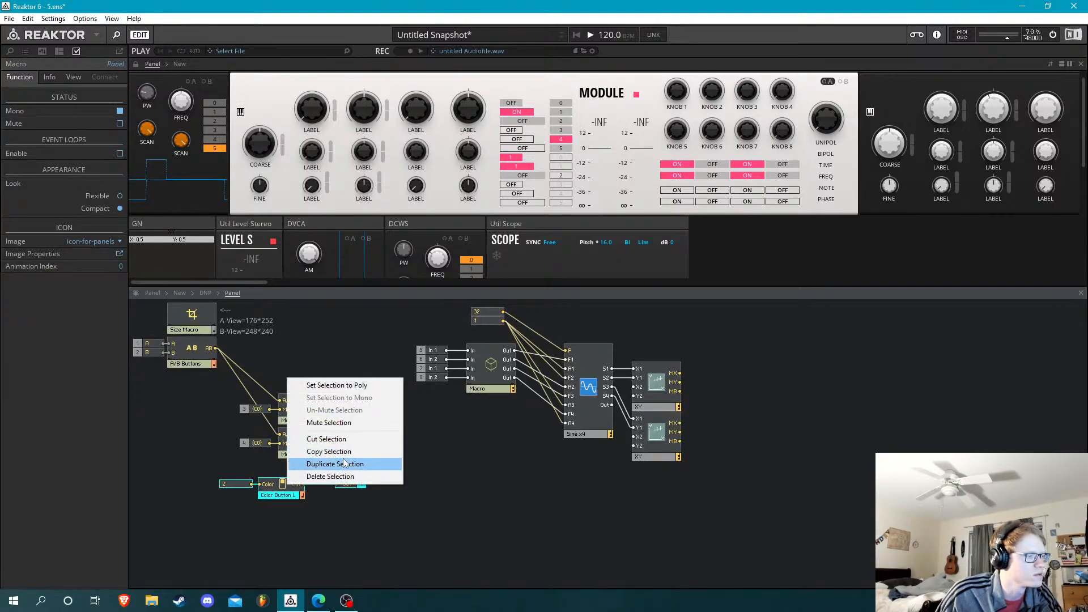
click(329, 451)
Paste the copied Color Button L, constant and Out port into GN's Macro, beside the XY module
click(180, 292)
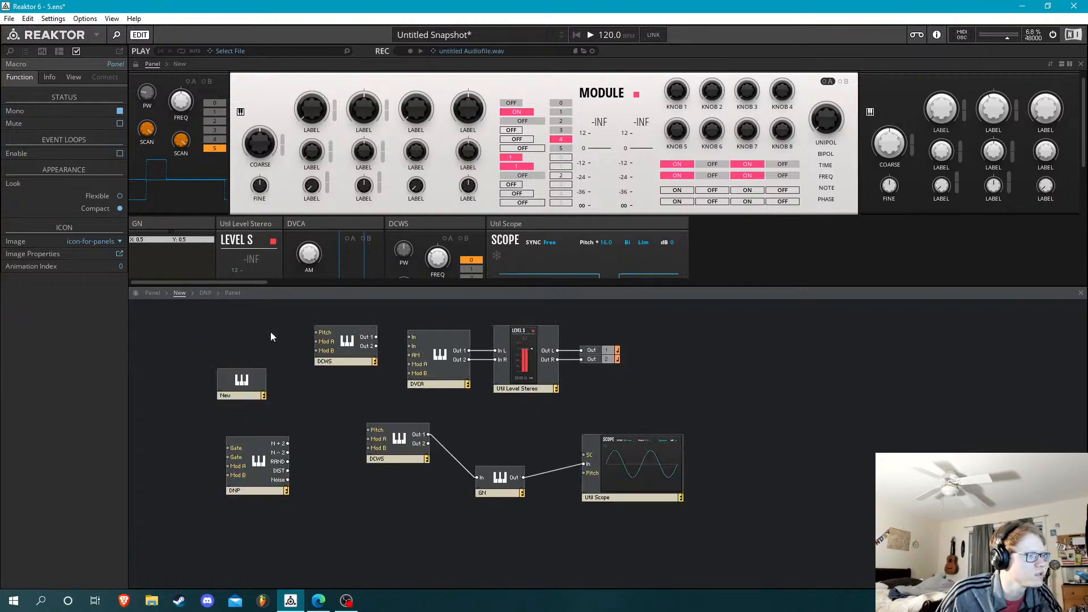
double_click(503, 482)
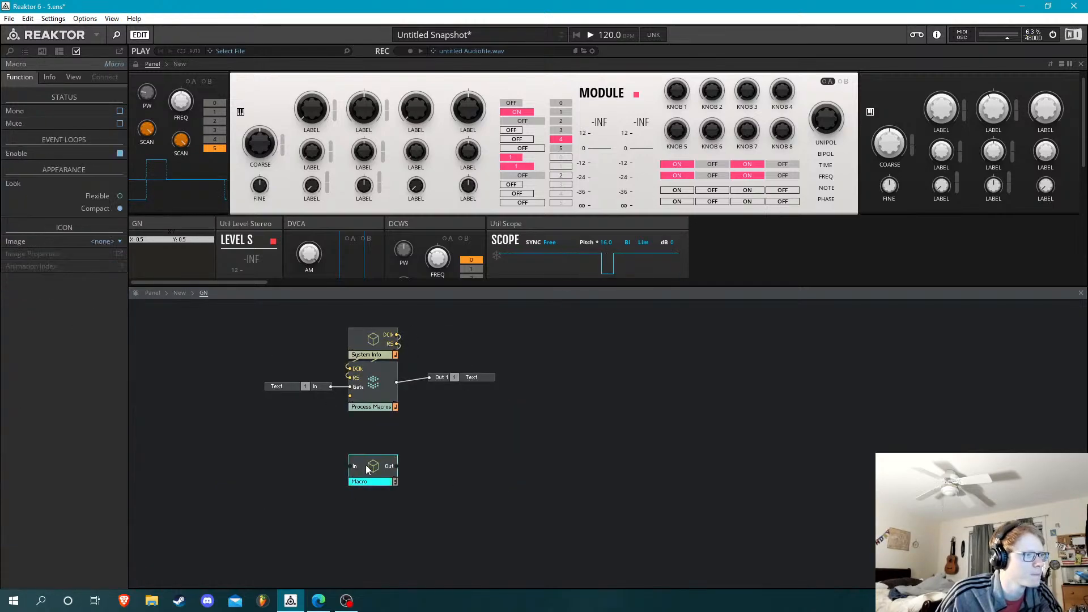
double_click(365, 478)
scroll(397, 206, down, 5)
right_click(419, 448)
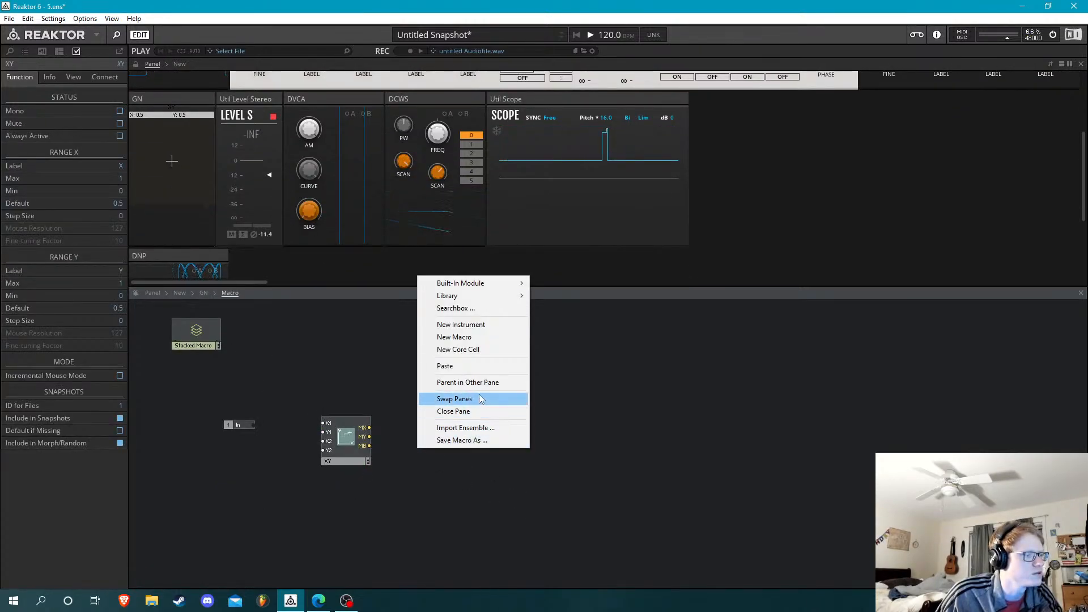
click(445, 366)
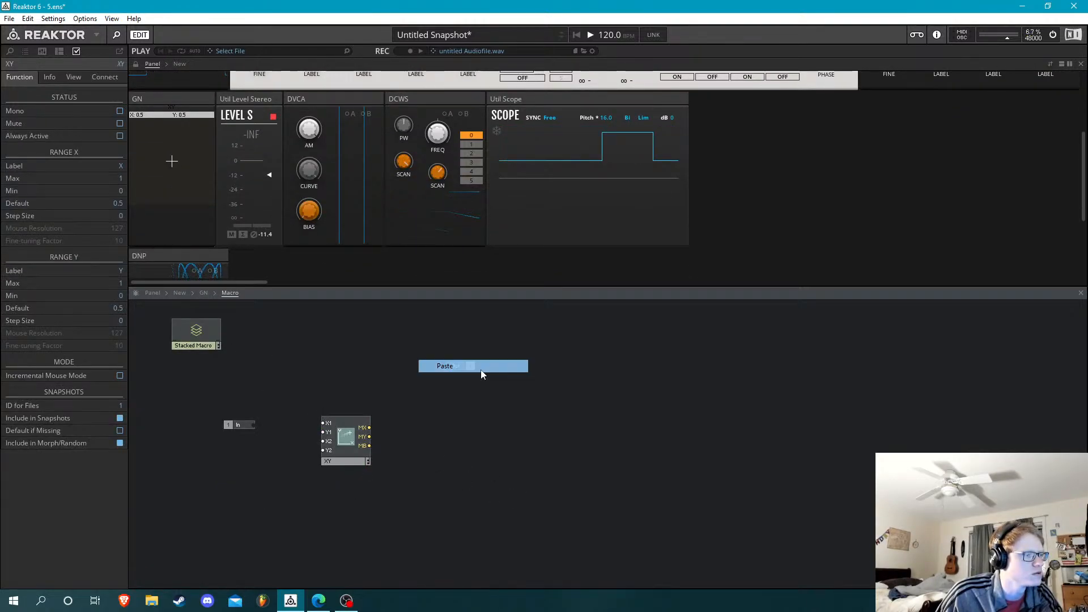
Set the XY display's cursor size to None and its layer to 0 for the AB view
click(178, 139)
click(74, 77)
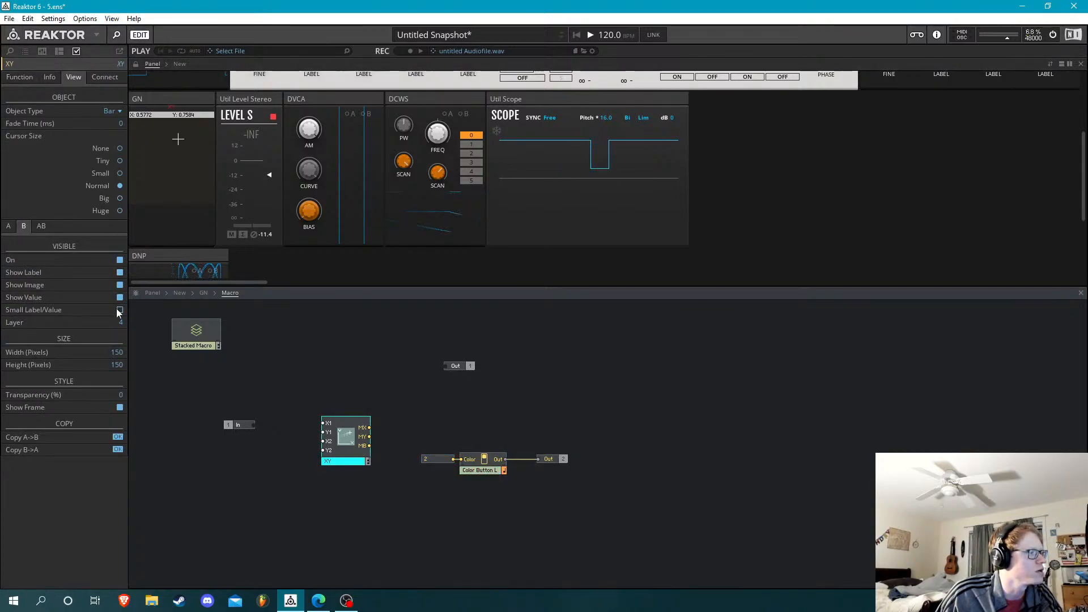
drag(120, 321, 110, 289)
click(120, 149)
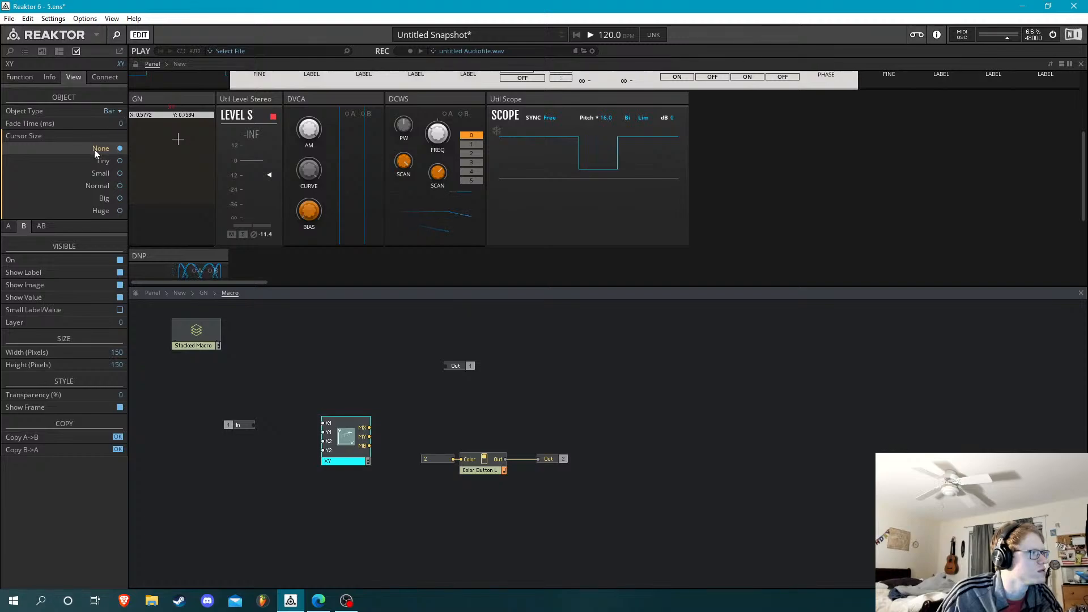
click(116, 321)
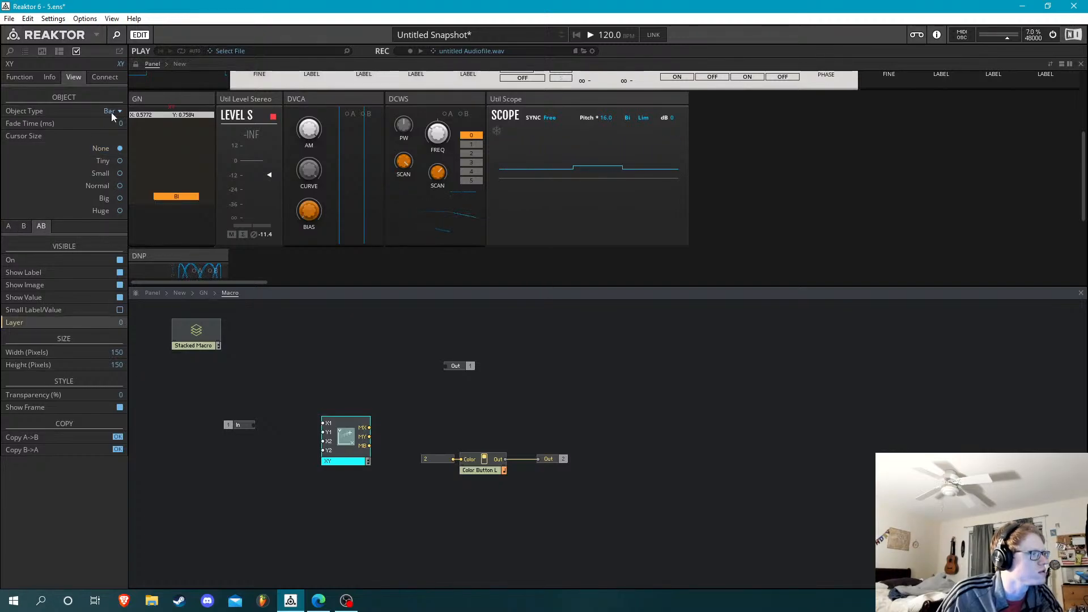
click(162, 132)
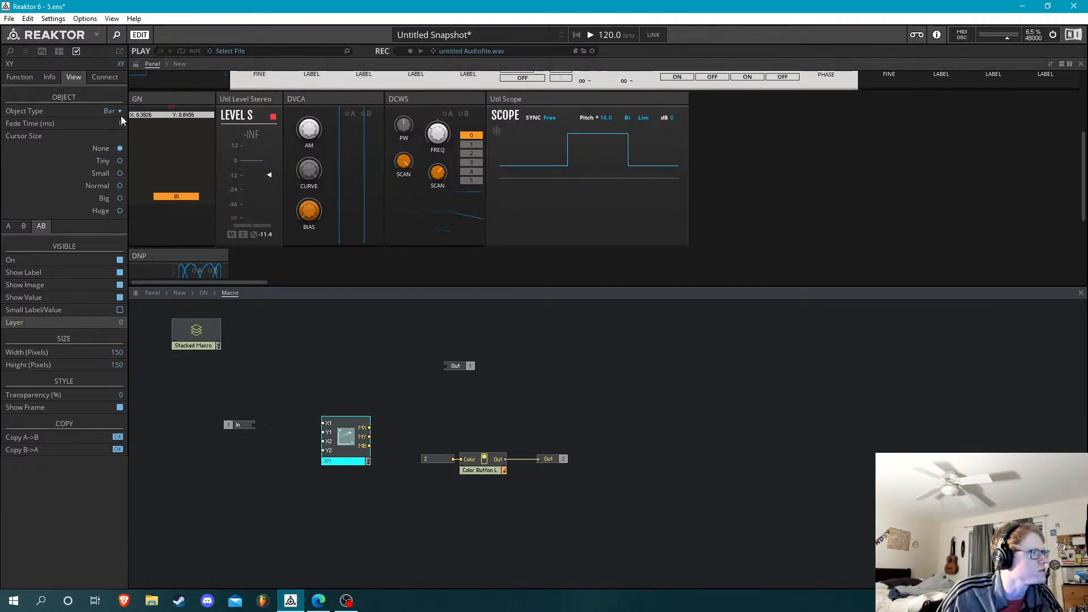
Hide the XY display's value and label and reduce its width to 56 pixels
click(119, 297)
click(119, 273)
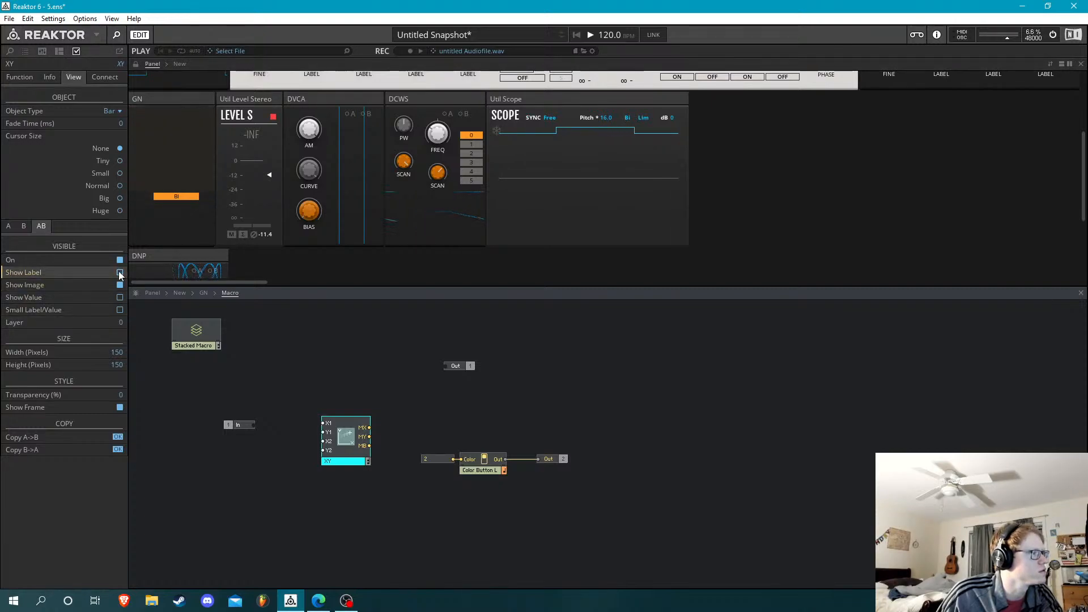
click(120, 363)
drag(120, 366, 133, 487)
drag(150, 567, 117, 377)
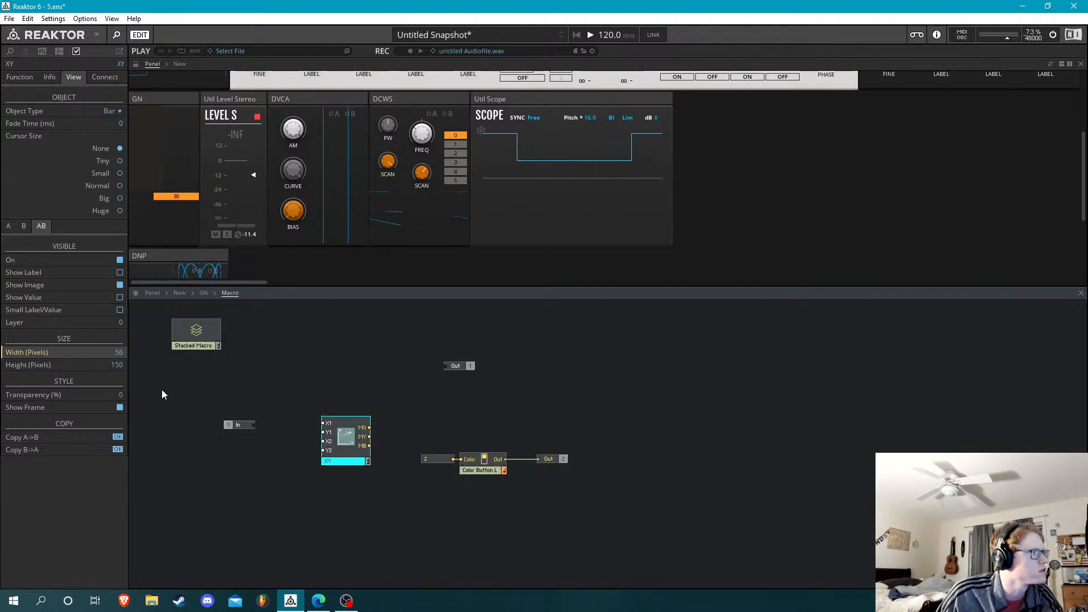
Copy the Color Button S macro from the Light on Dark instrument inside the New instrument
click(481, 464)
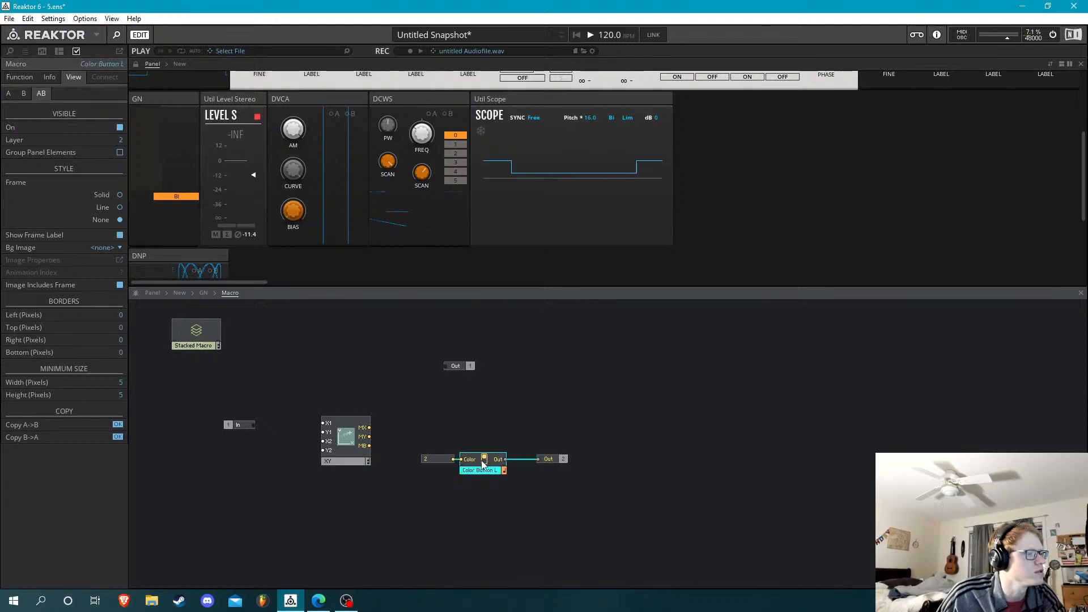
click(161, 292)
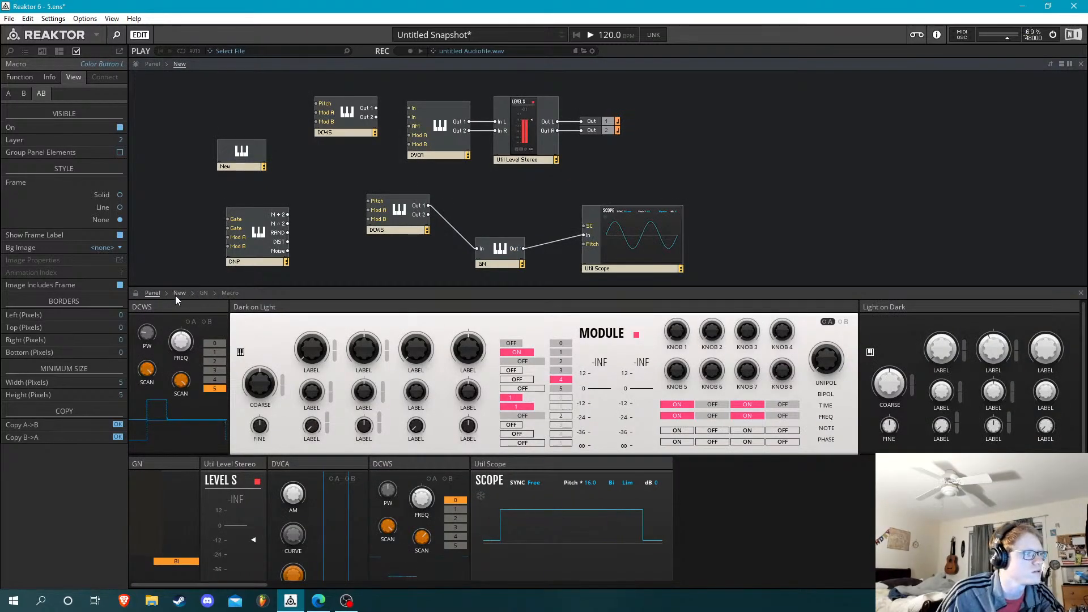
click(178, 293)
click(152, 62)
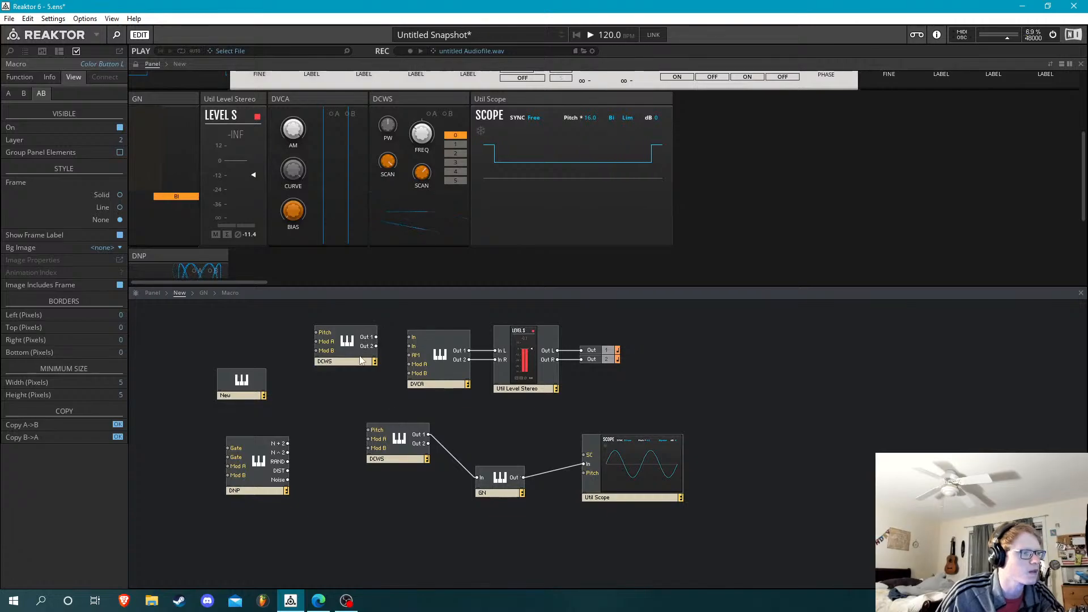
click(244, 385)
double_click(244, 386)
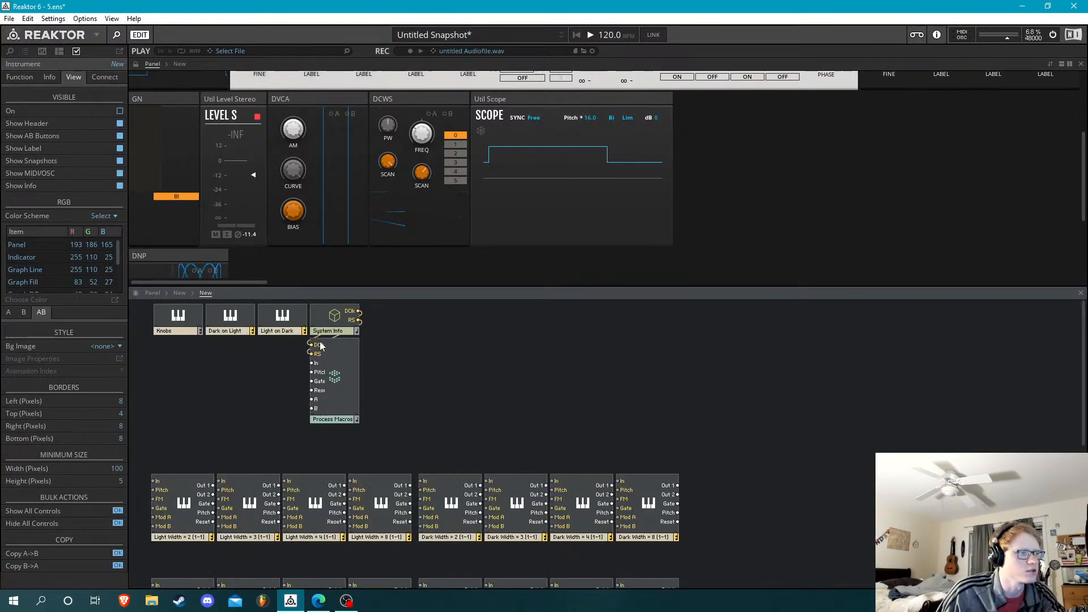
double_click(291, 324)
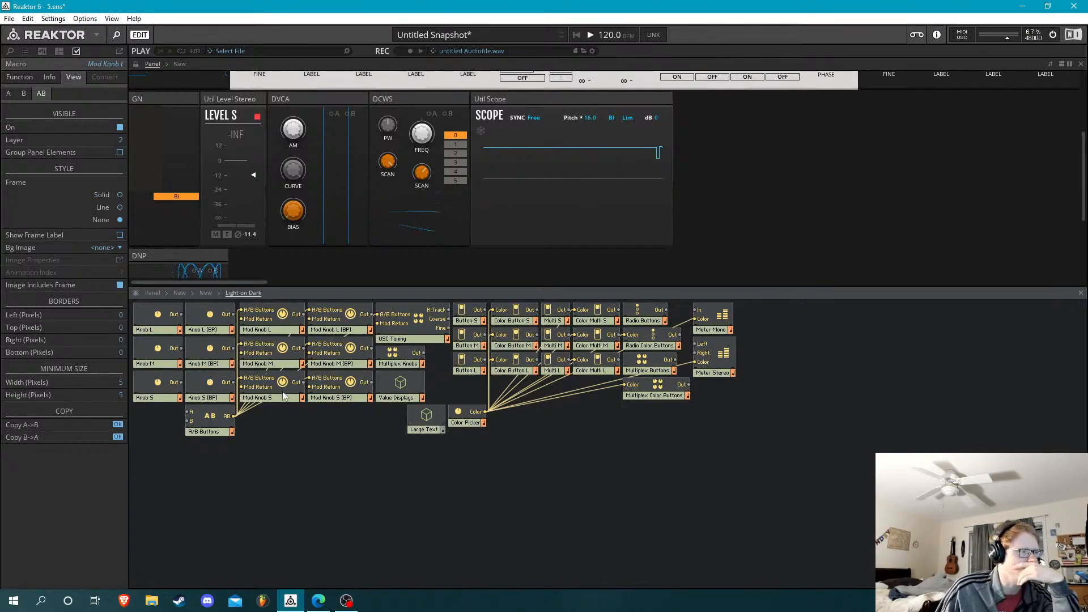
right_click(517, 363)
click(492, 449)
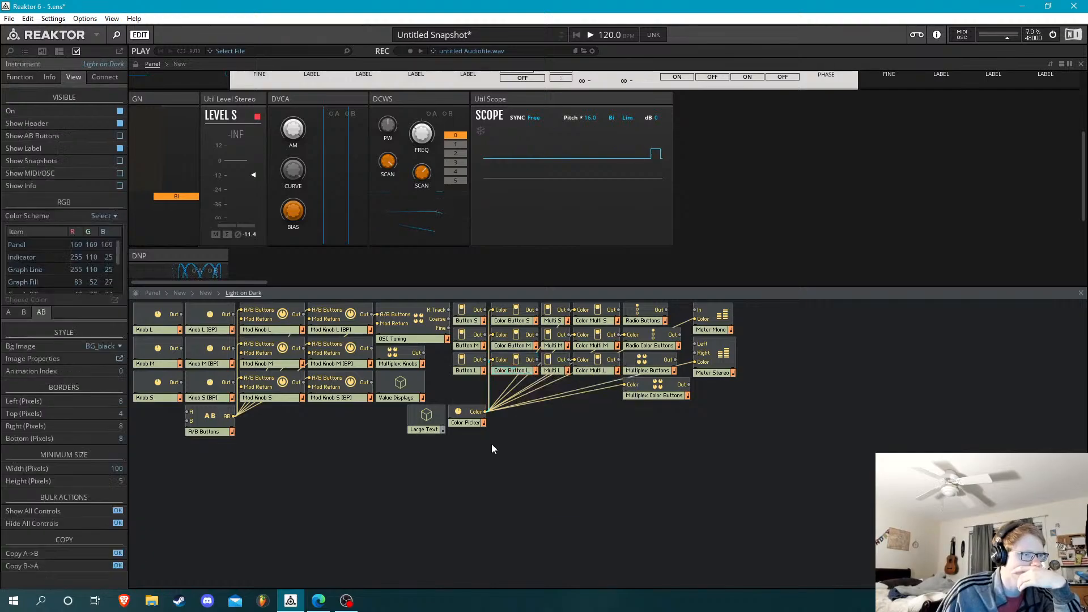
click(517, 317)
right_click(522, 321)
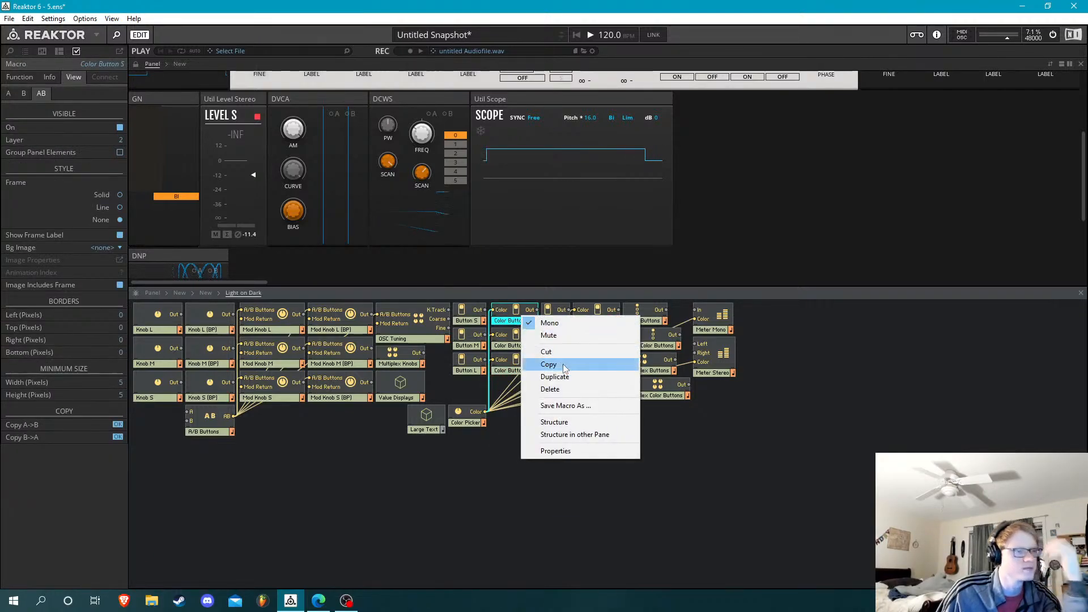
Paste Color Button S into GN's Macro, above Color Button L
click(175, 293)
click(205, 293)
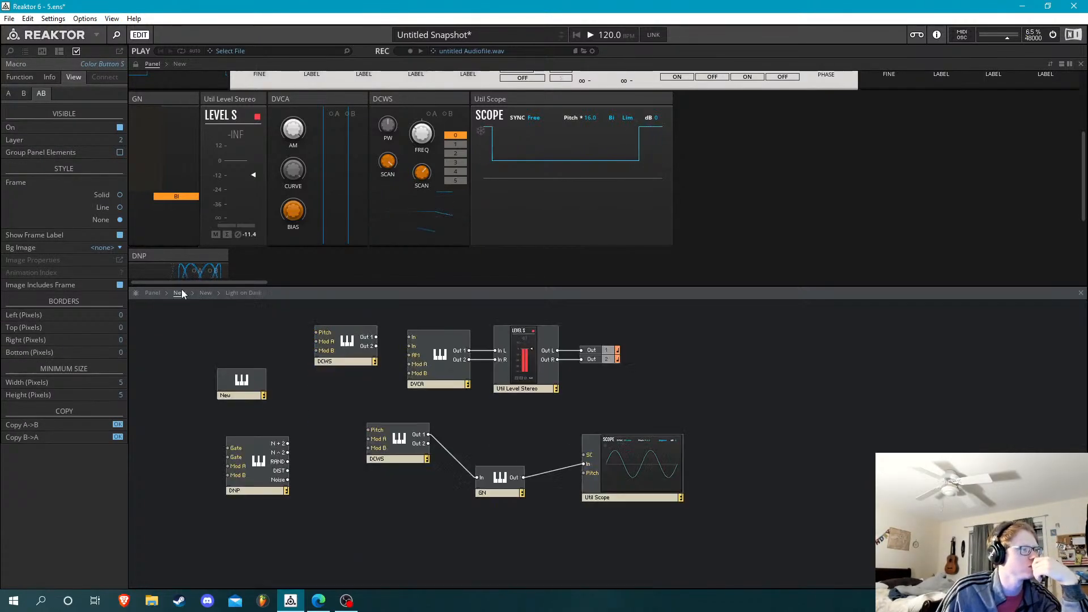
double_click(498, 475)
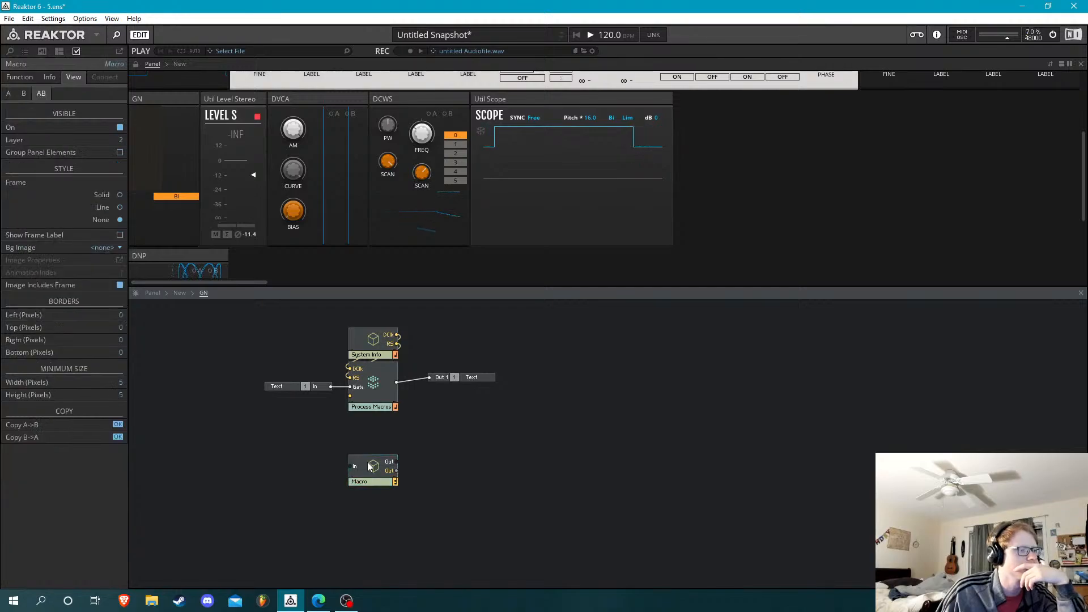
double_click(357, 475)
right_click(441, 409)
click(489, 496)
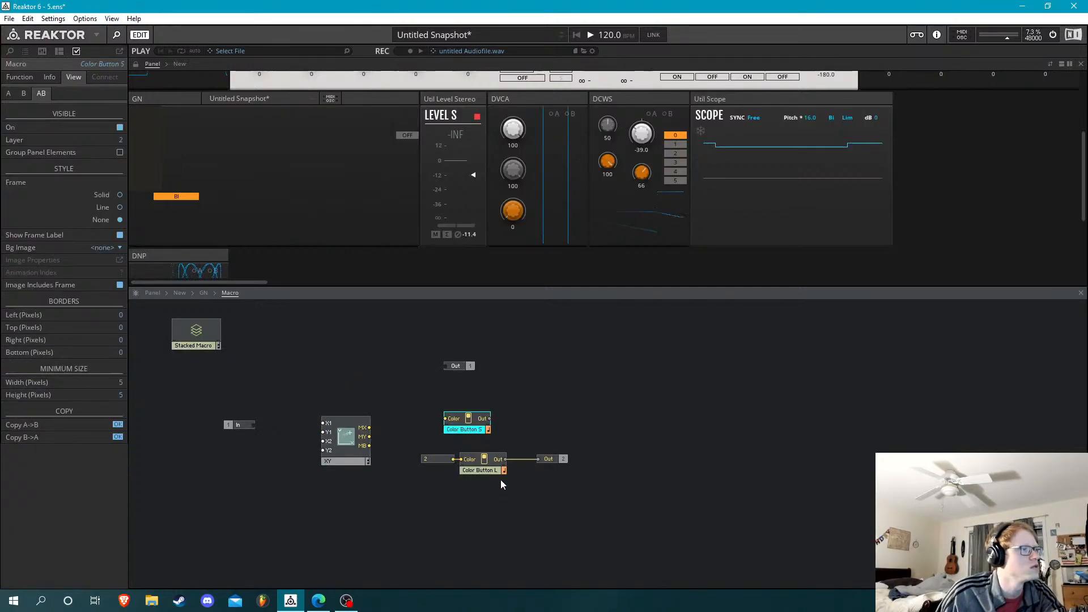
Replace Color Button L with Color Button S, wired between the constant 2 and the second Out port
click(492, 470)
key(Delete)
drag(489, 420, 478, 482)
key(Down)
key(Down)
key(Down)
key(Down)
key(Down)
key(Up)
click(513, 404)
click(395, 355)
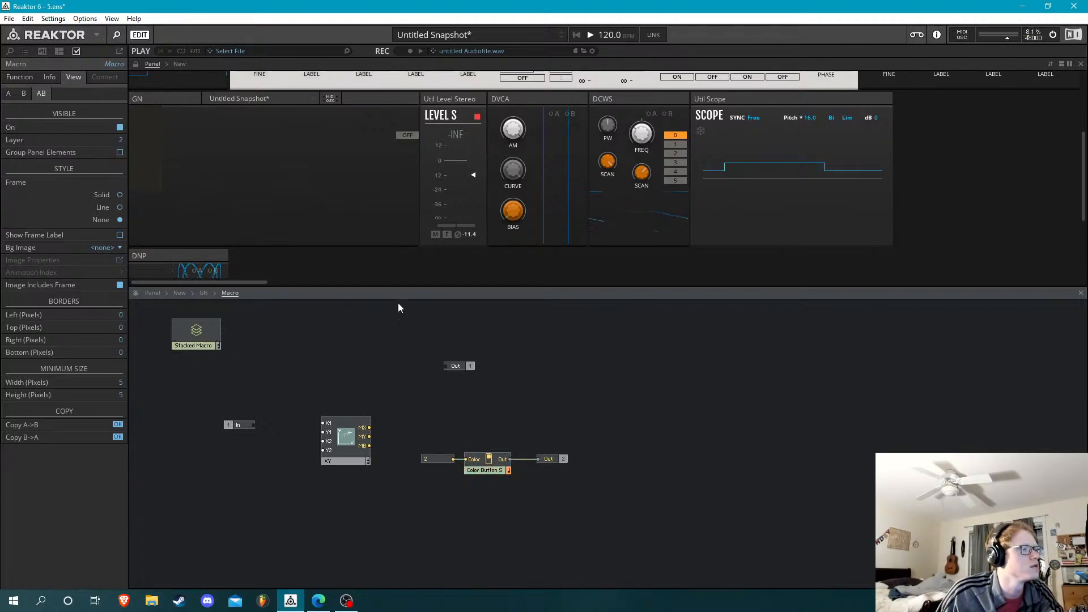
Unlock the panel layout and nudge Color Button S left until it sits near GN's left edge, narrowing the block
click(494, 466)
click(136, 65)
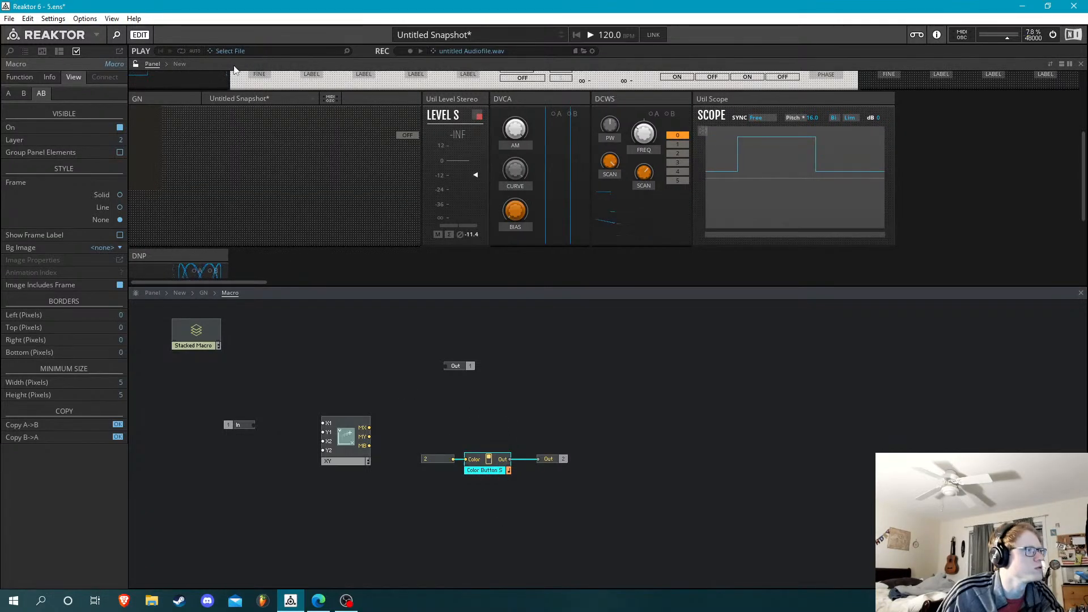
key(Left)
key(Left)
key(Left)
key(Left)
key(Left)
key(Left)
key(Left)
key(Left)
key(Left)
key(Left)
key(Left)
key(Left)
key(Left)
key(Left)
key(Left)
key(Left)
key(Left)
key(Left)
key(Left)
key(Left)
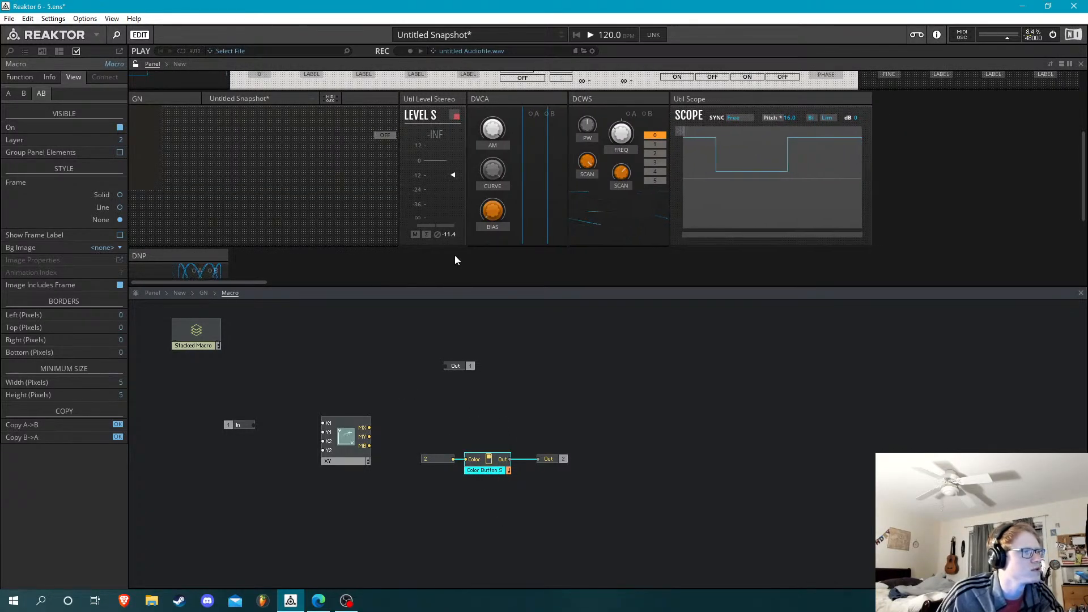
key(Left)
key(Left)
key(Left)
key(Left)
key(Left)
key(Left)
key(Left)
key(Left)
key(Left)
key(Left)
key(Left)
key(Left)
key(Left)
key(Left)
key(Left)
key(Left)
key(Left)
key(Left)
key(Left)
key(Left)
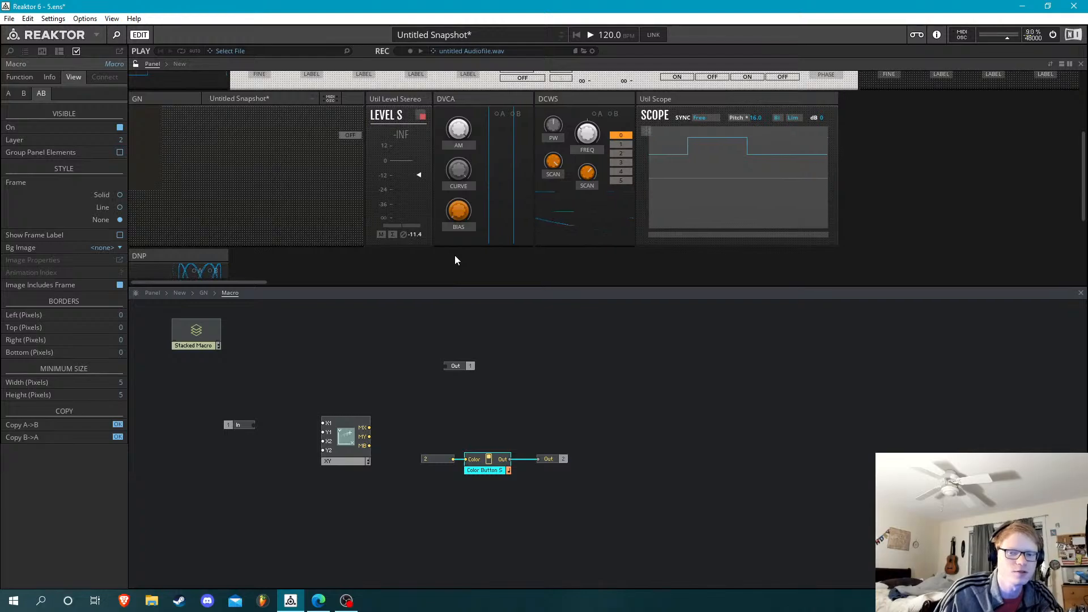
key(Left)
key(Left)
key(Left)
key(Left)
key(Left)
key(Left)
key(Left)
key(Left)
key(Left)
key(Left)
key(Left)
key(Left)
key(Left)
key(Left)
key(Left)
key(Left)
key(Left)
key(Left)
key(Left)
key(Left)
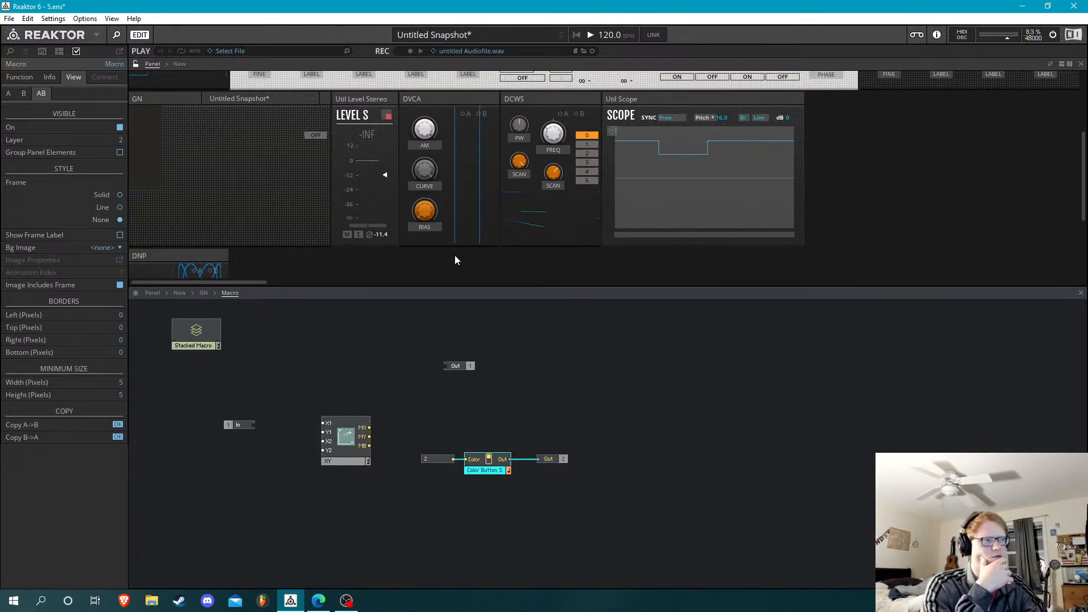
key(Left)
key(Left)
key(Left)
key(Left)
key(Left)
key(Left)
key(Left)
key(Left)
key(Left)
key(Left)
key(Left)
key(Left)
key(Left)
key(Left)
key(Left)
key(Left)
key(Left)
key(Left)
key(Left)
key(Left)
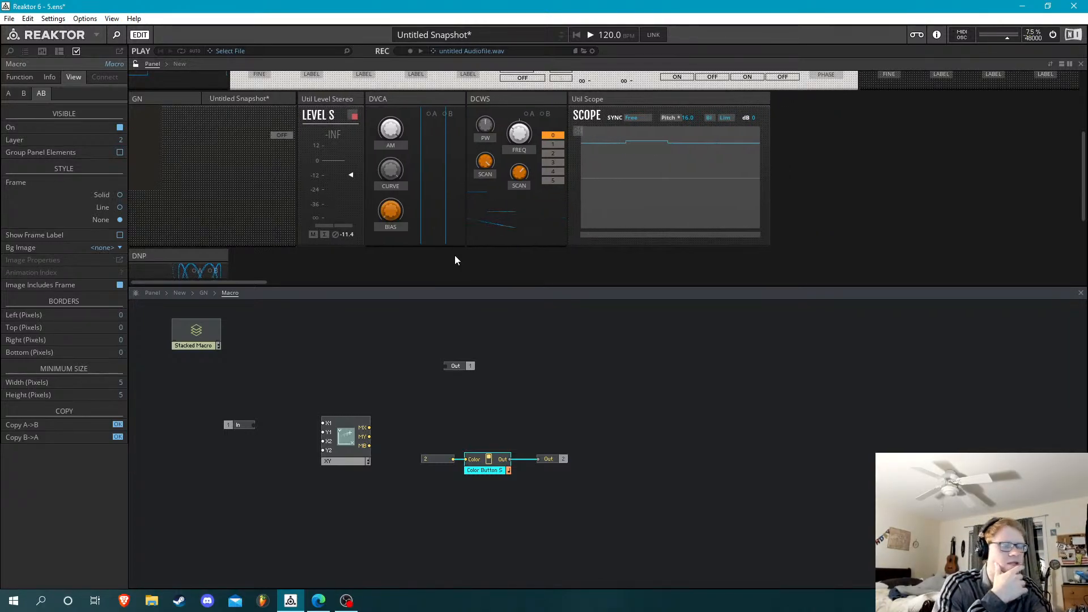
key(Left)
key(Left)
key(Left)
key(Left)
key(Left)
key(Left)
key(Left)
key(Left)
key(Left)
key(Left)
key(Left)
key(Left)
key(Left)
key(Left)
key(Left)
key(Left)
key(Left)
key(Left)
key(Left)
key(Left)
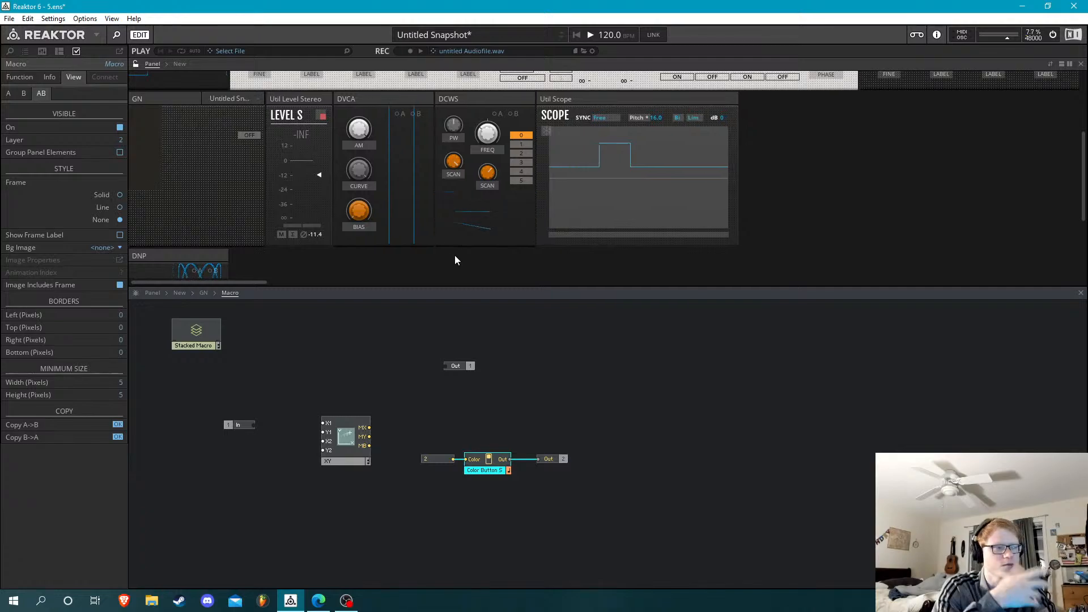
key(Left)
key(Left)
key(Left)
key(Left)
key(Left)
key(Left)
key(Left)
key(Left)
key(Left)
key(Left)
key(Left)
key(Left)
key(Left)
key(Left)
key(Left)
key(Left)
key(Left)
key(Left)
key(Left)
key(Left)
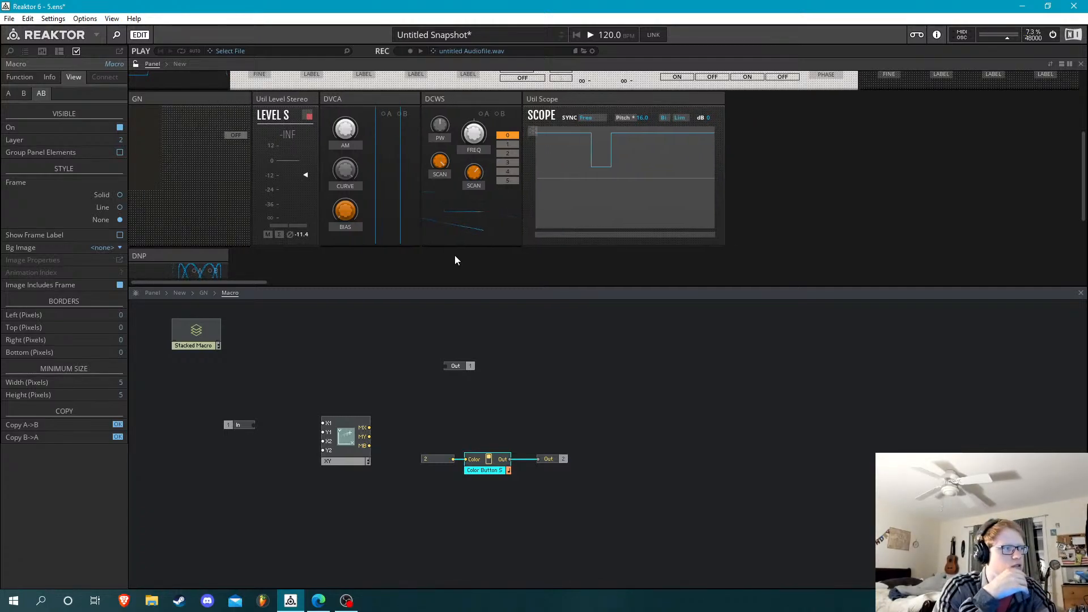
key(Left)
key(Left)
key(Left)
key(Left)
key(Left)
key(Left)
key(Left)
key(Left)
key(Left)
key(Left)
key(Left)
key(Left)
key(Left)
key(Left)
key(Left)
key(Left)
key(Left)
key(Left)
key(Left)
key(Left)
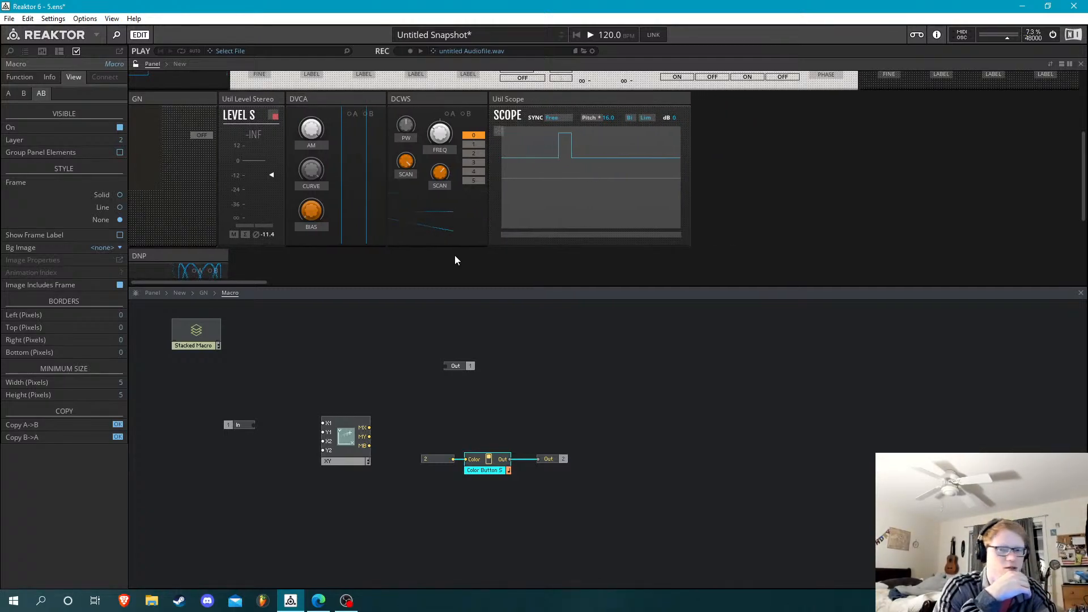
key(Left)
key(Left)
key(Left)
key(Left)
key(Left)
key(Left)
key(Left)
key(Left)
key(Left)
key(Left)
key(Left)
key(Left)
key(Left)
key(Left)
key(Left)
key(Left)
key(Left)
key(Left)
key(Left)
key(Left)
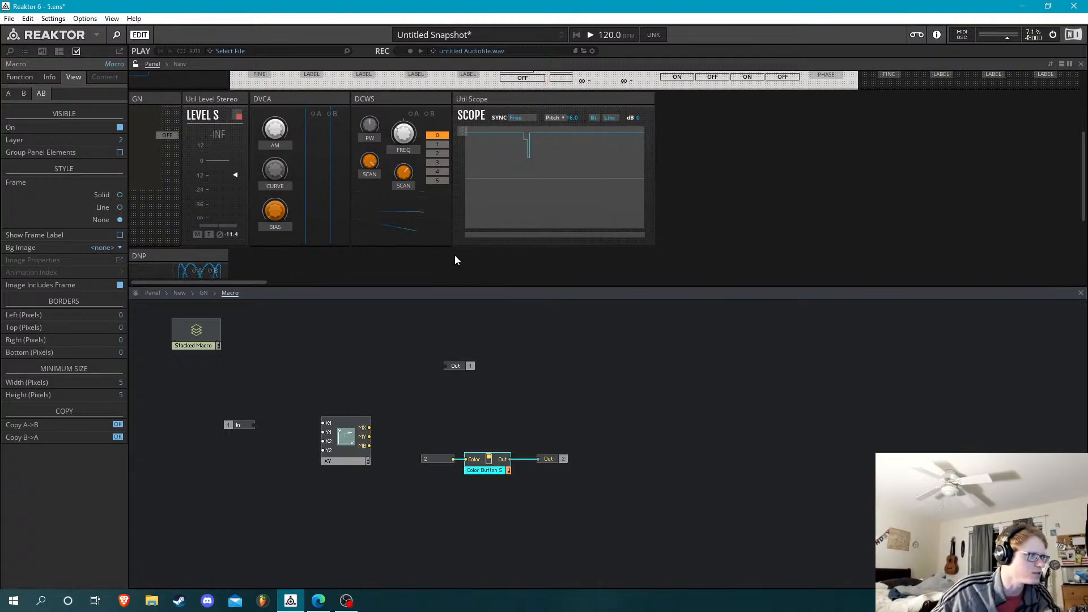
key(Left)
key(Left)
key(Left)
key(Left)
key(Left)
key(Left)
key(Left)
key(Left)
key(Left)
key(Left)
key(Left)
key(Left)
key(Left)
key(Left)
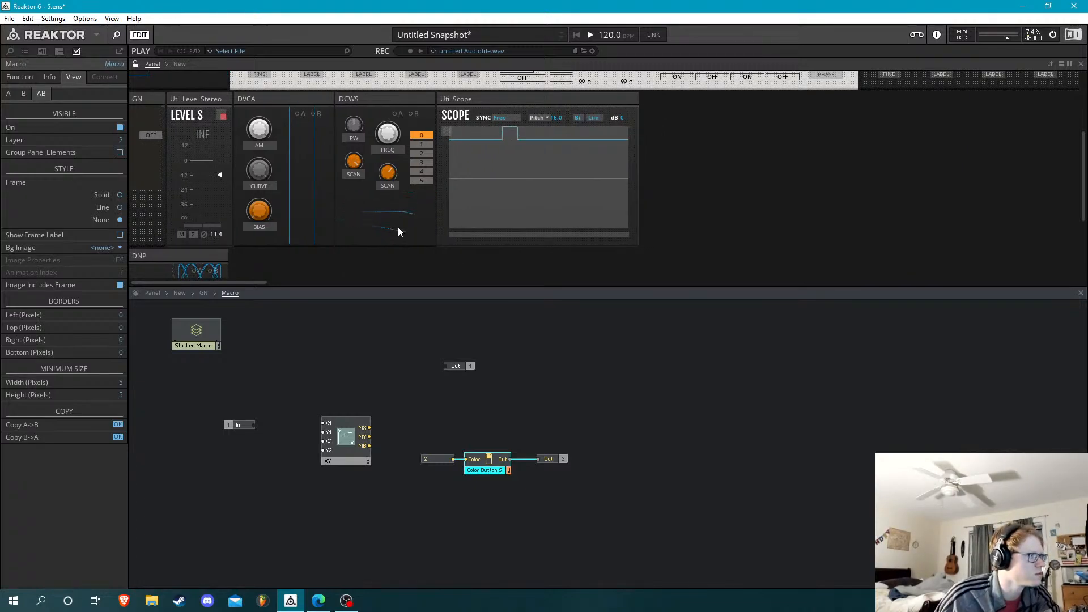
key(Left)
key(Left)
key(Left)
key(Left)
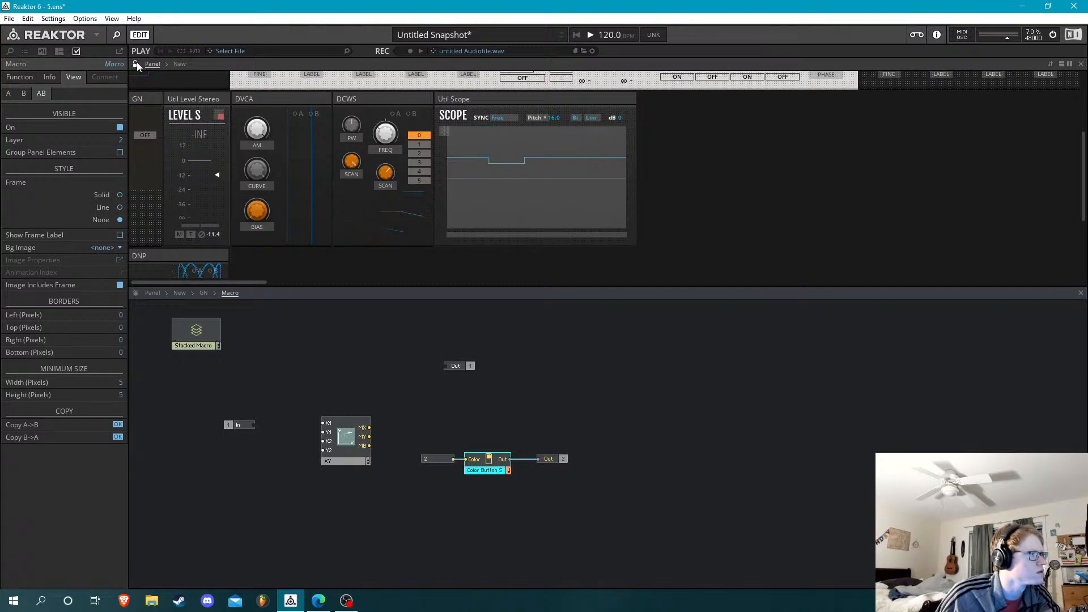
Reduce the XY display's width to 50 pixels
scroll(276, 202, up, 2)
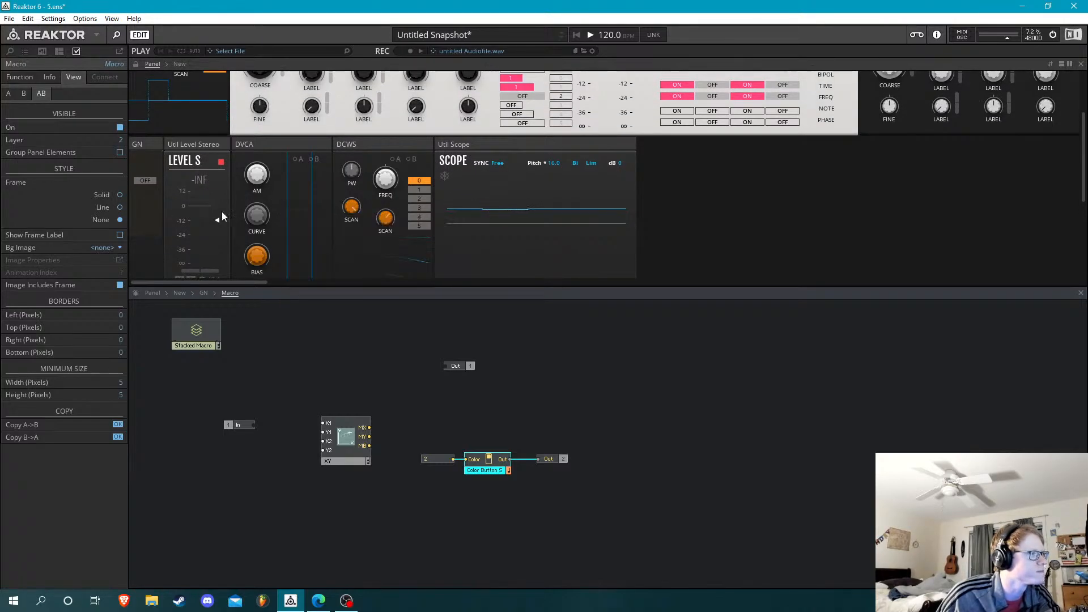
click(146, 181)
click(352, 445)
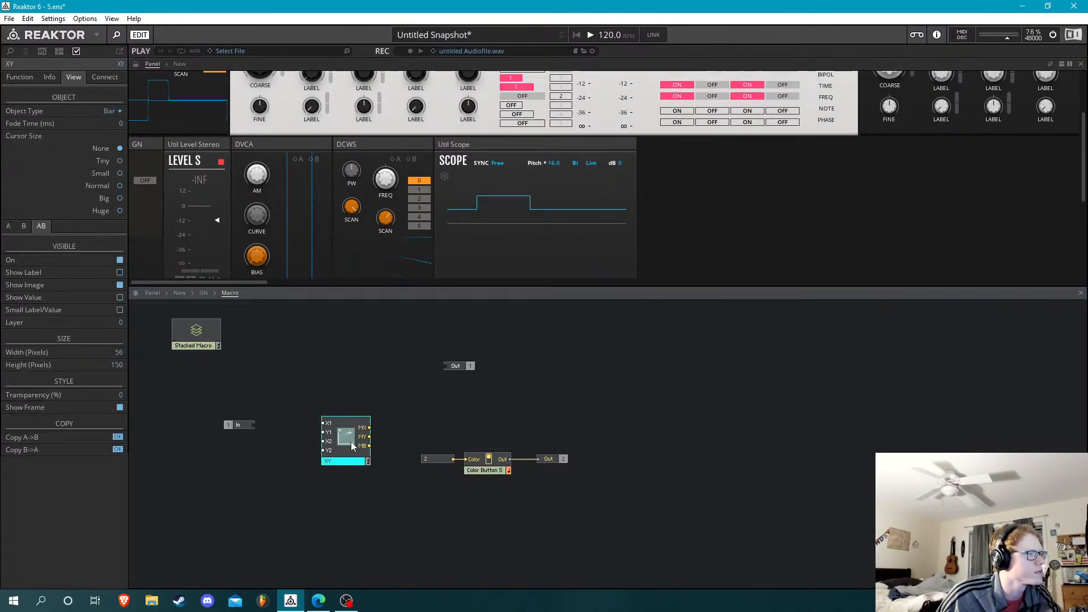
drag(121, 353, 123, 362)
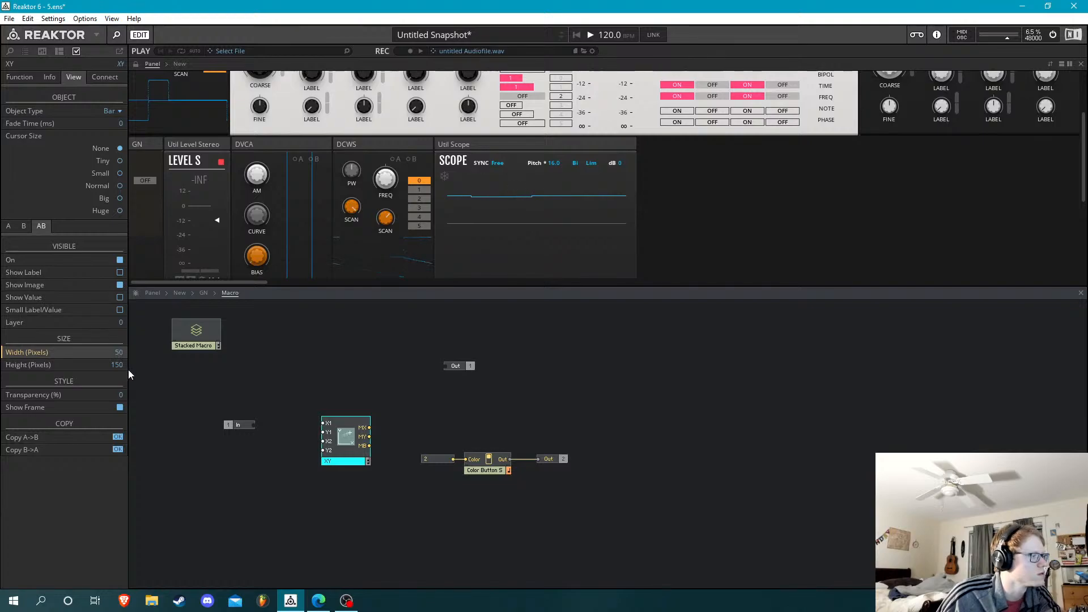
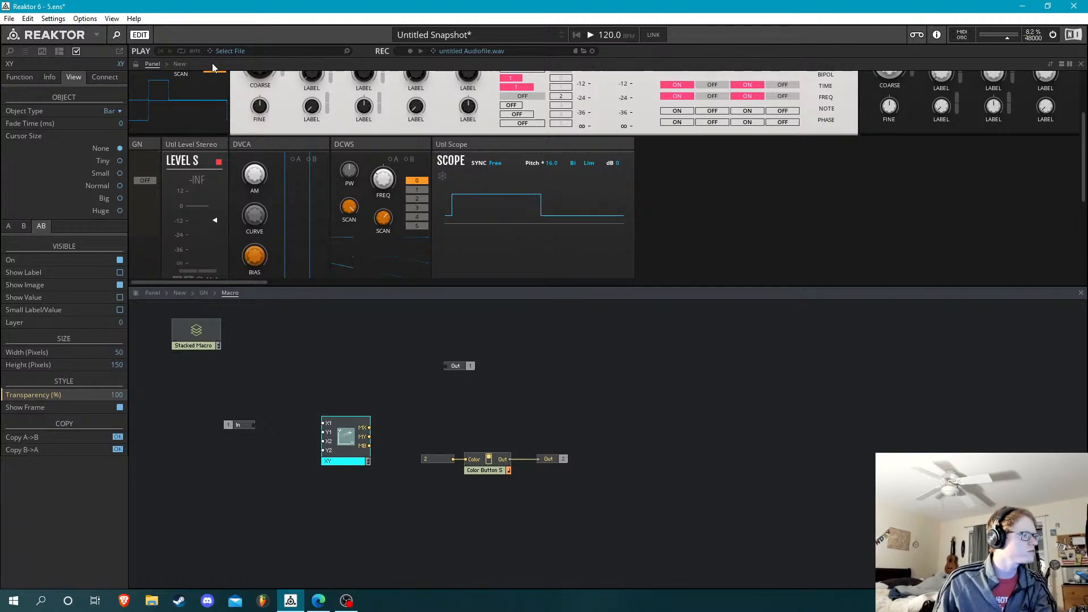
click(136, 63)
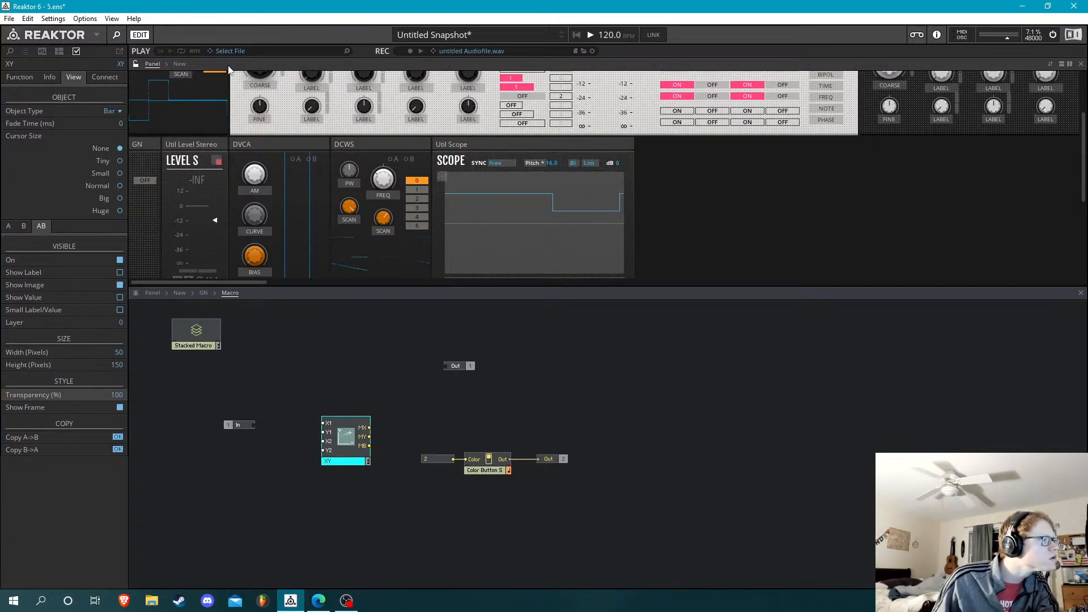
scroll(196, 184, down, 1)
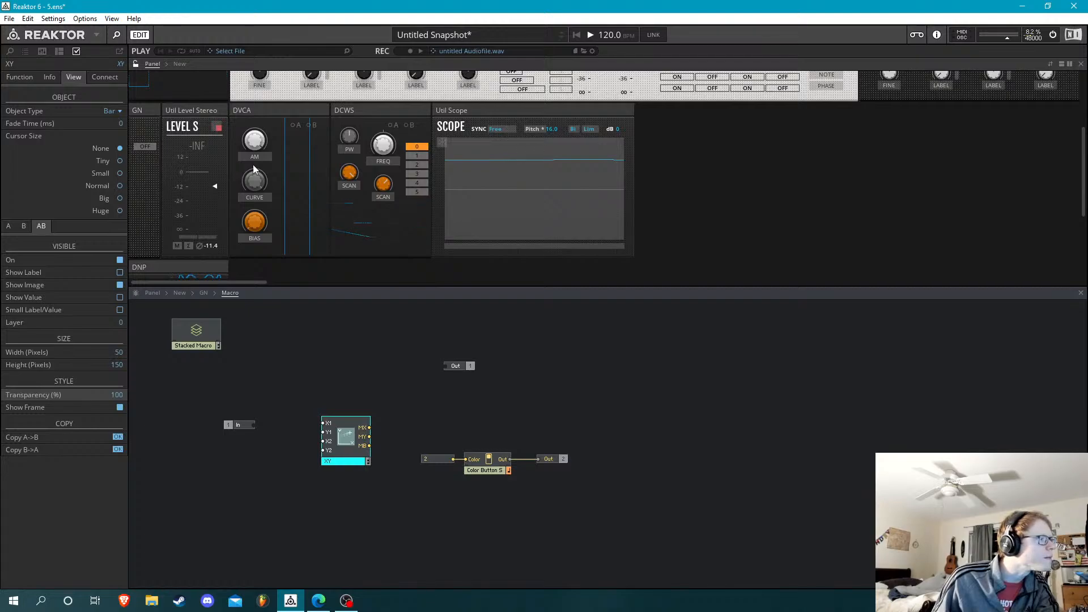
click(138, 63)
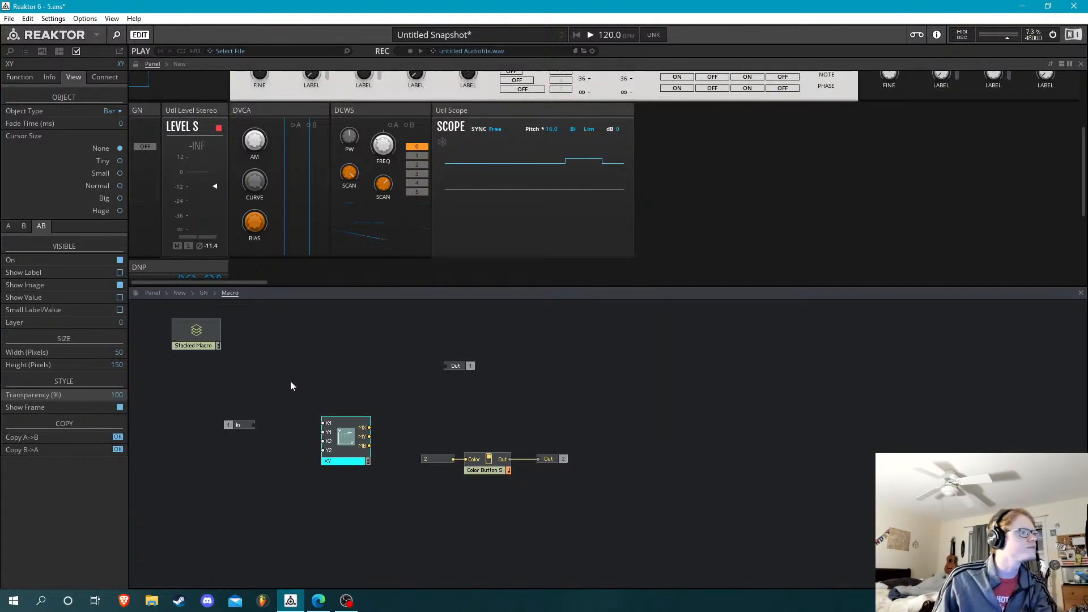
In GN's structure, wire the colour button output of Macro to the unused fourth input of Process Macros
click(489, 469)
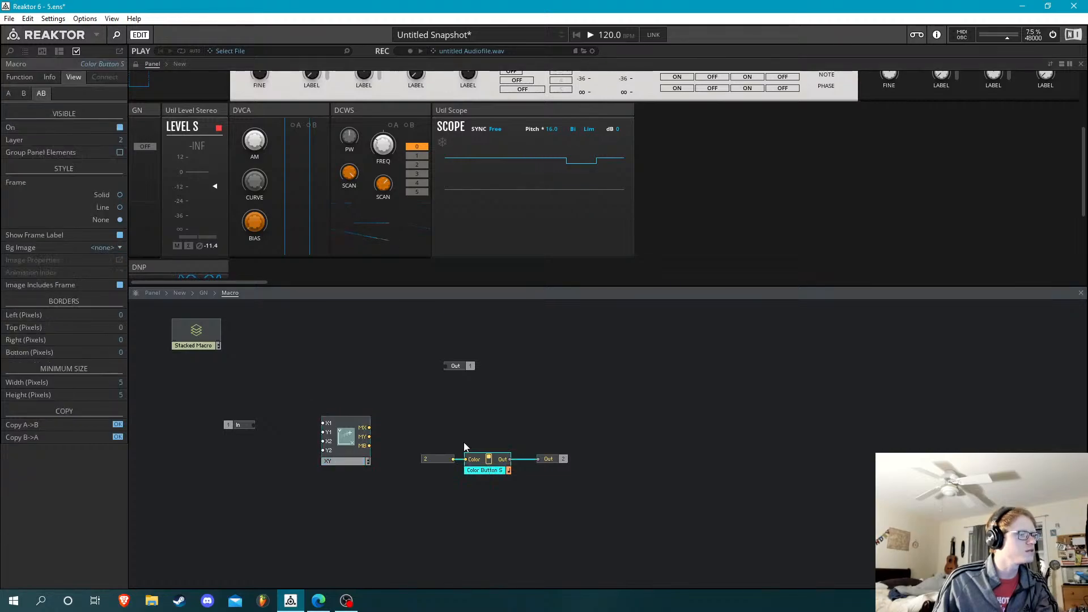
click(189, 315)
click(203, 294)
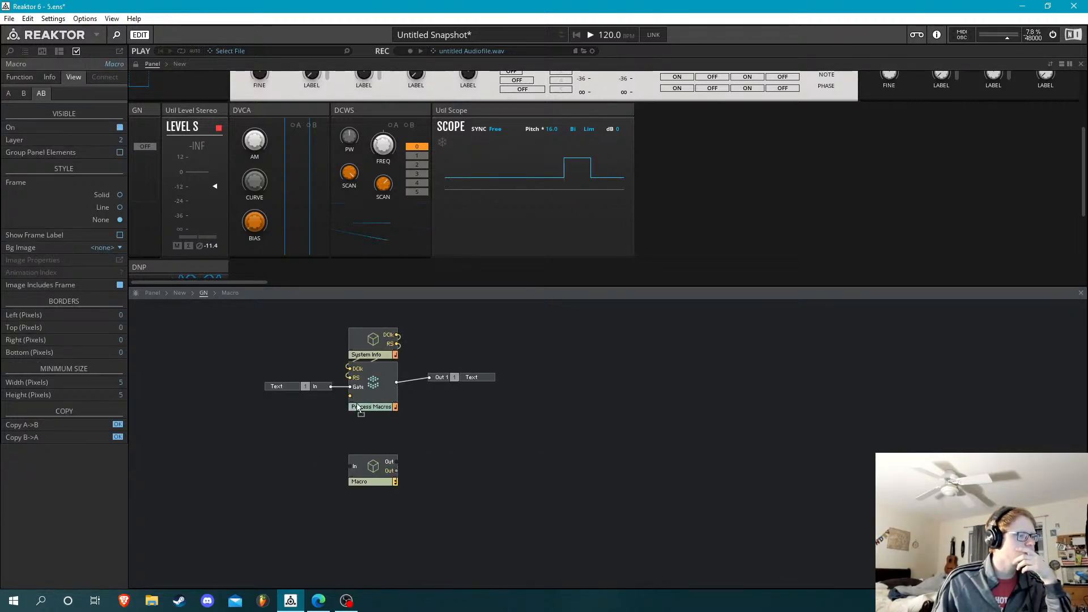
drag(395, 476, 389, 466)
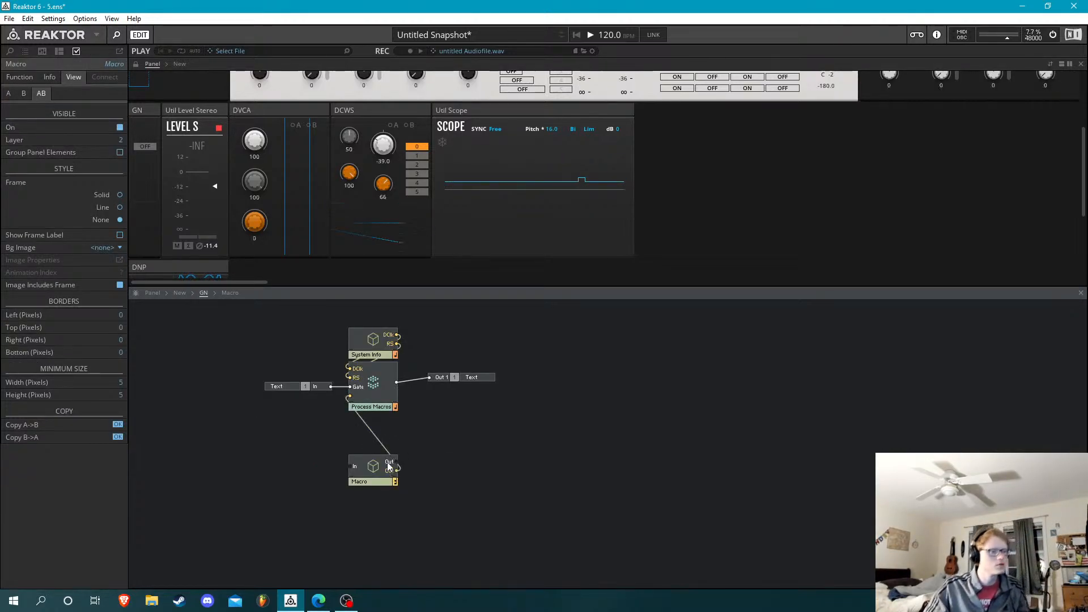
Delete the unwired first Out port from Macro, and open GN's Process Macros core cell
double_click(370, 466)
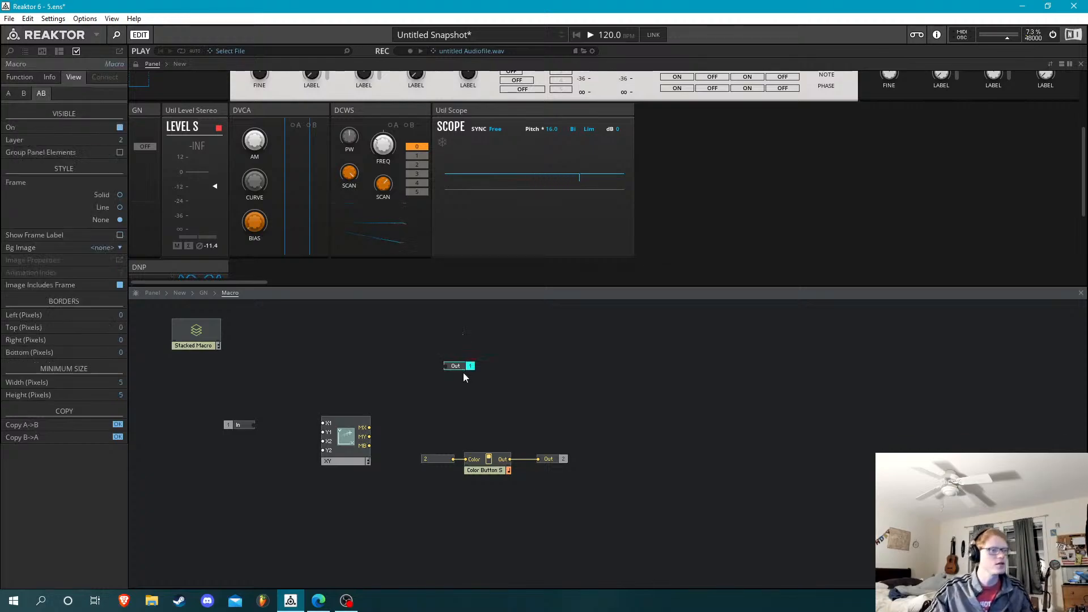
key(Delete)
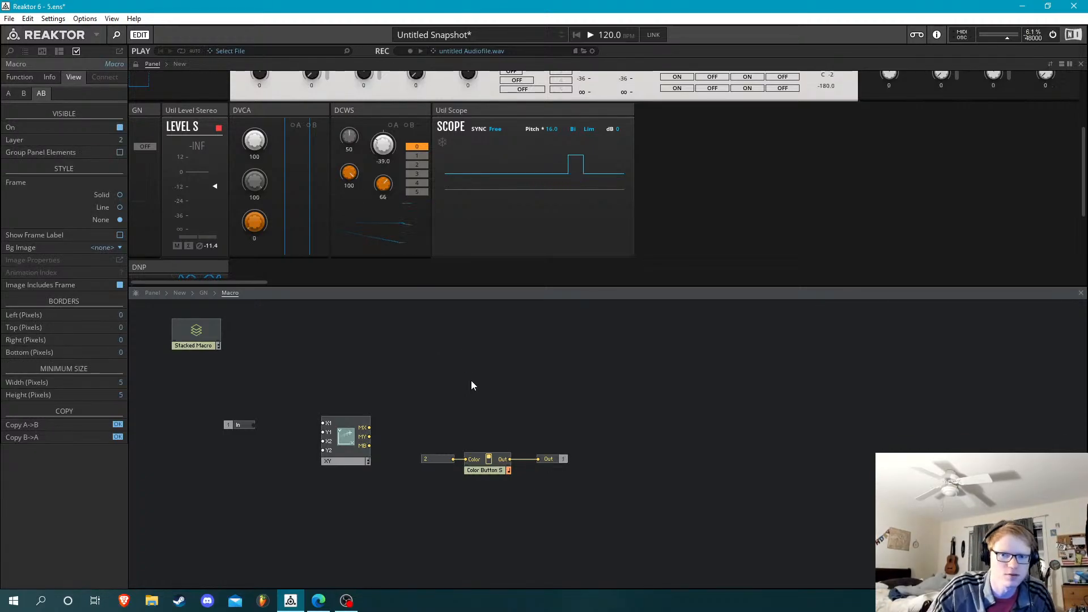
click(203, 293)
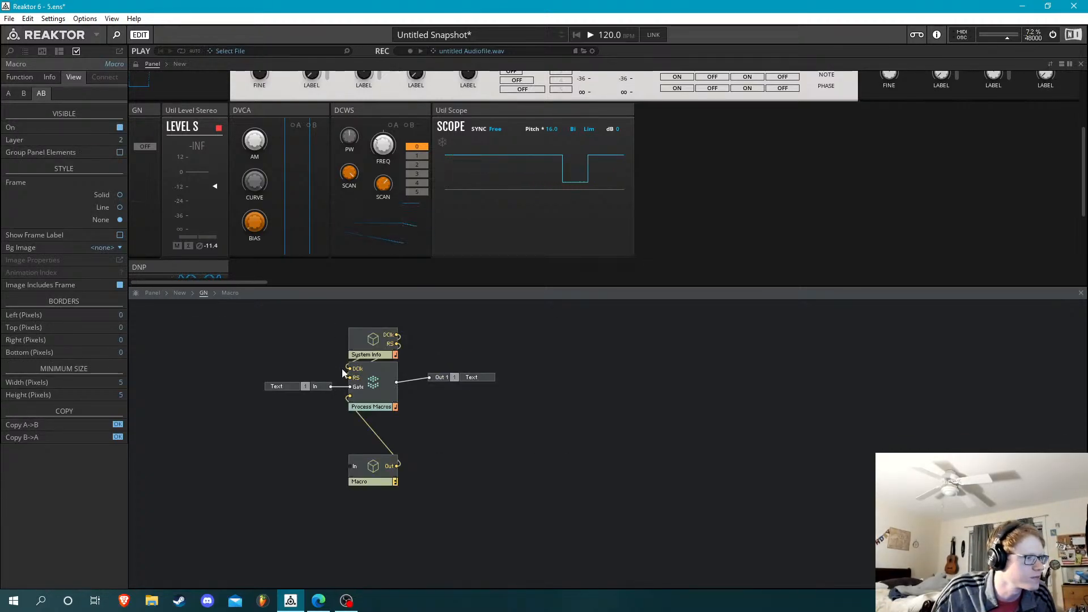
double_click(369, 380)
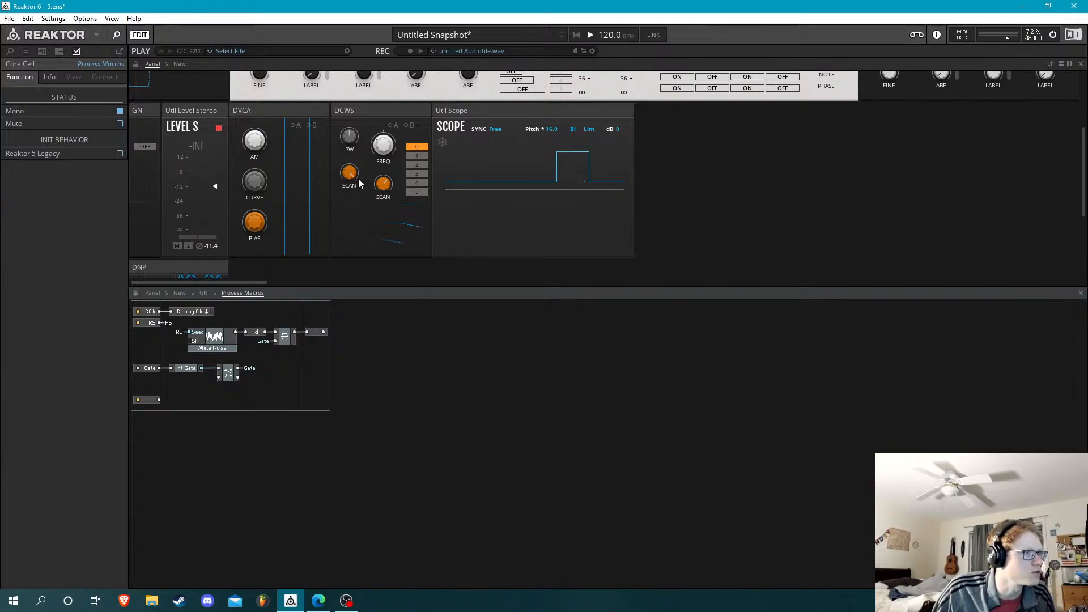
Raise DCWS's FREQ knob to 100 on the panel, keeping option 0 selected
drag(383, 152, 376, 53)
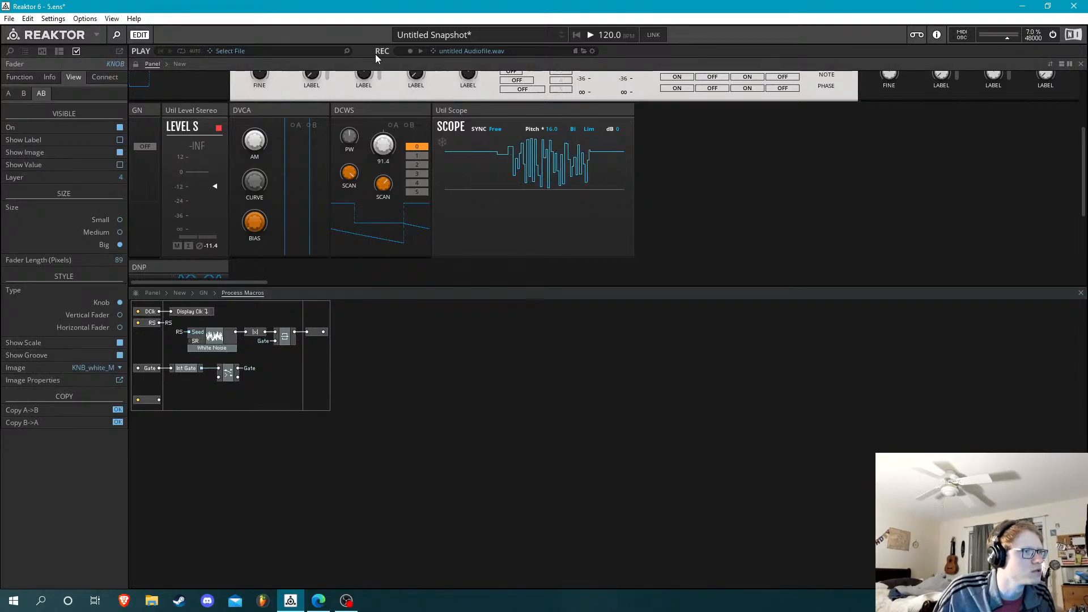
click(395, 142)
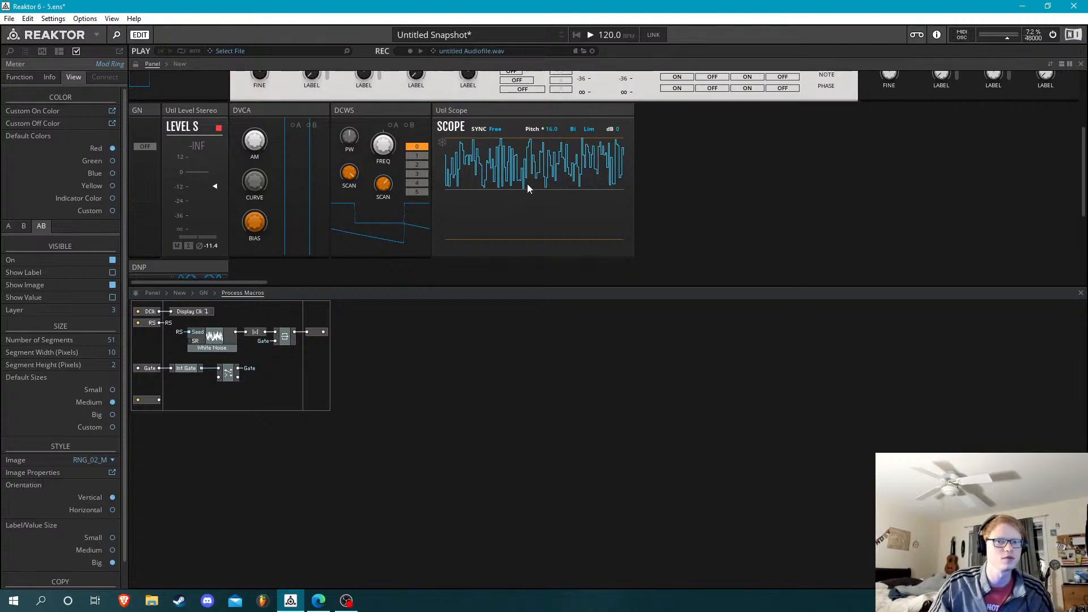
click(419, 154)
click(419, 147)
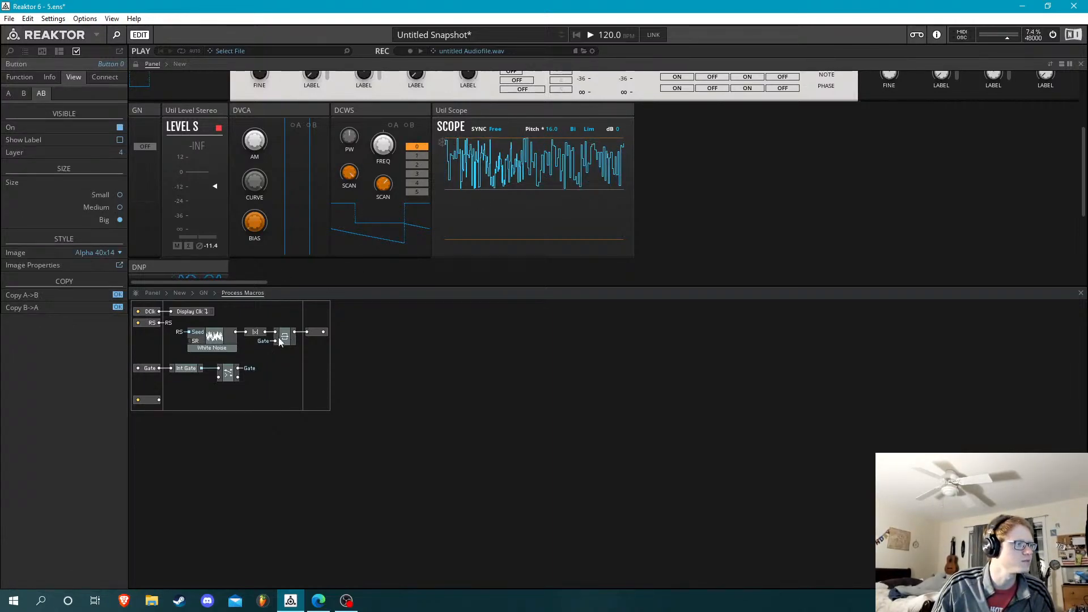
Shift the Latch macro right in Process Macros to open up space after the |x| module
click(316, 332)
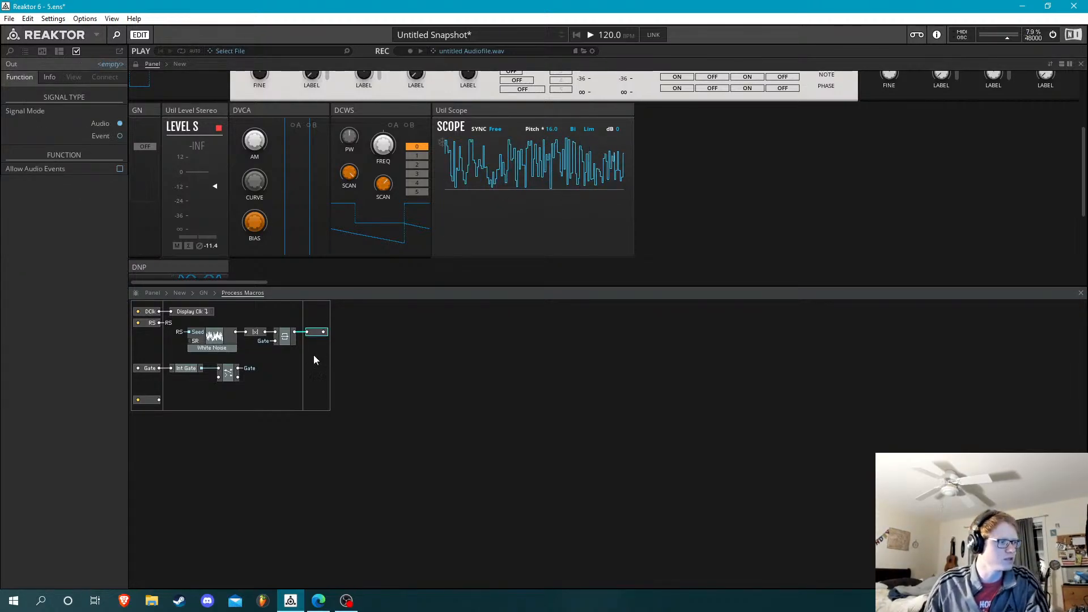
drag(290, 315, 295, 355)
key(Right)
key(Right)
key(Right)
key(Right)
key(Right)
key(Right)
key(Right)
key(Right)
key(Right)
key(Right)
key(Right)
key(Right)
key(Right)
key(Right)
key(Right)
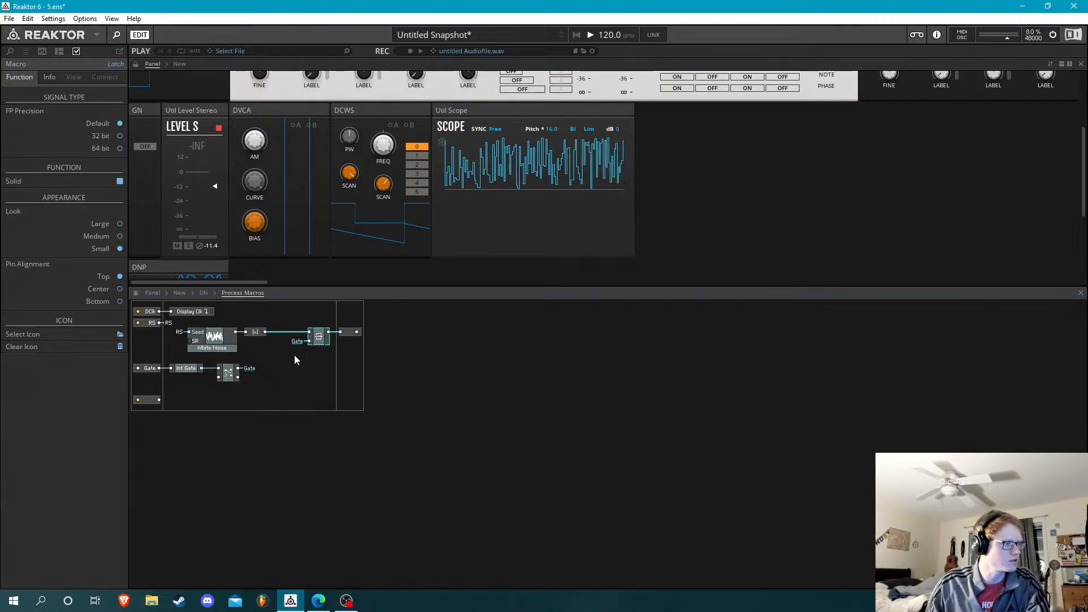
key(Right)
key(Right)
key(Right)
key(Right)
key(Right)
key(Right)
key(Right)
key(Right)
click(318, 355)
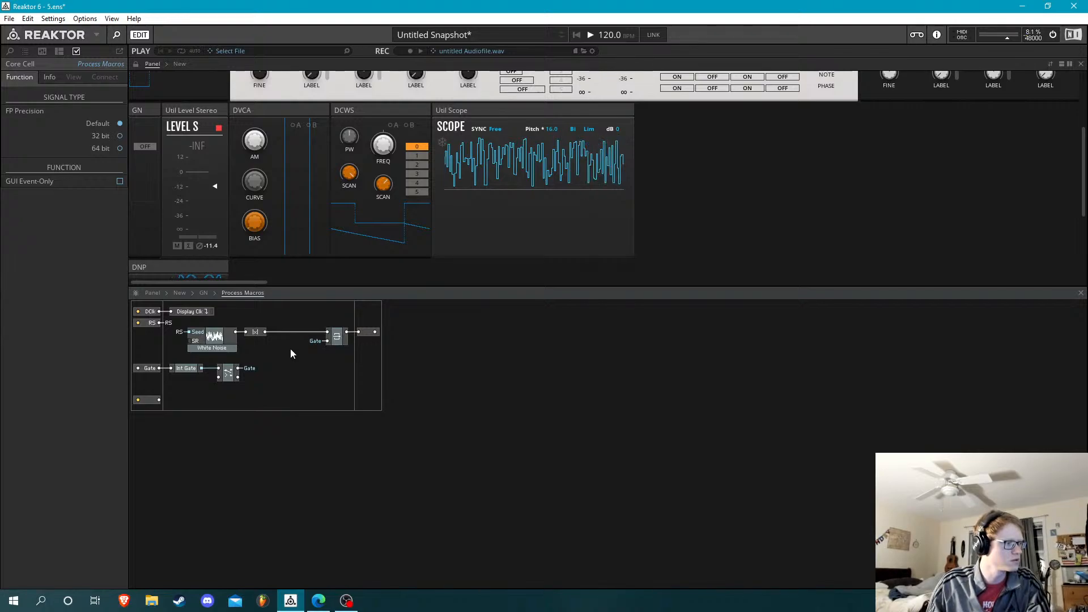
Name the unlabelled event input port of Process Macros U/B
double_click(291, 354)
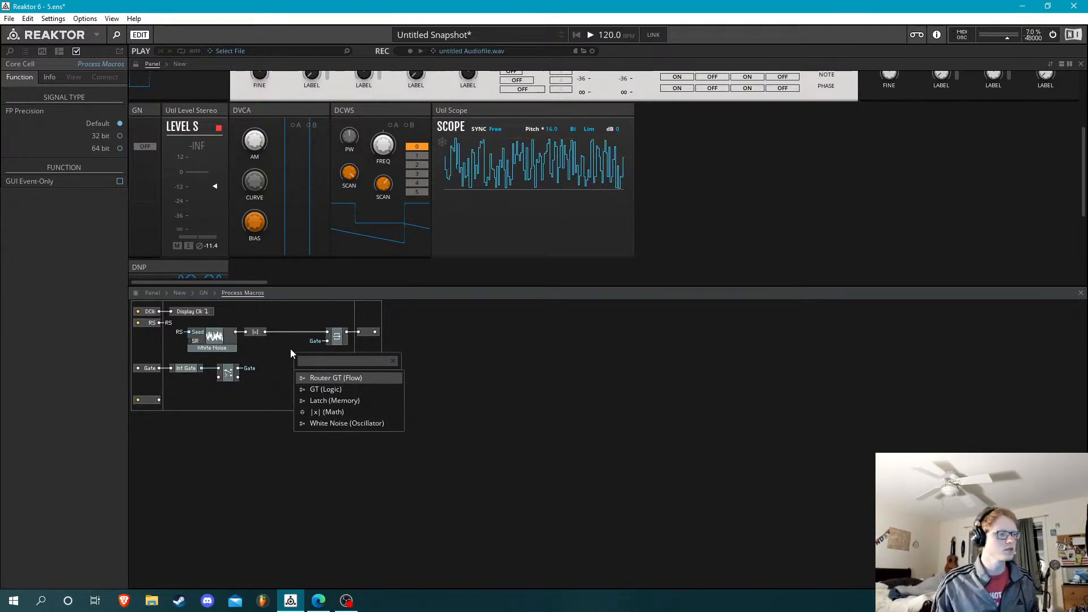
click(166, 403)
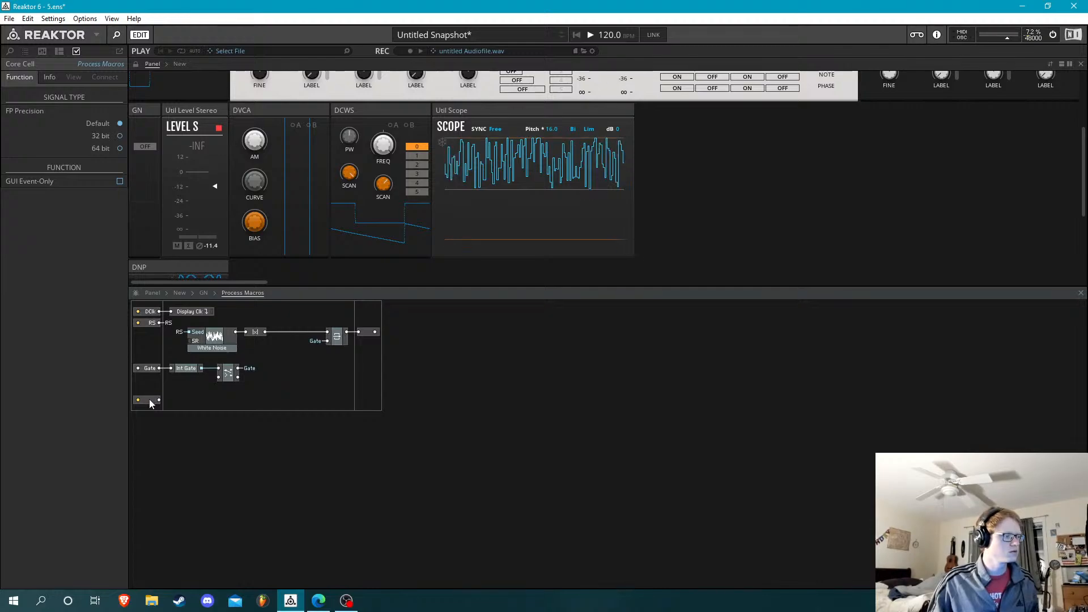
click(149, 397)
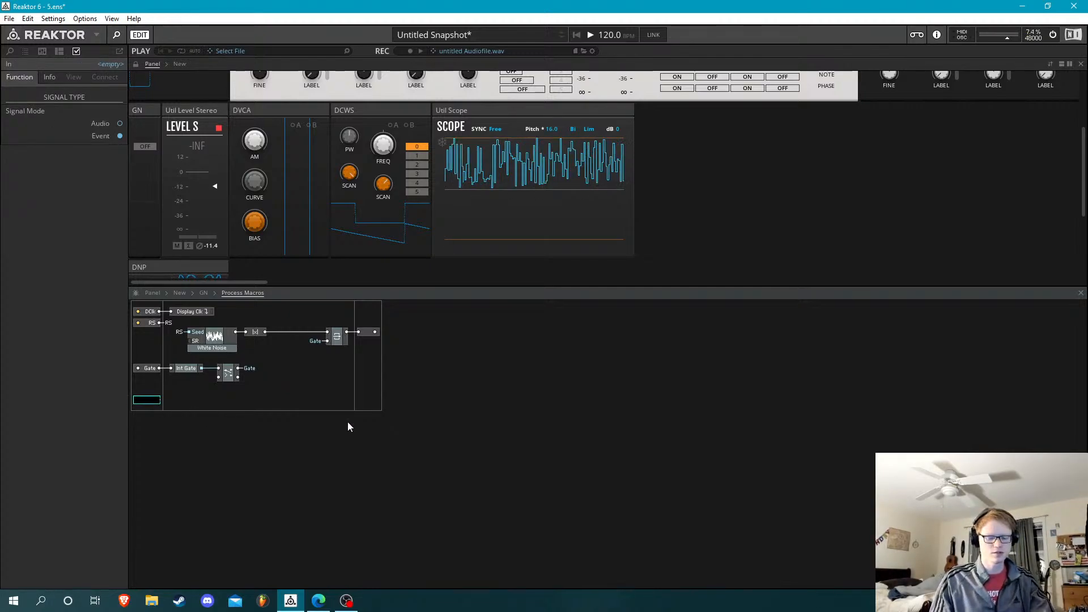
text(U/B)
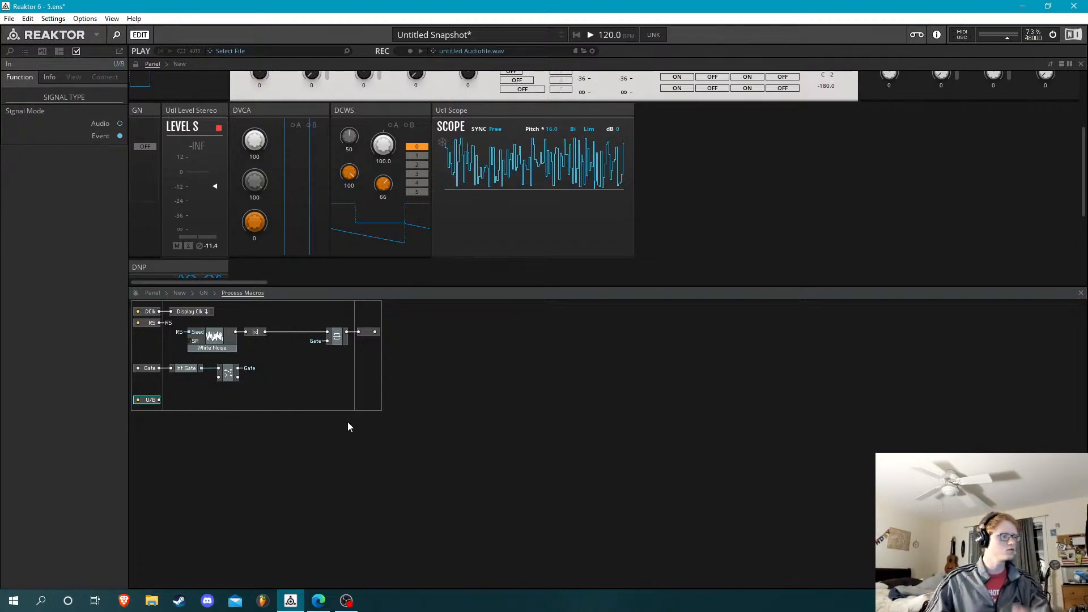
Insert a multiply module and place it in the free area below the Latch macro
click(278, 371)
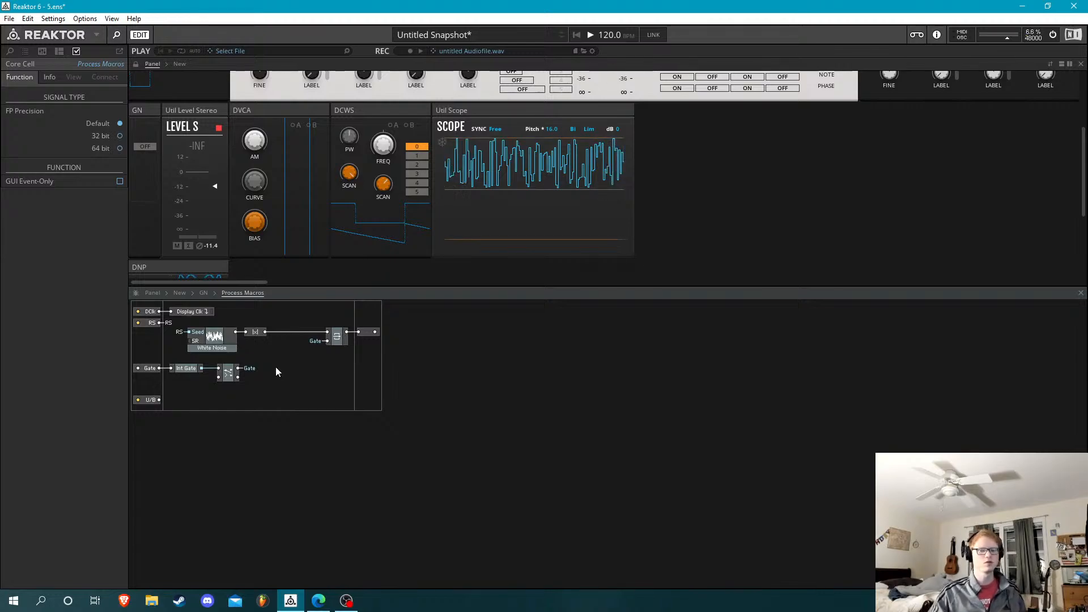
text(-)
key(BackSpace)
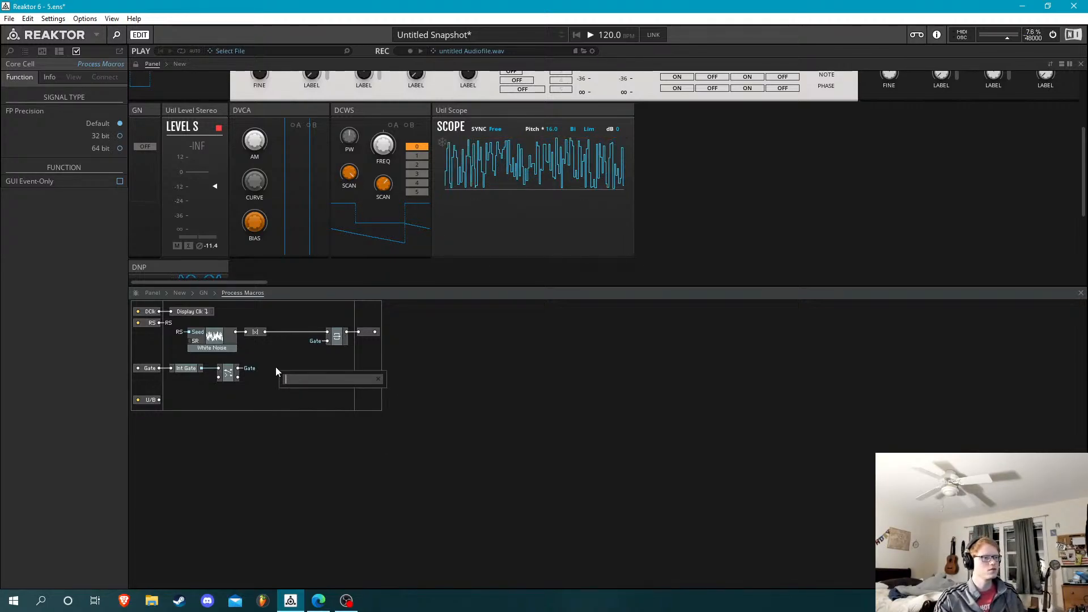
text(-)
key(Return)
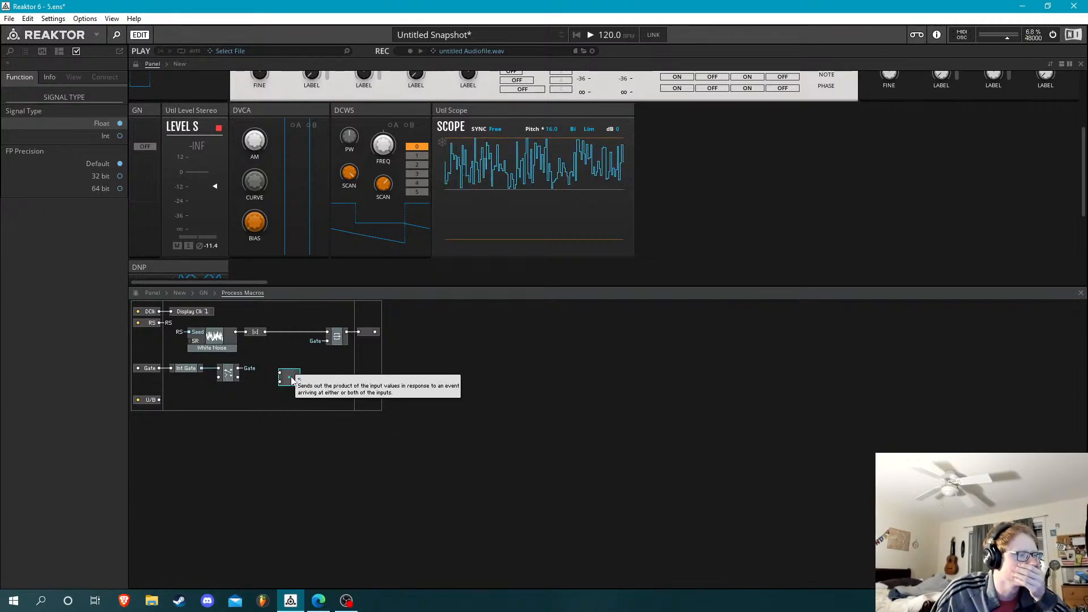
drag(292, 379, 311, 392)
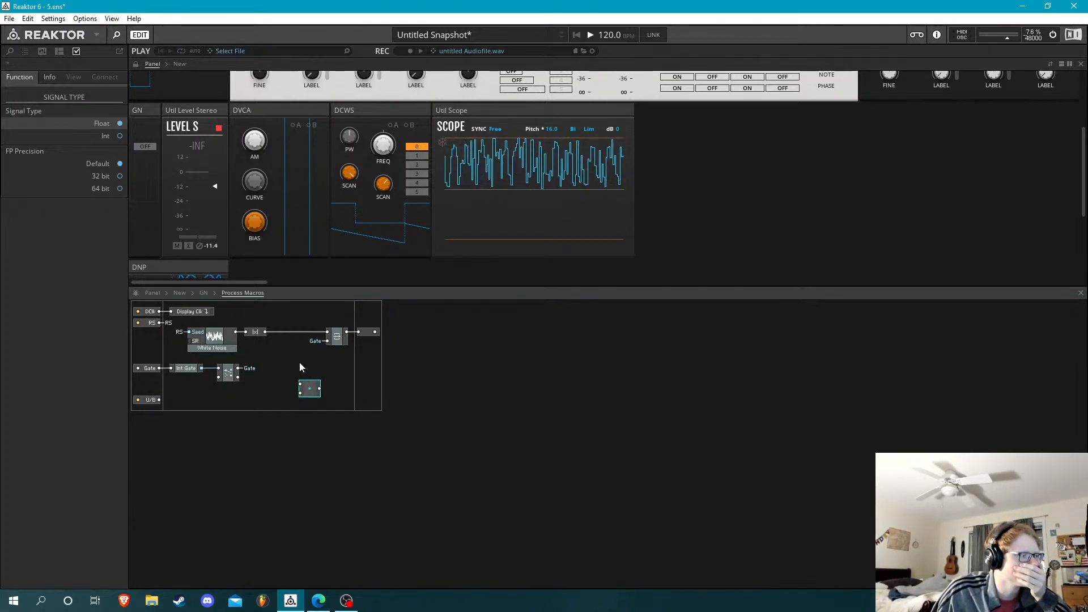
click(300, 367)
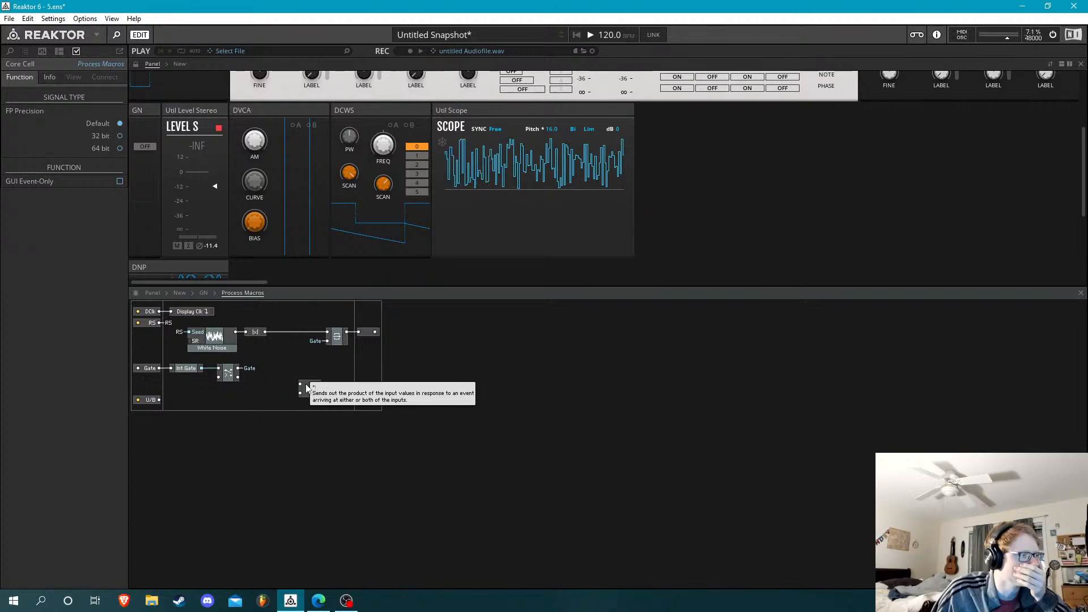
Connect the U/B input port to a new QuickBus
right_click(306, 388)
click(167, 410)
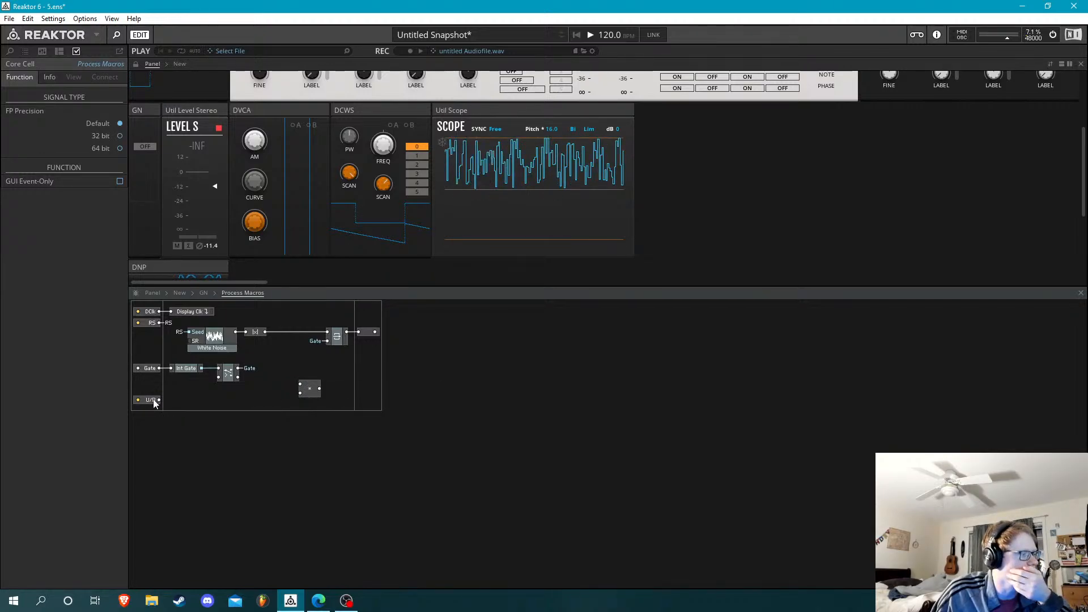
right_click(151, 403)
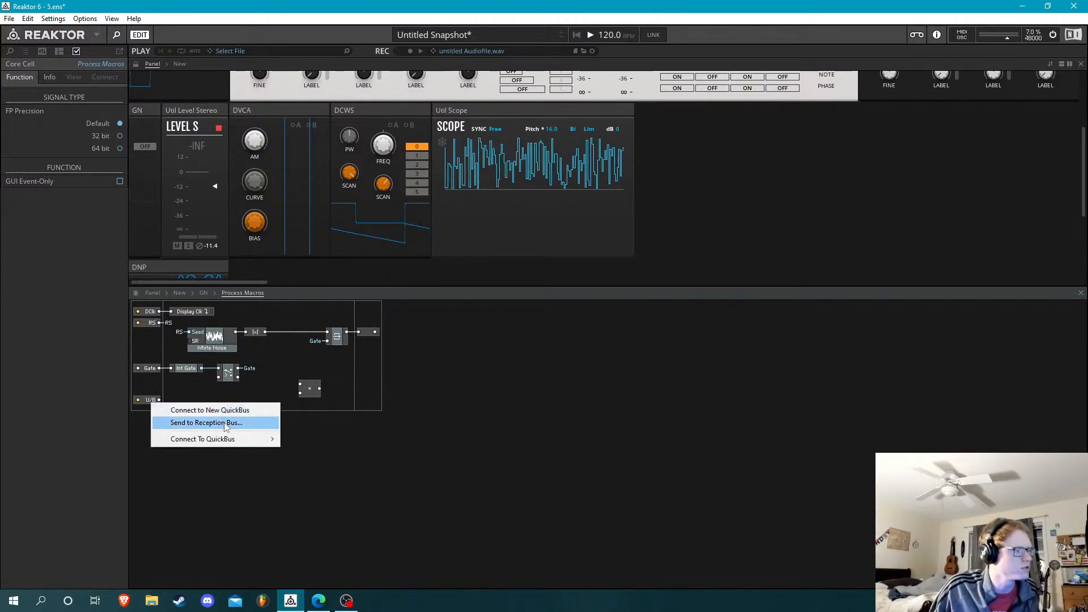
click(236, 410)
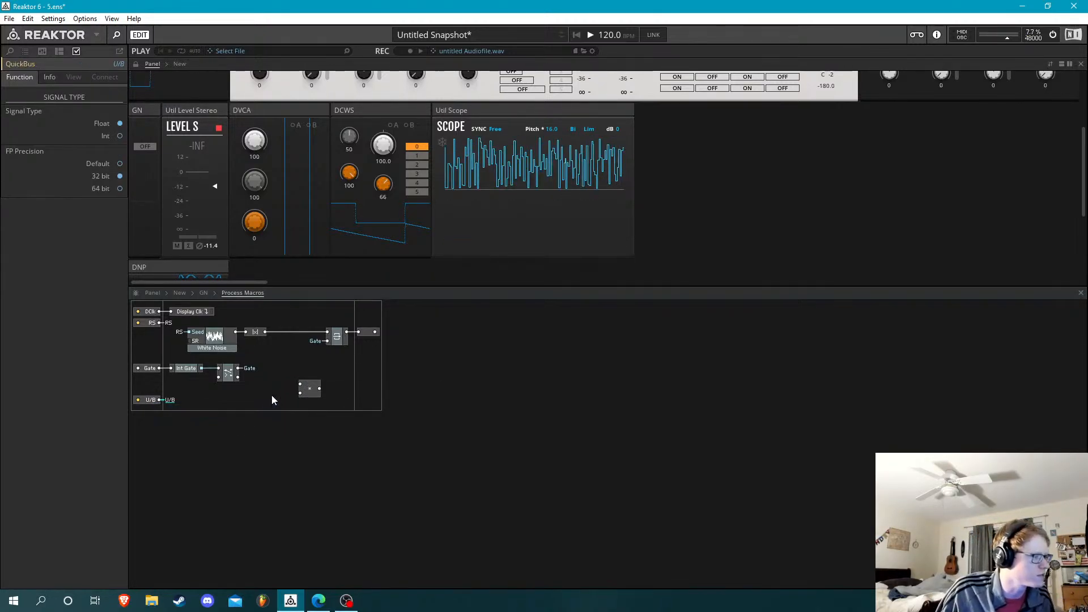
Feed the multiply module's first input from a new QuickConst with the value 0.5
right_click(302, 384)
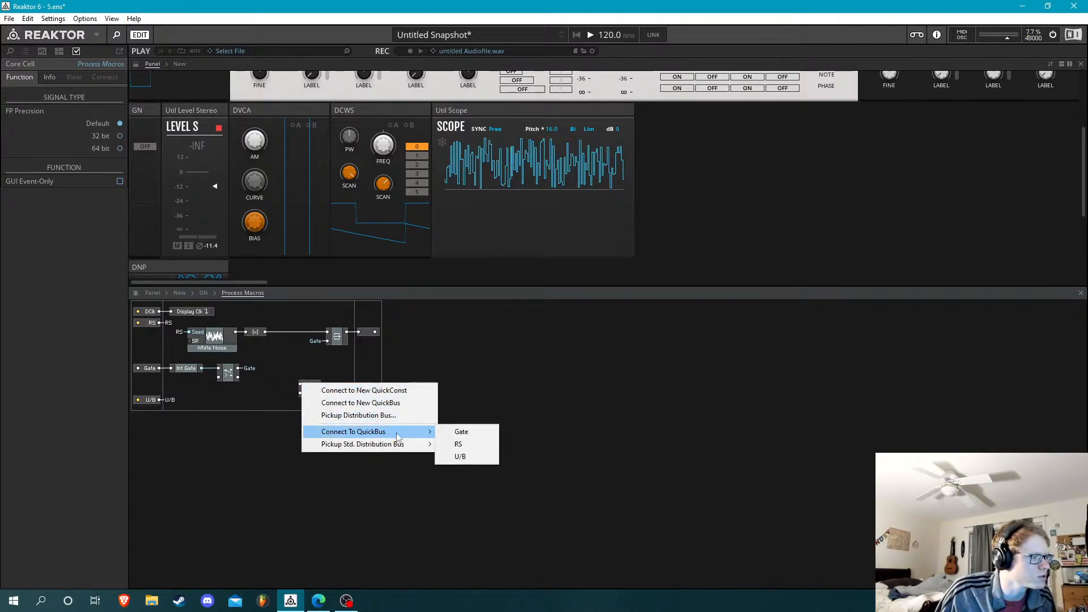
click(390, 394)
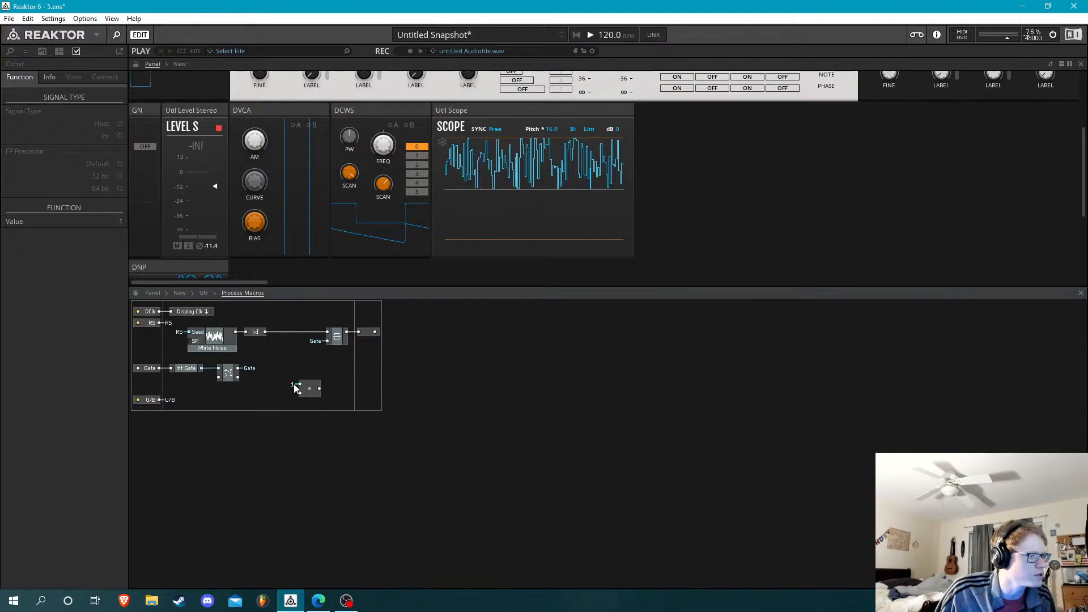
text(0.5)
key(Return)
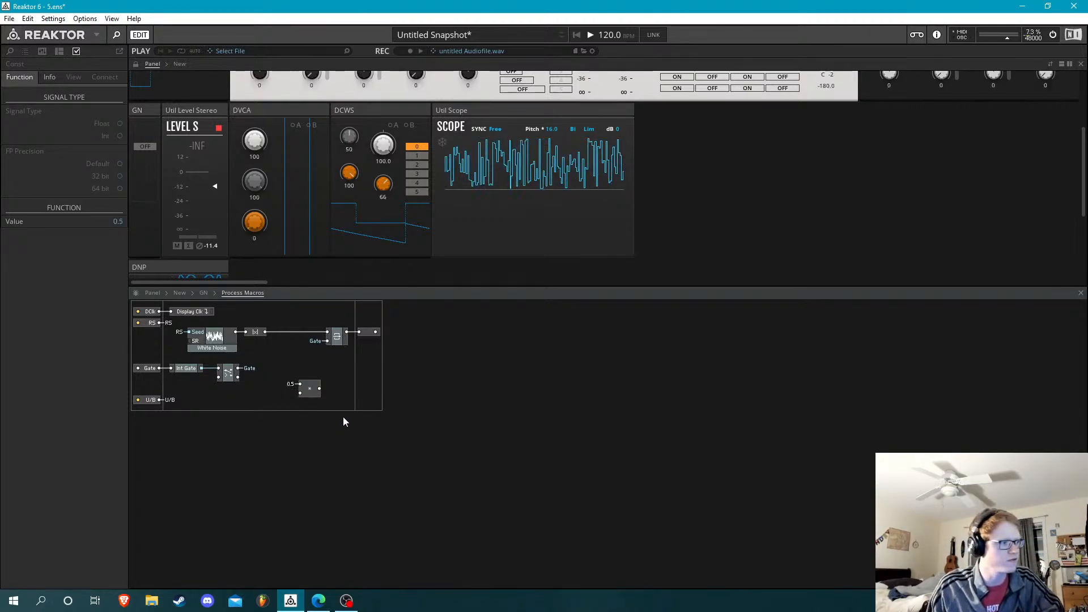
Insert a subtract module and wire it between the |x| module's output and the Latch macro's upper input
click(291, 323)
right_click(292, 323)
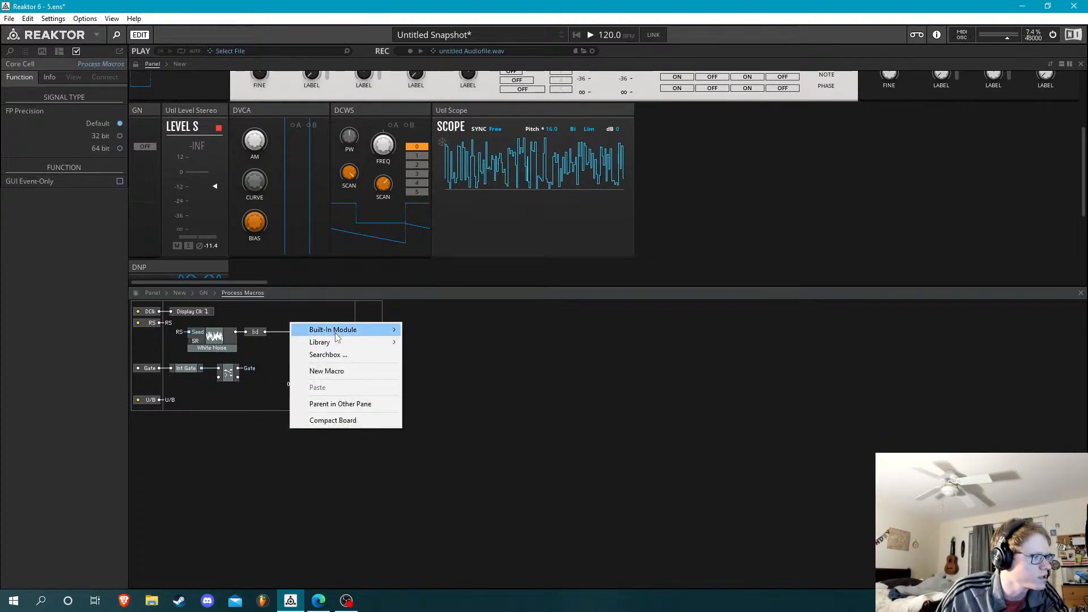
click(322, 313)
key(Return)
text(-)
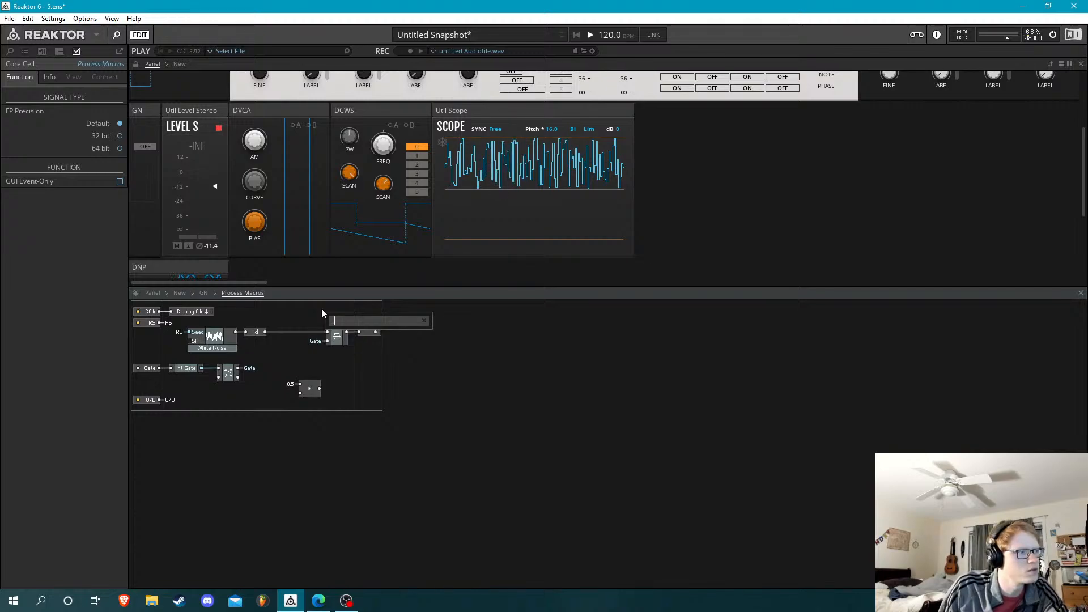
key(Return)
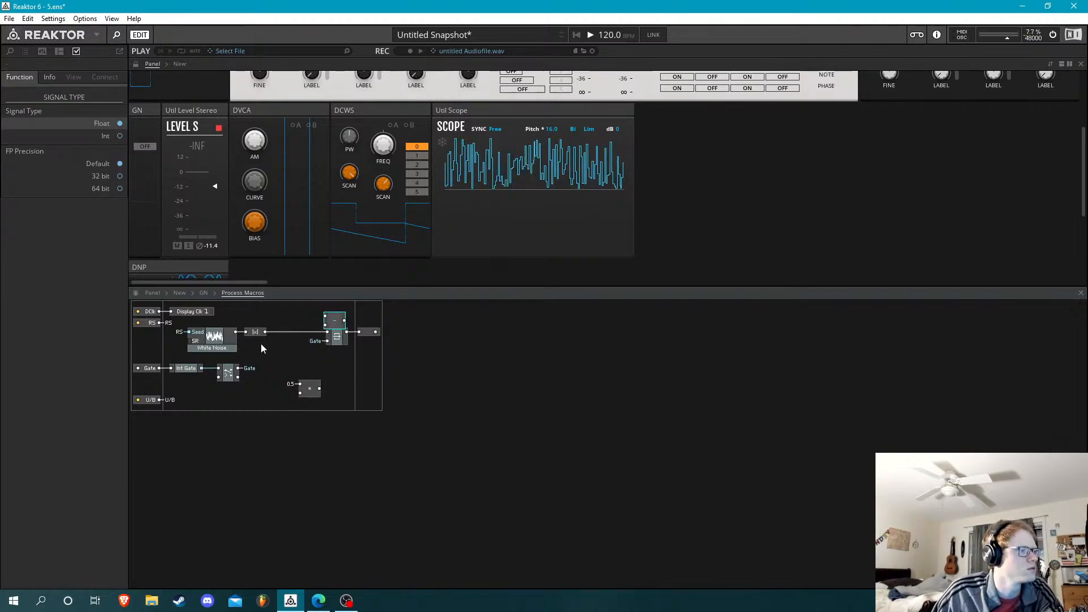
drag(264, 332, 328, 332)
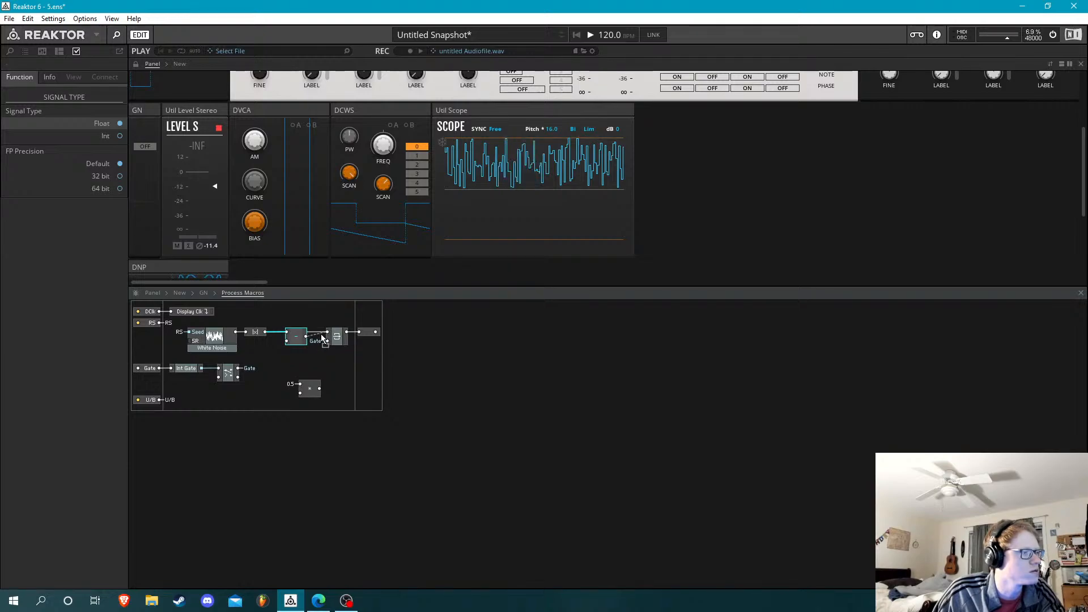
Wire the multiply module's output to the subtract module's lower input, connect its second input to the U/B QuickBus, and tuck it under |x|
drag(305, 390, 286, 341)
click(273, 406)
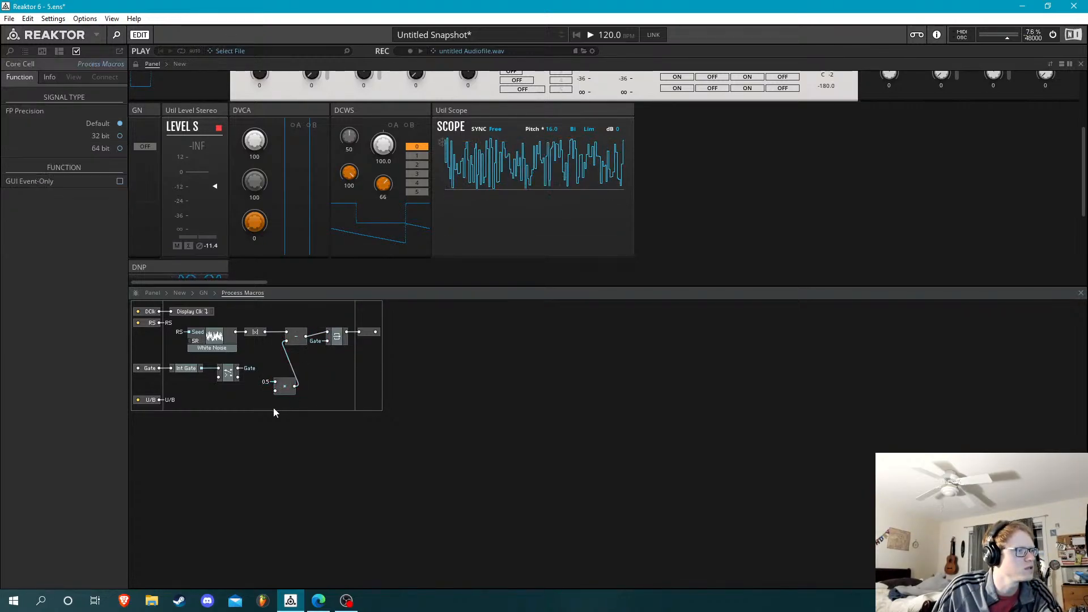
right_click(279, 394)
mouse_move(340, 441)
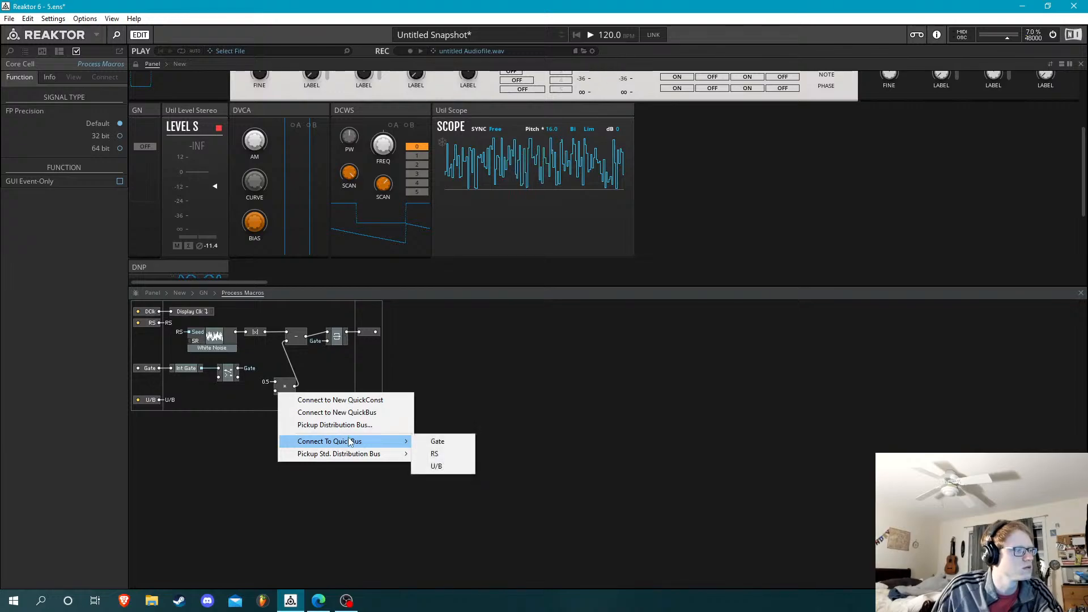
click(441, 470)
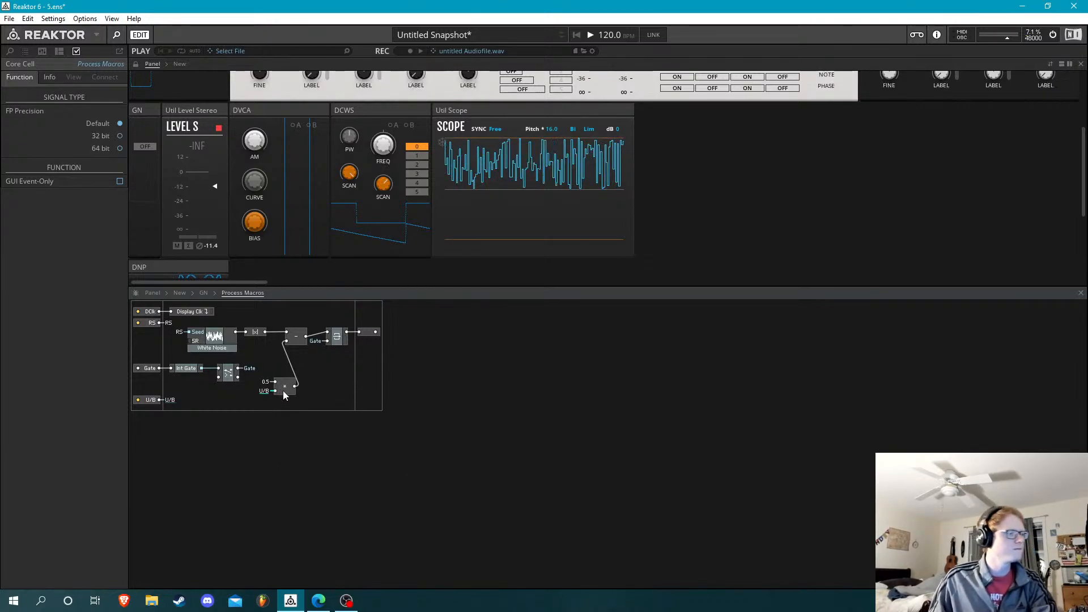
drag(283, 390, 264, 361)
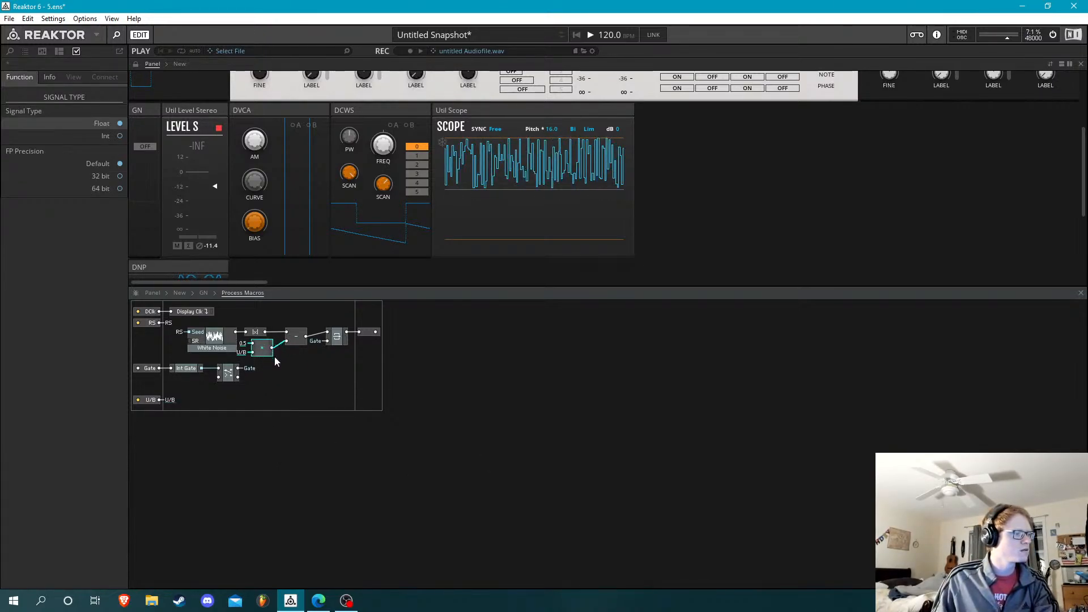
click(318, 375)
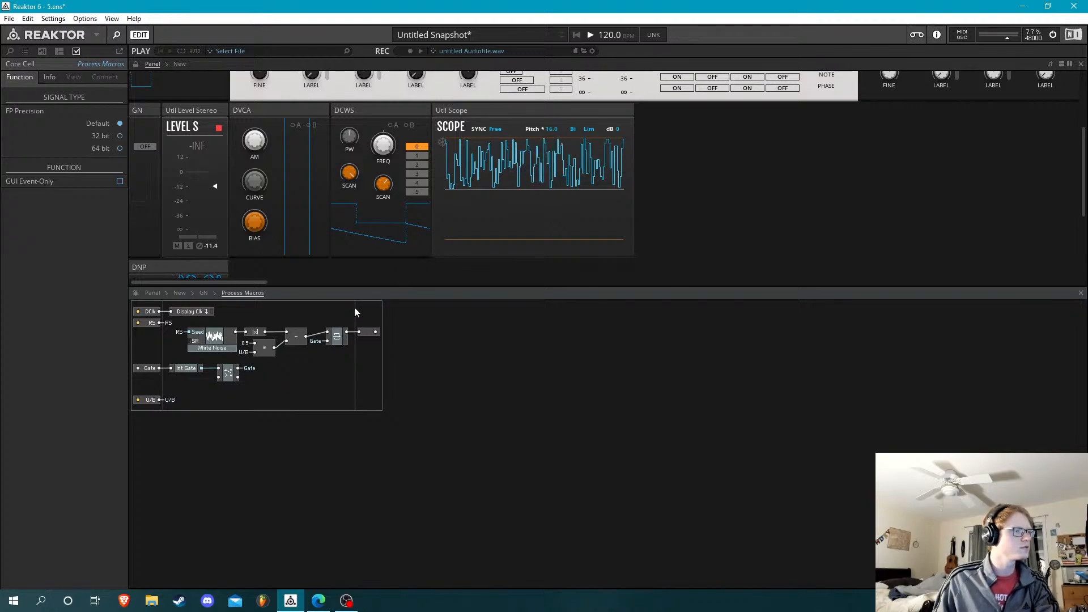
Set the DCWS range to 5 and toggle the GN button repeatedly to compare unipolar and bipolar output on the scope
click(146, 147)
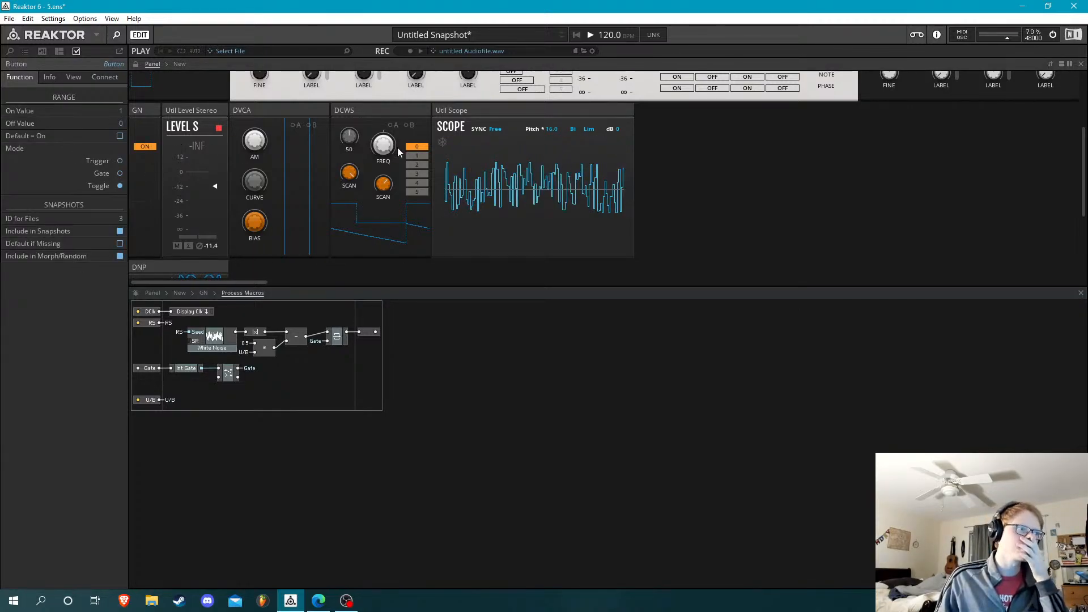
click(417, 192)
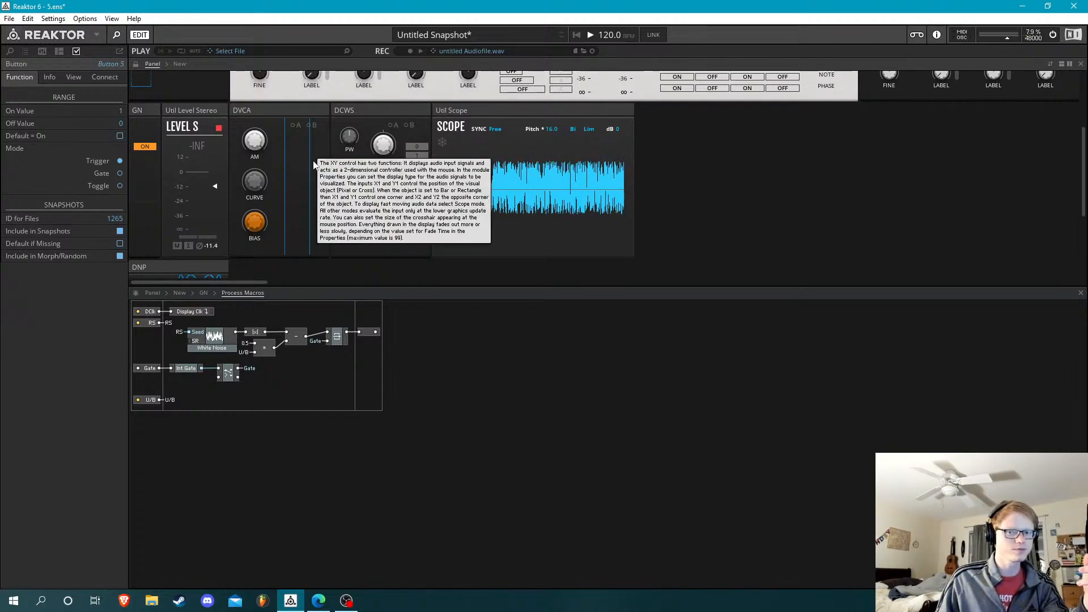
click(148, 148)
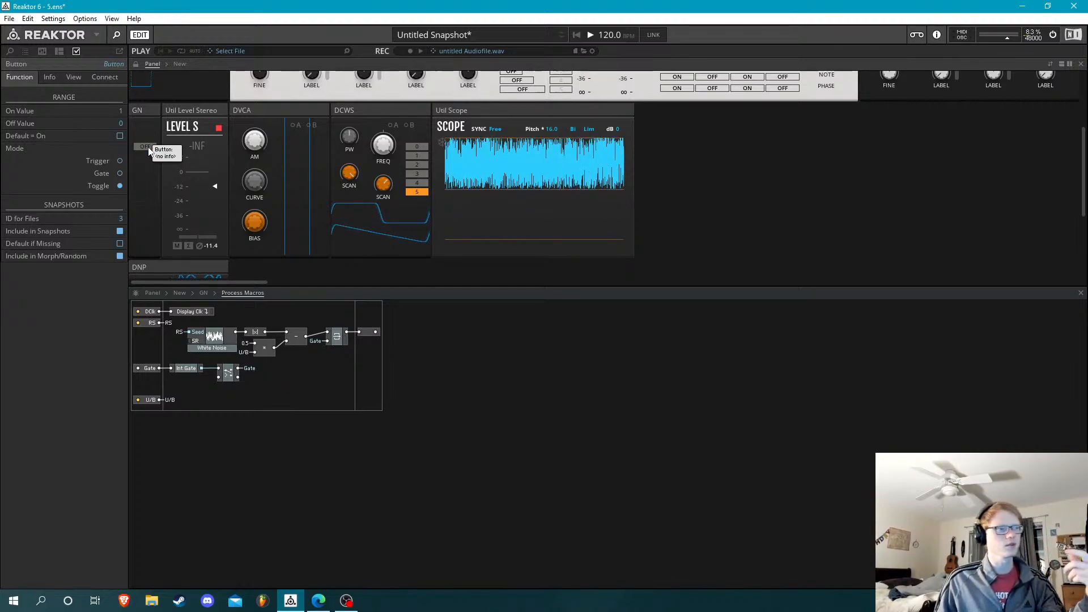
click(148, 147)
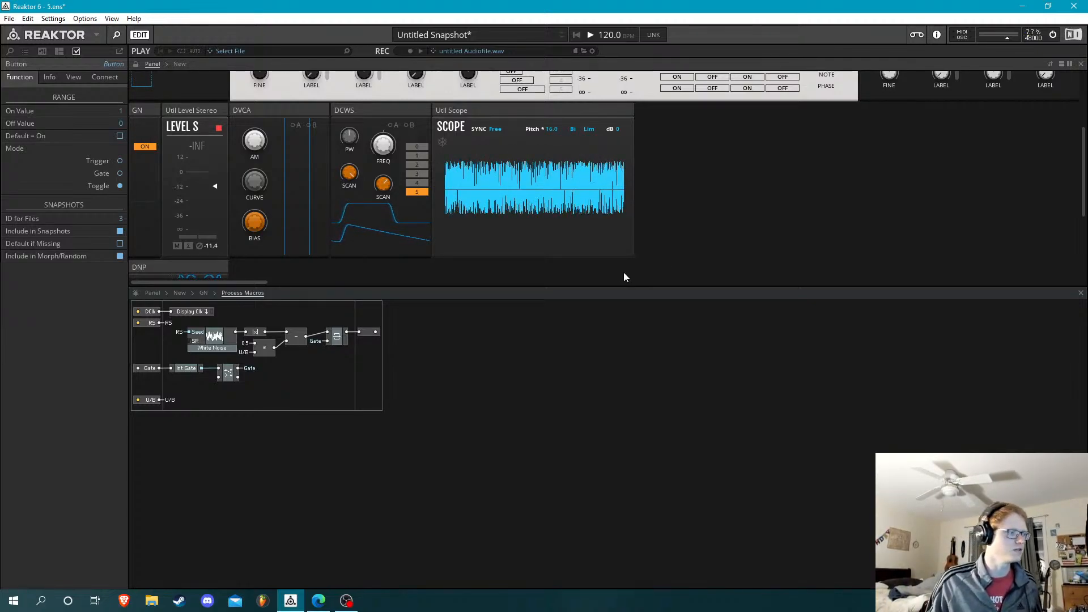
click(141, 146)
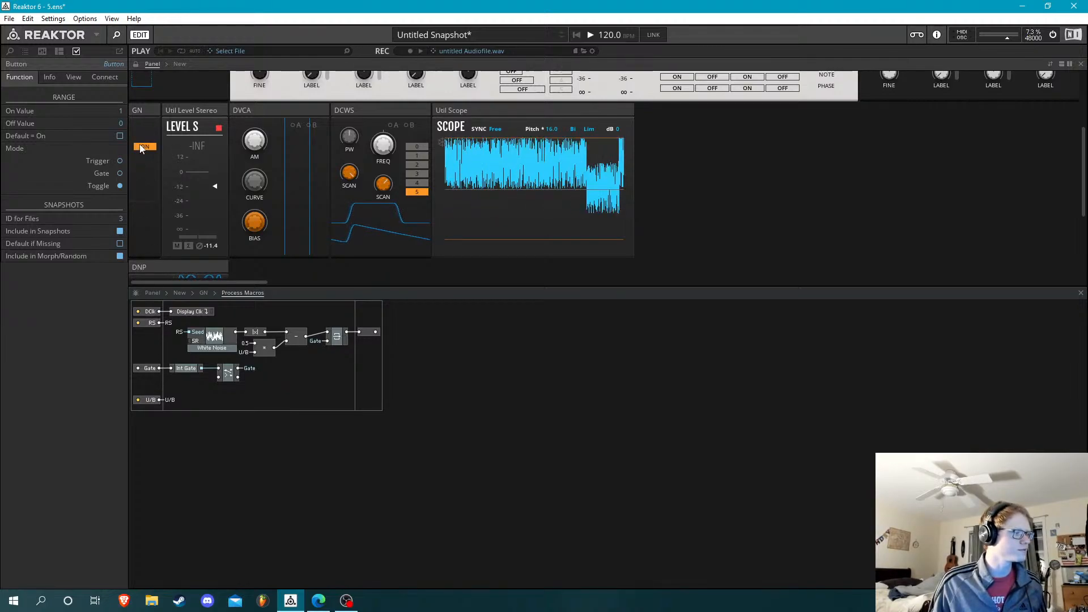
click(141, 148)
click(142, 147)
click(142, 148)
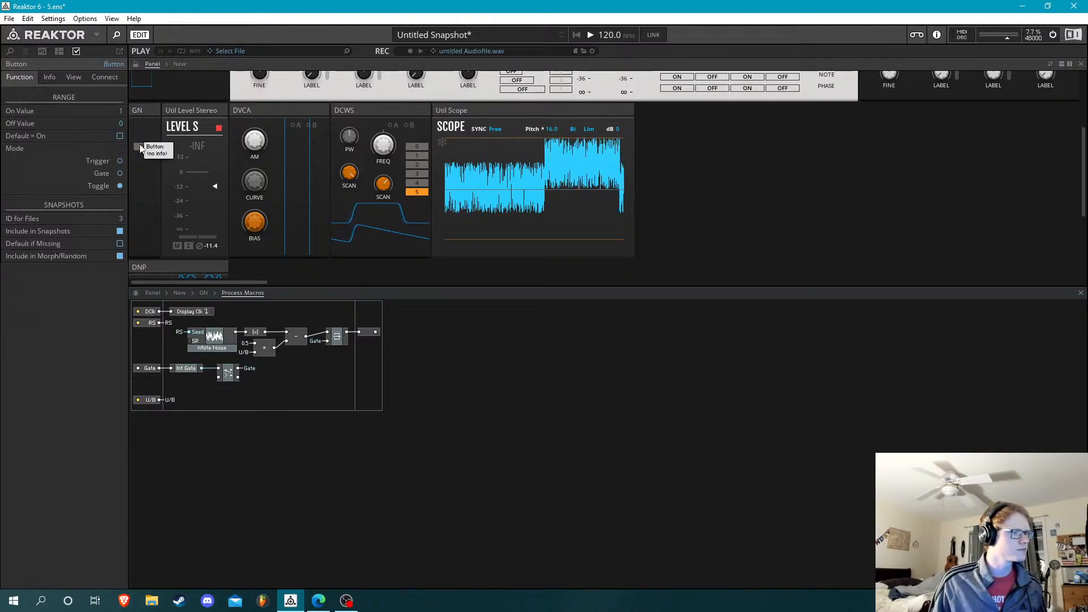
Return the DCWS range to 0 and lower its FREQ knob to 63.2 with the GN button on
click(418, 146)
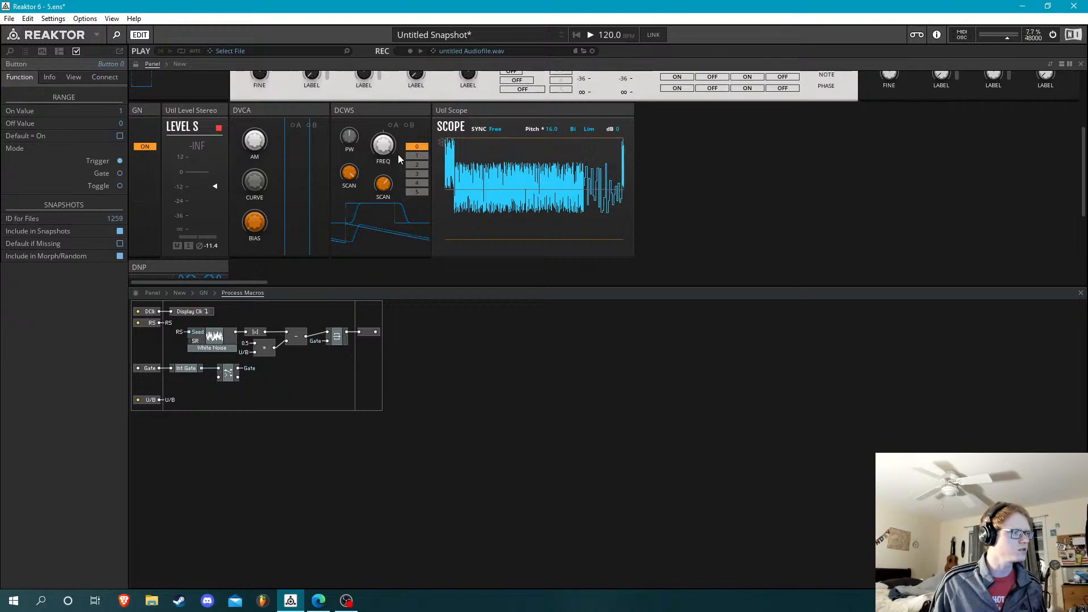
click(384, 160)
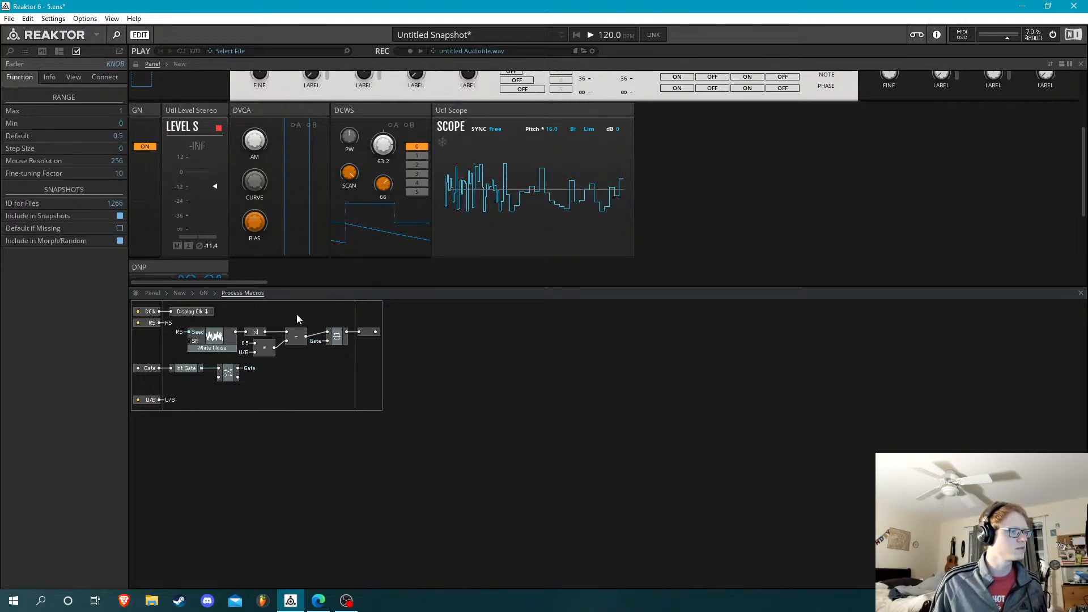
click(145, 148)
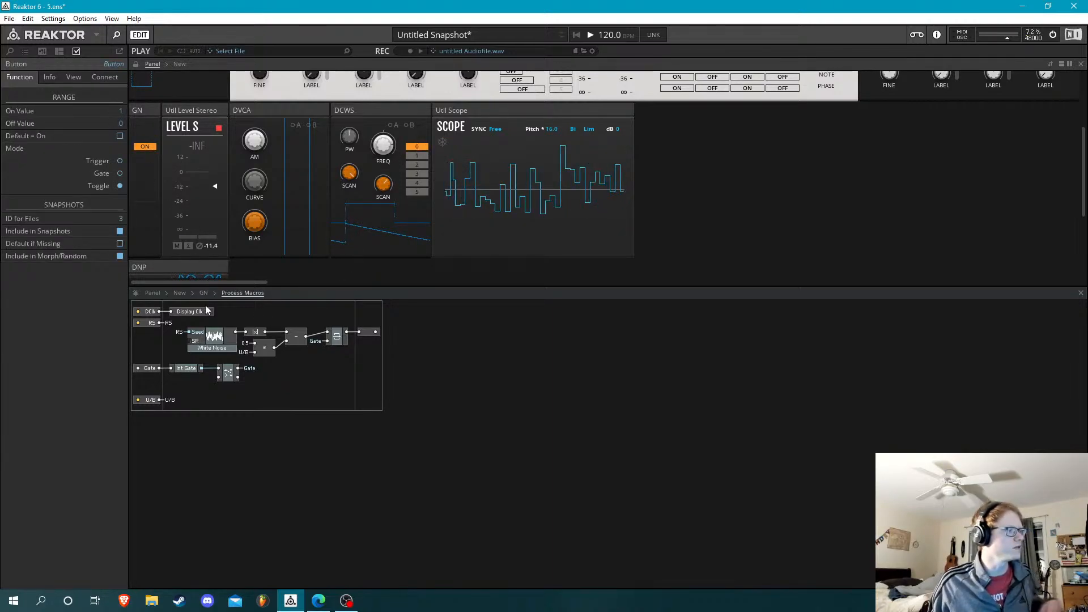
Open the inner Macro of the GN block, unlock the panel layout and select the Color Button module
click(204, 293)
double_click(387, 483)
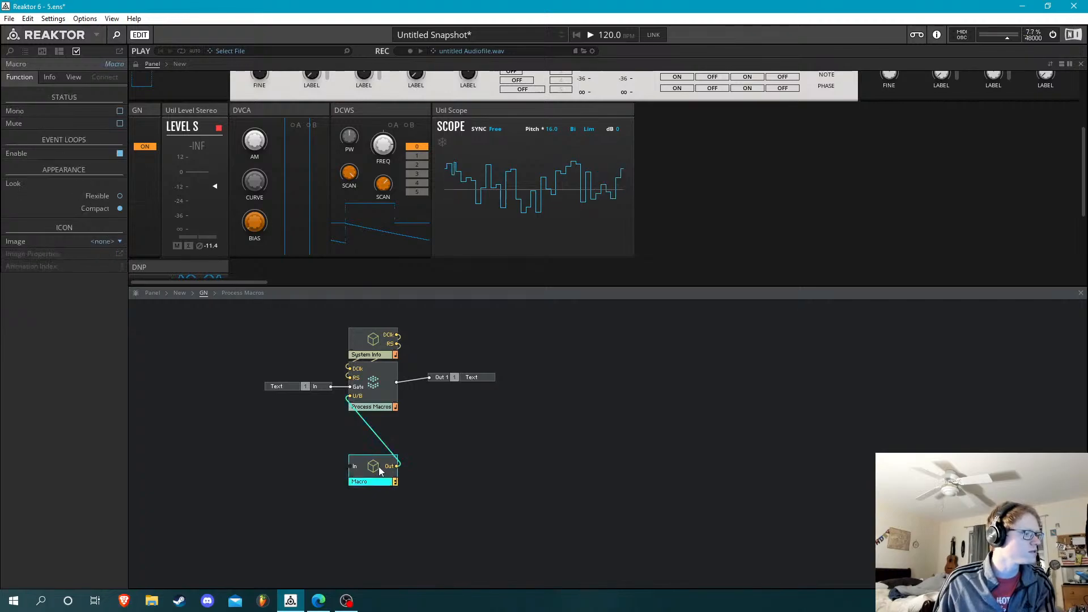
click(137, 64)
click(500, 459)
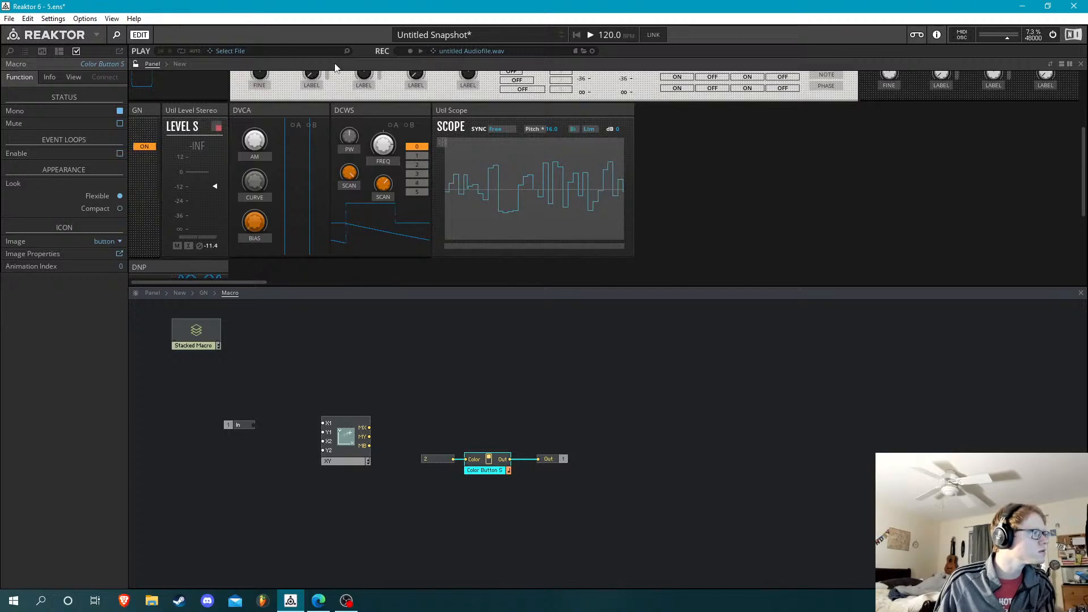
click(136, 64)
click(137, 64)
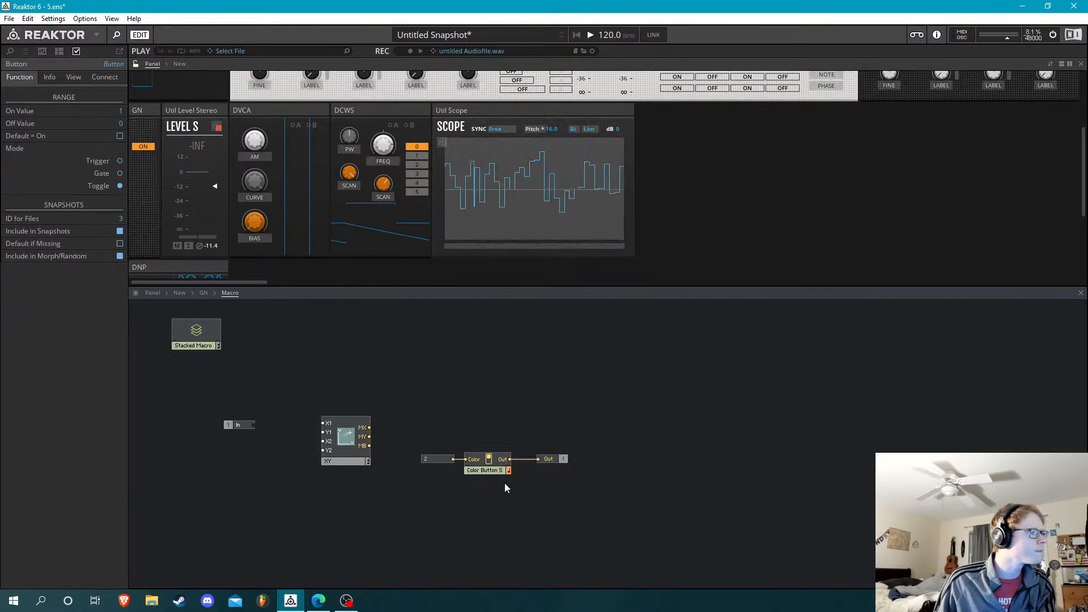
click(499, 465)
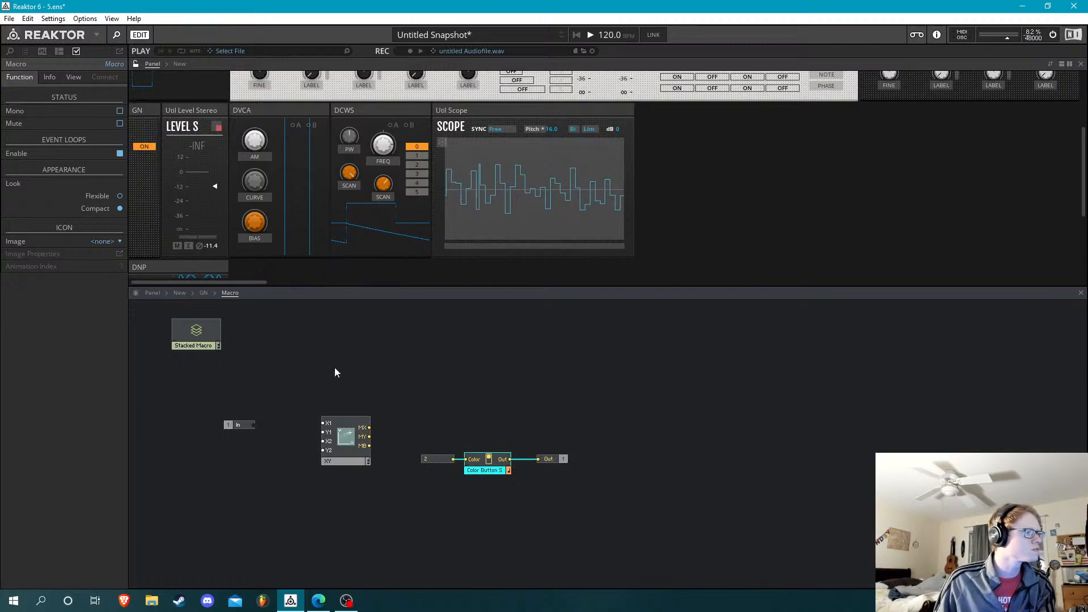
Connect the Macro's In port to the XY module's X1 input and move the port close beside it
drag(339, 385, 315, 424)
click(289, 404)
drag(234, 428, 287, 422)
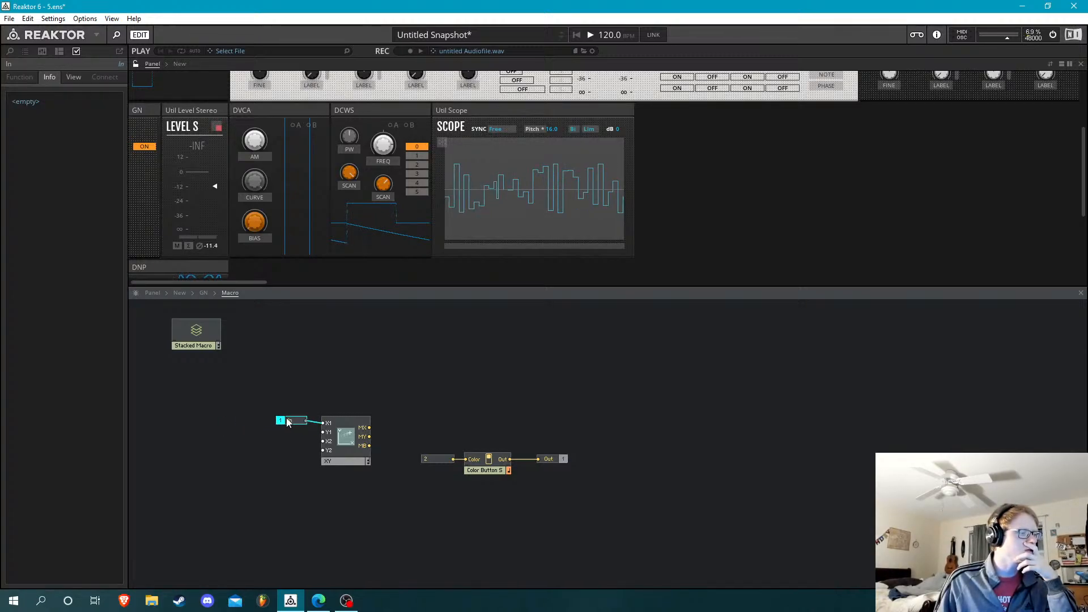
click(272, 363)
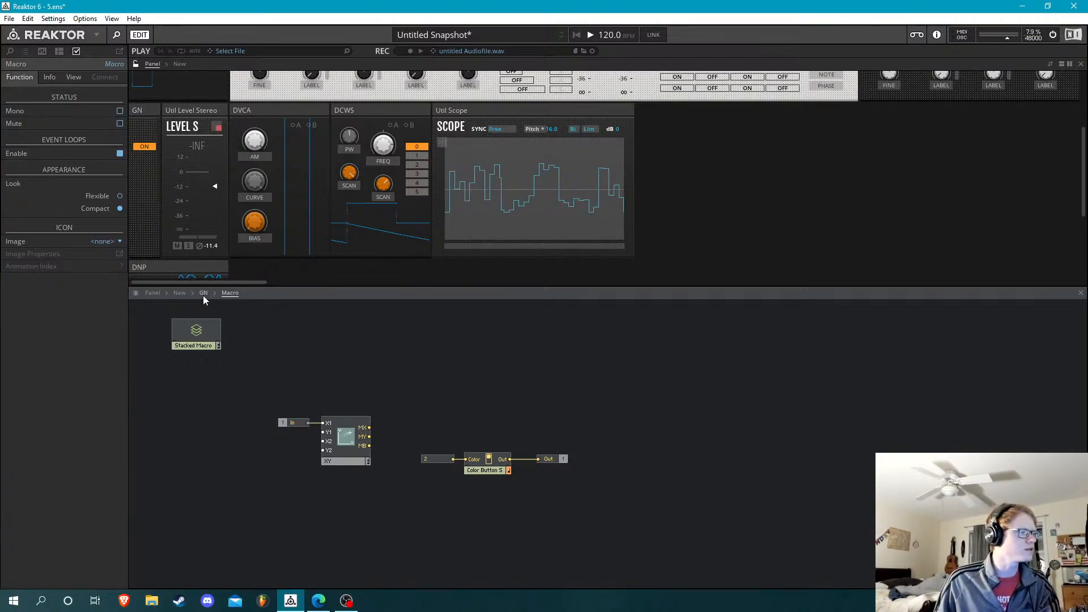
Return to the GN structure, lock the panel layout and place the Macro directly below Process Macros
click(203, 293)
click(136, 64)
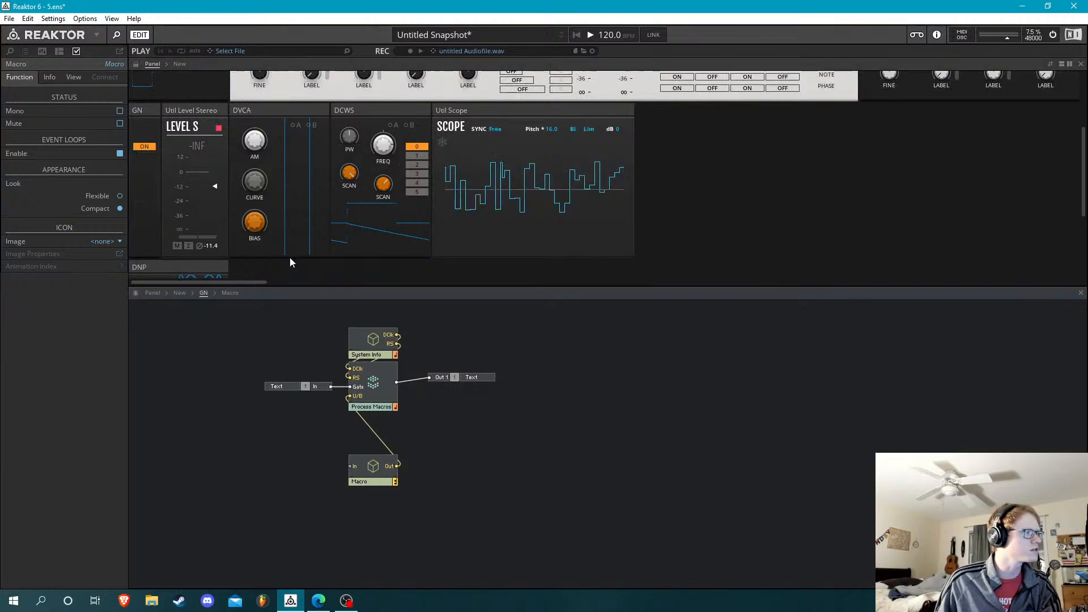
drag(374, 468, 371, 430)
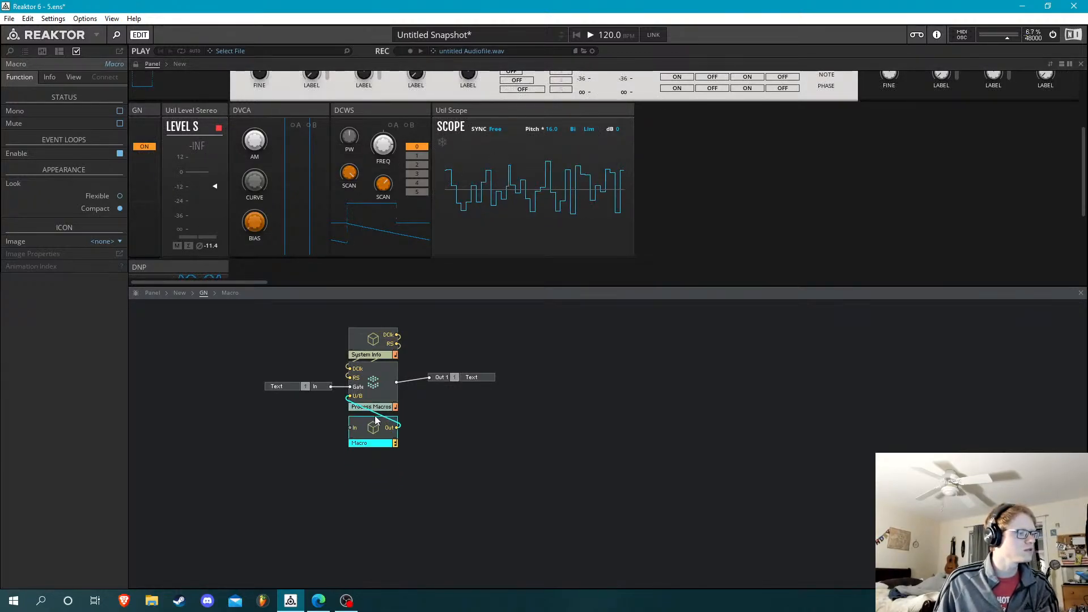
drag(397, 383, 372, 430)
Open the Process Macros core cell and add a second output port below the existing one
double_click(373, 384)
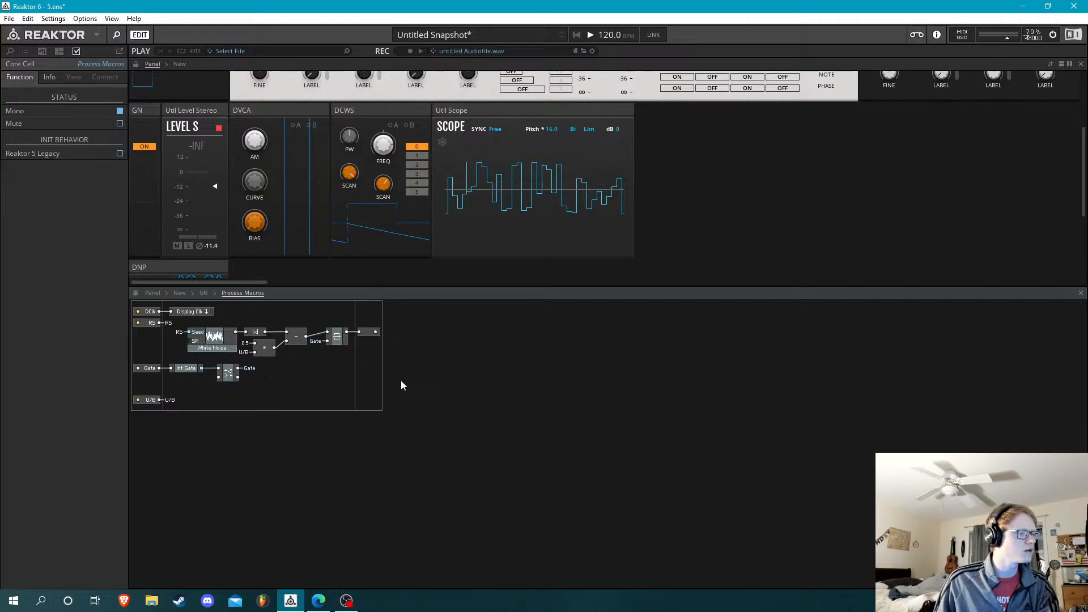
double_click(363, 362)
text(out)
key(Return)
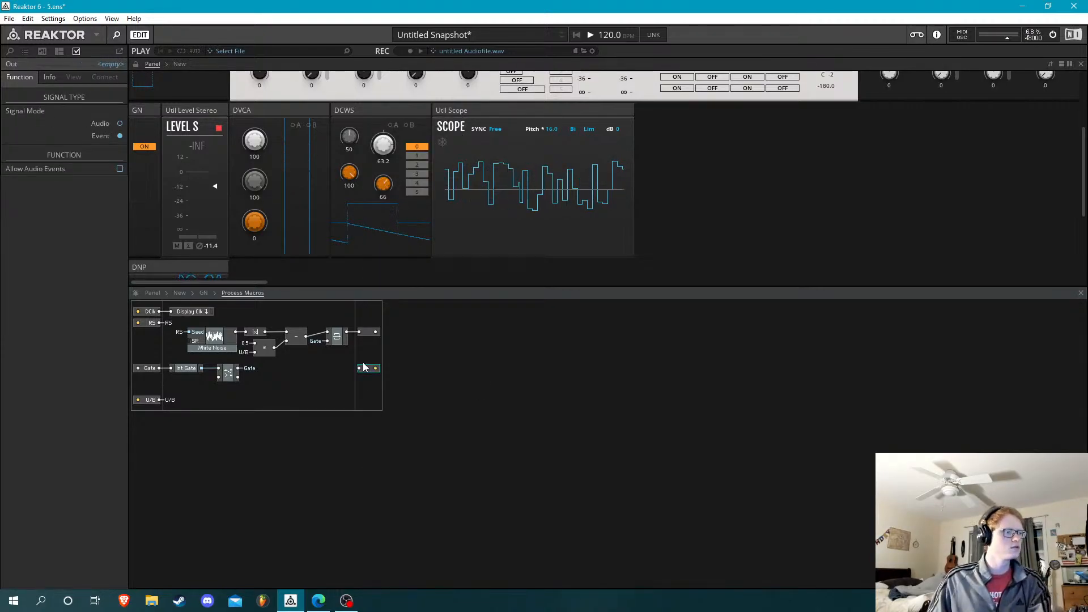
Try wiring the |x| module's output straight to the new output port and delete that wire
drag(366, 371, 263, 337)
click(296, 378)
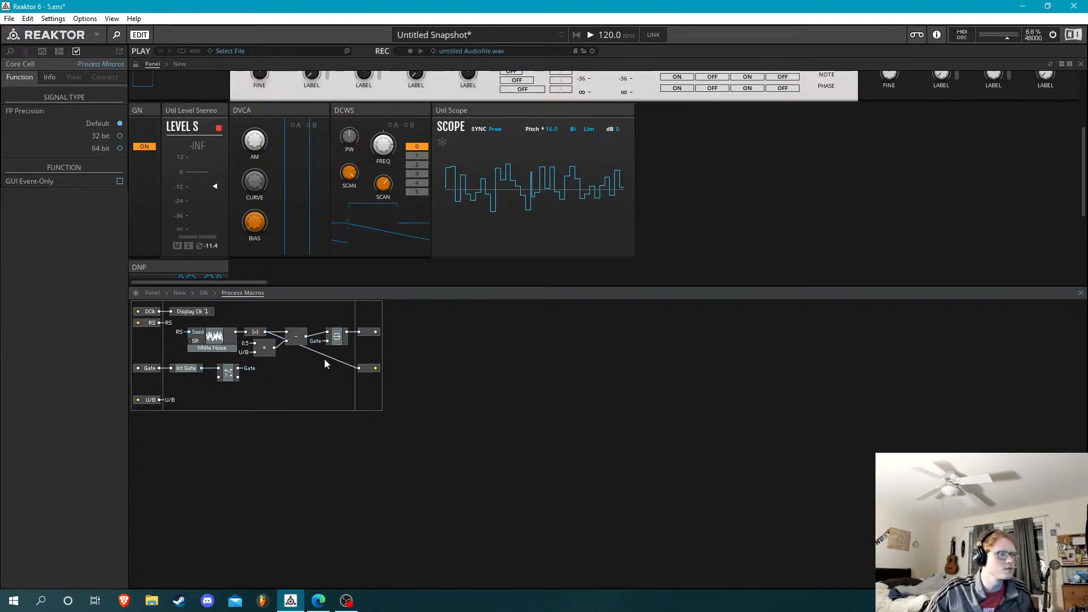
click(344, 362)
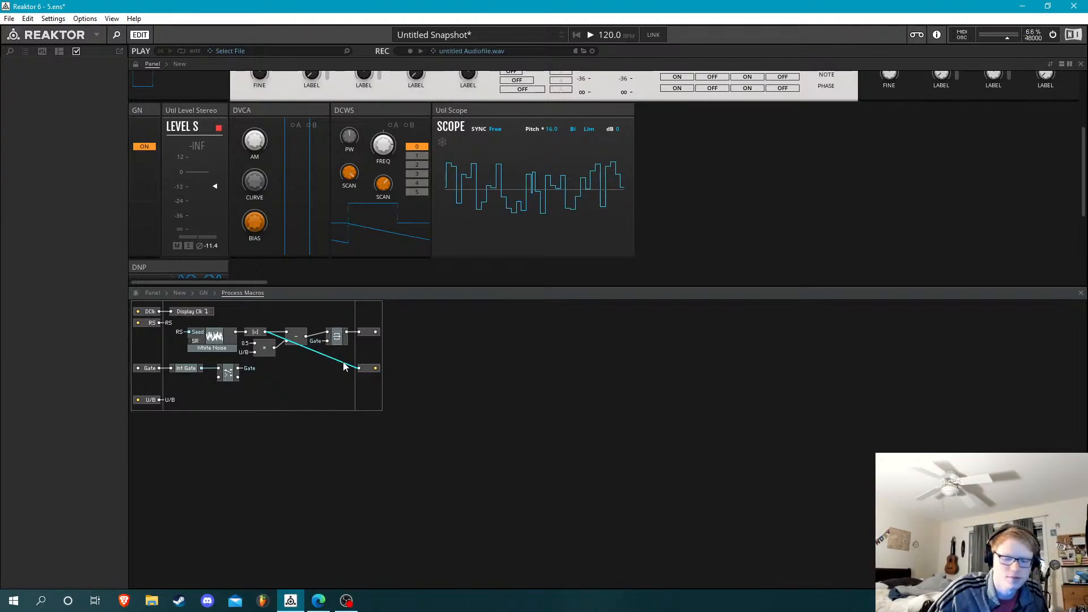
key(Delete)
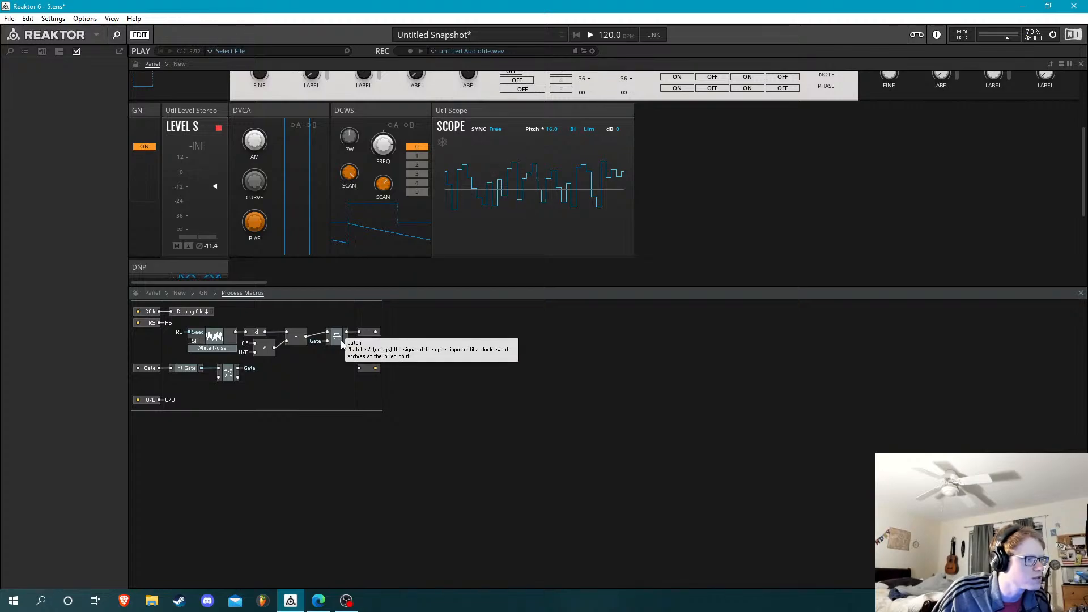
Shift the Latch macro and the upper output port so they line up with the subtract module's output
drag(341, 341, 353, 342)
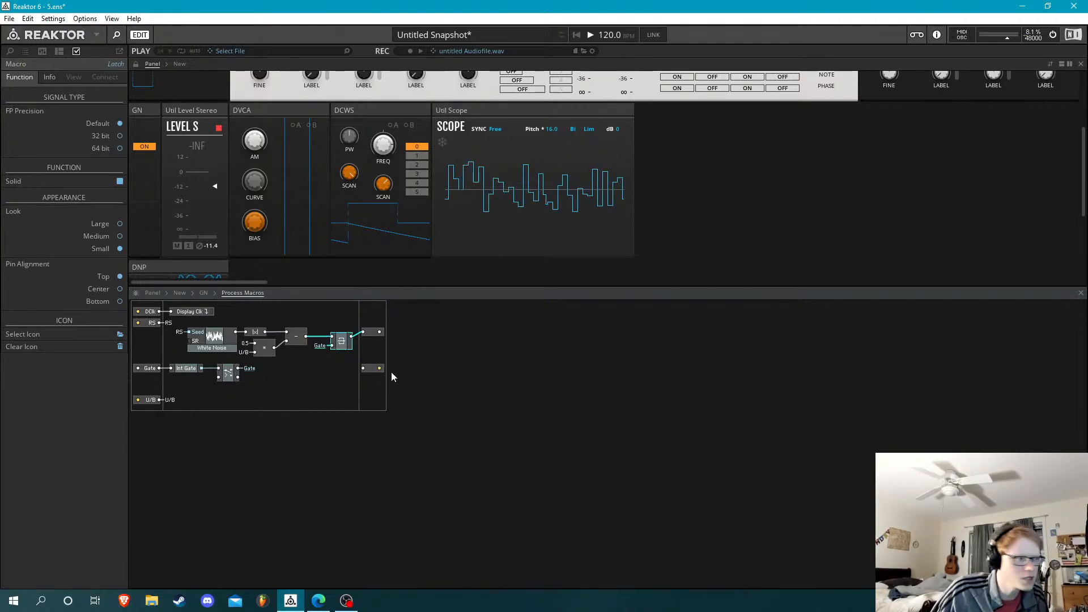
drag(375, 336, 378, 342)
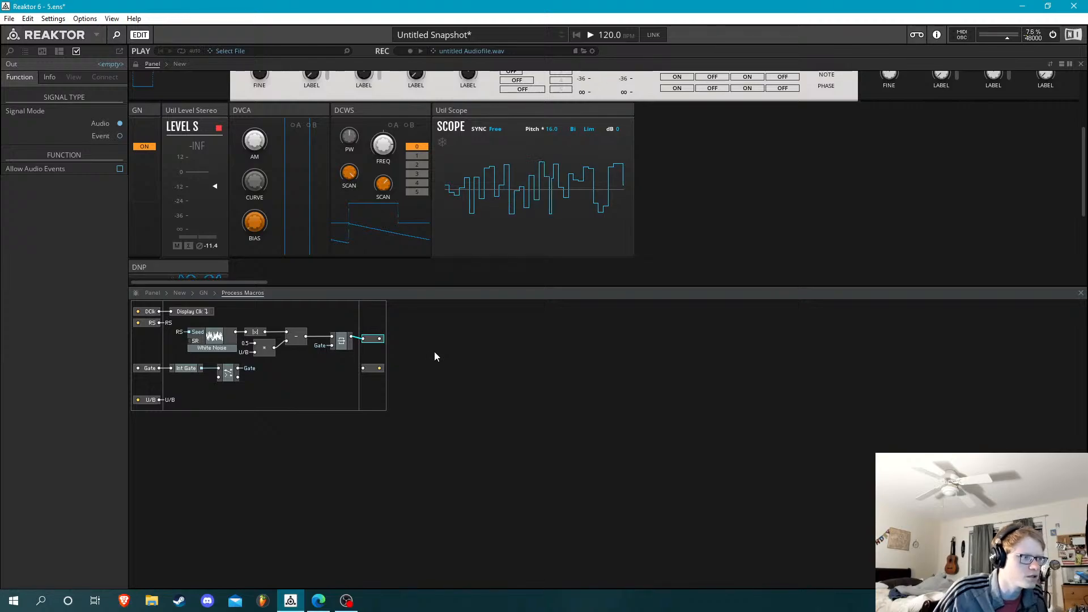
key(Up)
click(316, 393)
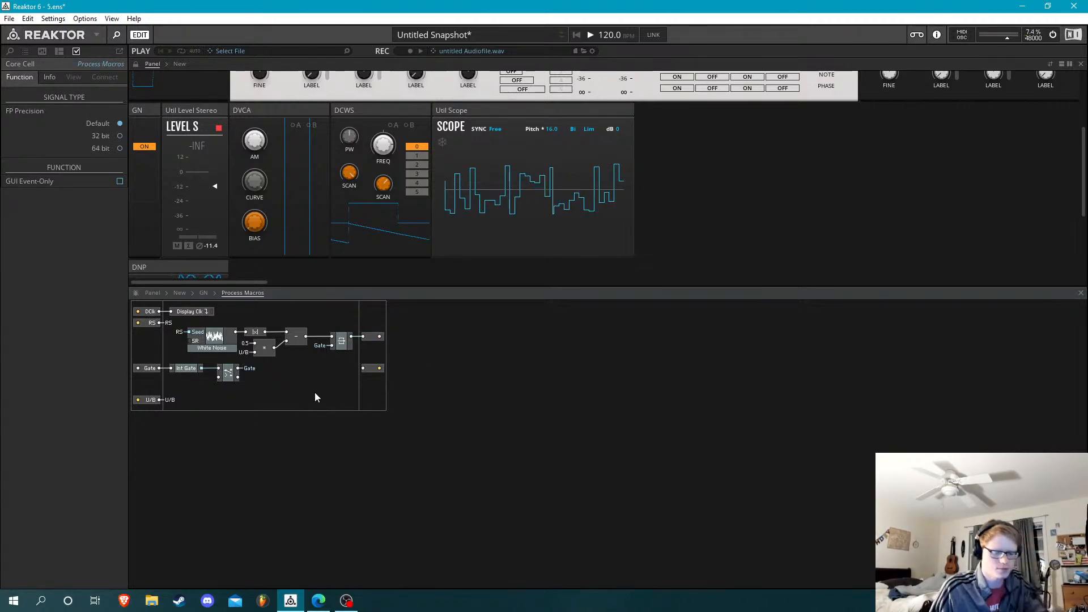
Insert a second Latch macro below the first and connect its output to the new output port
double_click(314, 393)
text(latc)
key(Return)
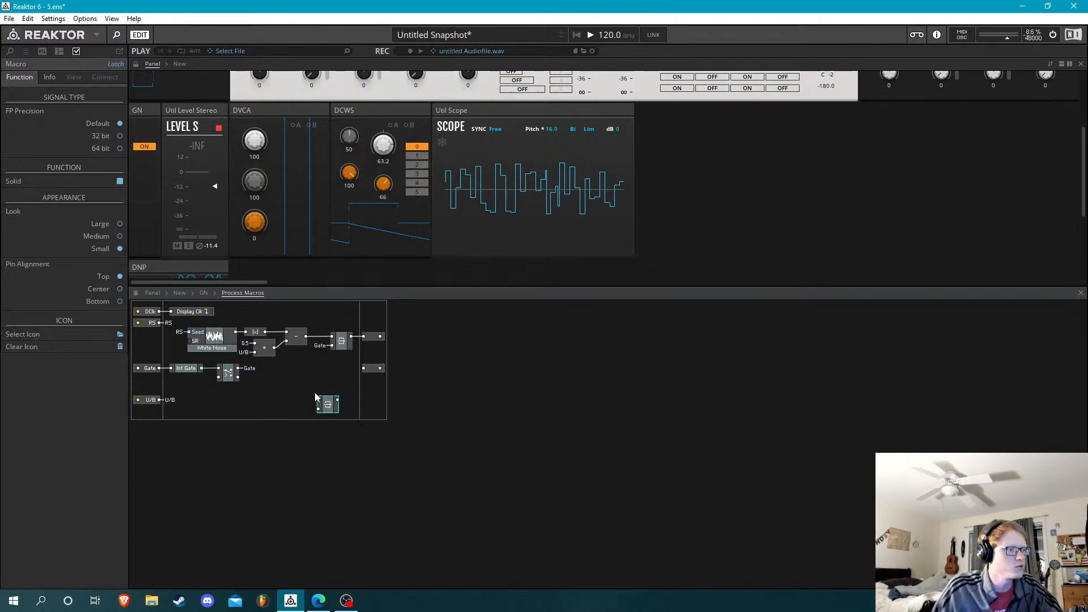
mouse_move(330, 396)
mouse_down()
mouse_move(340, 371)
mouse_move(364, 370)
mouse_move(332, 374)
mouse_up()
click(330, 388)
click(333, 397)
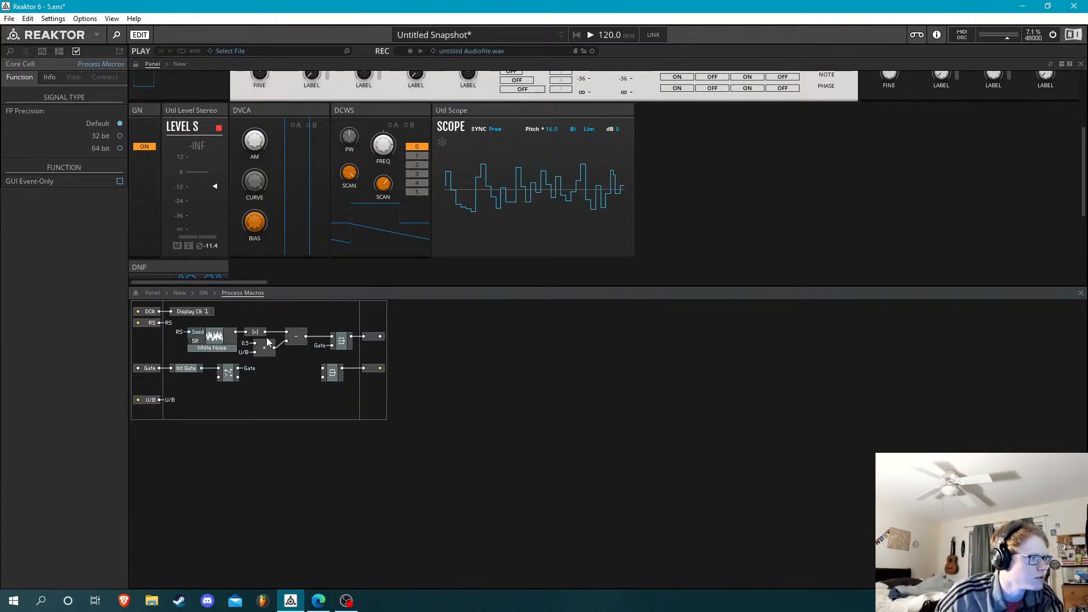
Feed the second Latch from the |x| output and the Gate QuickBus, and align it under the first Latch
drag(266, 333, 323, 369)
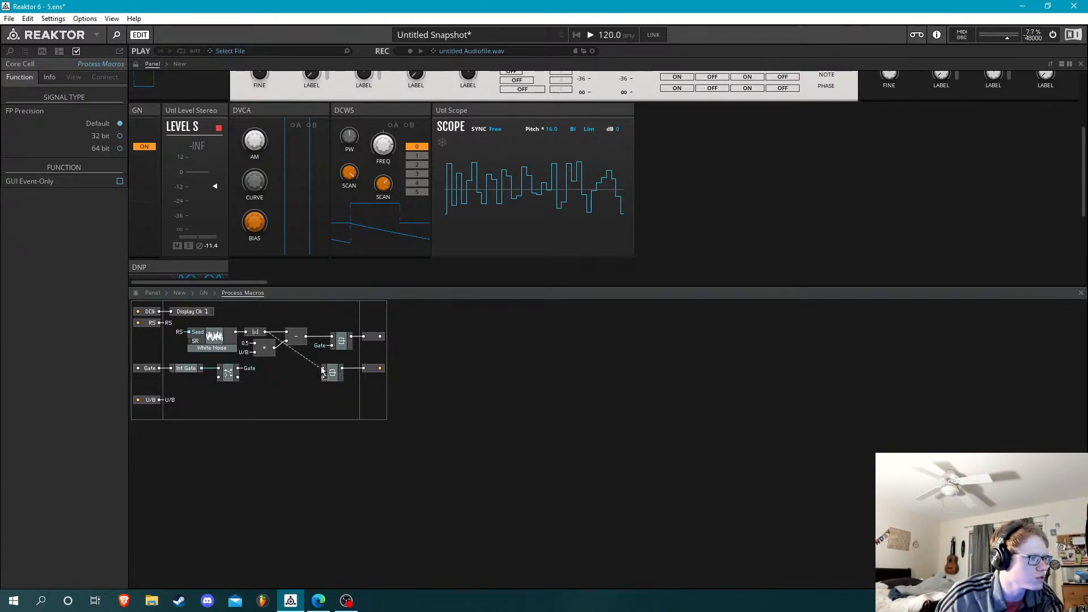
right_click(324, 379)
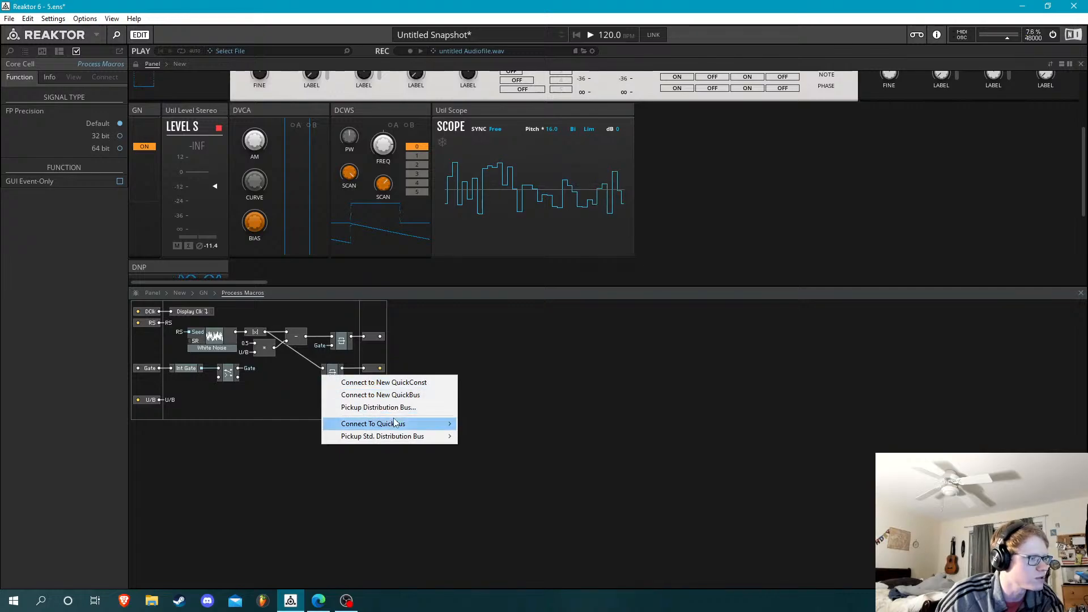
click(459, 424)
drag(331, 376, 340, 376)
click(374, 372)
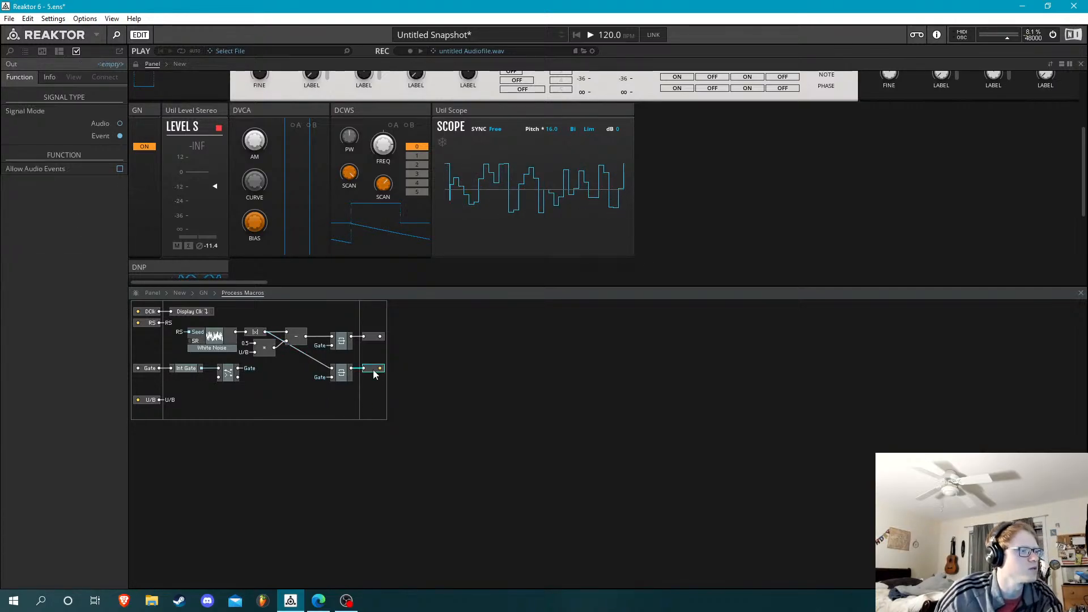
Name the upper output port Out and keep the lower output port's signal mode as Audio
click(374, 337)
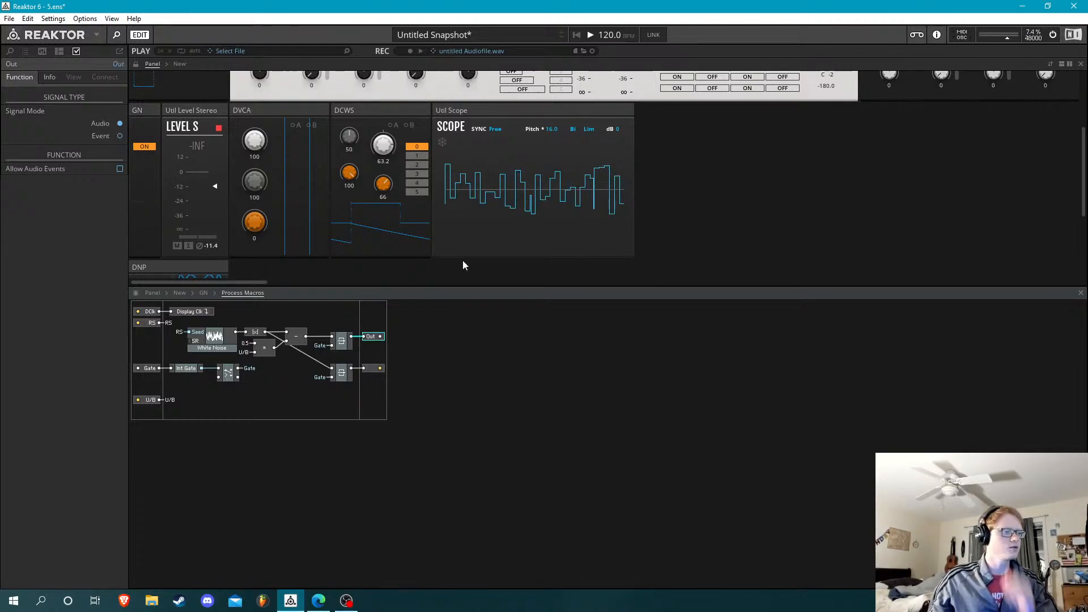
click(382, 369)
click(118, 124)
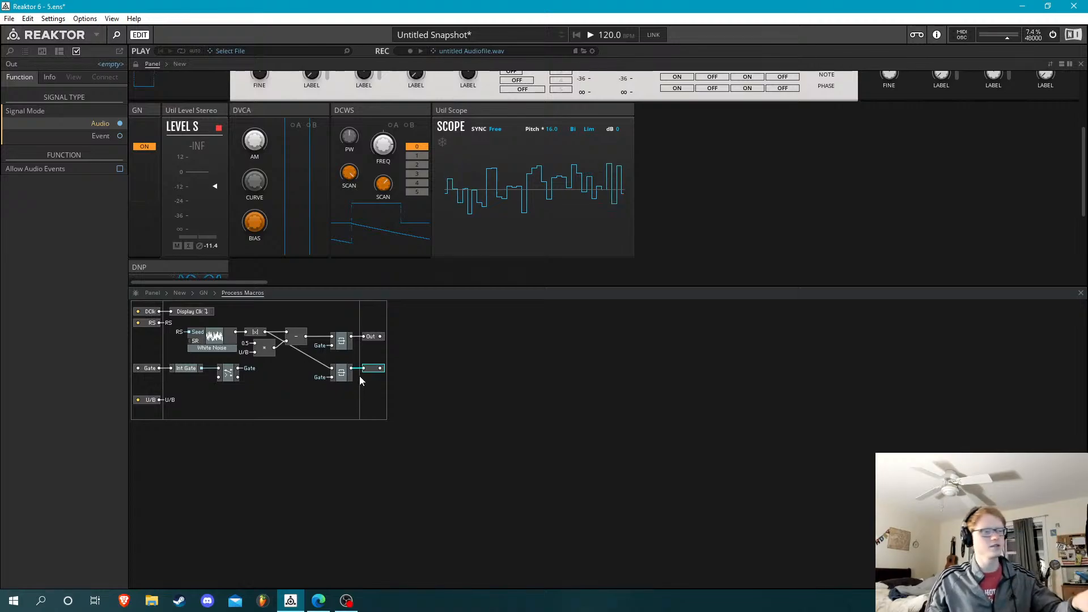
click(326, 395)
Go up to the GN structure and open the Macro that holds the XY display and color button
click(204, 293)
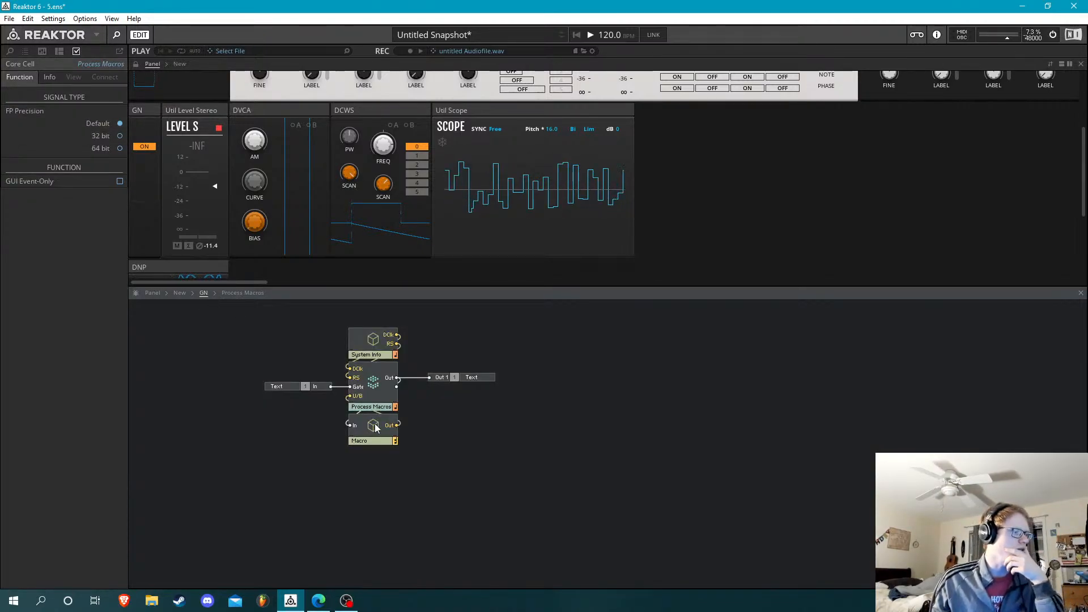
click(389, 404)
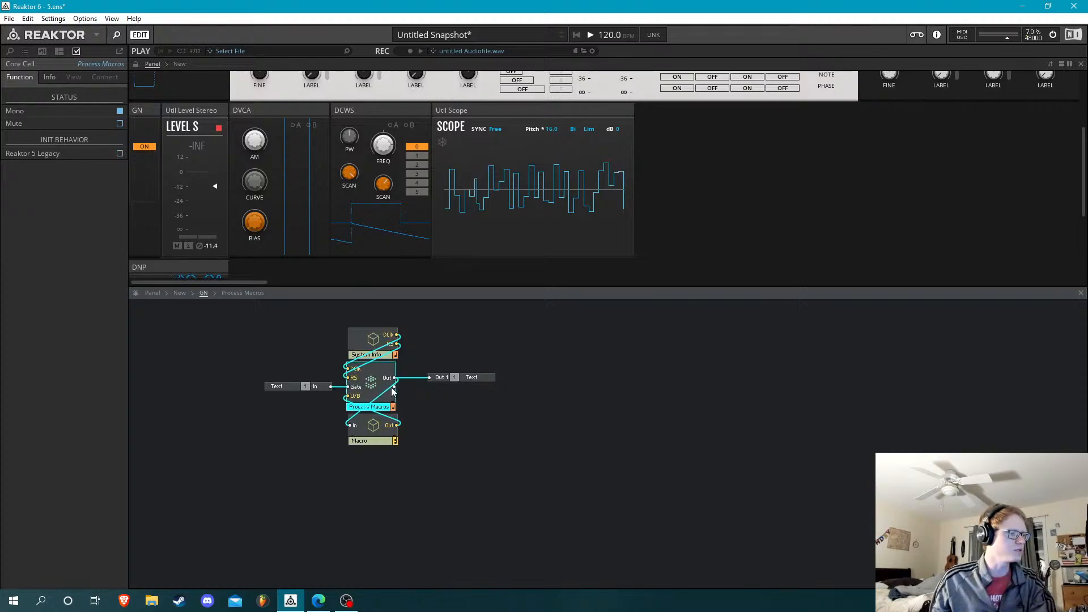
double_click(363, 429)
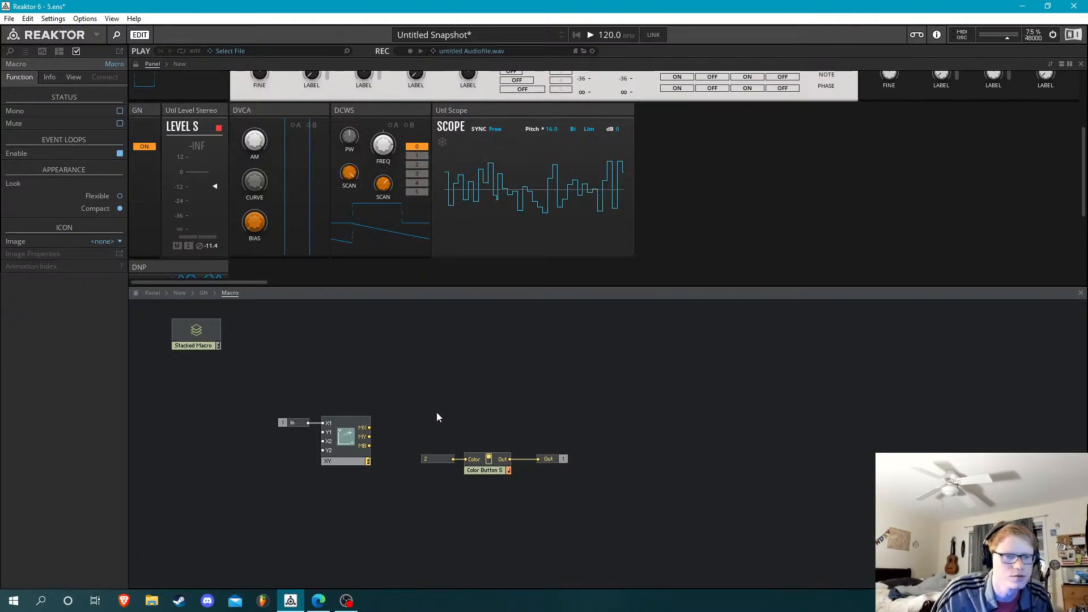
click(264, 222)
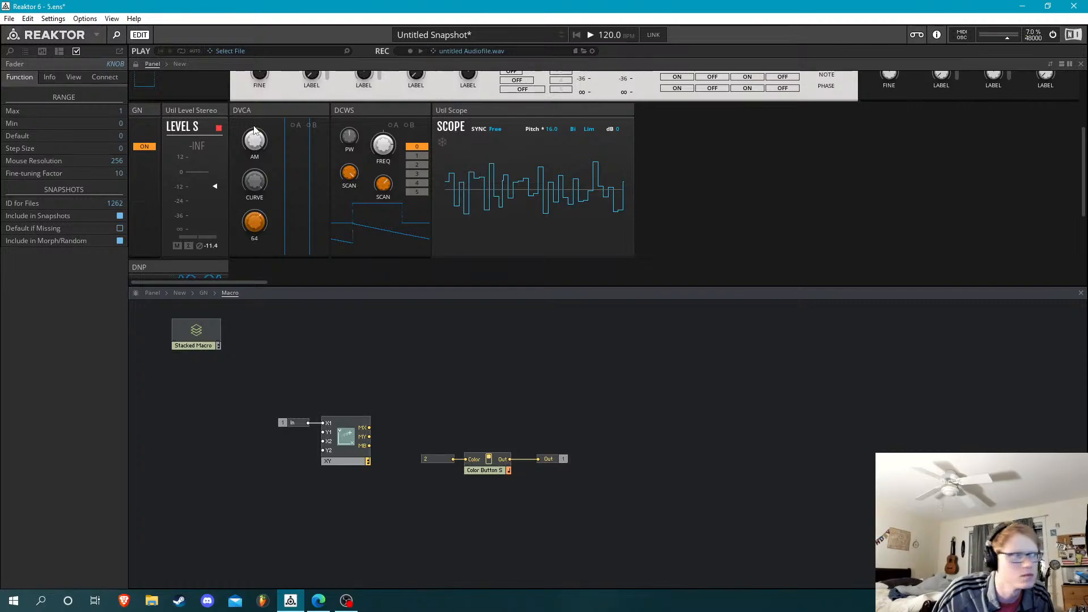
click(397, 352)
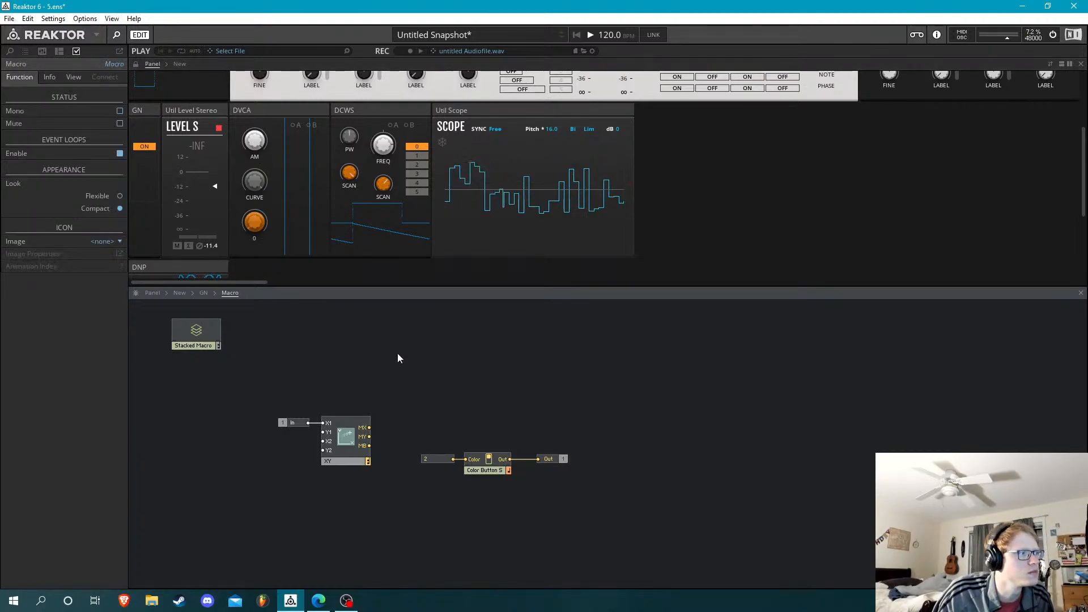
right_click(380, 372)
mouse_move(413, 391)
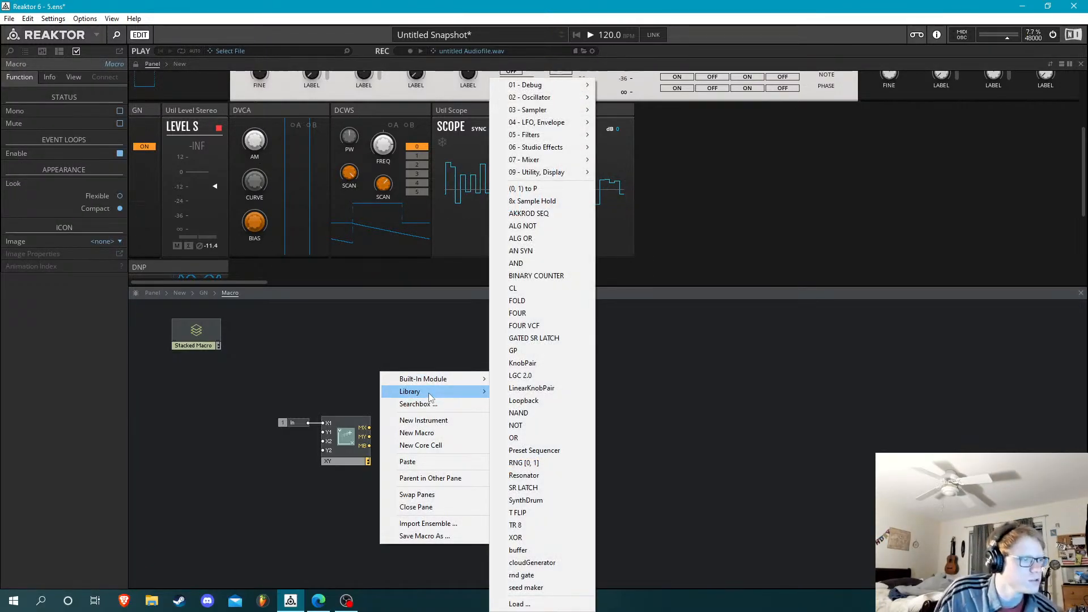
mouse_move(527, 140)
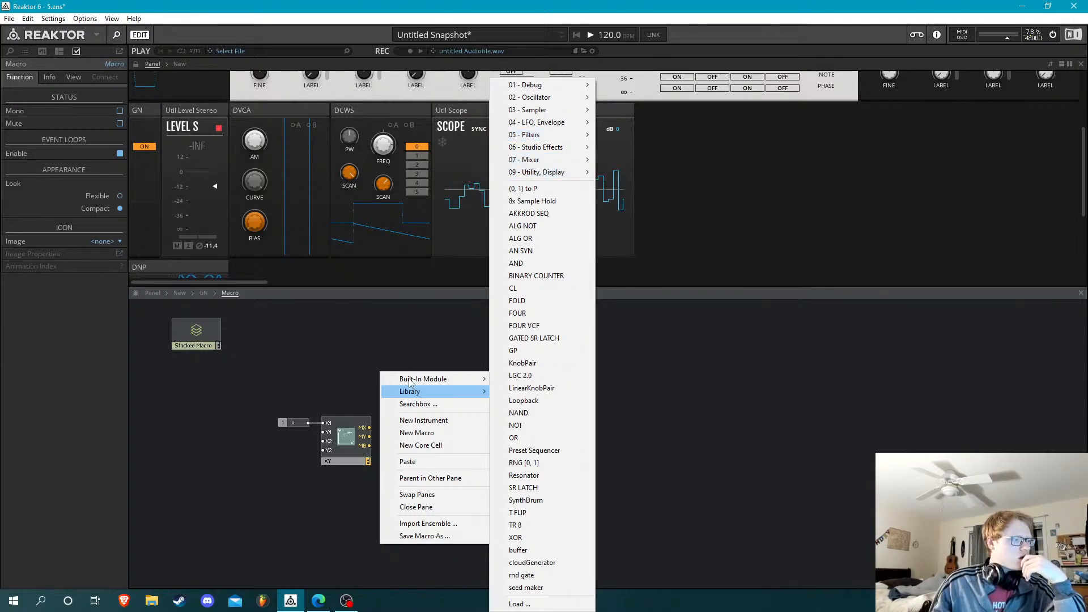
click(363, 369)
Insert a Ramp oscillator and connect its output to the XY module's Y1 input
double_click(362, 370)
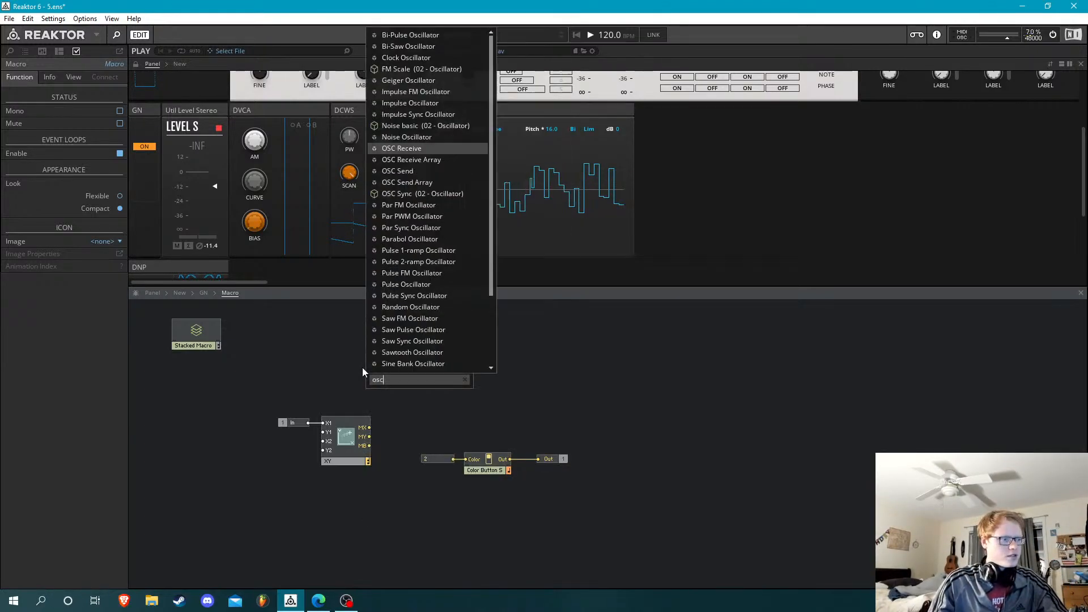
text(o)
key(BackSpace)
text(Ramp)
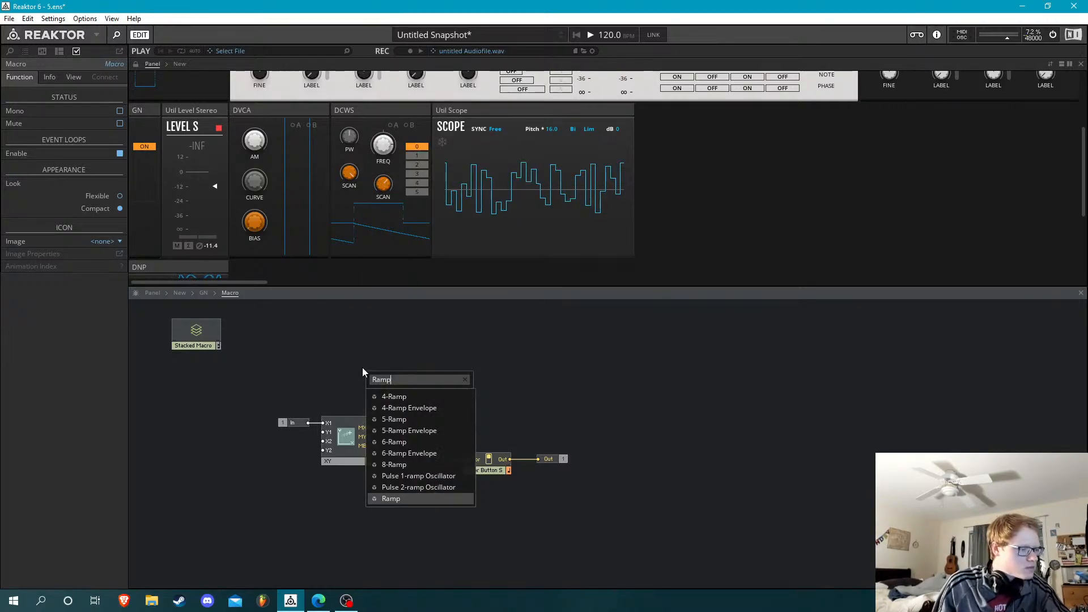
key(Return)
drag(382, 391, 323, 432)
Create constants for the Ramp Osc, with 1 on the A input and 32 on the F input
right_click(246, 448)
click(278, 466)
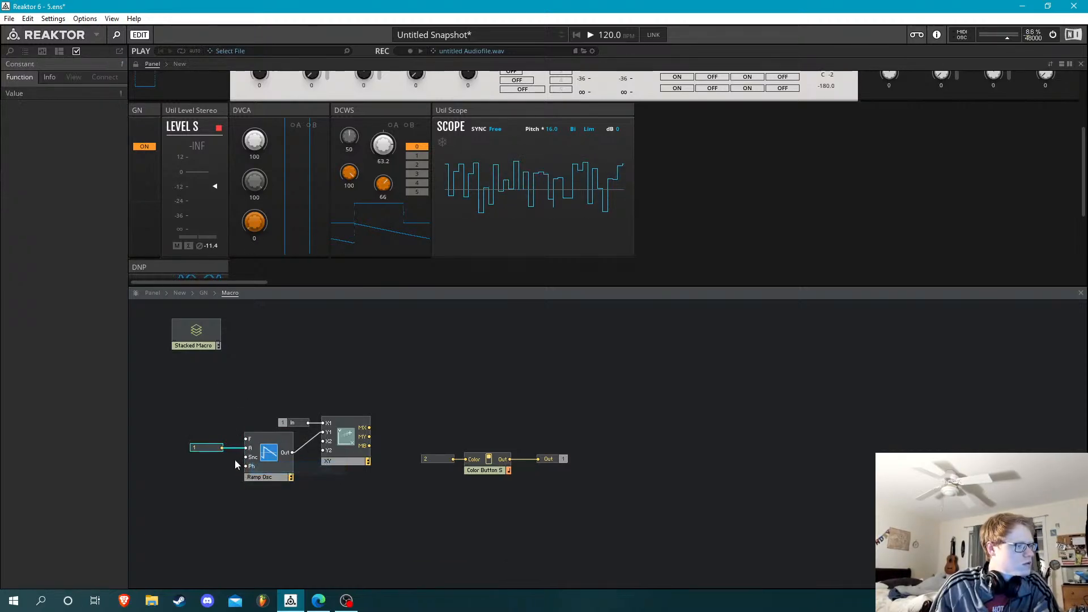
click(233, 423)
right_click(246, 457)
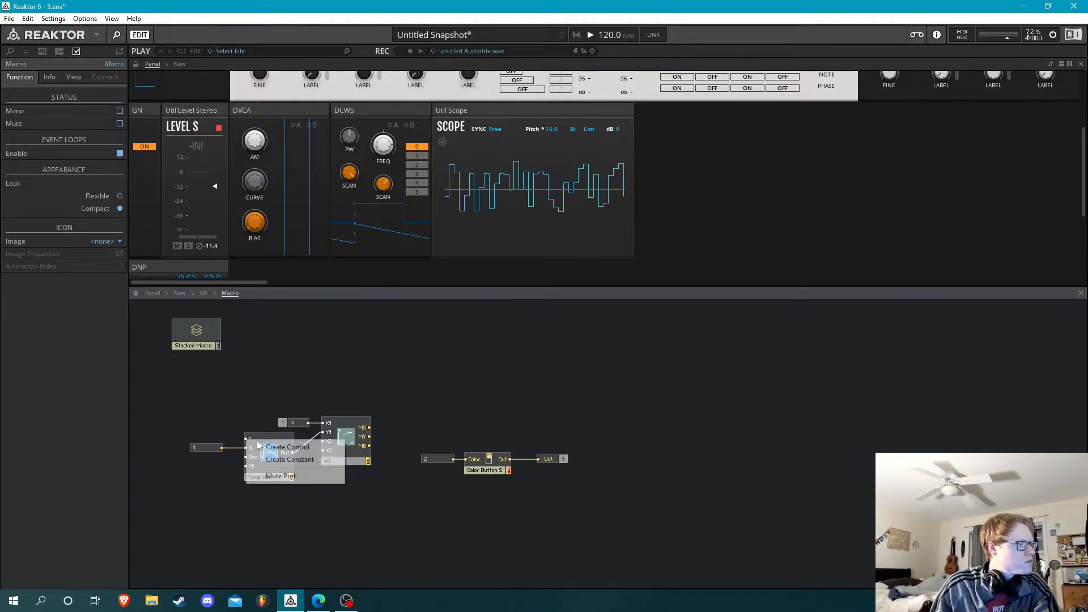
click(289, 459)
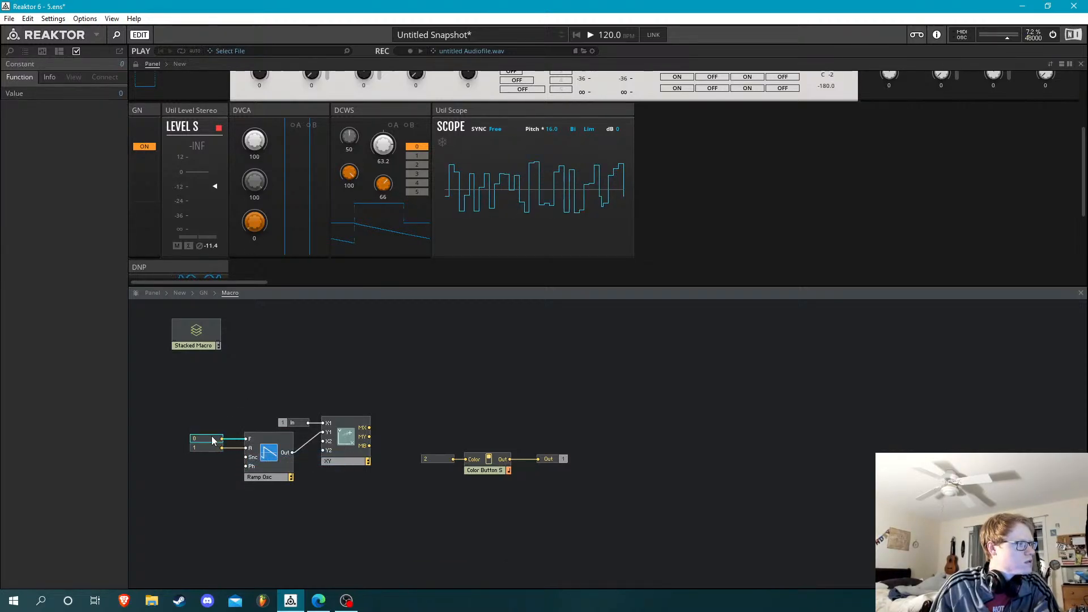
key(Return)
click(233, 409)
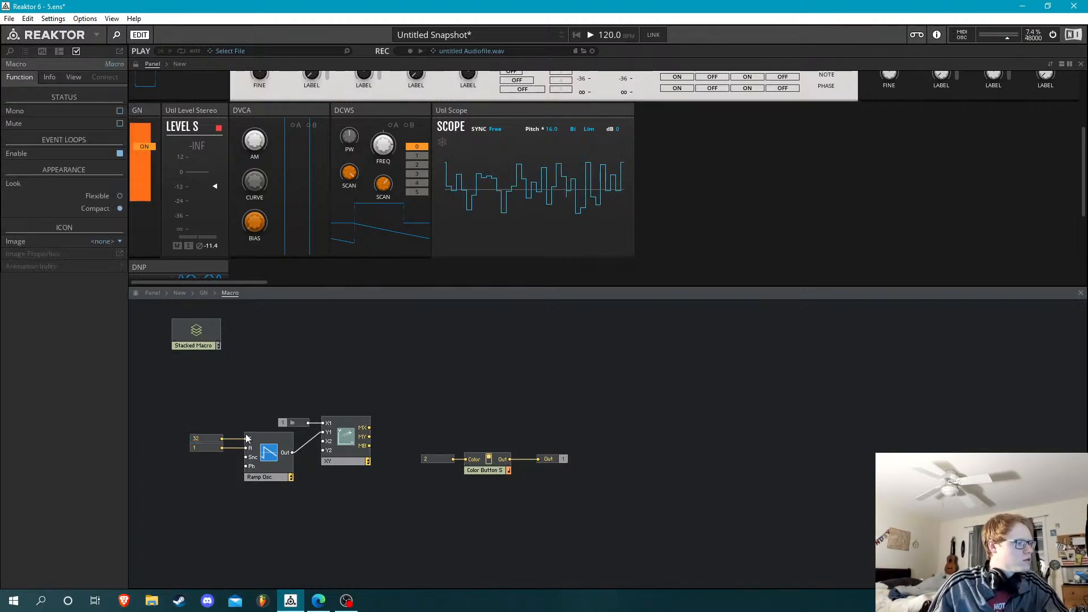
Set the Ramp Osc's frequency constant to 440
double_click(204, 440)
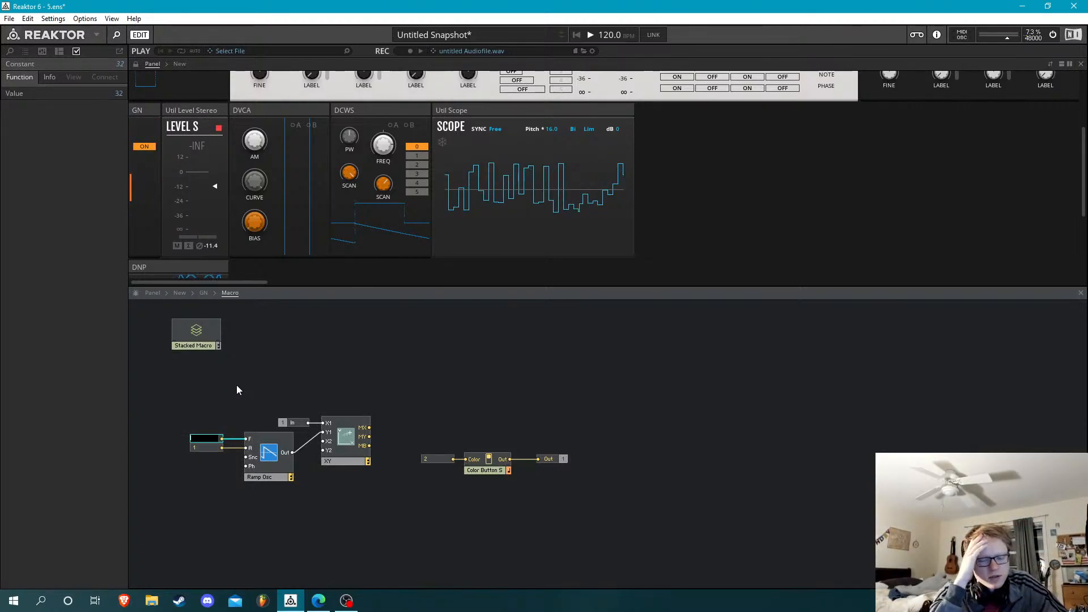
text(440)
key(Return)
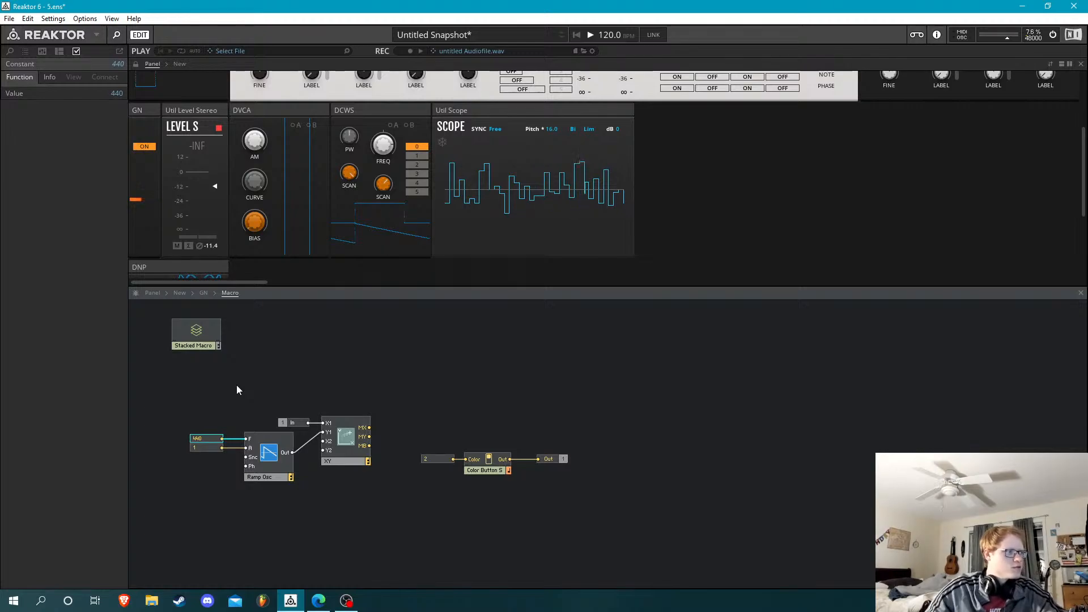
Set the XY module's display object type to Scope
click(269, 454)
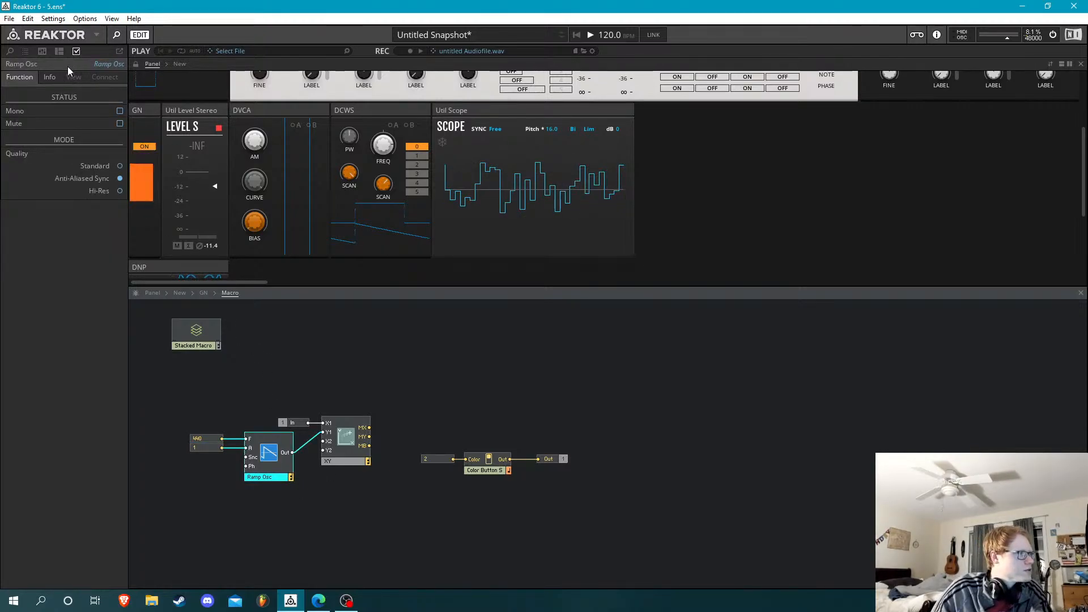
click(352, 440)
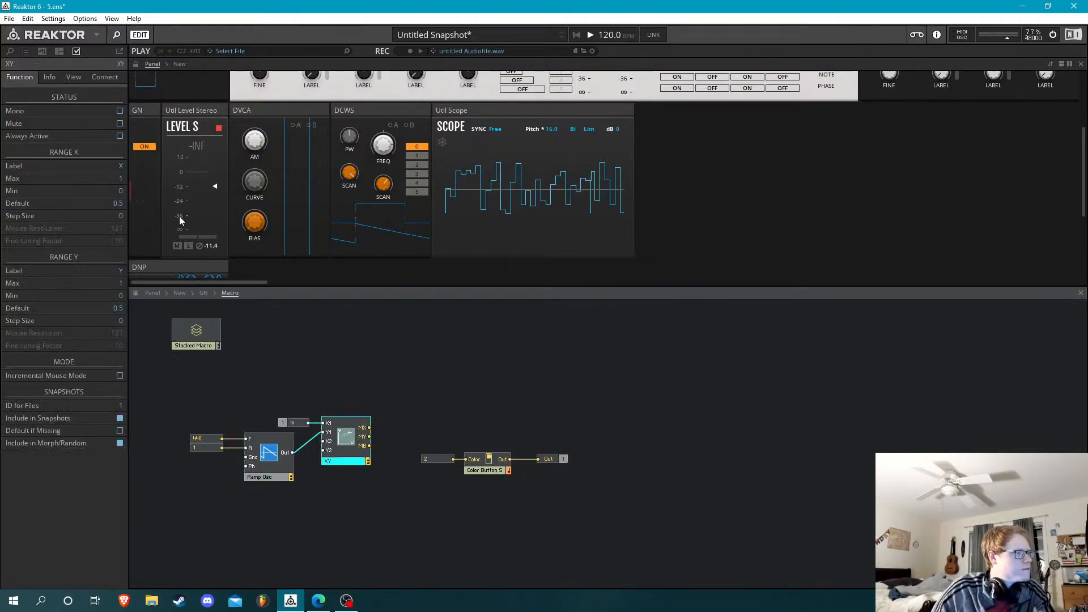
click(75, 78)
click(115, 111)
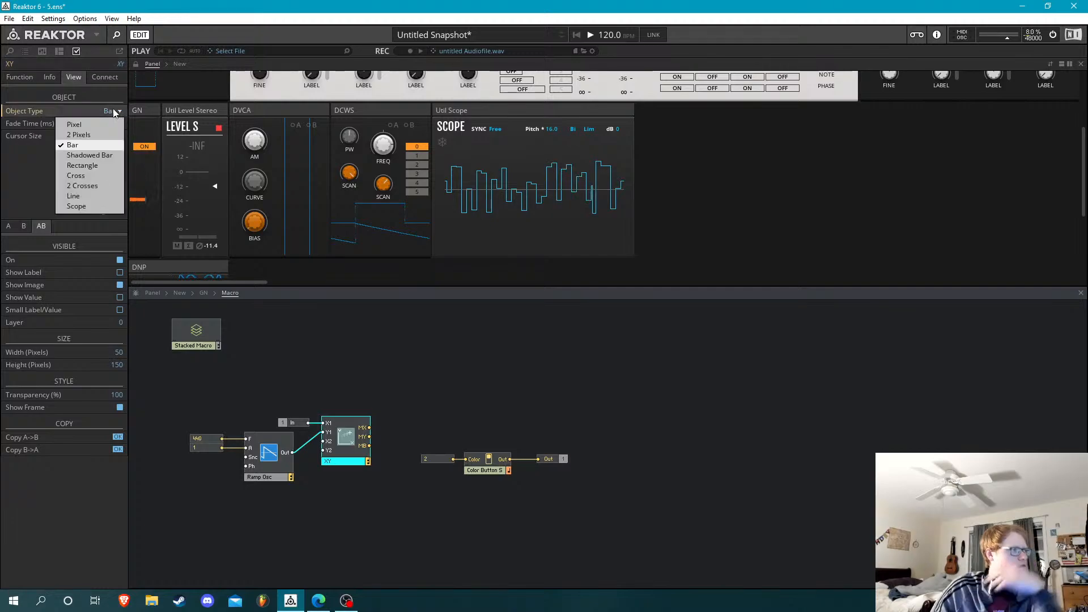
click(76, 206)
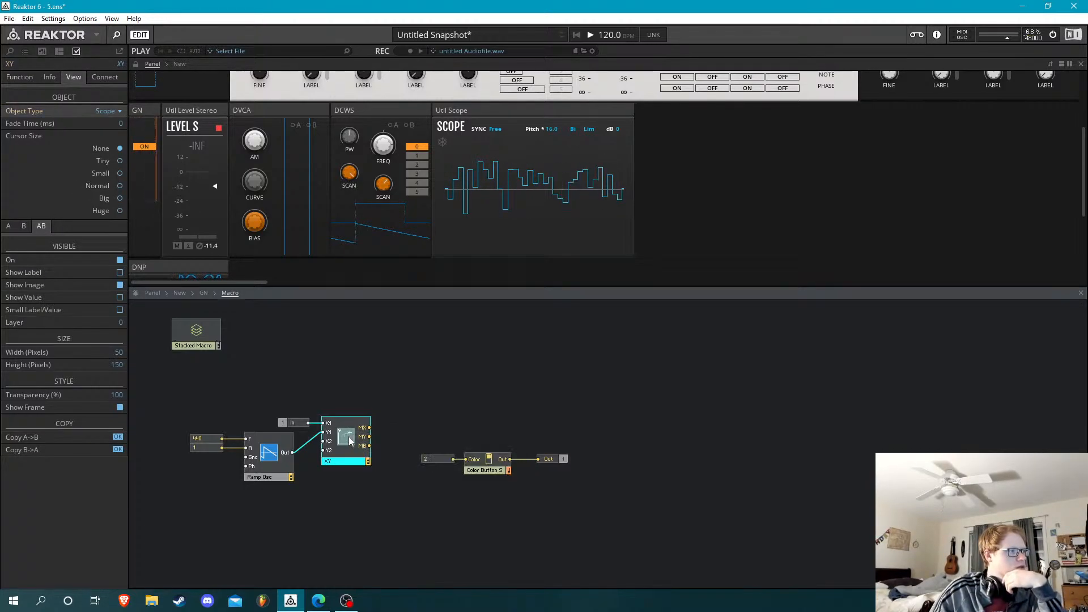
Move the In port away from the XY module to the free area above the Ramp Osc
mouse_move(350, 441)
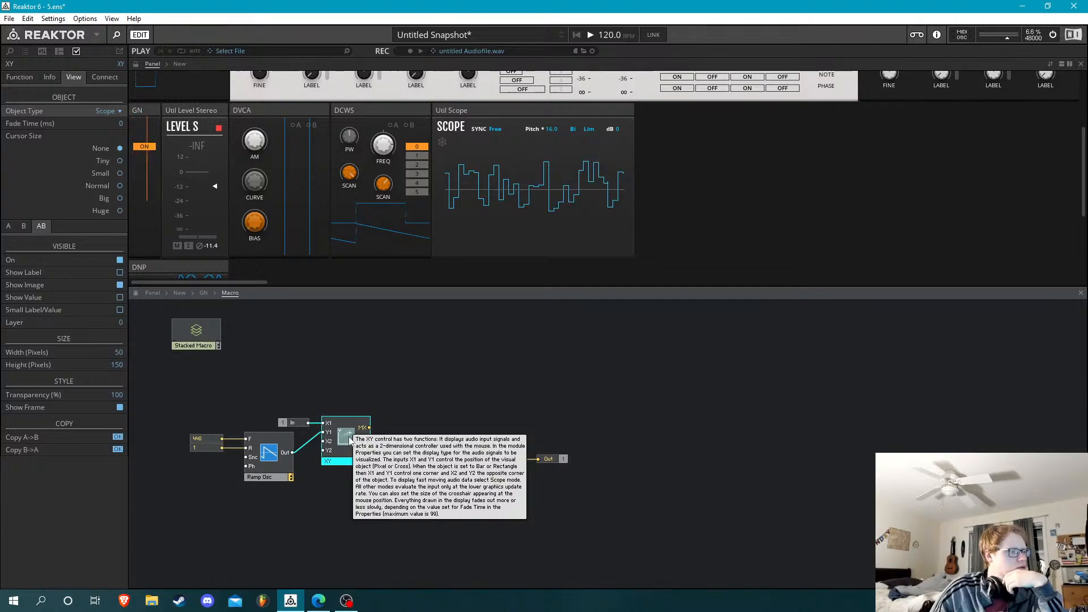
click(305, 407)
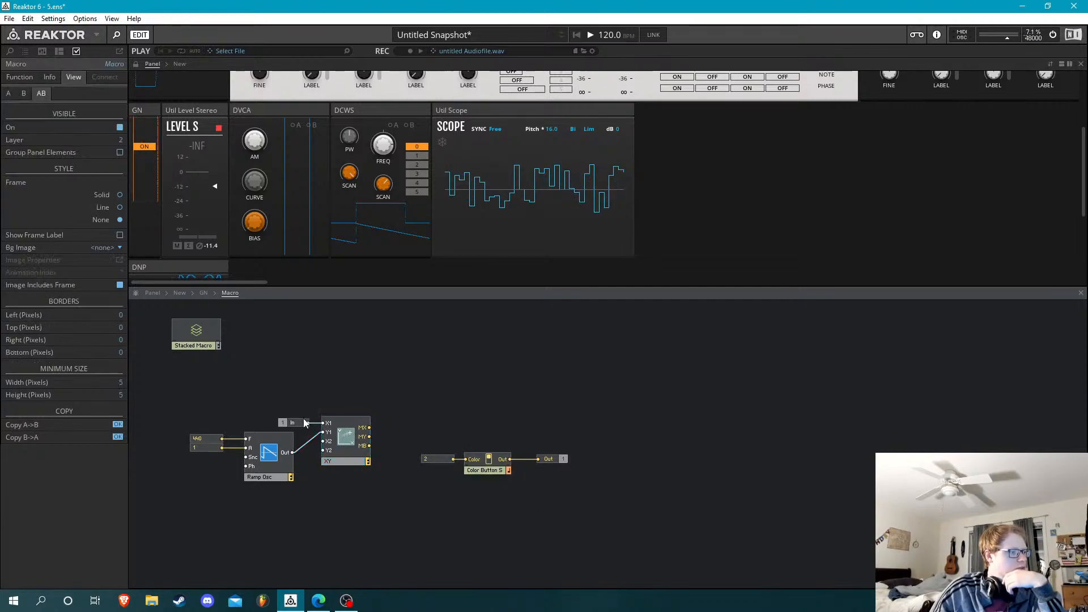
drag(304, 422, 229, 373)
Set the XY display's height to 244 pixels, unlocking and relocking the panel to check the fit
click(351, 445)
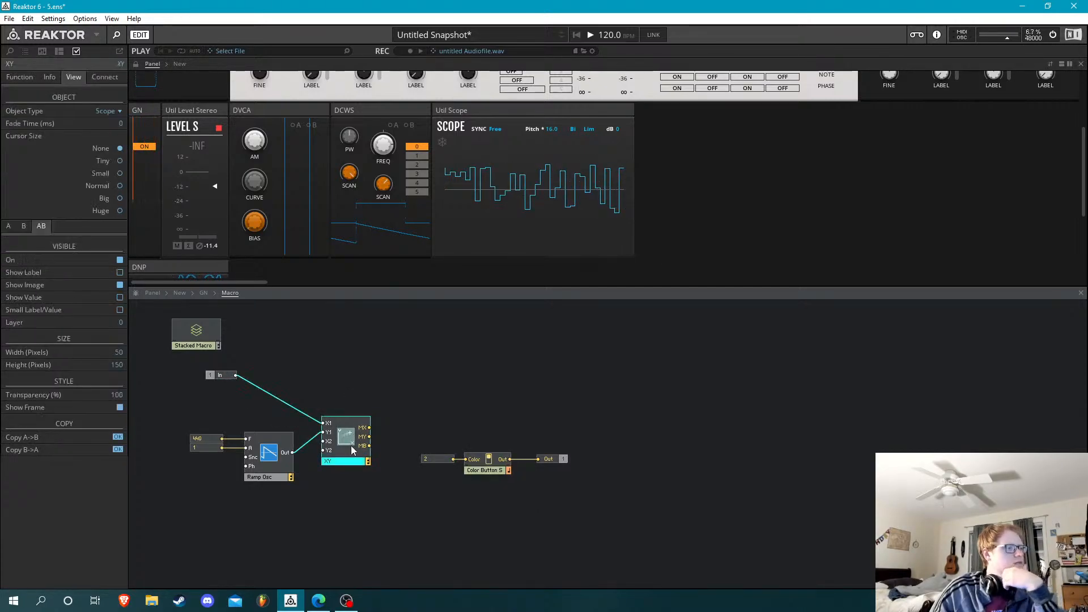
click(136, 63)
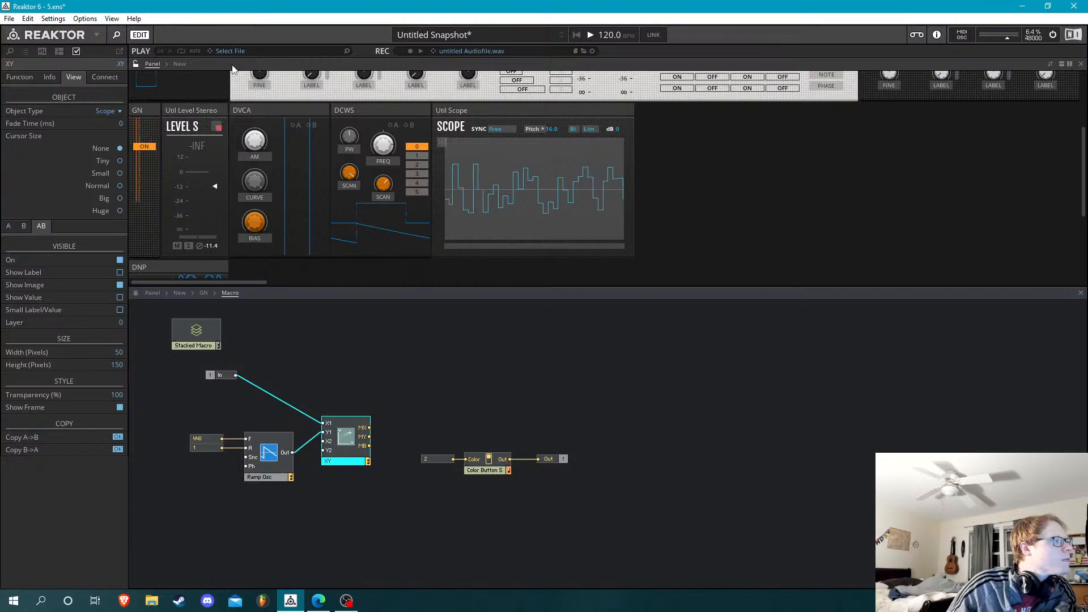
click(138, 66)
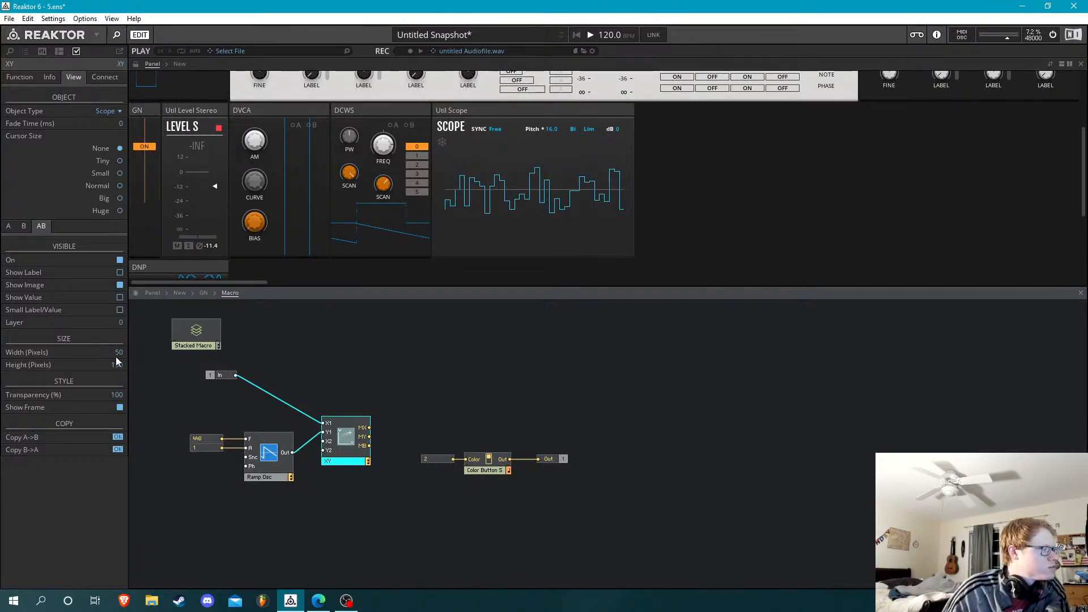
drag(121, 364, 138, 240)
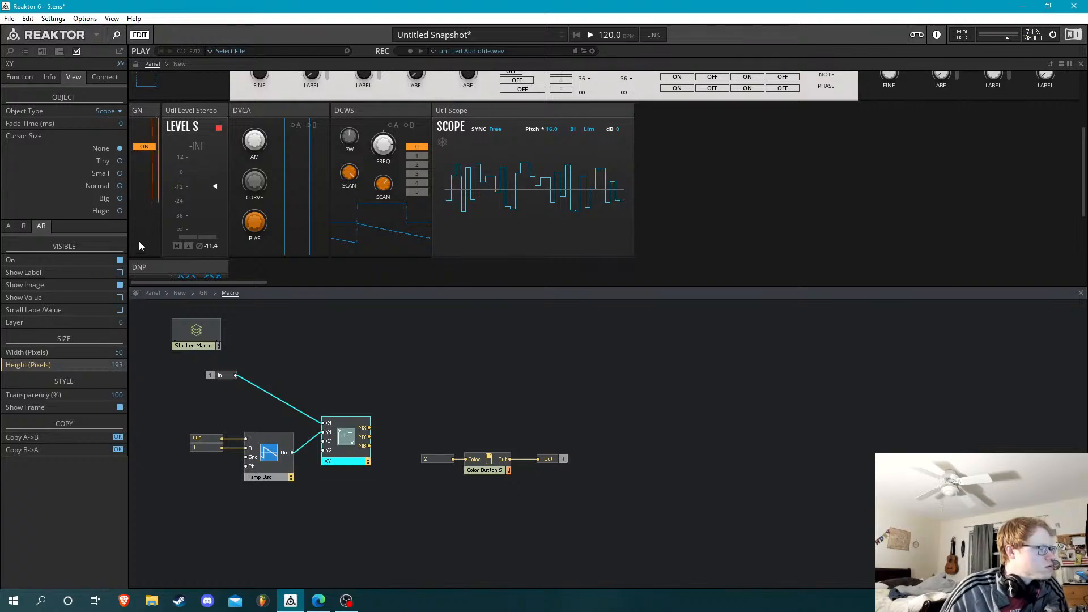
drag(178, 60, 186, 87)
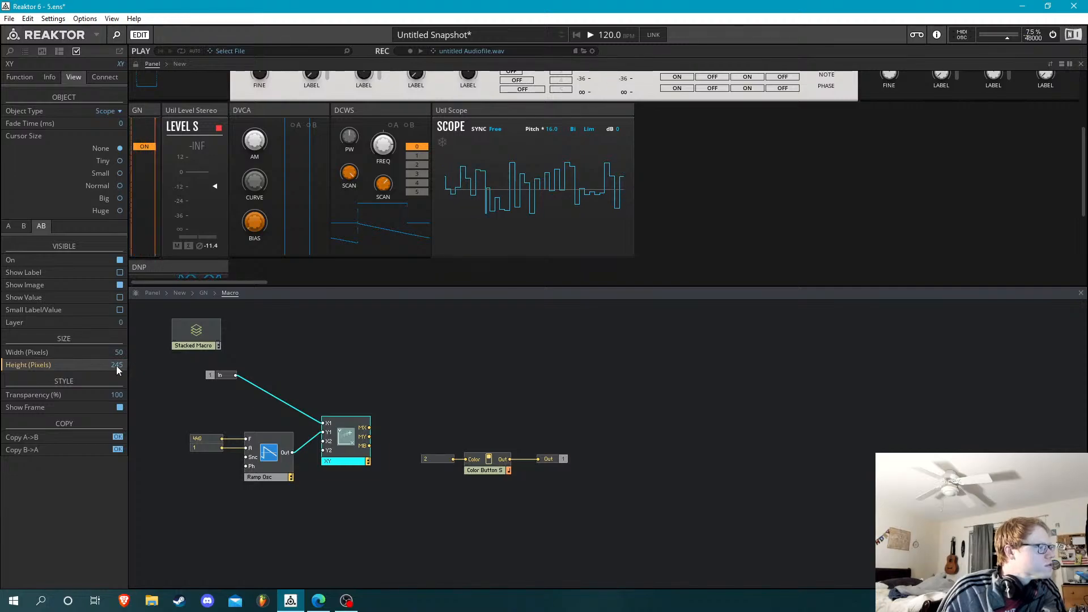
drag(118, 369, 124, 366)
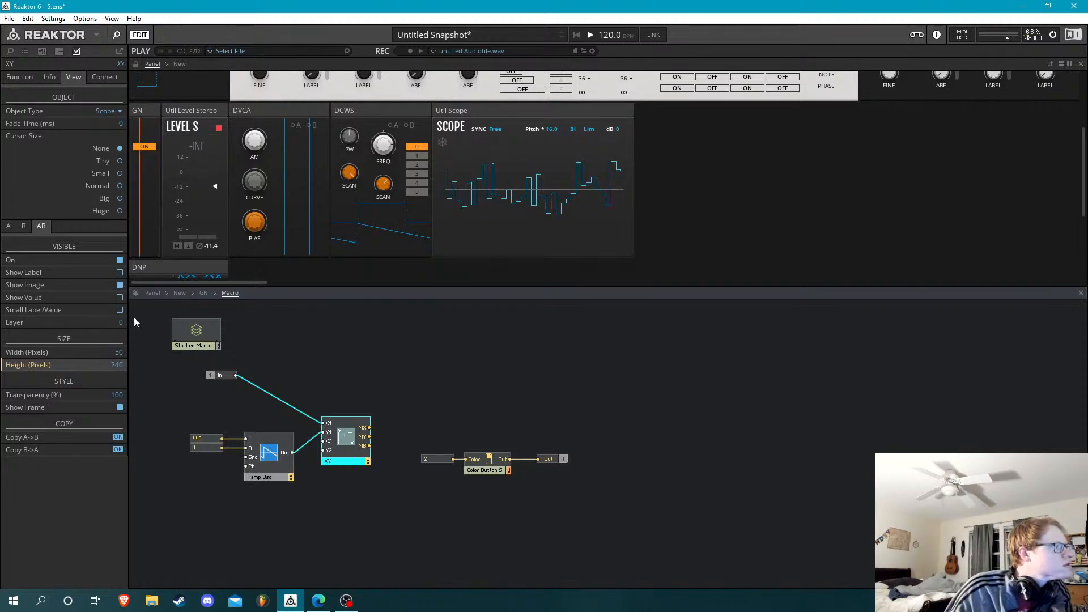
click(136, 64)
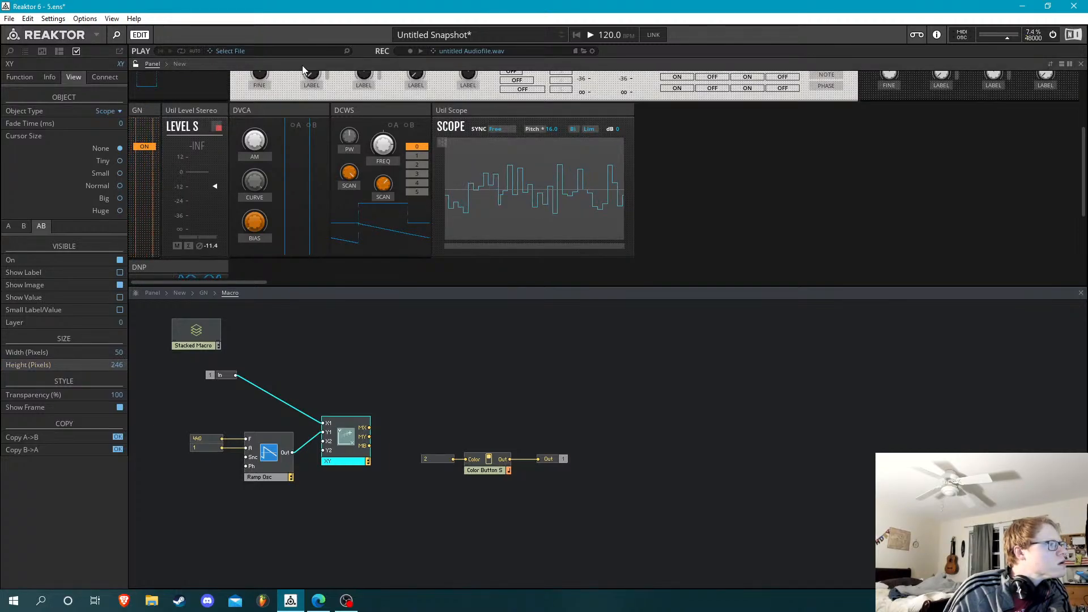
click(135, 67)
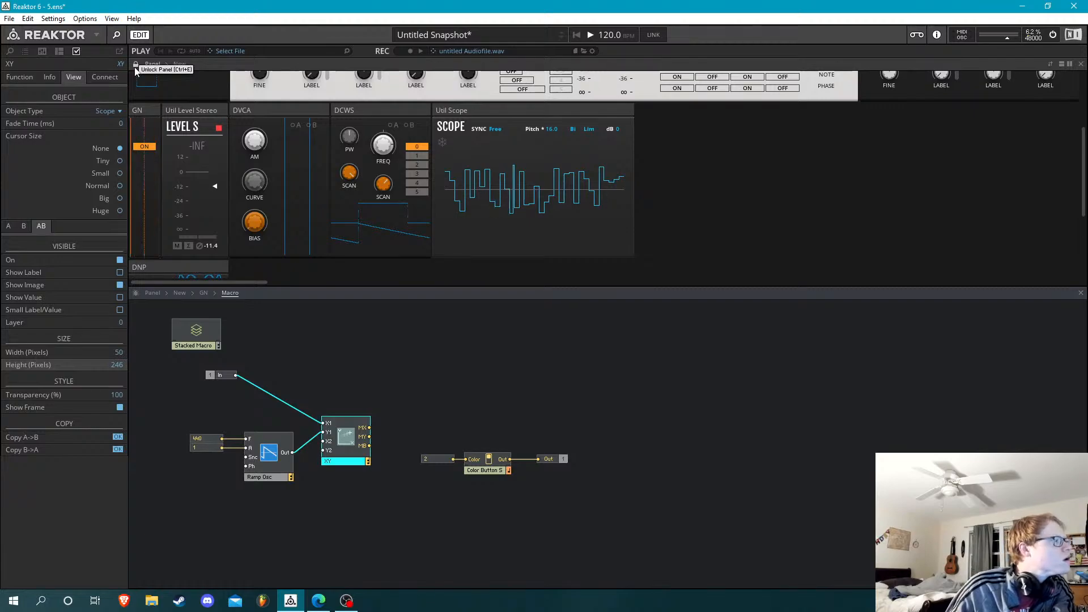
click(122, 367)
drag(122, 366, 123, 368)
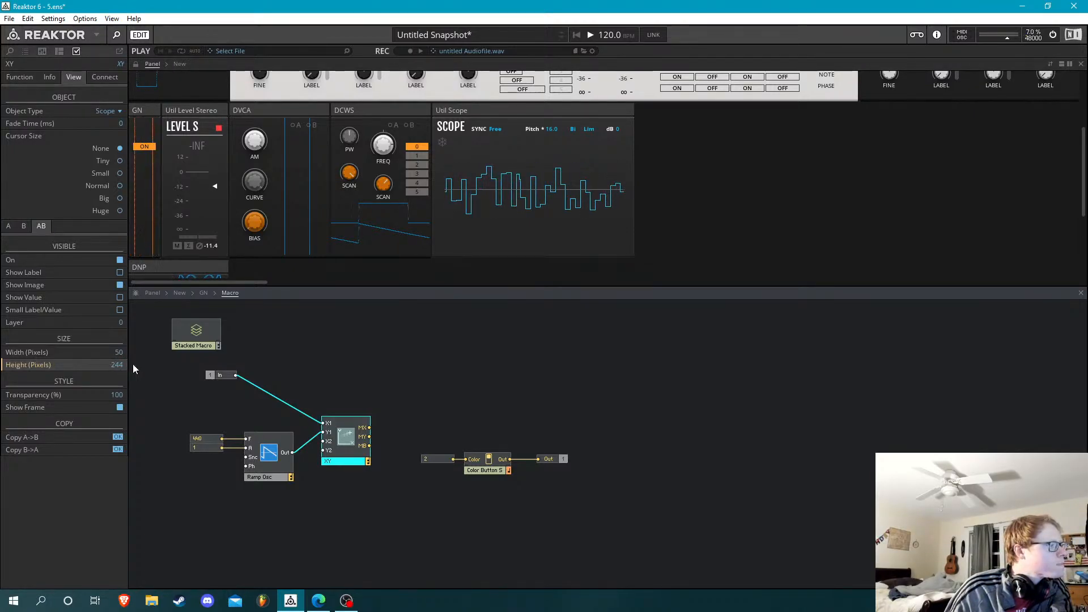
Turn off the XY display's frame and unlock the panel for layout editing
click(348, 380)
click(340, 438)
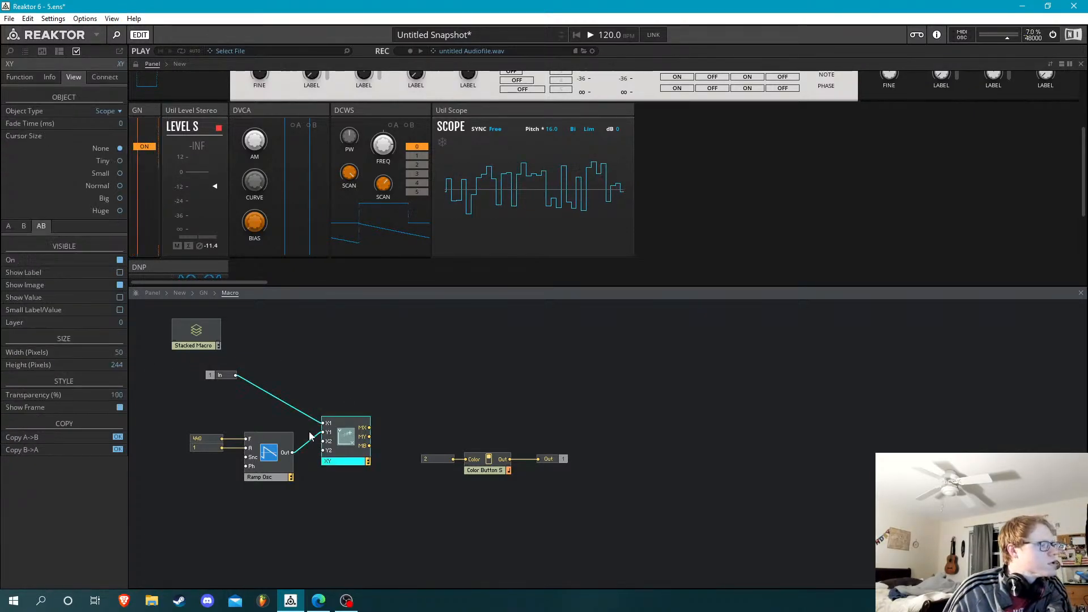
click(119, 407)
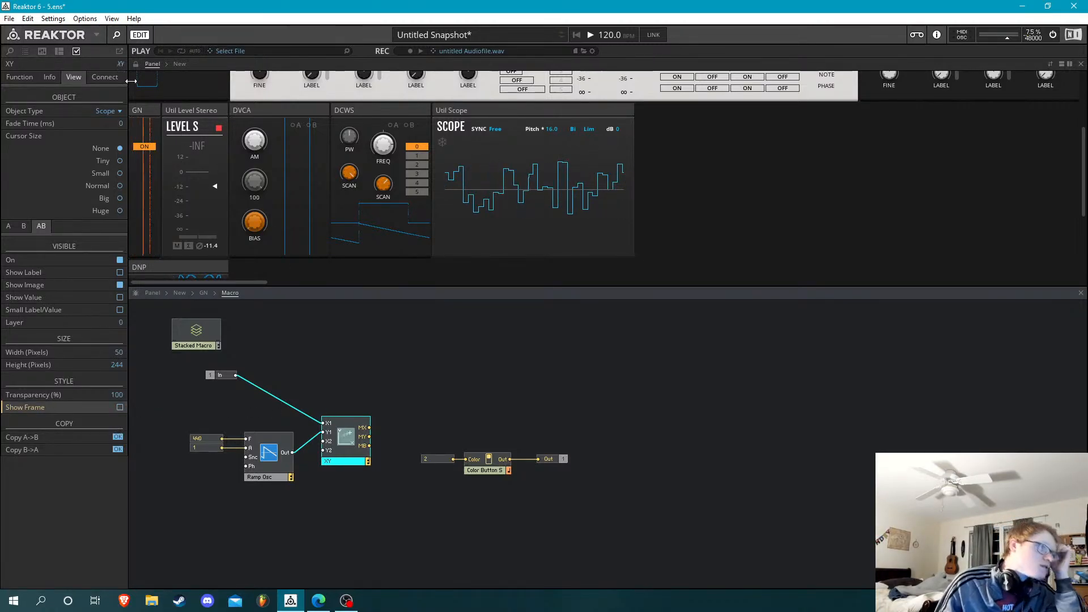
click(137, 65)
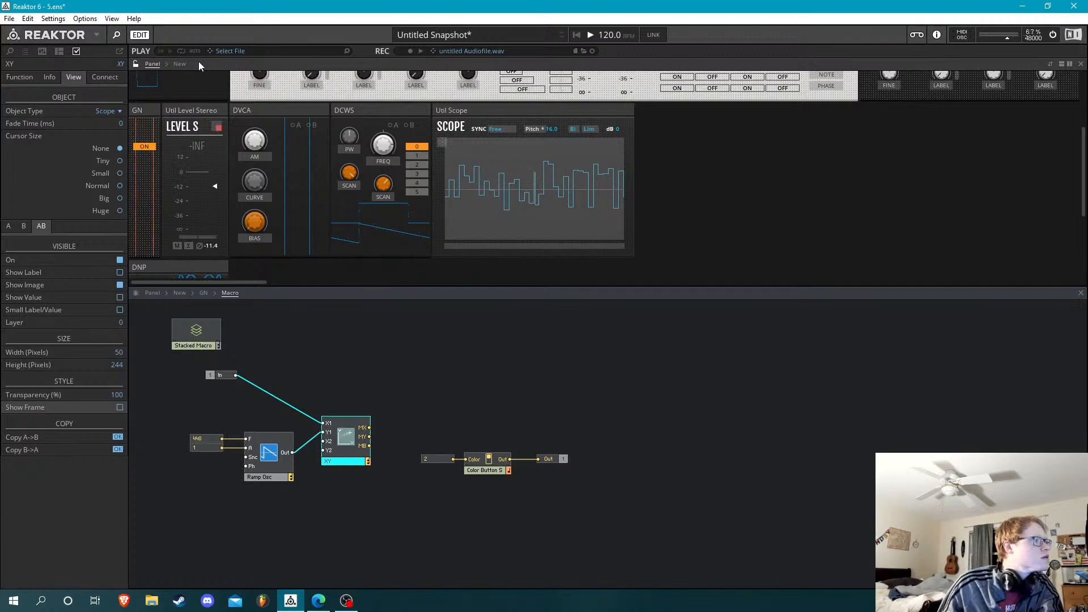
Lock the panel and remove the wire between the In port and the XY module's X1 input
click(135, 65)
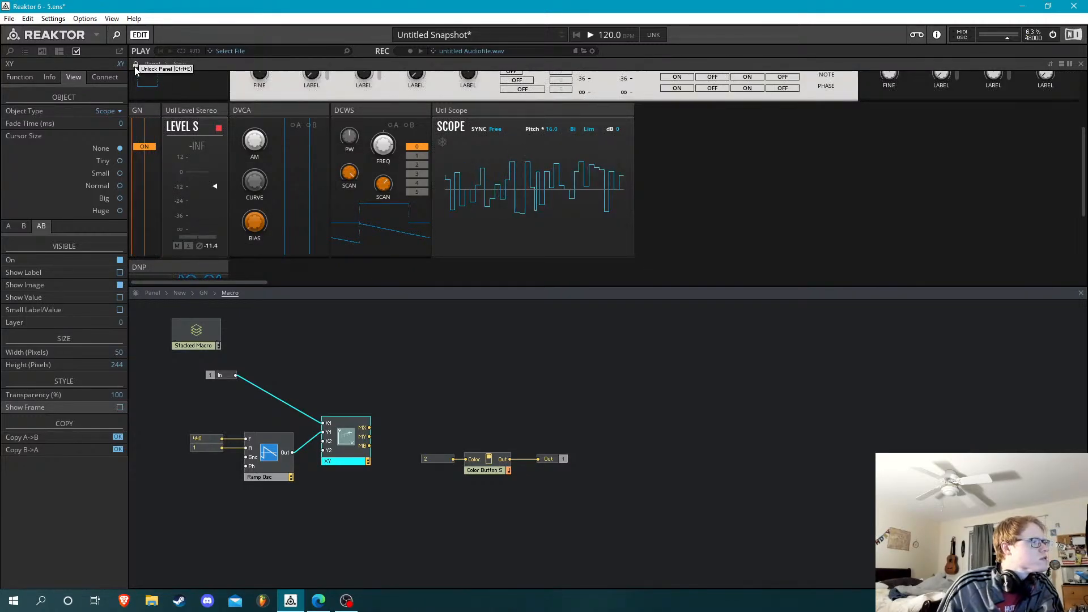
click(336, 377)
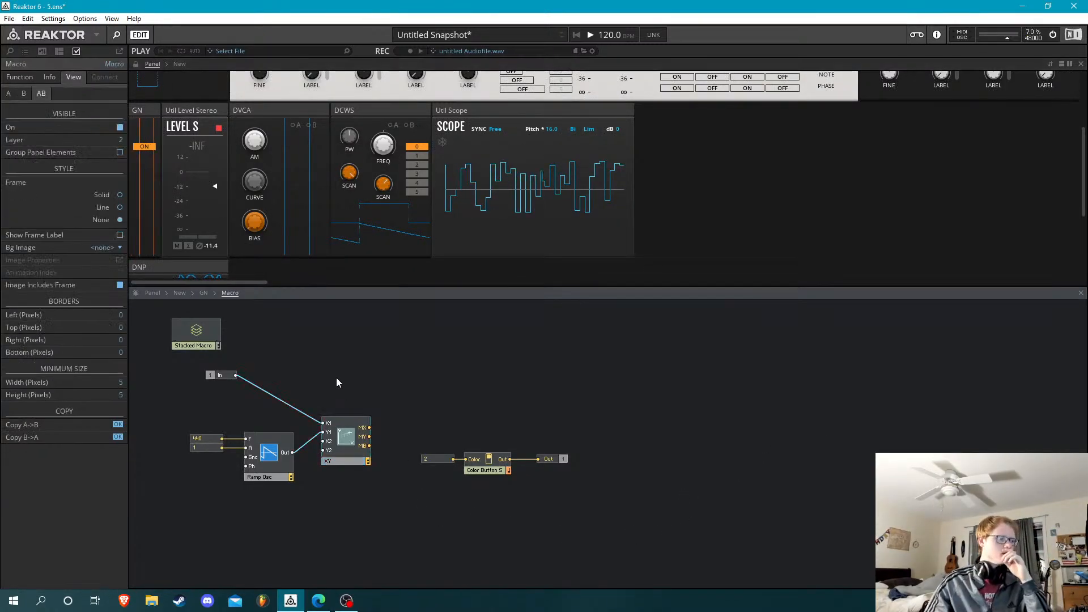
key(Delete)
Move the Ramp Osc together with its 440 and 1 constants lower, clear of the XY module
drag(288, 414, 205, 490)
drag(273, 475, 269, 515)
Set the XY module's Y range minimum to -1 and open its X range minimum for editing
click(344, 439)
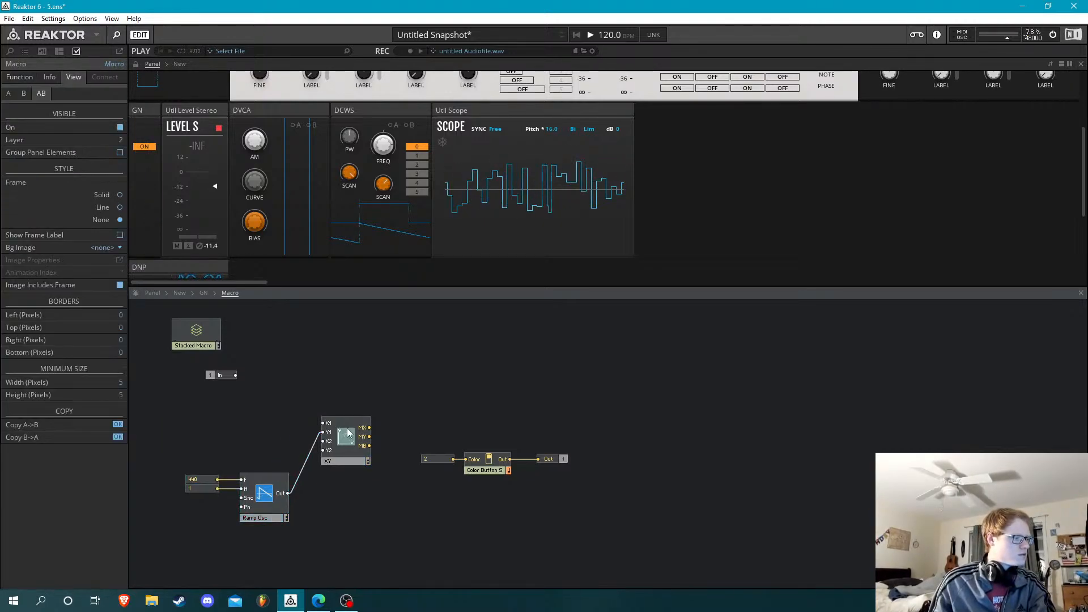
click(73, 77)
click(27, 77)
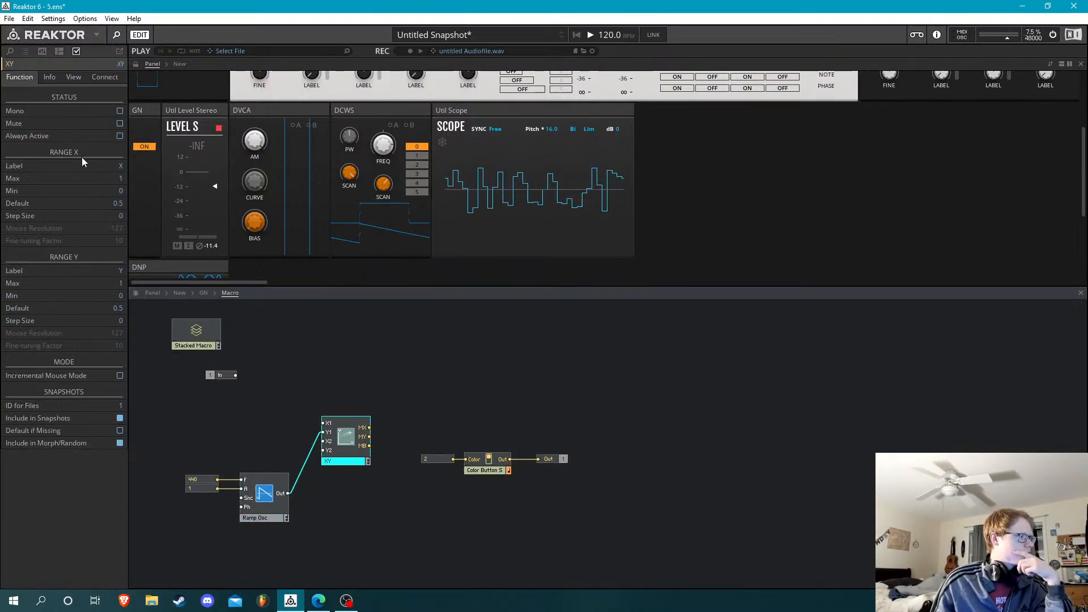
click(120, 298)
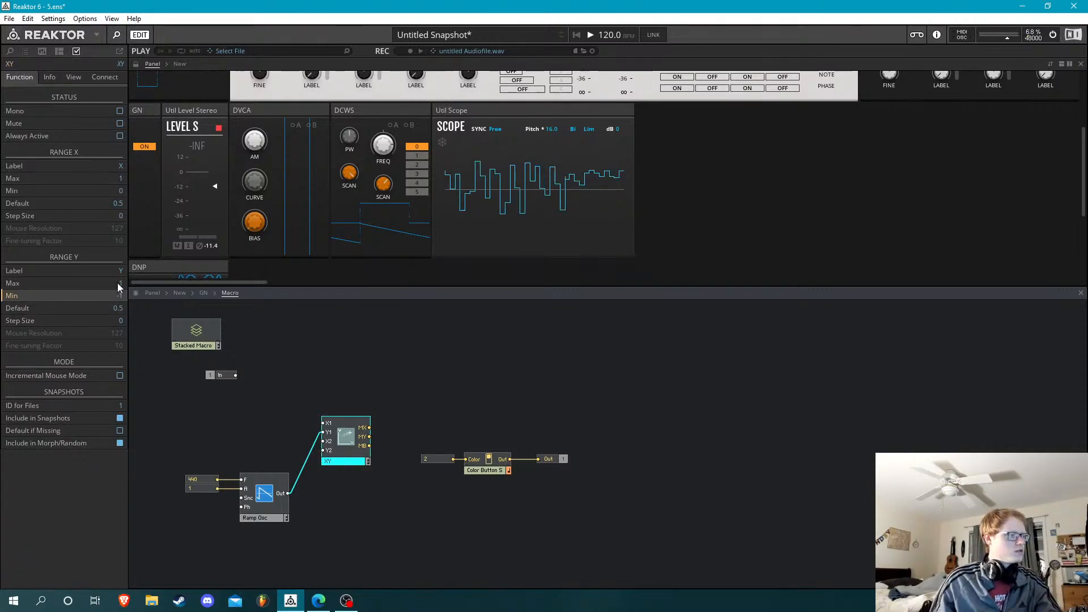
text(-1)
key(Return)
double_click(121, 191)
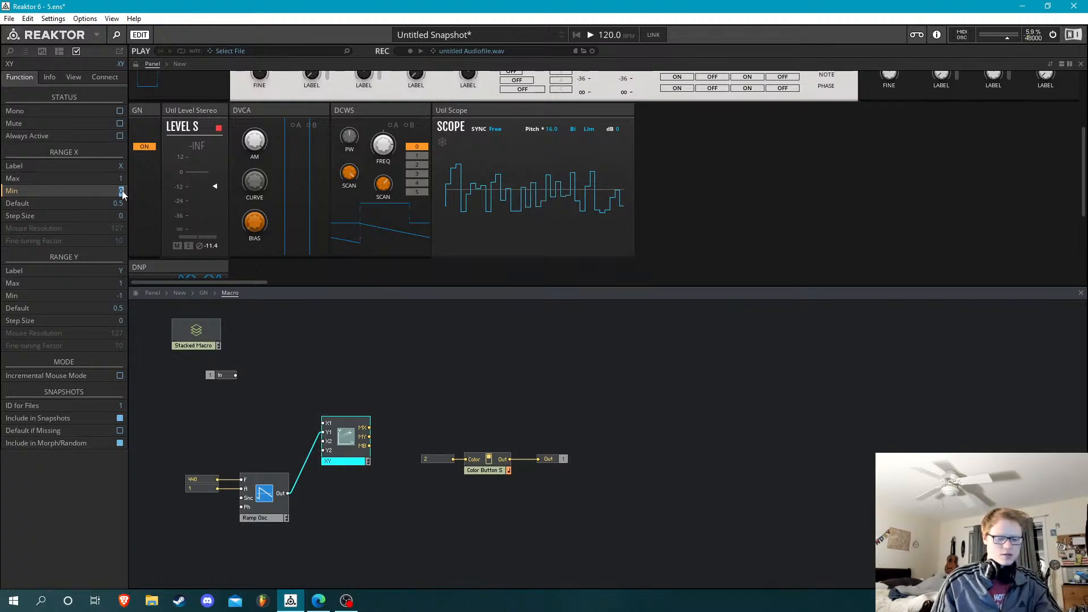
click(312, 323)
click(269, 482)
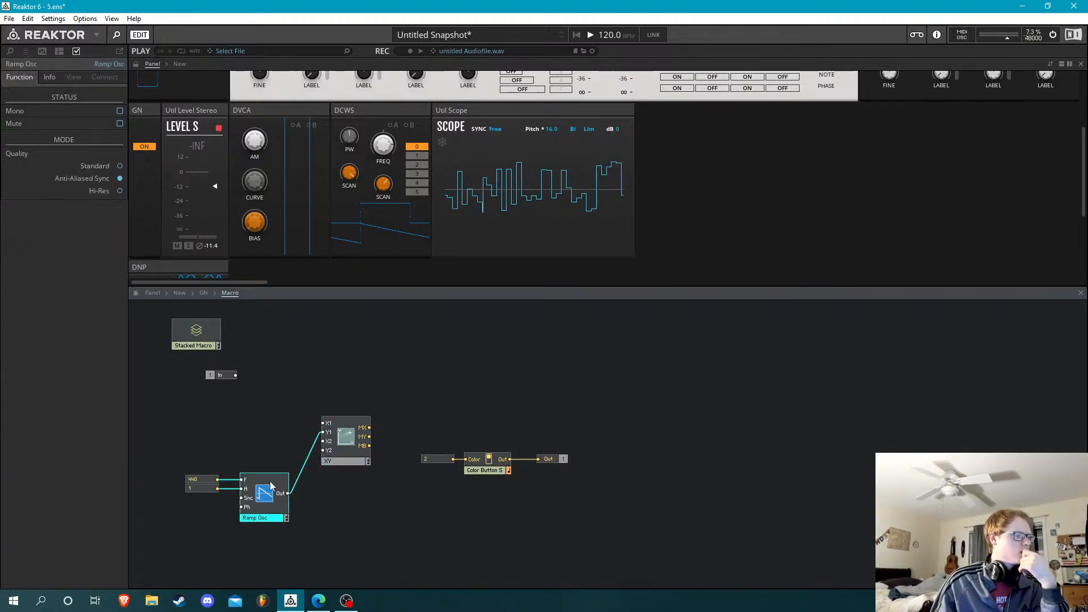
click(202, 488)
click(203, 460)
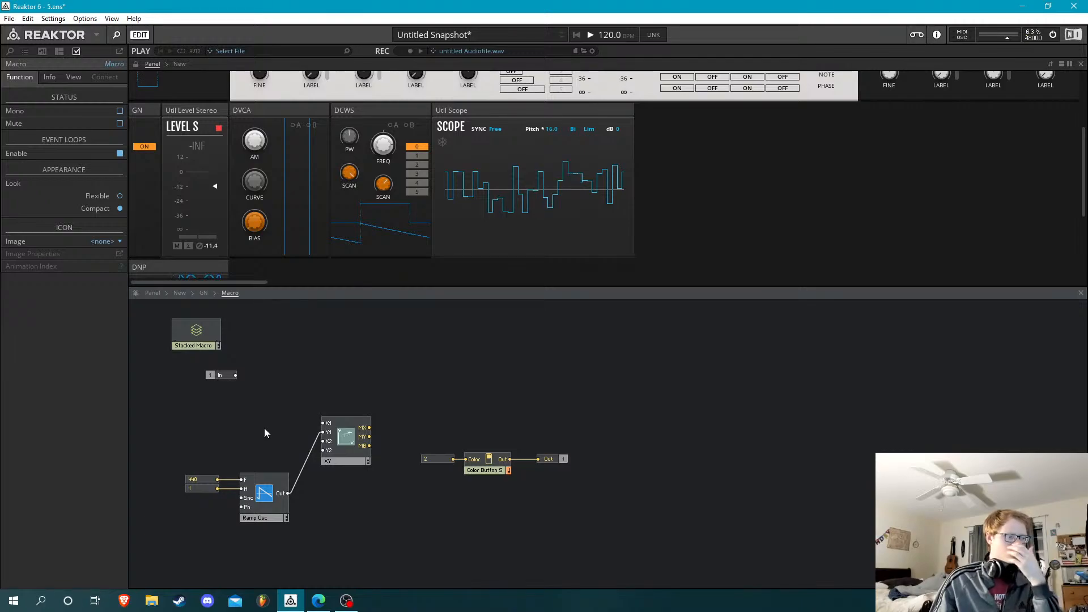
key(Return)
text(sine)
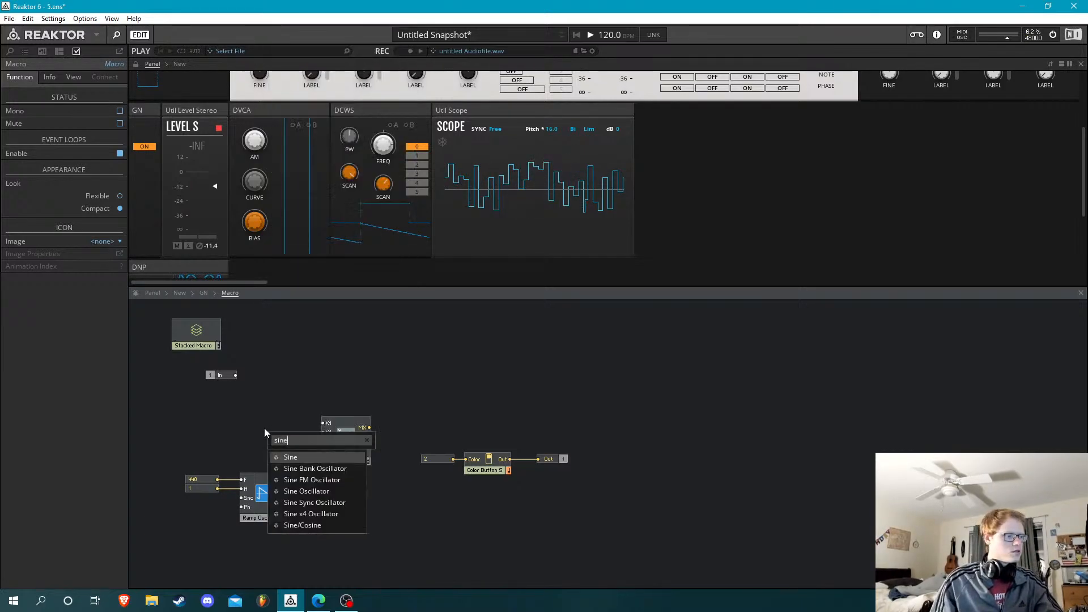
key(Return)
key(Delete)
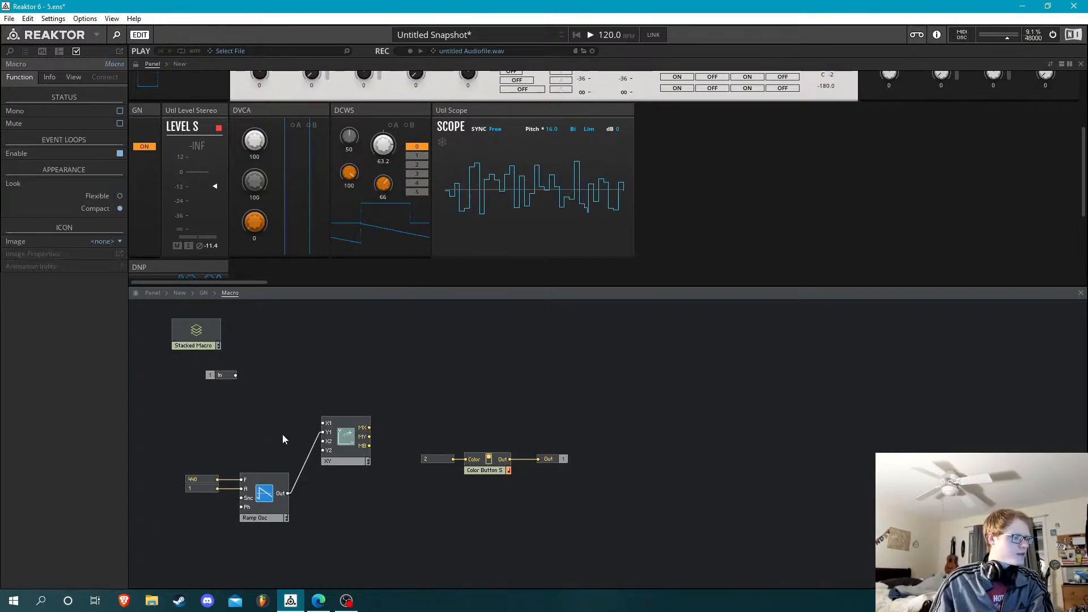
Insert a Sine Oscillator above the Ramp Osc and connect its output to the XY module's X1 input
key(Return)
text(sine)
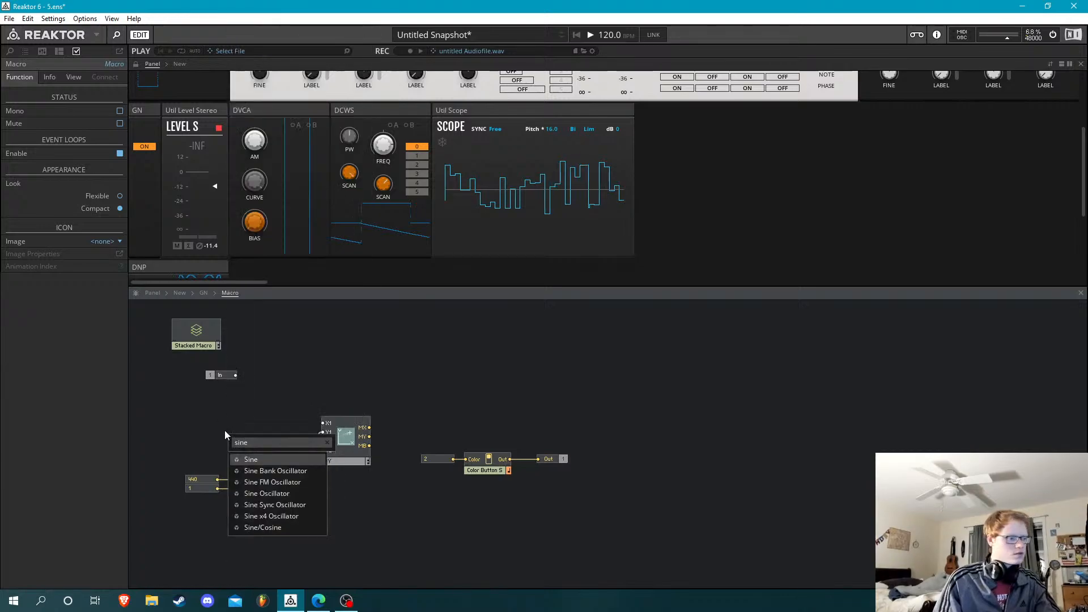
key(Down)
key(Down)
key(Down)
key(Return)
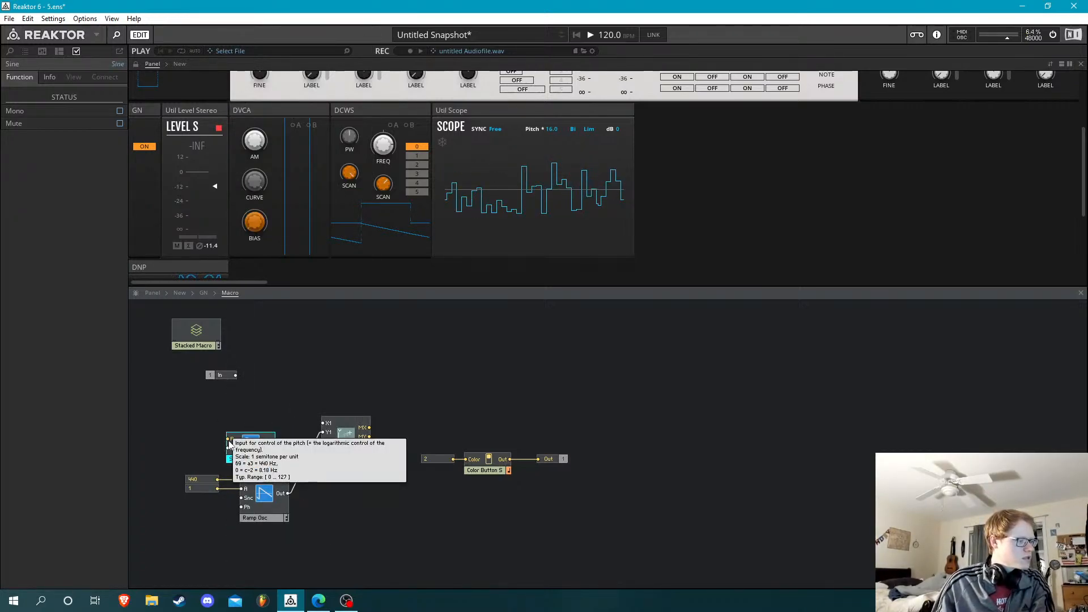
drag(251, 444, 320, 425)
click(256, 402)
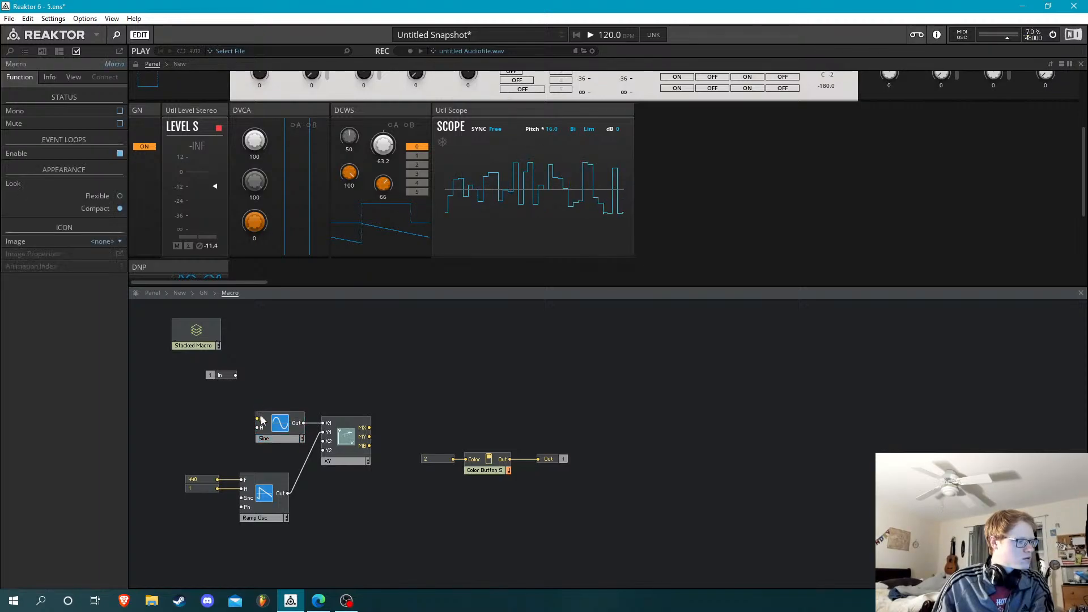
Insert a Multiply module feeding the Sine's P input and place the In port in front of it
double_click(187, 422)
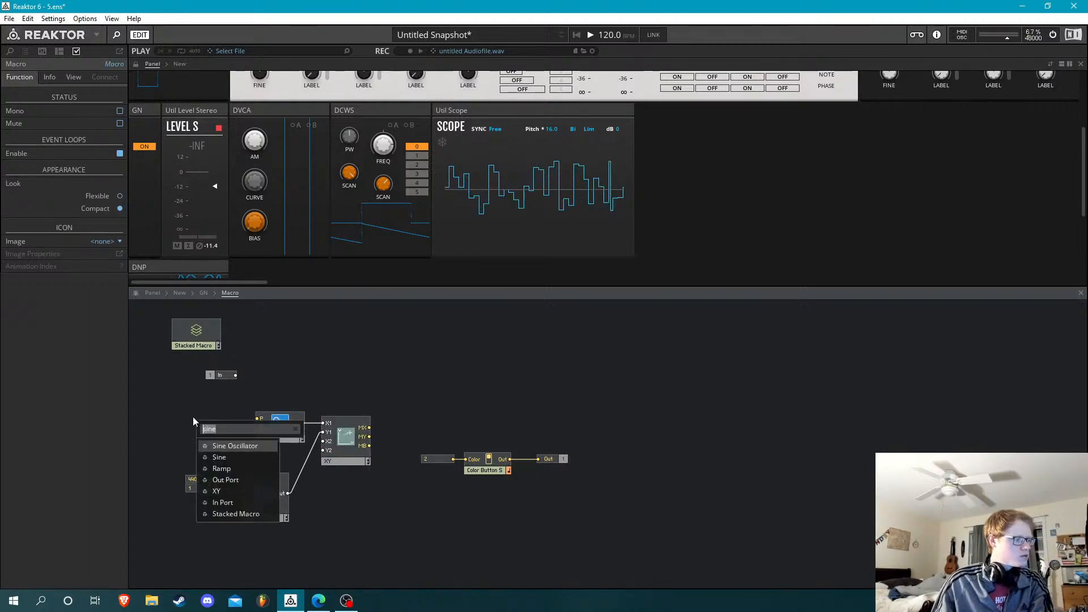
text(*)
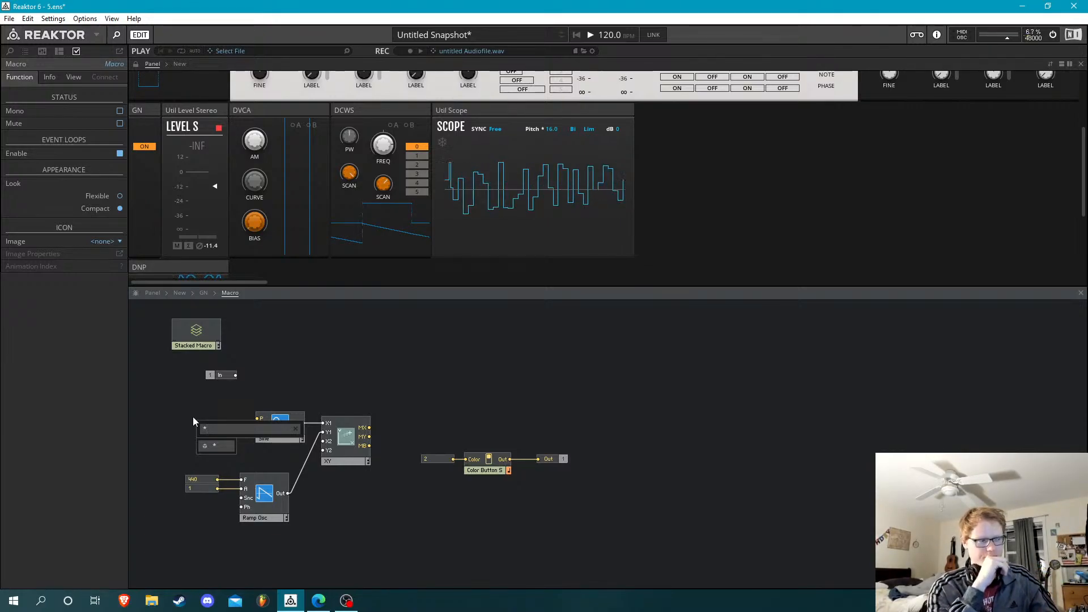
key(Return)
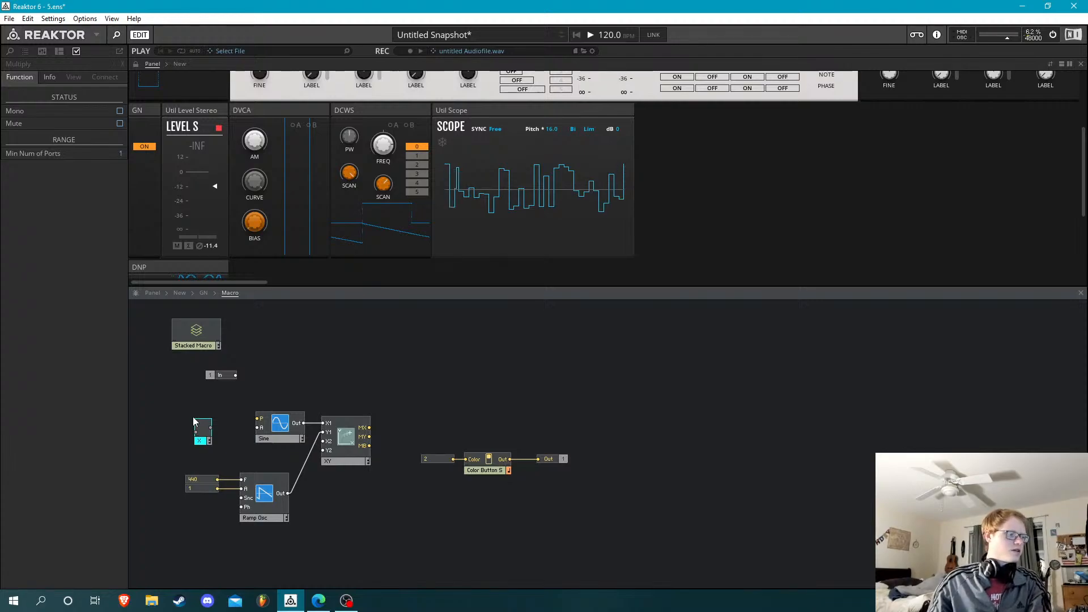
drag(207, 442, 232, 432)
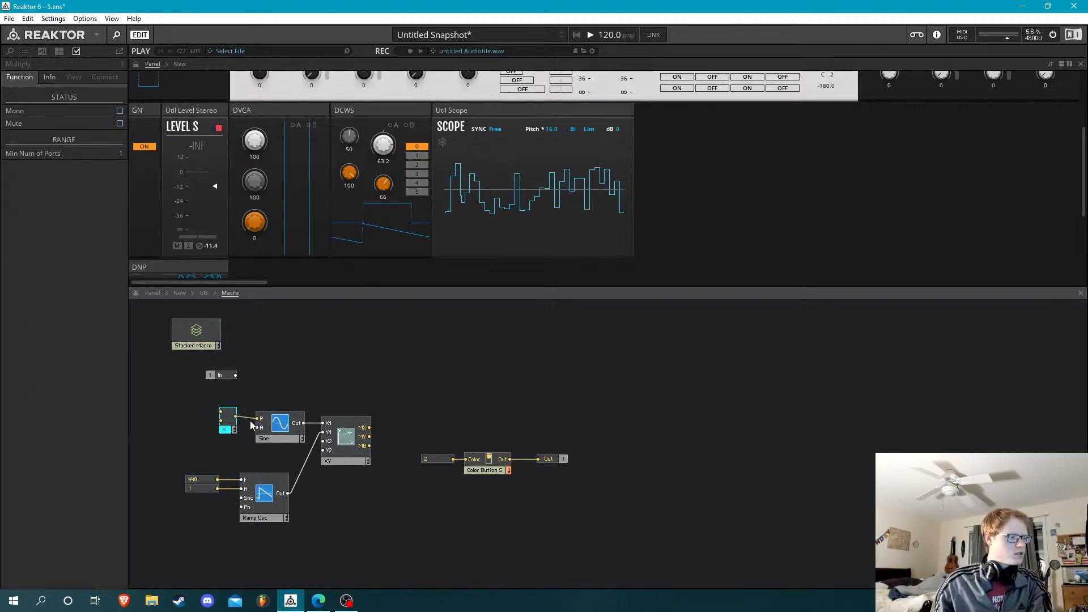
drag(233, 379, 200, 418)
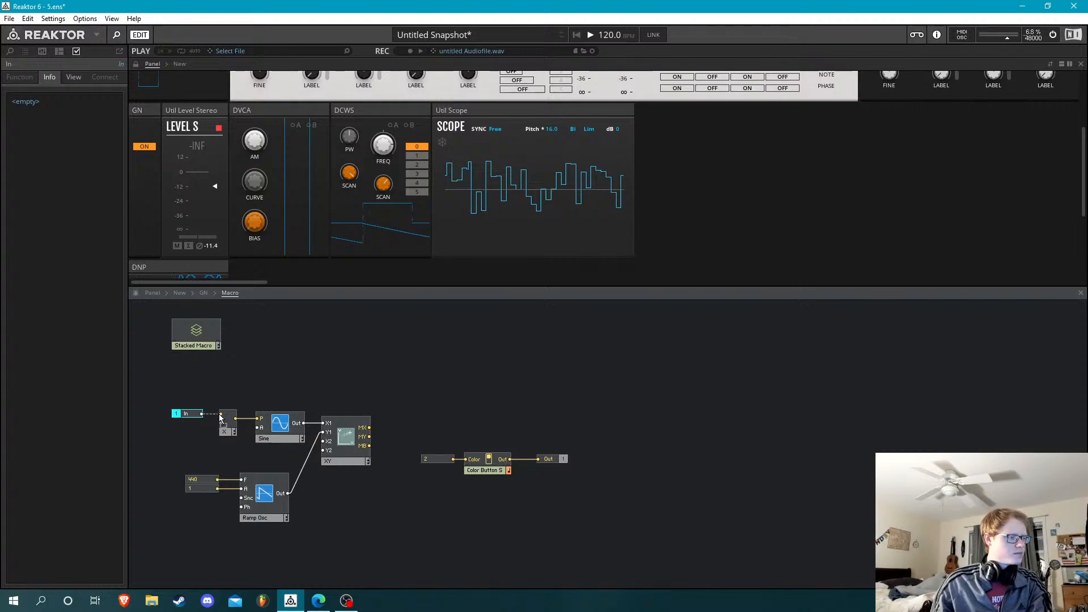
click(208, 434)
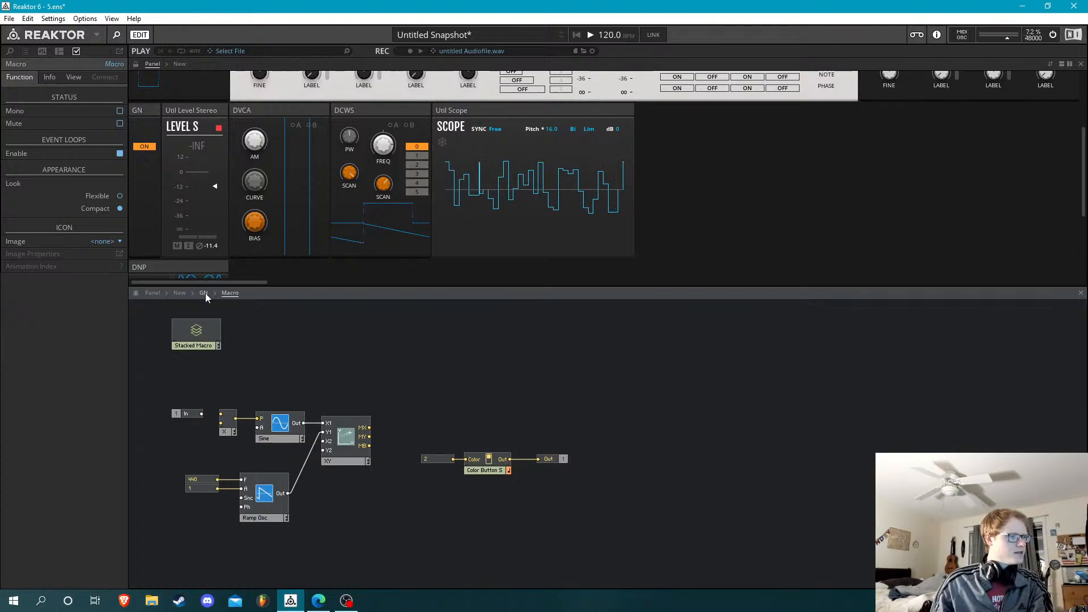
Delete the Sine and Multiply modules from the display macro
click(232, 429)
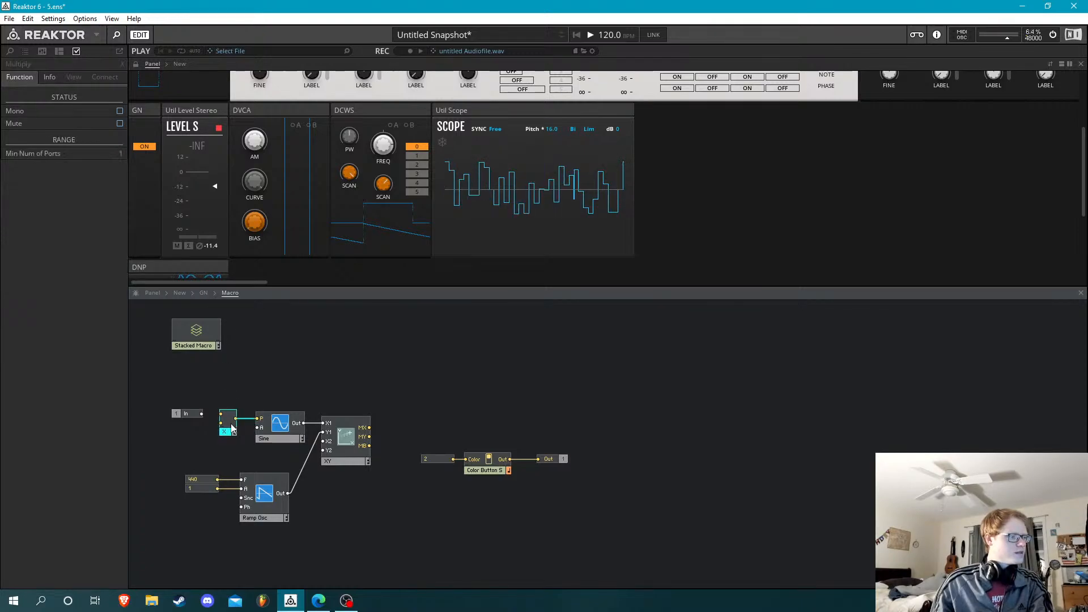
click(282, 399)
drag(287, 389, 228, 450)
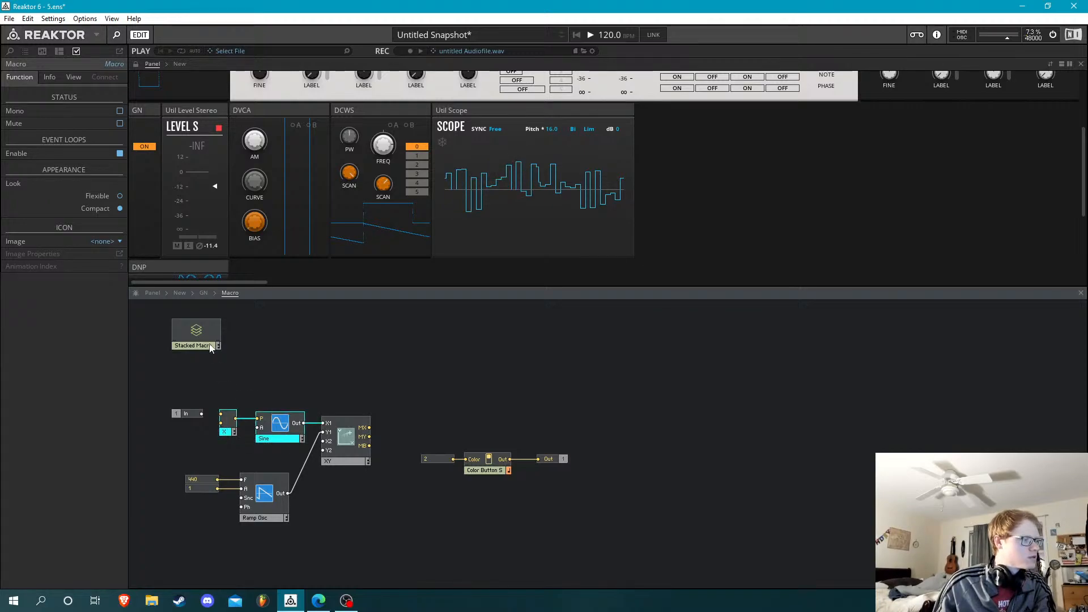
Open GN's Process Macros core cell and move the lower Latch into the free space below the noise section
click(203, 294)
click(369, 370)
double_click(369, 369)
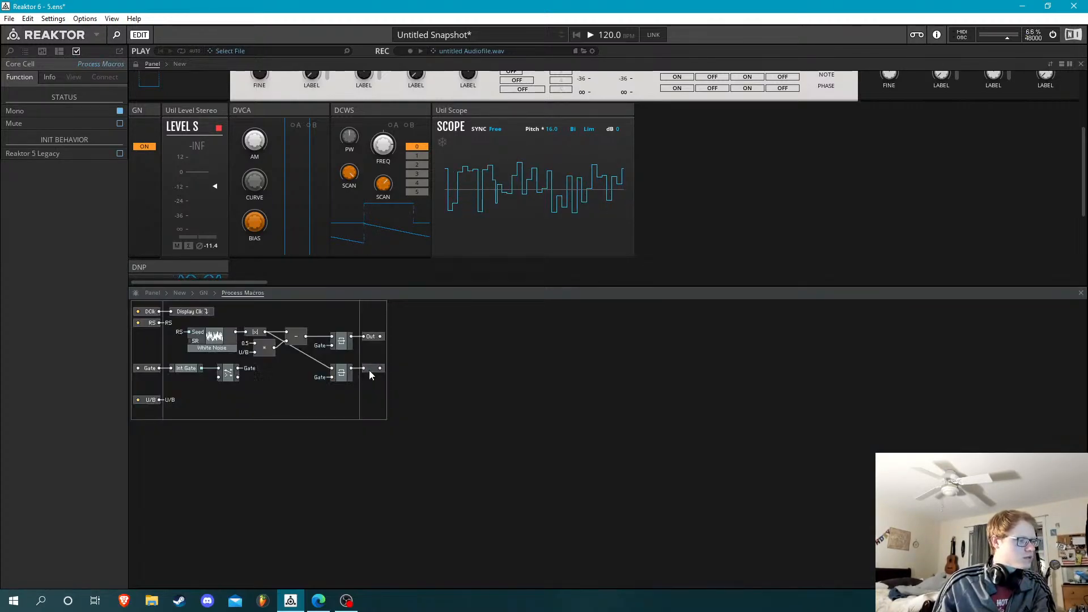
click(369, 369)
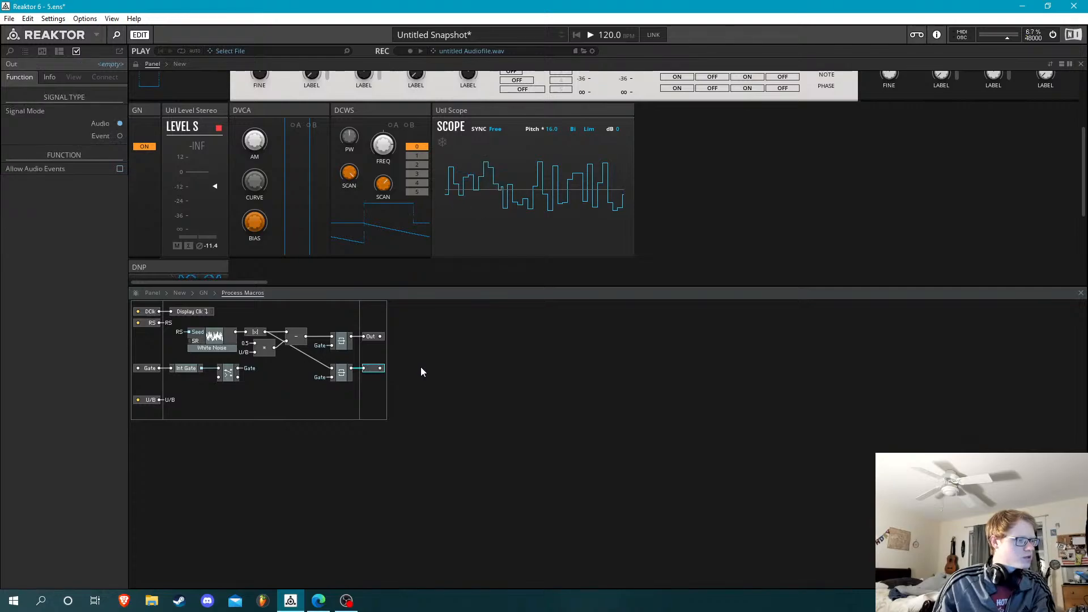
drag(346, 375, 285, 412)
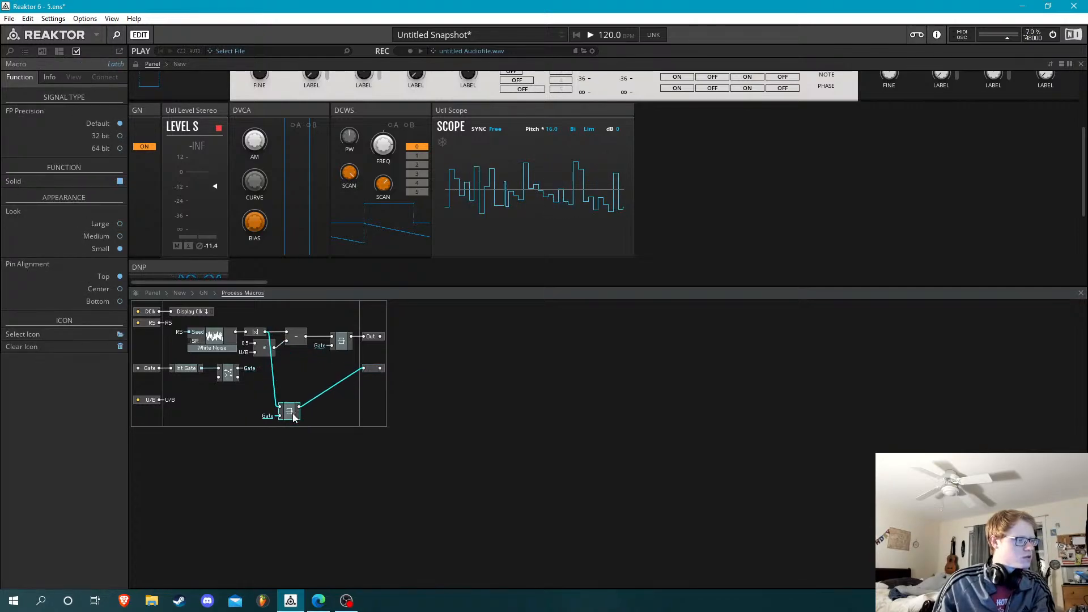
Insert a Sine oscillator macro beside the lower Latch in the core cell
double_click(336, 410)
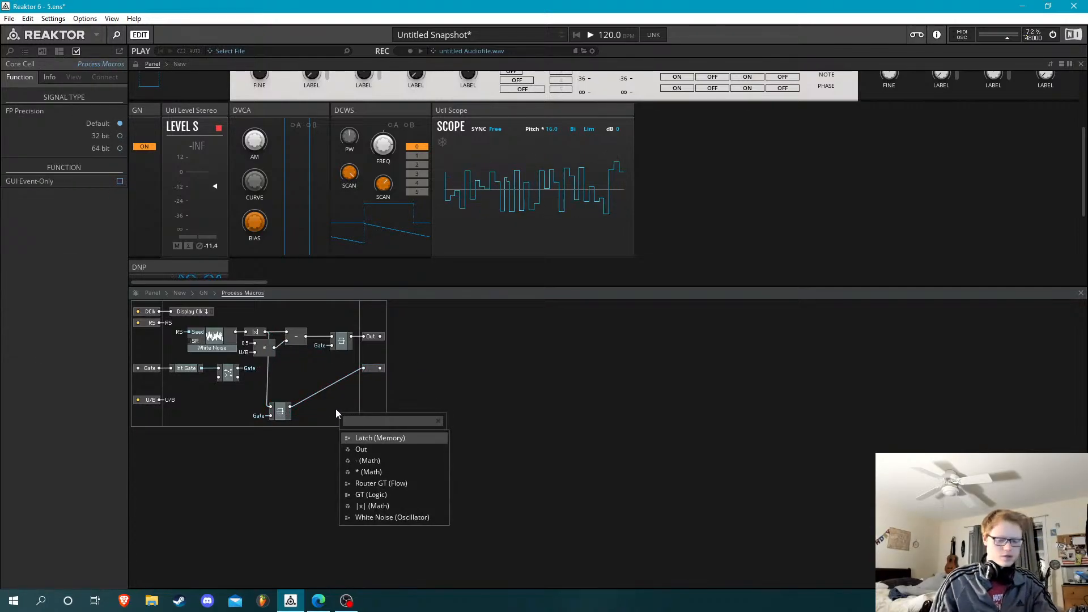
text(sine)
key(Return)
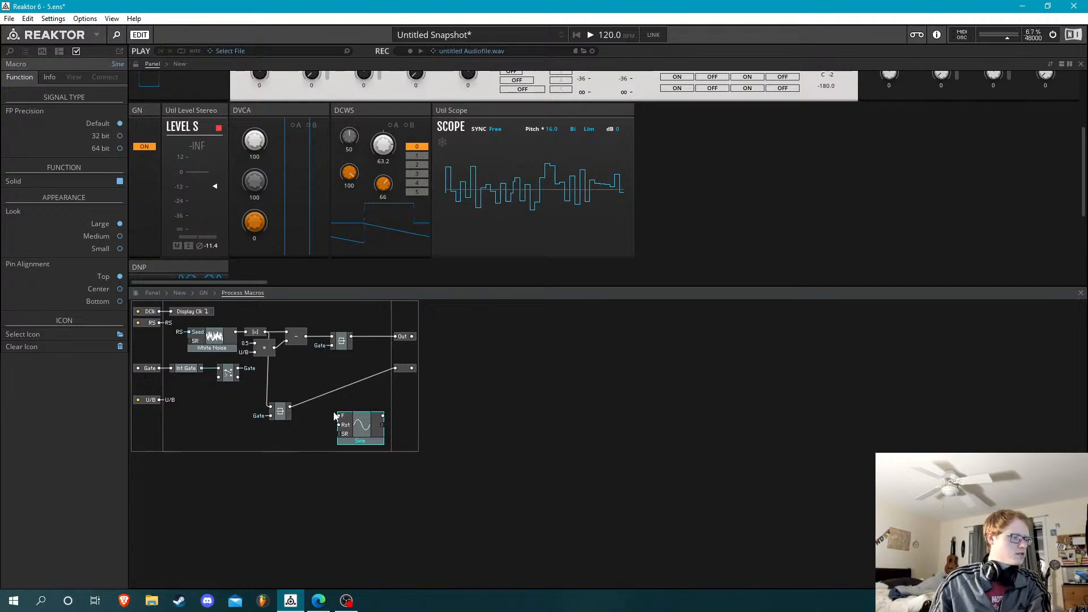
drag(366, 418, 366, 414)
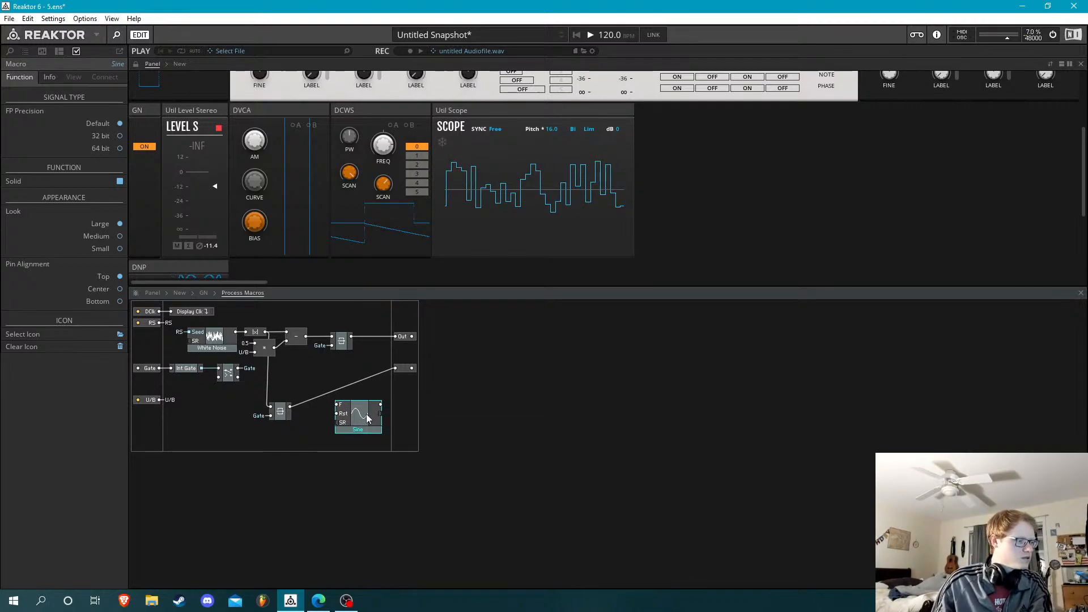
Insert the library macro "0,1 - Hz" and wire it between the lower Latch's output and the Sine's F input
right_click(318, 405)
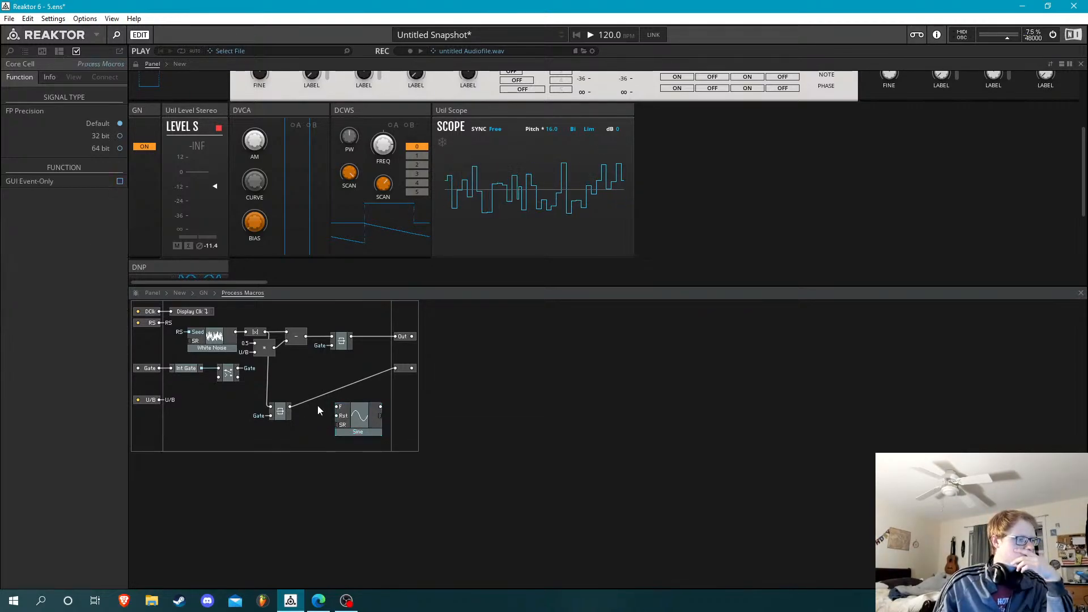
mouse_move(381, 427)
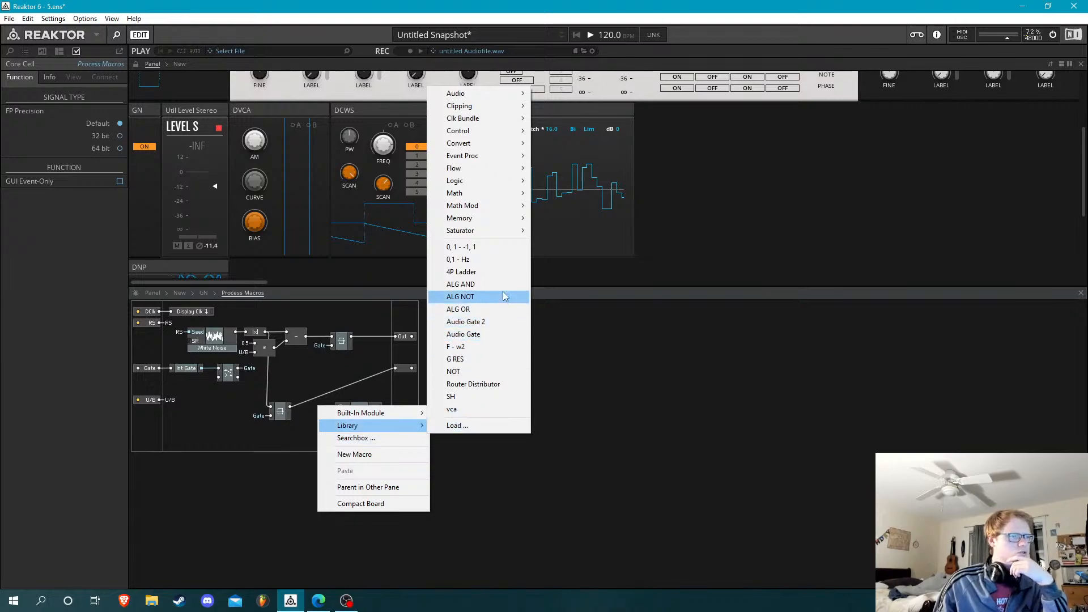
click(509, 259)
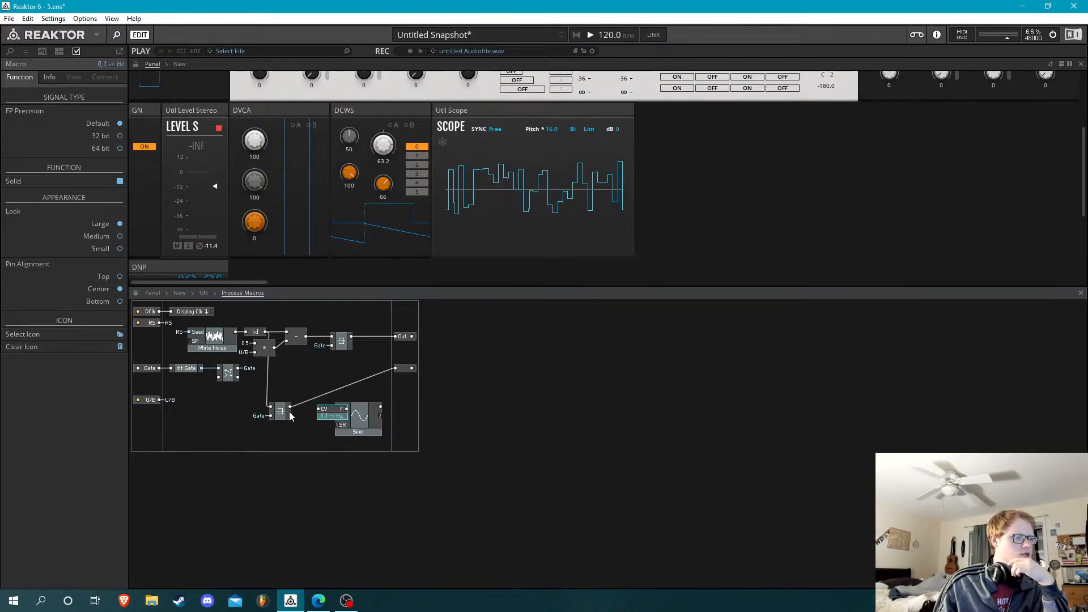
drag(289, 410, 363, 431)
click(380, 408)
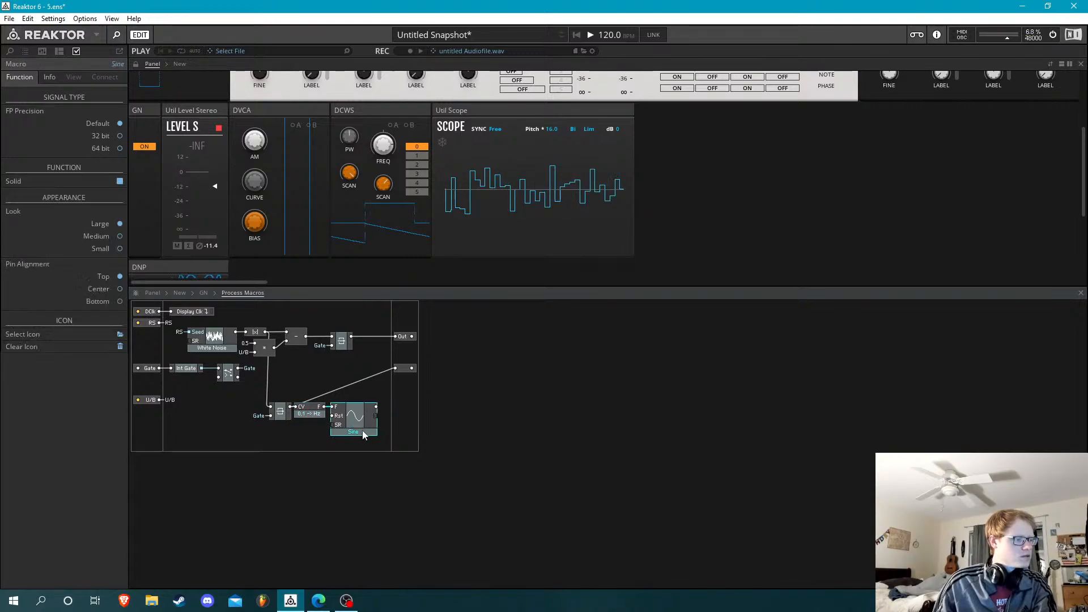
Inside the 0,1 -> Hz macro, add an Out port named P fed by the multiplier, and return to Process Macros
double_click(312, 408)
right_click(306, 373)
mouse_move(340, 370)
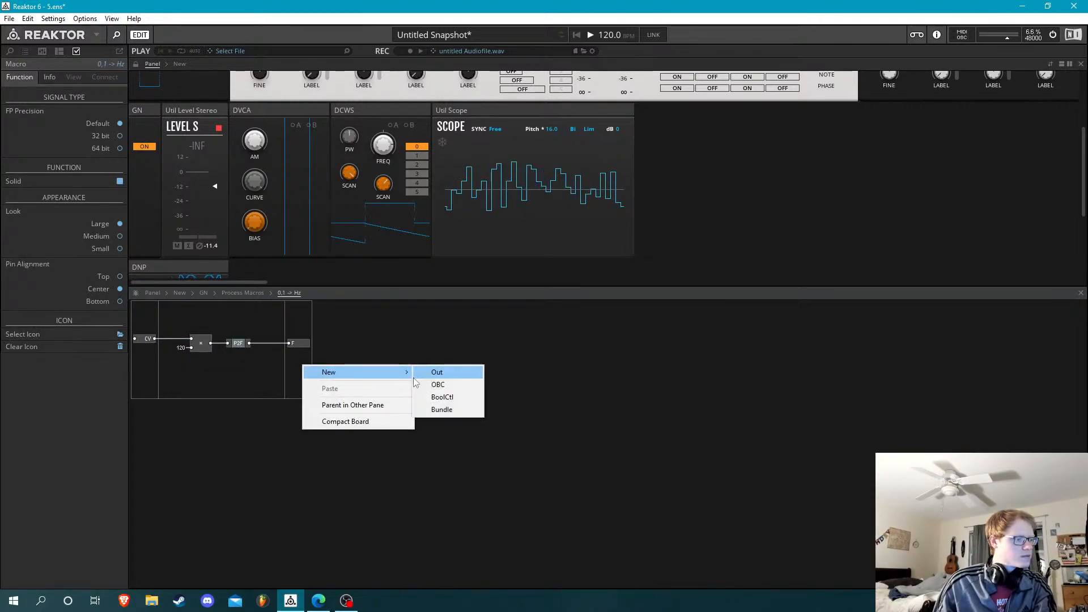
click(440, 384)
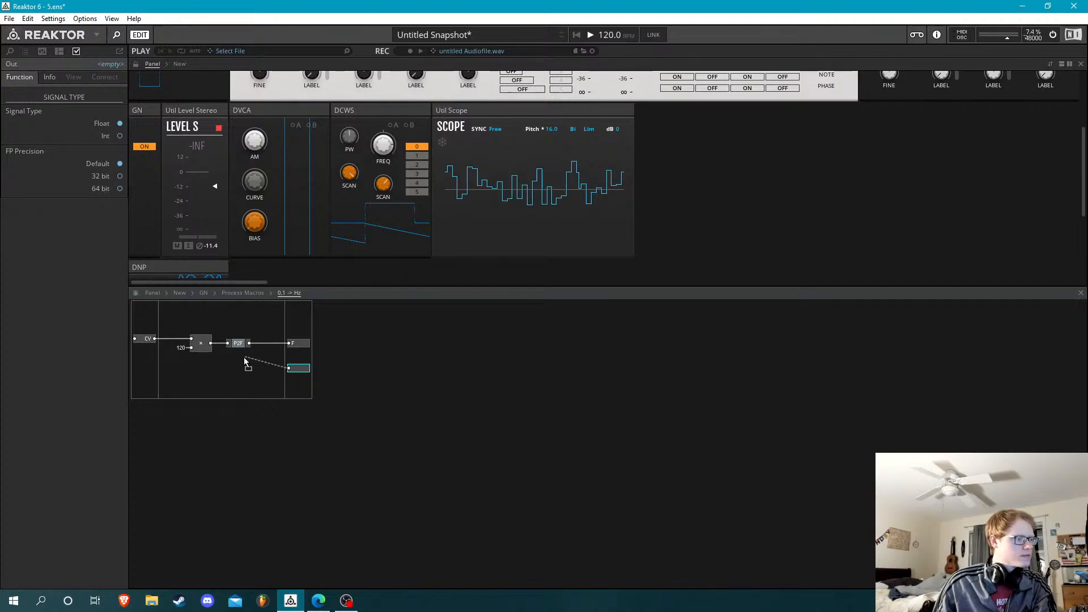
drag(211, 344, 211, 344)
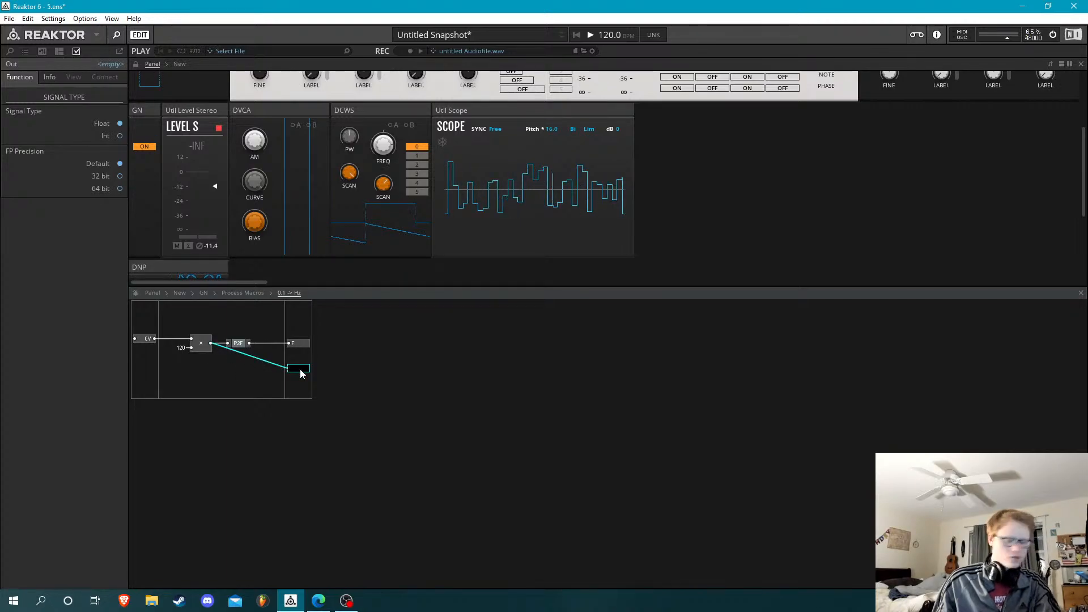
click(254, 294)
click(309, 415)
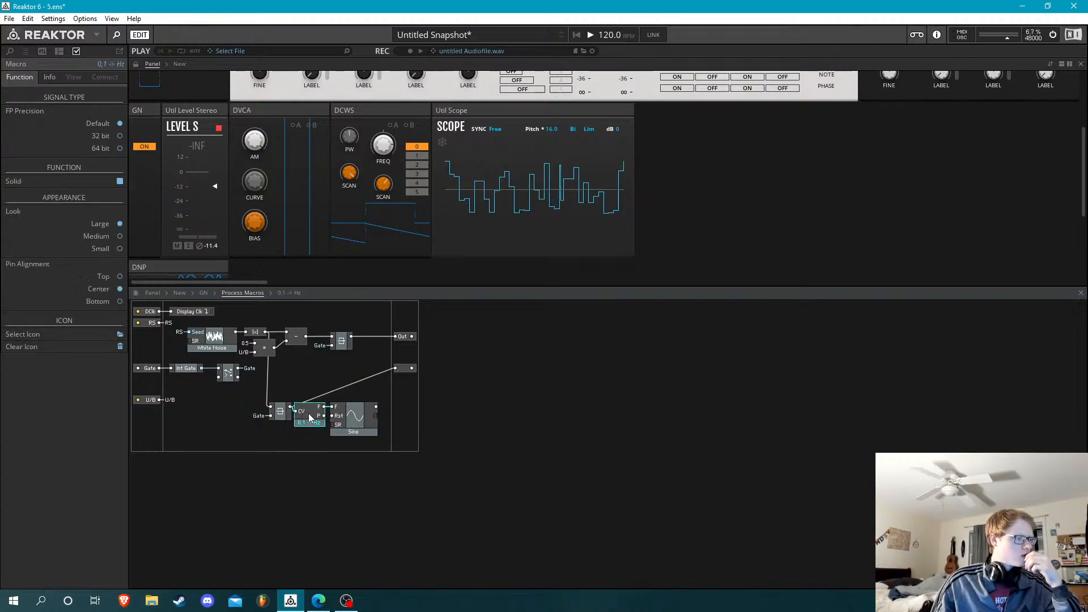
Save the 0,1 -> Hz core macro to the Core library as "0,1 - Hz, P"
right_click(310, 414)
click(365, 464)
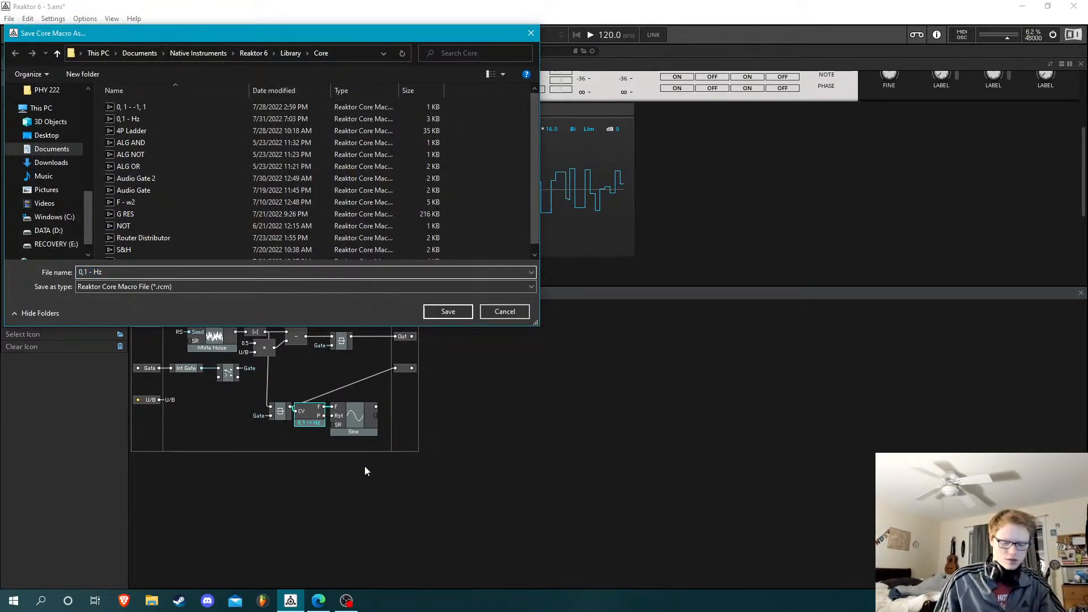
text(, P)
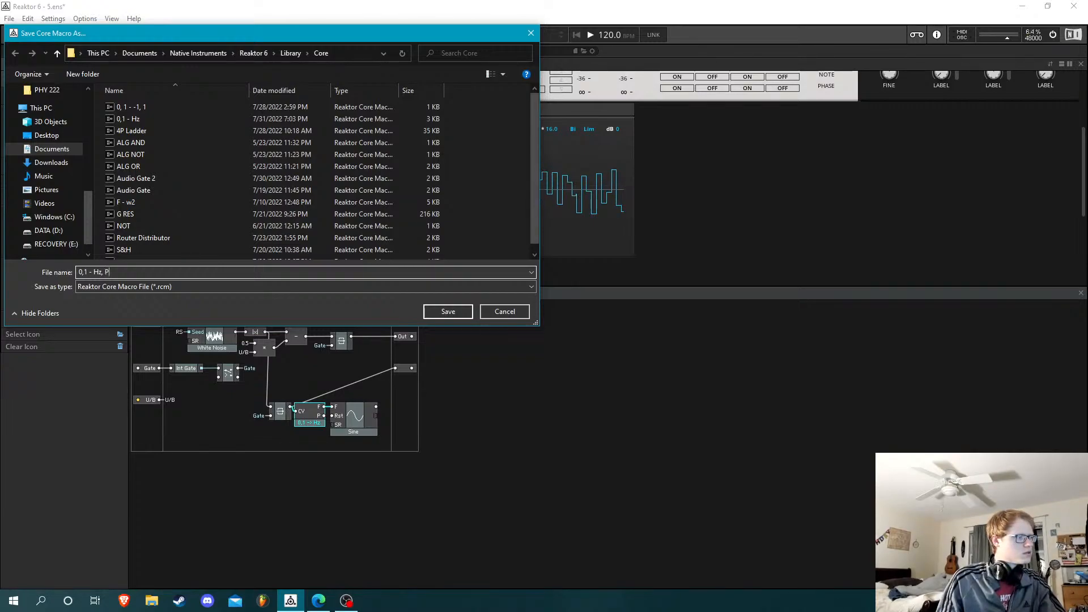
key(Return)
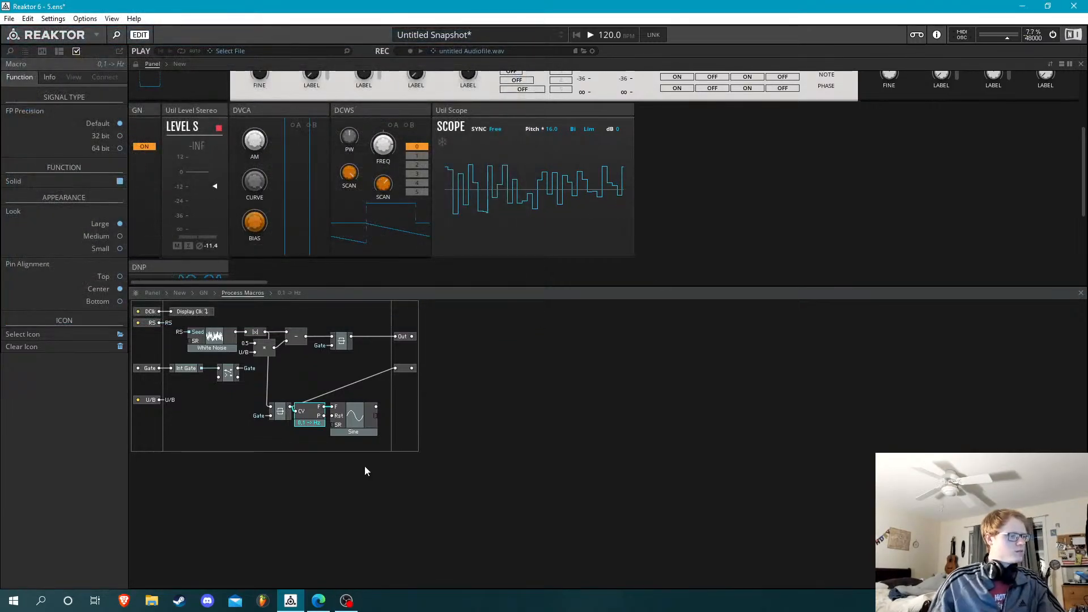
Add a third Out port set to Audio in Process Macros, and wire the Sine's output to the unnamed second Out port
right_click(403, 410)
mouse_move(432, 421)
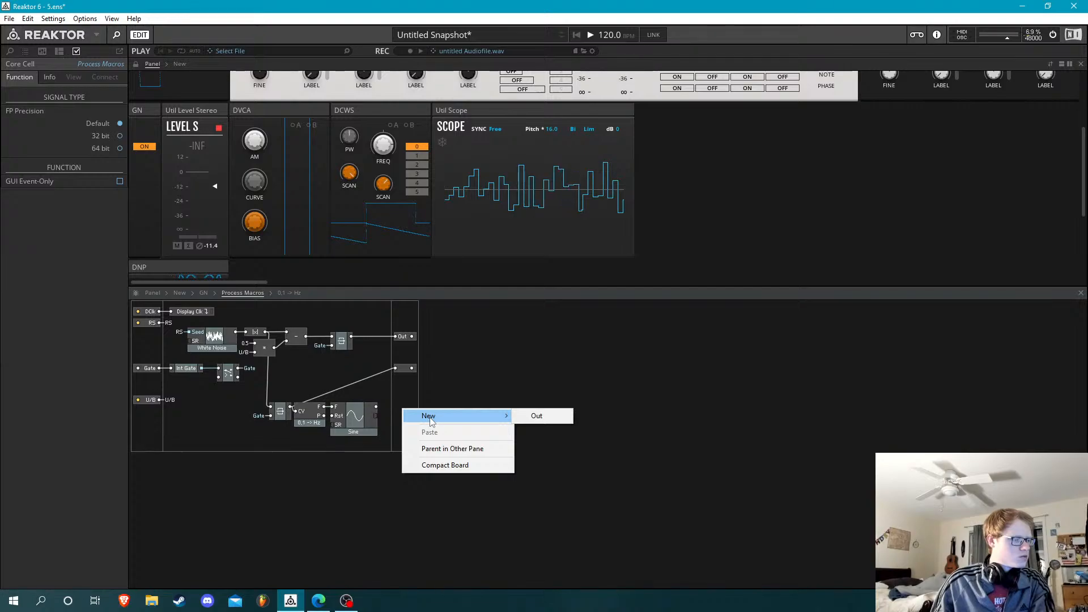
click(537, 416)
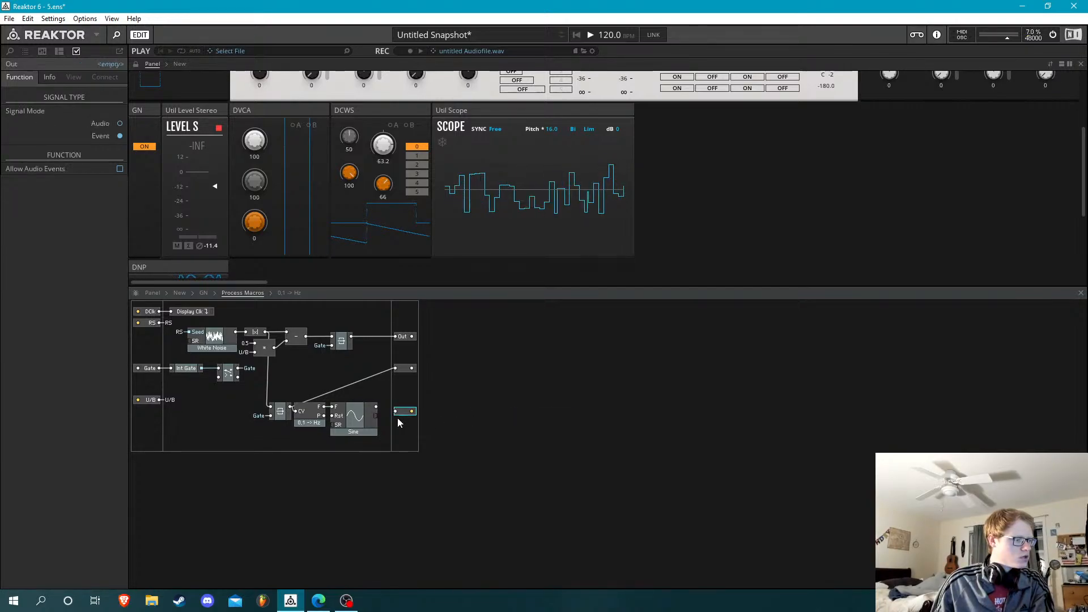
click(117, 124)
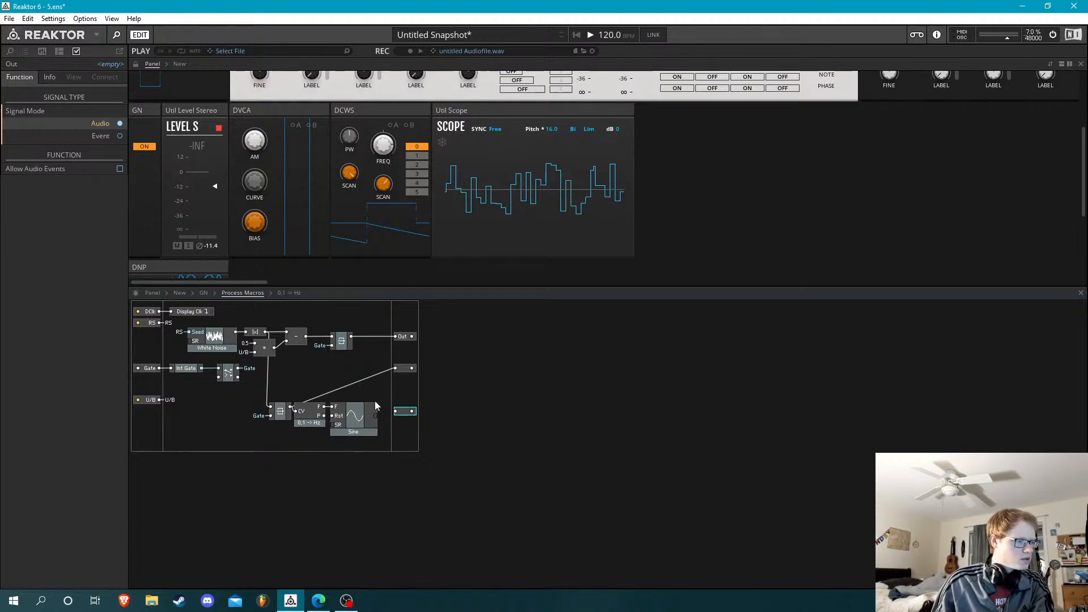
drag(375, 410, 397, 367)
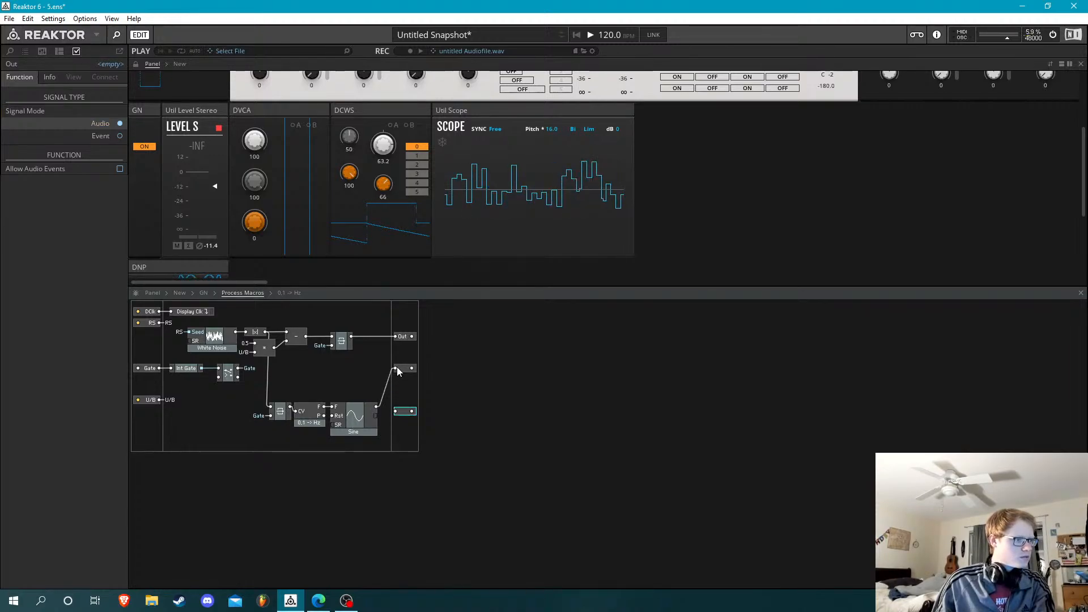
click(204, 293)
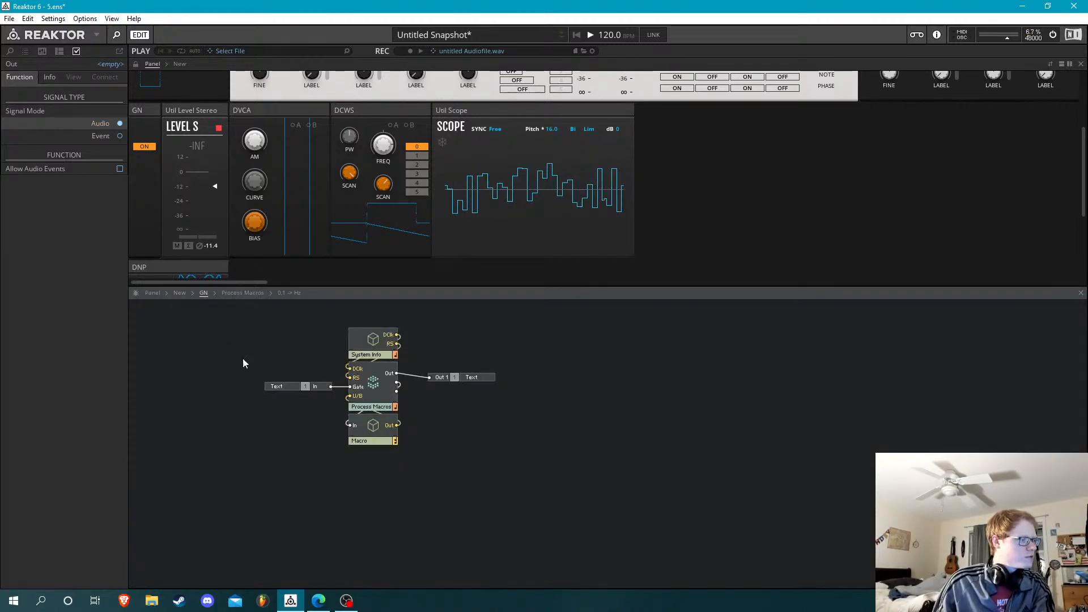
double_click(380, 386)
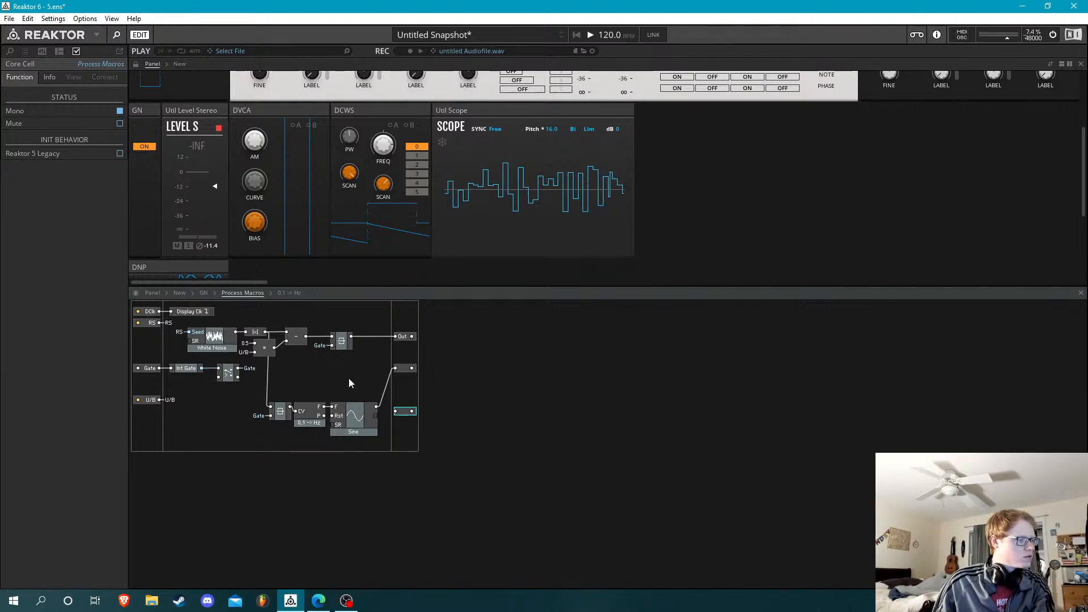
click(360, 429)
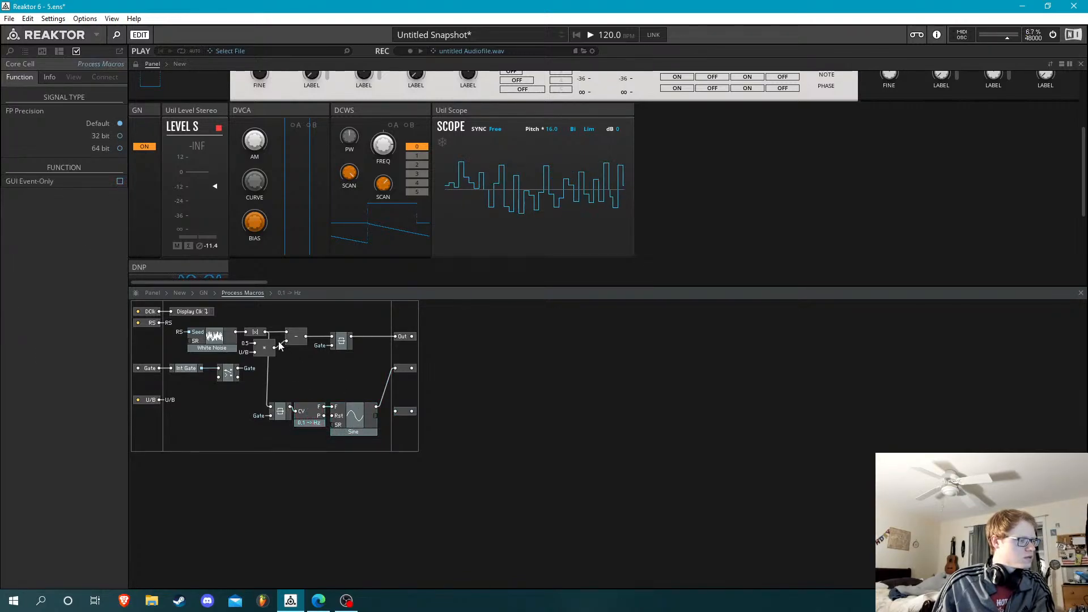
Open the Macro inside GN and wire its In port to the XY module's X1 input
click(203, 293)
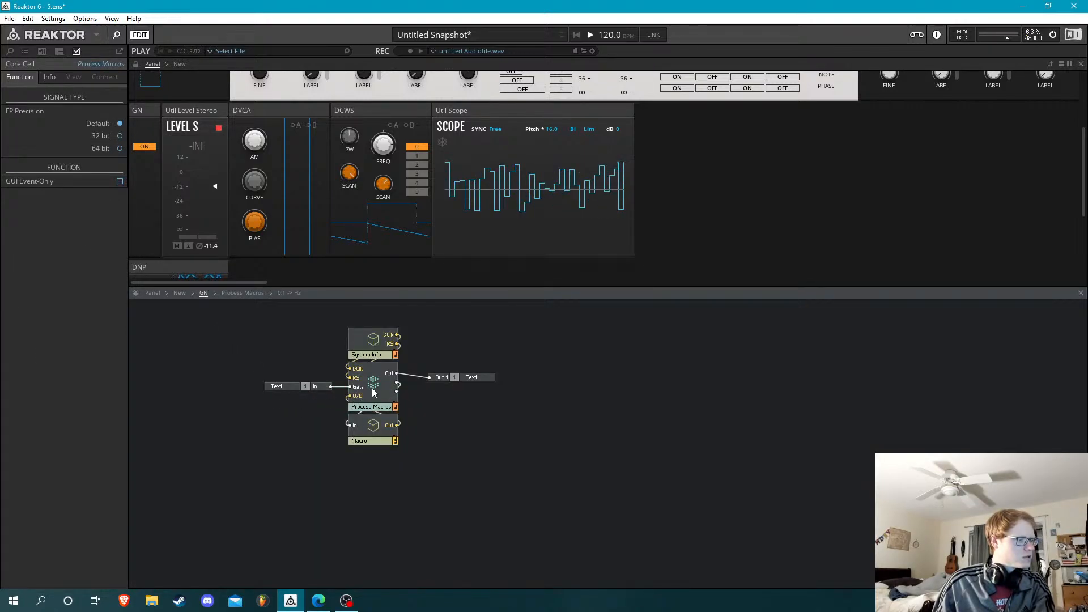
double_click(365, 436)
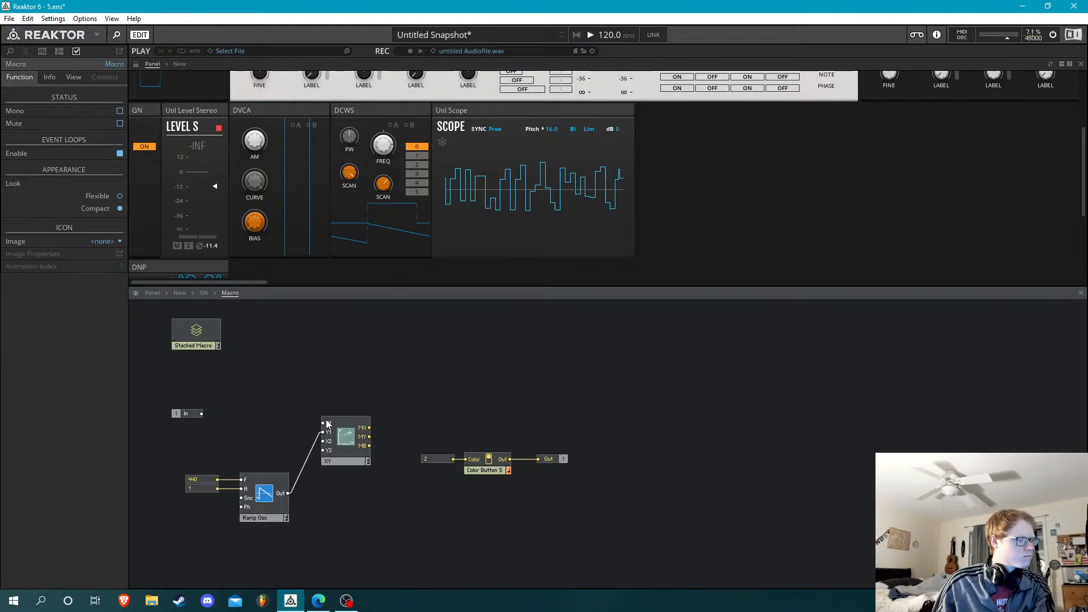
mouse_move(328, 424)
mouse_down()
mouse_move(200, 413)
mouse_move(198, 427)
mouse_move(273, 423)
mouse_up()
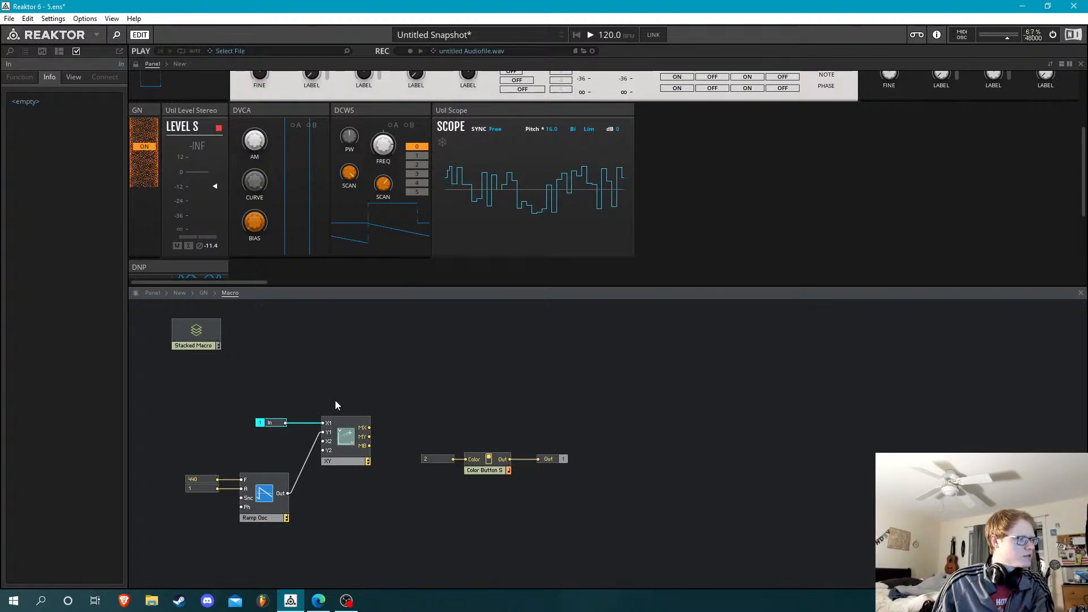
click(335, 400)
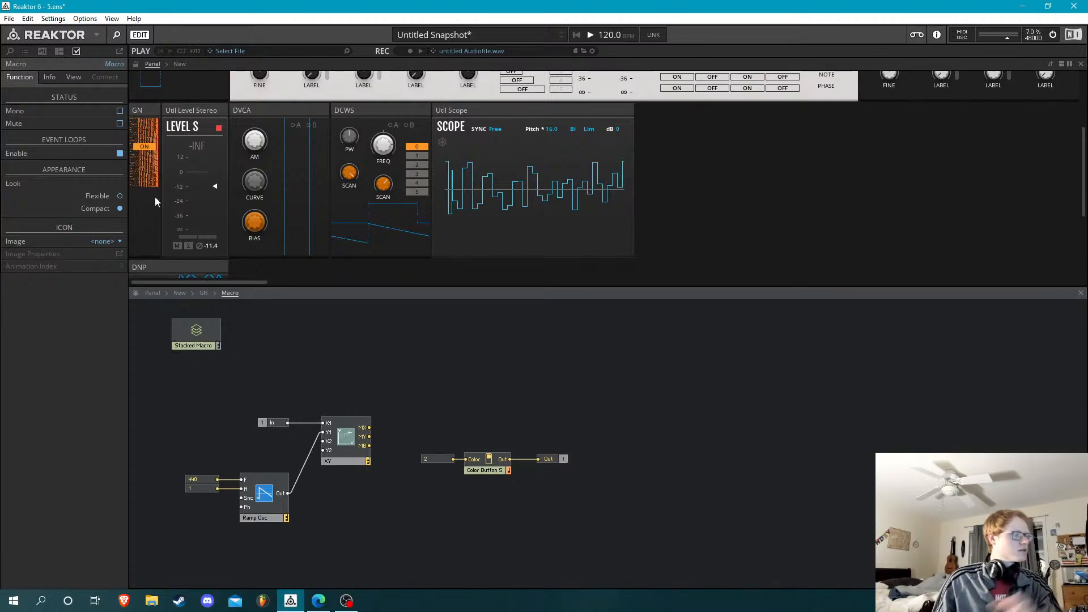
Try 0 as the XY module's Range X minimum, and restore it to -1
click(345, 441)
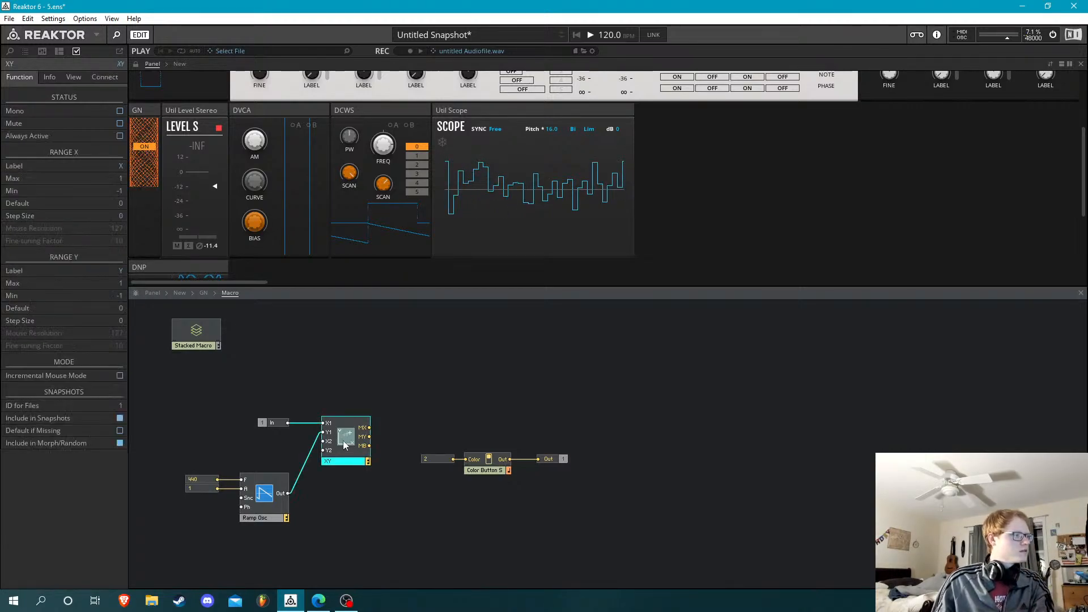
click(119, 190)
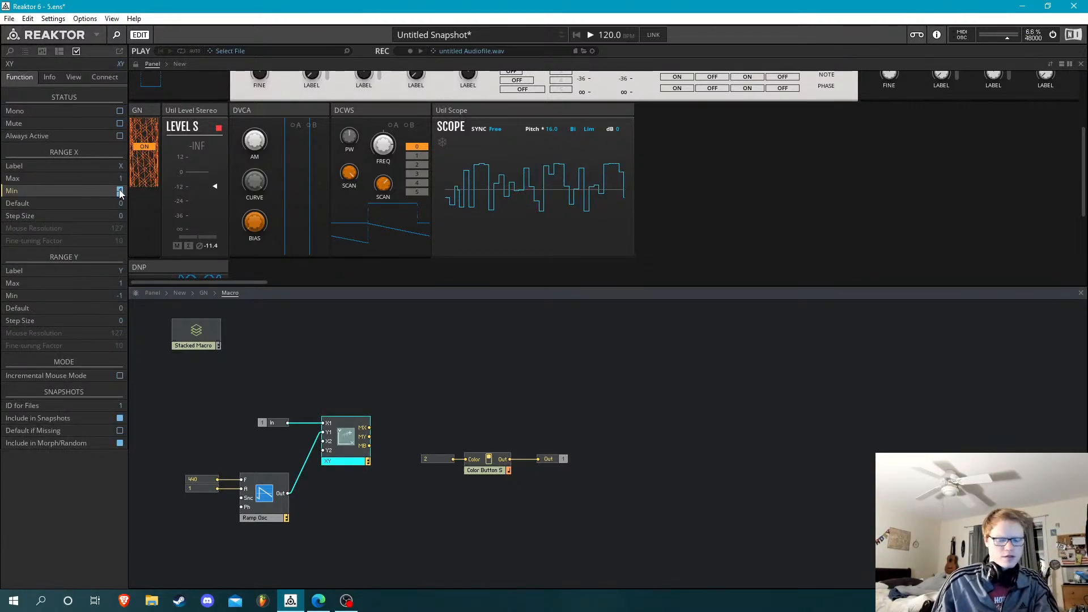
text(0)
key(Return)
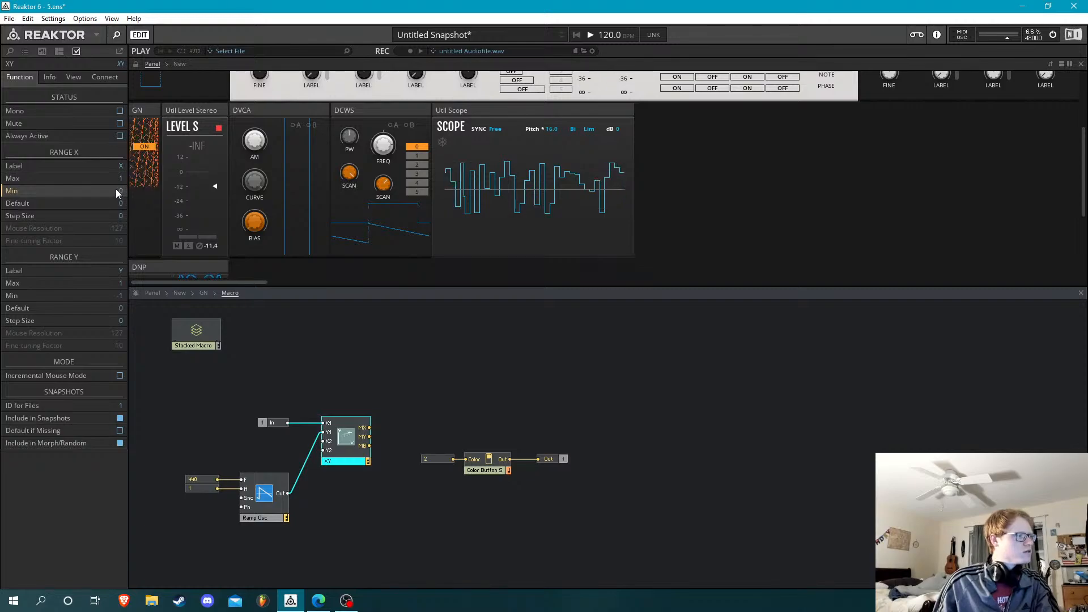
click(120, 192)
text(-1)
key(Return)
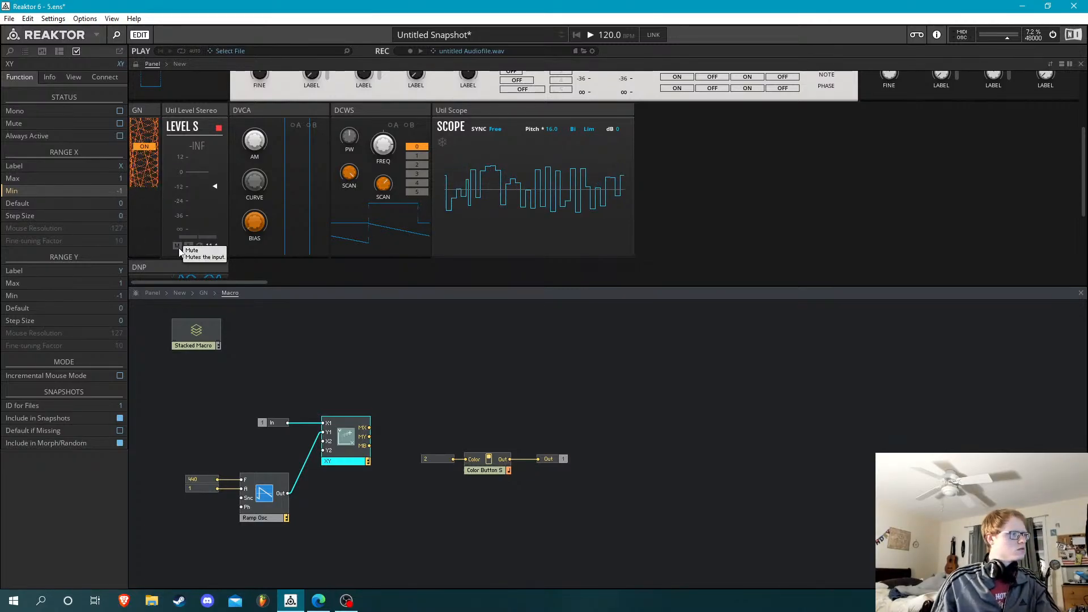
click(274, 323)
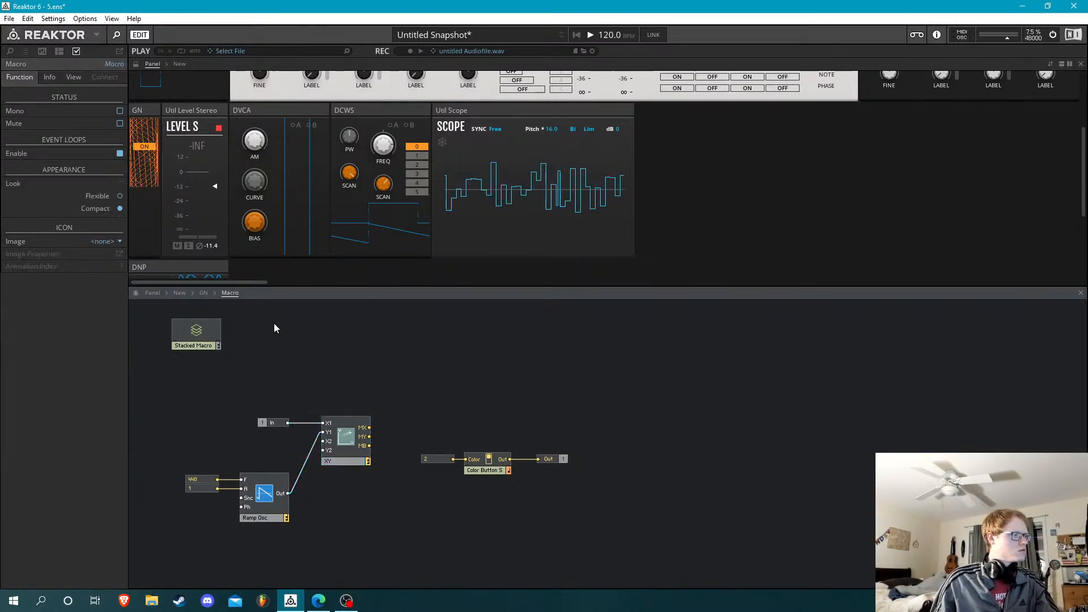
Set the XY module's Range Y minimum to 0
click(346, 443)
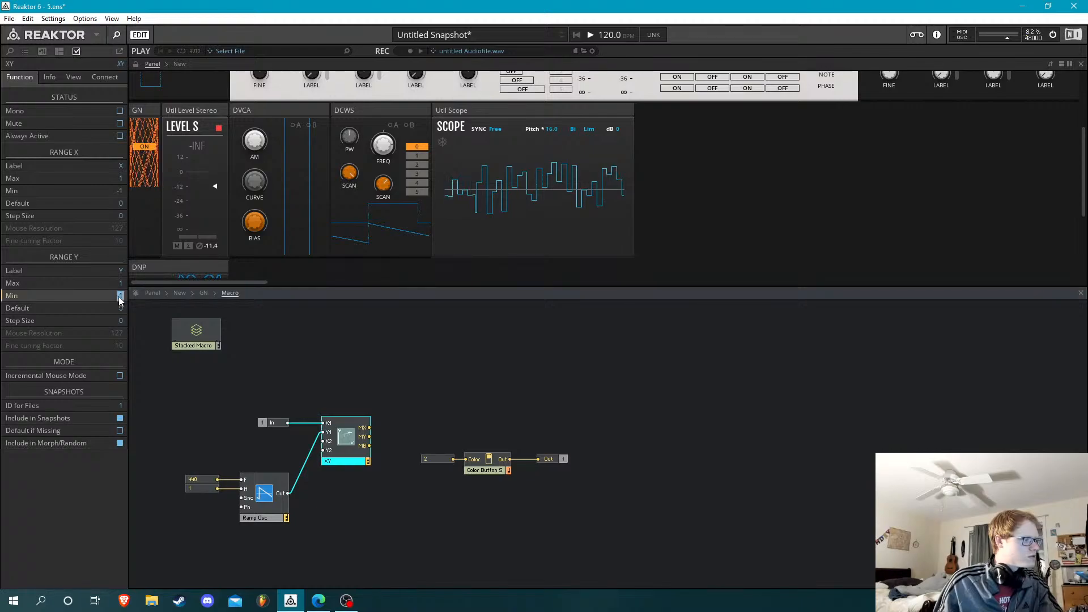
text(0)
key(Return)
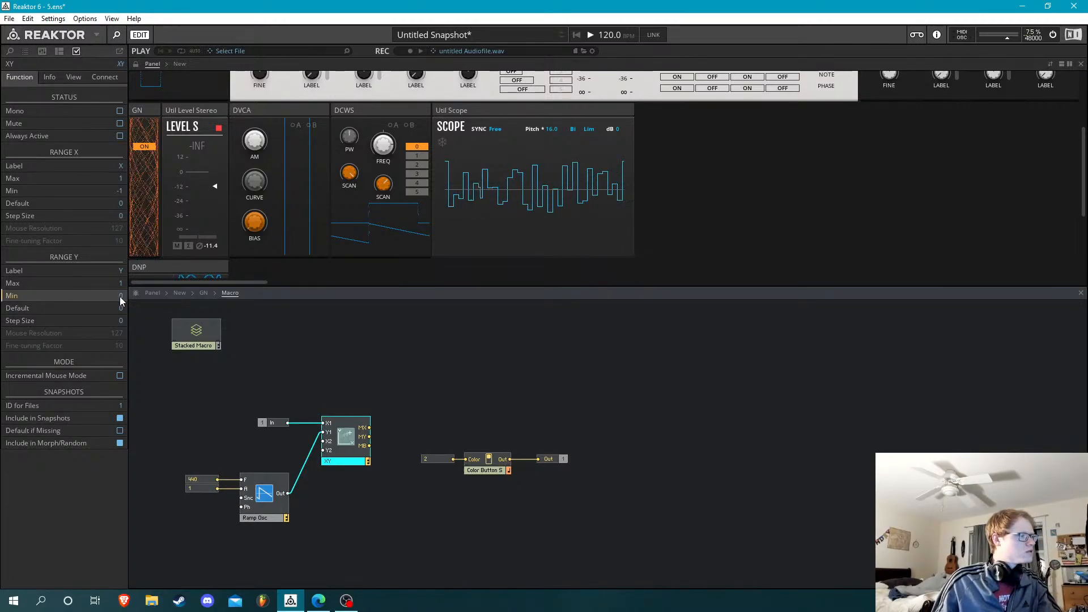
click(343, 378)
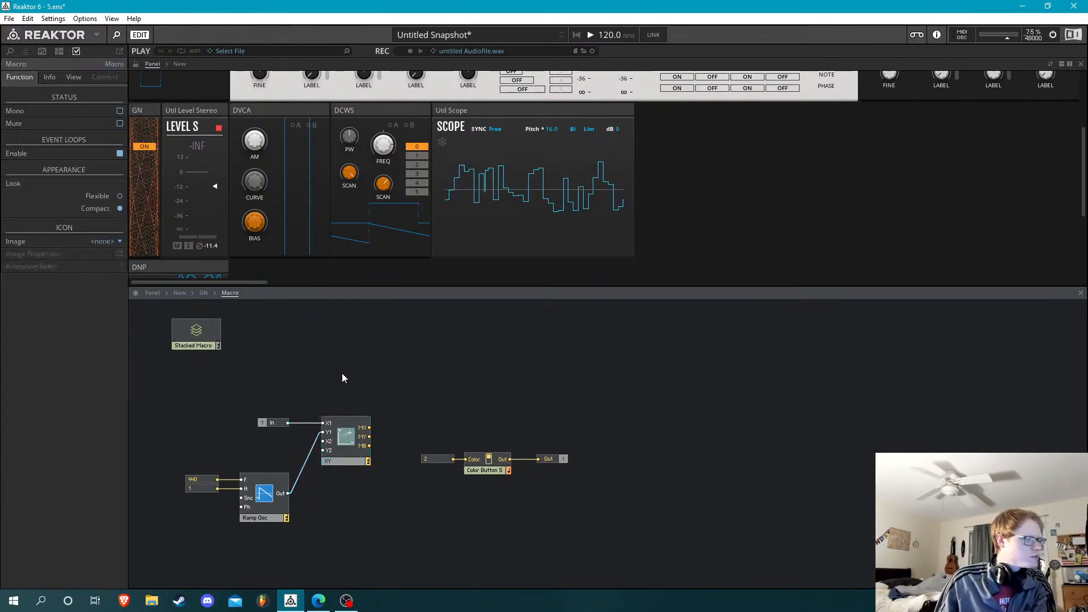
Switch the GN block's button on the instrument panel to OFF
click(347, 442)
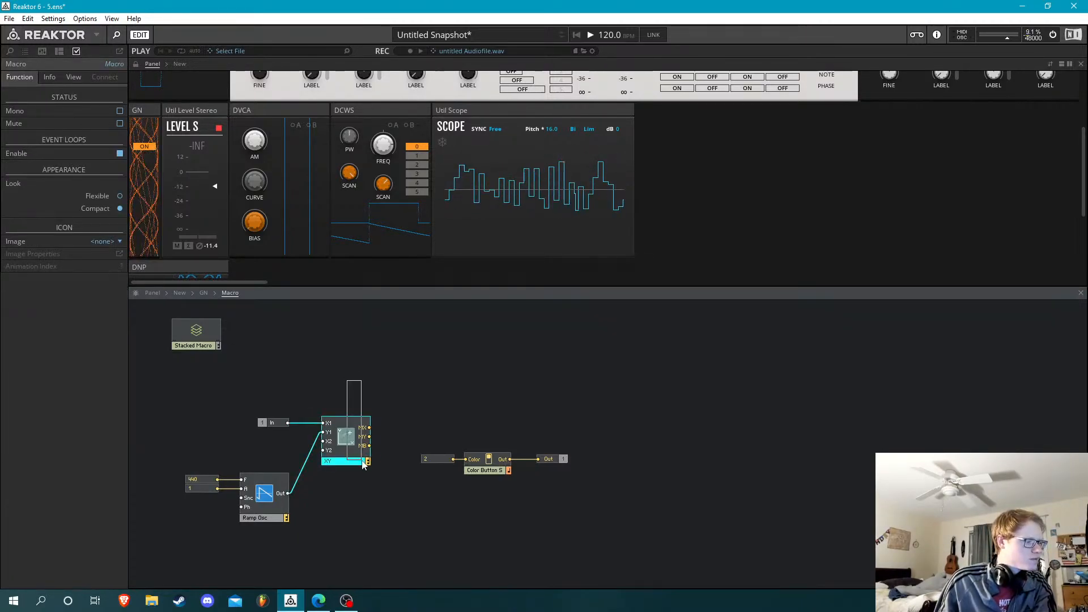
click(136, 65)
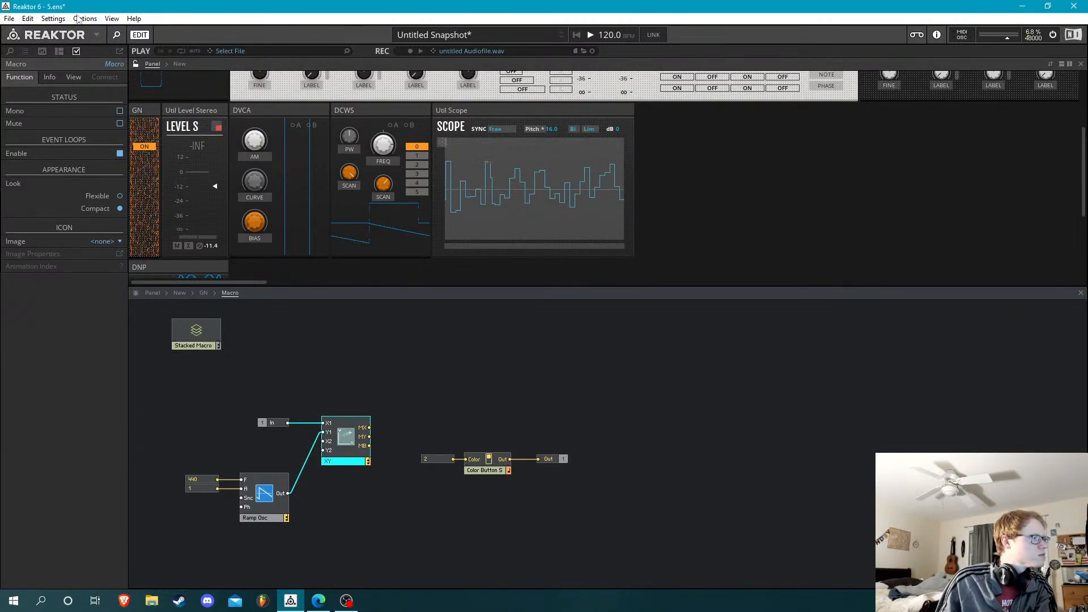
click(136, 64)
click(144, 147)
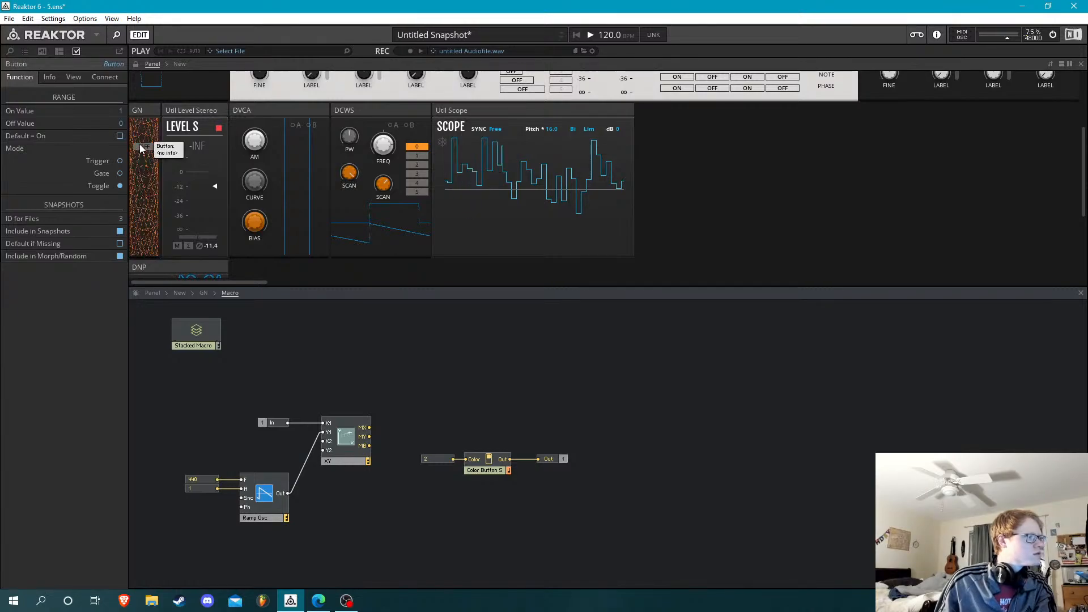
click(252, 145)
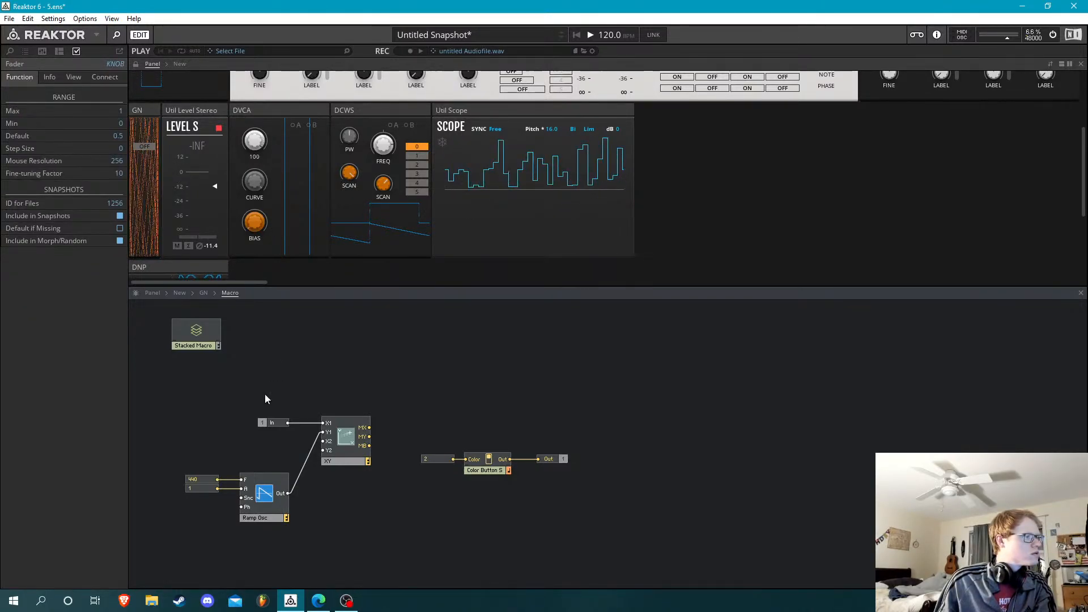
Replace the 440 constant on the Ramp Osc's F input with a new In port placed beside the oscillator
click(199, 479)
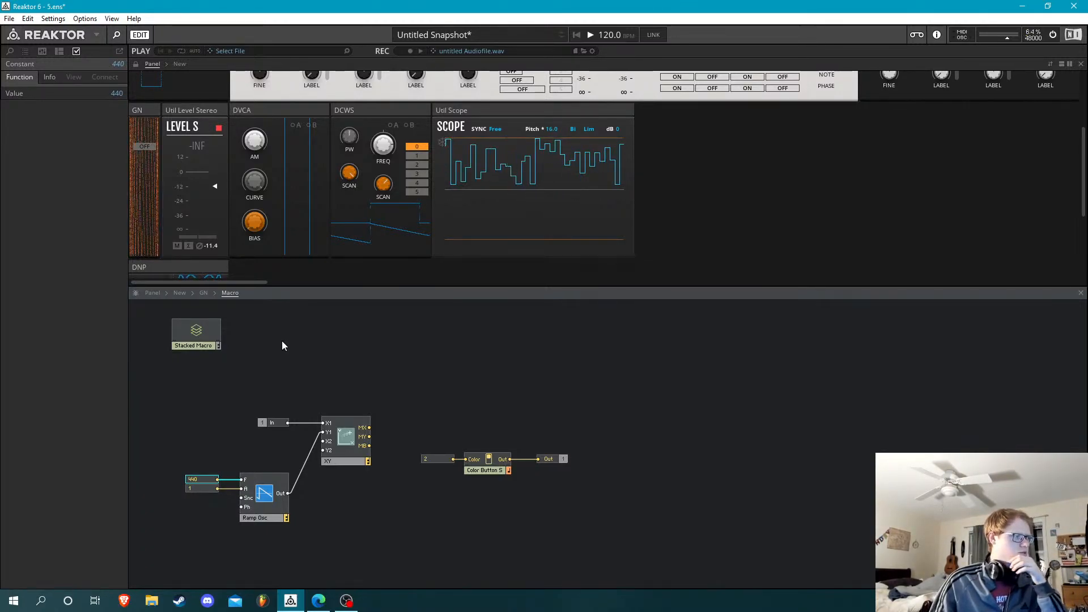
key(Delete)
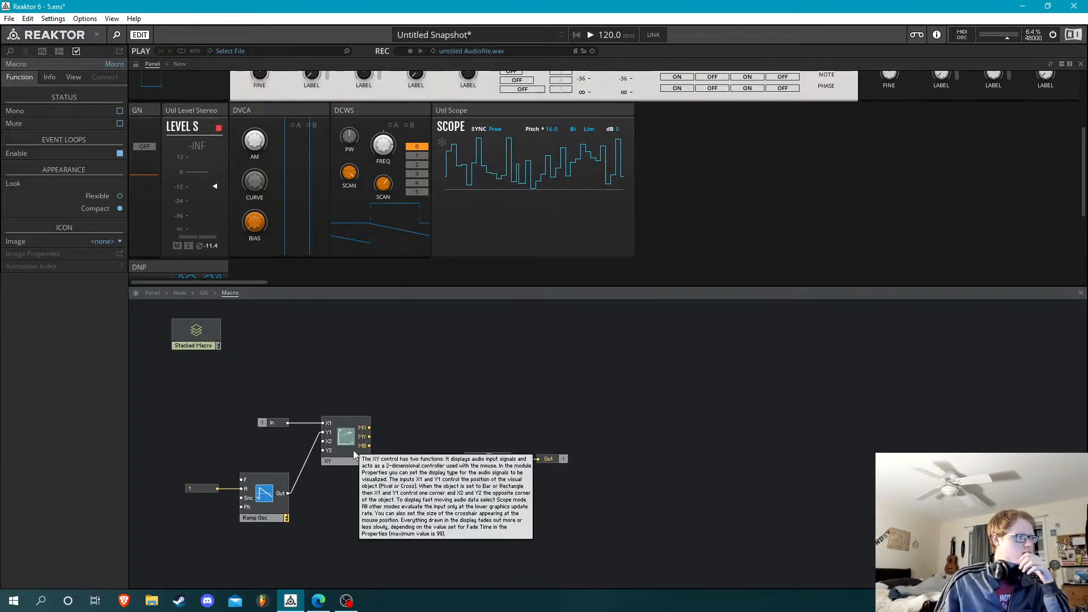
click(353, 451)
click(303, 394)
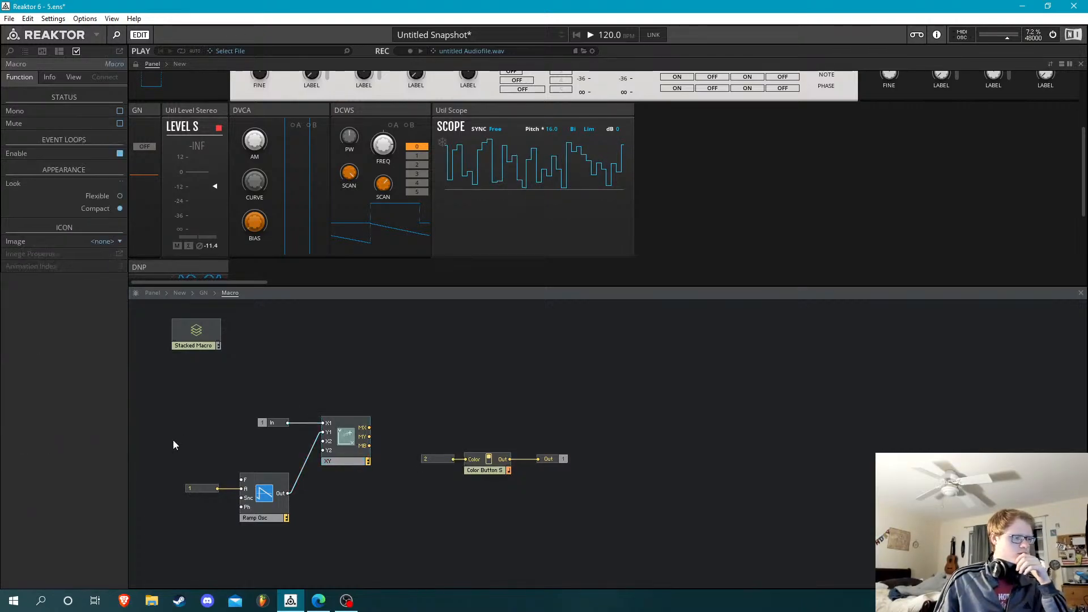
right_click(172, 439)
click(174, 445)
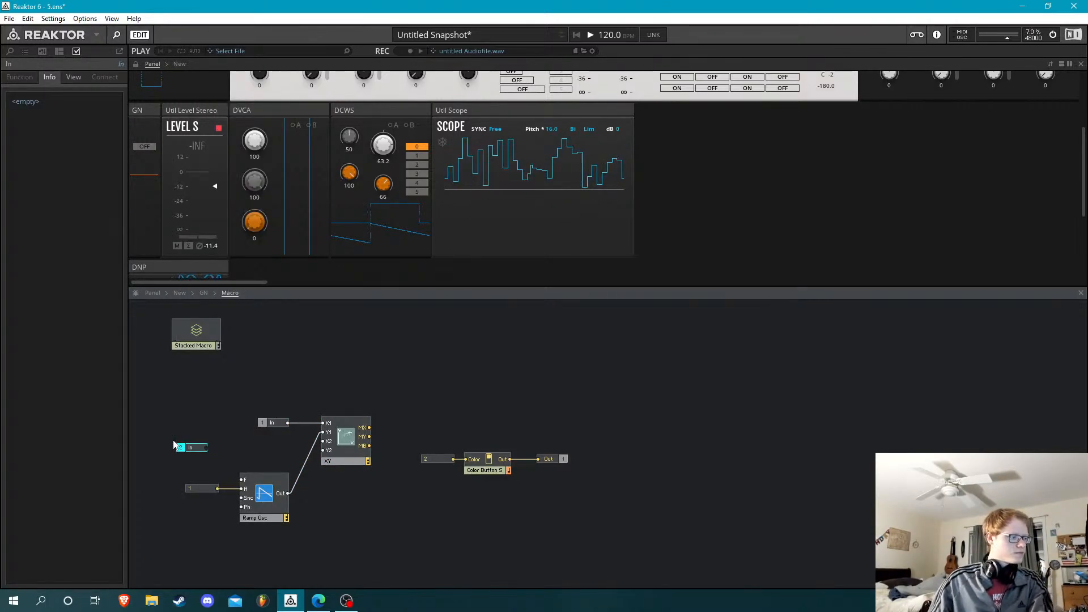
drag(231, 478, 241, 479)
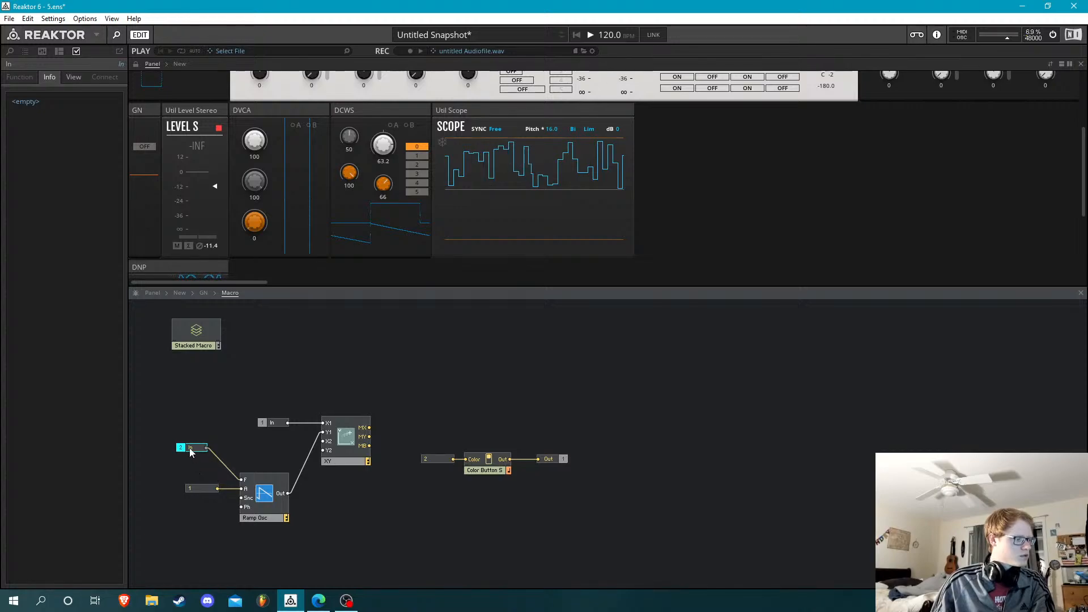
drag(191, 451, 208, 486)
Wire Process Macros' third output to the Macro's second In, and feed that output from the 0,1 -> Hz macro's F inside the core cell
click(203, 294)
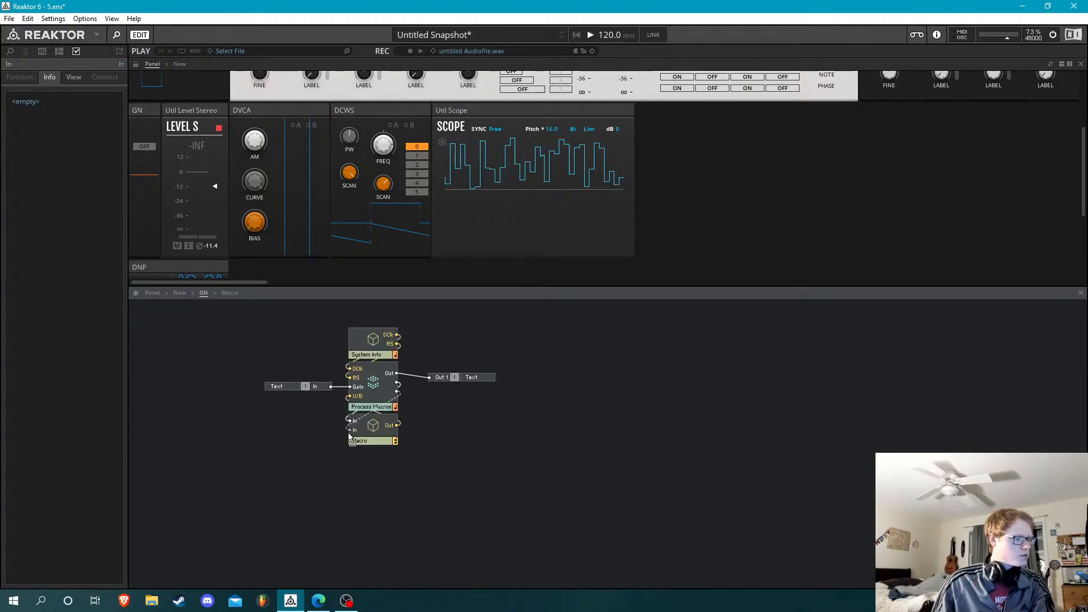
double_click(374, 387)
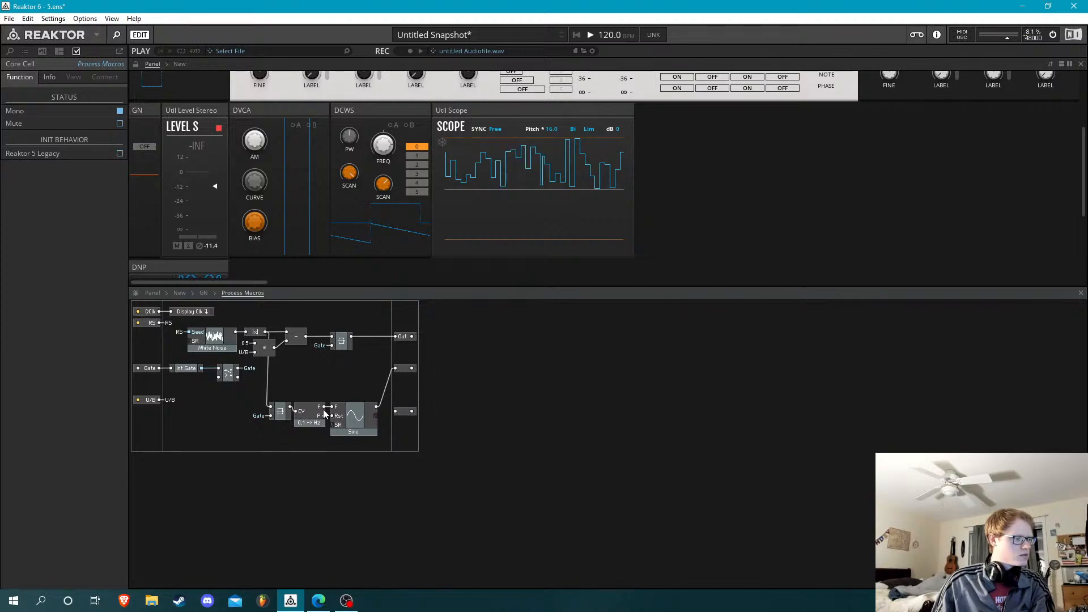
drag(325, 407, 406, 388)
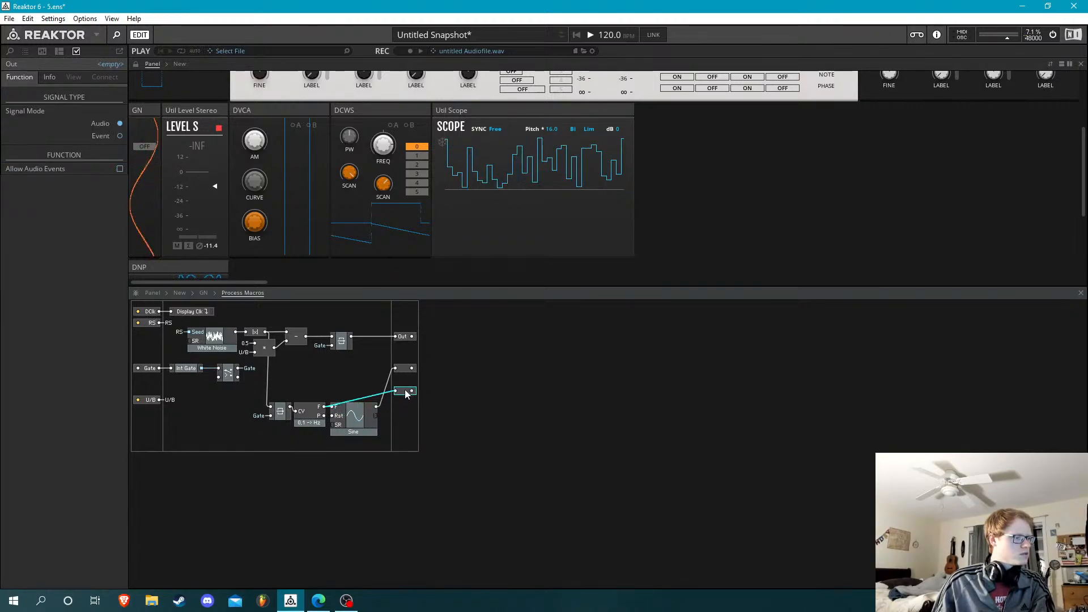
click(353, 380)
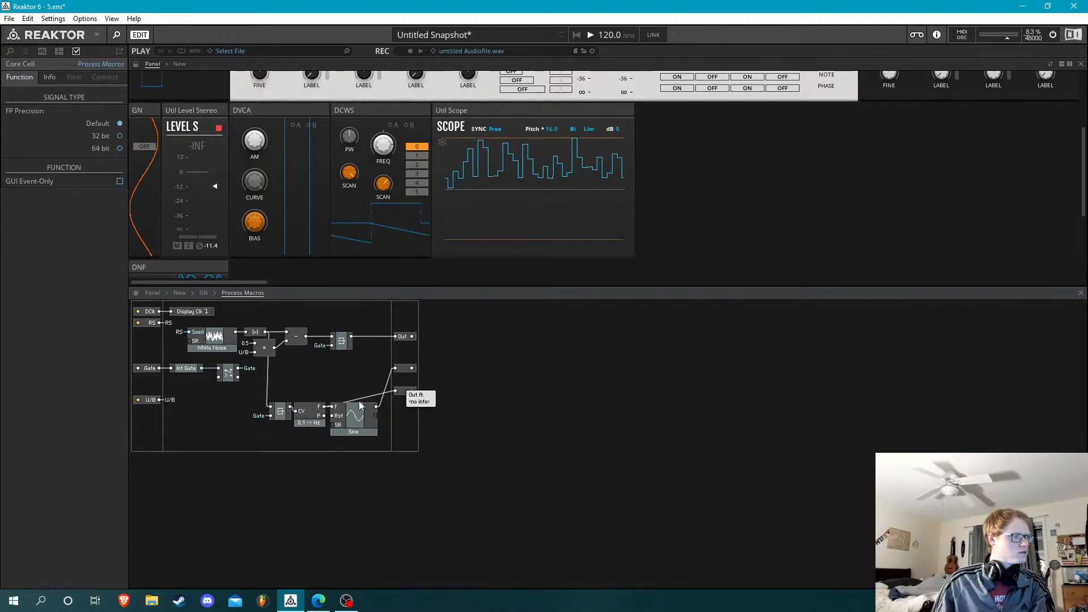
Insert a multiply module in Process Macros between the 0,1 -> Hz macro's F and the third output port, moving that port lower
drag(323, 416, 396, 391)
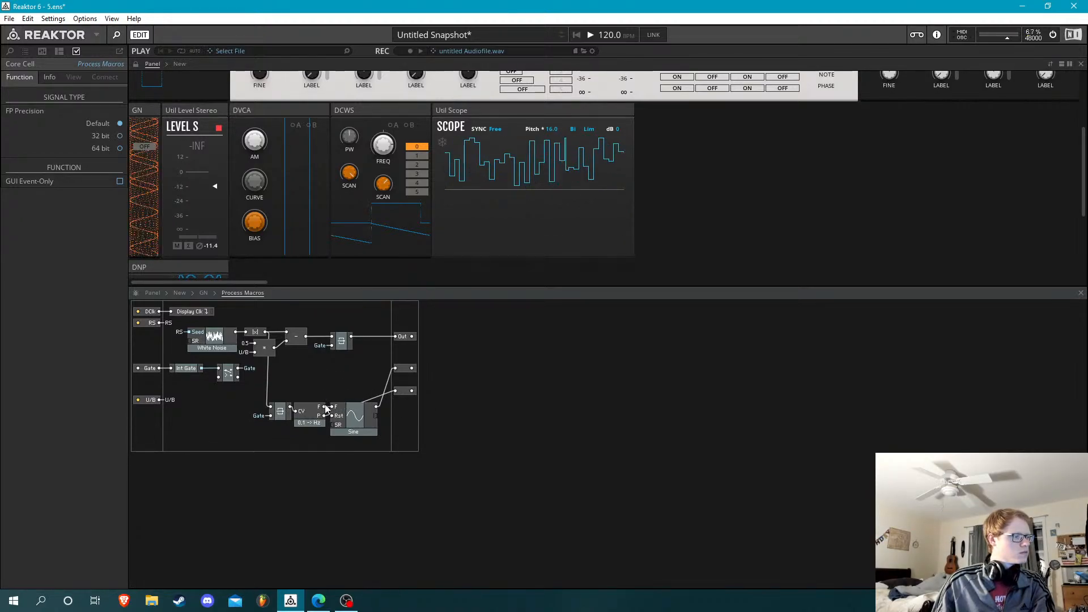
drag(327, 409, 400, 452)
double_click(359, 447)
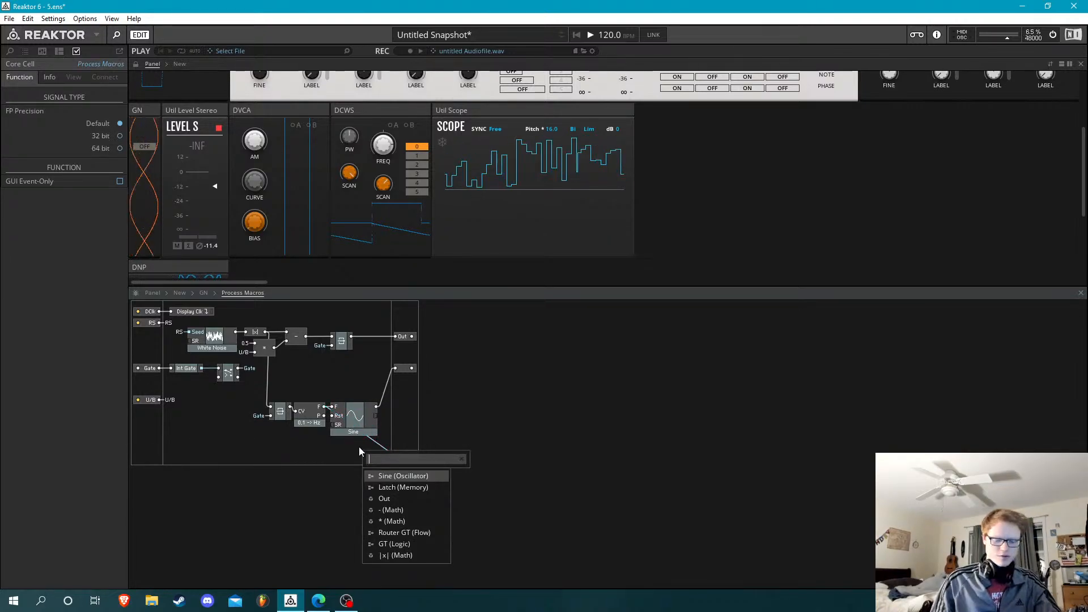
text(*)
key(Return)
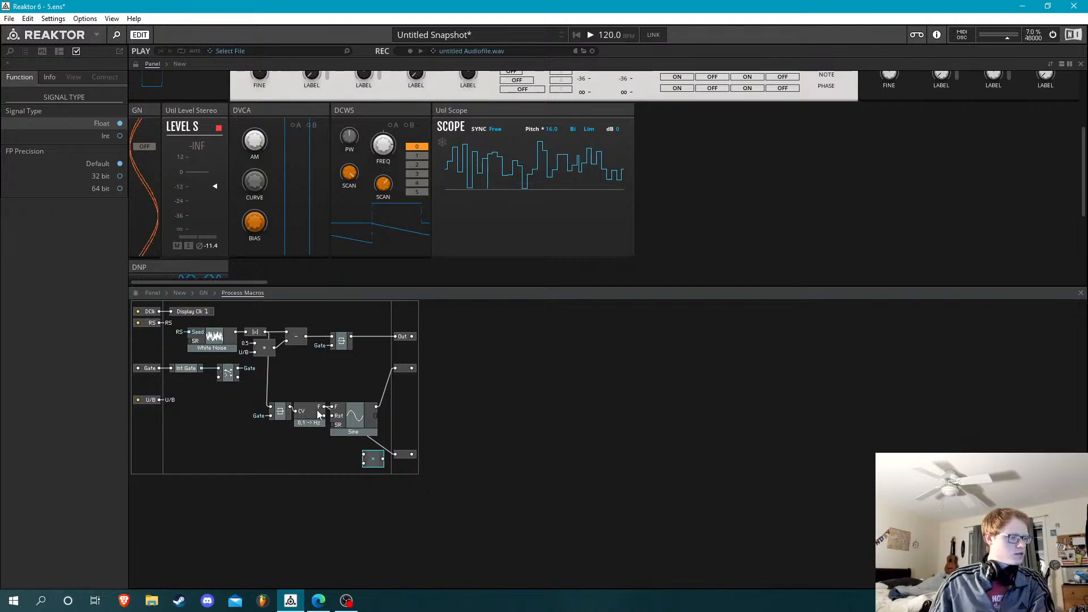
drag(360, 454, 363, 455)
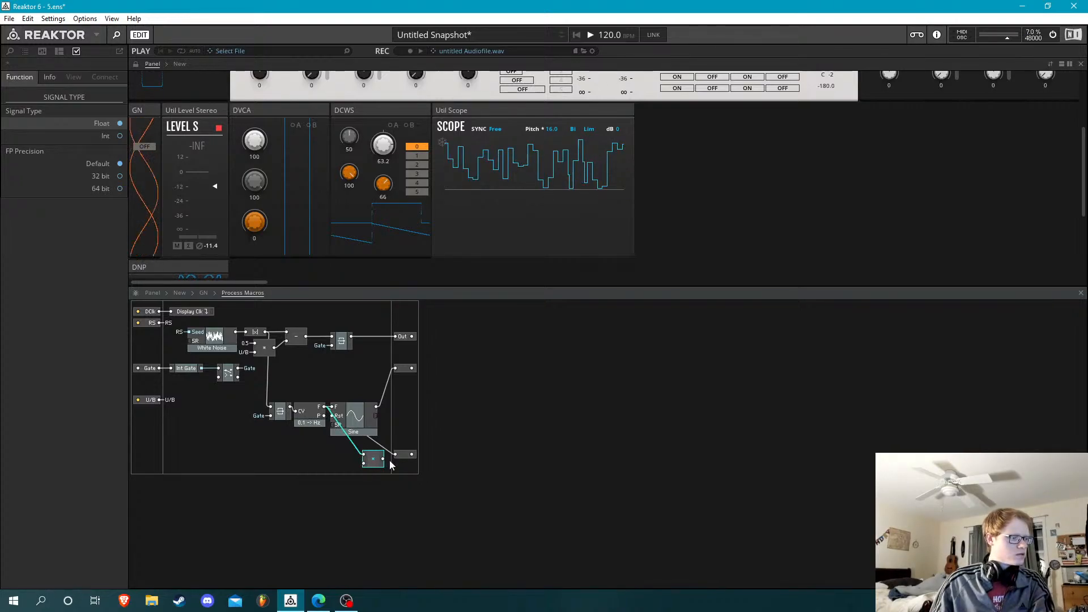
click(357, 464)
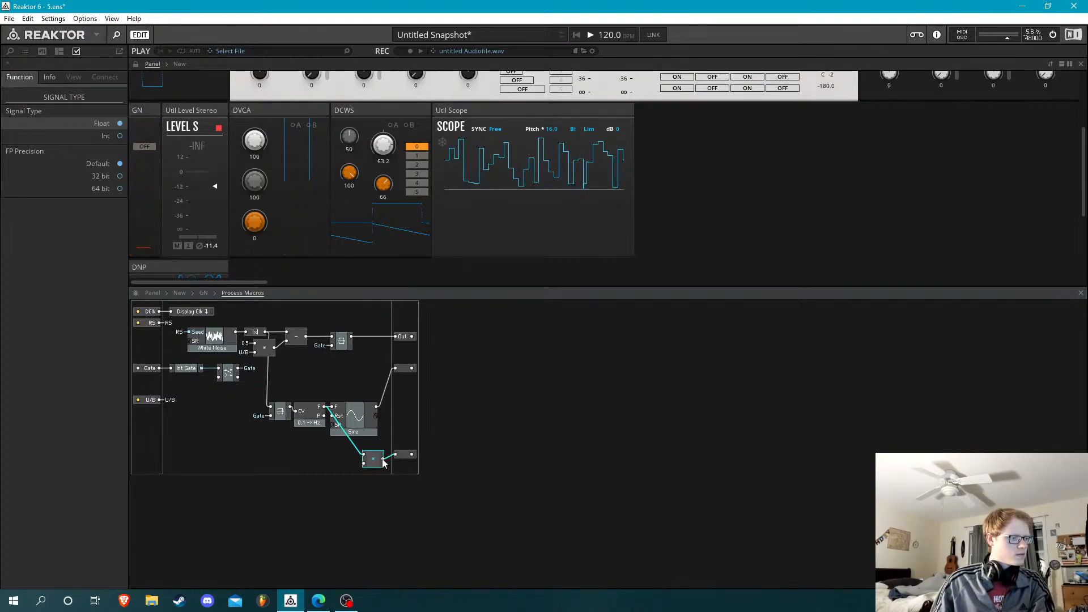
Feed the multiplier's second input with a 0.3 constant and move the Sine macro up level with the second output port
right_click(366, 461)
click(389, 469)
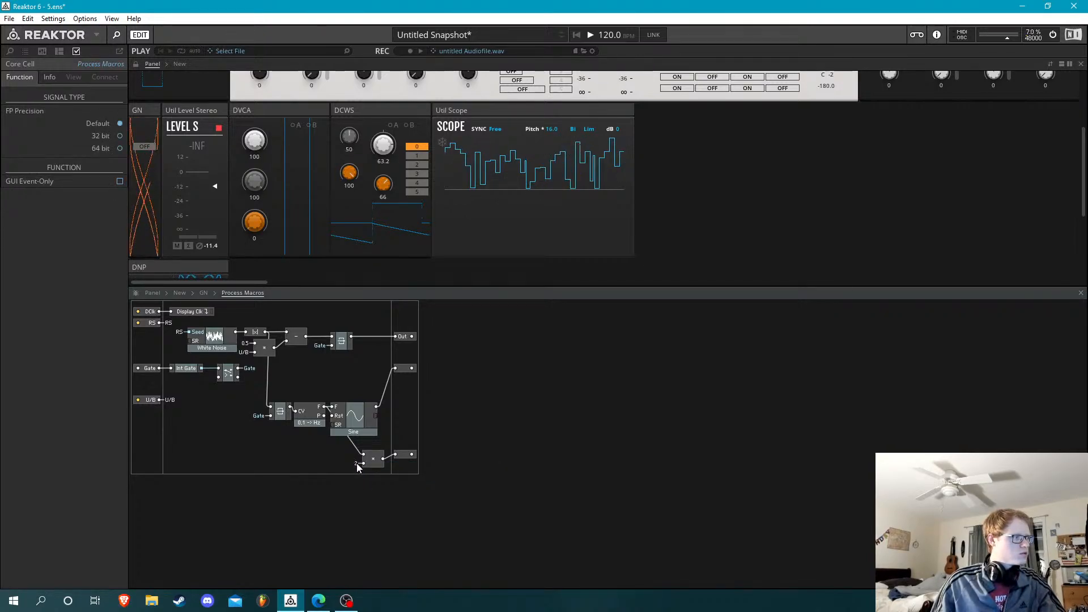
click(356, 464)
text(0.3)
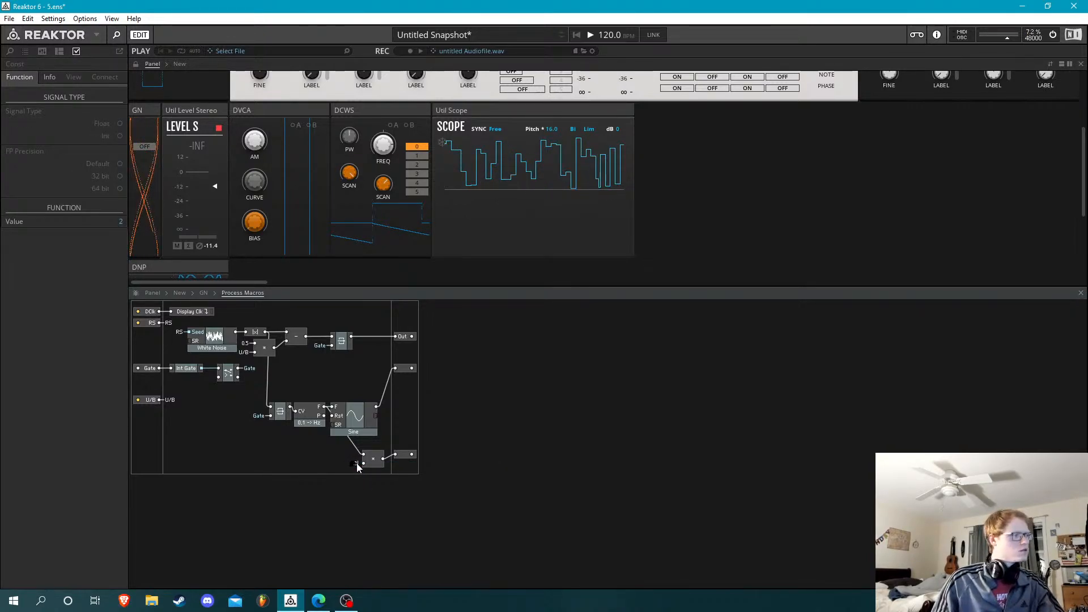
key(Return)
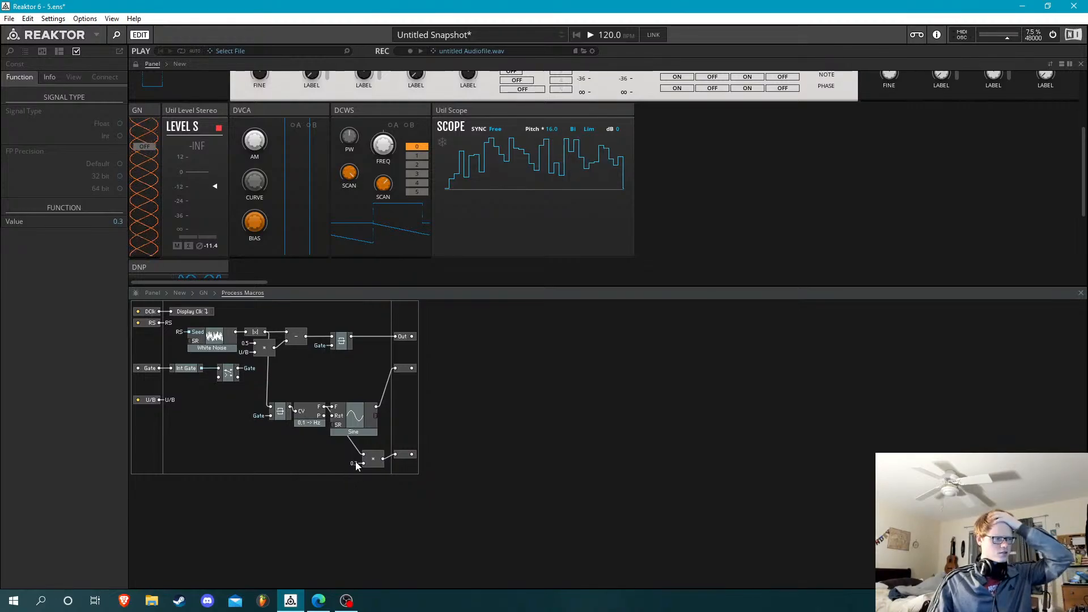
click(143, 146)
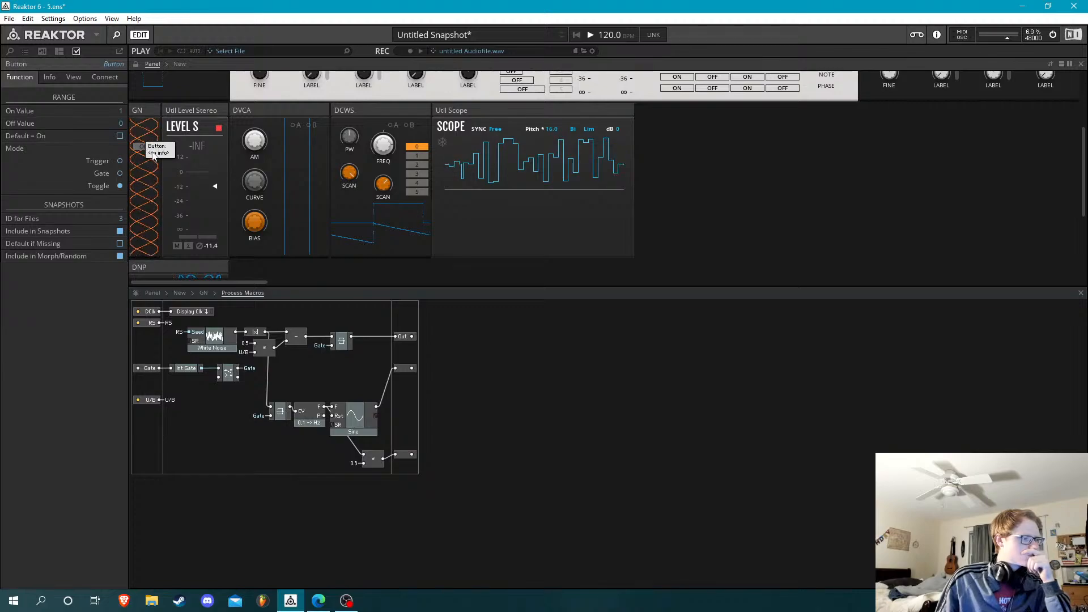
drag(357, 432, 362, 392)
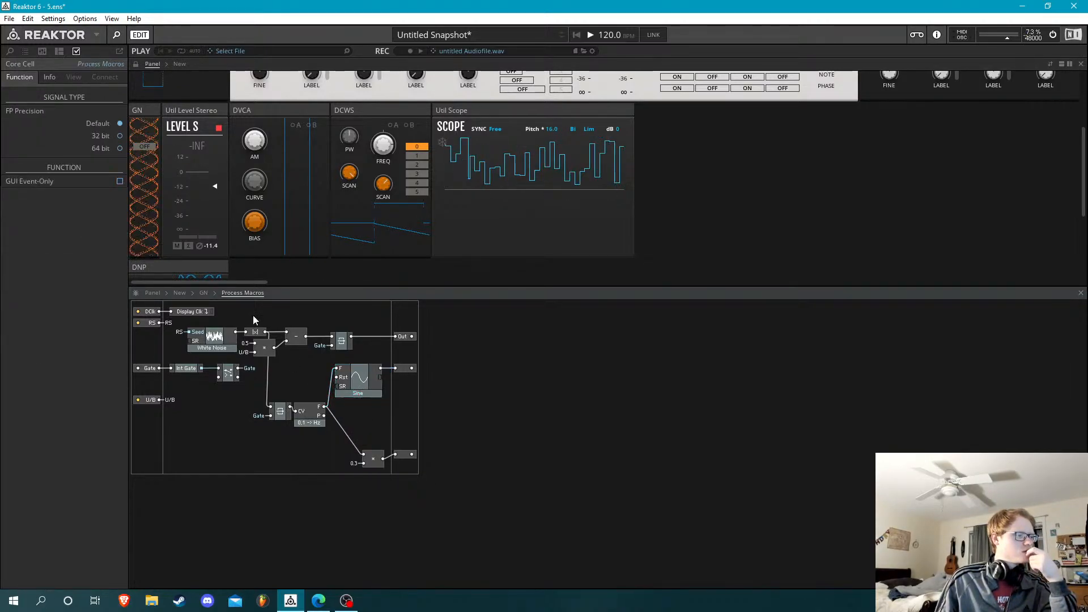
Return to the GN structure and open the Macro block
click(207, 292)
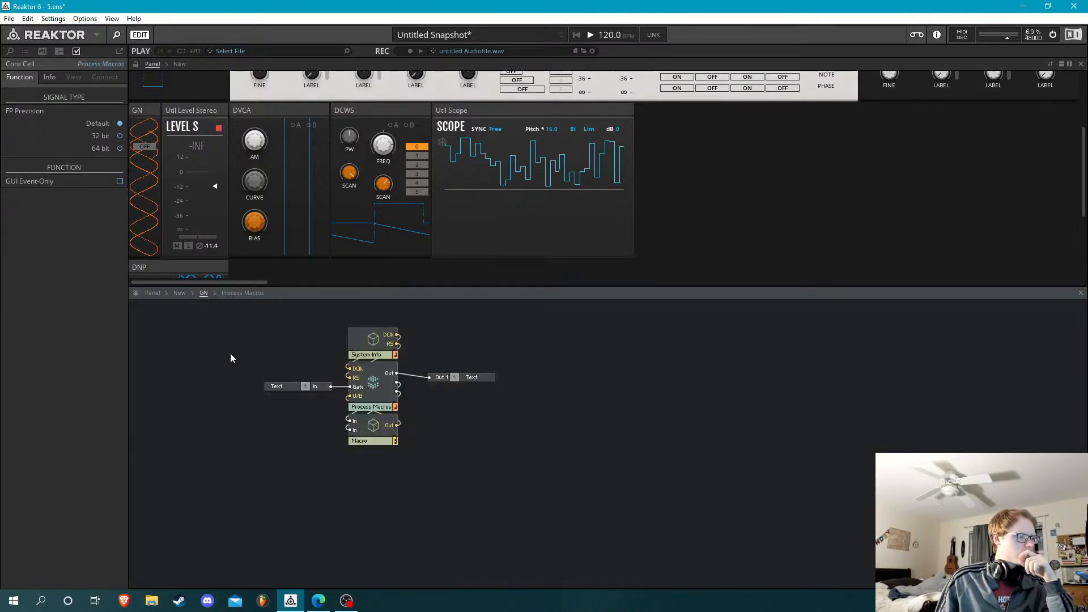
double_click(378, 428)
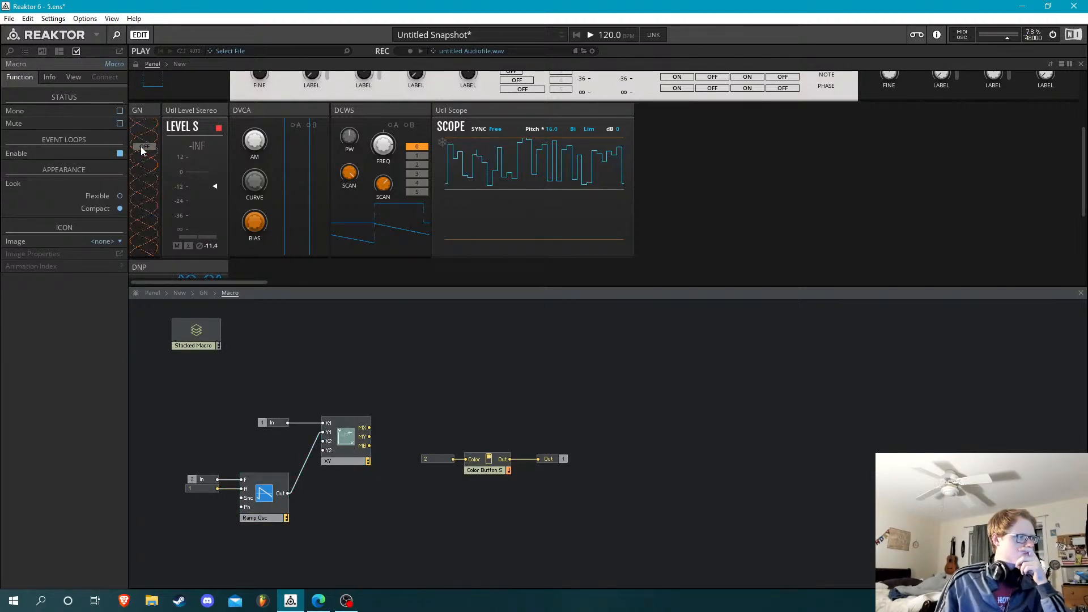
Try a value of 0.5 for the constant feeding the Ramp Osc's A input
click(263, 503)
double_click(198, 489)
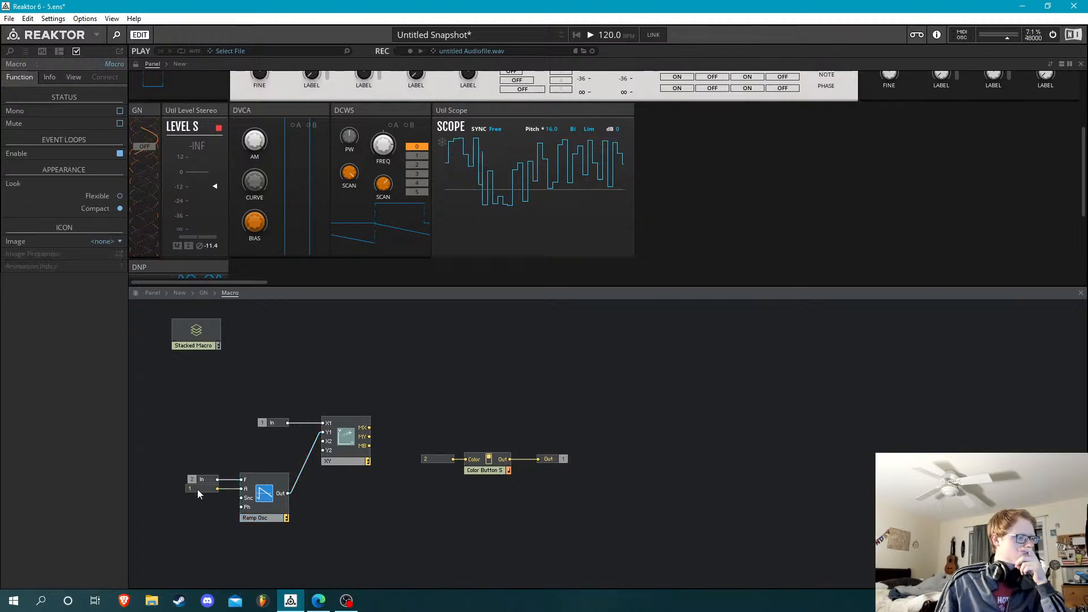
text(.5)
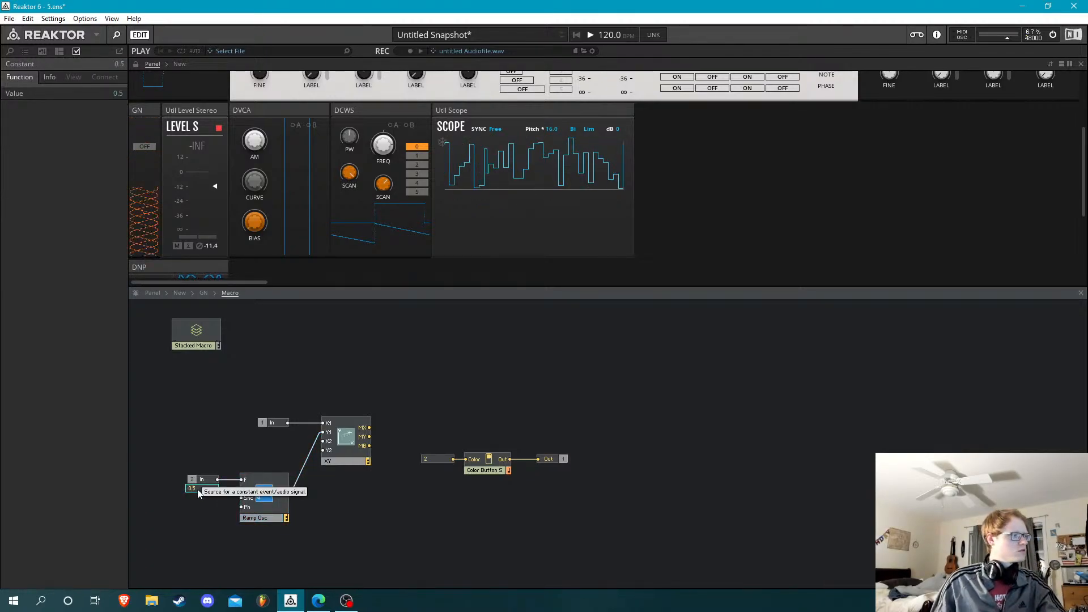
key(Return)
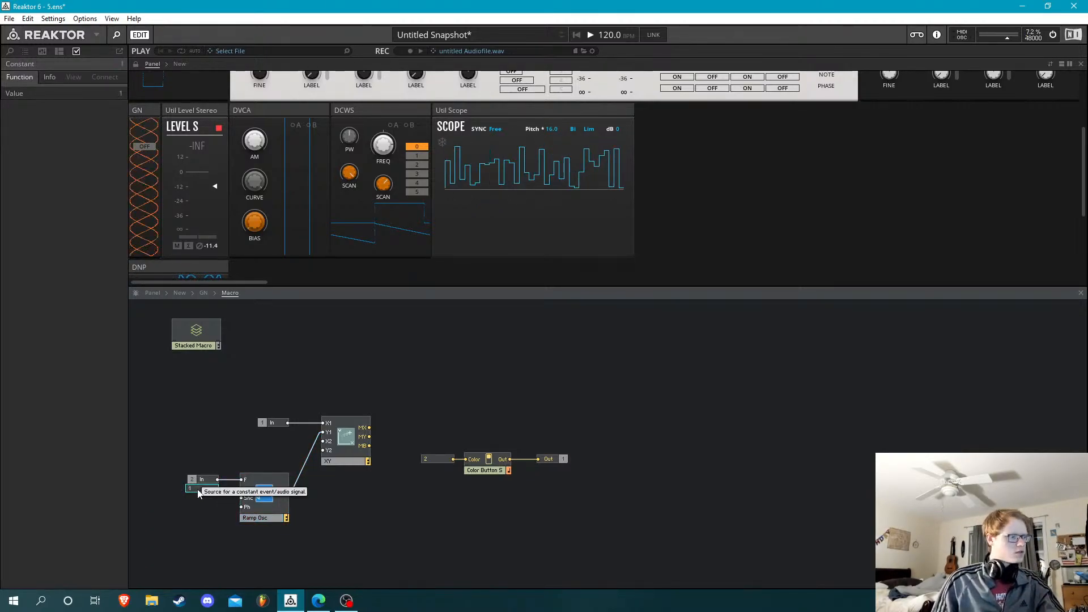
Insert a multiply module between the first In port and the XY module's X1 input, moving the In port aside
click(293, 417)
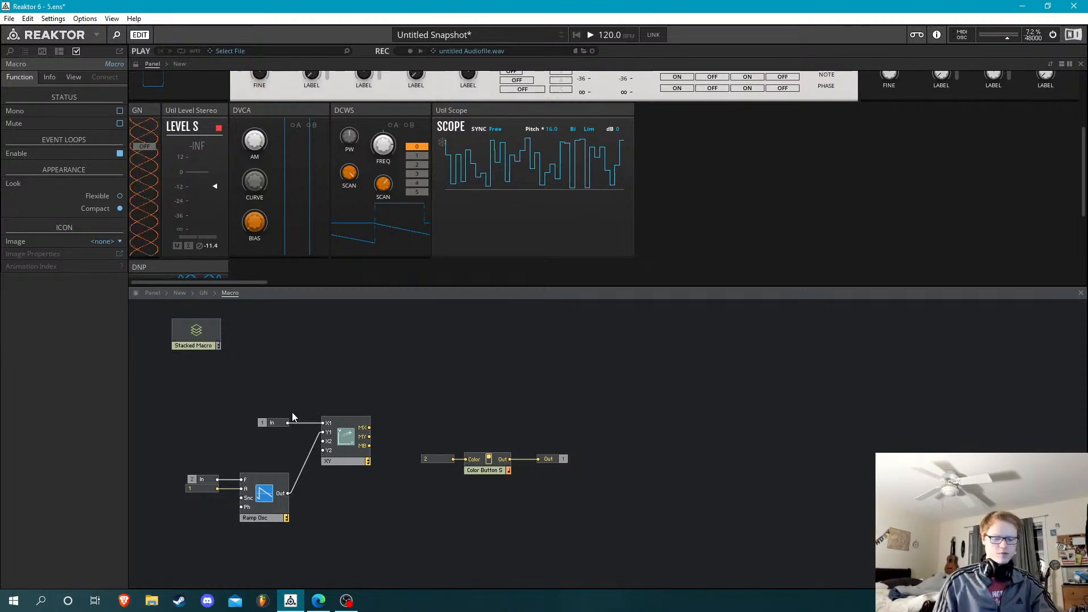
key(Return)
text(*)
key(Return)
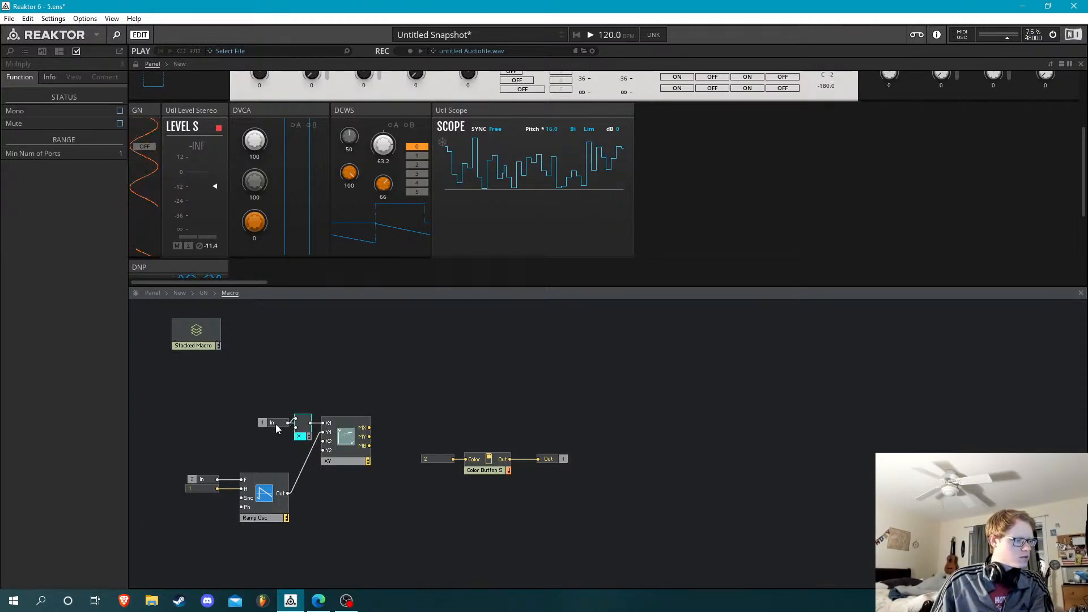
drag(273, 424, 323, 423)
click(313, 400)
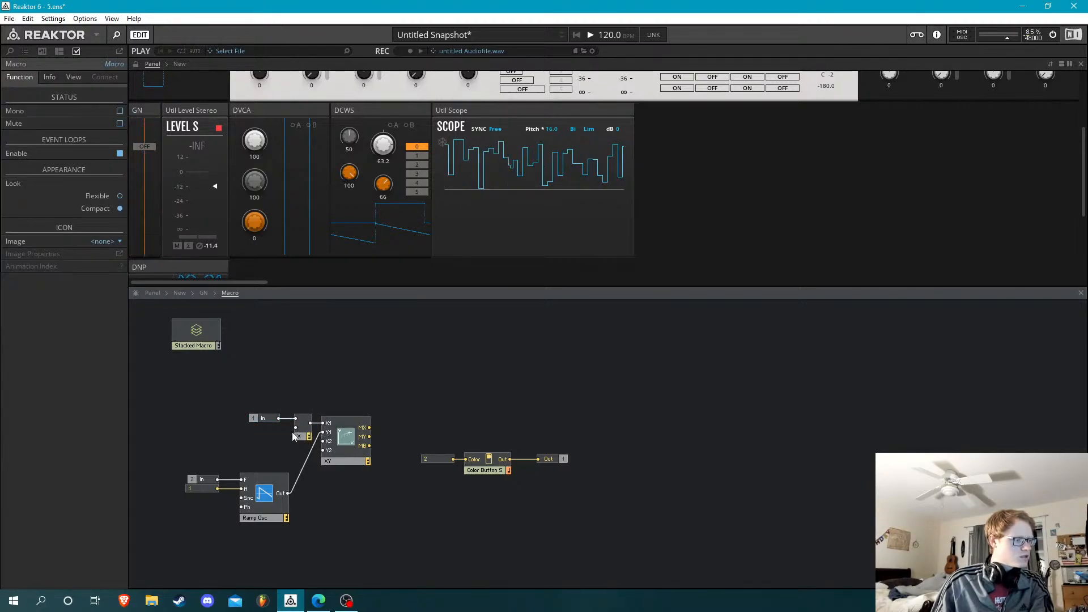
Create a constant on the multiplier's second input and set it to 0.5
right_click(295, 427)
click(334, 447)
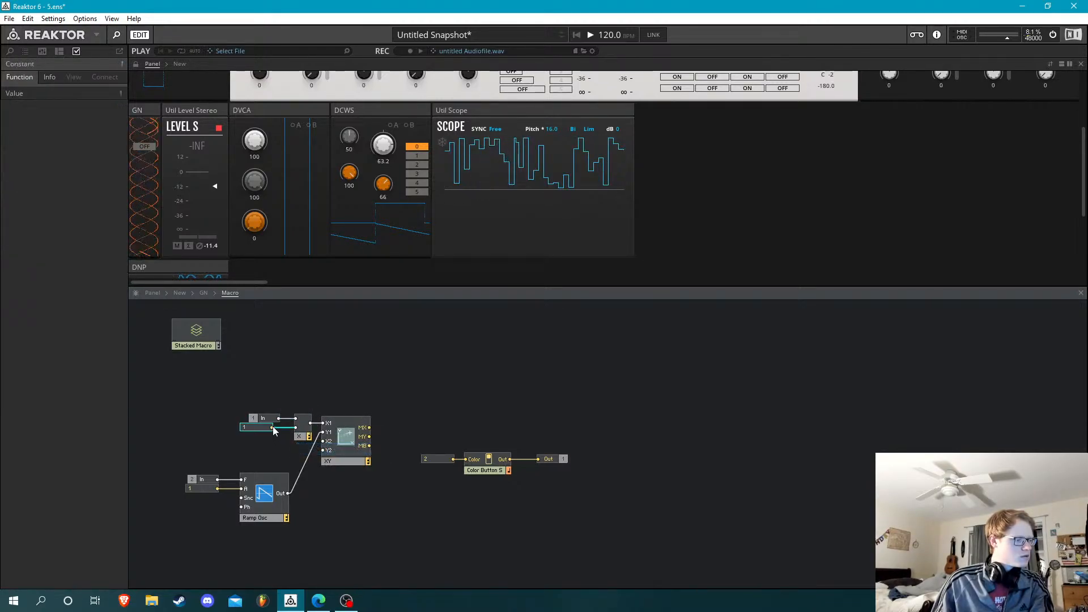
double_click(262, 427)
text(0.5)
key(Return)
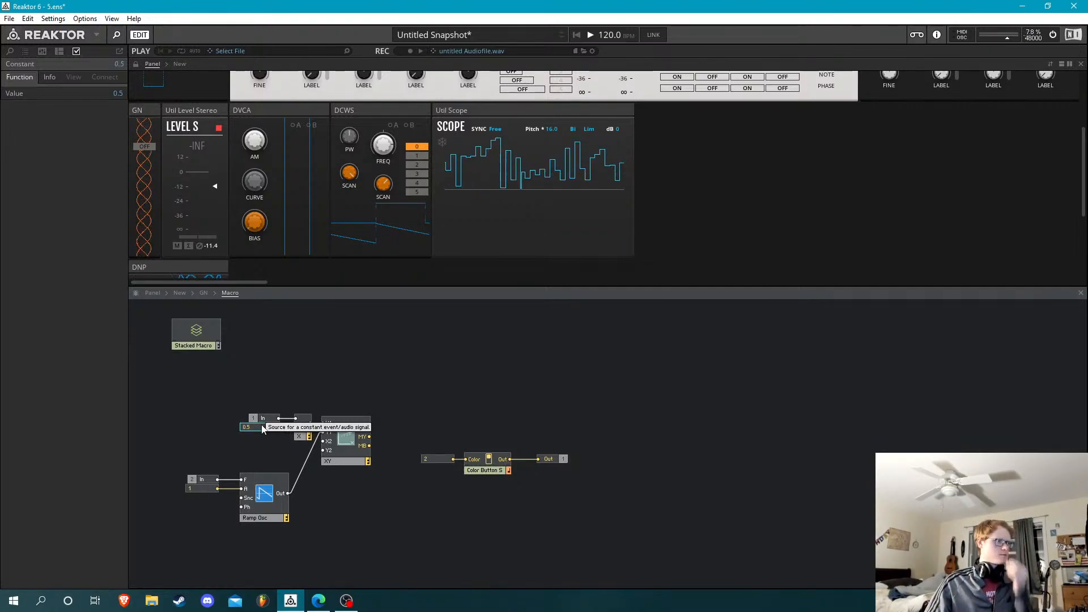
click(284, 336)
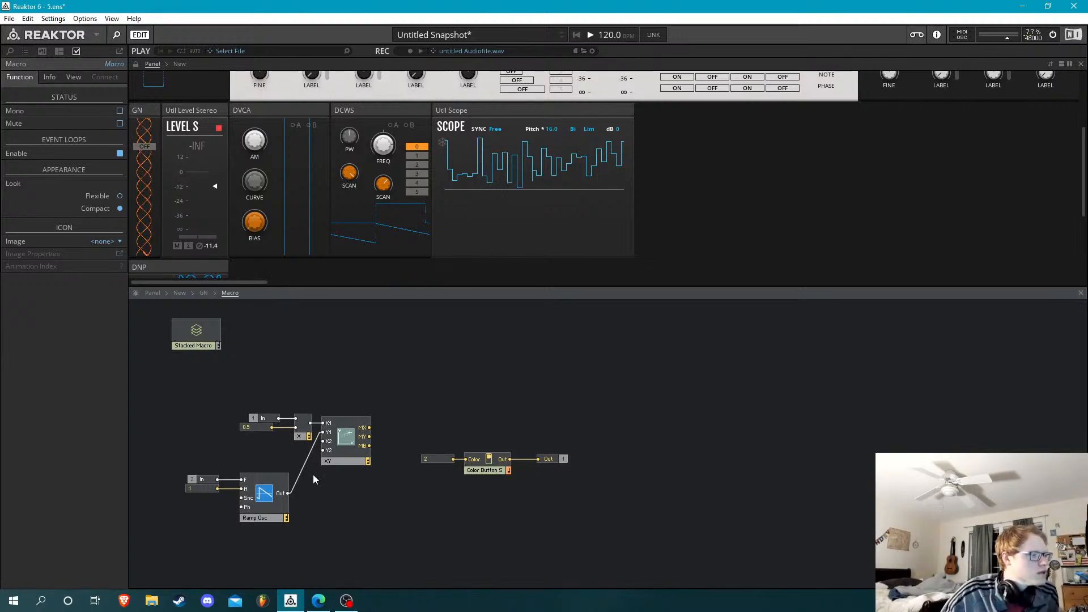
Check the XY module's view properties for its display settings
click(342, 441)
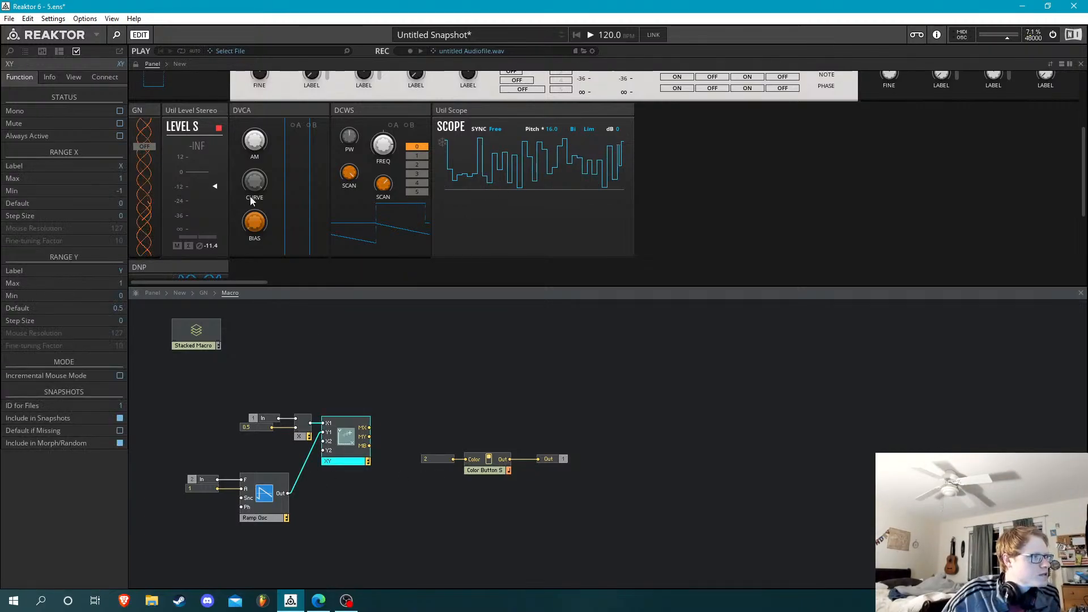
click(80, 77)
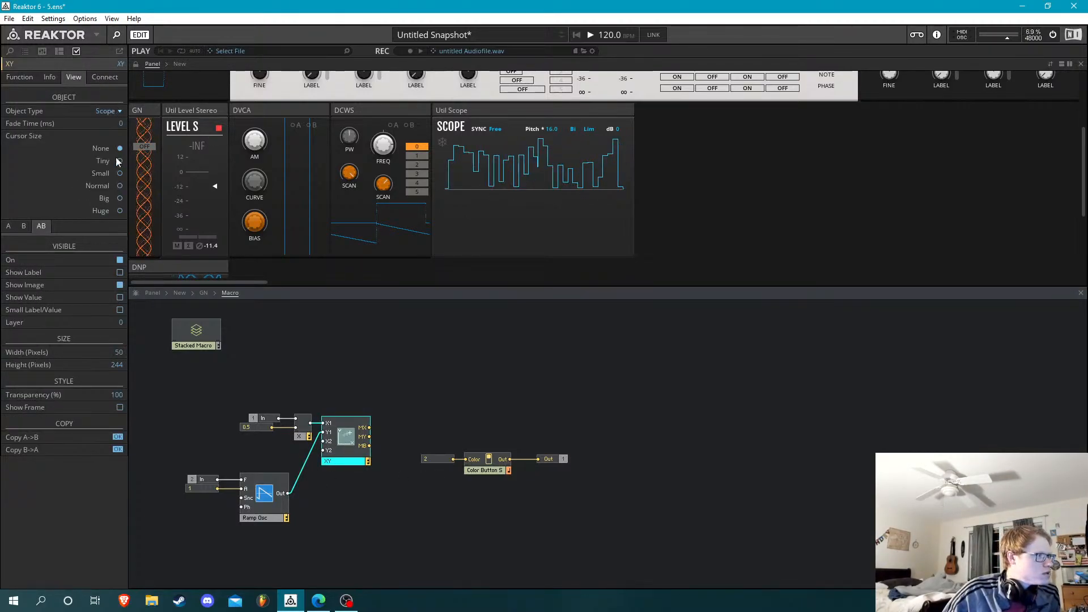
click(342, 383)
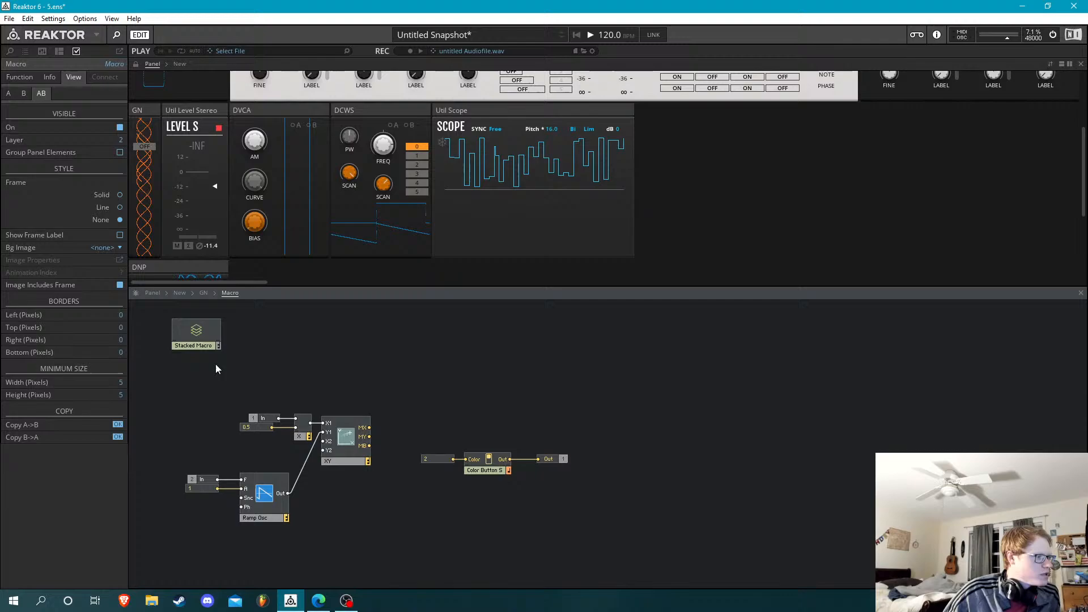
In the GN structure, align the Out port with Process Macros' Out and set the instrument's Graph Line colour to RGB 0, 128, 196
click(204, 292)
drag(448, 380, 427, 375)
click(524, 369)
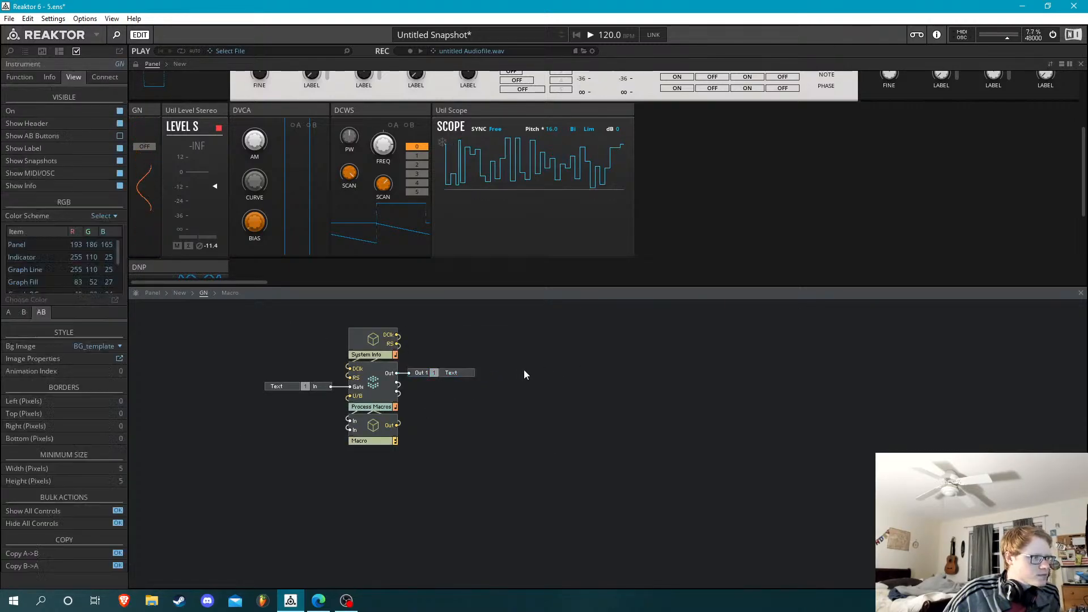
double_click(80, 271)
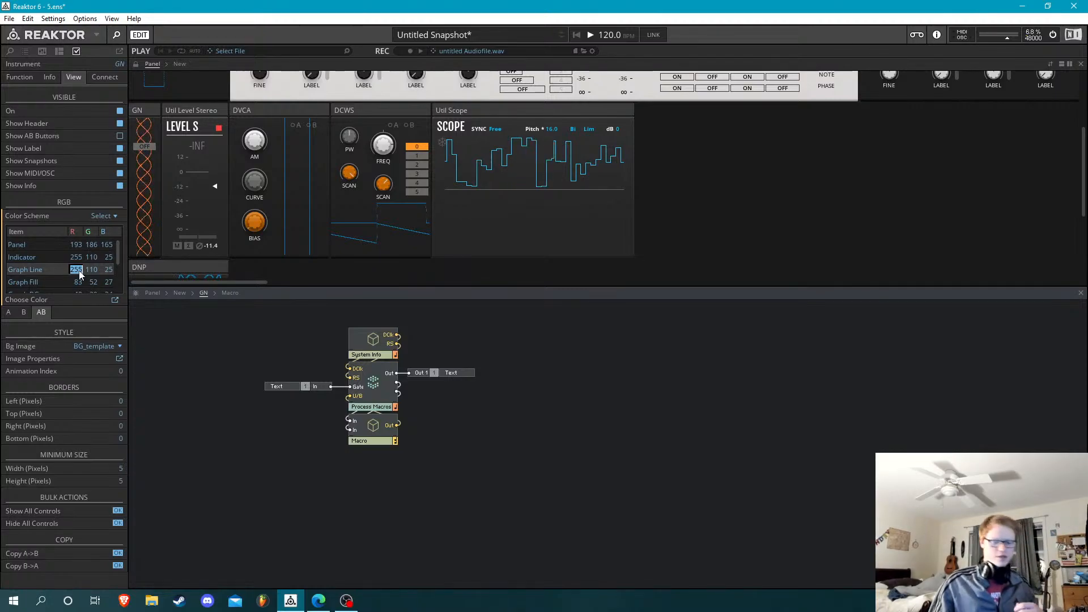
text(0)
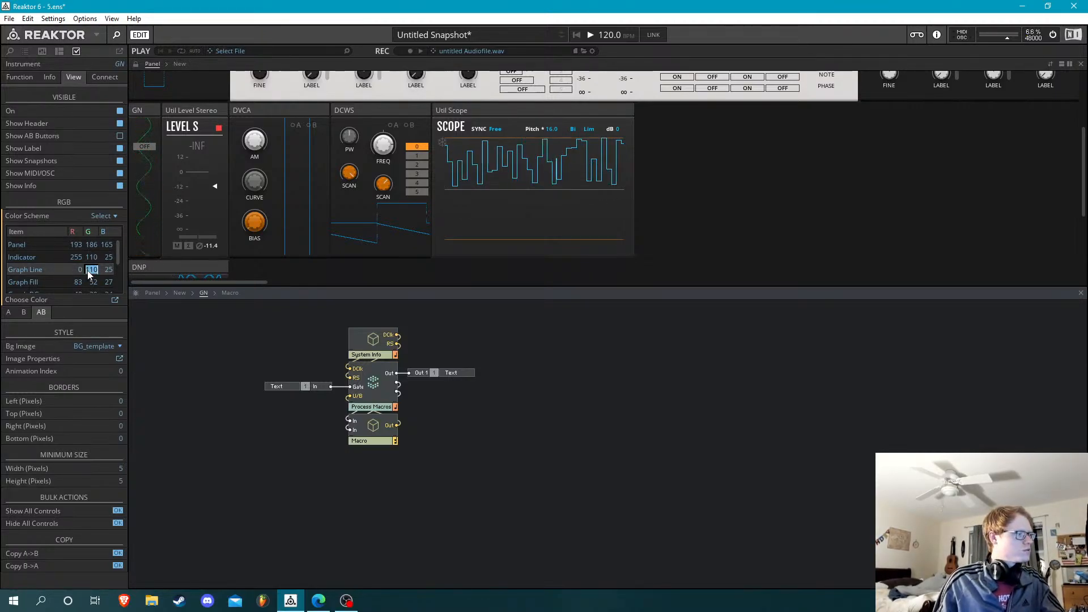
double_click(96, 270)
text(128)
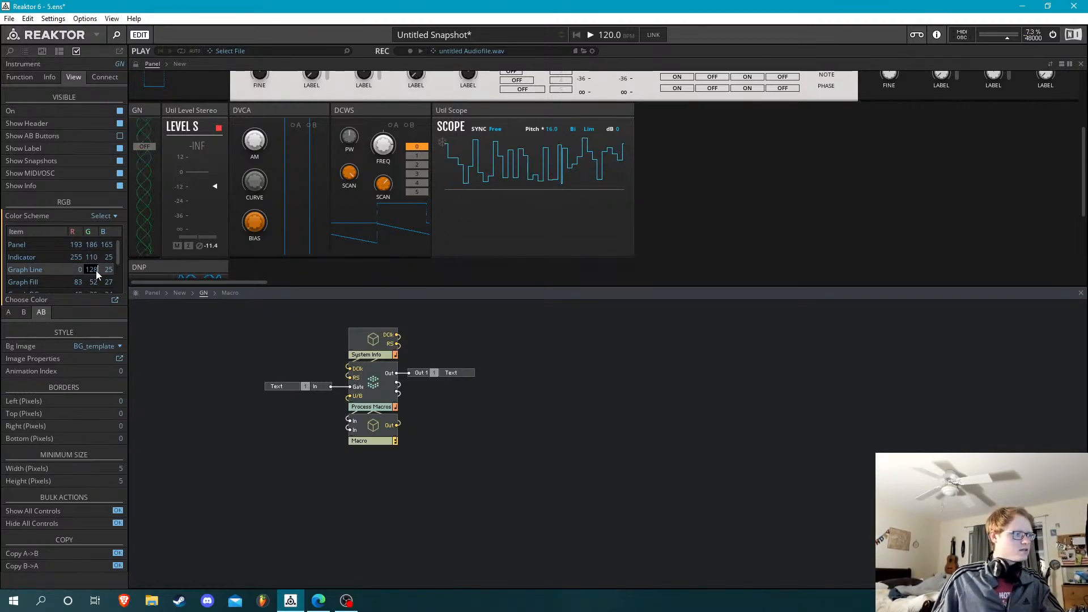
double_click(106, 270)
text(196)
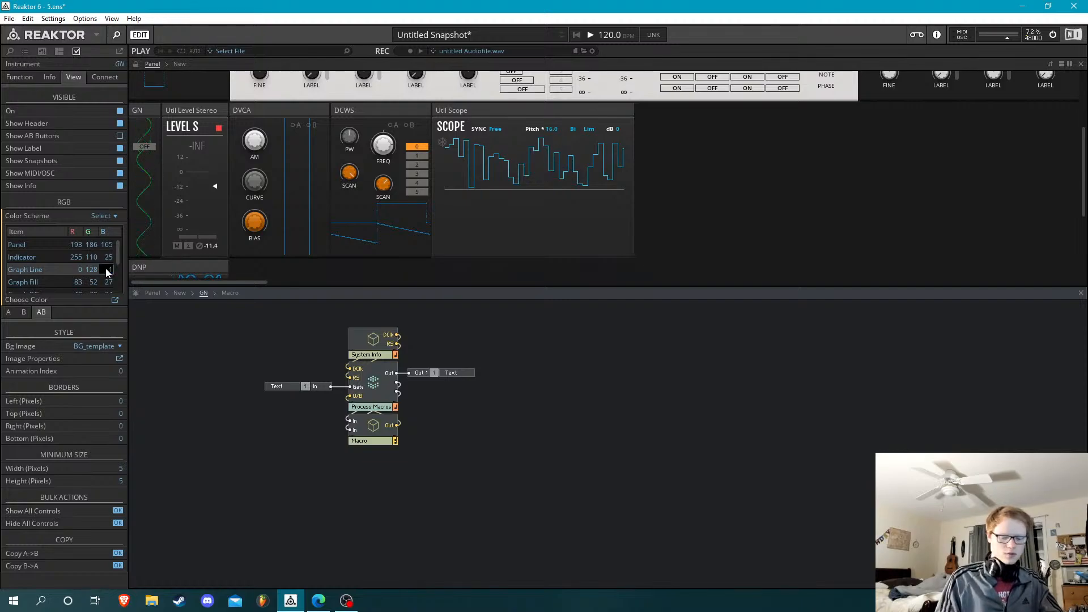
click(32, 219)
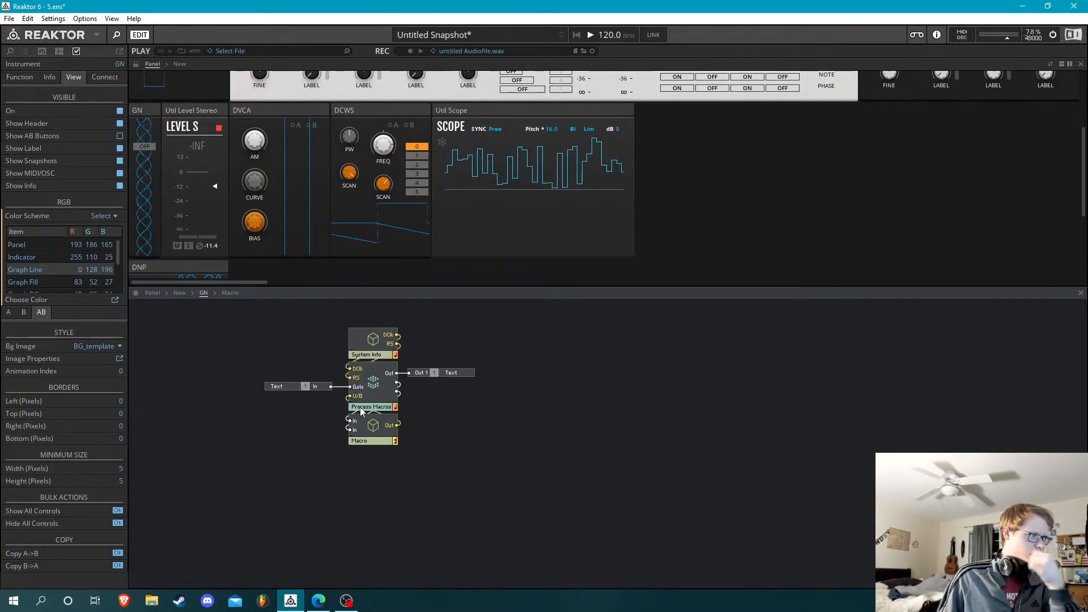
Test GN's panel button with the new scope colour and inspect the Macro's structure
click(150, 150)
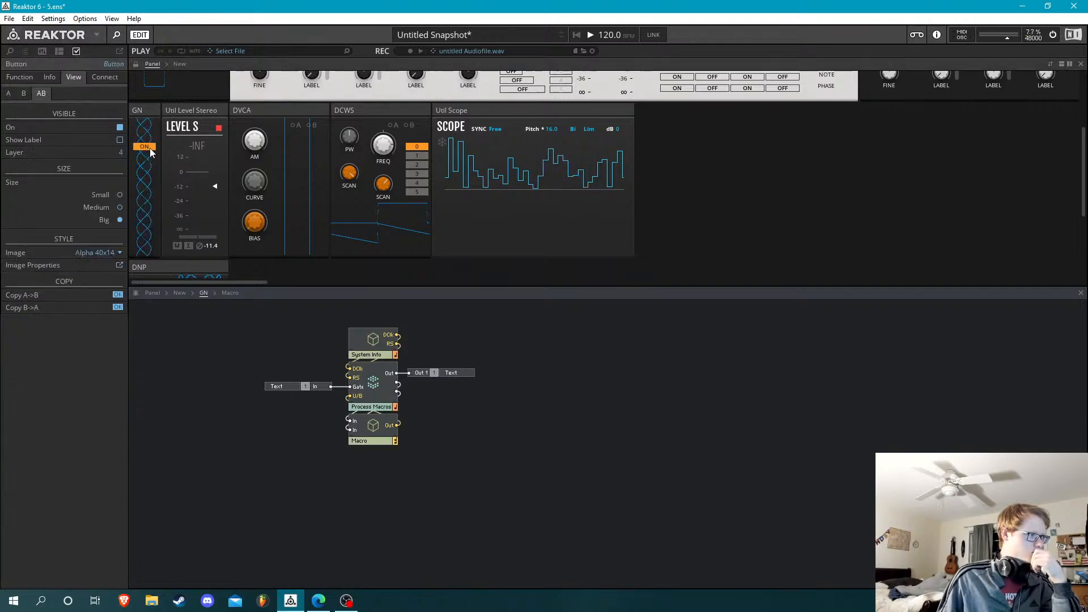
click(378, 426)
double_click(379, 426)
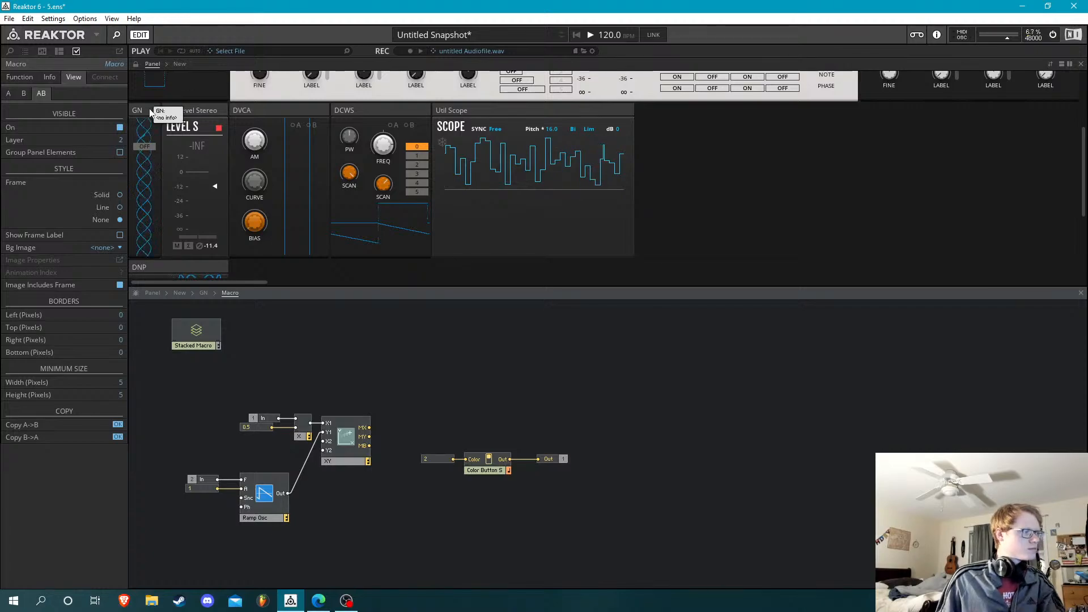
Go back to the GN structure and briefly show the rack's patch cables to check GN's connections
click(204, 293)
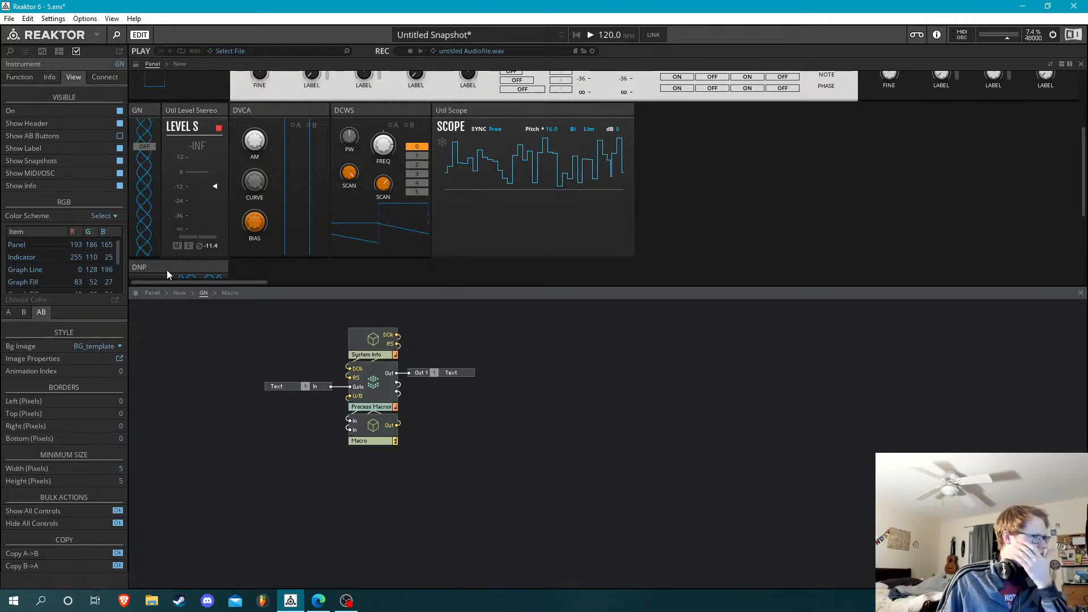
key(Tab)
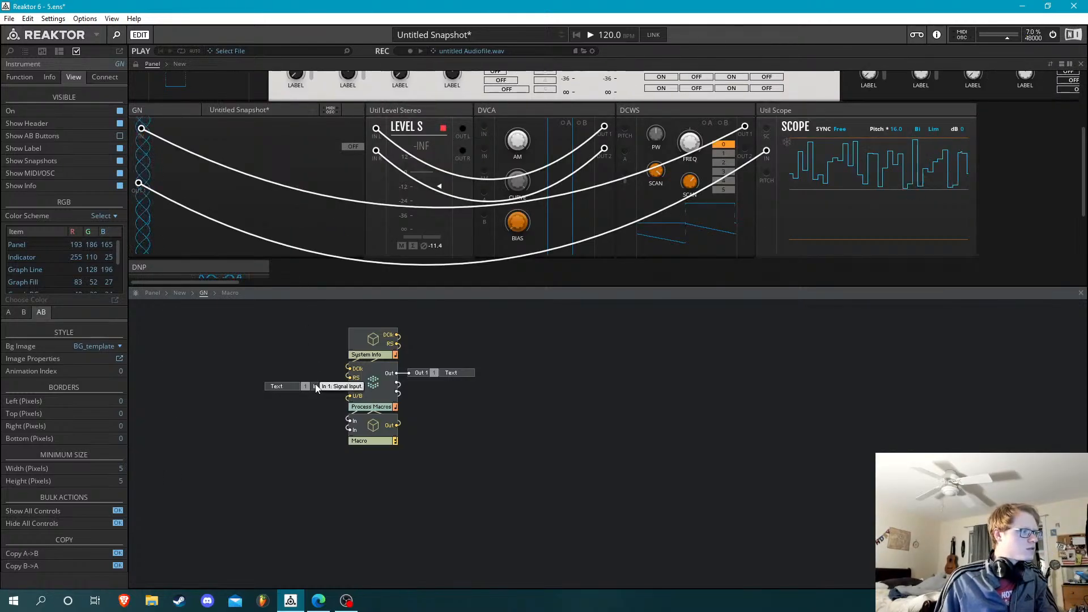
key(Tab)
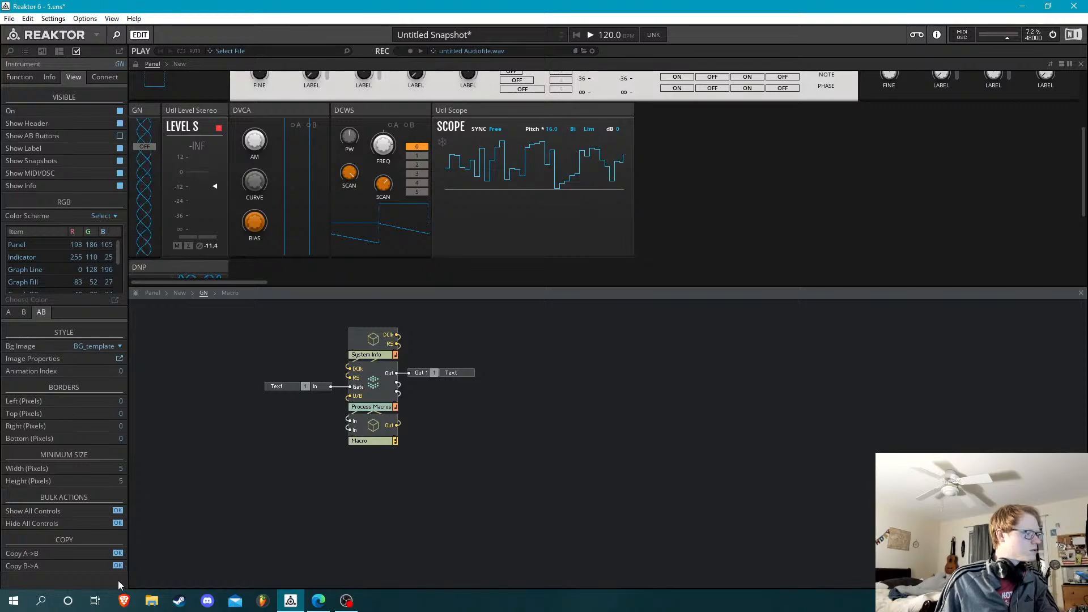
Try to show GN's In port and its text label in the B view
click(290, 386)
click(29, 91)
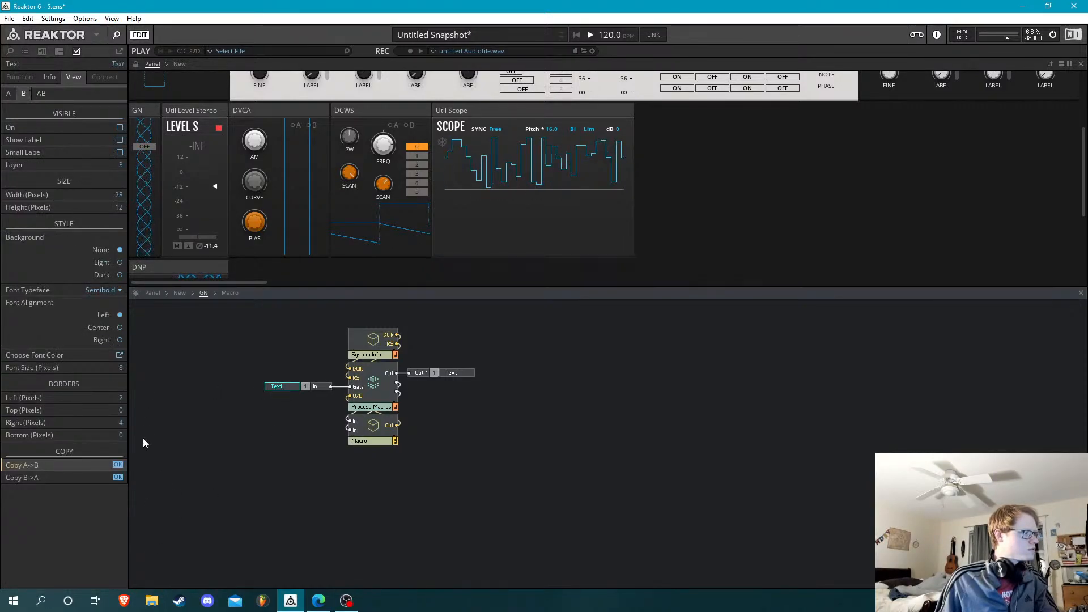
click(118, 129)
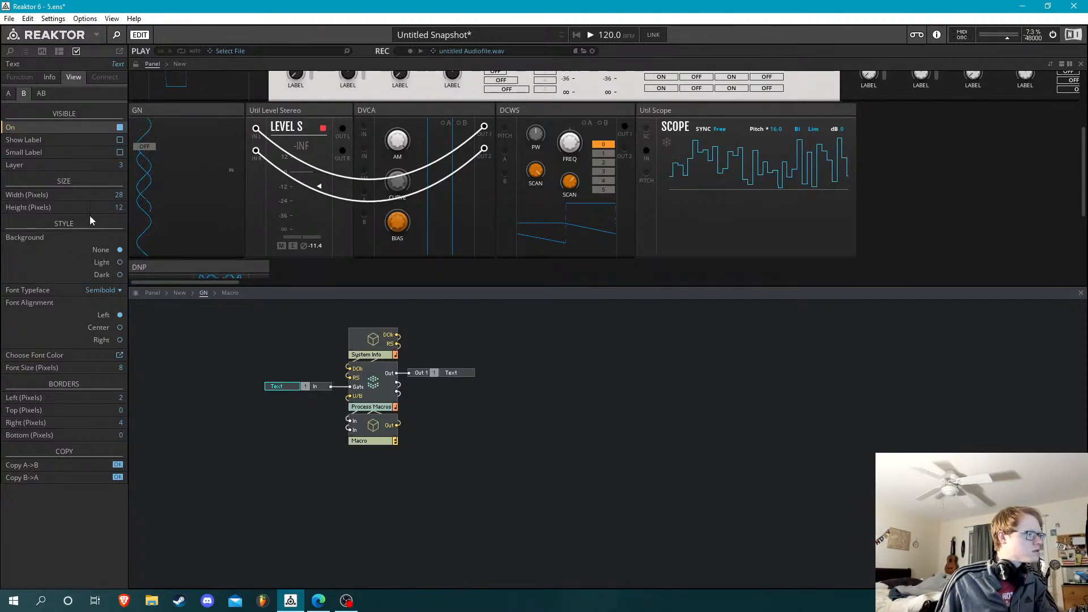
click(312, 386)
click(120, 128)
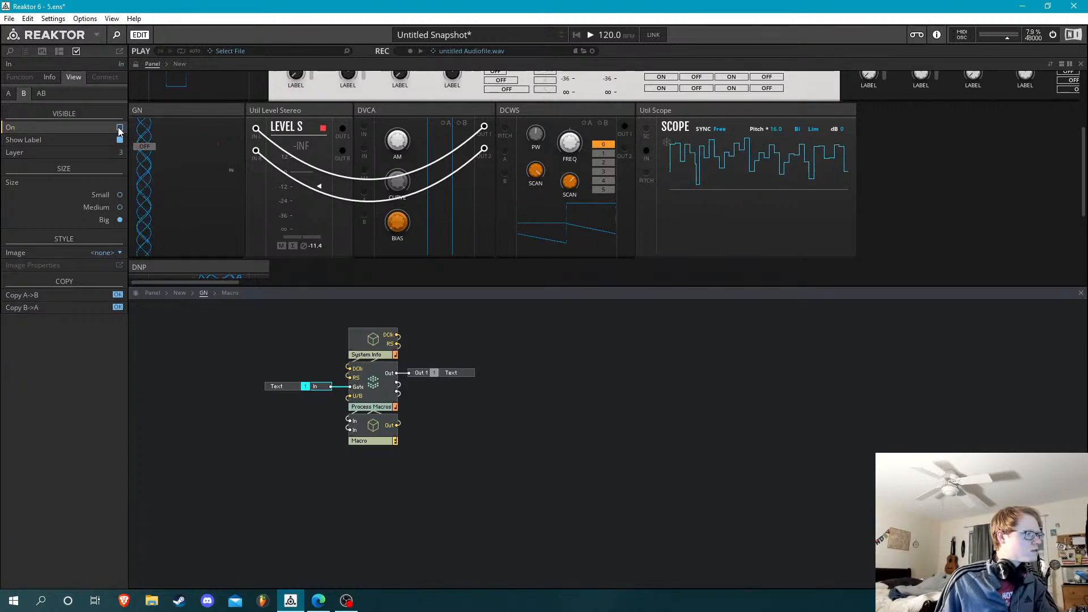
click(120, 128)
click(276, 386)
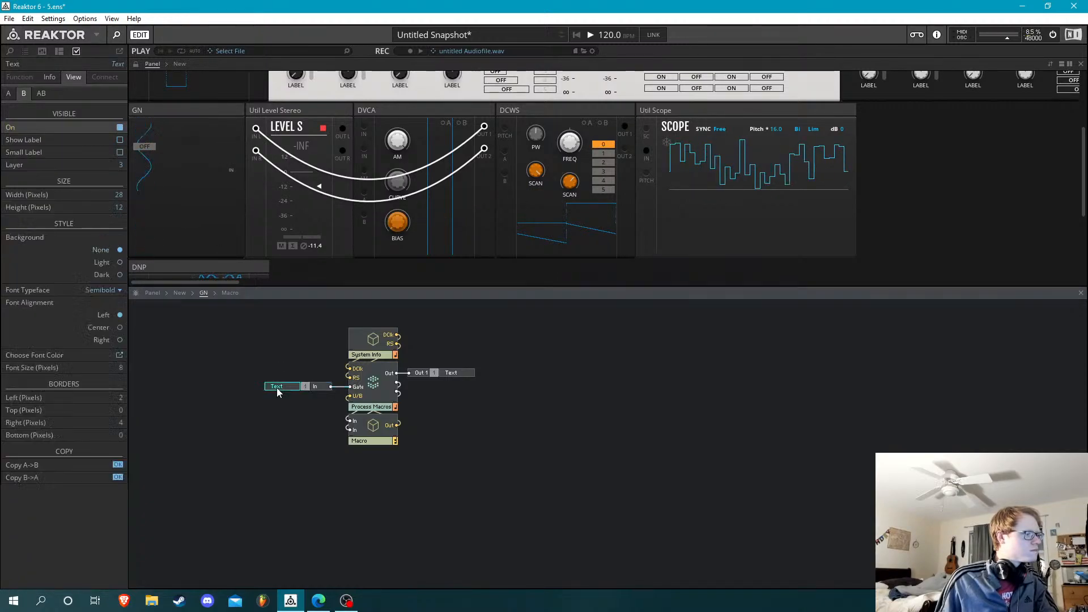
click(120, 128)
Delete GN's In and Out 1 ports together with their text labels
drag(256, 350, 328, 425)
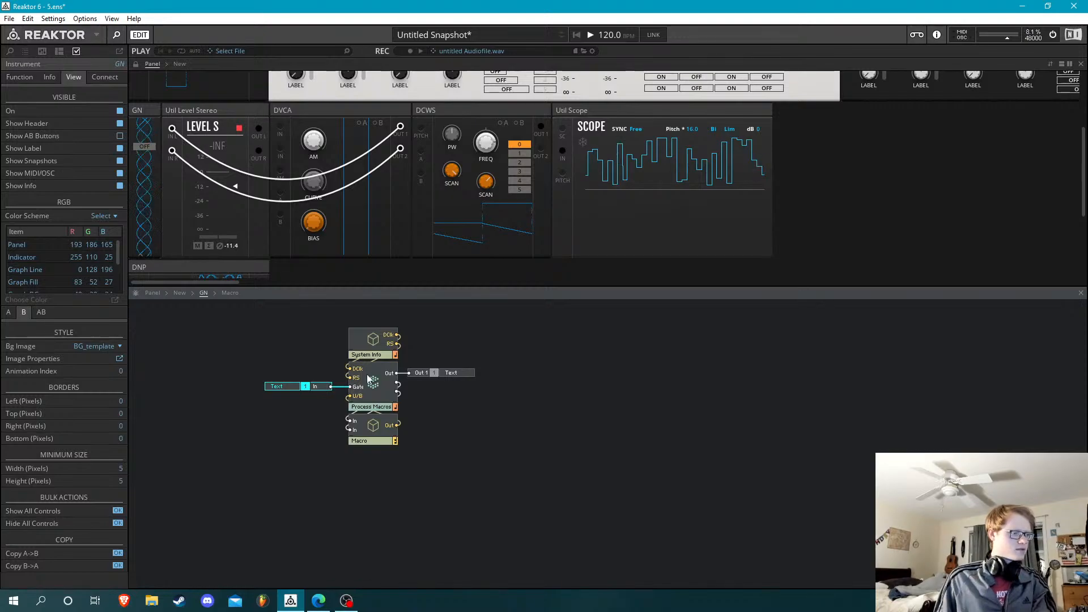
key(Delete)
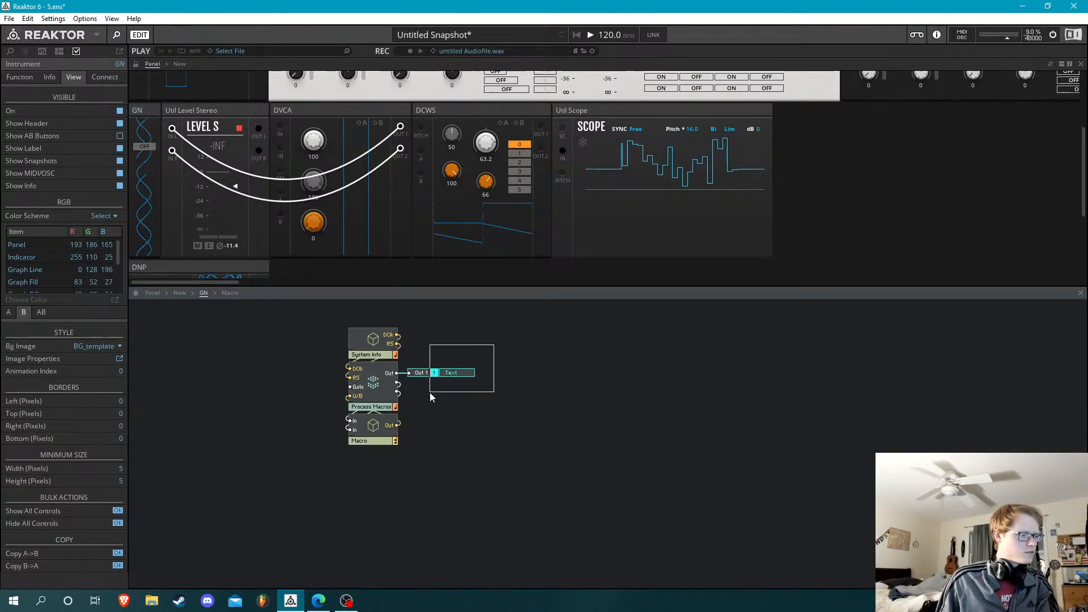
key(Delete)
Copy the first In and Out 1 ports with their text labels from the template instrument Dark Width = 2 (1-1)
click(174, 292)
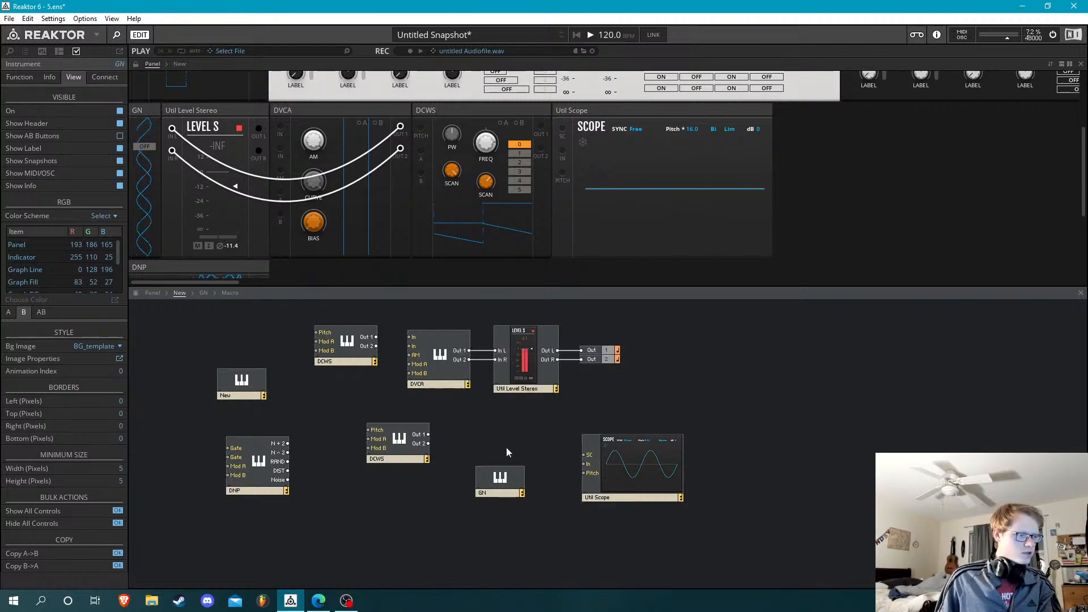
double_click(236, 384)
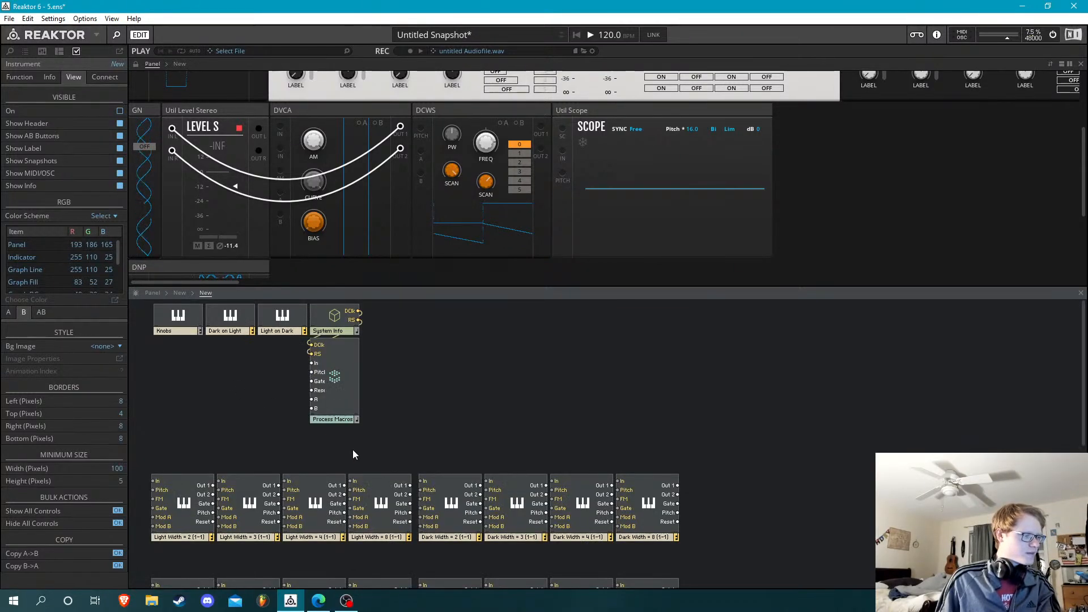
double_click(454, 483)
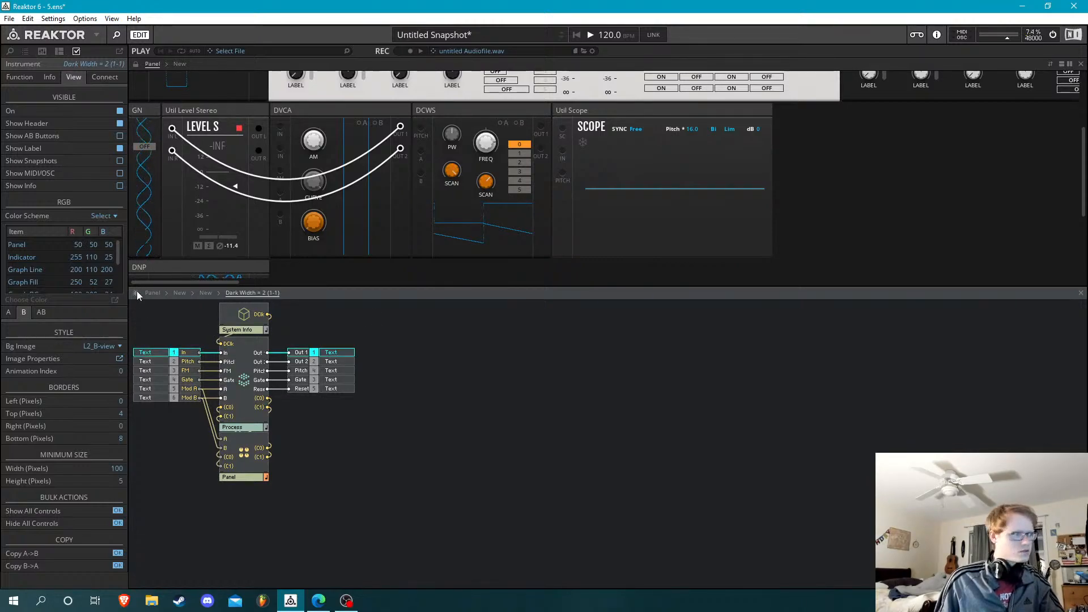
Paste the copied ports into GN, wiring In to Process Macros' Gate and Process Macros' Out to Out 1
click(185, 294)
double_click(500, 479)
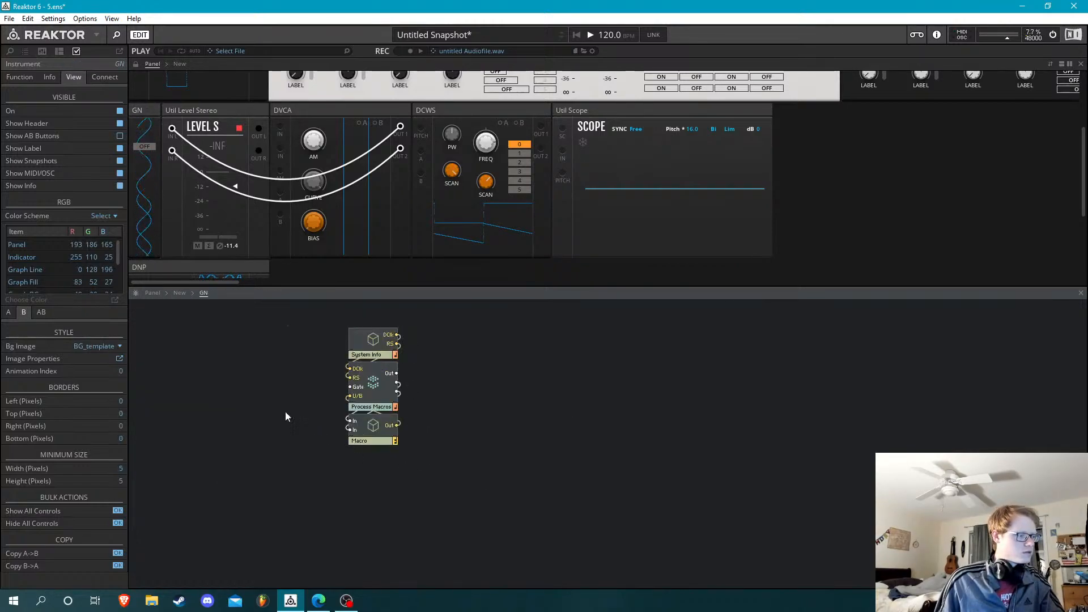
key(ctrl+v)
drag(513, 357, 425, 387)
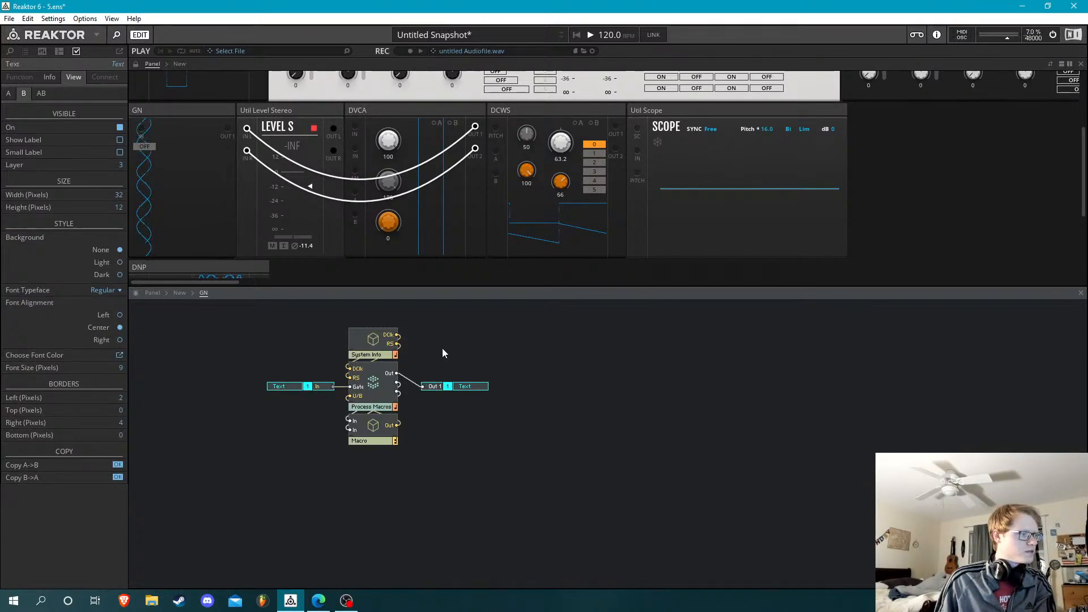
click(255, 347)
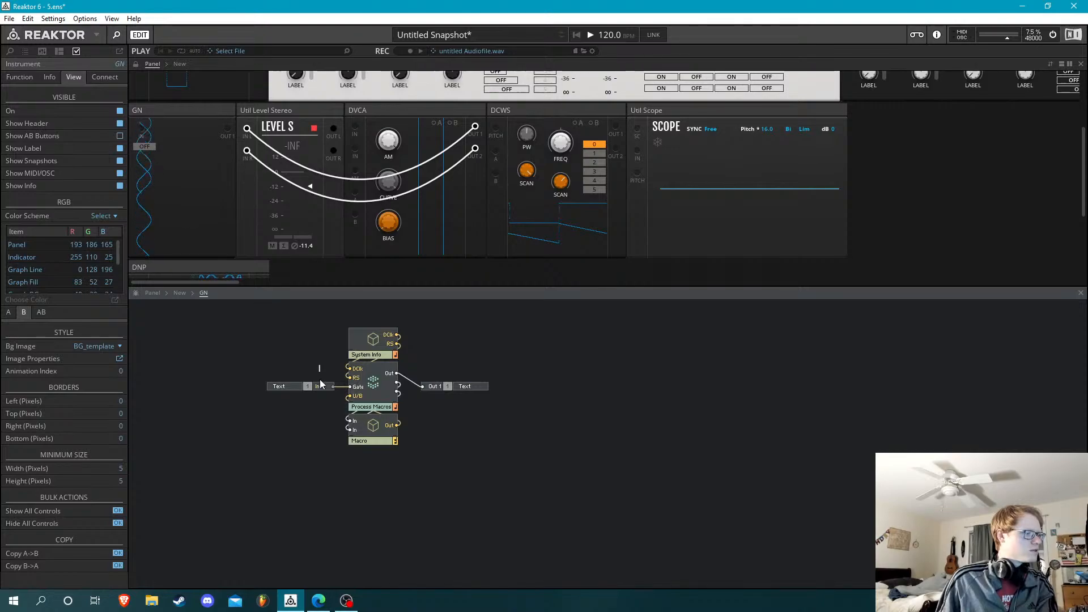
Arrange the In and Out ports with their labels in GN's narrow panel and patch DCWS Out 1 to GN's In
click(136, 65)
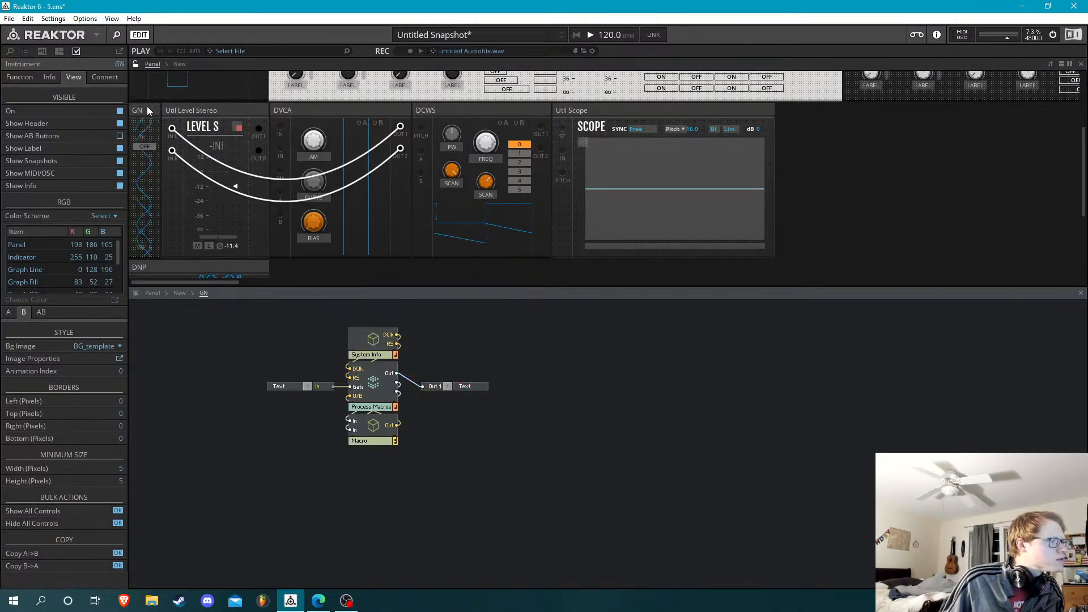
click(136, 64)
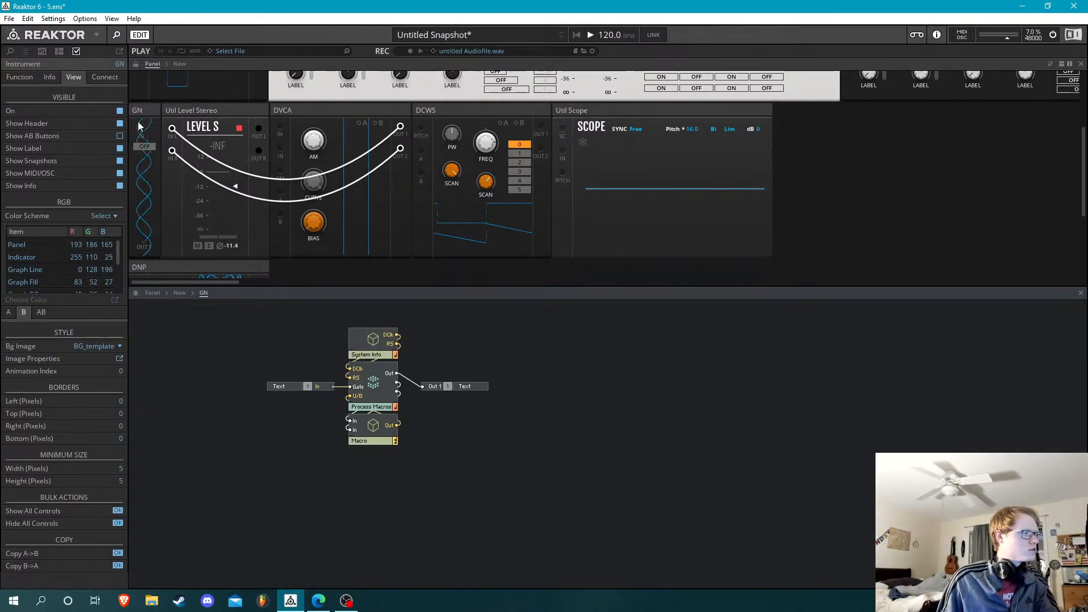
drag(142, 130, 542, 128)
drag(265, 336, 305, 403)
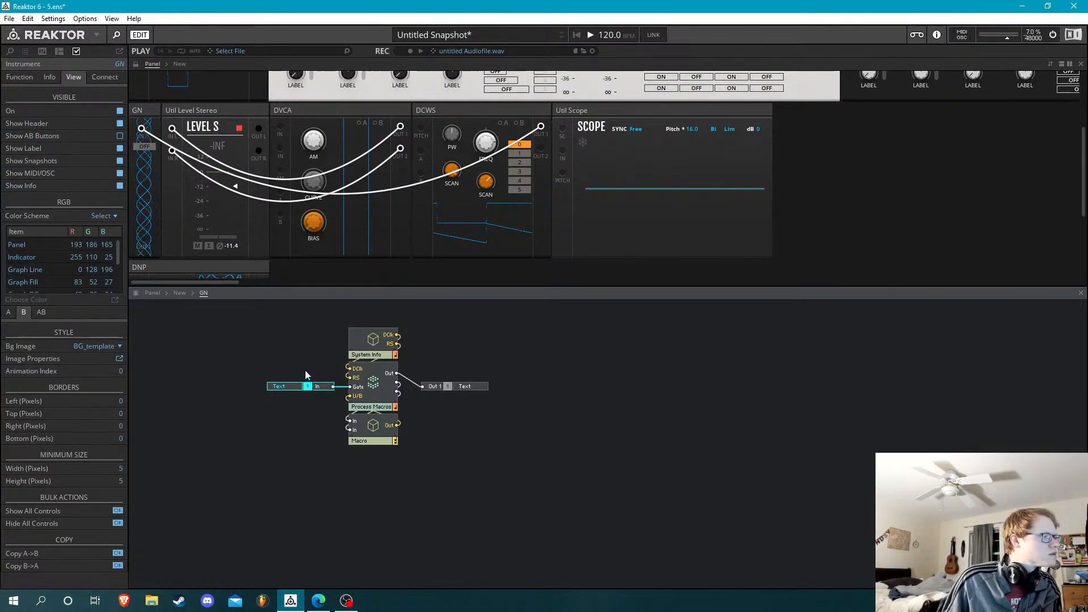
click(136, 64)
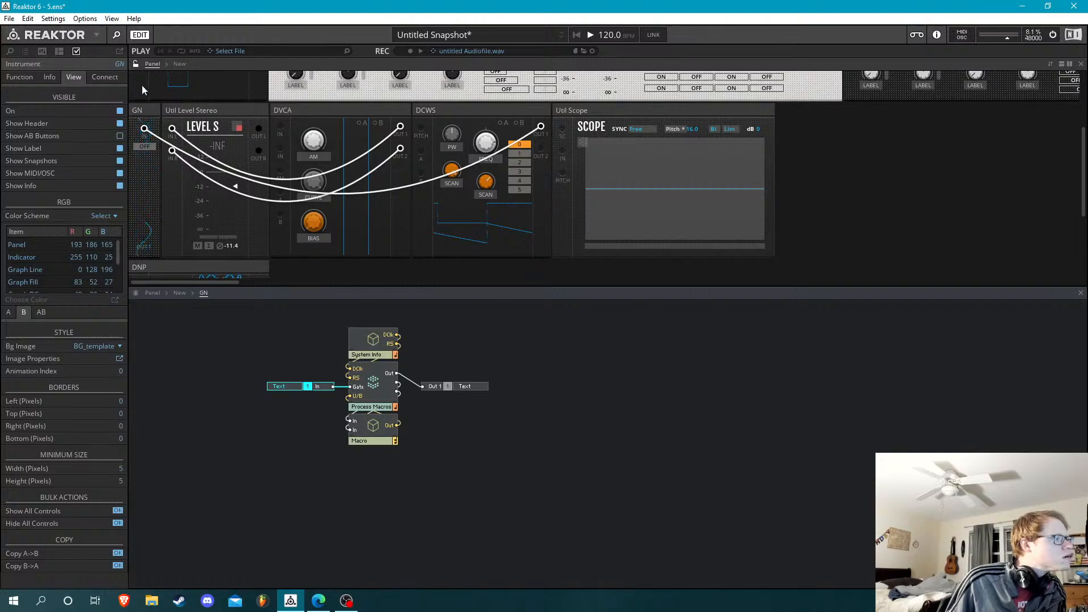
click(136, 63)
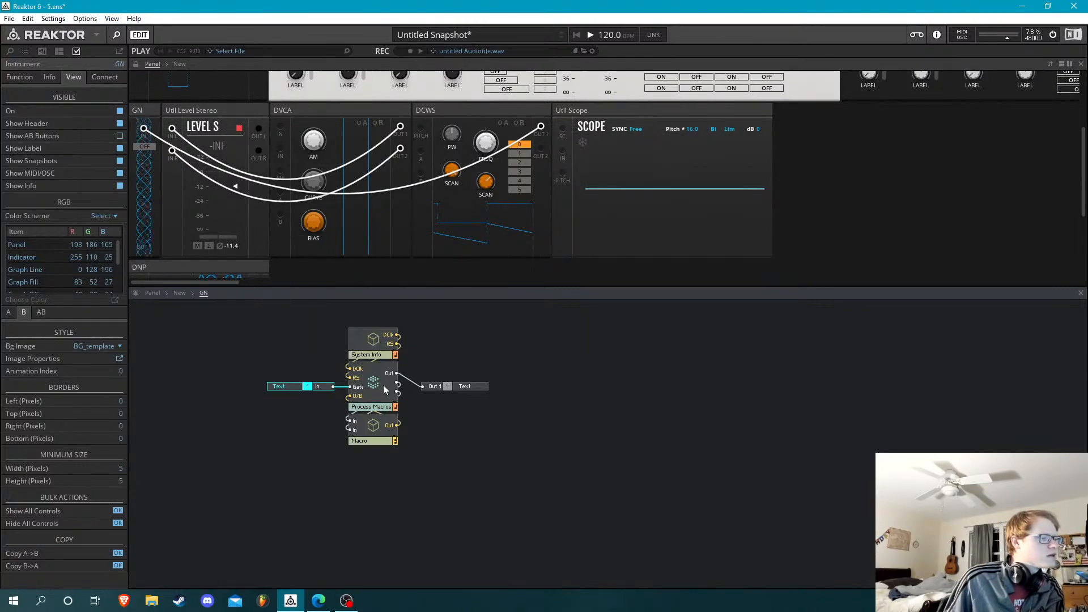
Inspect the 0.2 constant in GN's Macro and disconnect the cable from GN's In port
double_click(372, 428)
click(249, 429)
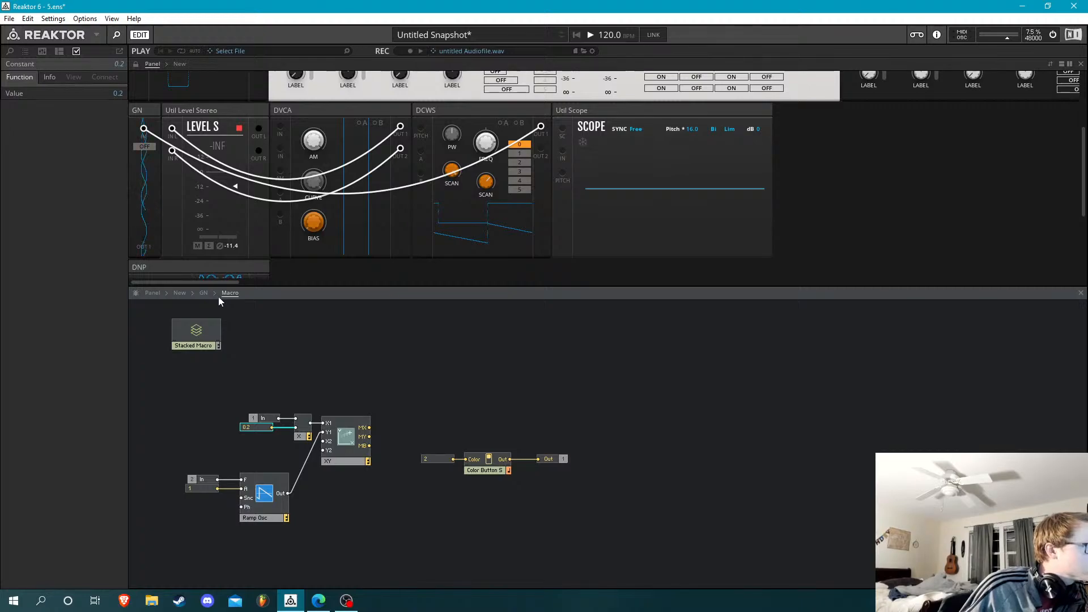
click(145, 130)
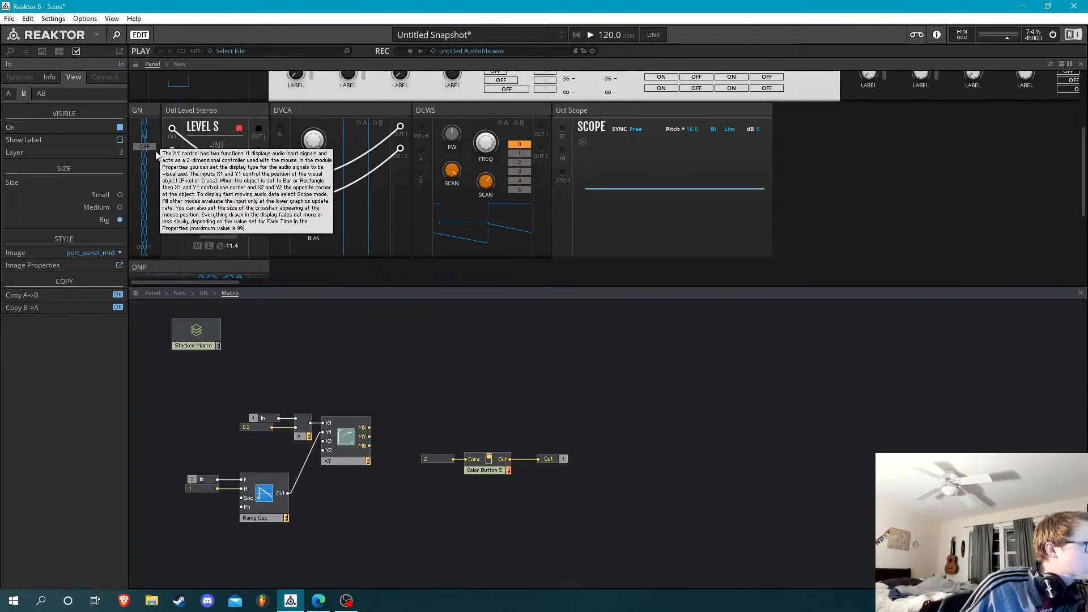
drag(145, 131, 164, 136)
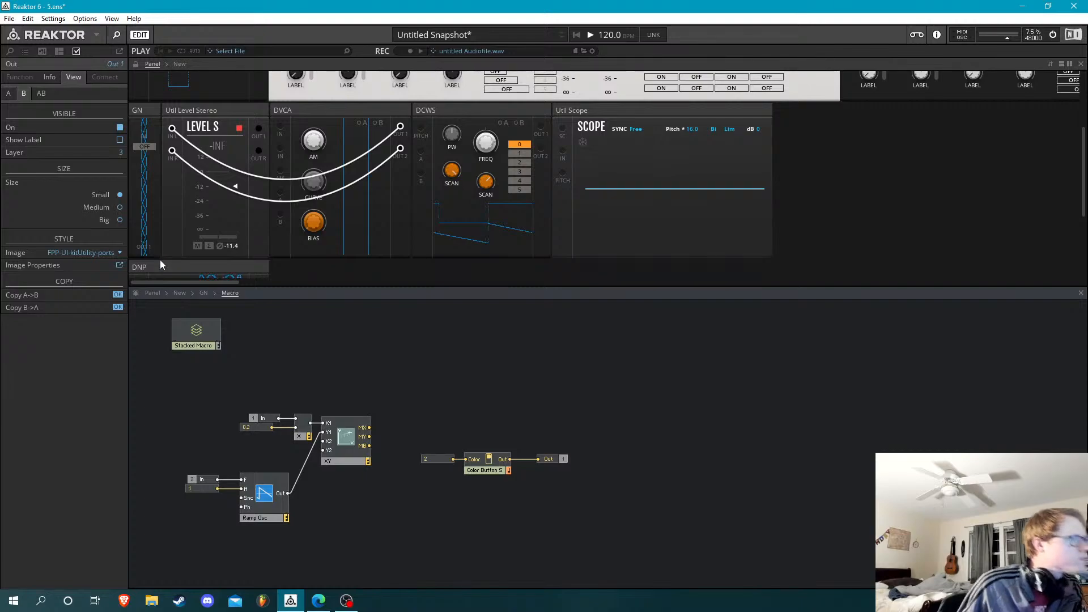
click(203, 293)
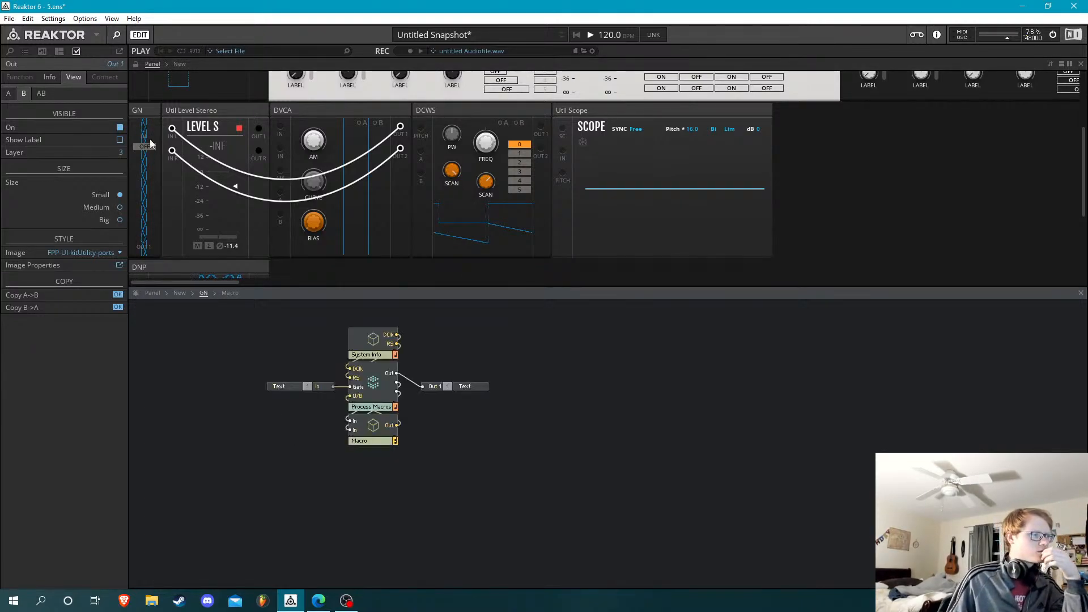
Patch DCWS Out 1 to GN's In and GN's Out to the Scope's In, and switch GN's button on
drag(144, 129, 145, 224)
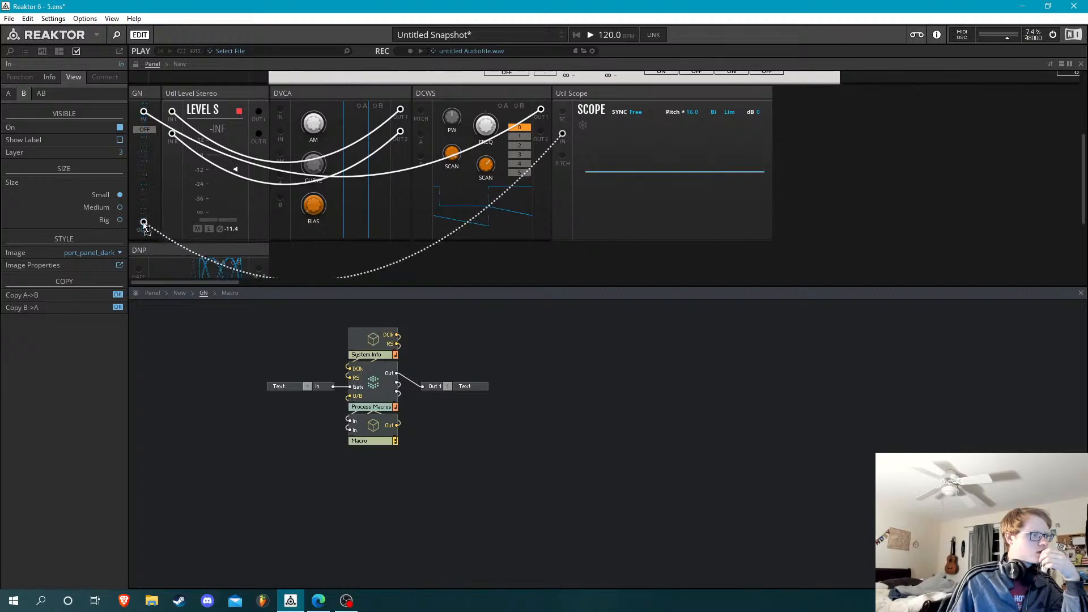
drag(433, 392, 434, 392)
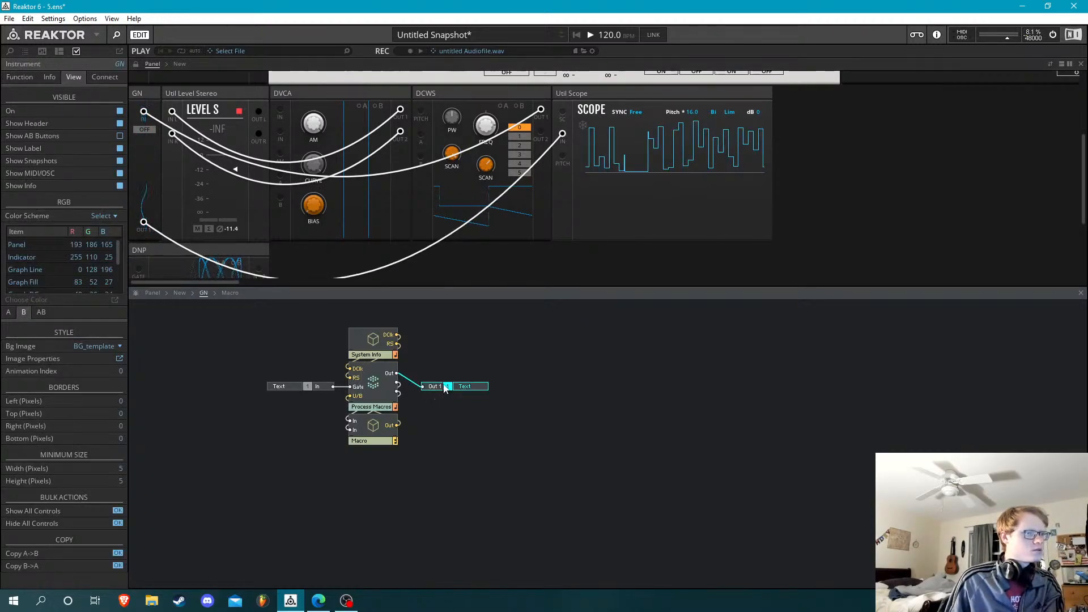
click(145, 129)
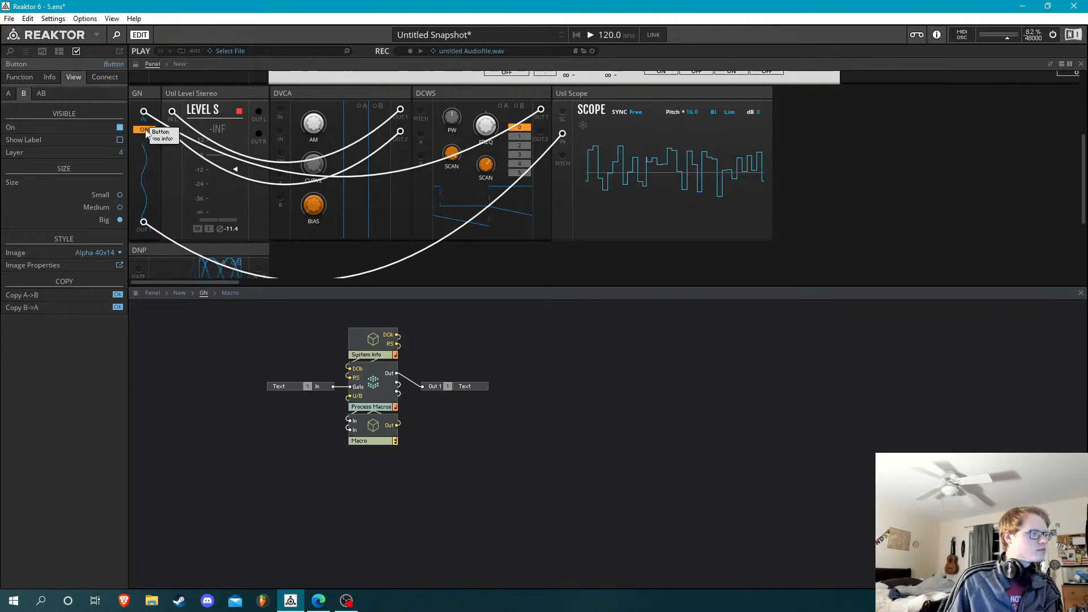
Align the Out 1 port and its text label with Process Macros' Out in the structure
drag(471, 347, 423, 401)
key(Up)
key(Up)
key(Up)
key(Up)
key(Up)
key(Up)
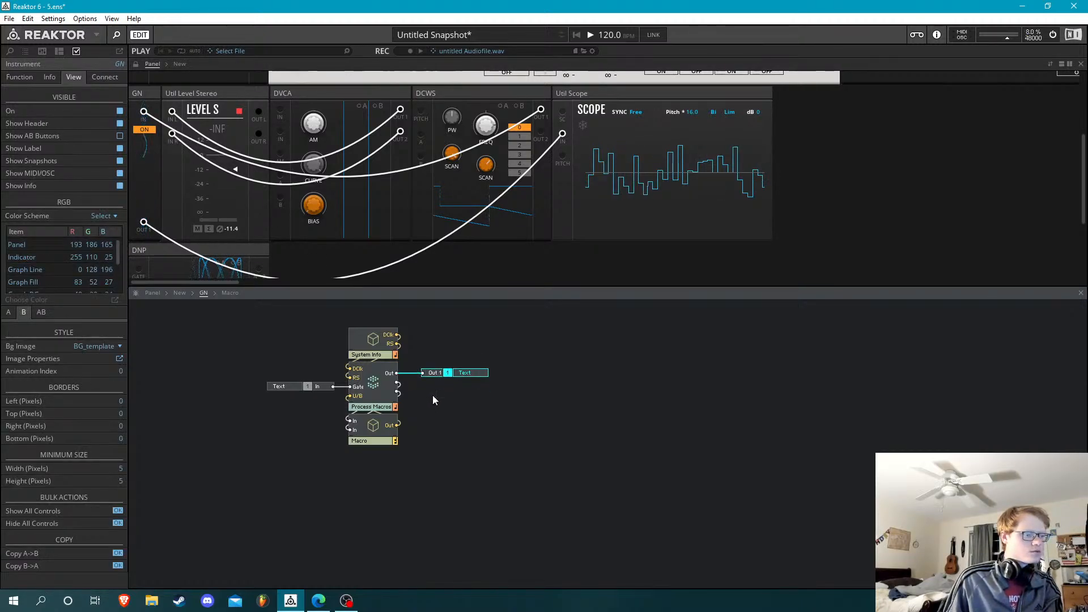
click(481, 383)
Shorten the output port's label text to OUT
click(471, 372)
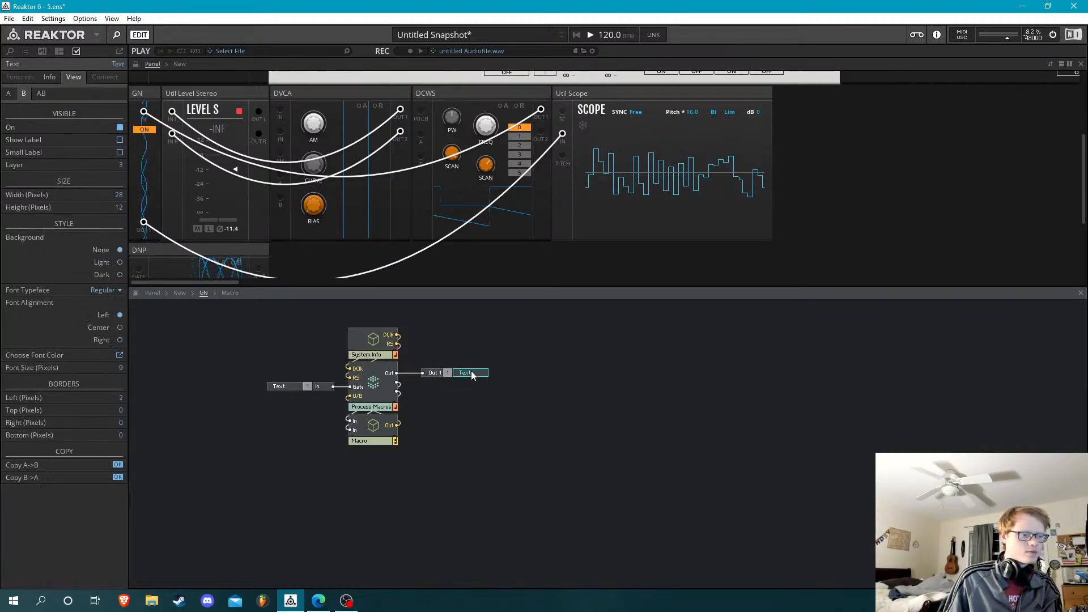
click(52, 76)
double_click(76, 114)
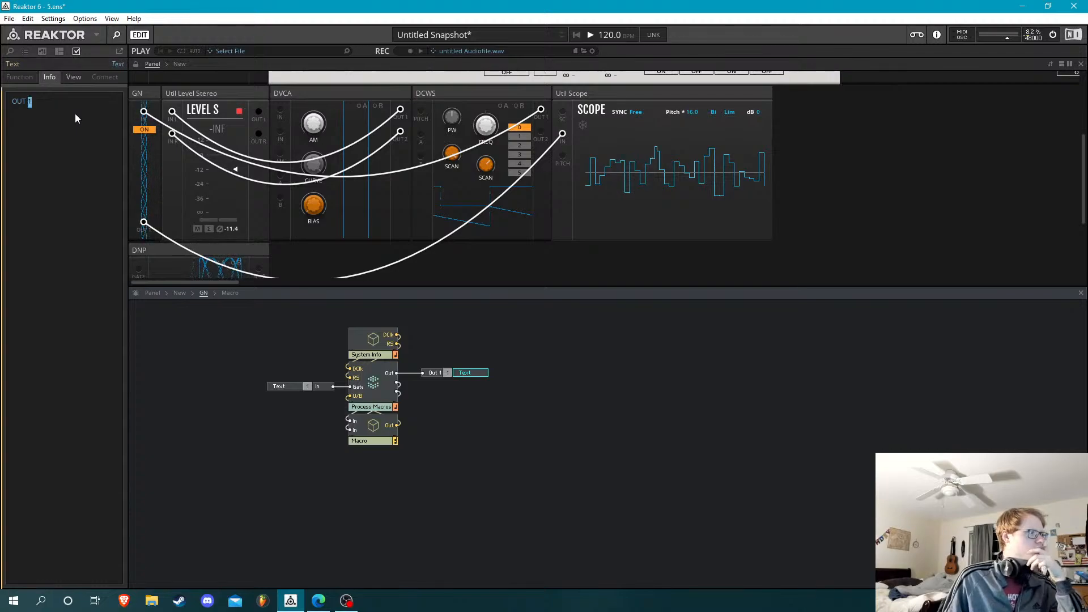
key(BackSpace)
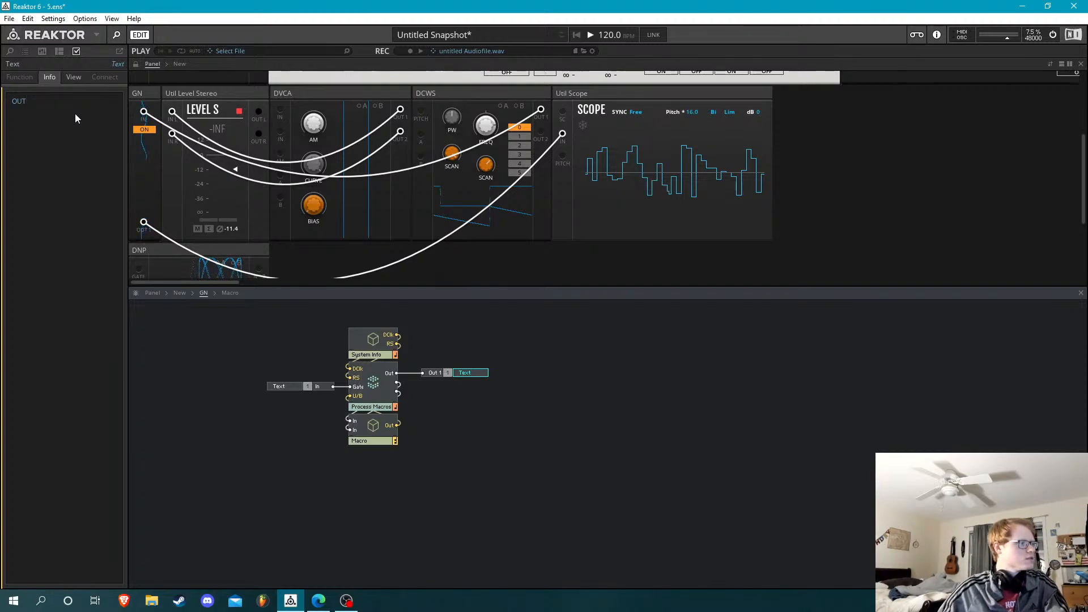
click(228, 347)
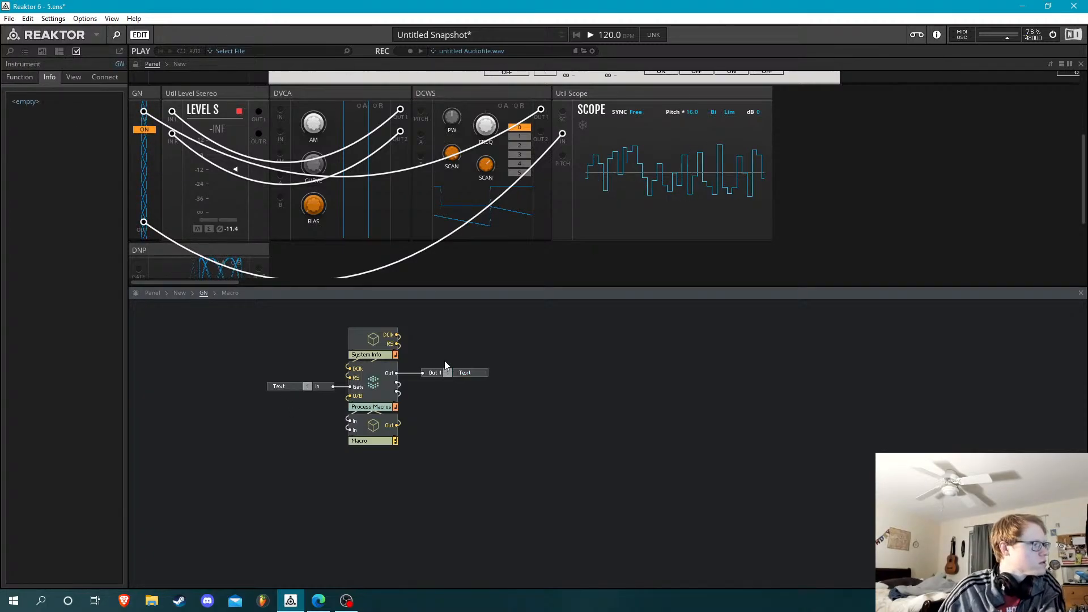
Set the font alignment of the output port's label to Center
click(476, 373)
click(74, 78)
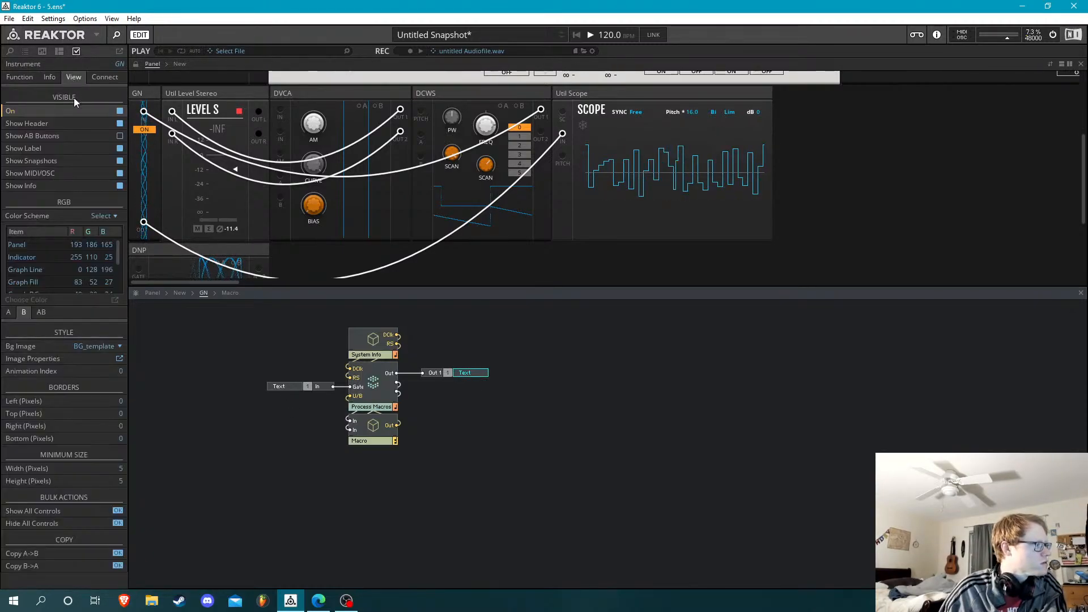
click(479, 372)
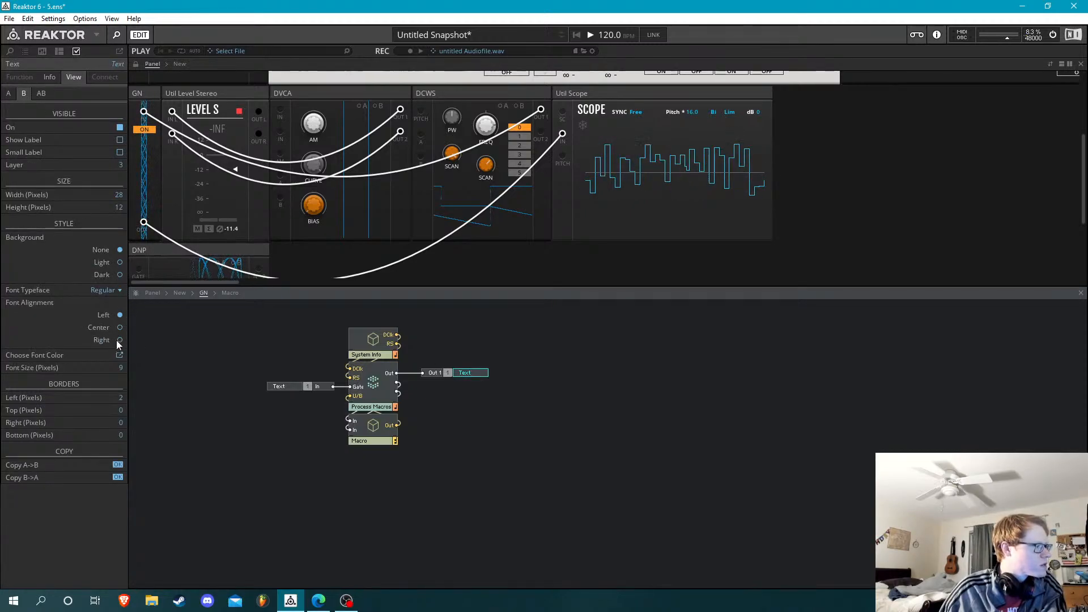
click(117, 325)
click(290, 361)
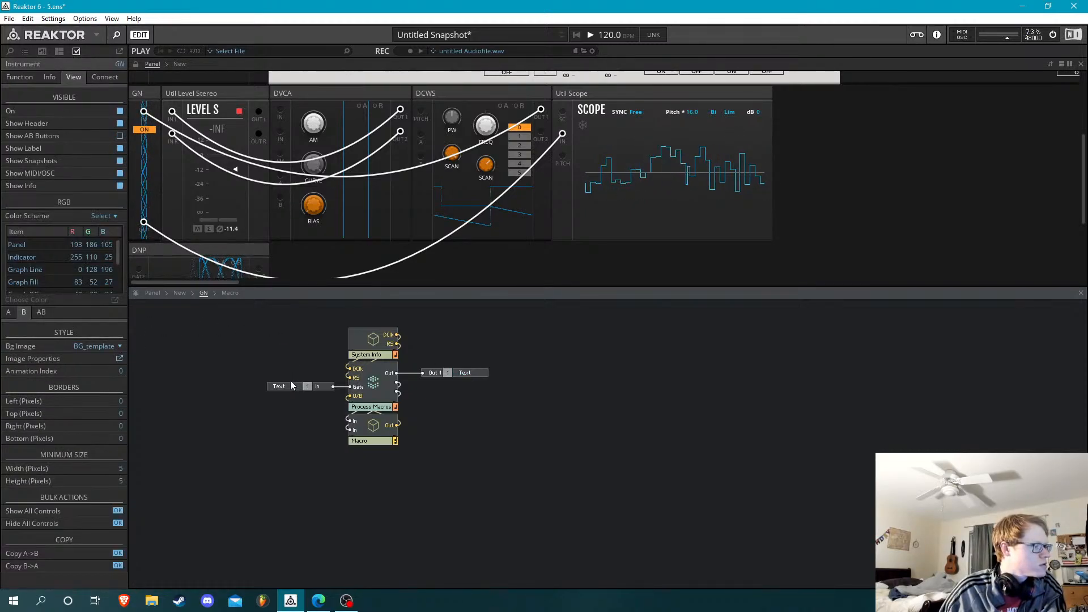
Change the text label beside GN's In port to GATE
click(286, 387)
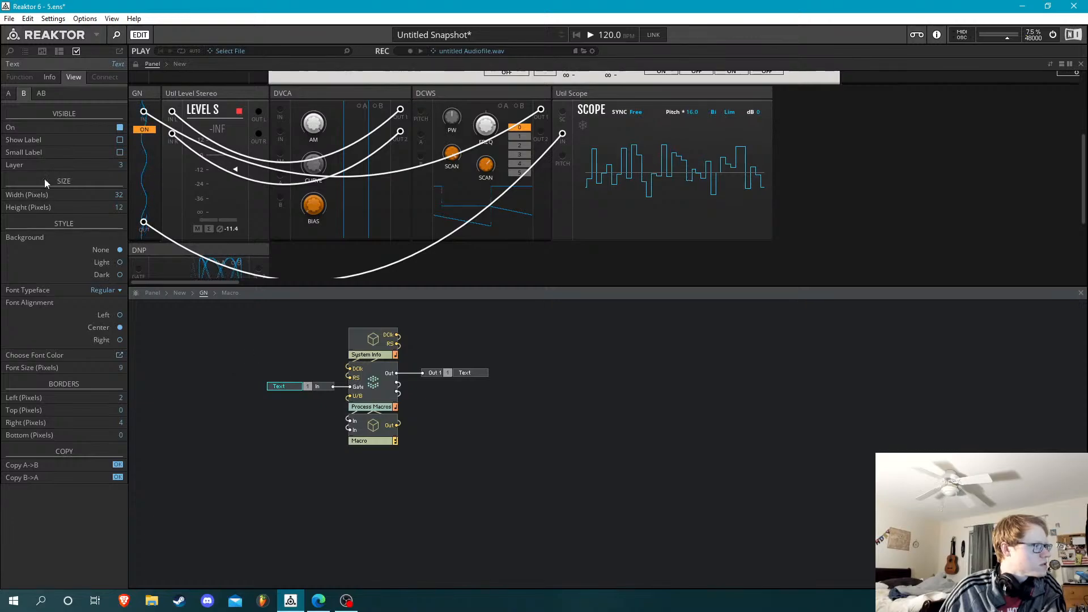
click(50, 78)
click(43, 111)
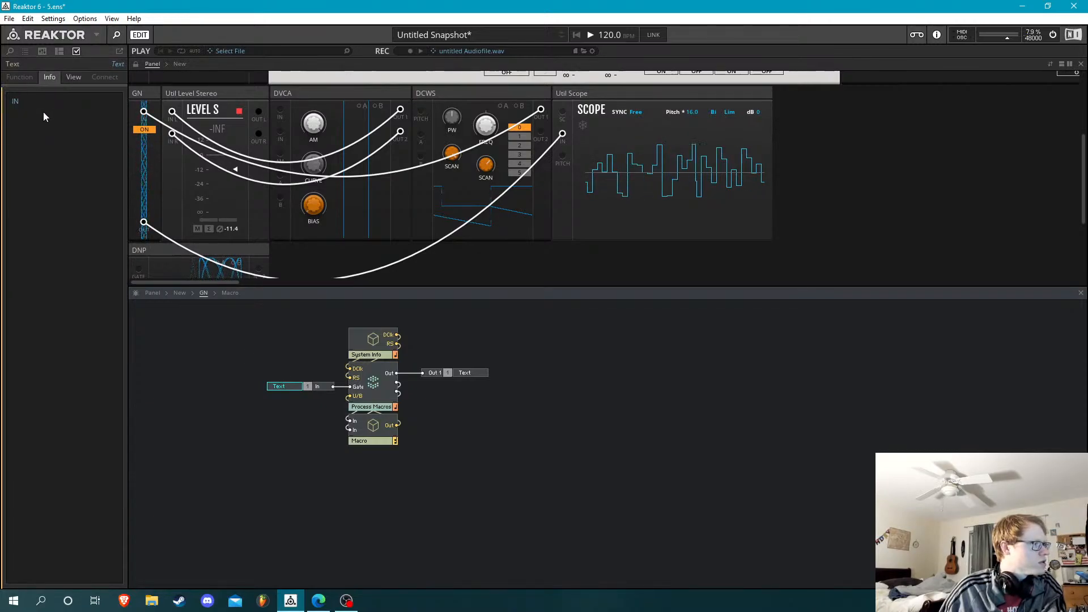
key(BackSpace)
key(BackSpace)
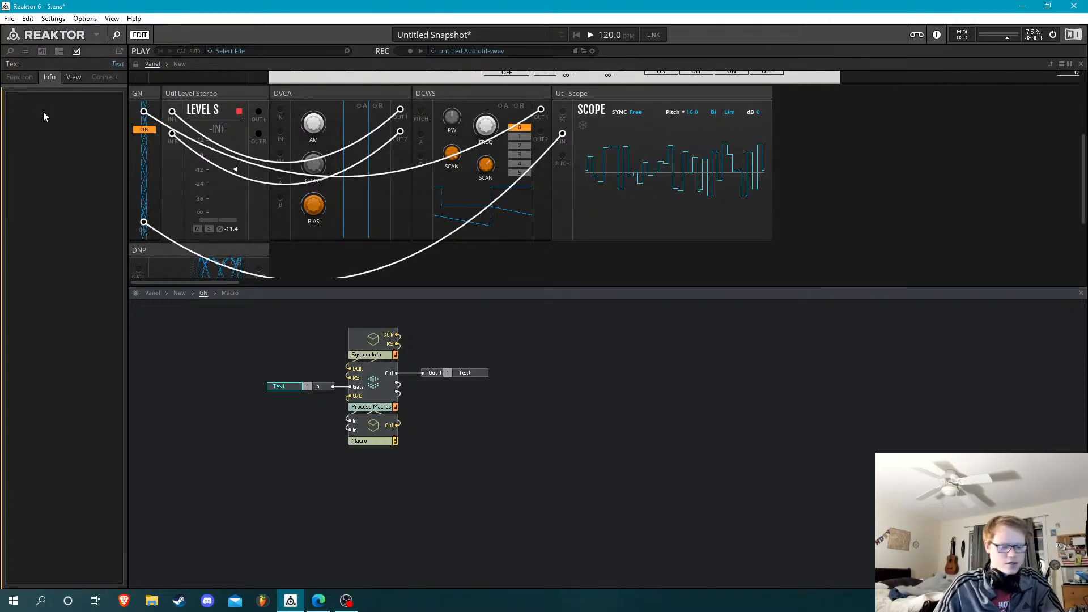
text(GATE)
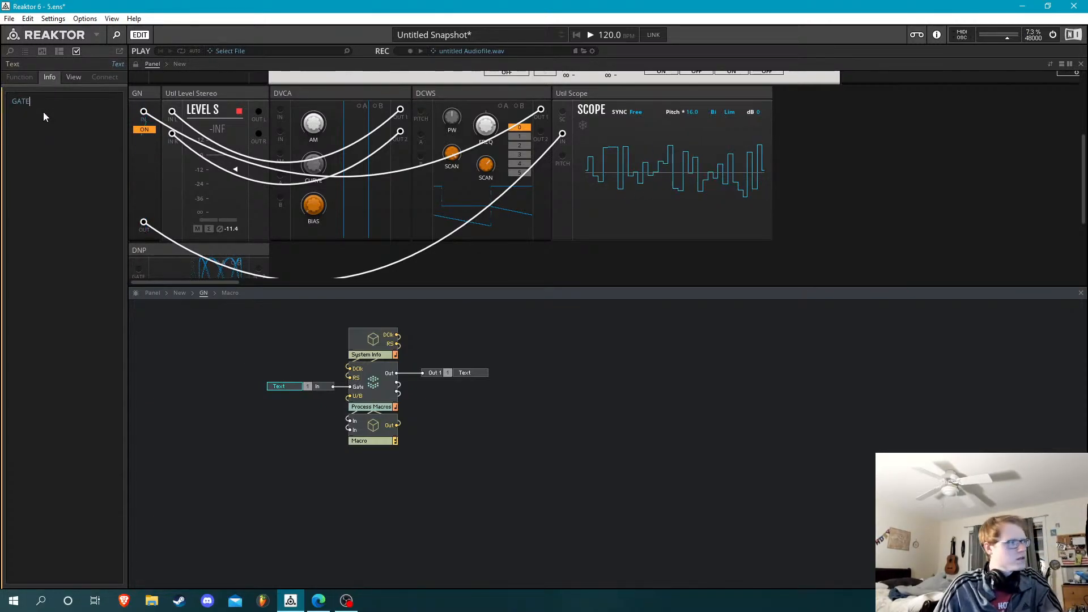
click(198, 345)
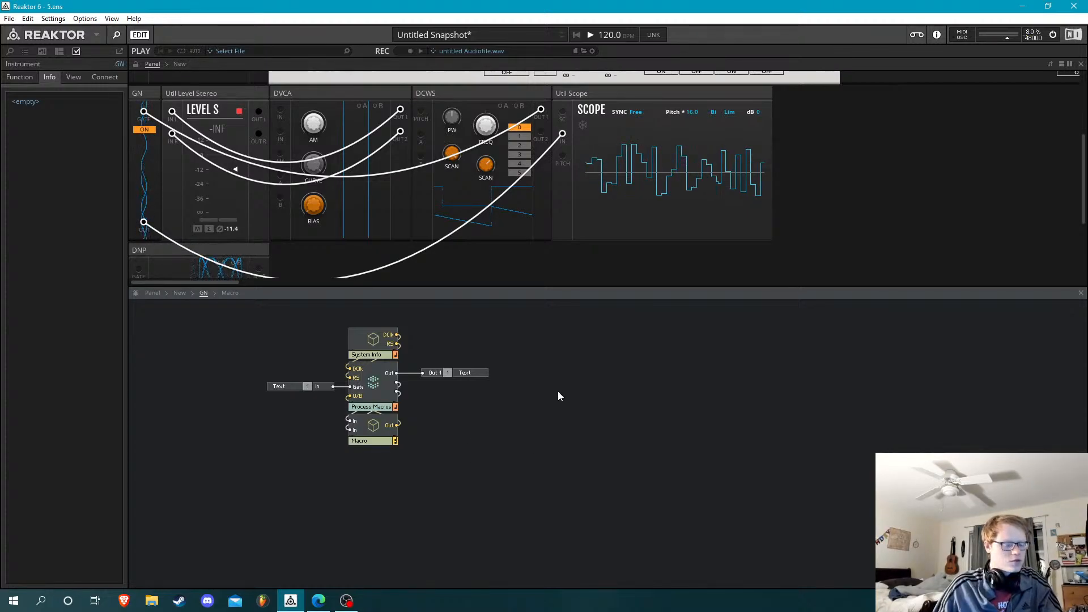
Compare the panel with its patch cables and ports shown and hidden, checking the GN block's port labels
key(Tab)
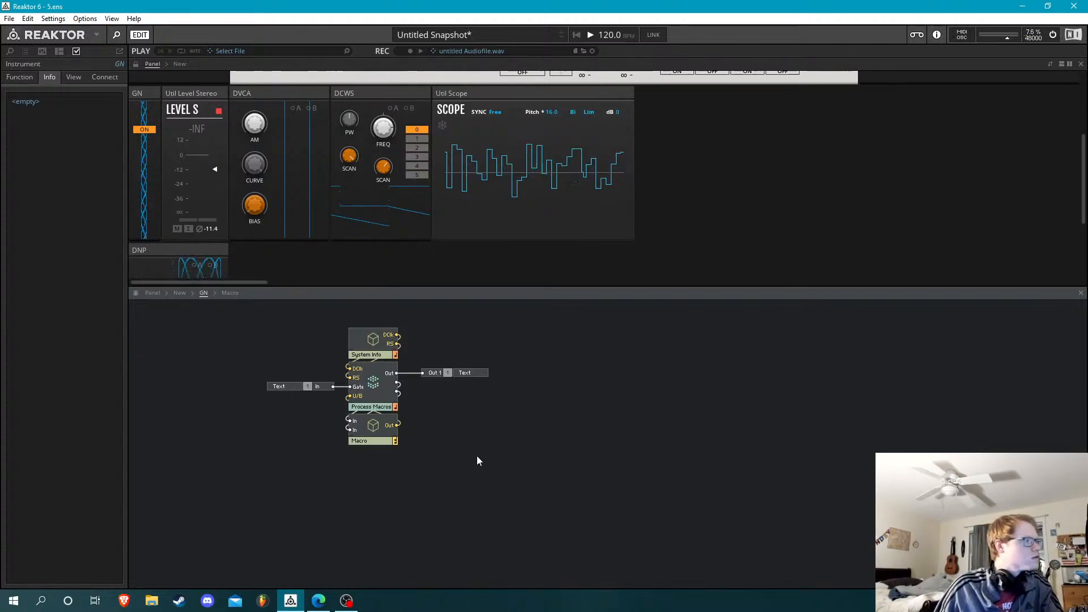
key(Tab)
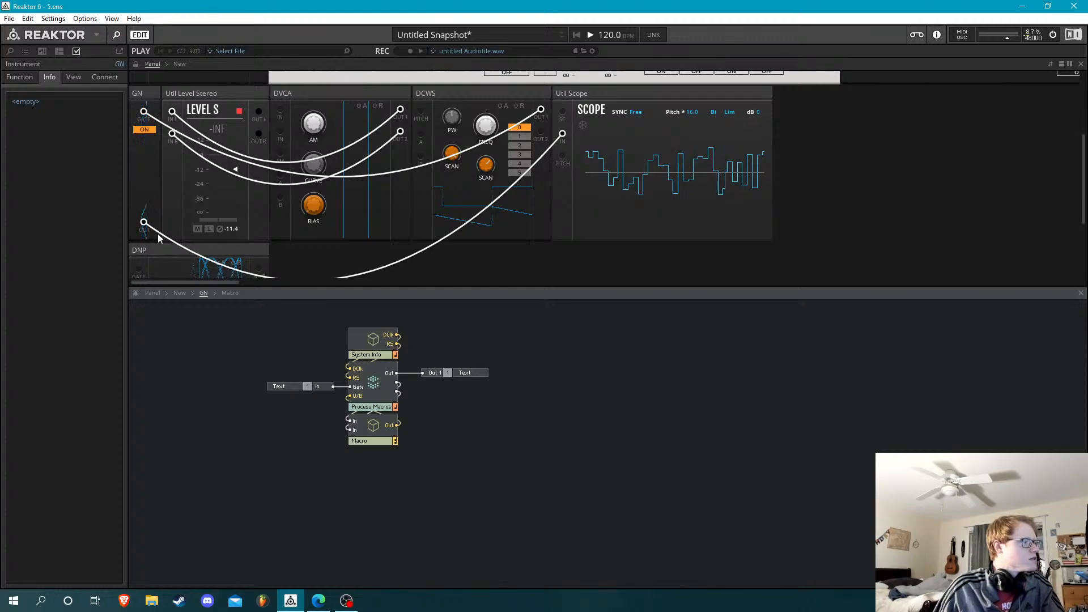
key(Tab)
key(Tab)
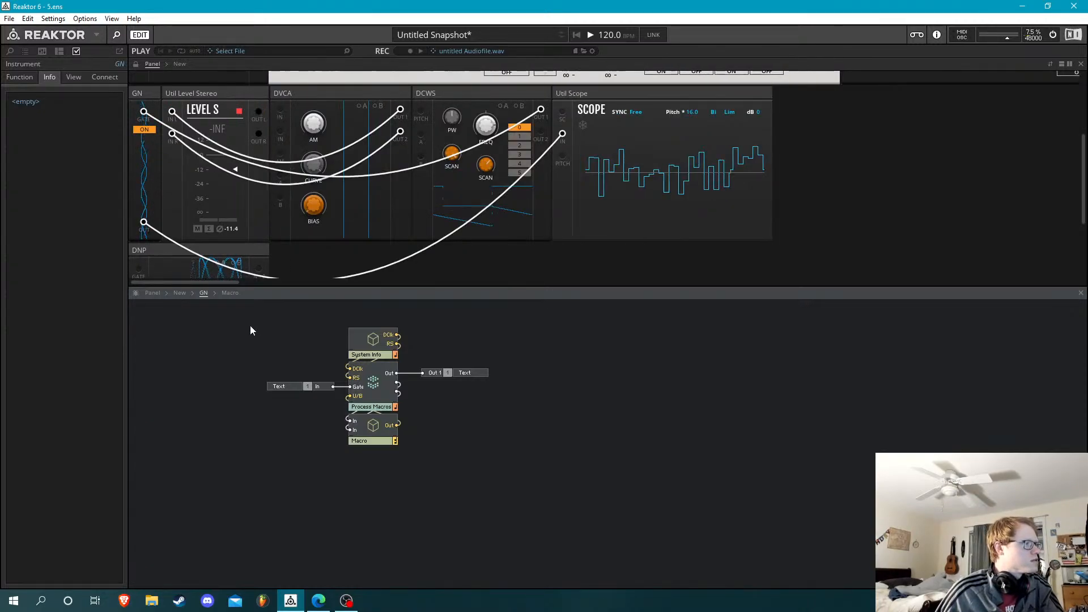
key(Tab)
key(Tab)
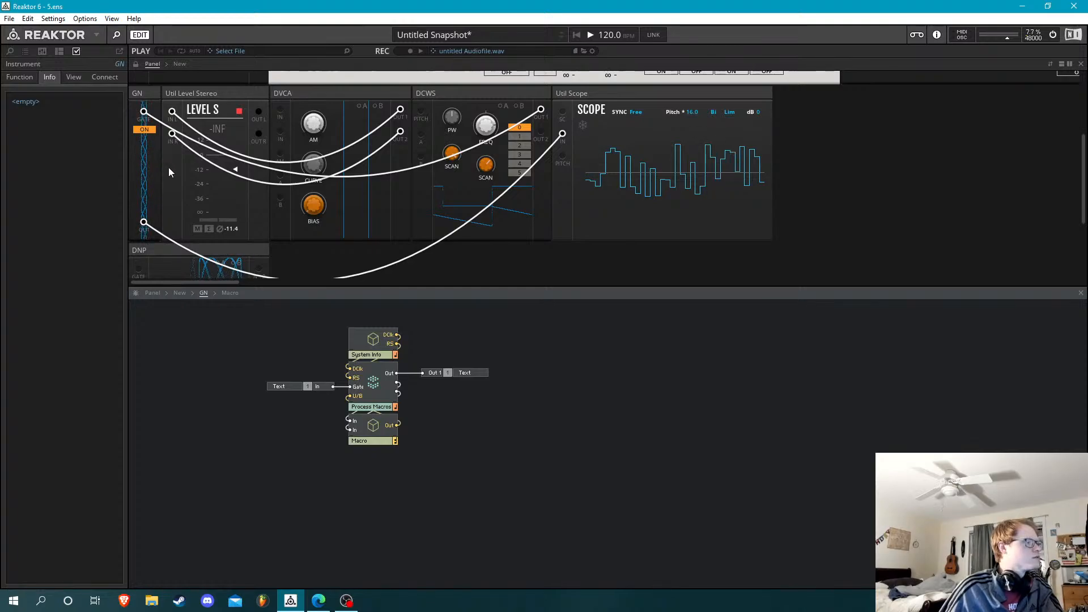
key(Tab)
key(Tab)
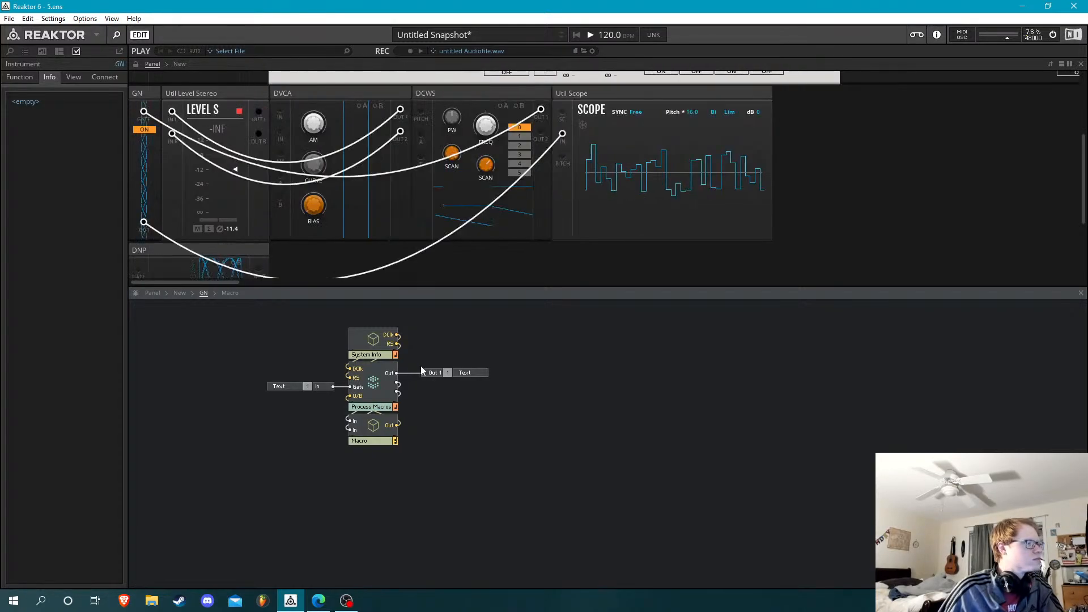
key(Tab)
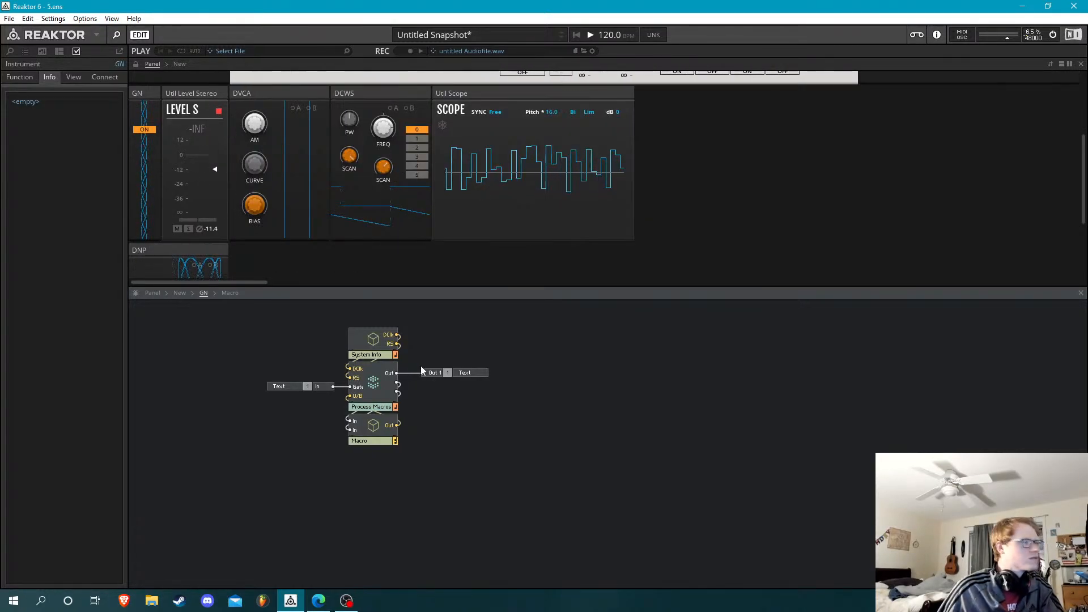
key(Tab)
key(Tab)
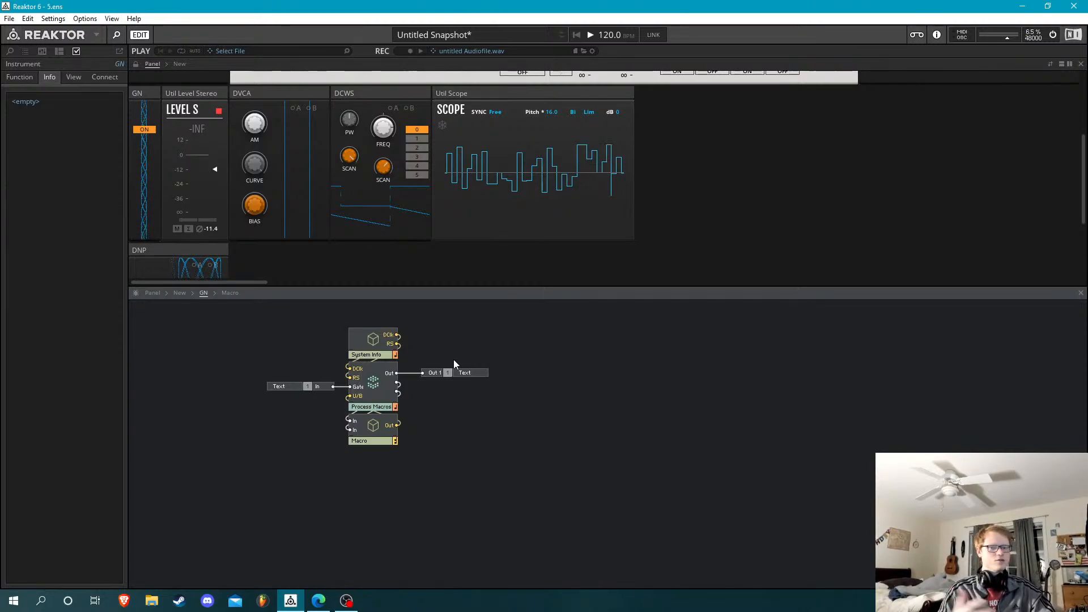
key(Tab)
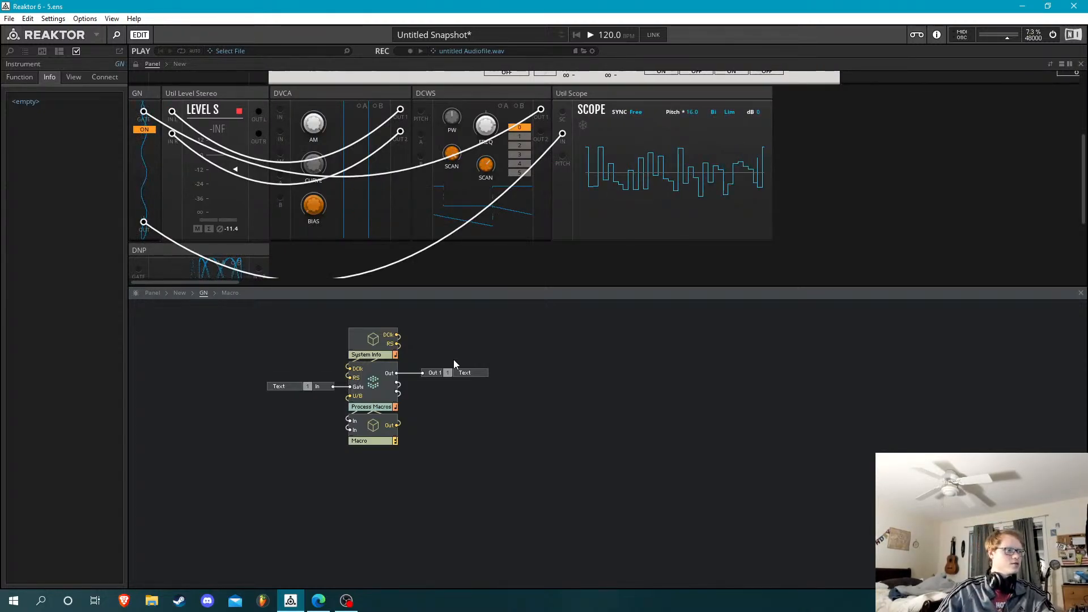
Inside GN's Macro, move Color Button S with its constant and Out port up beside the Stacked Macro
double_click(380, 428)
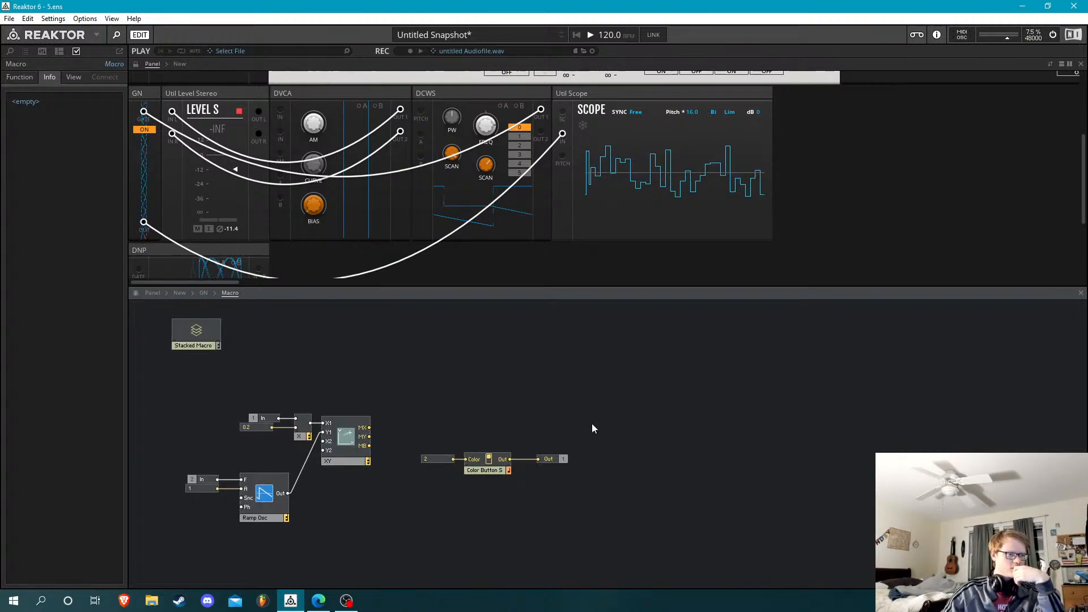
drag(590, 427, 440, 489)
drag(502, 474, 354, 358)
click(432, 390)
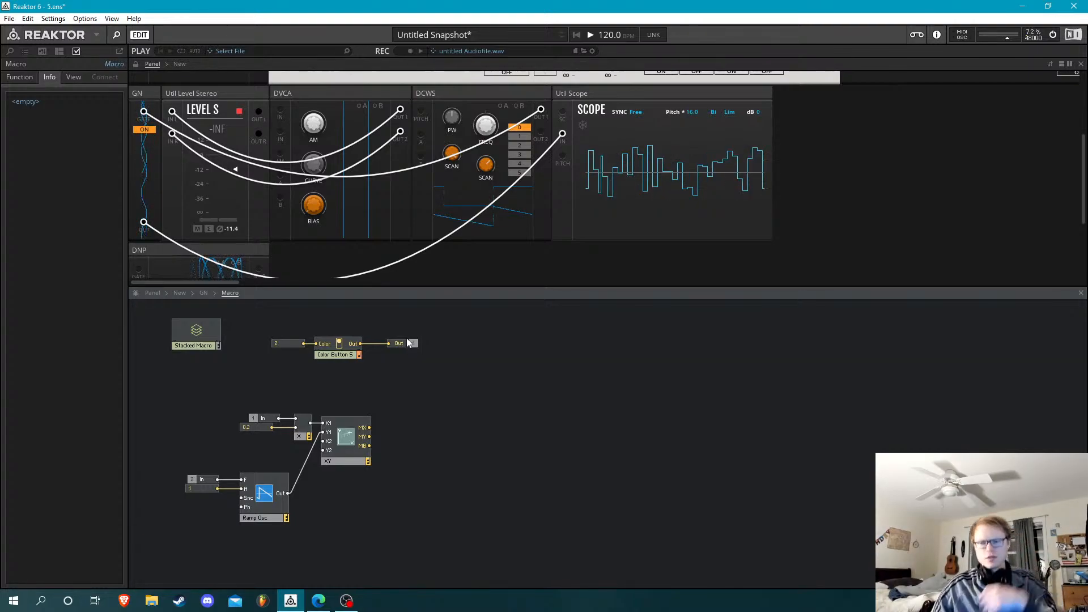
click(360, 420)
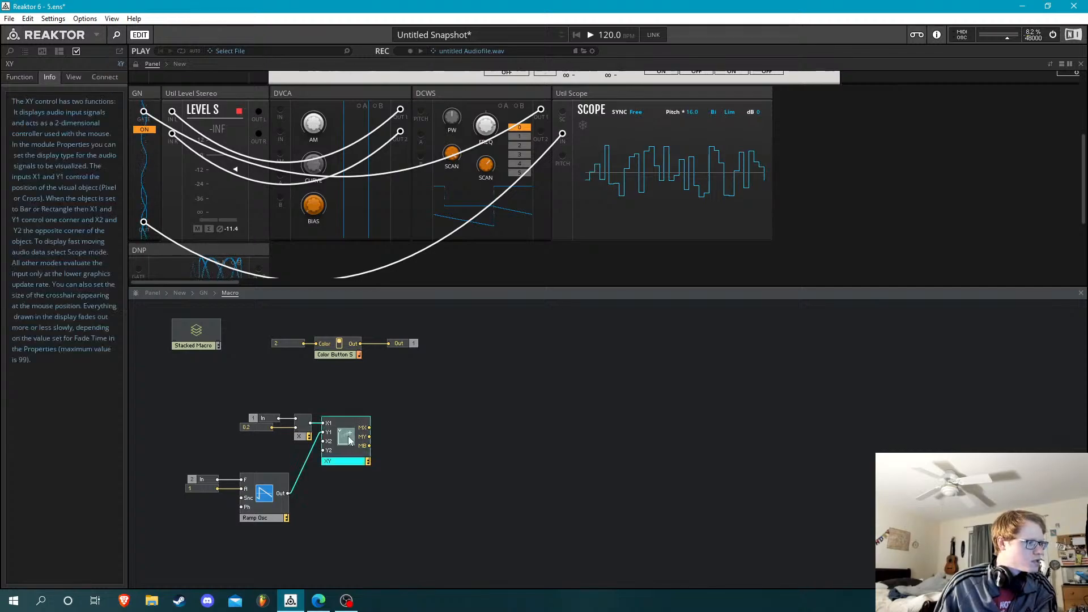
click(74, 77)
click(683, 411)
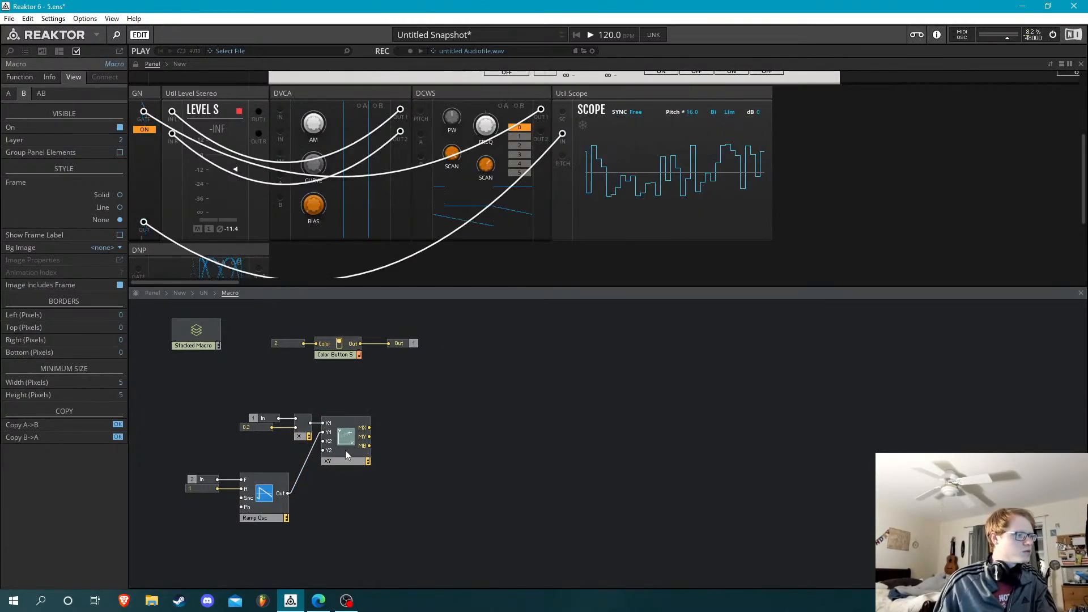
Open the Off macro within Color Button S's Label and switch GN's panel button off
double_click(337, 352)
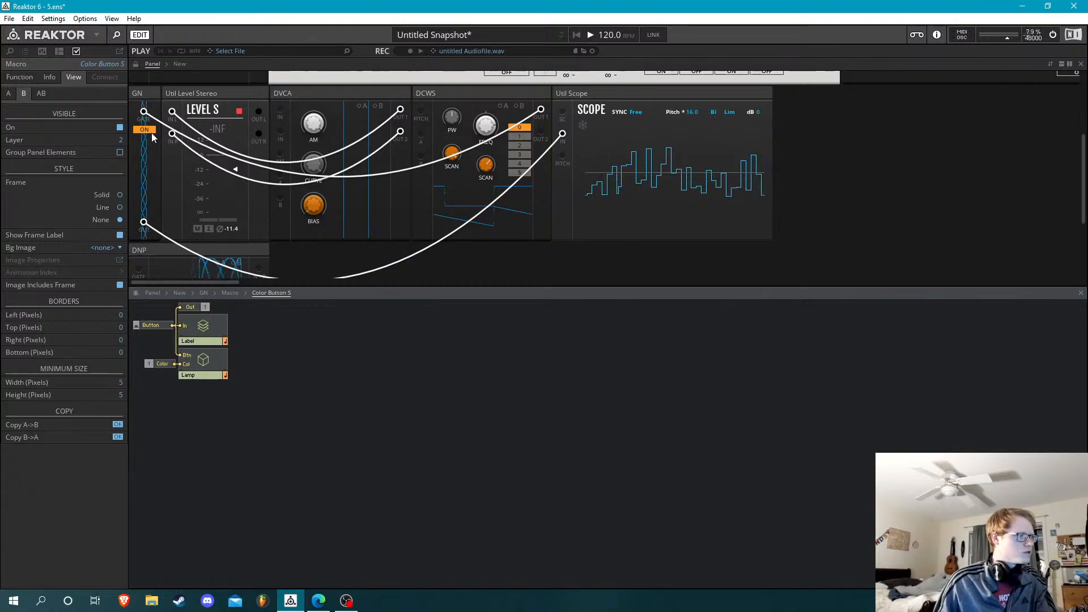
double_click(202, 326)
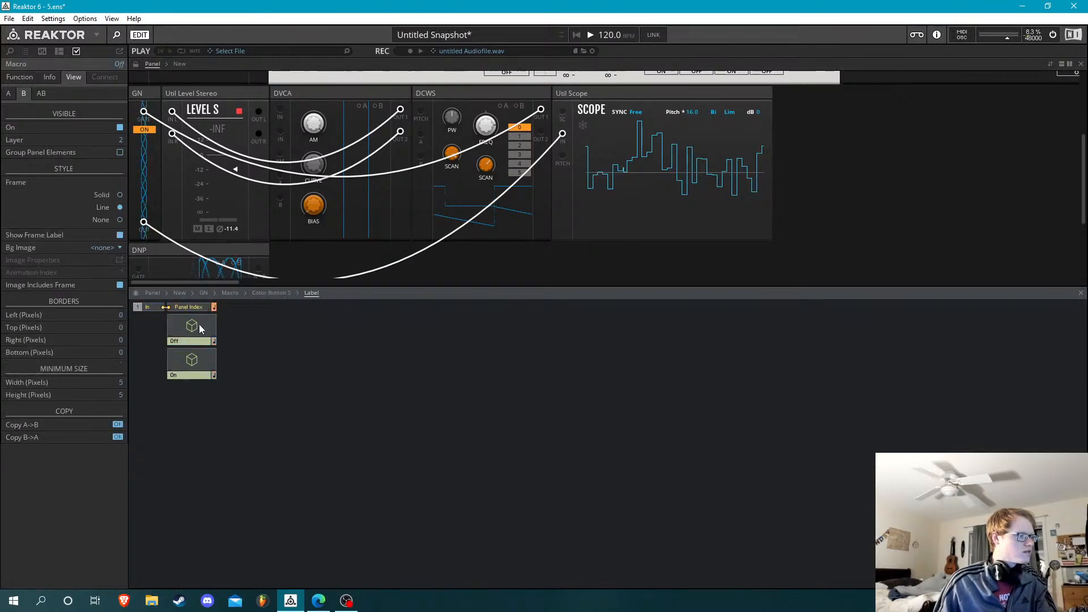
double_click(199, 325)
click(143, 130)
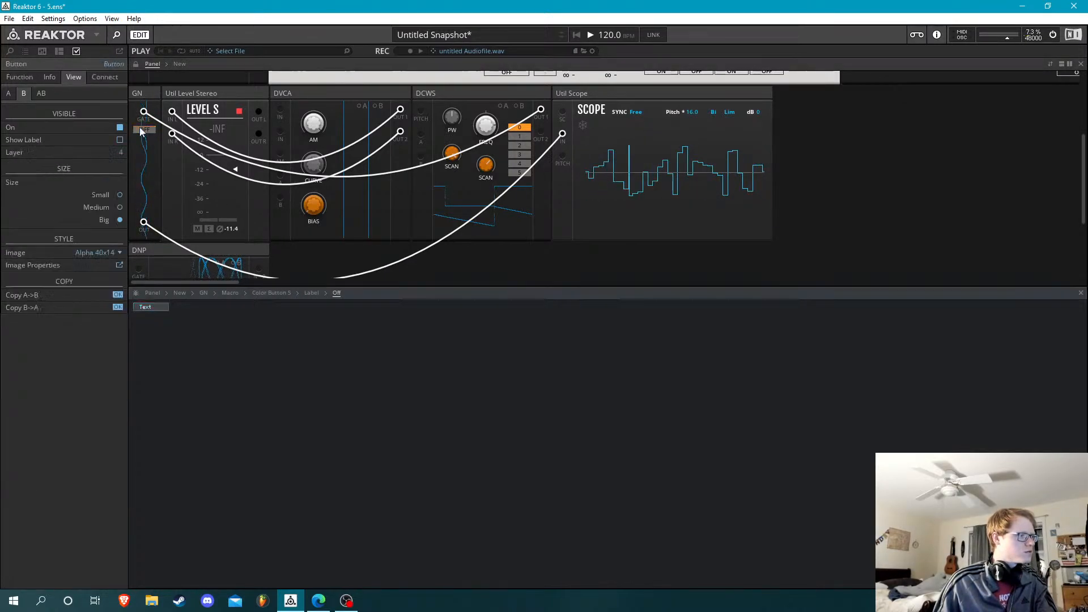
click(46, 80)
click(30, 80)
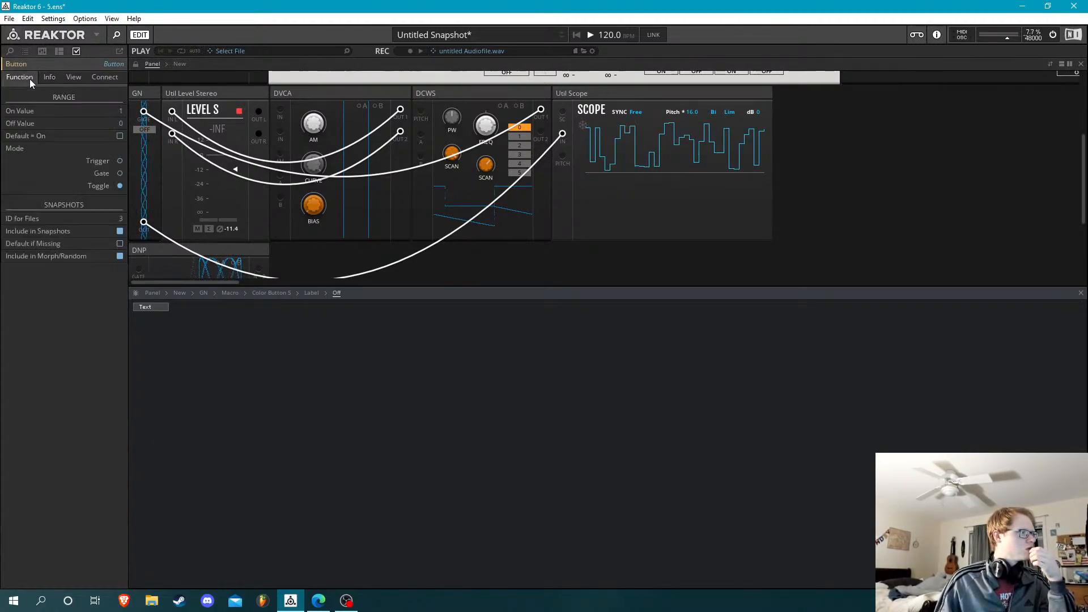
Replace the button's off-state label text with [0, 1]
click(145, 307)
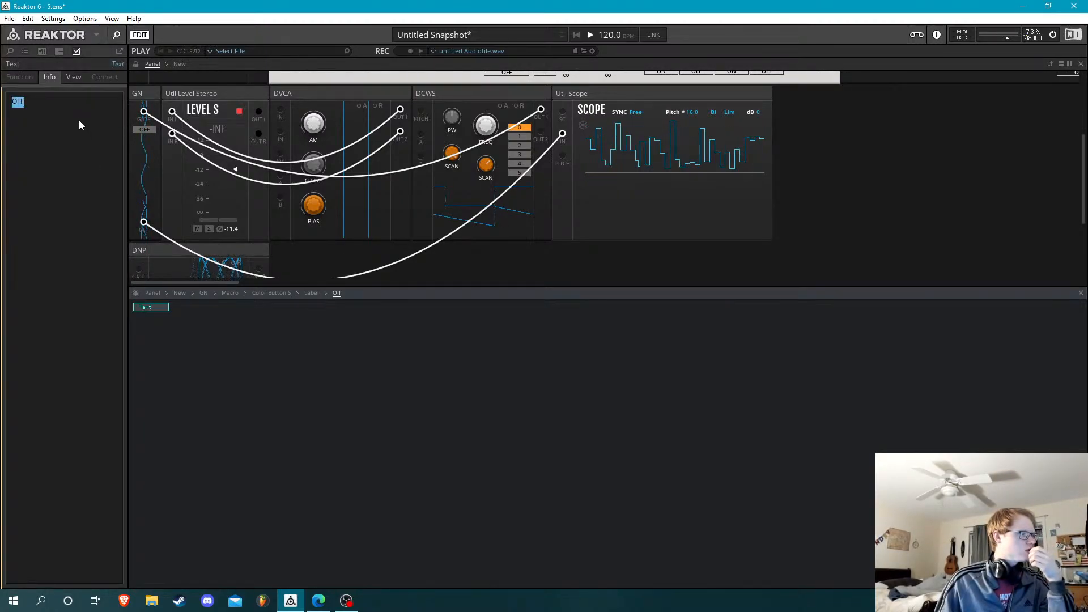
text([0)
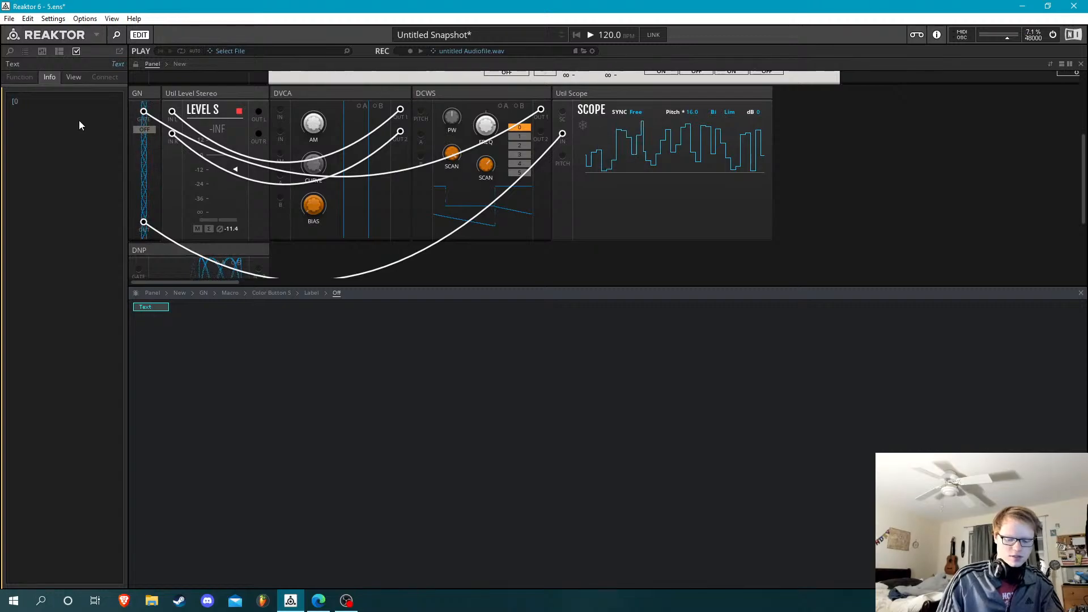
text(, 1])
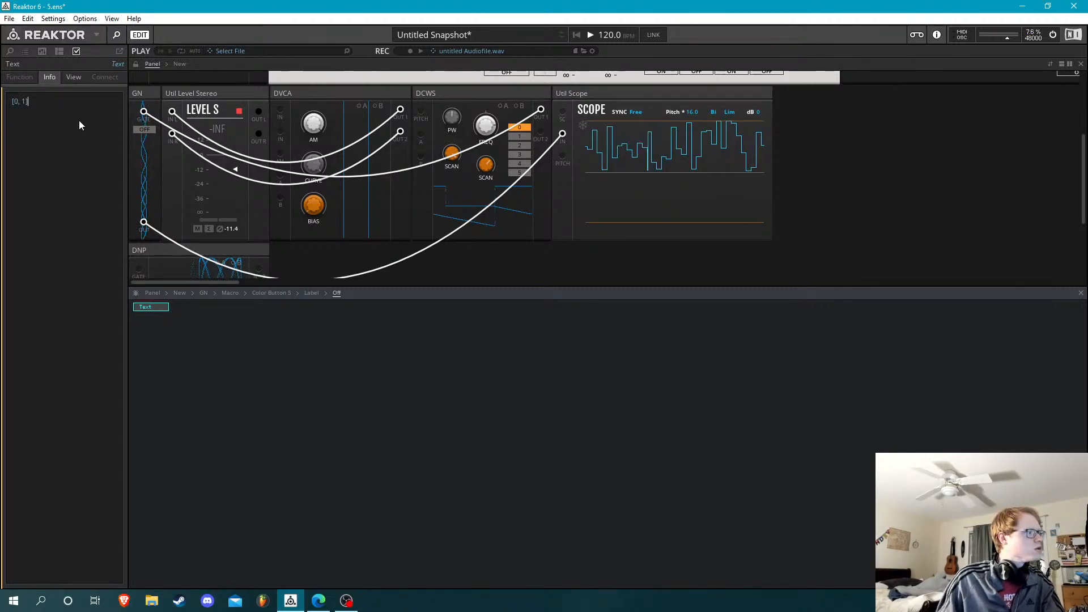
click(241, 358)
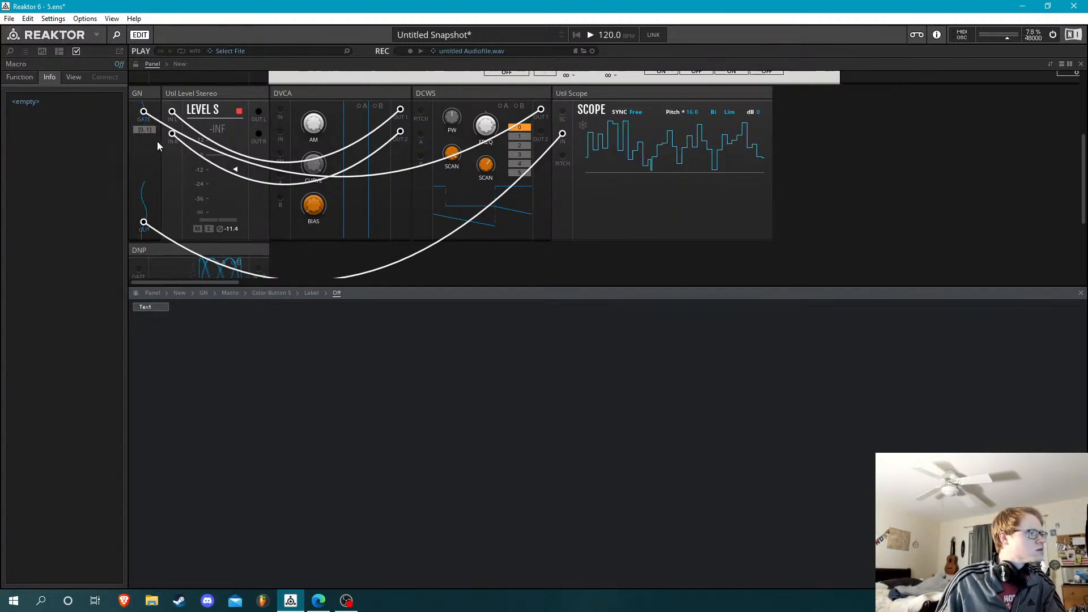
Set the text label in the button's Off macro to UNI
click(154, 307)
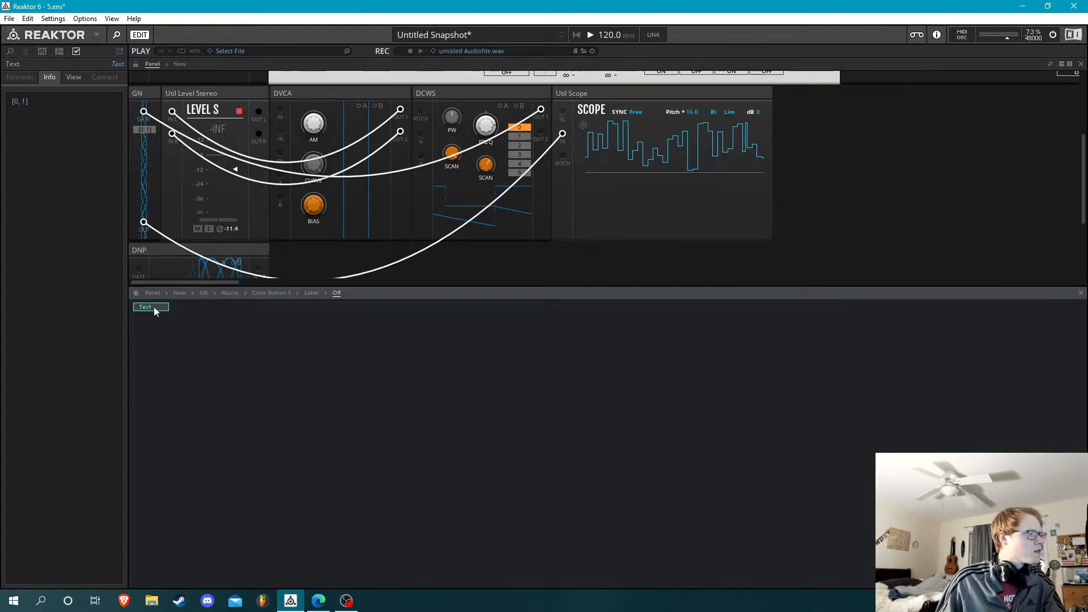
click(77, 165)
key(BackSpace)
key(BackSpace)
key(BackSpace)
key(BackSpace)
key(BackSpace)
key(BackSpace)
text(U)
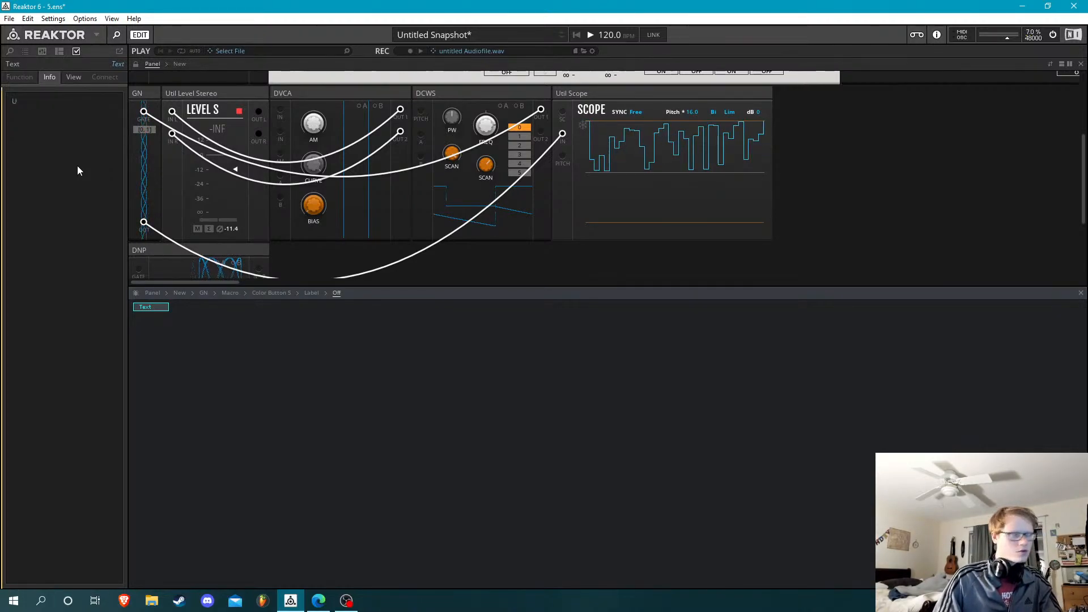
text(NI)
click(201, 370)
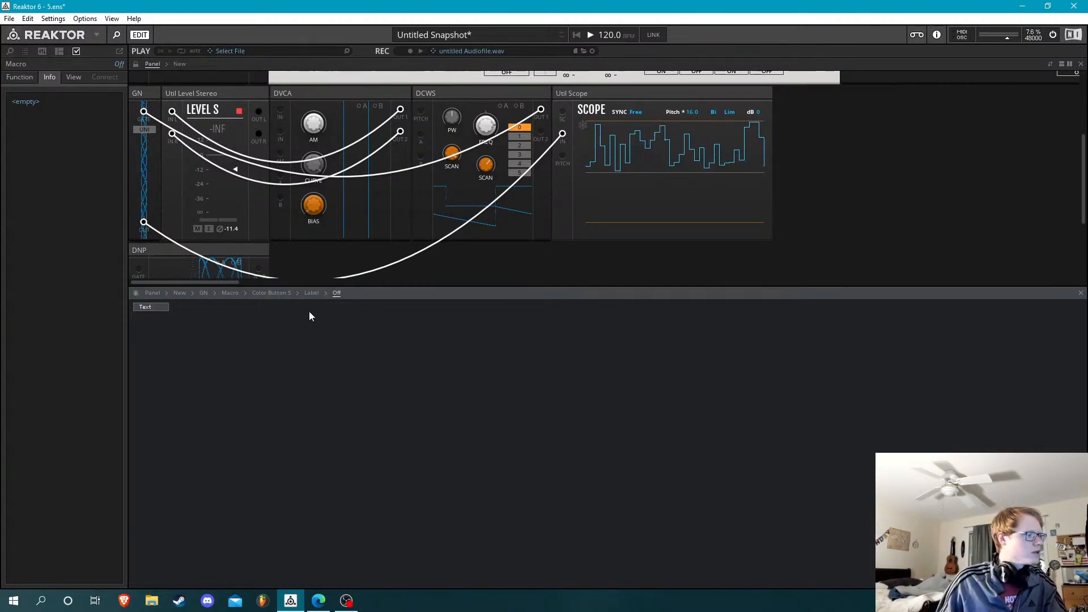
Switch GN's button on and set the text label in its On macro to BI
right_click(168, 313)
click(202, 352)
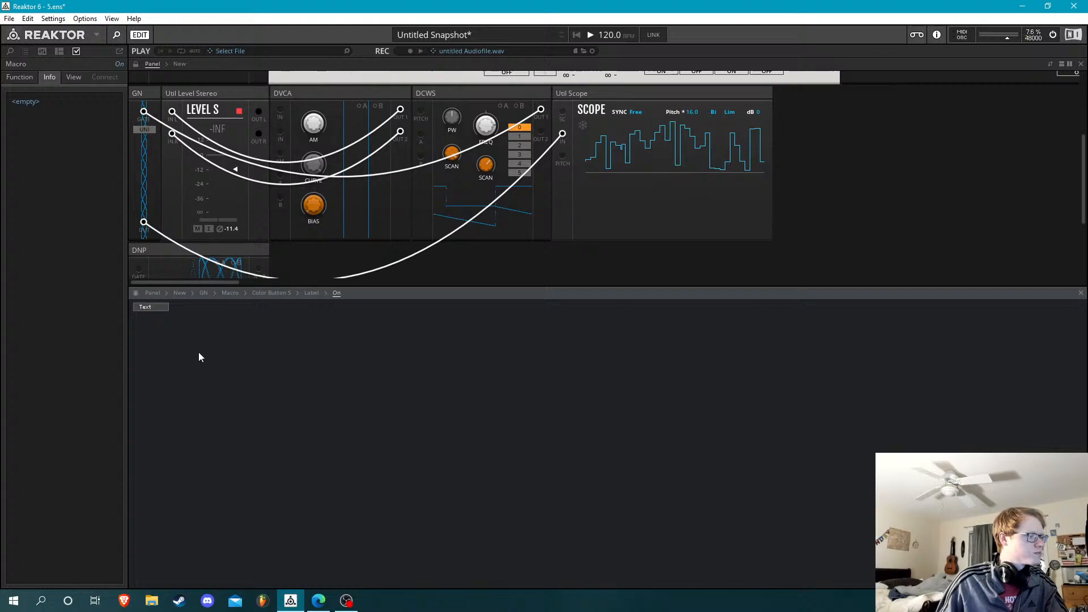
click(162, 309)
double_click(82, 155)
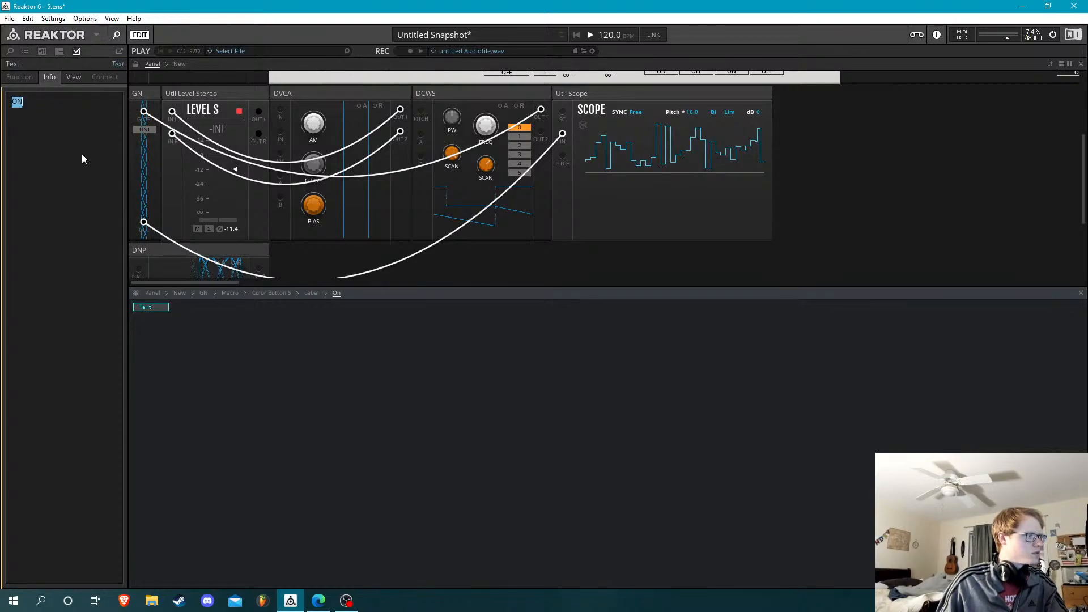
click(145, 130)
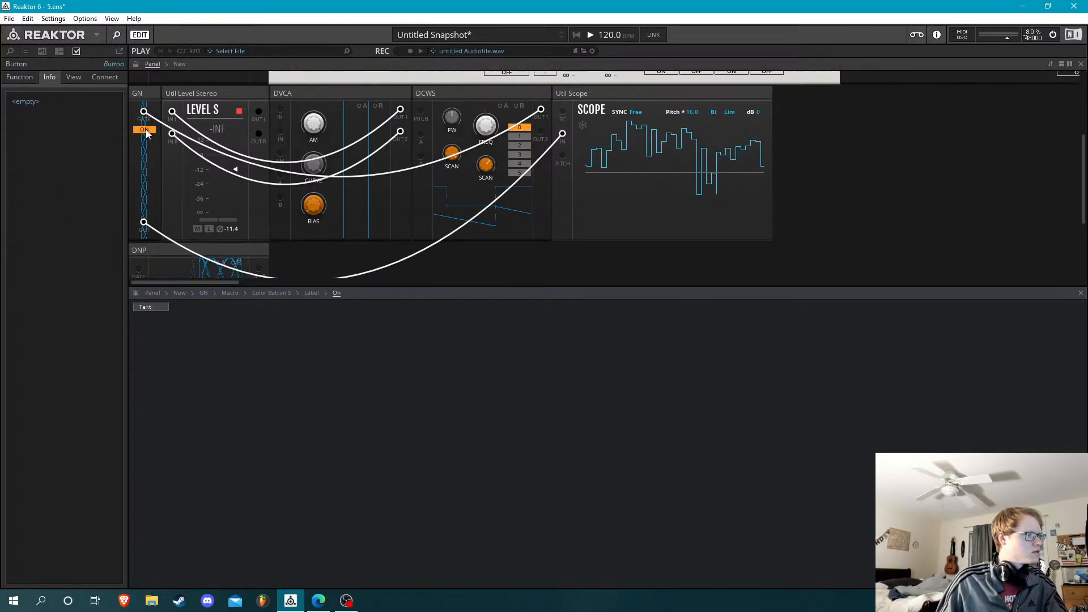
click(151, 310)
double_click(84, 131)
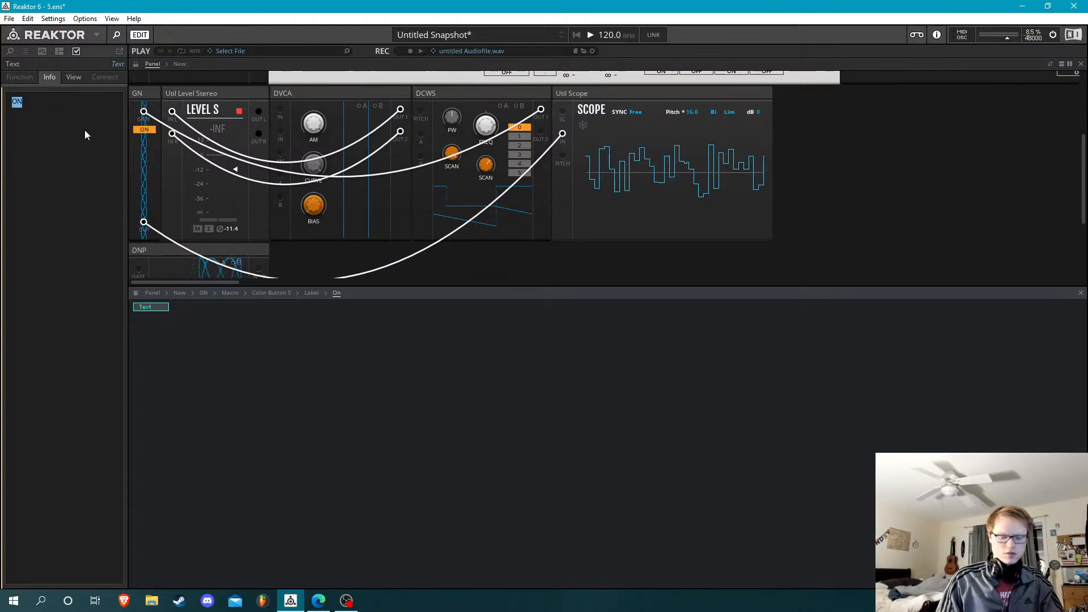
text(BI)
Go back up to GN's structure and select the GN instrument in the panel
double_click(265, 391)
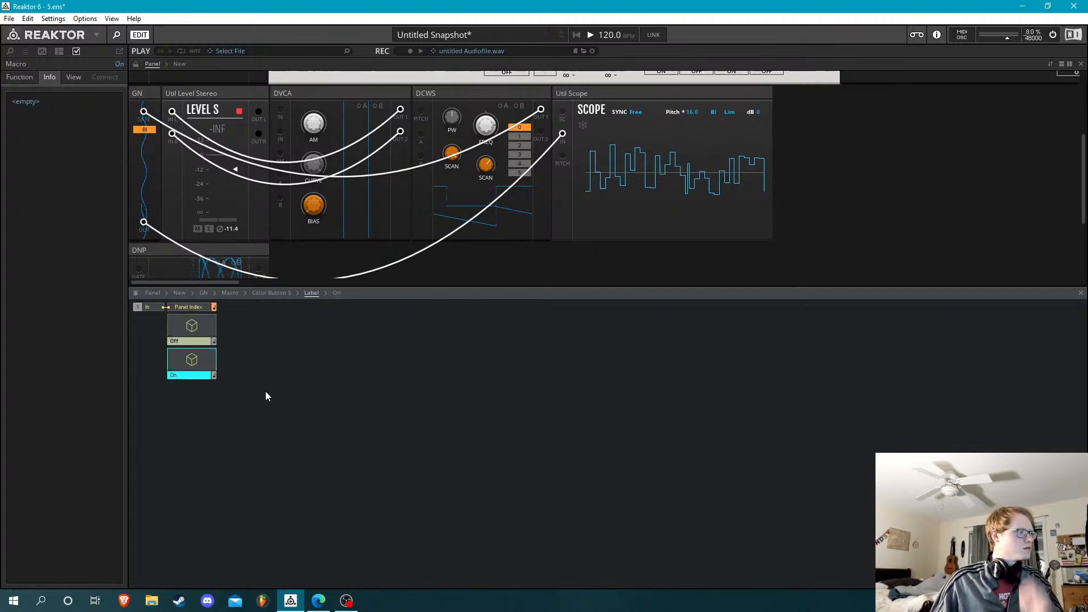
click(265, 392)
double_click(278, 355)
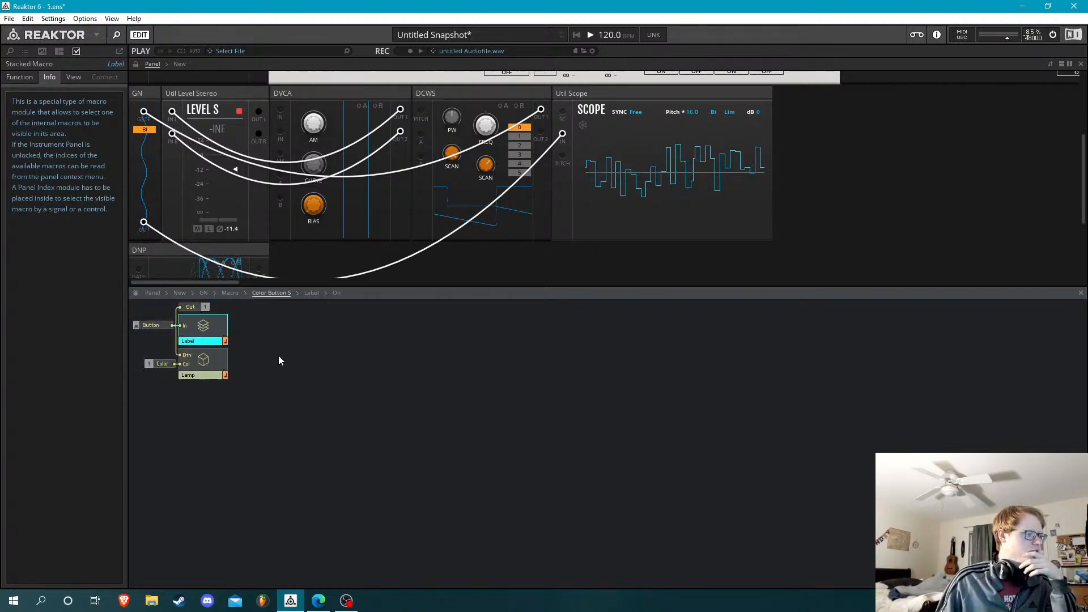
double_click(337, 358)
double_click(478, 448)
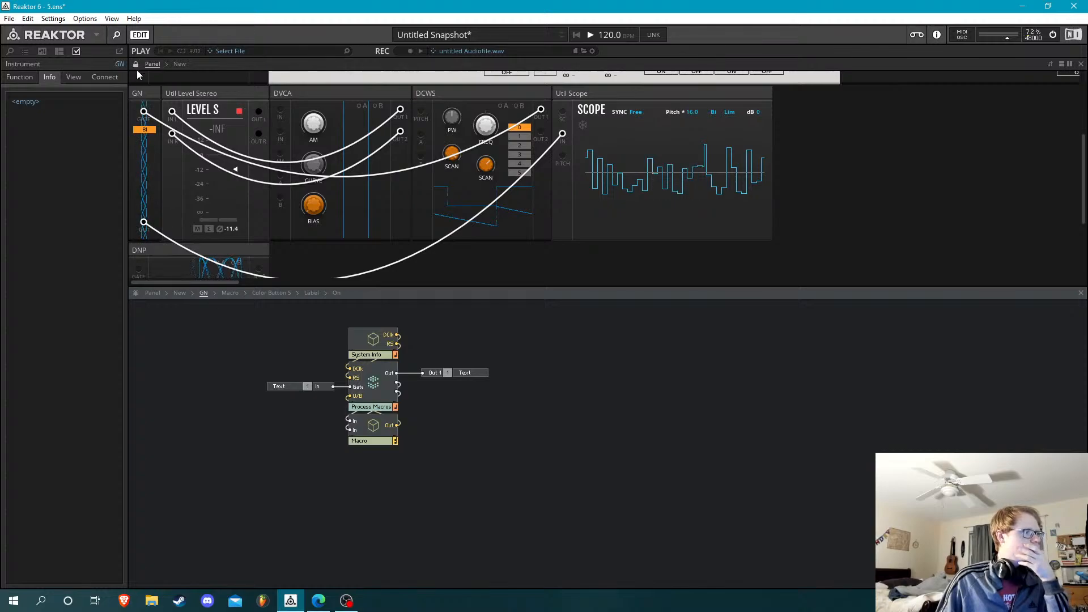
click(142, 97)
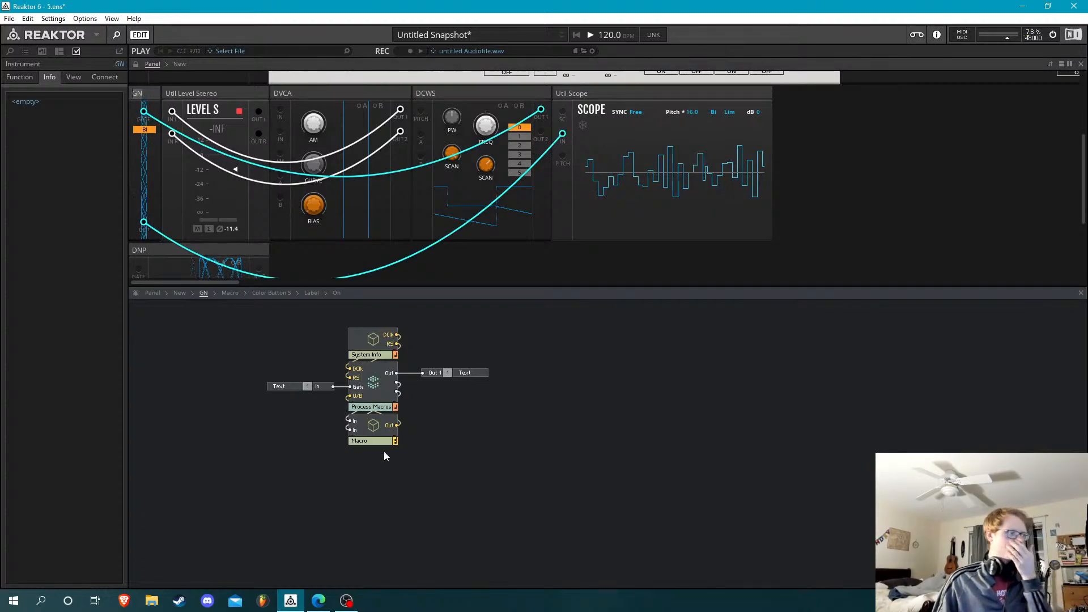
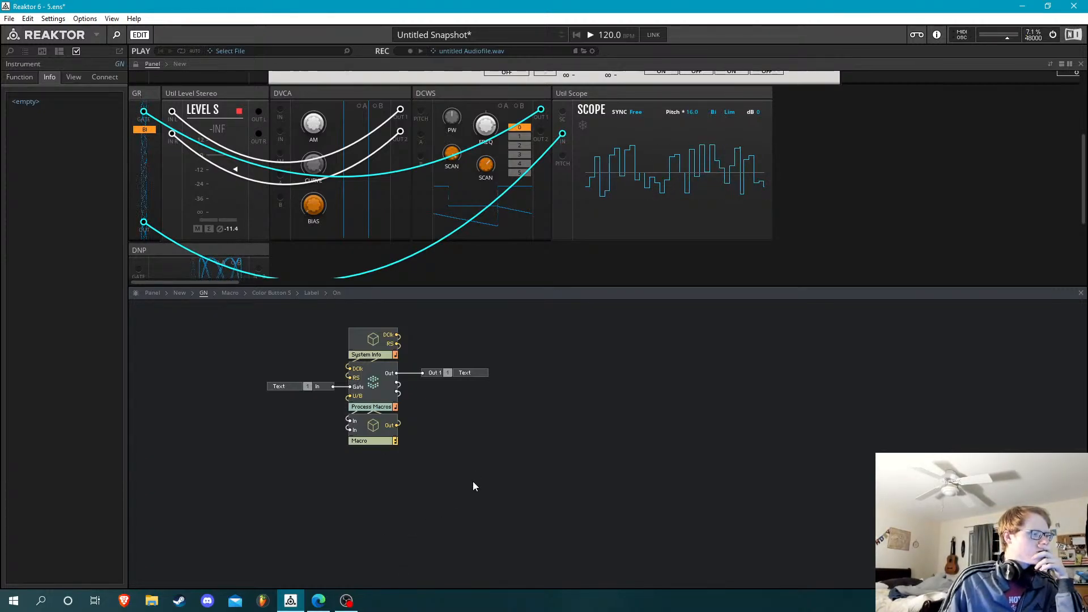
Finish renaming the GN instrument as GR and turn off its Show Snapshots and Show MIDI/OSC options
click(515, 461)
click(131, 86)
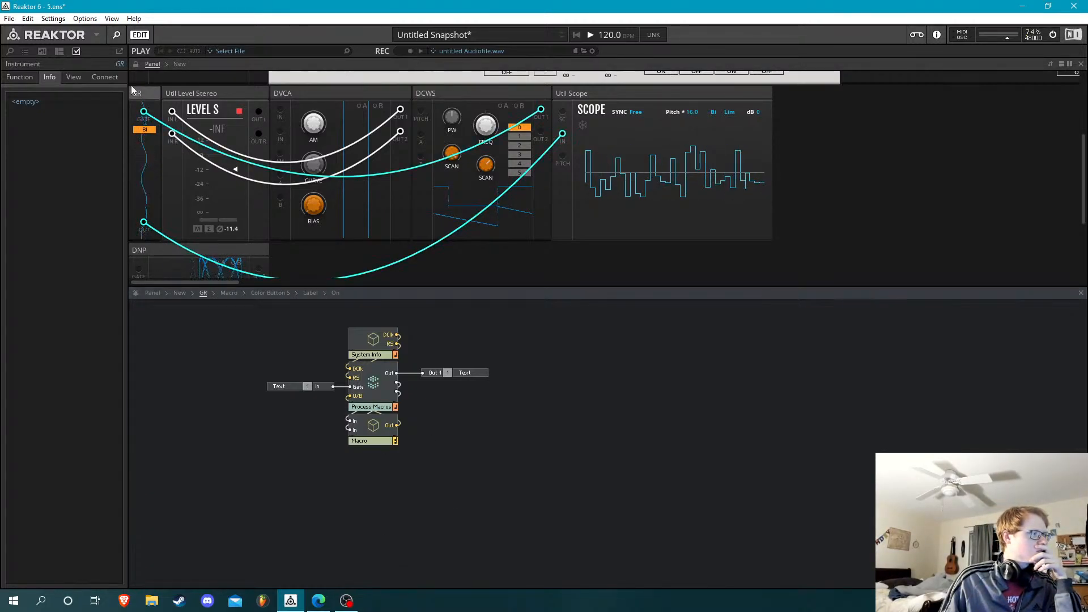
click(73, 76)
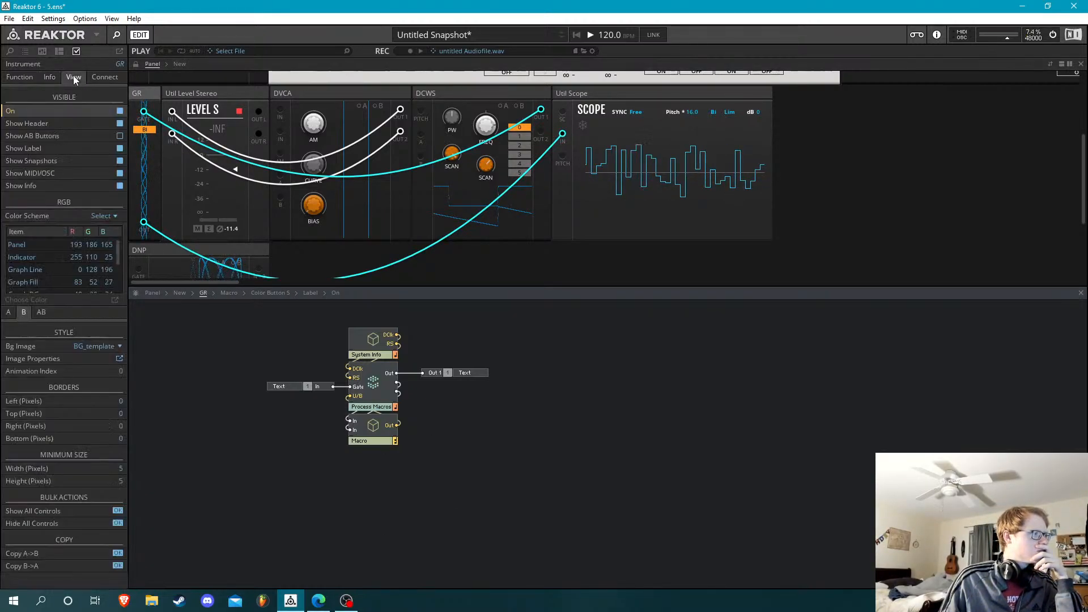
click(119, 162)
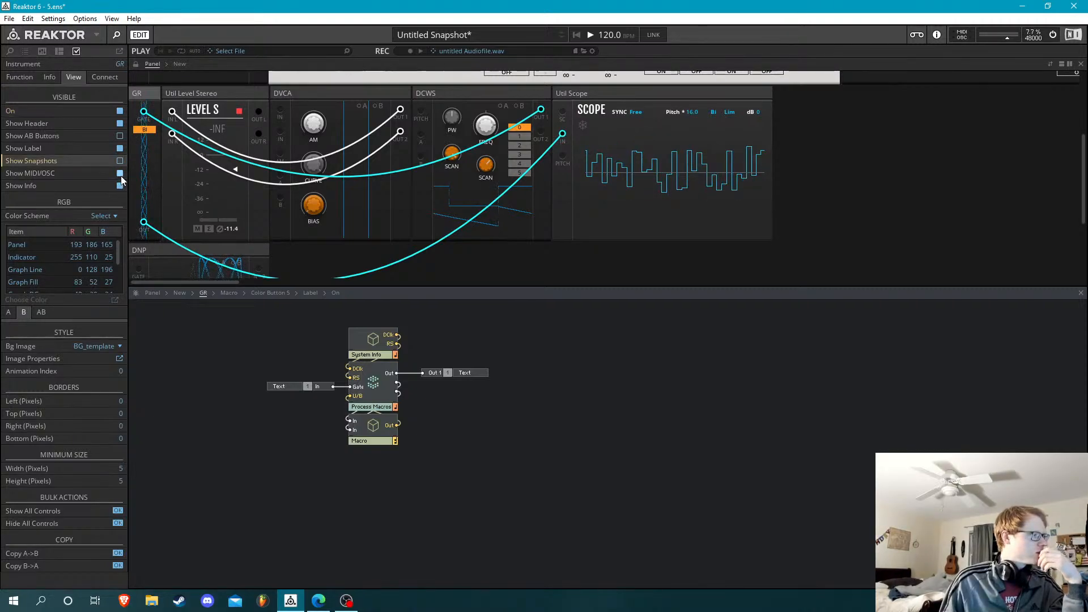
click(120, 173)
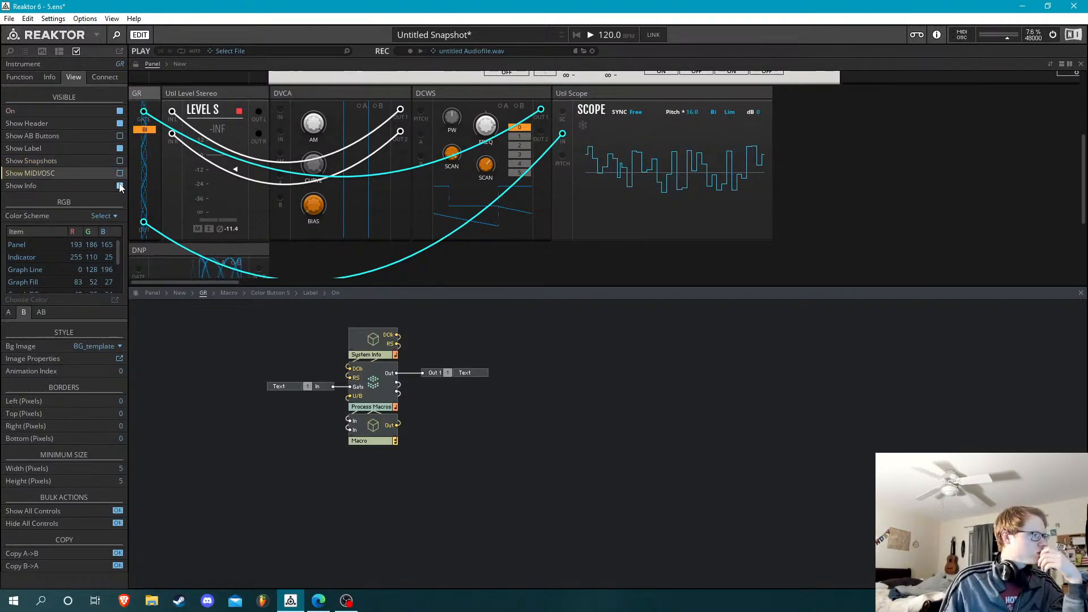
click(120, 111)
click(120, 111)
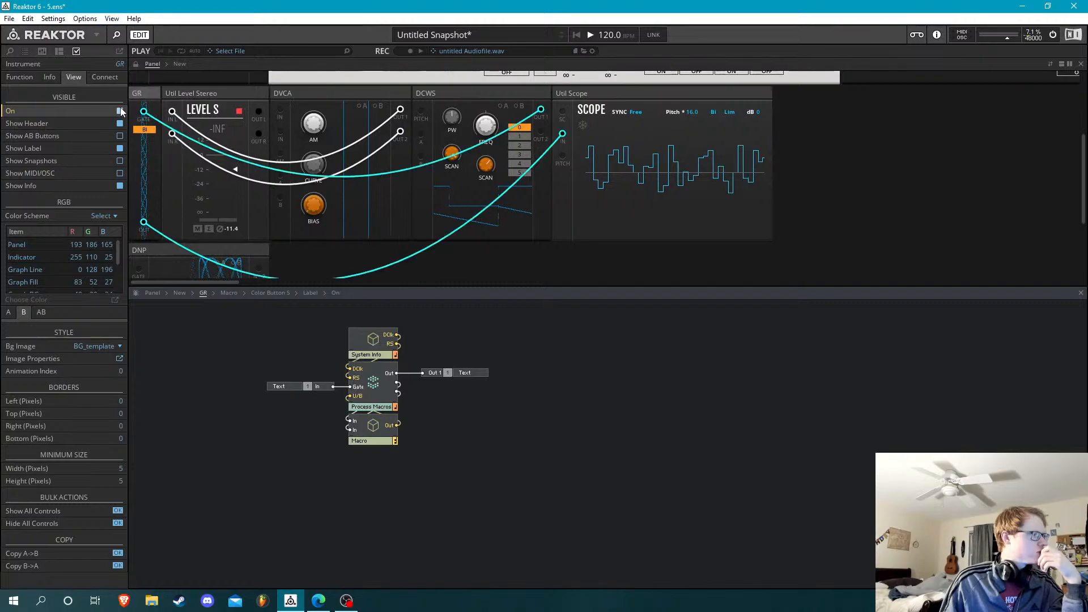
click(120, 148)
click(120, 149)
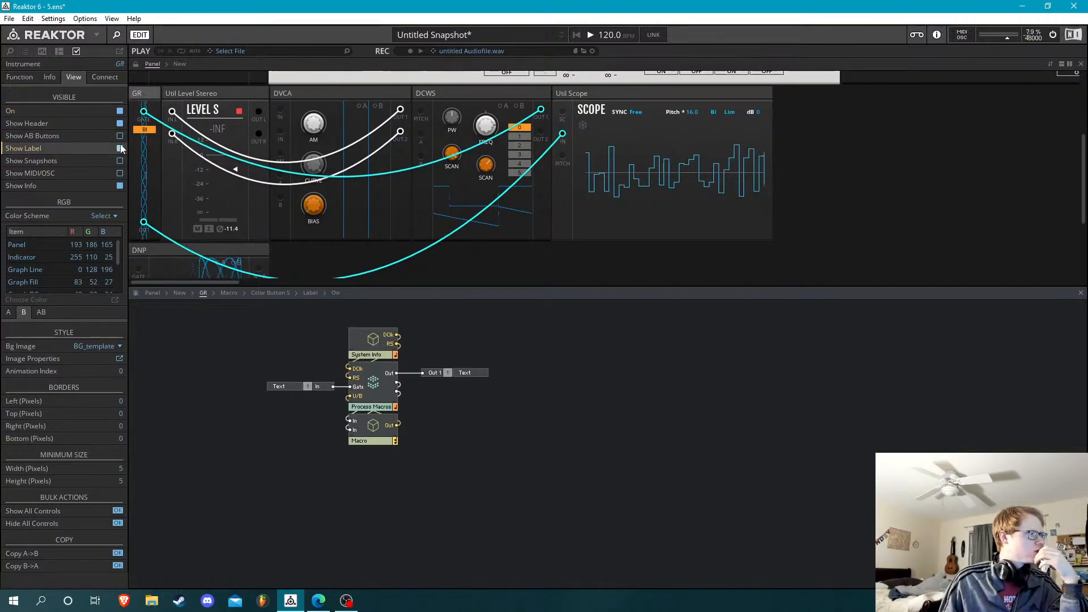
Save the ensemble and begin GR's info text with the title Gated Random, the author's name, and version 1.0
click(50, 78)
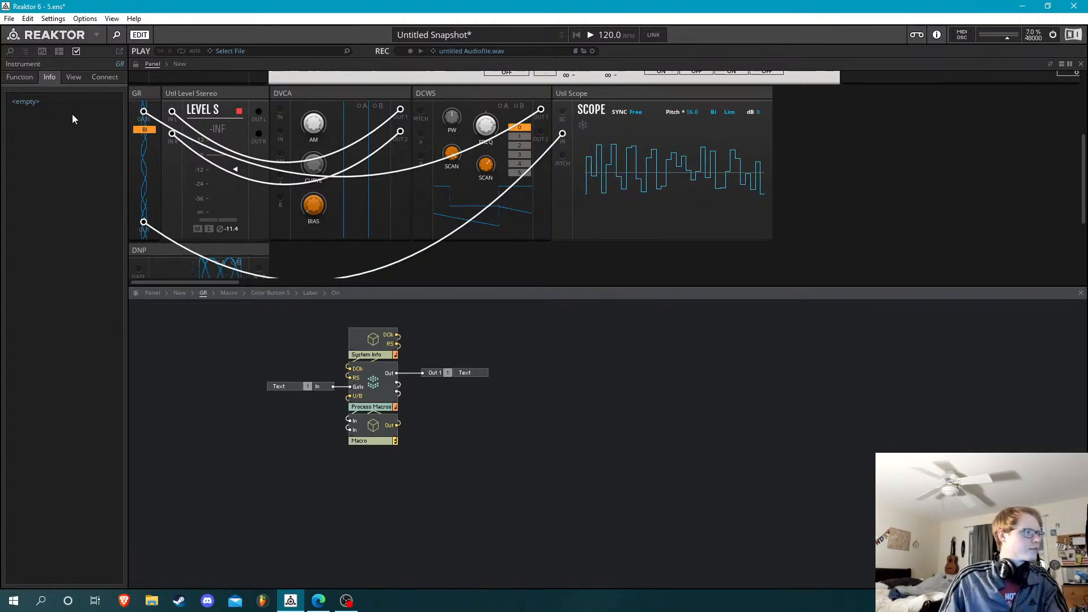
key(ctrl+s)
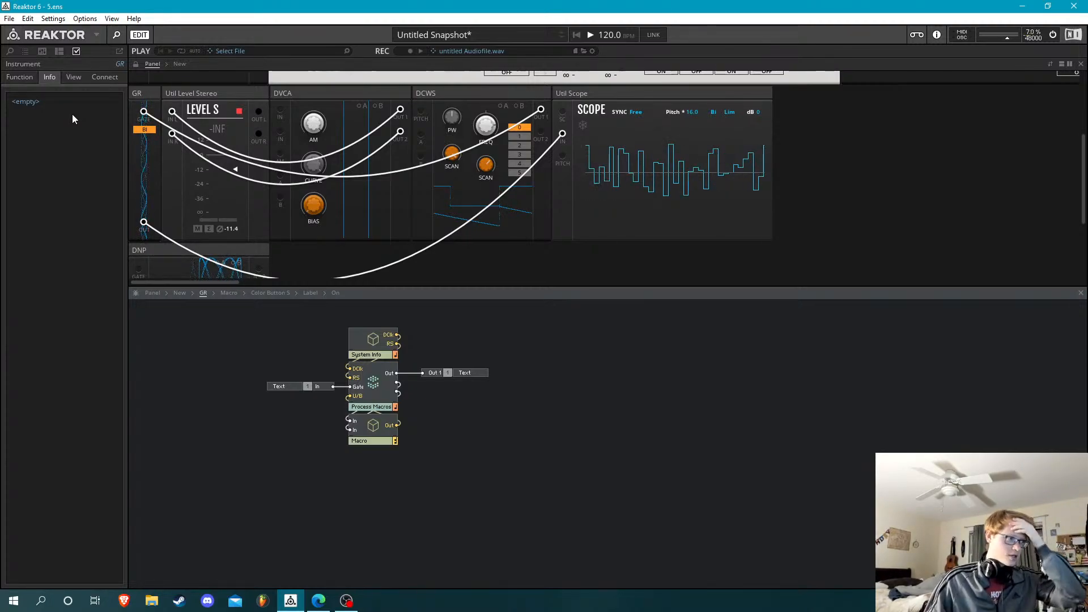
click(73, 115)
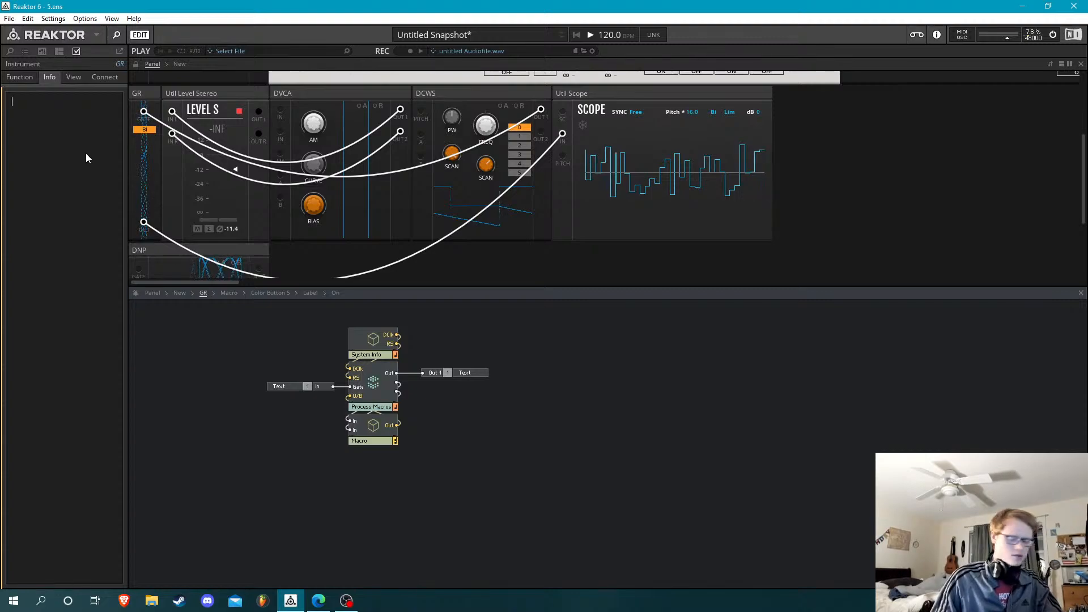
text(Gated Random)
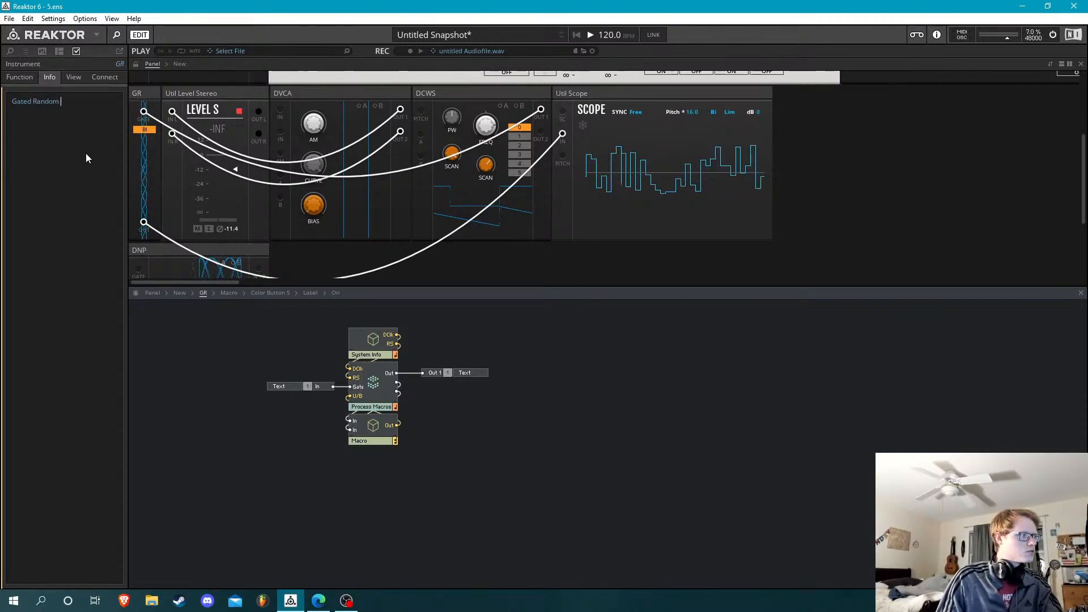
text( by Rick)
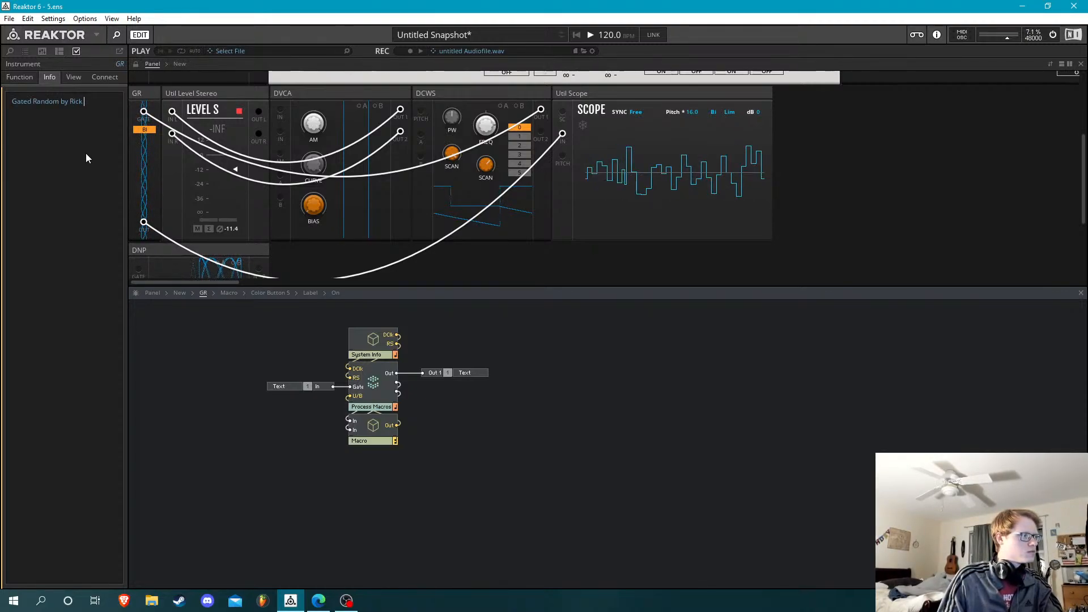
text( Howell)
key(Return)
key(Return)
text(1.0)
key(Return)
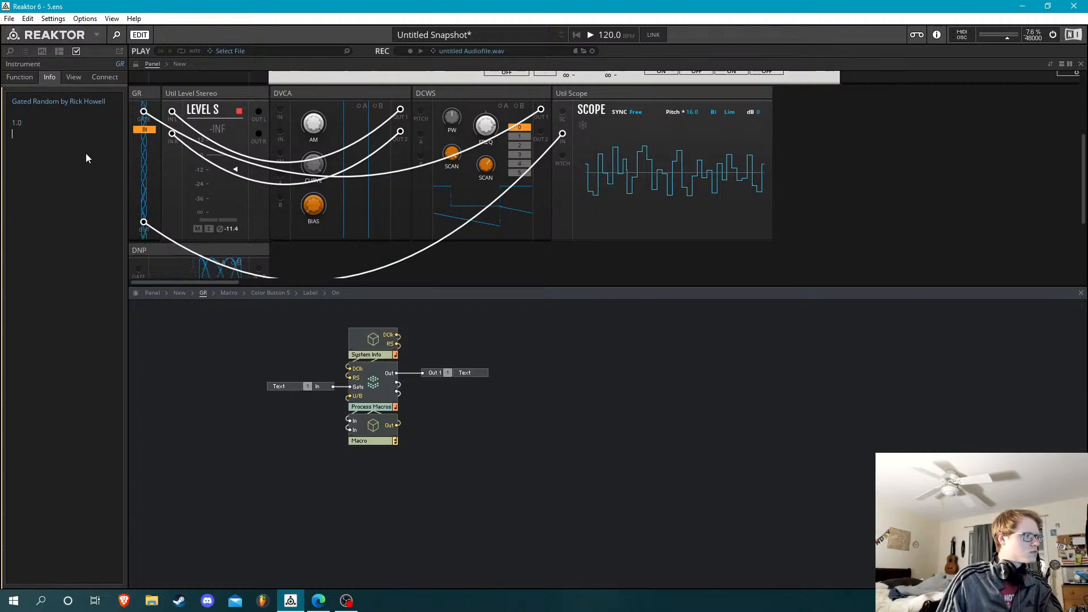
key(Return)
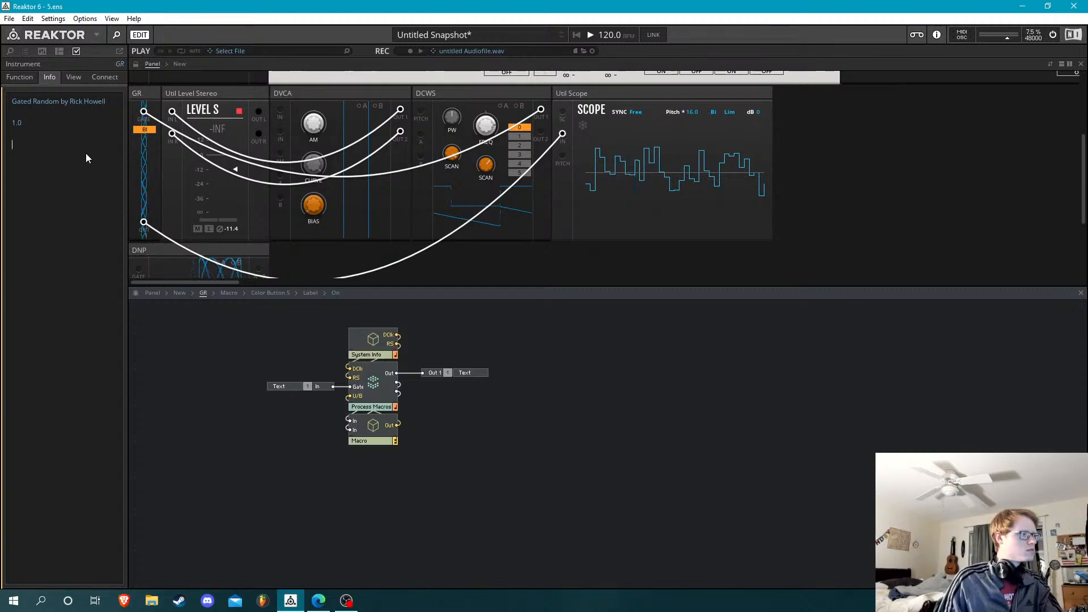
Add the description "Feed this a gate, and it will spit out a random voltage." to GR's info text
text(Feed)
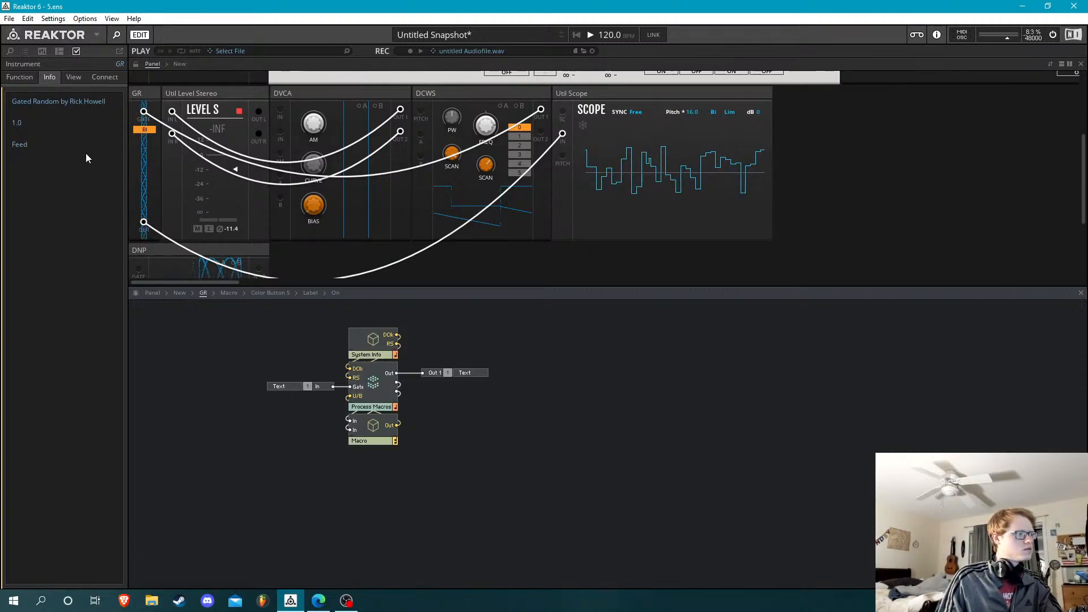
text( this a gate,)
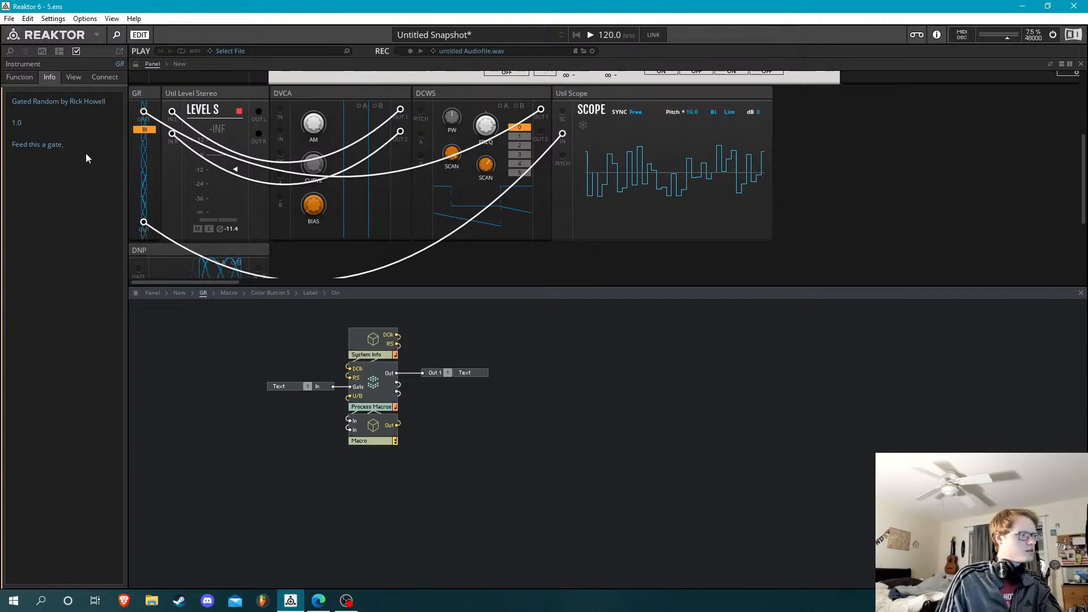
text( and)
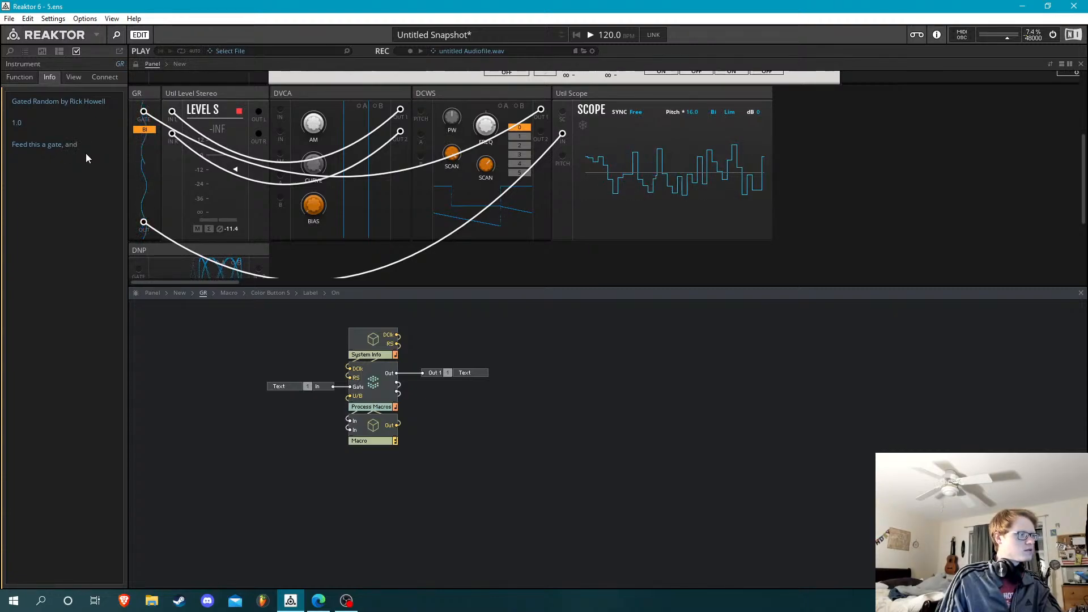
text( it wi)
text(spit)
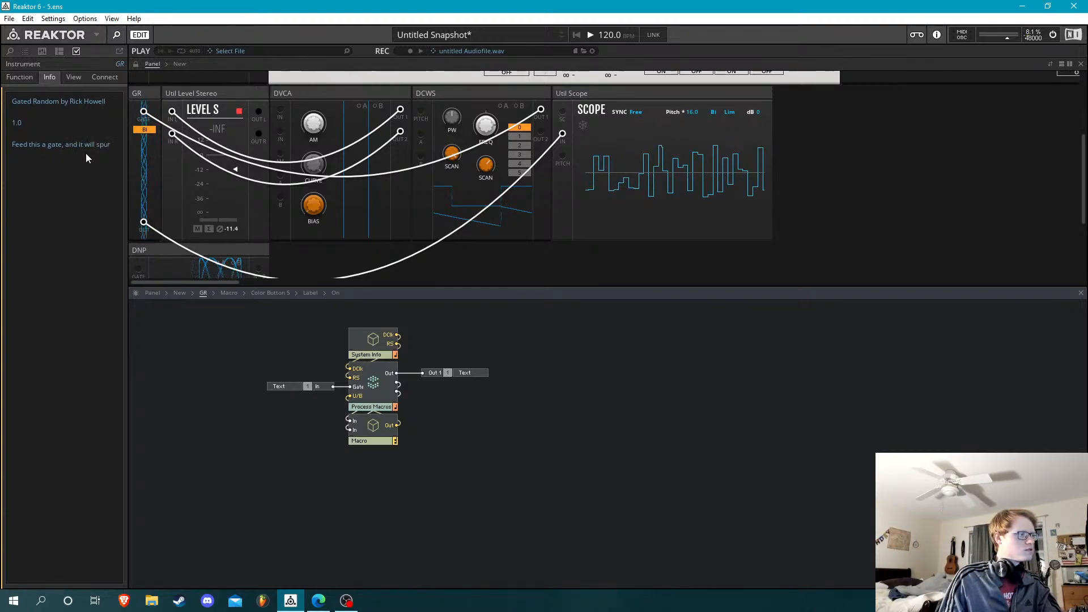
text( out)
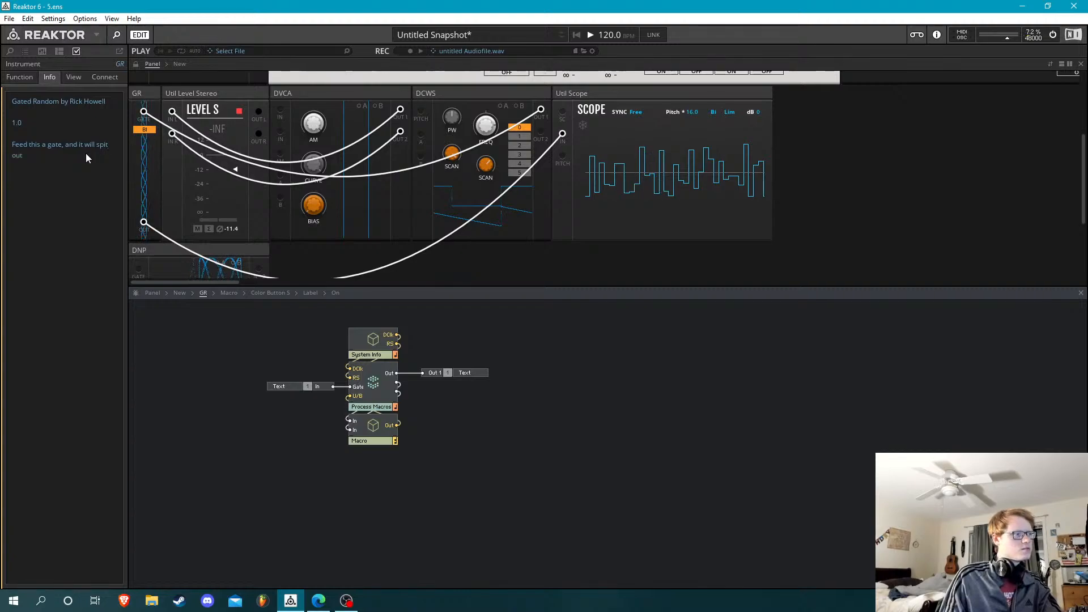
text( a random)
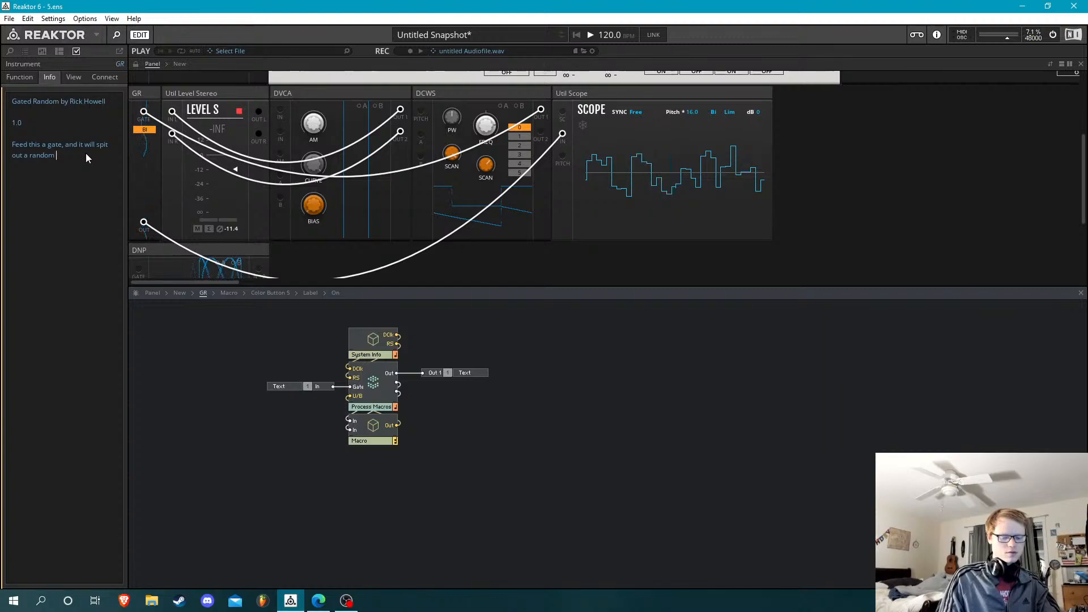
text(voltage)
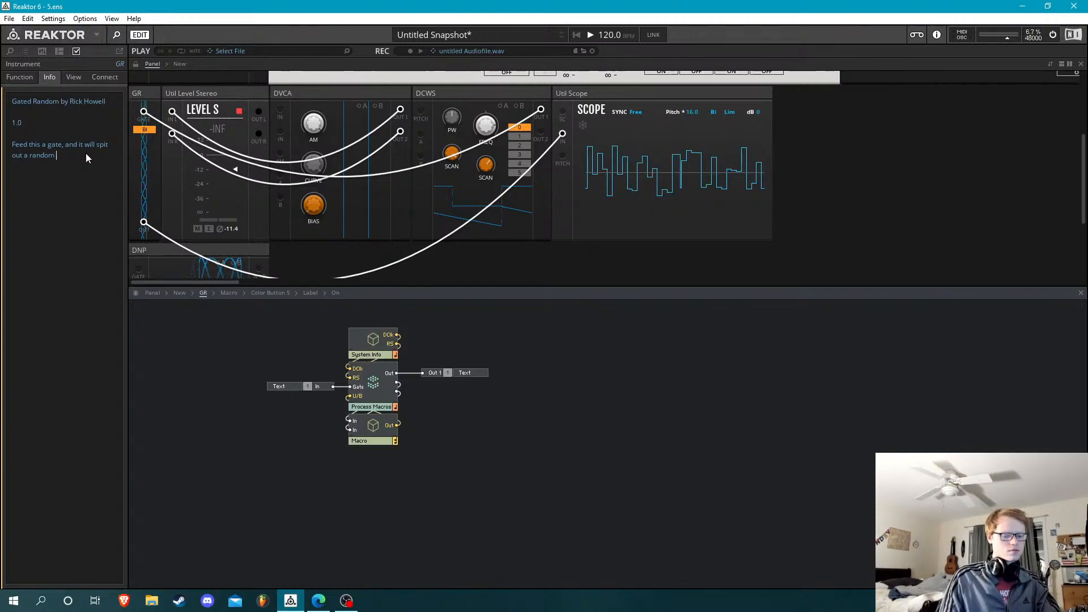
text(.)
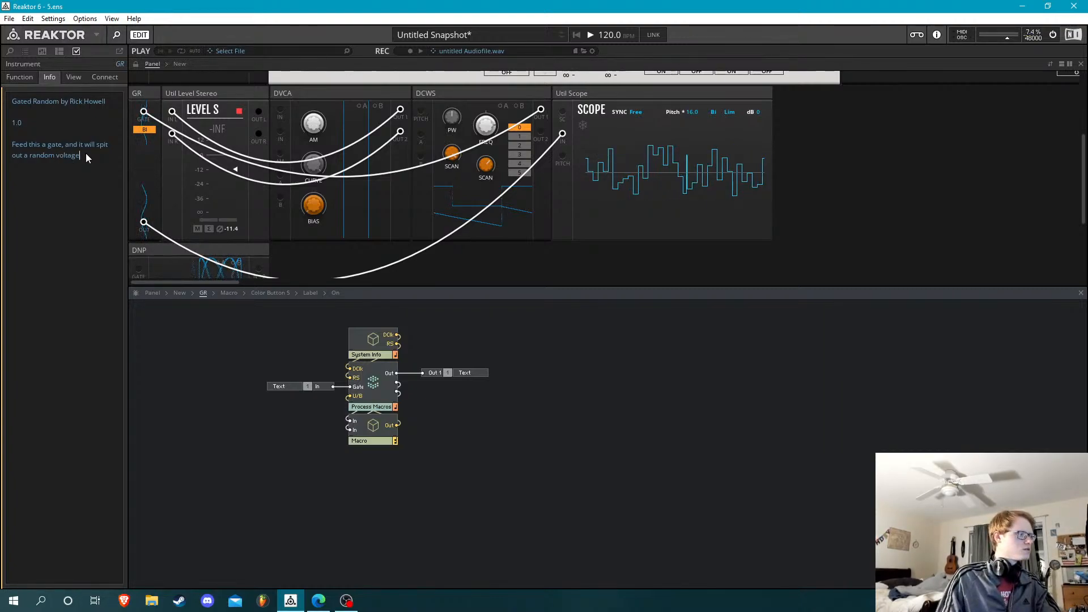
click(198, 320)
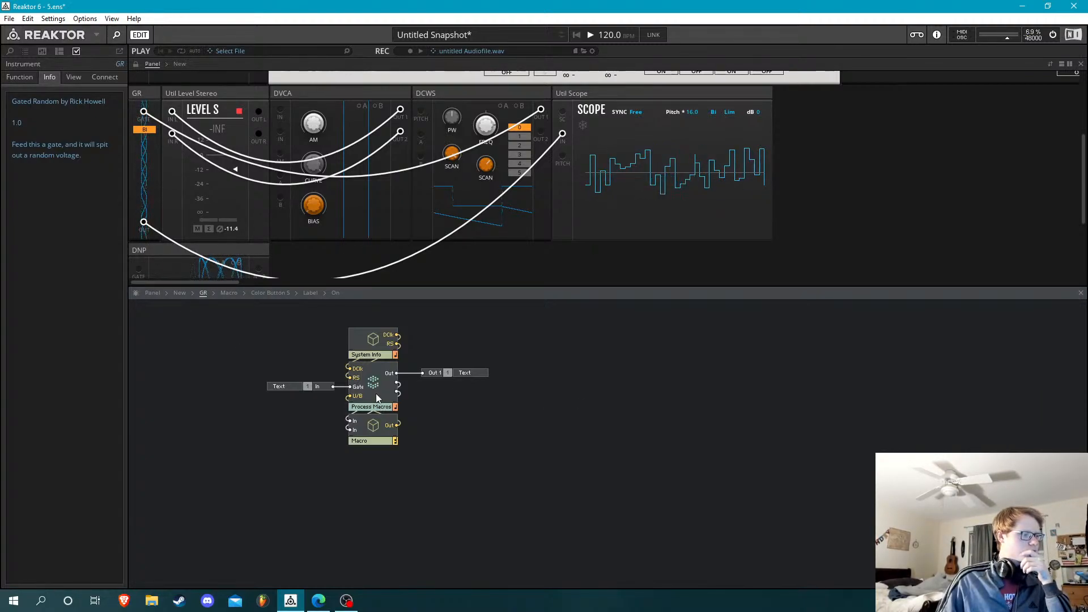
Delete the Display Clk module inside GR's Process Macros core cell and return to GR's structure
click(145, 129)
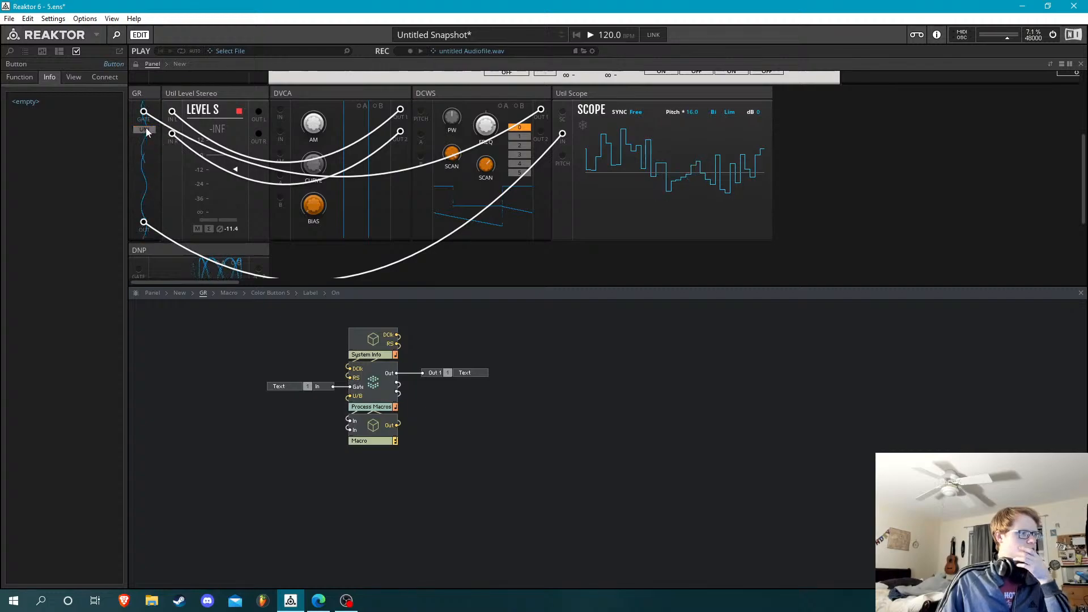
double_click(379, 371)
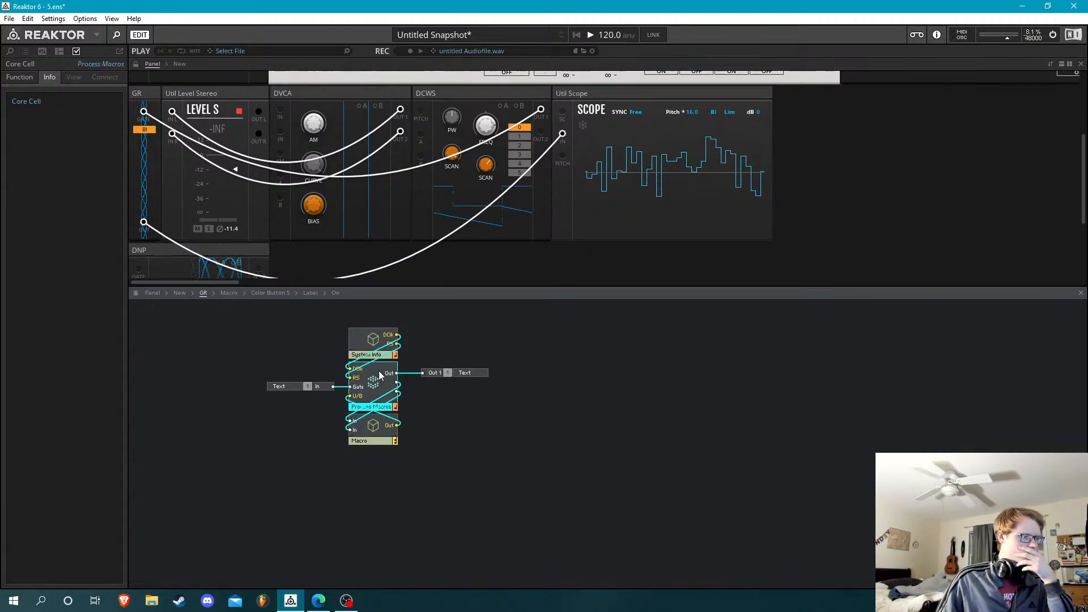
click(203, 292)
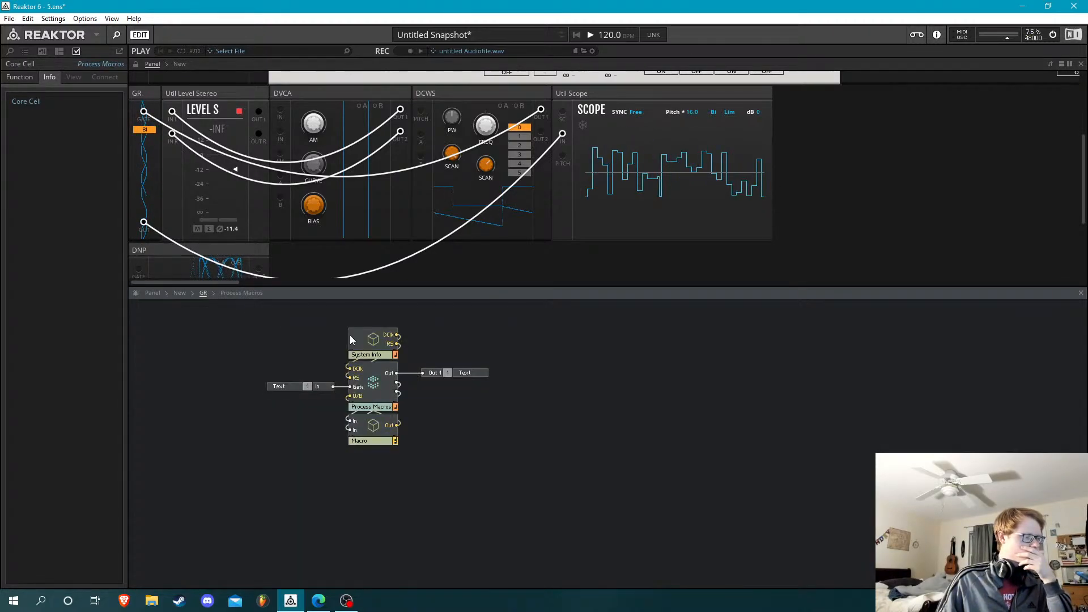
double_click(371, 370)
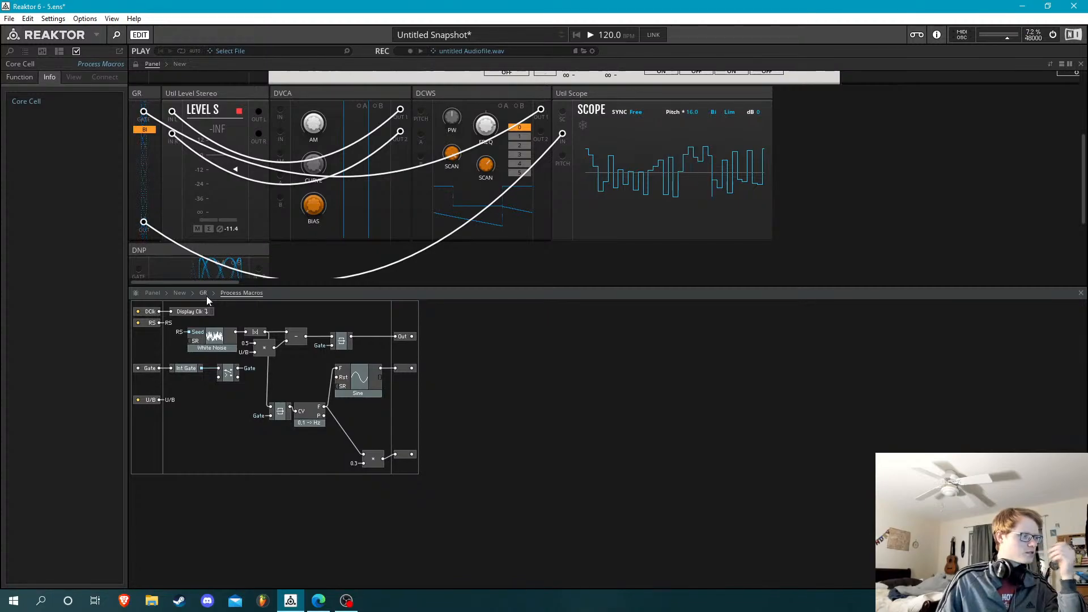
click(205, 294)
double_click(363, 368)
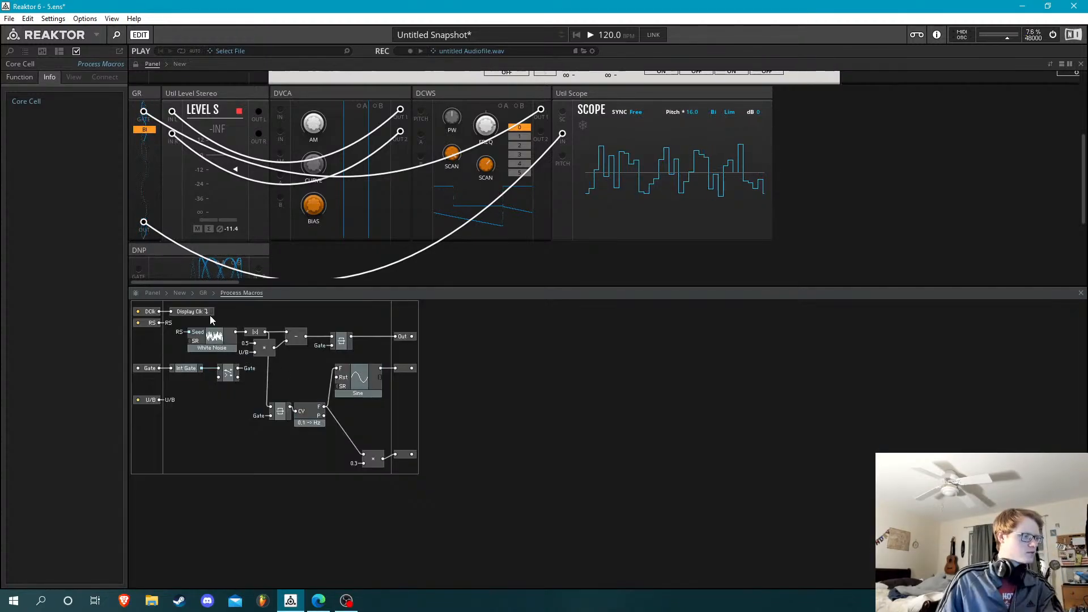
click(191, 311)
key(Delete)
click(206, 293)
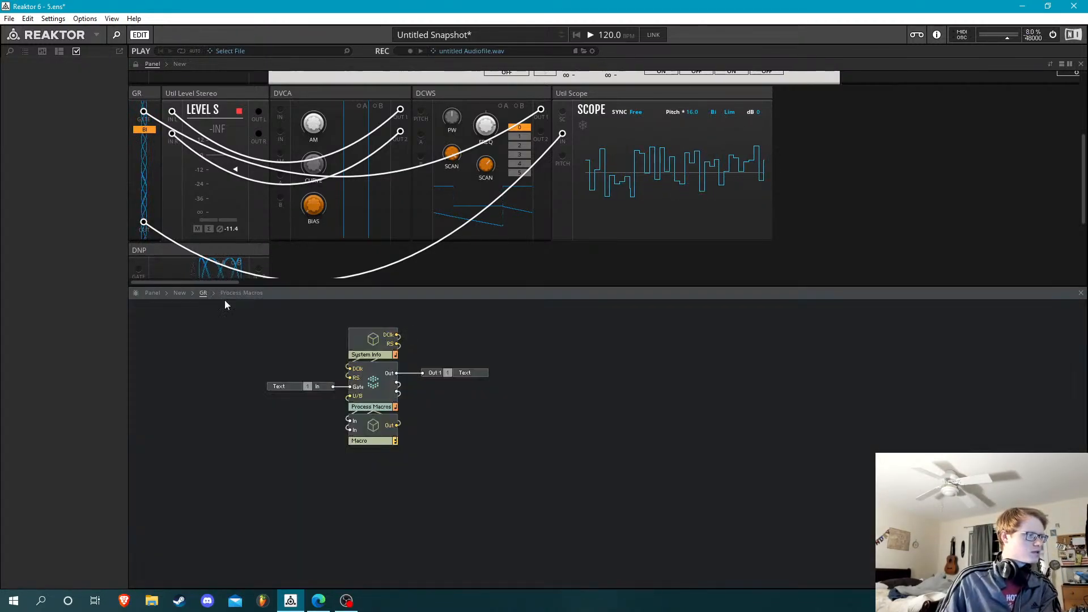
Save the GR instrument as MOD-GR in the DualSystem folder
right_click(496, 342)
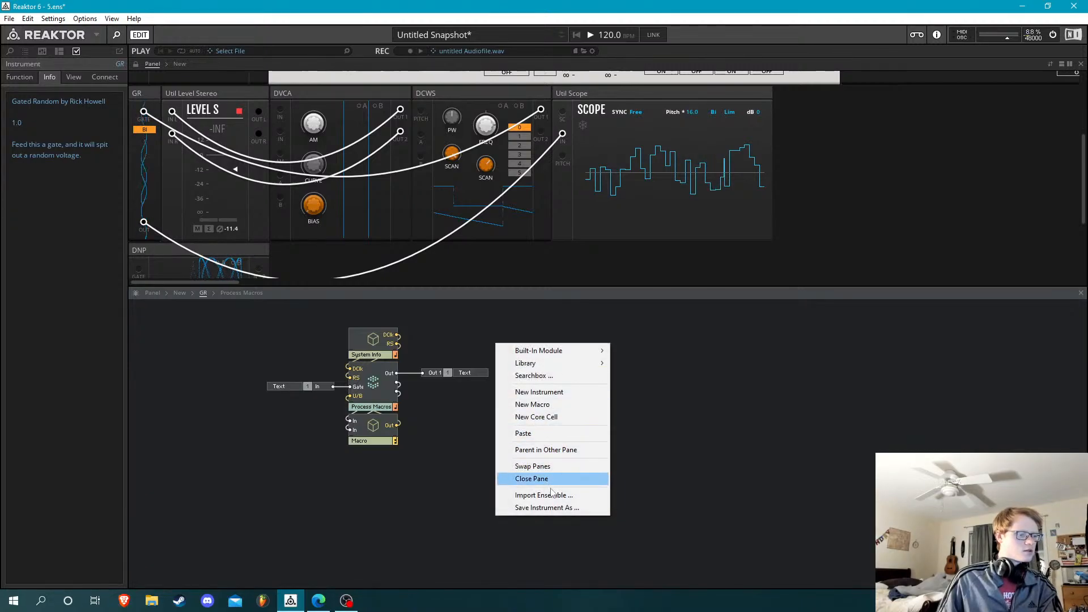
click(547, 507)
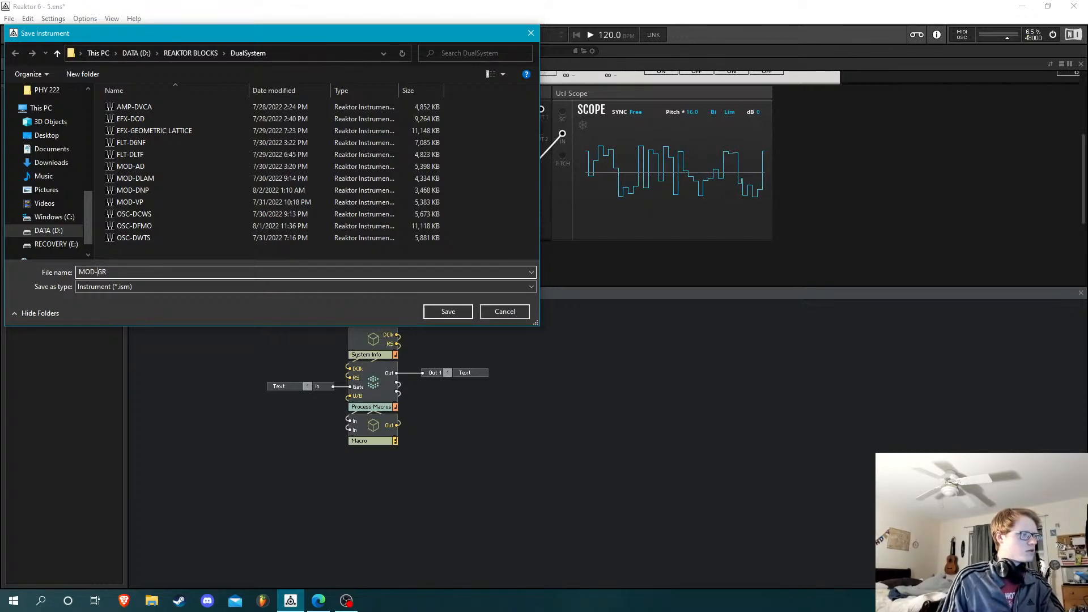
text(MOD-)
key(Return)
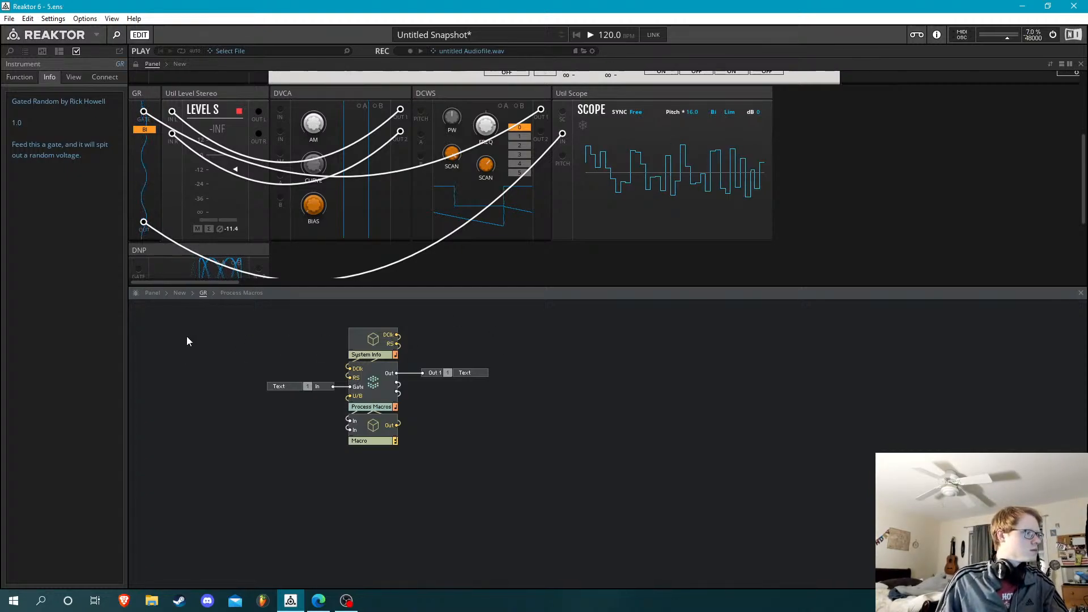
Go up to the outer New structure, show the file browser, and delete the unconnected New instrument
scroll(313, 253, up, 3)
double_click(270, 206)
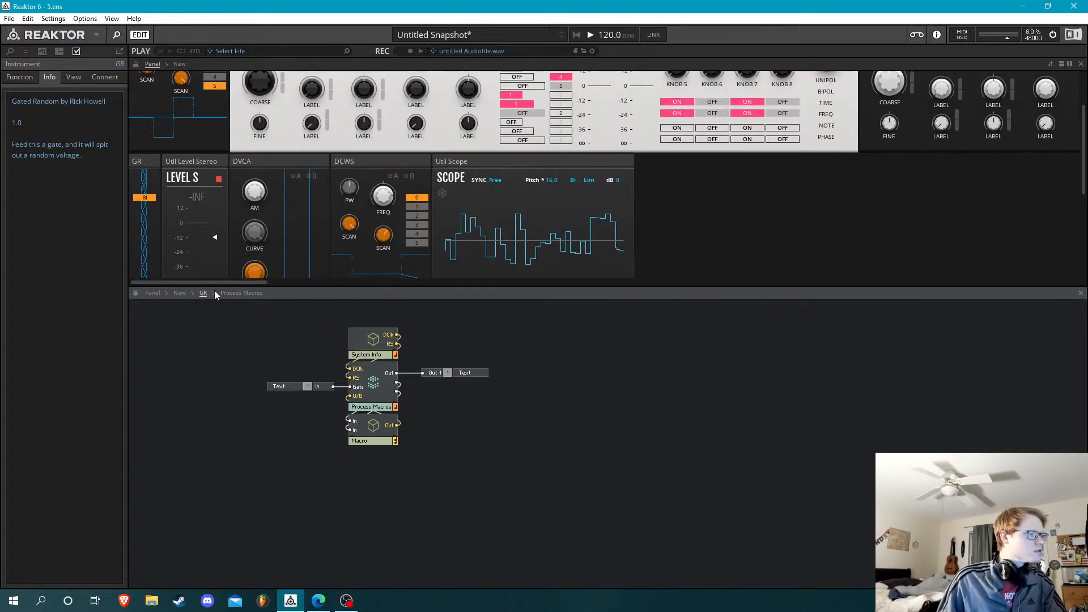
click(182, 293)
click(10, 51)
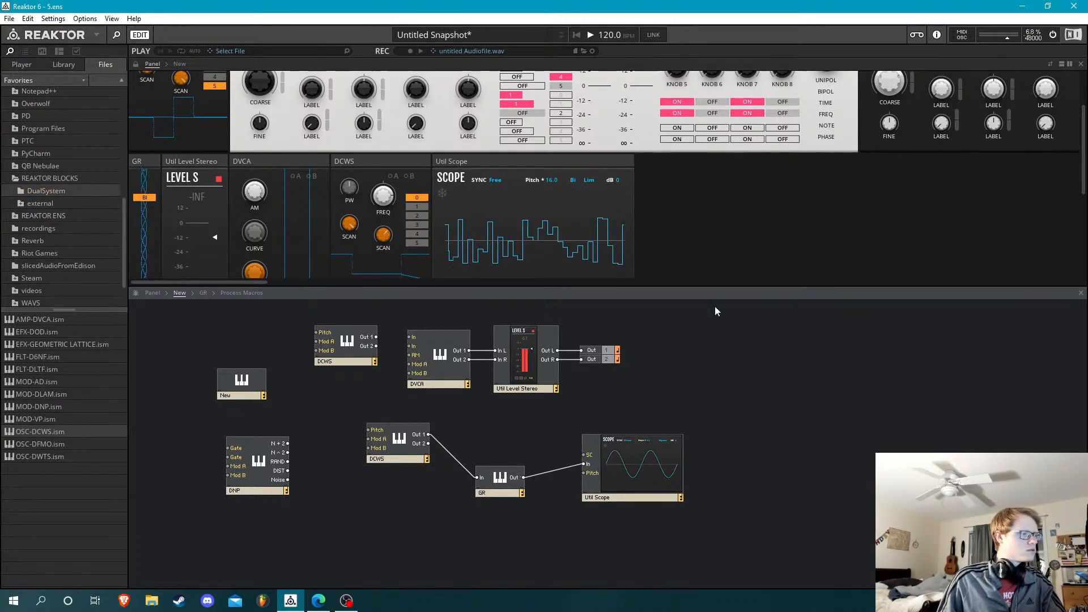
scroll(715, 233, down, 3)
scroll(715, 232, up, 5)
scroll(716, 238, up, 1)
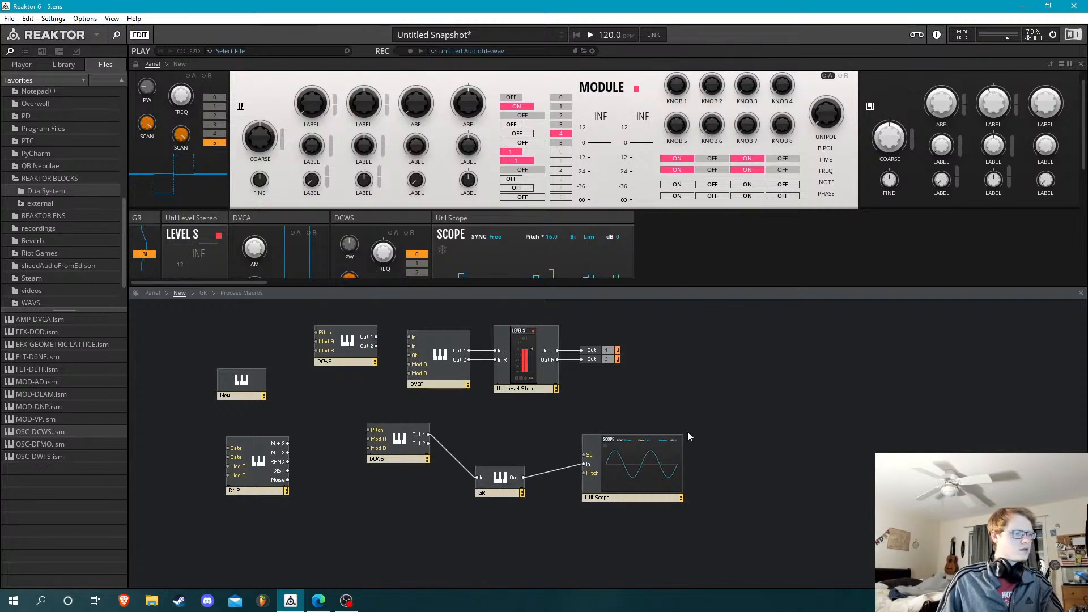
key(Delete)
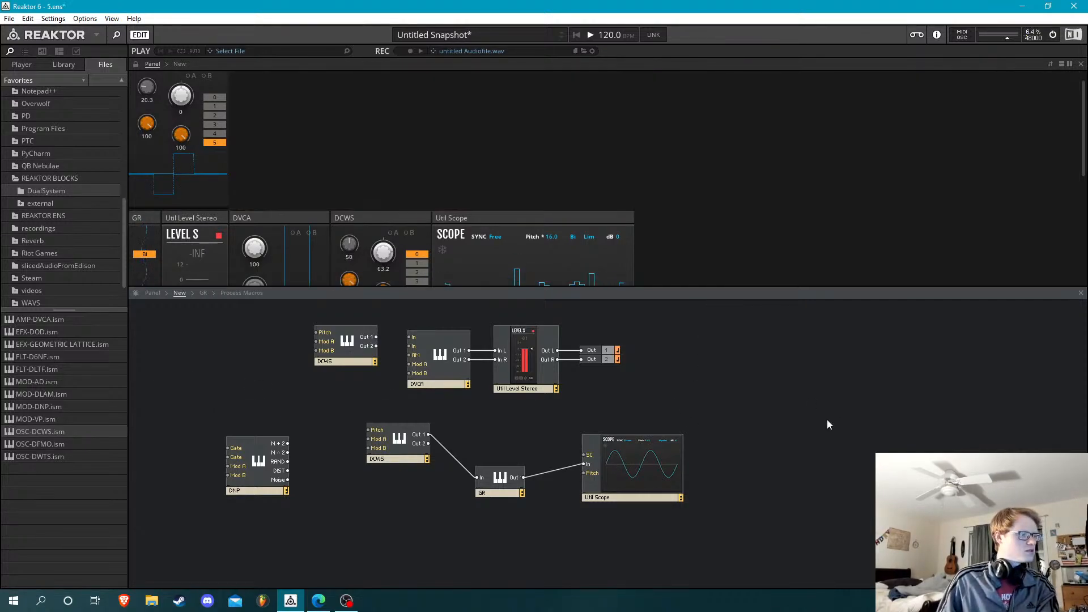
Delete the Util Scope from the structure and move the GR module beside the lower DCWS
click(629, 472)
key(Delete)
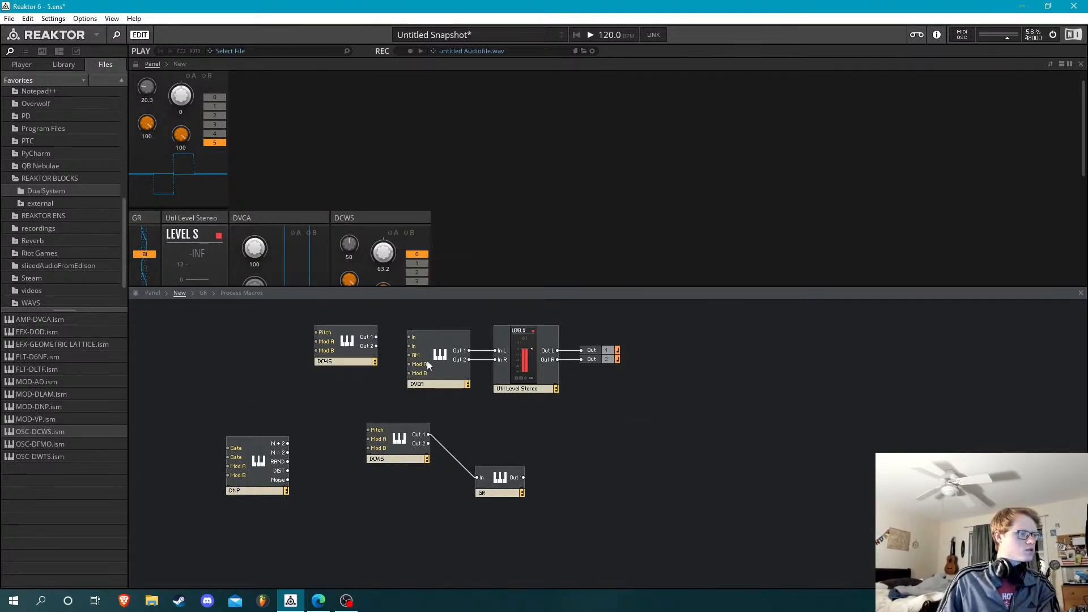
drag(513, 481, 480, 438)
Refresh the DualSystem folder and add three MOD-GR blocks and one MOD-VP block after the upper DCWS in the panel
click(49, 358)
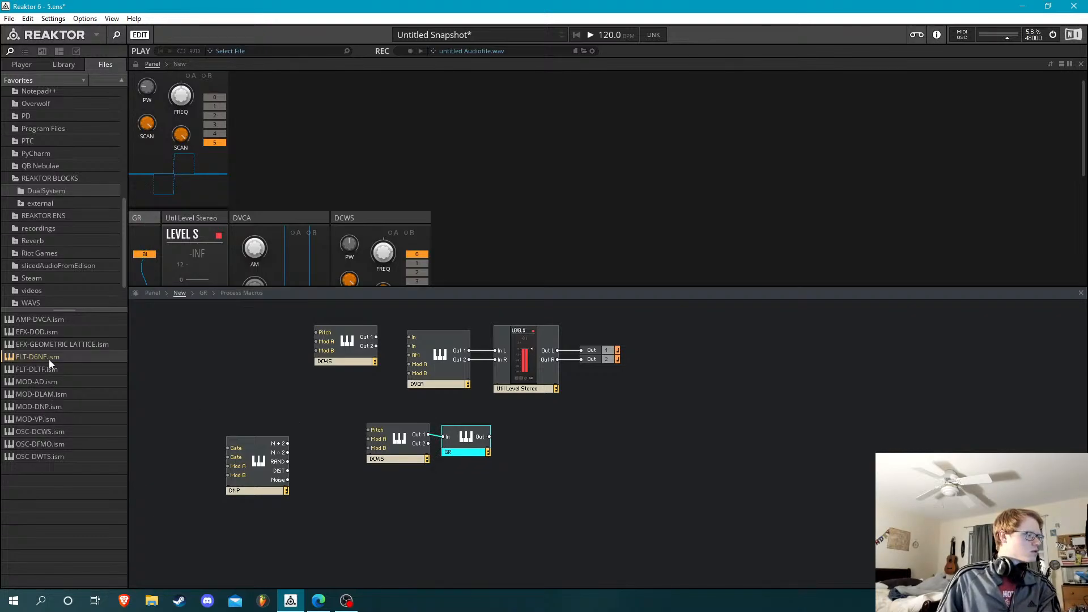
click(48, 191)
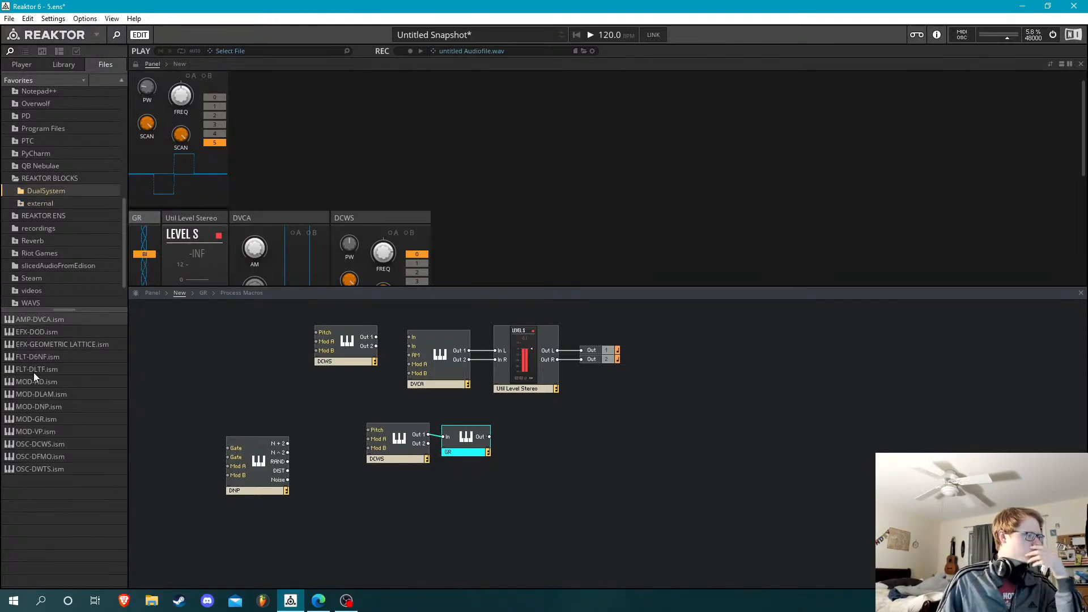
drag(53, 417, 233, 280)
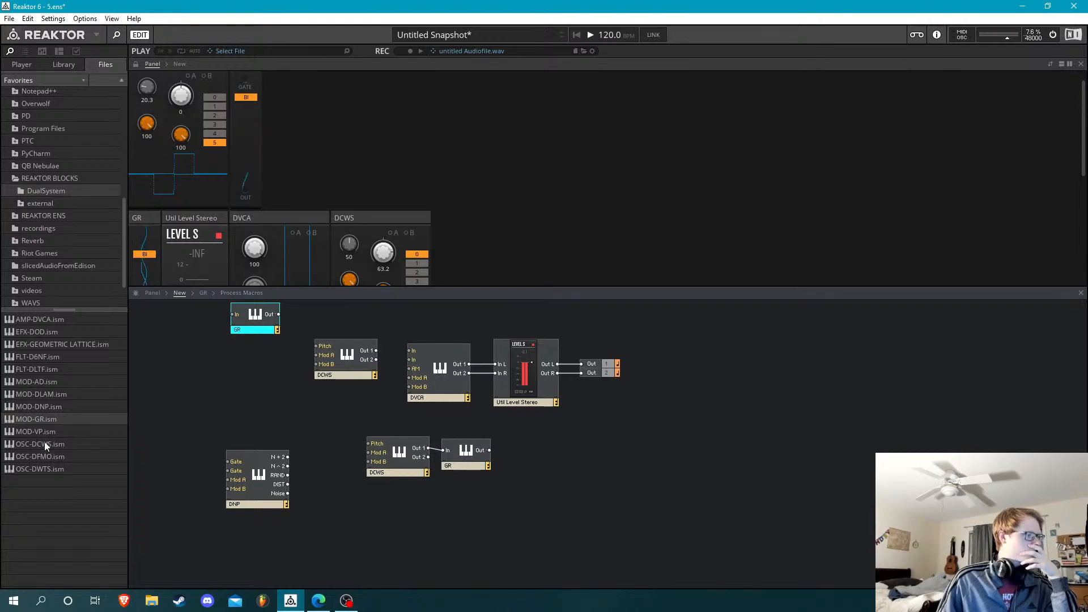
drag(43, 419, 276, 143)
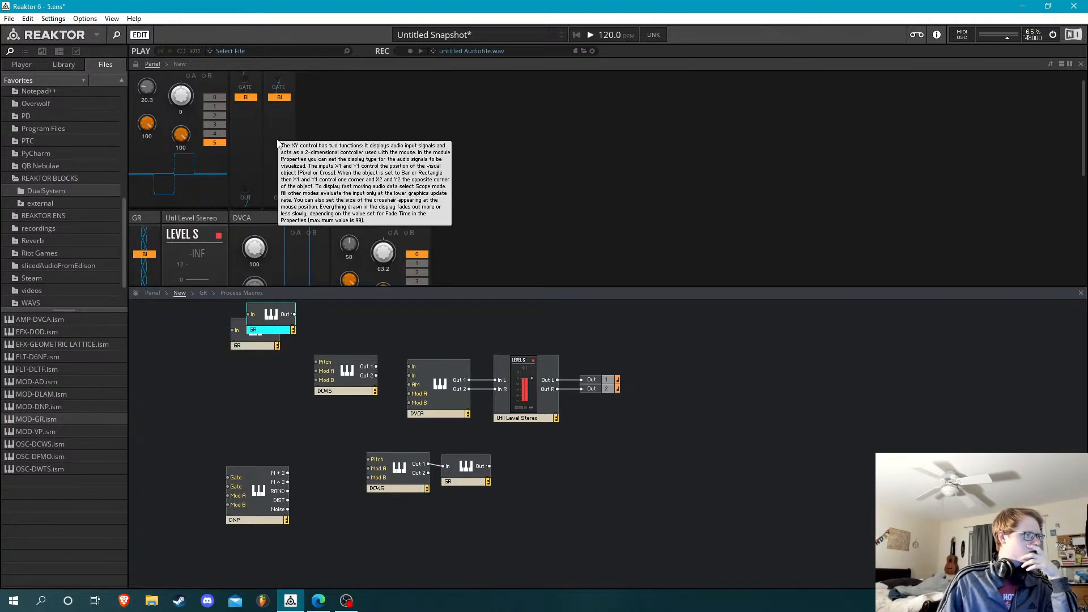
drag(38, 419, 397, 206)
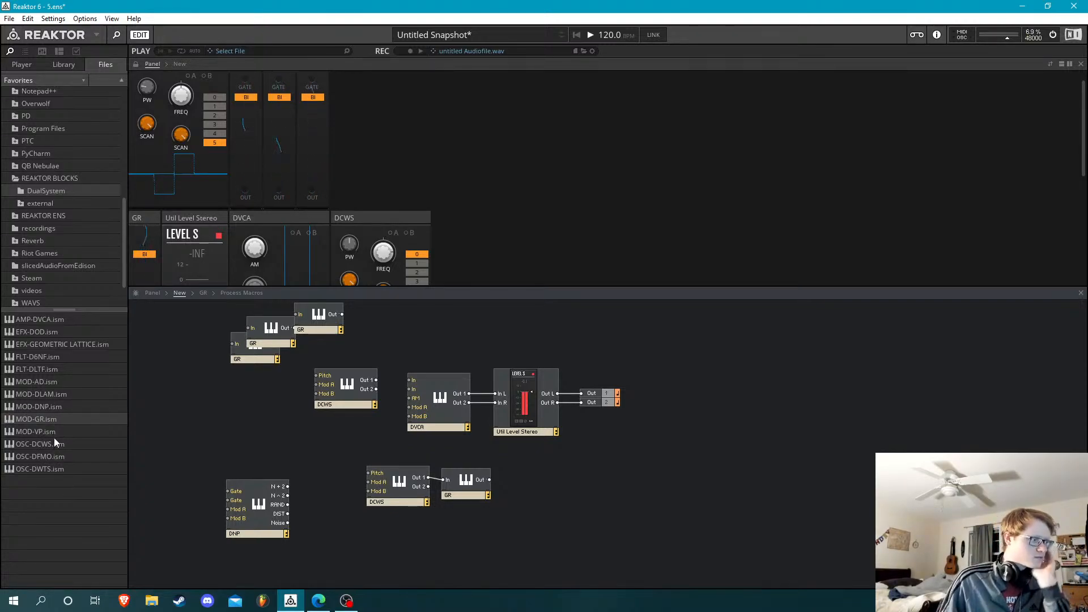
drag(52, 430, 379, 116)
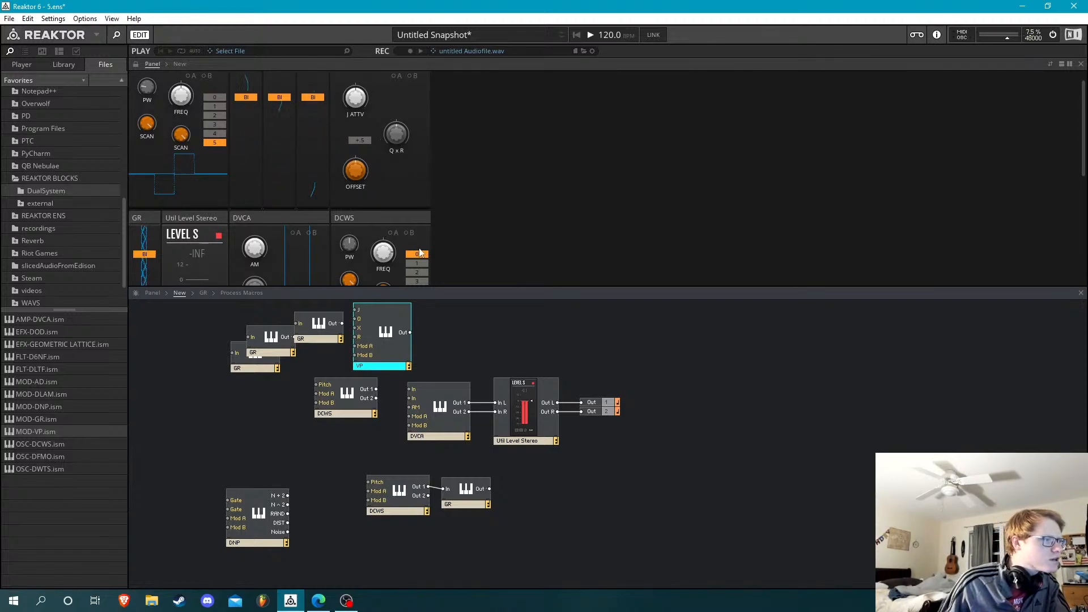
Patch the upper DCWS's Out 1 to the gate inputs of the three new GR blocks in the panel
key(Tab)
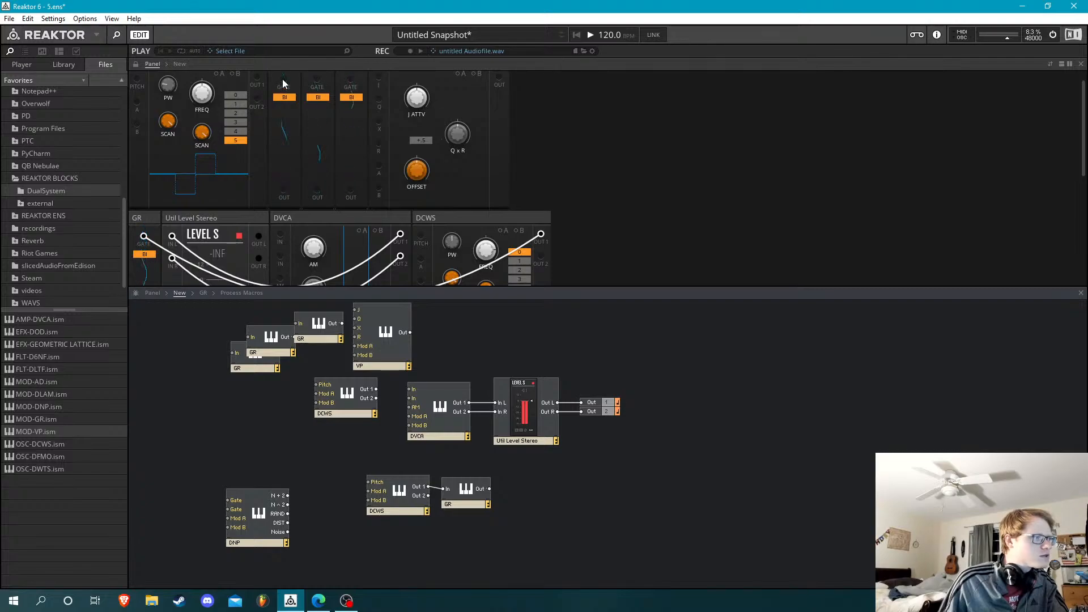
drag(259, 81, 258, 78)
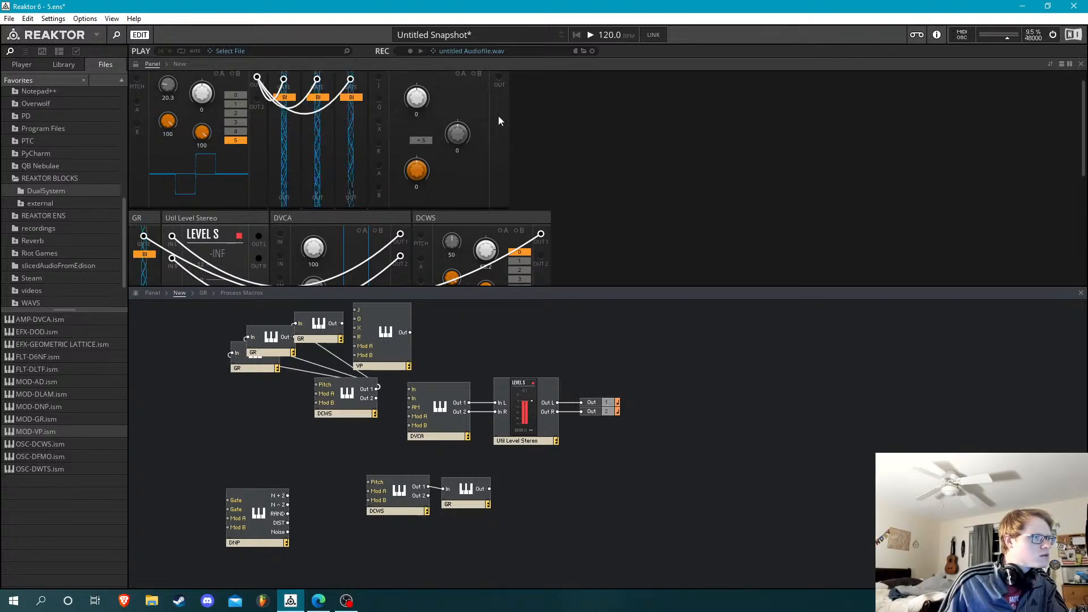
key(Tab)
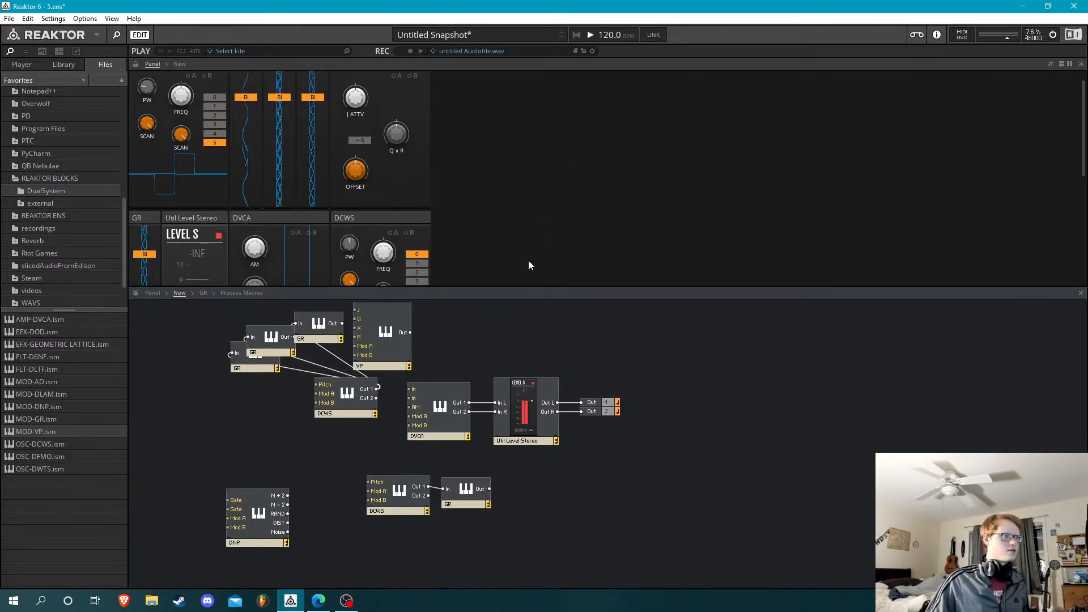
scroll(529, 261, up, 1)
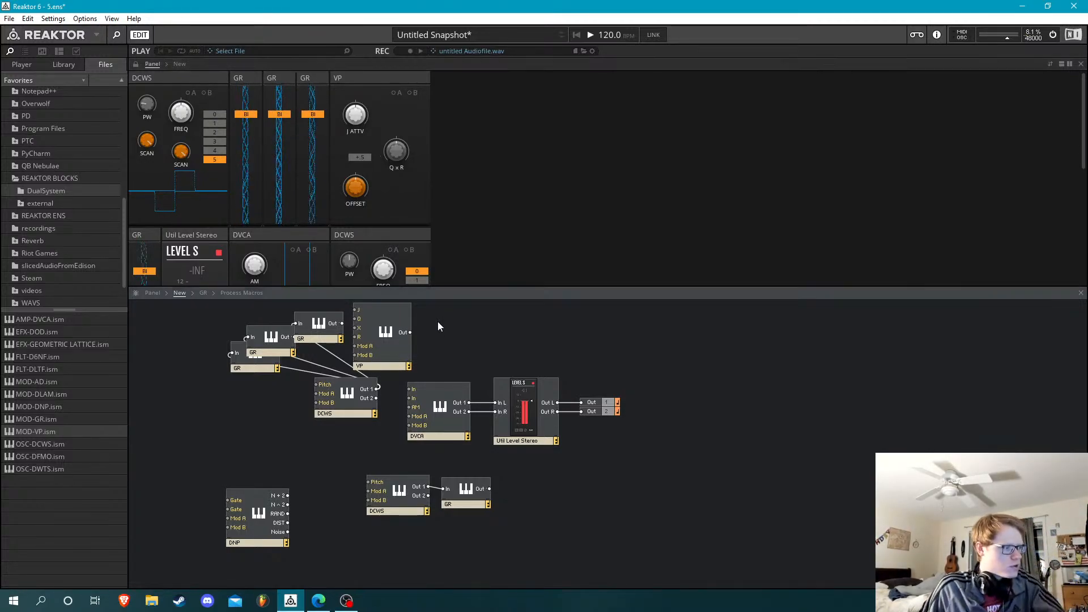
Delete every instrument from the structure except DVCA and Util Level Stereo
drag(443, 322, 352, 471)
key(Delete)
key(Delete)
drag(159, 432, 343, 576)
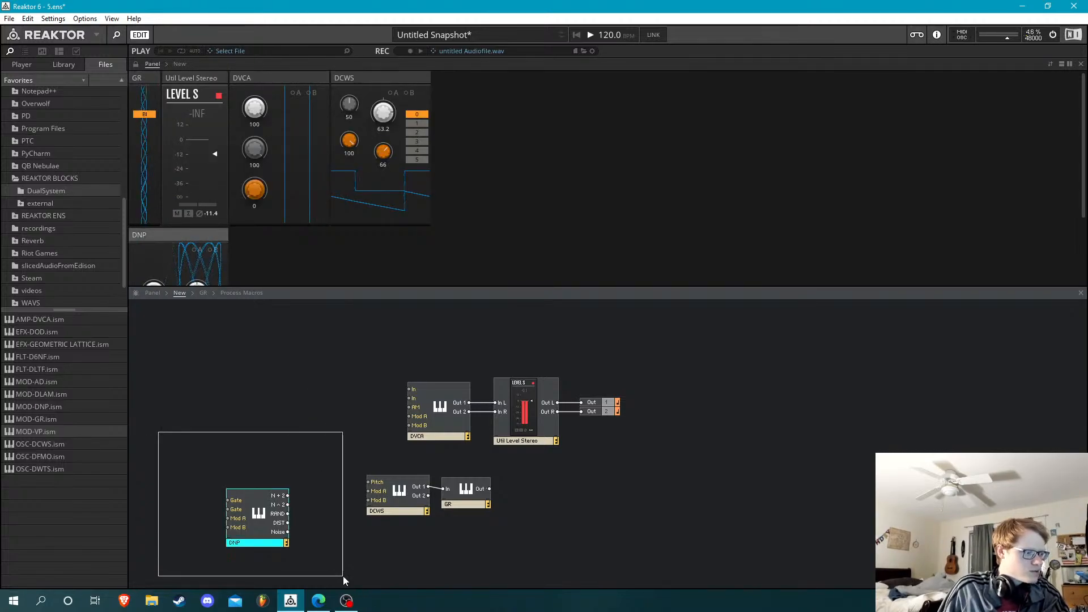
key(Delete)
drag(319, 460, 288, 442)
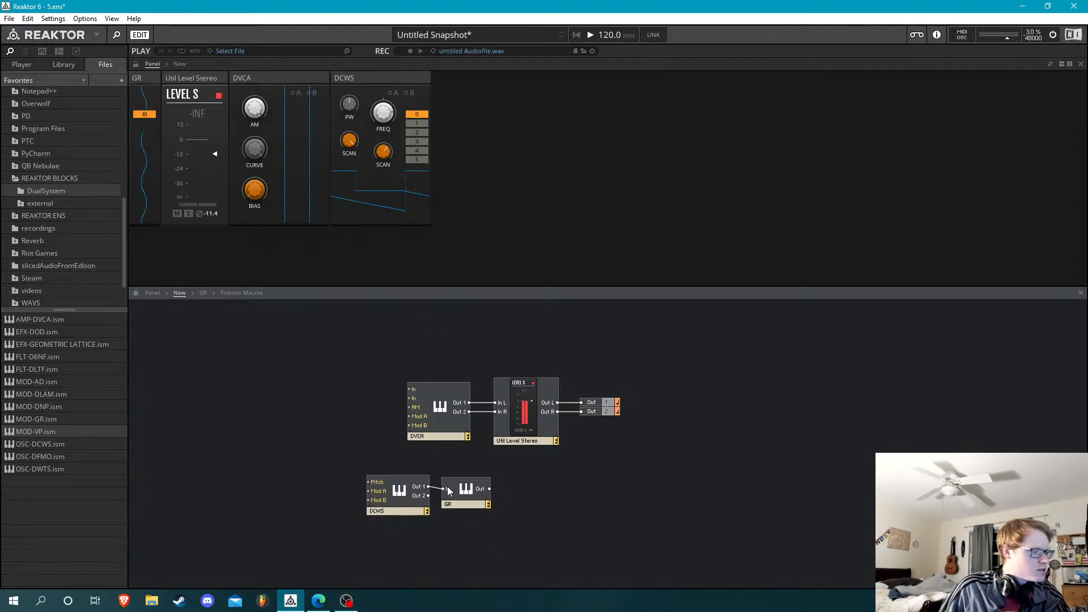
drag(448, 491, 443, 487)
drag(260, 429, 347, 475)
drag(346, 474, 497, 525)
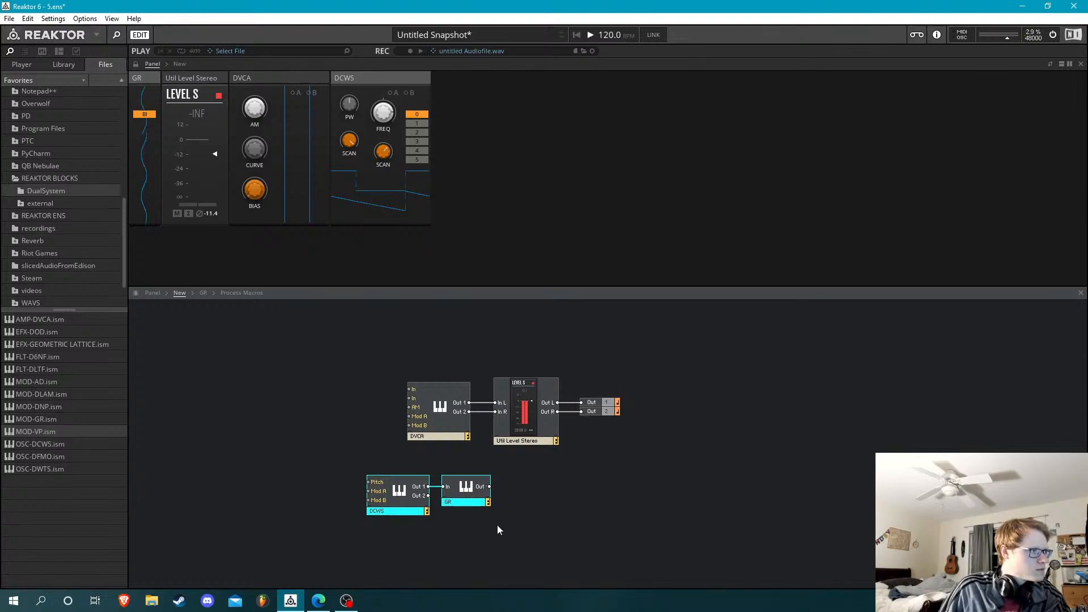
key(Delete)
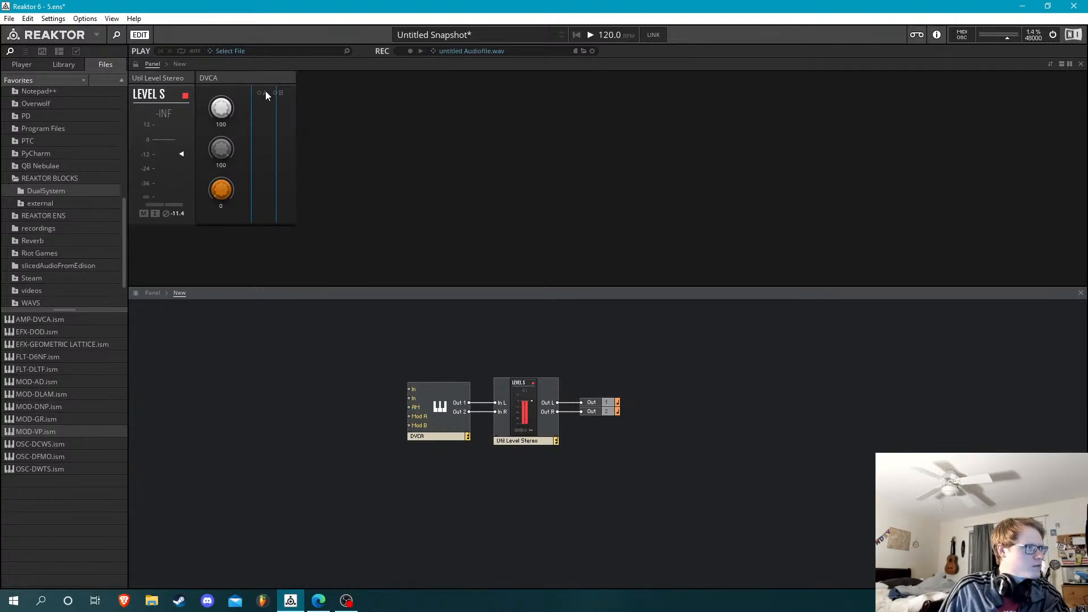
Place DVCA before Util Level Stereo in the panel and reset the Util Level Stereo fader to 0.0
drag(256, 81, 93, 70)
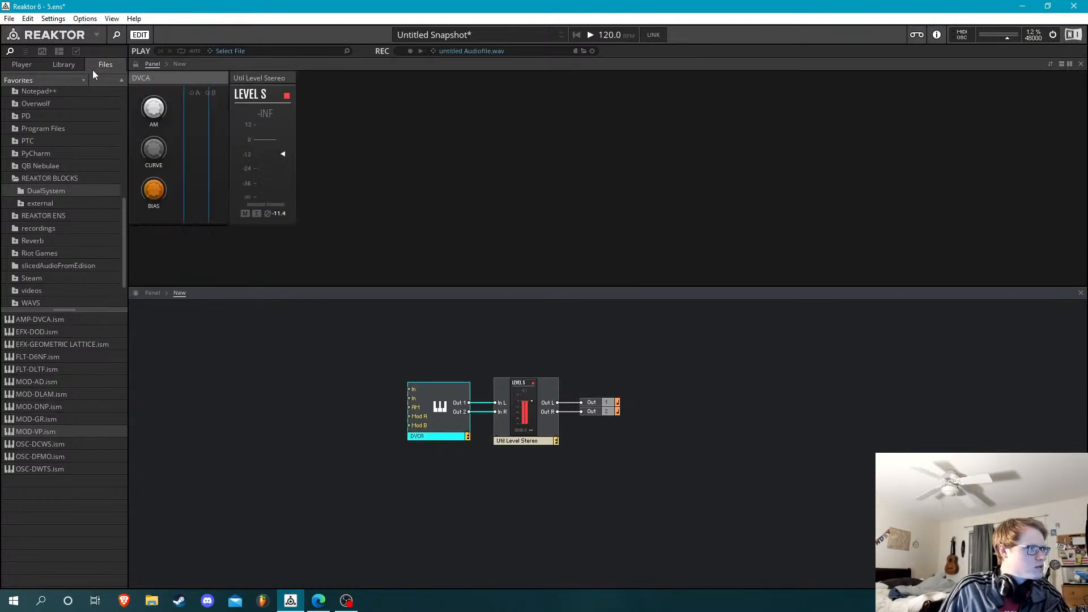
ctrl+click(288, 158)
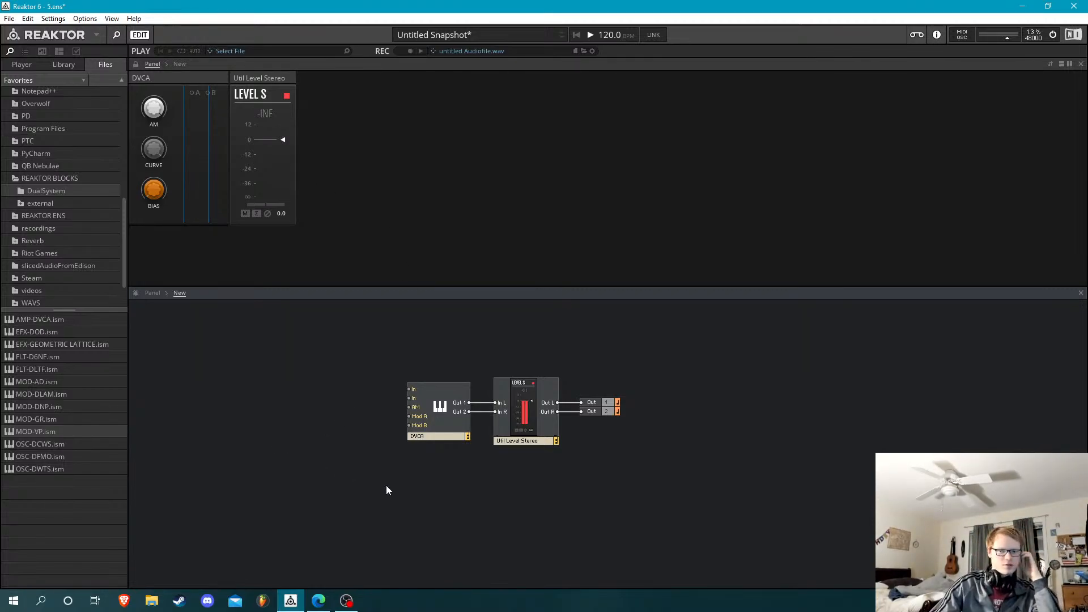
Shift DVCA, Util Level Stereo and the output terminals together to the right in the structure
drag(636, 370, 697, 426)
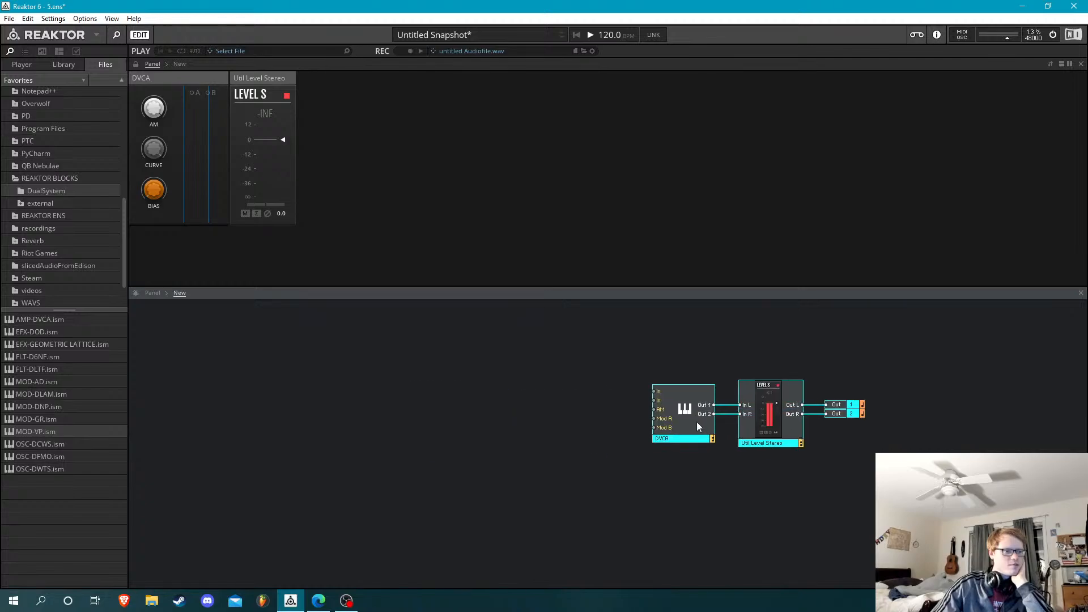
click(348, 436)
drag(85, 444, 248, 360)
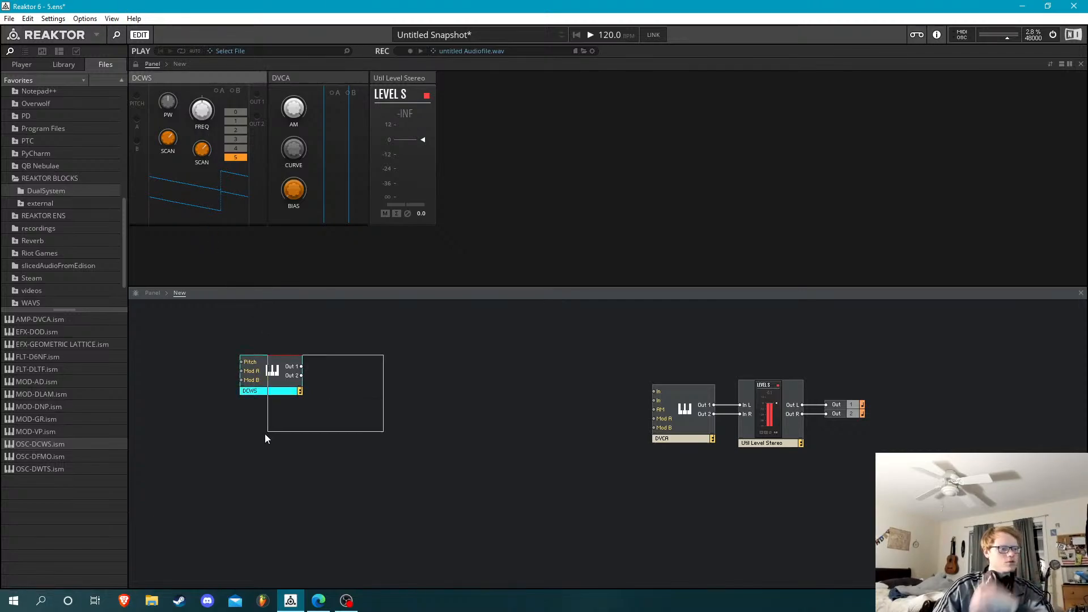
drag(265, 438, 264, 431)
key(Delete)
Add two OSC-DFMO blocks from the DualSystem folder and place them before DVCA in the panel
drag(79, 458, 206, 386)
click(325, 348)
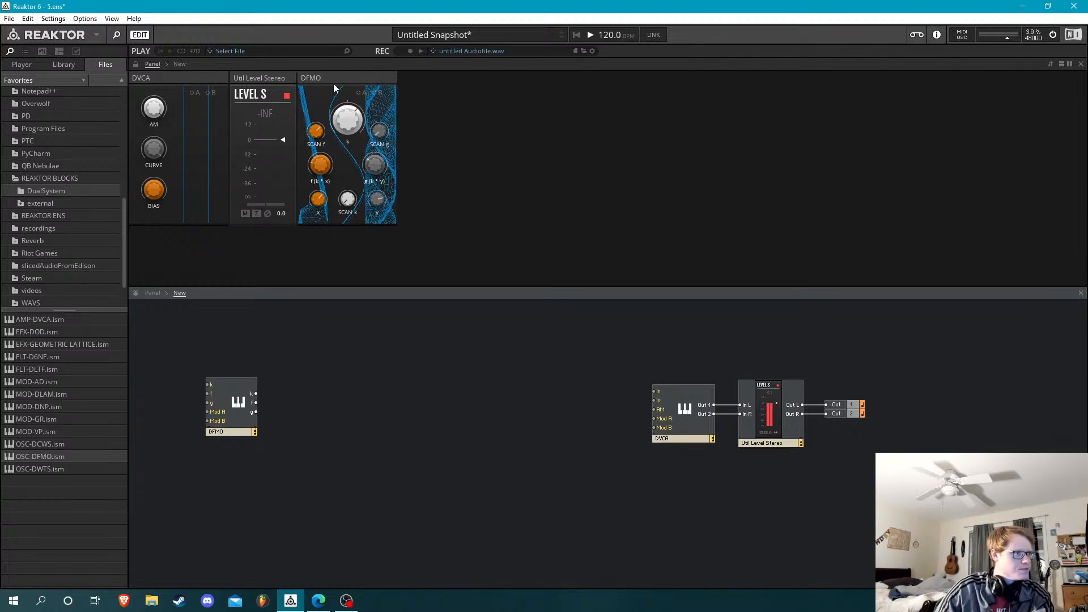
drag(335, 88, 112, 73)
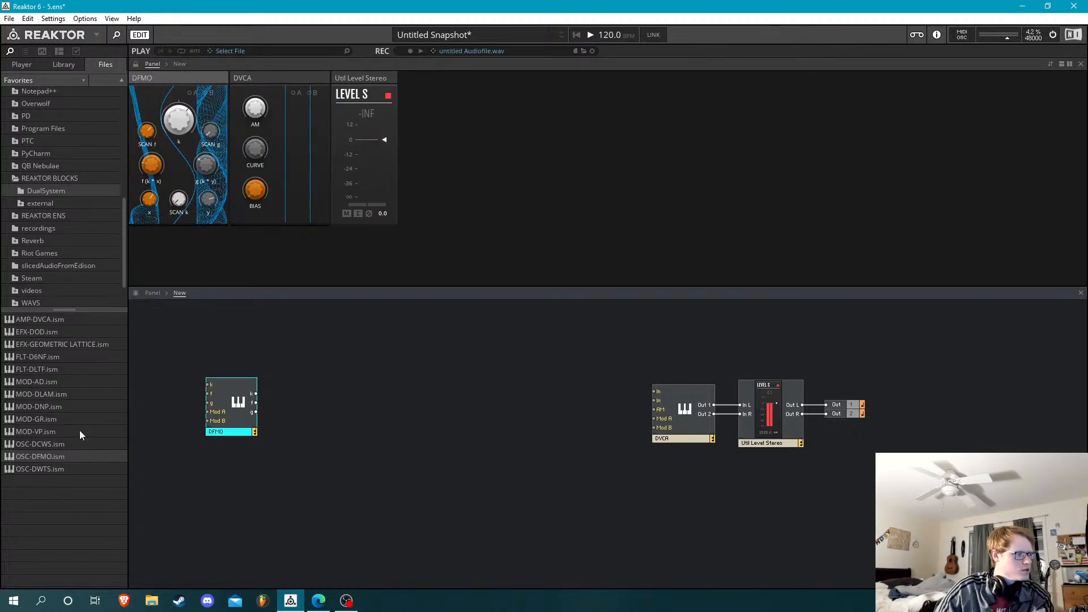
drag(59, 456, 319, 397)
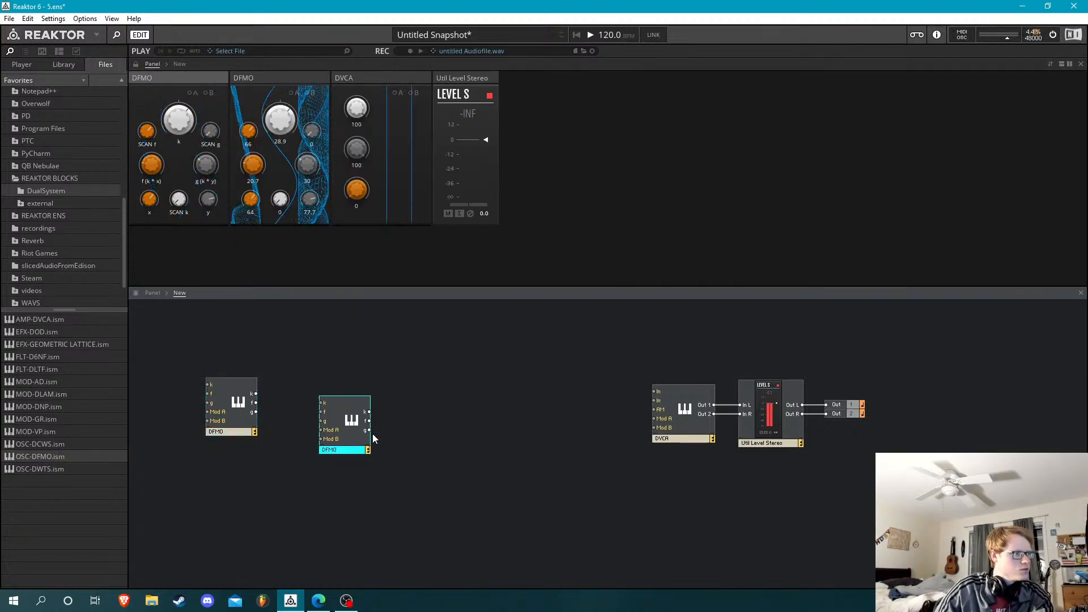
drag(345, 433, 315, 412)
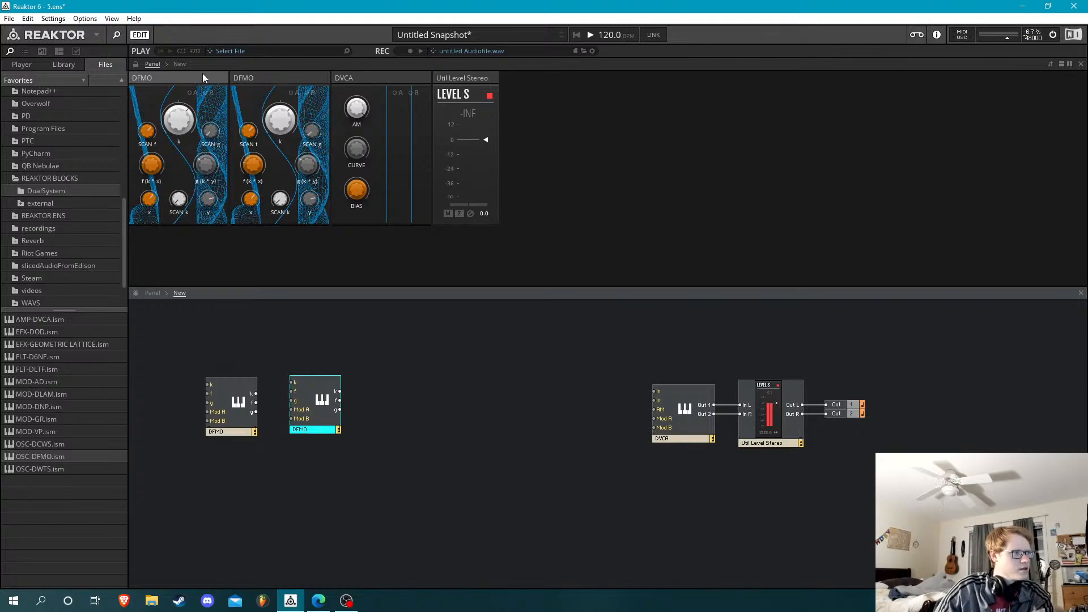
drag(204, 78, 353, 77)
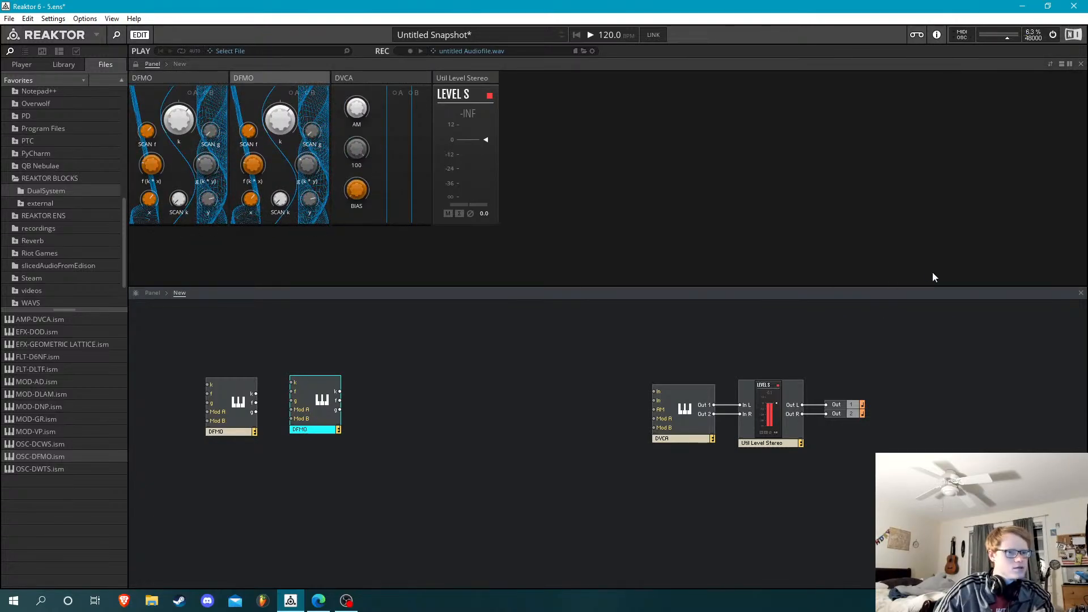
click(933, 355)
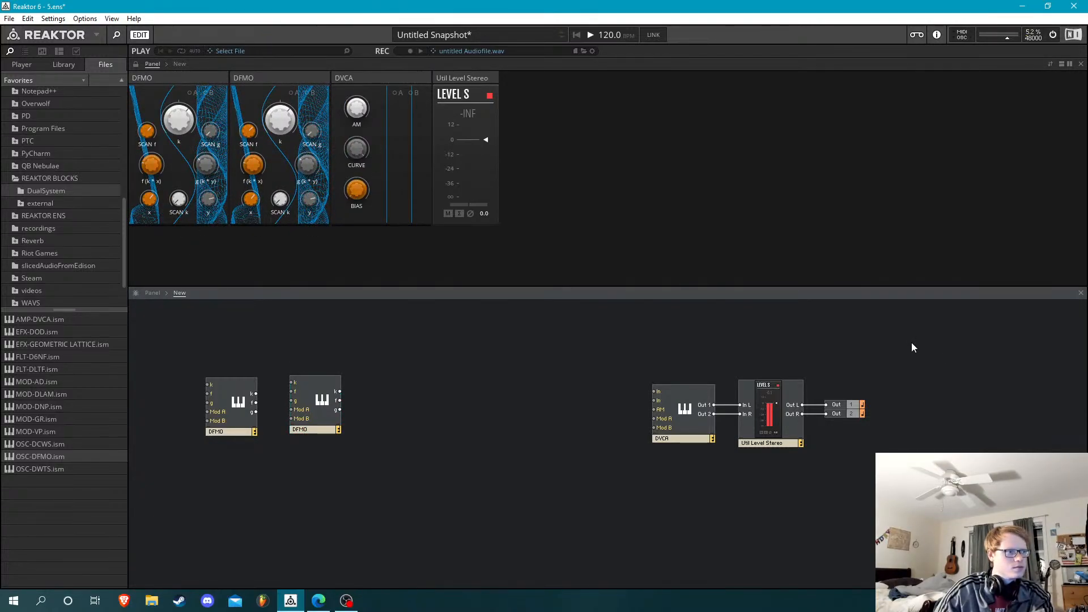
Close the structure view and, with the panel ports shown, add a MOD-DLAM block between the second DFMO and DVCA
click(1081, 294)
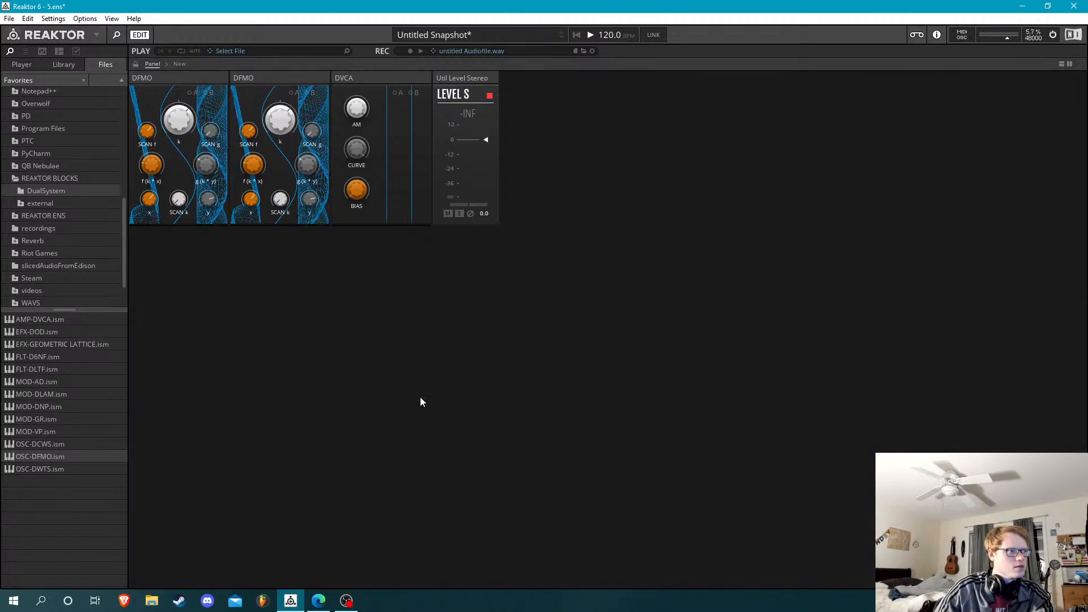
double_click(489, 278)
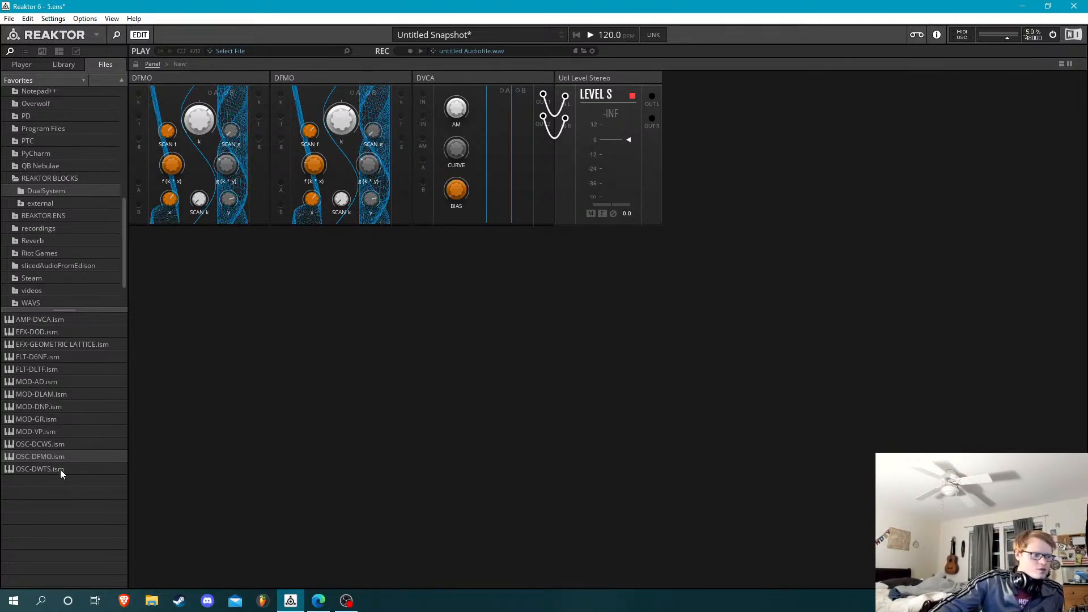
drag(56, 394, 397, 158)
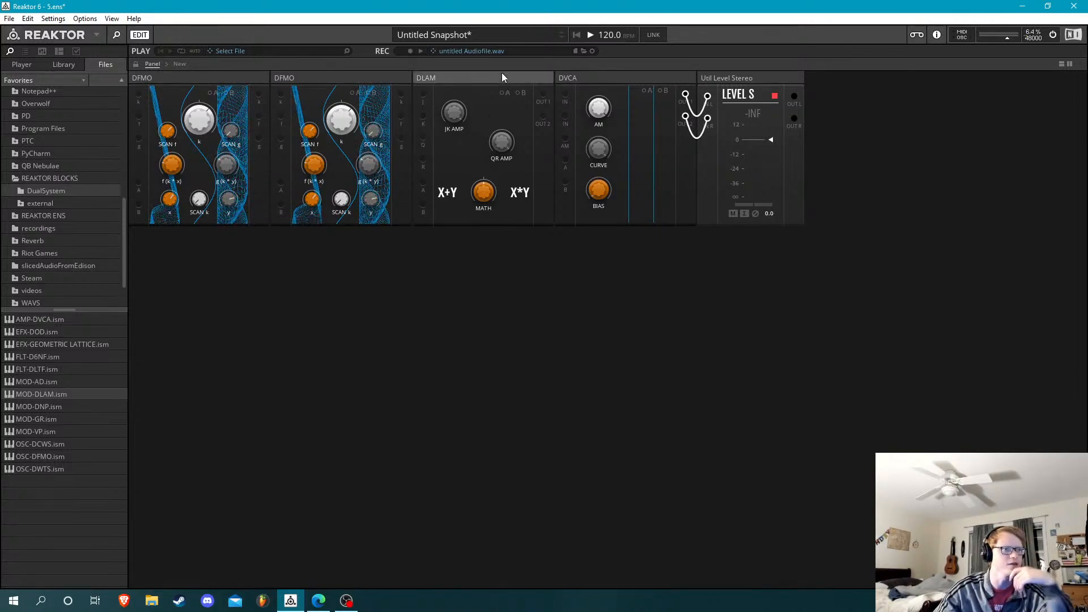
mouse_move(501, 73)
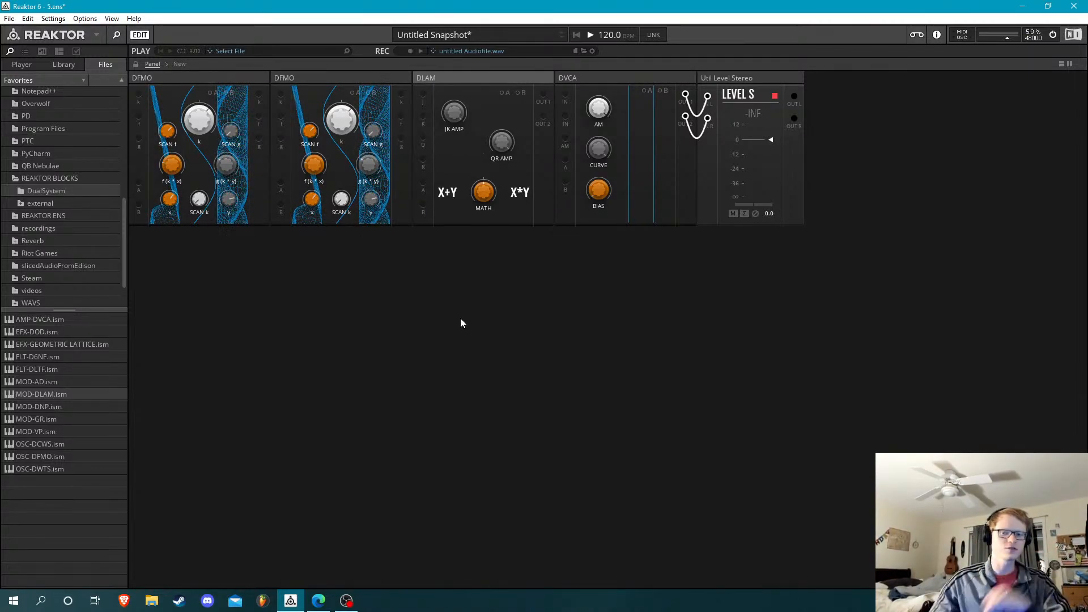
Patch the f and g outputs of both DFMOs into DLAM's four signal inputs and adjust DLAM's MATH knob
drag(484, 195, 494, 164)
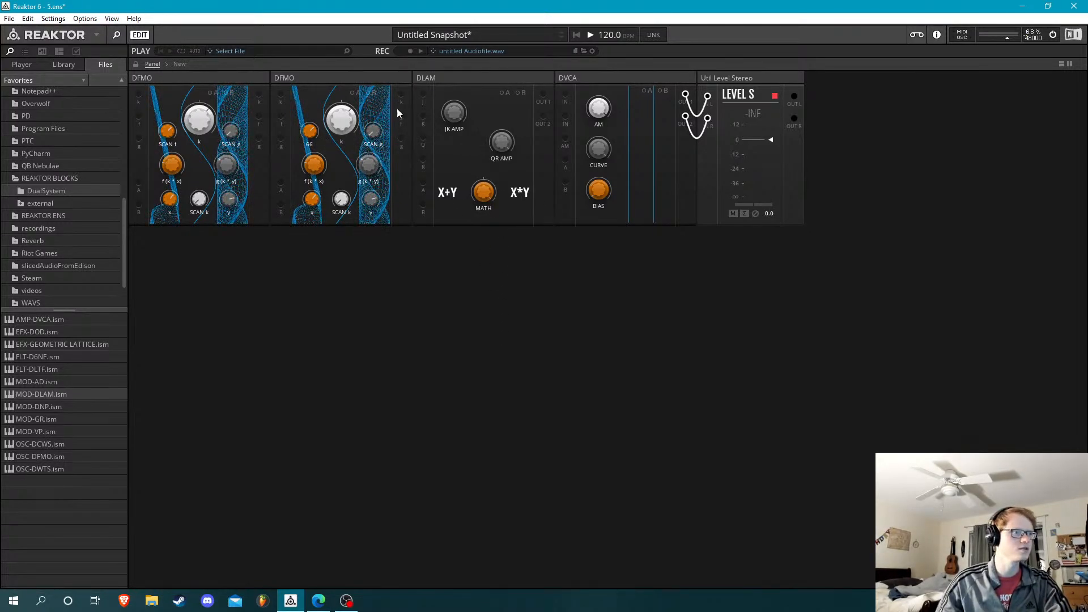
drag(400, 116, 382, 259)
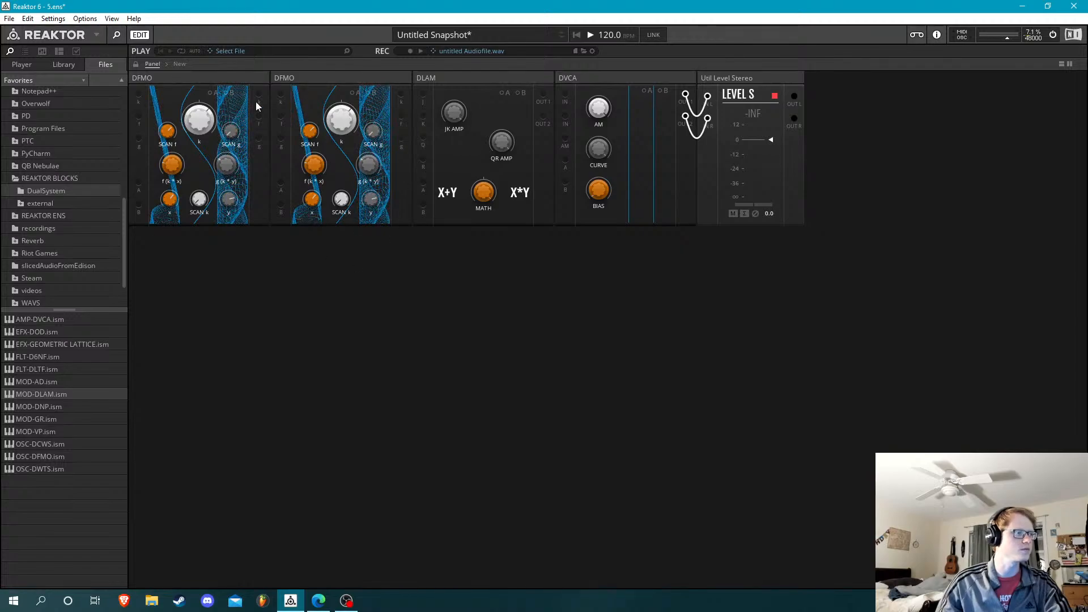
drag(257, 117, 400, 117)
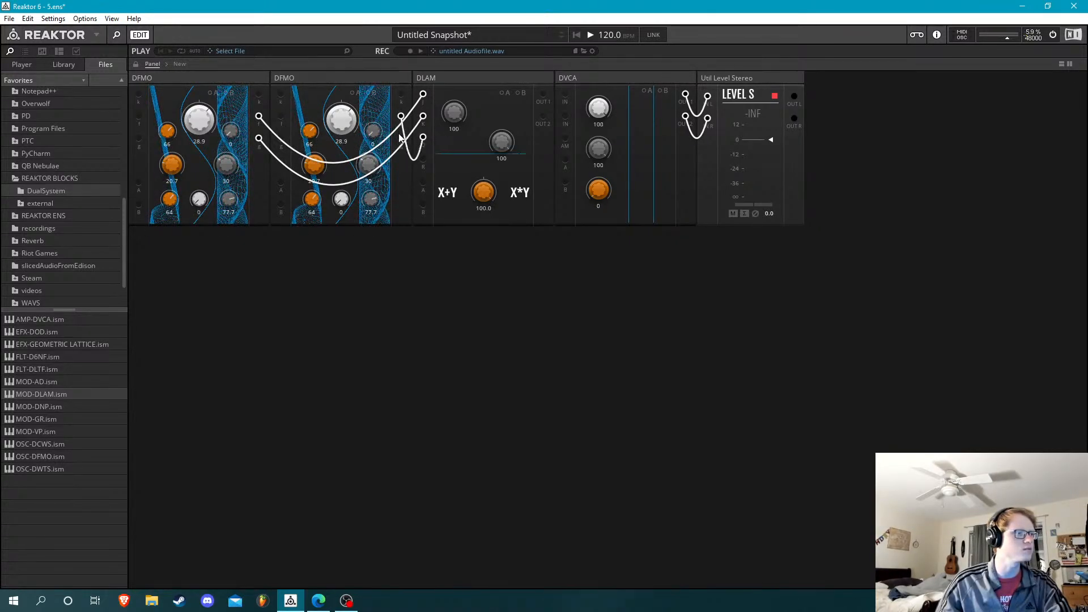
drag(416, 153, 424, 159)
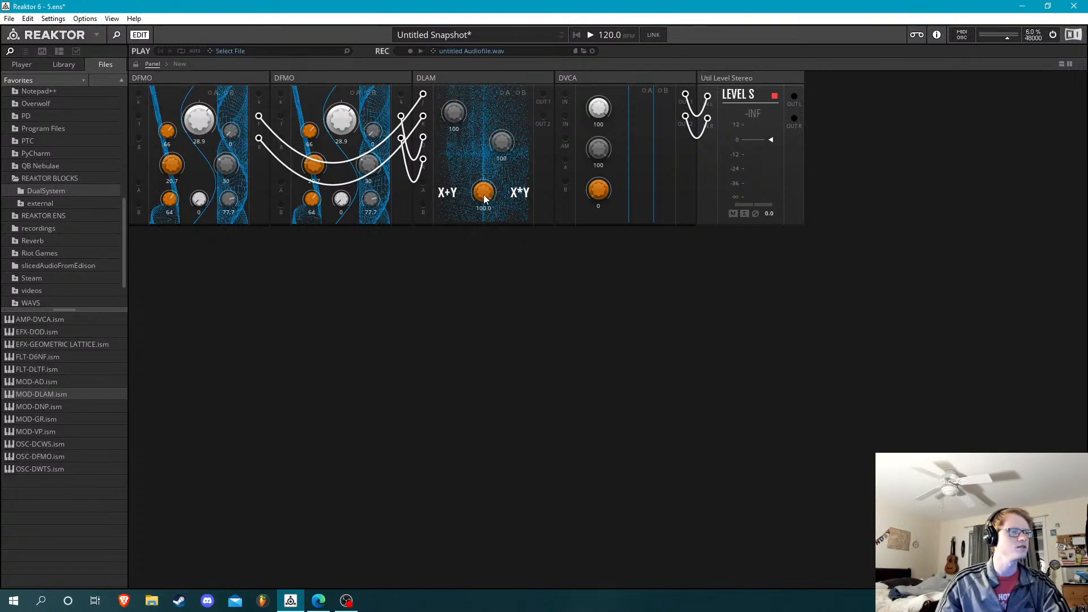
drag(484, 195, 513, 432)
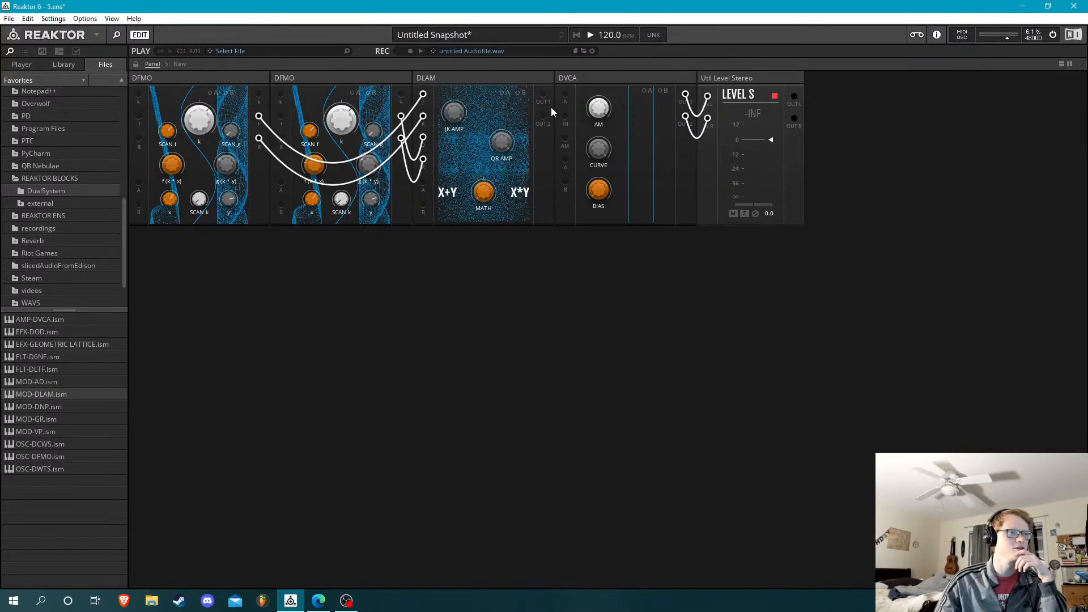
Connect DLAM's Out 1 and Out 2 to DVCA's two signal inputs and adjust DVCA's BIAS
drag(542, 93, 543, 115)
drag(597, 195, 597, 148)
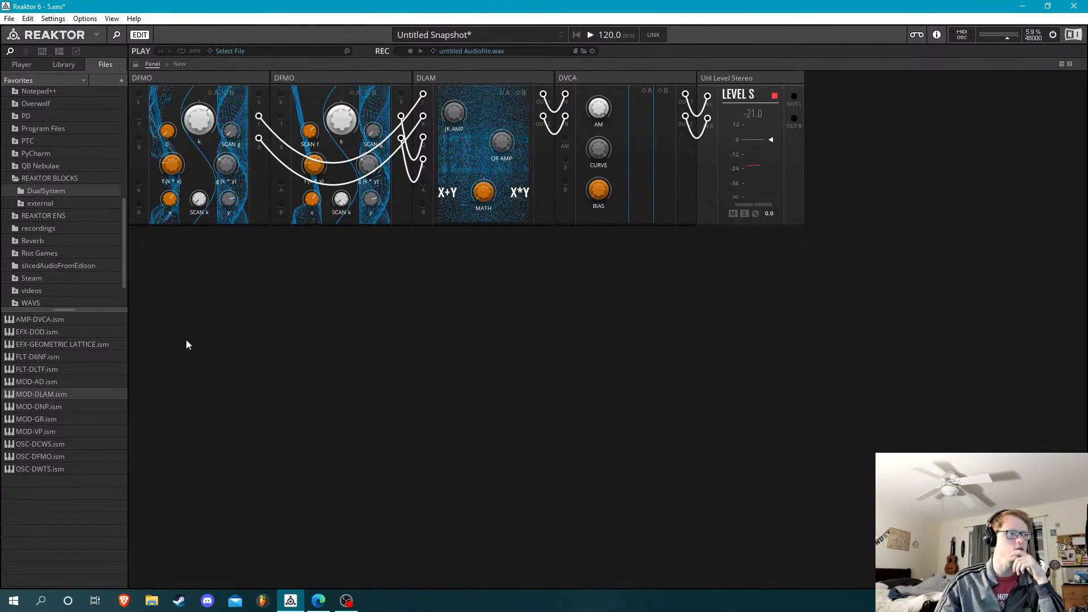
Lower the second DFMO's SCAN f, adjust DLAM's MATH, and turn DVCA's BIAS down to 0
drag(312, 134, 314, 261)
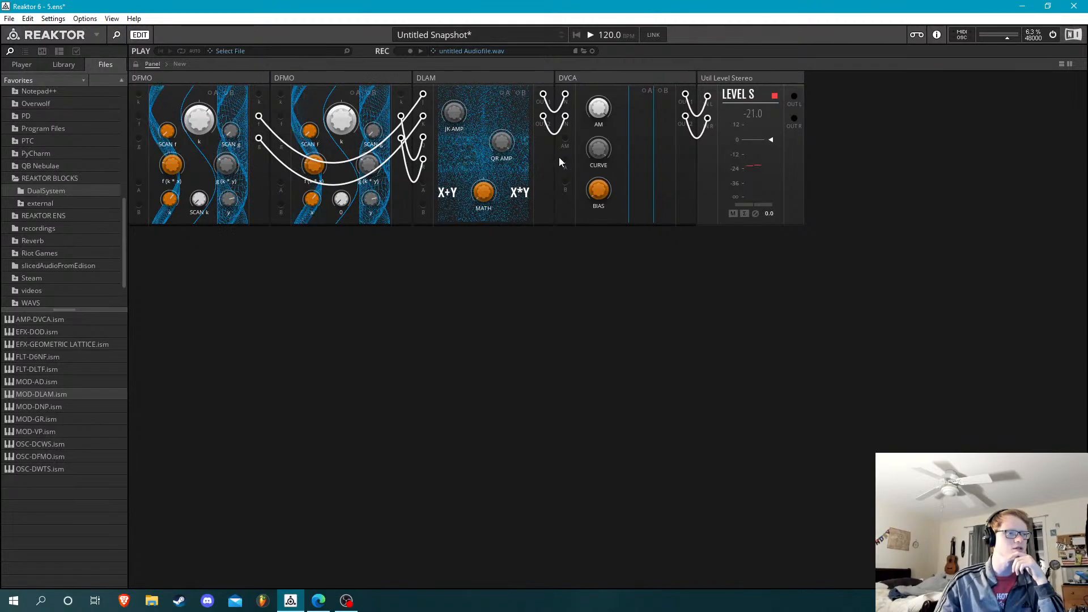
drag(485, 196, 481, 153)
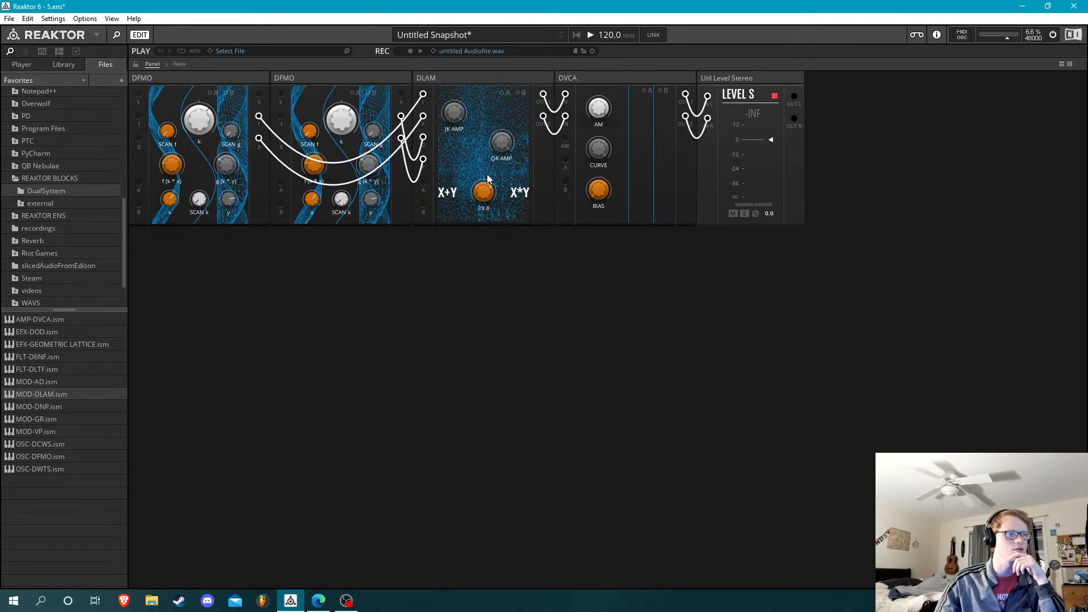
drag(587, 195, 620, 424)
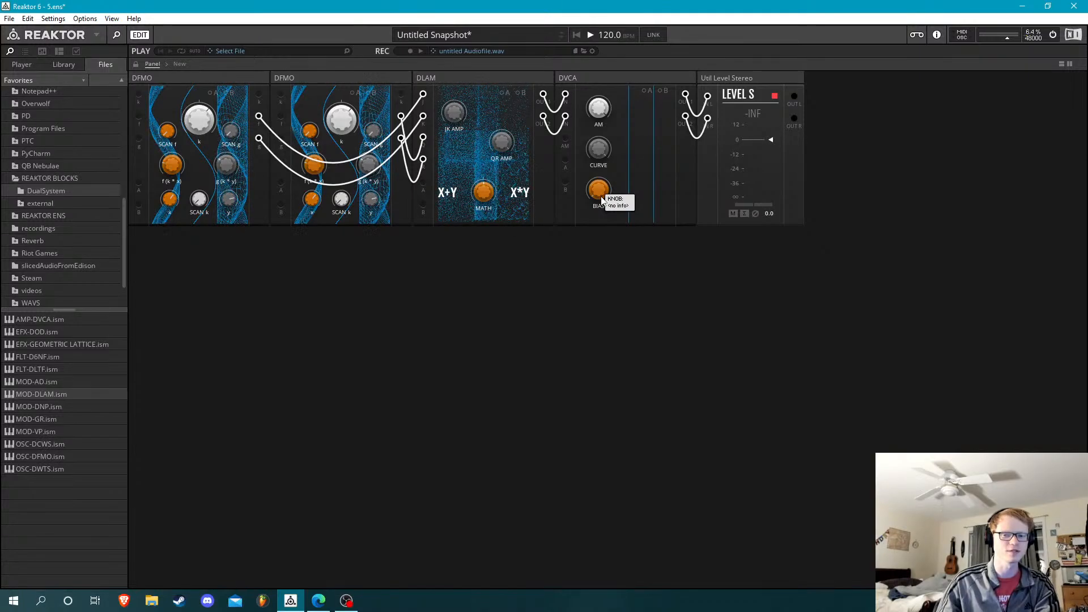
Raise DVCA's BIAS to 44.1 and adjust the second DFMO's g(k * y) and k knobs, bringing k to 46.0
mouse_move(603, 189)
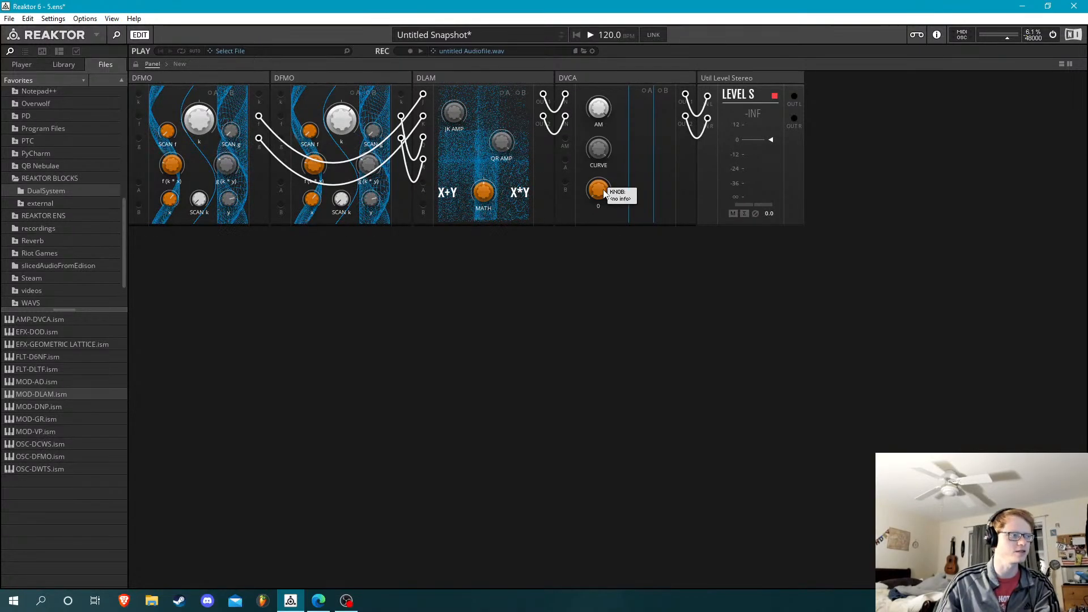
drag(603, 189, 594, 125)
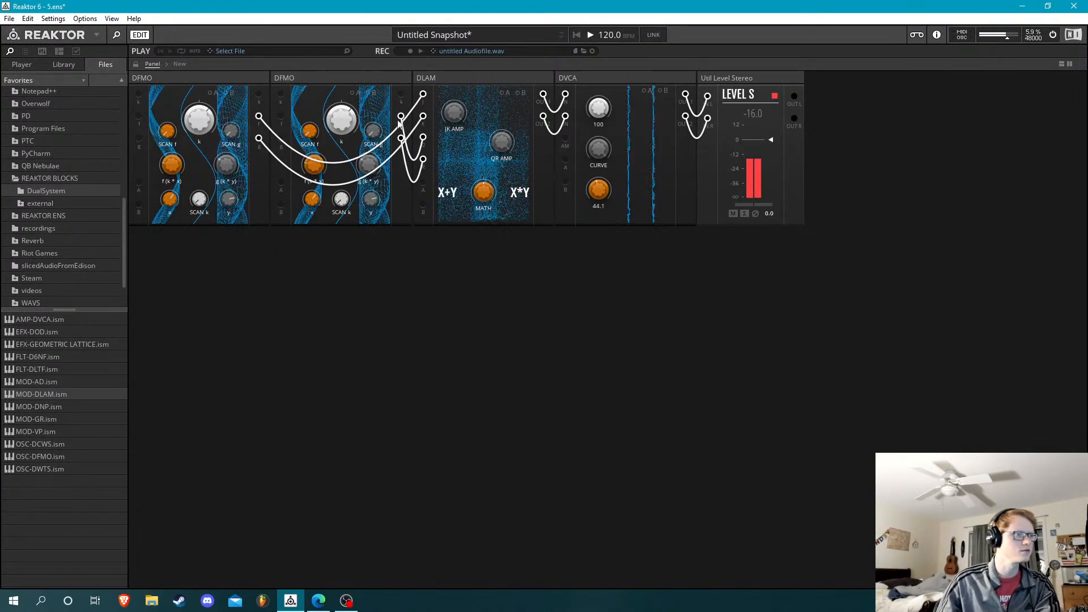
mouse_move(372, 164)
mouse_down()
mouse_move(371, 134)
mouse_move(371, 161)
mouse_up()
drag(344, 119, 346, 61)
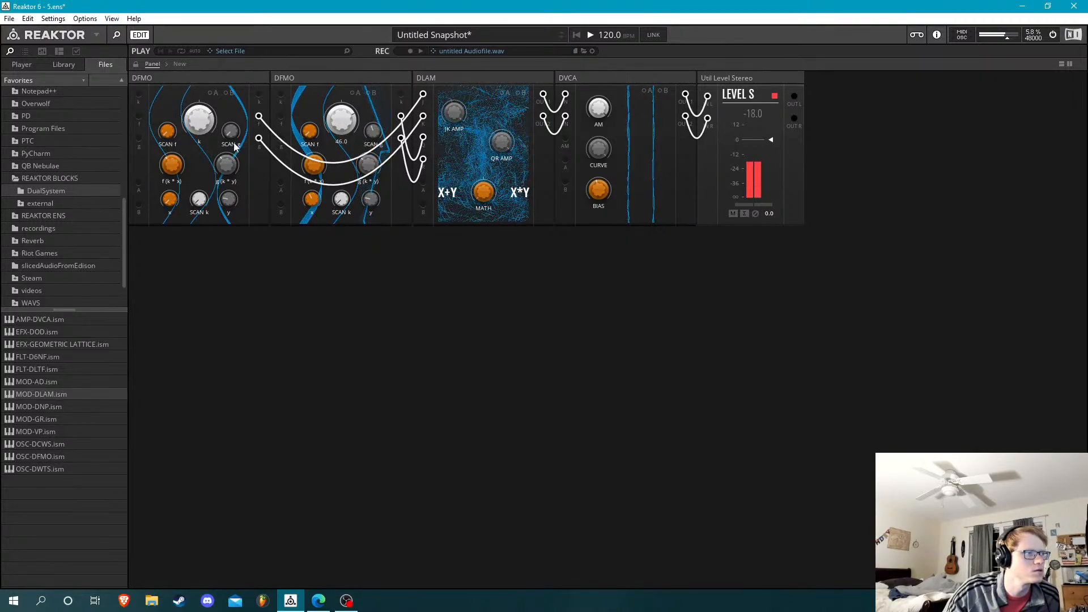
Sweep the first DFMO's SCAN f up to 100 and back down, and adjust its k and the second DFMO's SCAN g
drag(169, 131, 175, 32)
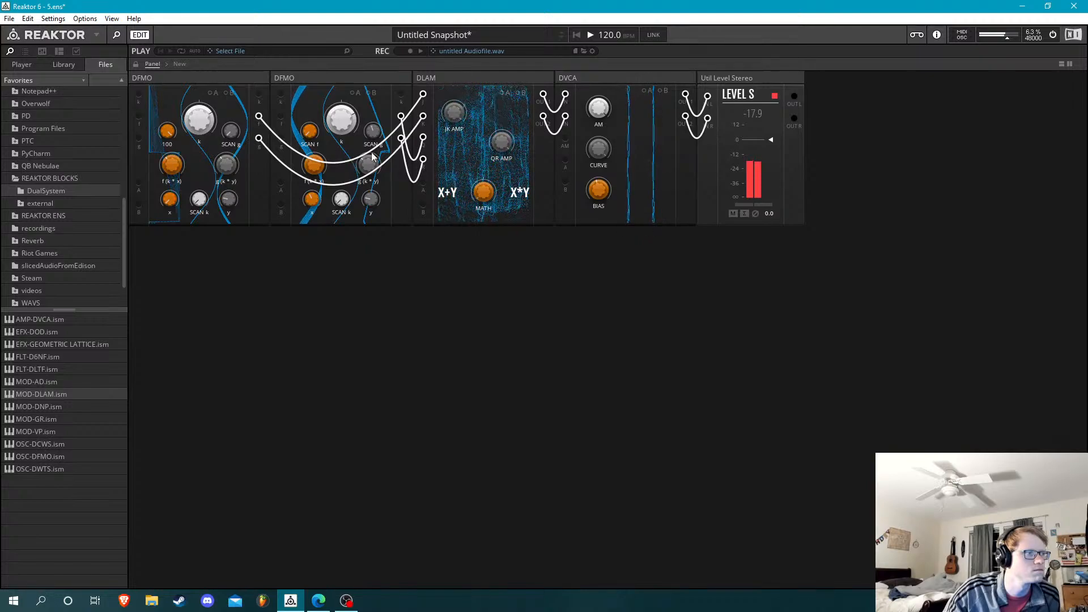
drag(372, 134, 373, 33)
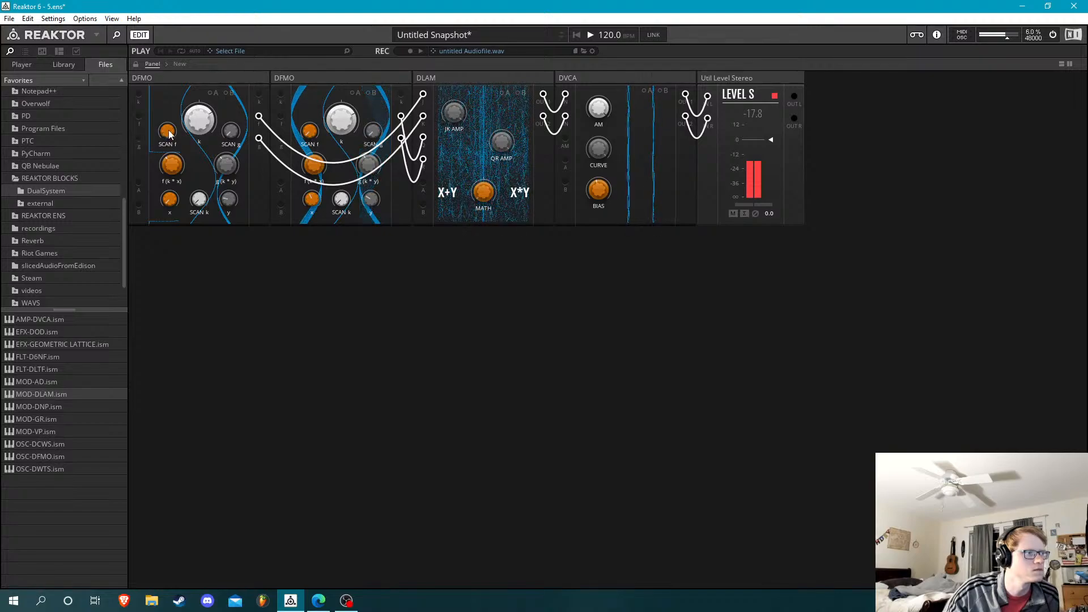
drag(167, 131, 214, 422)
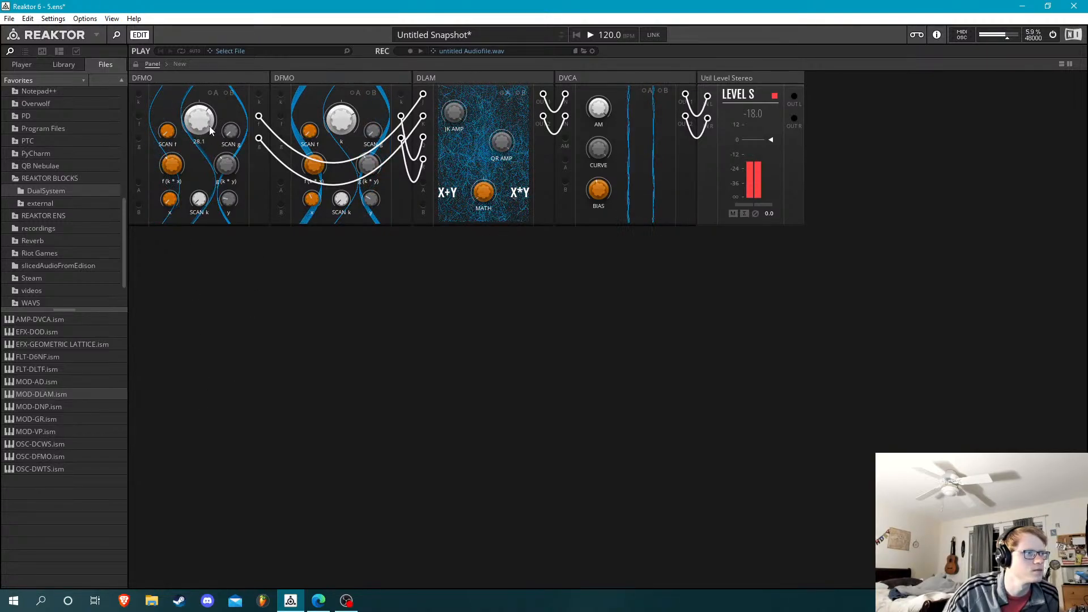
drag(209, 125, 211, 159)
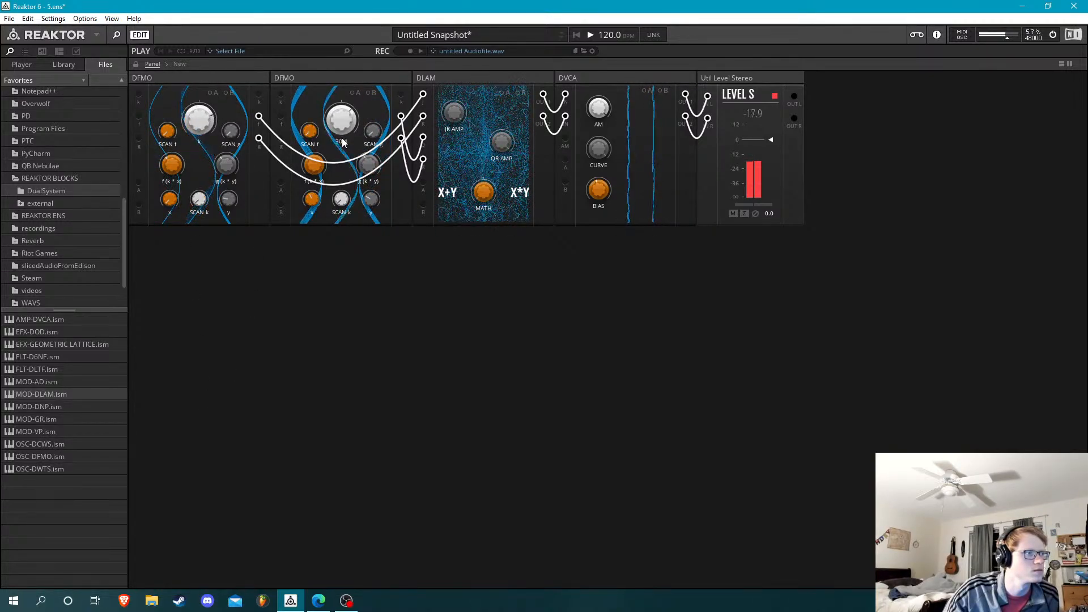
Adjust the second DFMO's k and SCAN k, and set the first DFMO's SCAN k to 34.3 while retuning its g(k * y)
mouse_move(337, 145)
mouse_down()
mouse_move(342, 116)
mouse_move(319, 135)
mouse_up()
drag(334, 201, 362, 10)
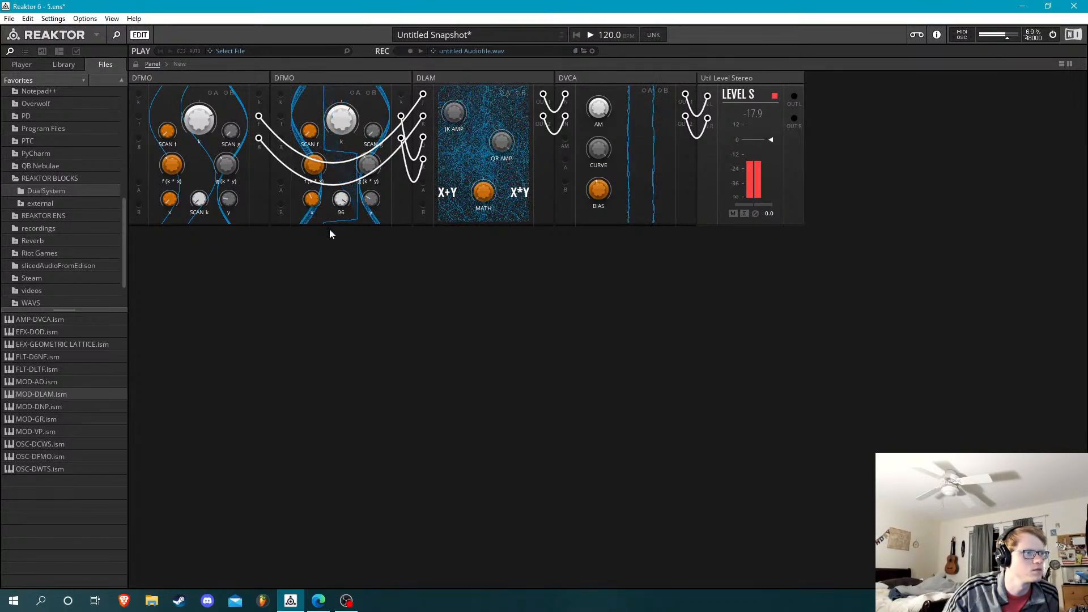
drag(199, 199, 197, 152)
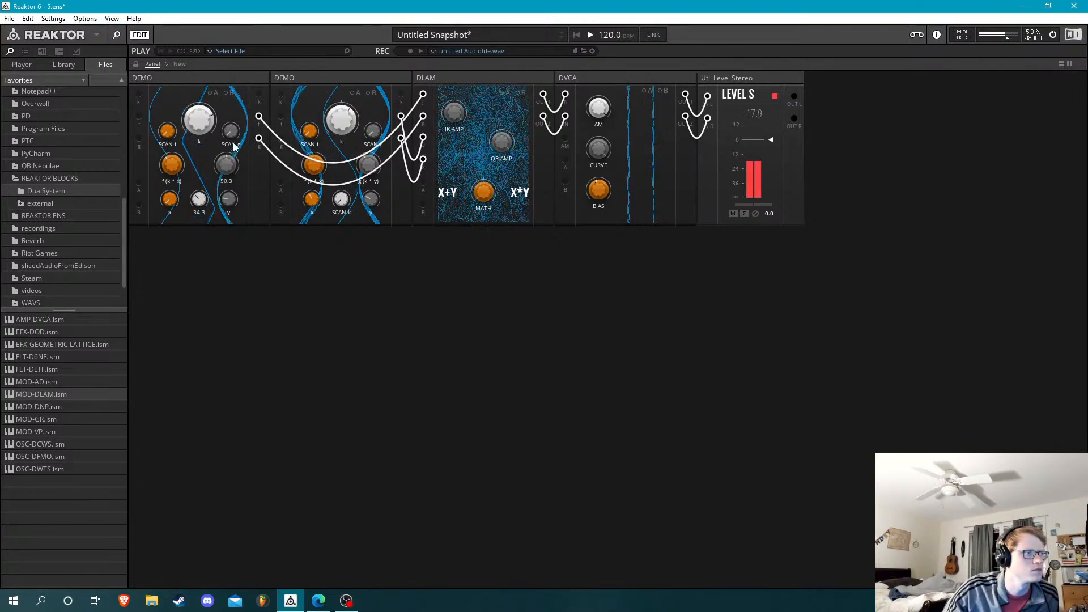
drag(213, 129, 232, 178)
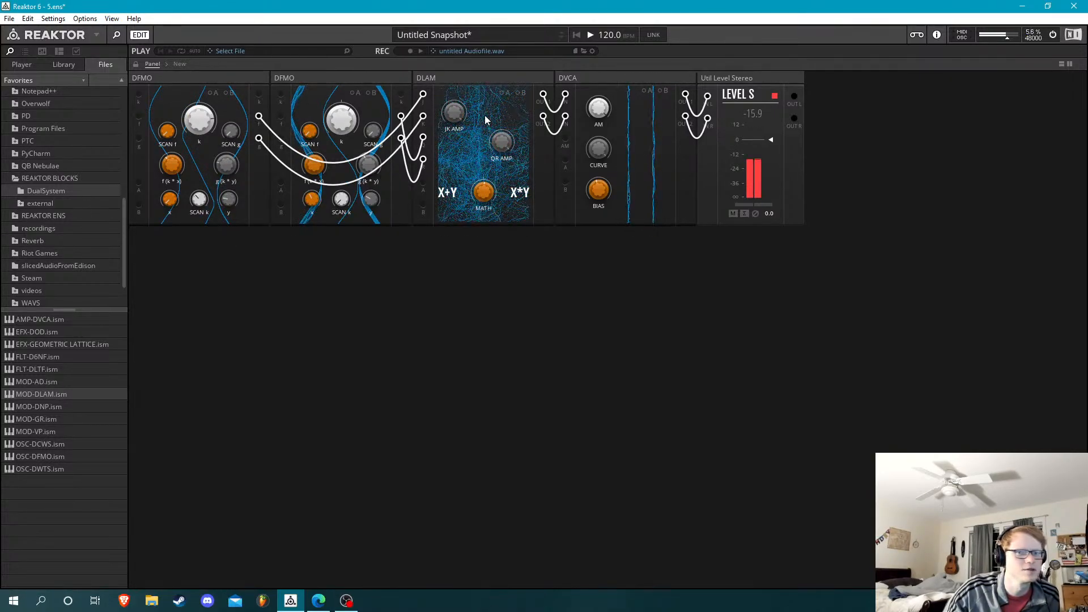
Adjust DLAM's MATH between X+Y and X*Y, and vary DVCA's BIAS, finally lowering it until the output is silent
mouse_move(484, 115)
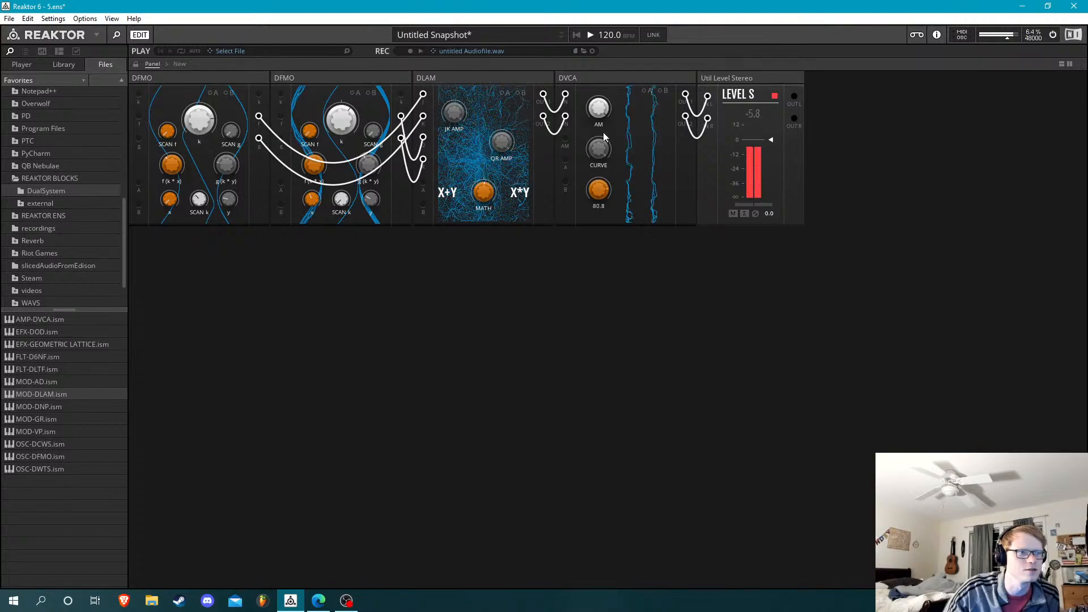
drag(611, 151, 615, 171)
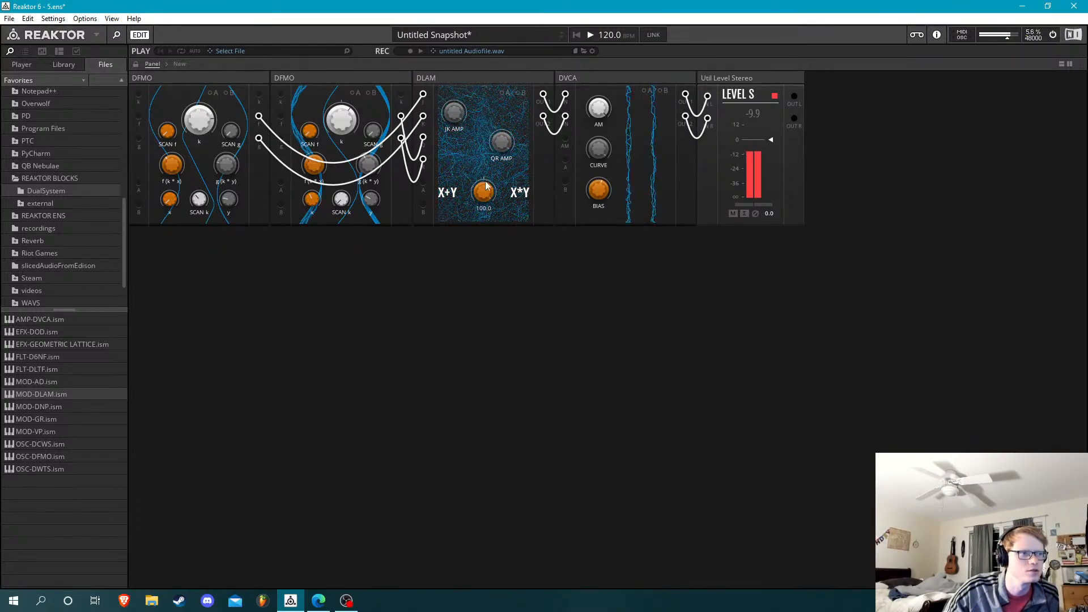
mouse_move(486, 191)
mouse_down()
mouse_move(508, 382)
mouse_move(505, 194)
mouse_up()
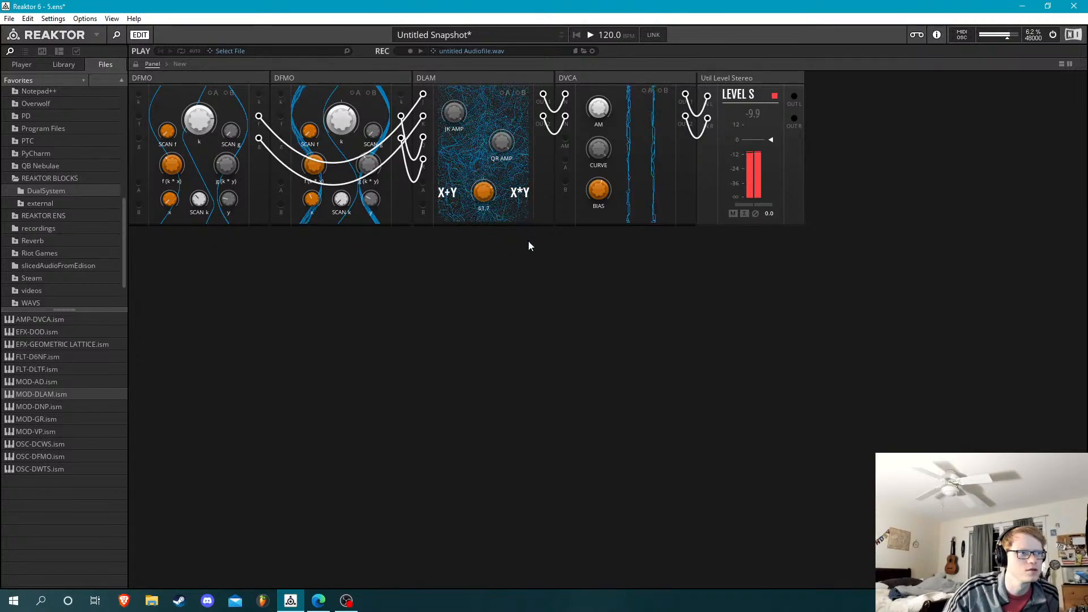
drag(528, 241, 541, 335)
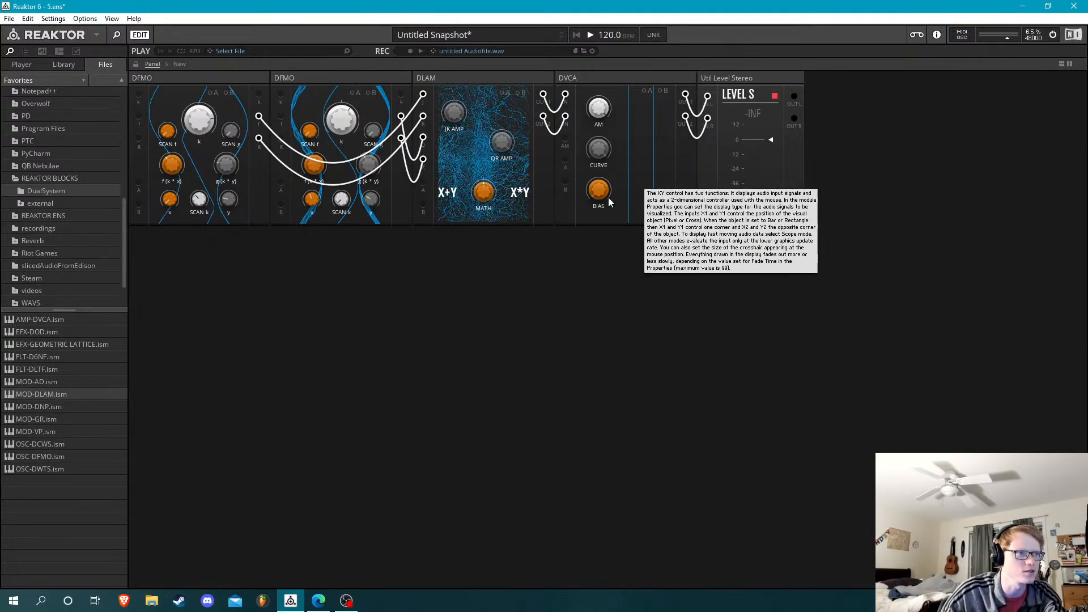
Raise DVCA's BIAS to 72.2 and turn down the second DFMO's x and y knobs and the first DFMO's y knob
drag(601, 193, 593, 76)
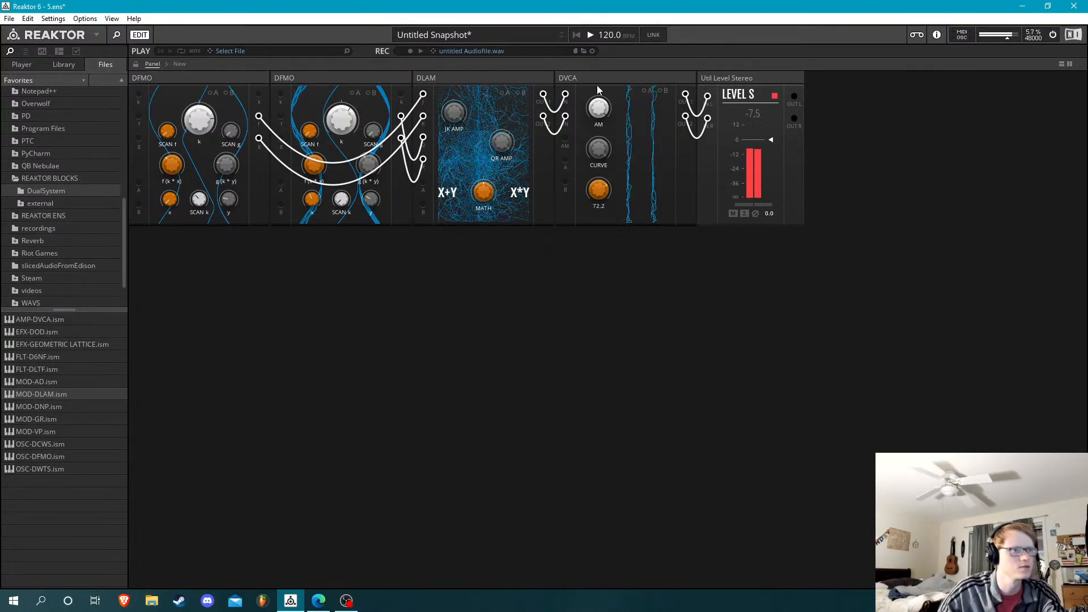
drag(371, 204, 367, 255)
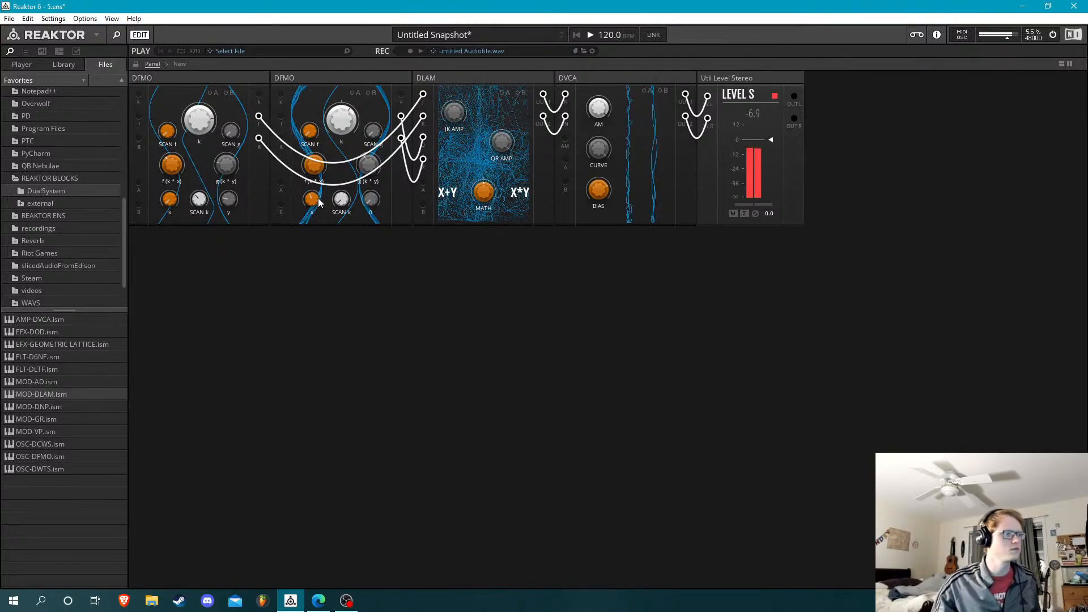
drag(316, 202, 303, 261)
drag(229, 202, 227, 277)
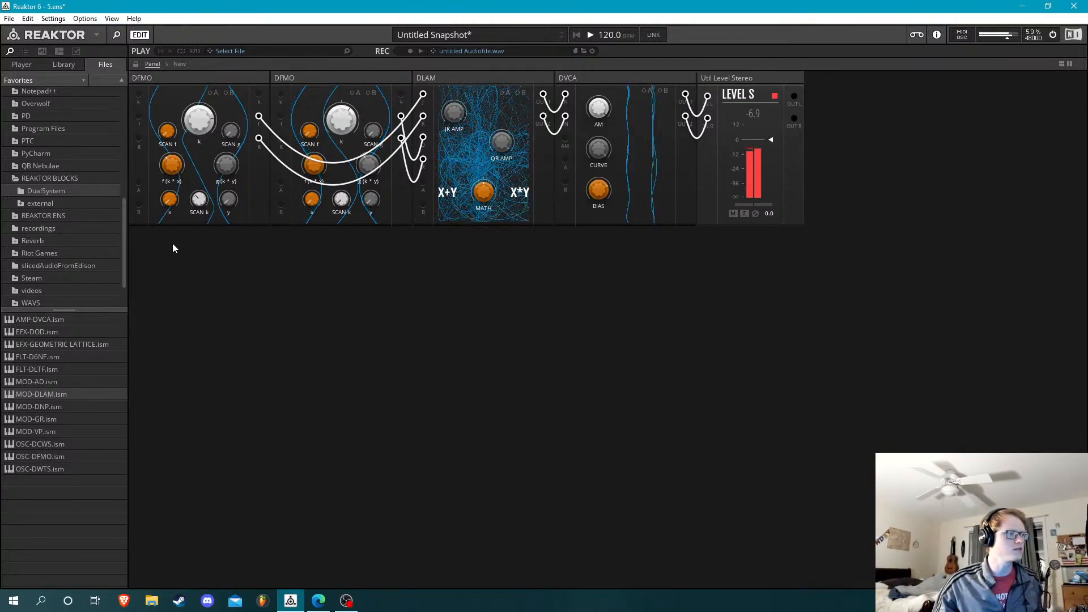
Adjust the g(k * y) knobs on both DFMOs and shift DLAM's MATH
drag(224, 166, 229, 149)
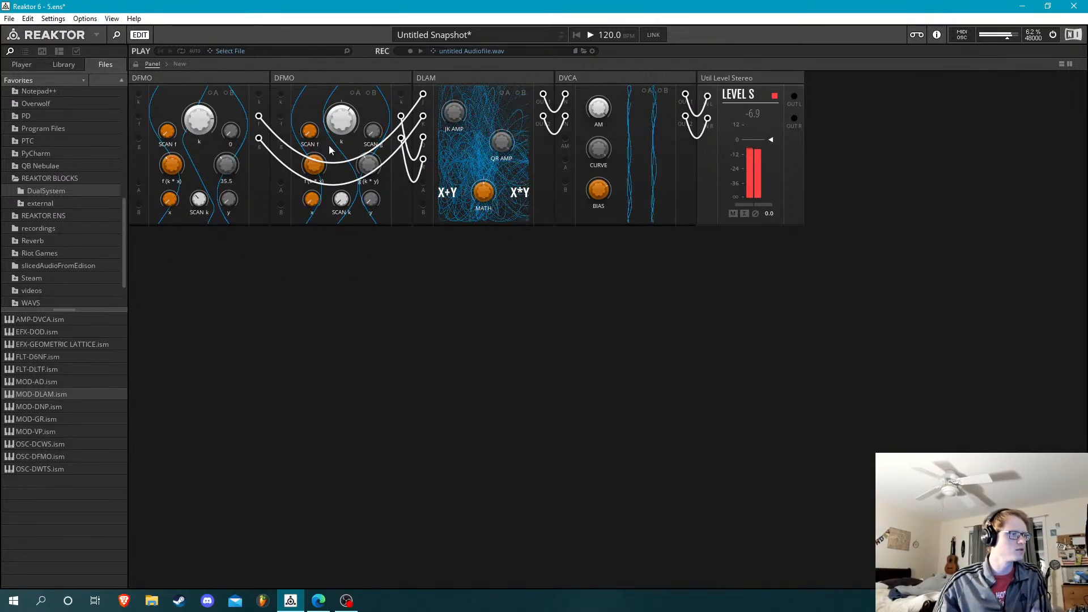
drag(367, 170, 369, 145)
drag(479, 185, 481, 160)
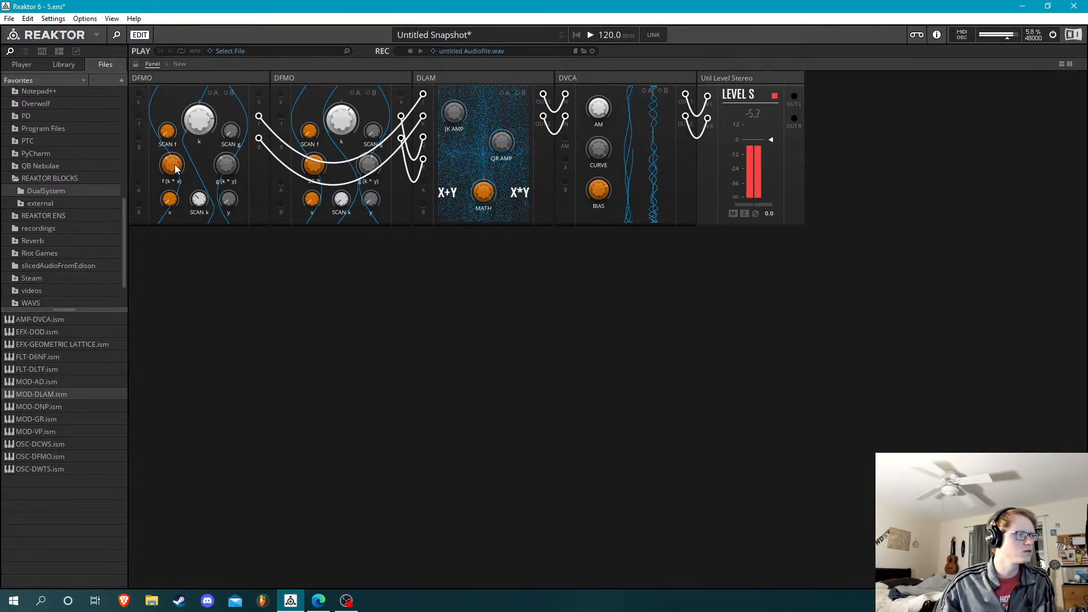
Retune the first DFMO's f(k * x) and set its g(k * y) to 32.4, and turn DVCA's BIAS fully down
drag(176, 169, 169, 127)
drag(178, 170, 188, 182)
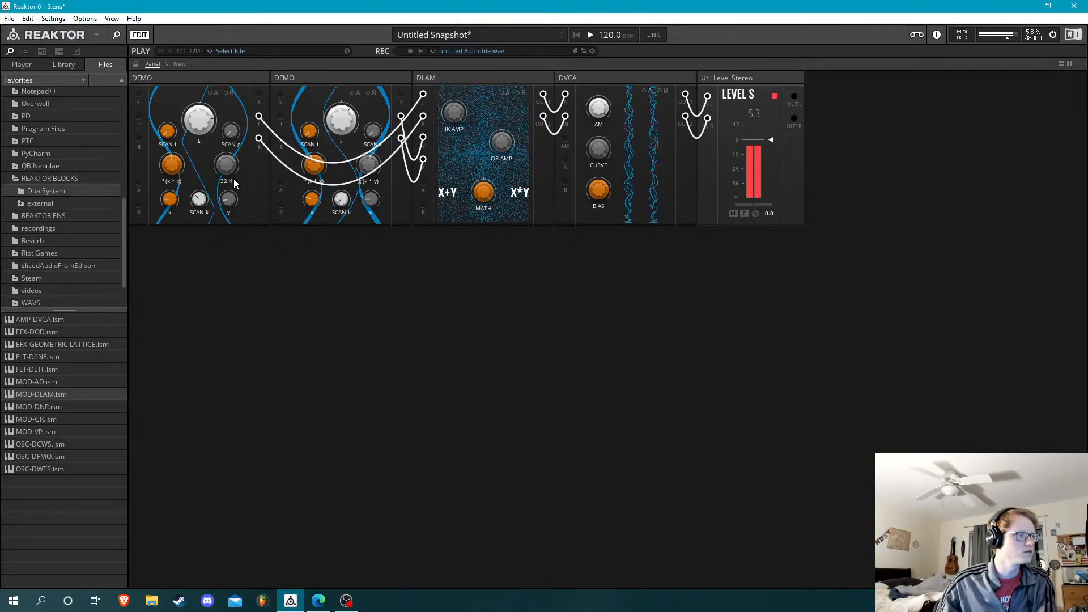
mouse_move(236, 179)
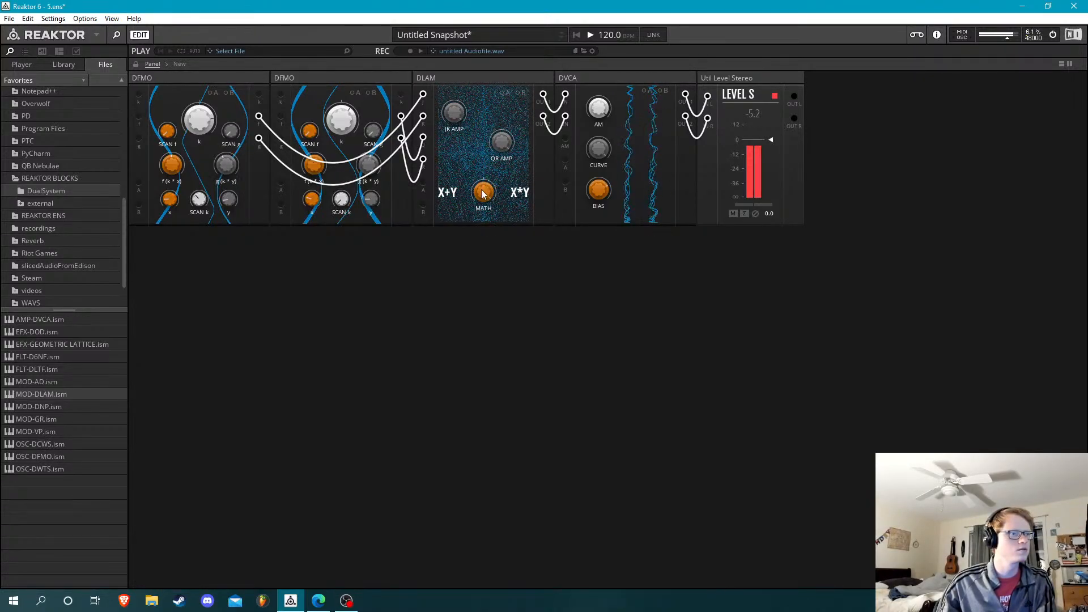
drag(588, 203, 626, 355)
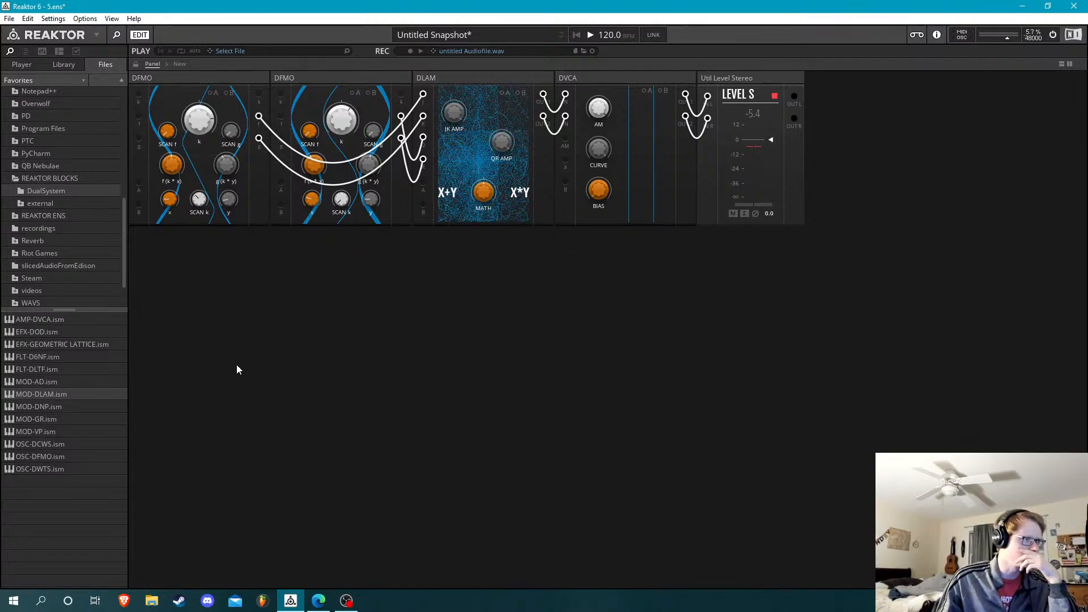
Move DLAM between the two DFMO blocks and add an OSC-DWTS block in a new row beneath the first DFMO
drag(474, 83, 271, 69)
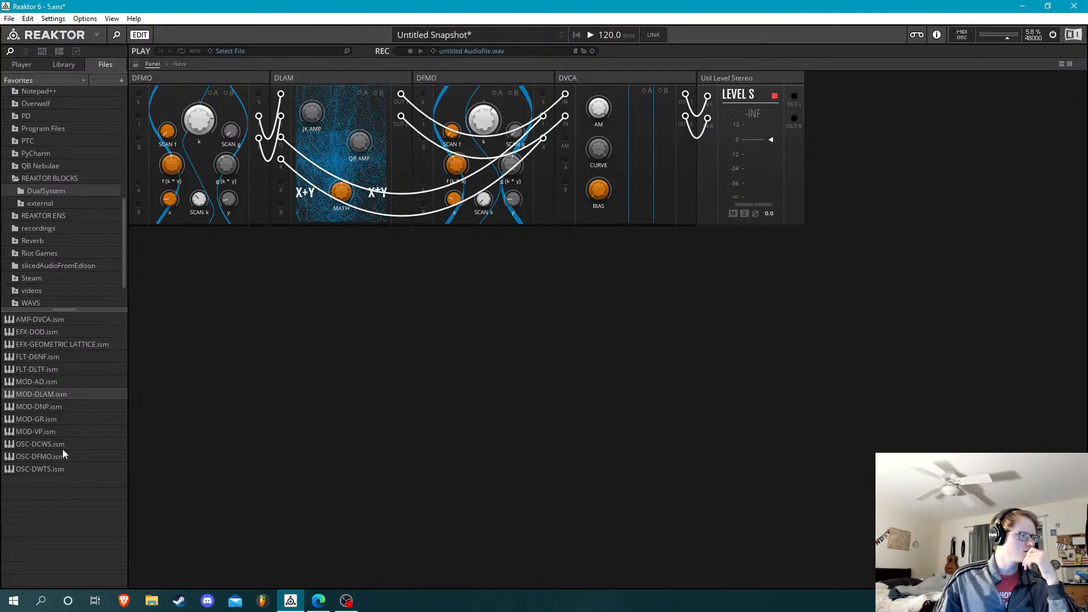
drag(57, 468, 182, 249)
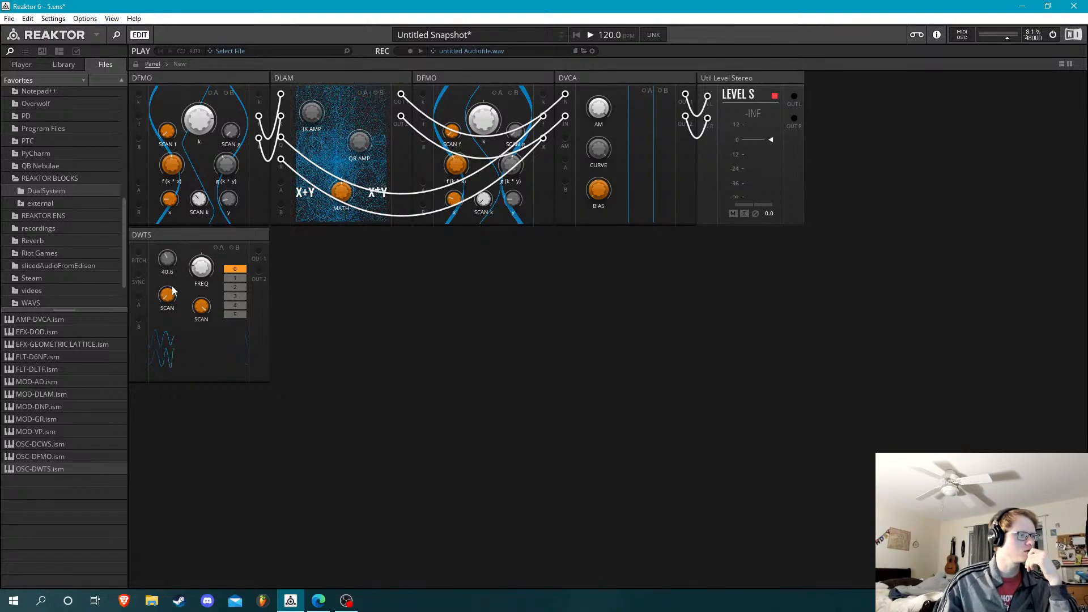
Try different TABLE positions on DWTS and set its FREQ to -60.1 and lower SCAN knob to 100
drag(200, 272, 226, 212)
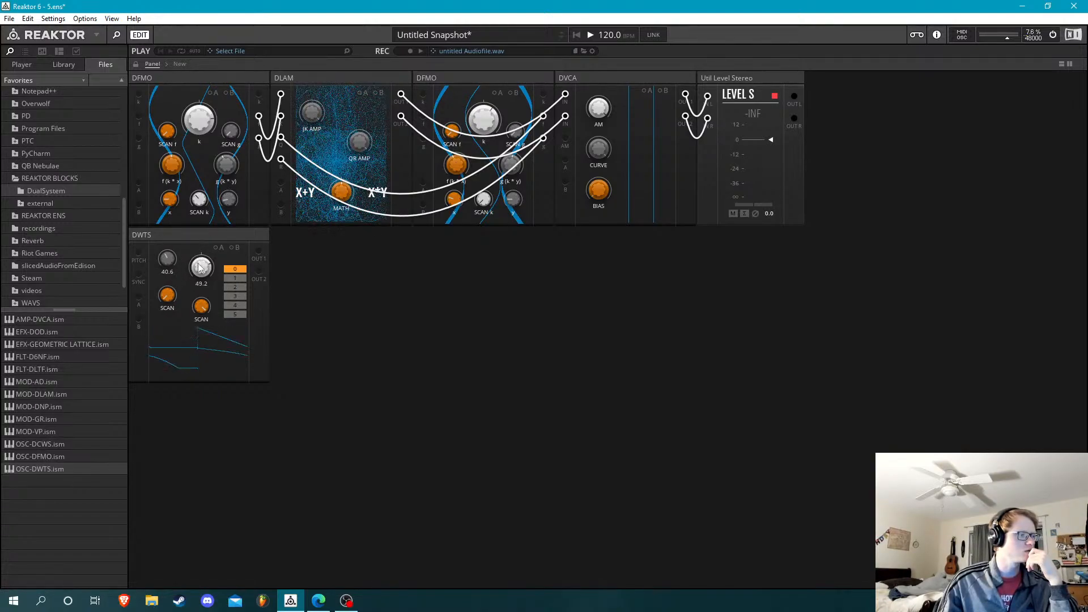
drag(169, 260, 178, 202)
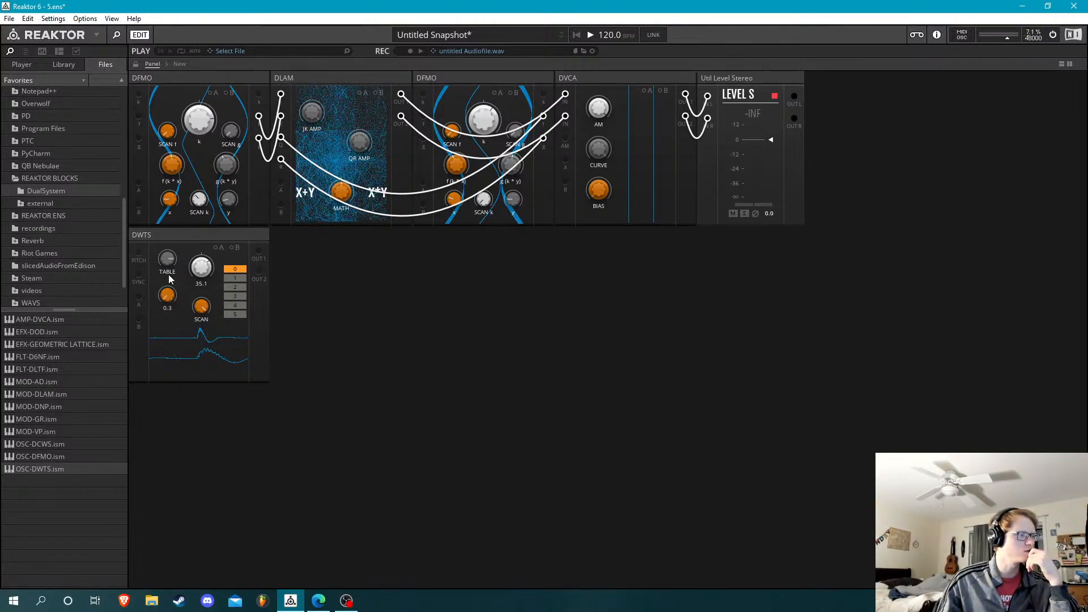
drag(169, 261, 171, 348)
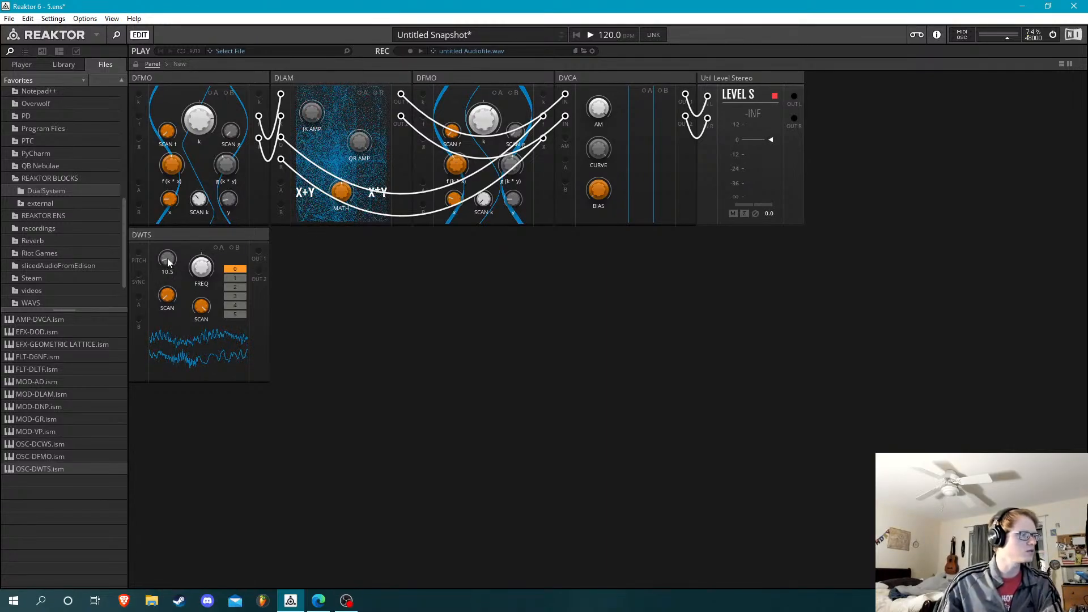
scroll(168, 258, up, 2)
scroll(168, 261, up, 3)
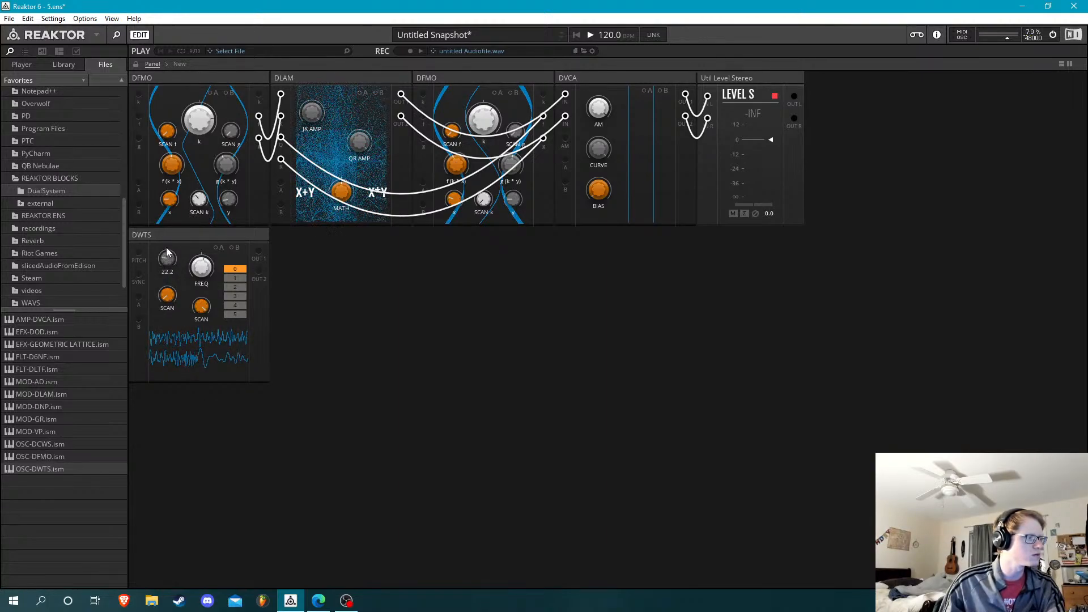
drag(171, 262, 172, 258)
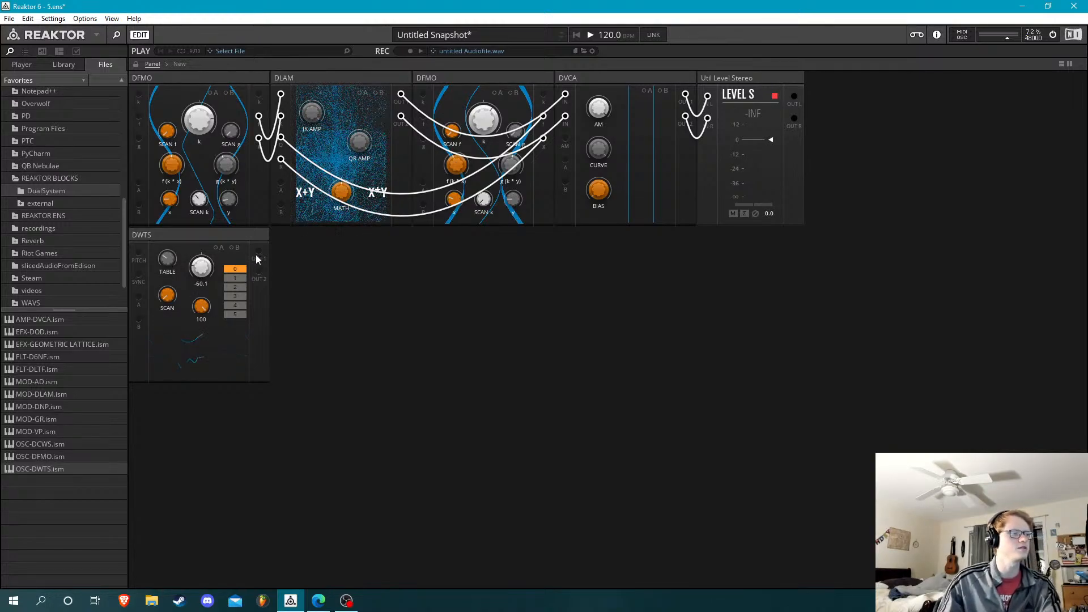
Raise DVCA's BIAS to 50.7 and patch DWTS OUT 1 and OUT 2 into DLAM's A and B modulation inputs
drag(257, 244, 138, 180)
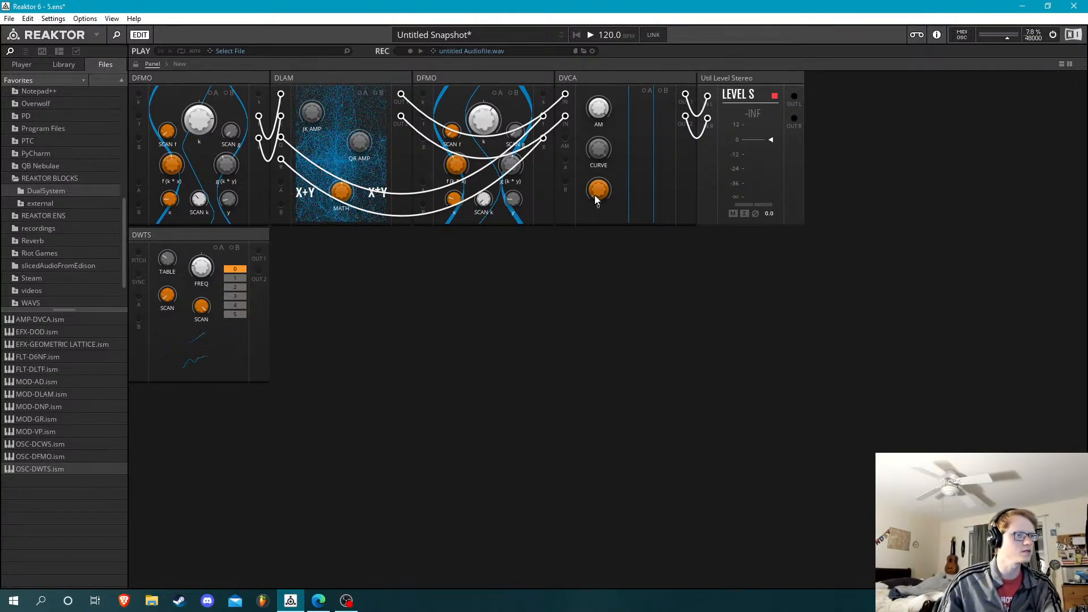
drag(594, 195, 603, 120)
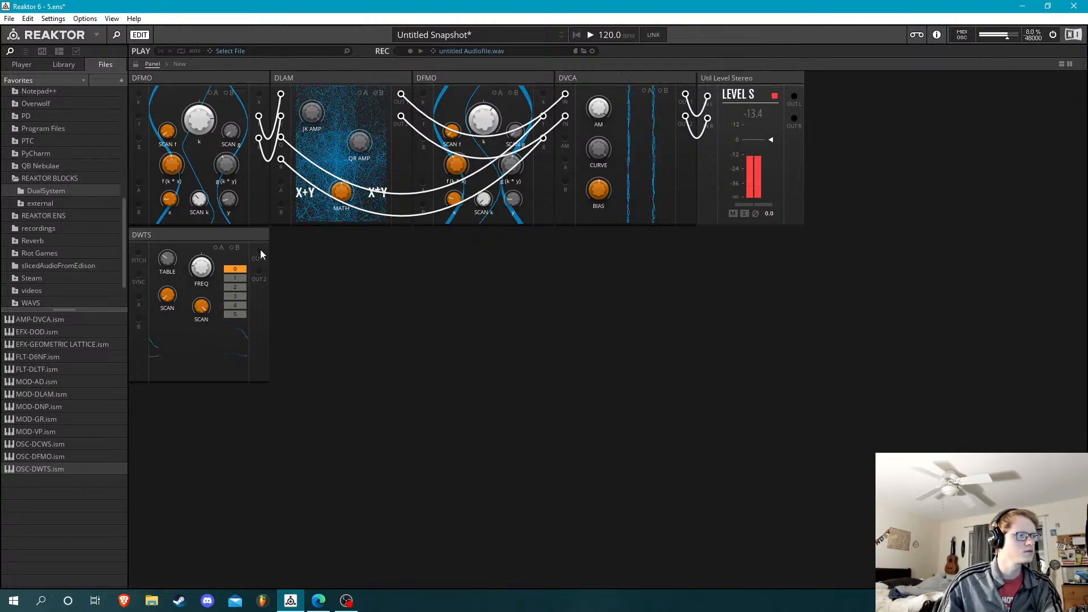
drag(258, 251, 279, 186)
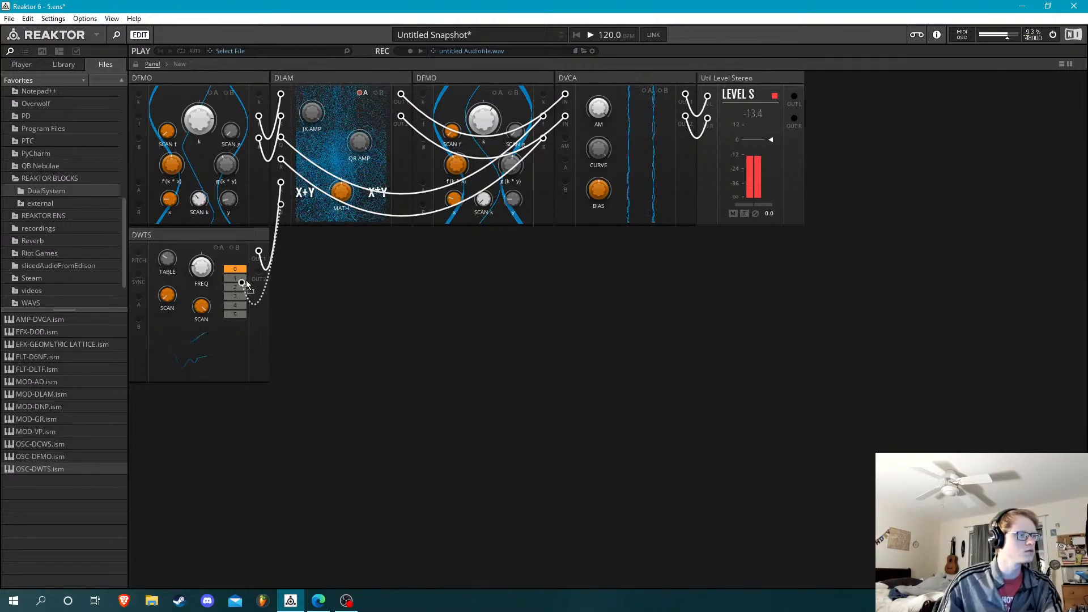
drag(259, 272, 281, 205)
Apply Mod A to DLAM's JK AMP and Mod B to its QR AMP, and set the first DFMO's k to 56.6
click(363, 93)
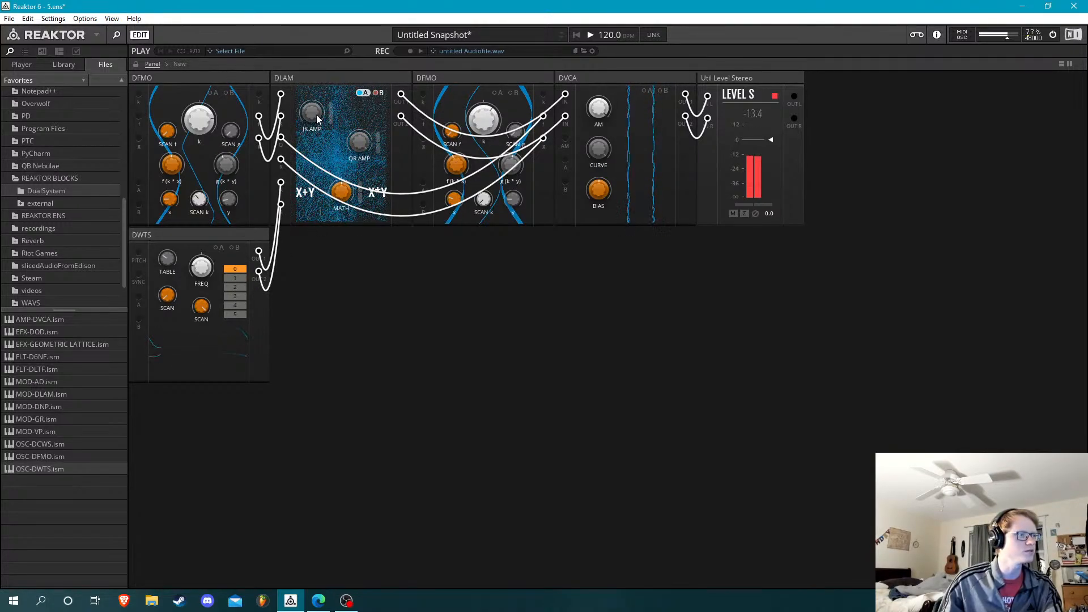
mouse_move(318, 119)
mouse_down()
mouse_move(324, 244)
mouse_move(319, 108)
mouse_up()
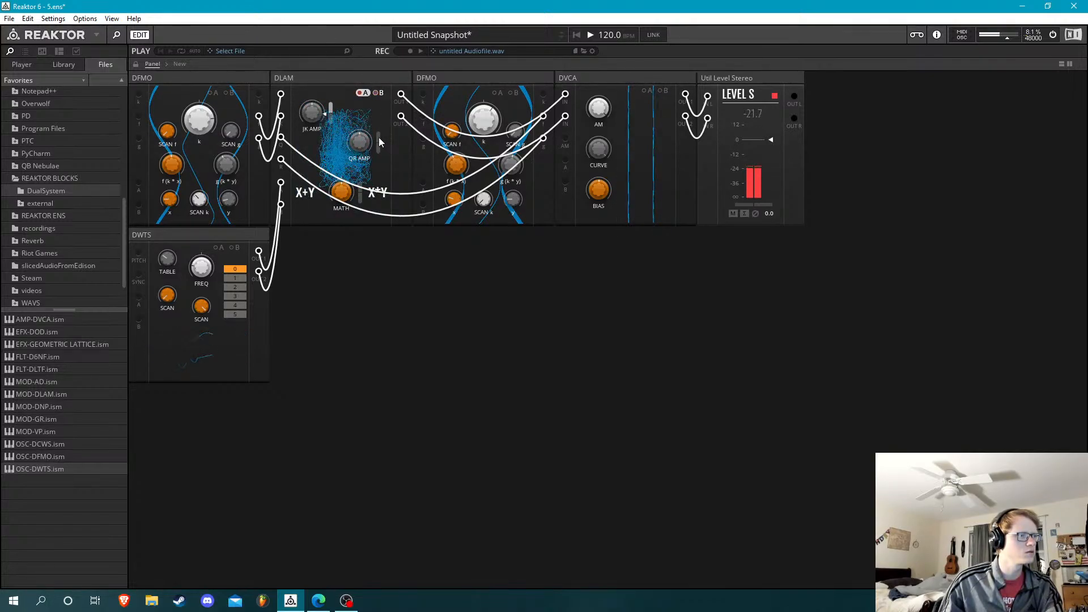
click(379, 92)
click(381, 93)
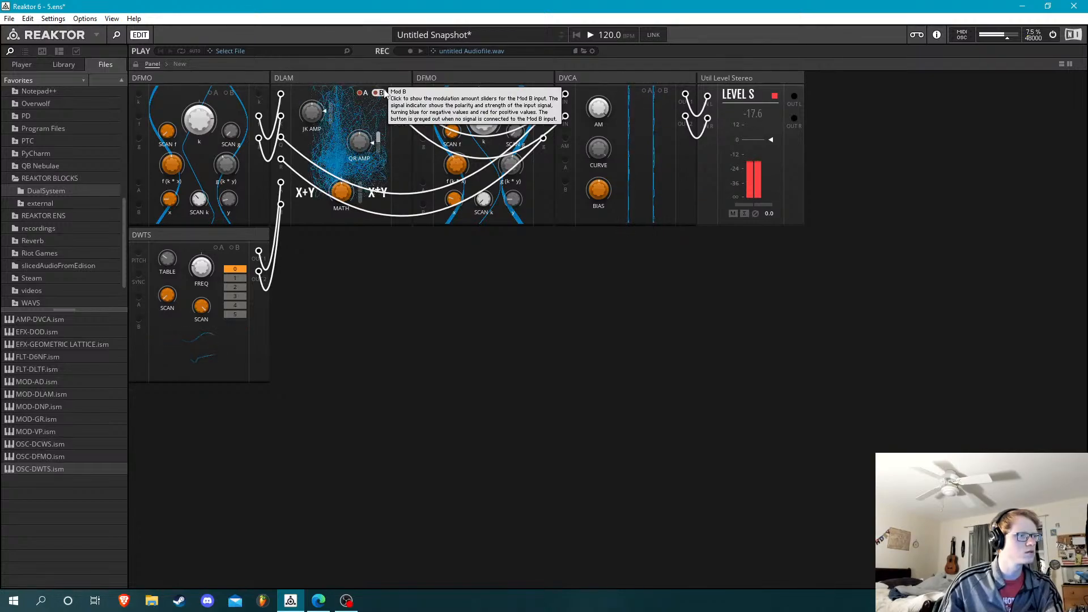
click(383, 94)
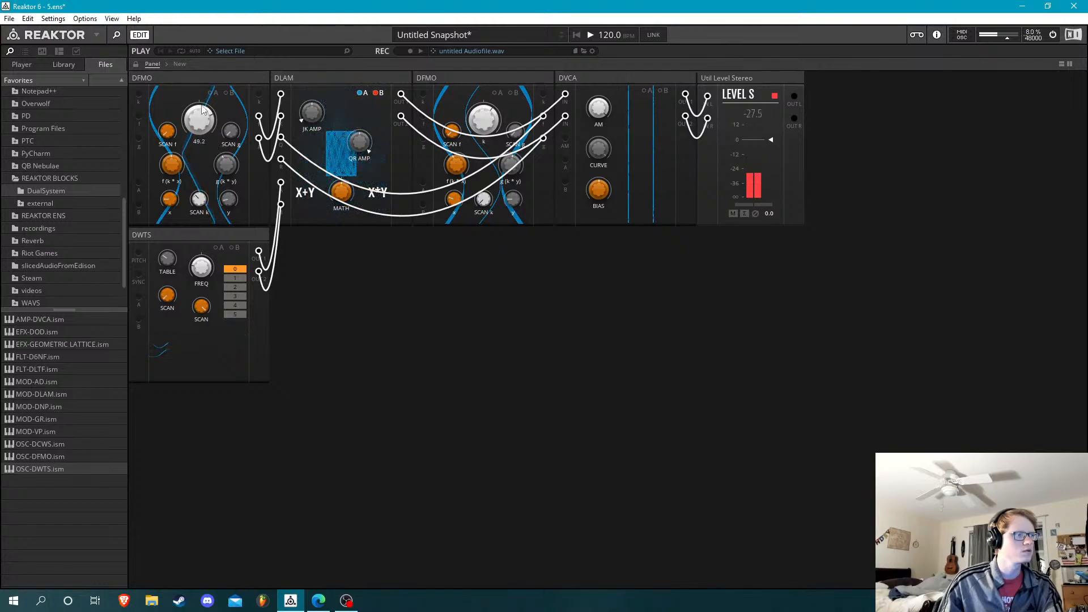
drag(188, 132, 187, 128)
Add a second OSC-DWTS block to the lower row and move the second DFMO in front of DLAM
drag(70, 468, 343, 254)
drag(407, 264, 374, 249)
drag(471, 75, 273, 70)
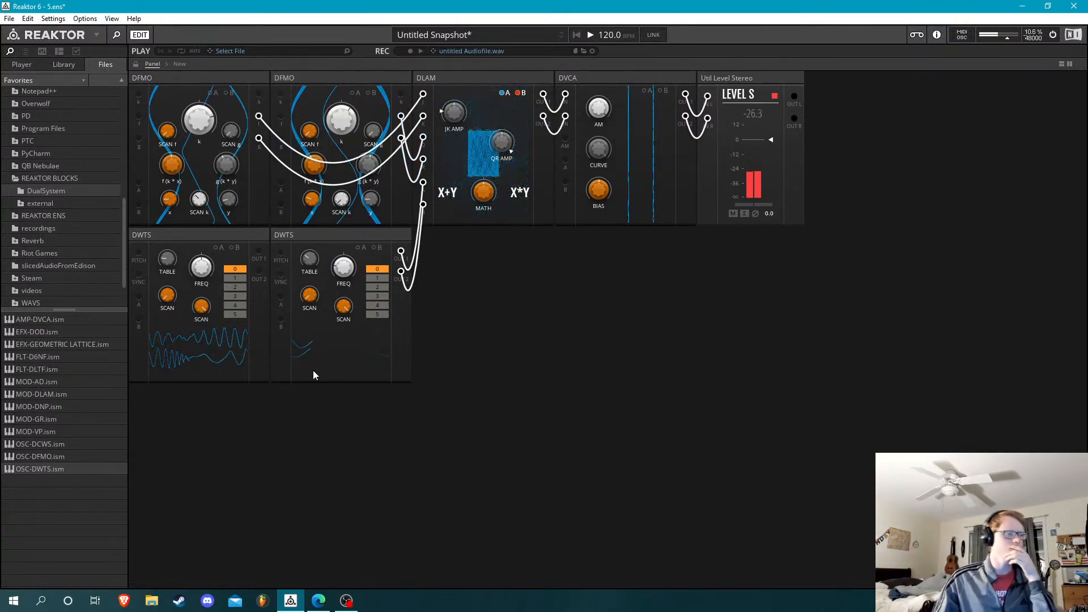
Delete the newly added DWTS and add an OSC-DCWS block after the remaining DWTS
drag(213, 277, 211, 240)
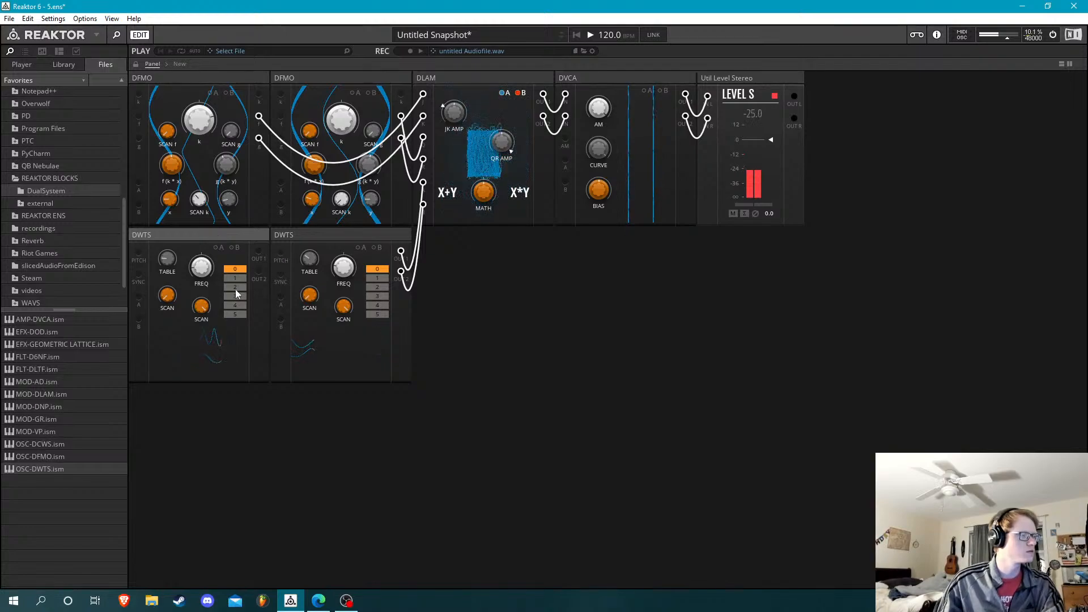
key(Delete)
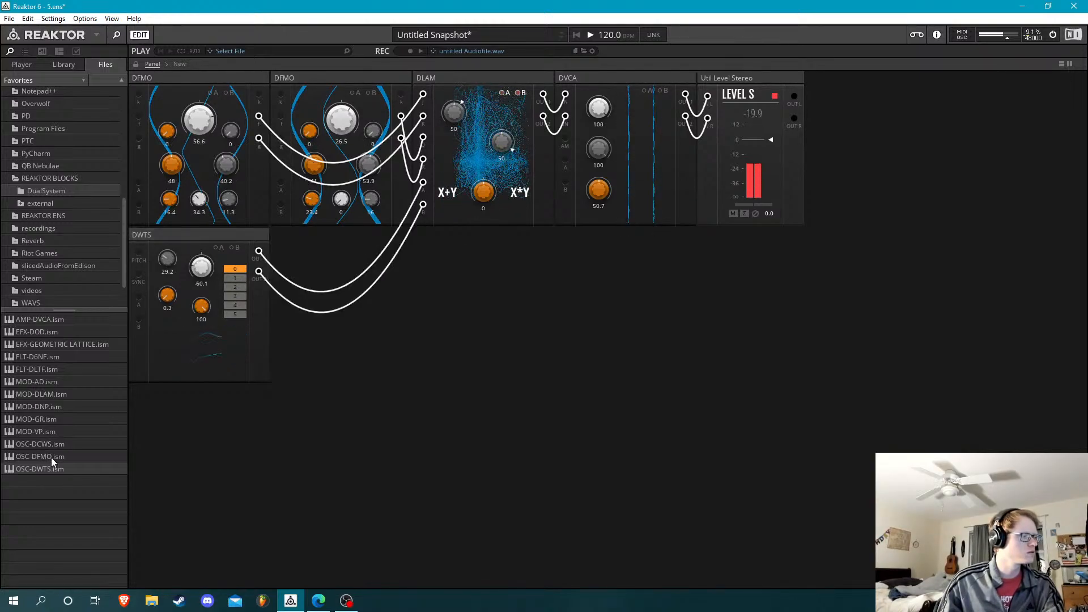
drag(53, 443, 462, 256)
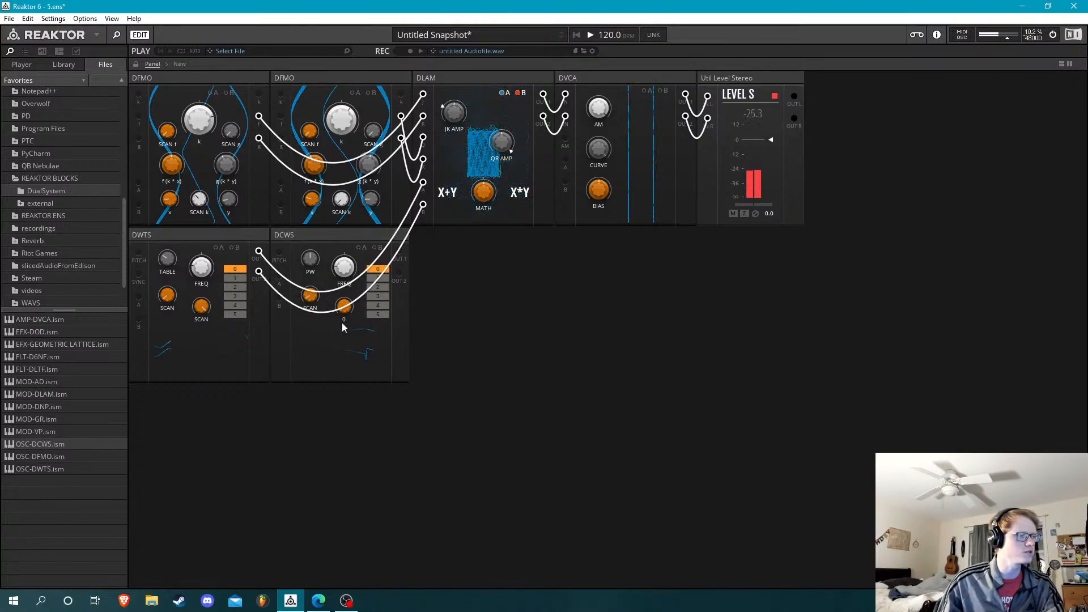
Modulate DCWS's FREQ from DWTS OUT 1 and move the DCWS OUT 1 cable from the first DFMO's A input to its topmost input
drag(358, 258, 138, 183)
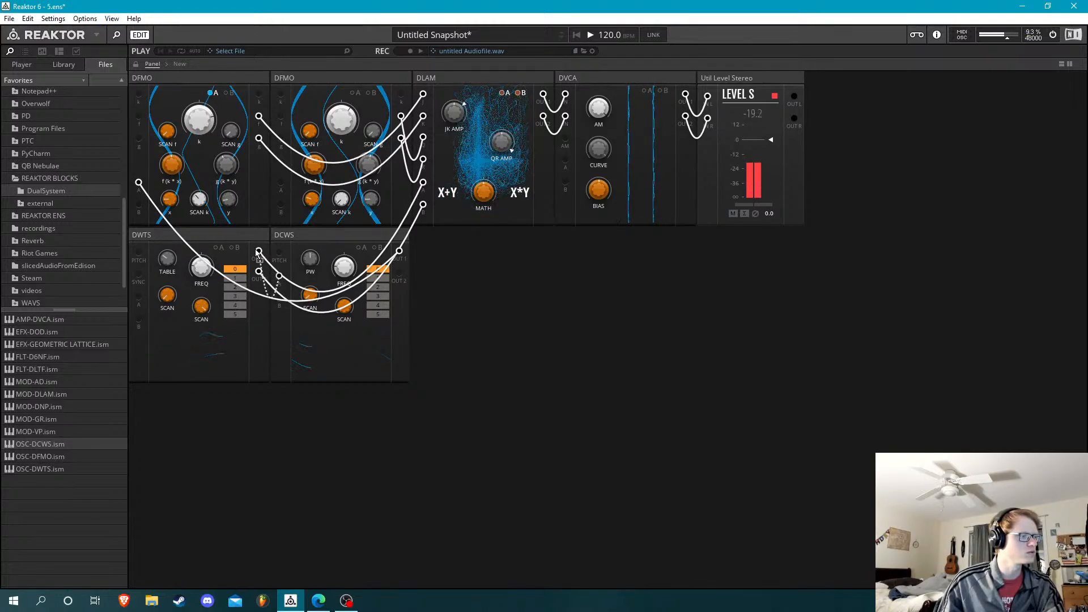
click(361, 247)
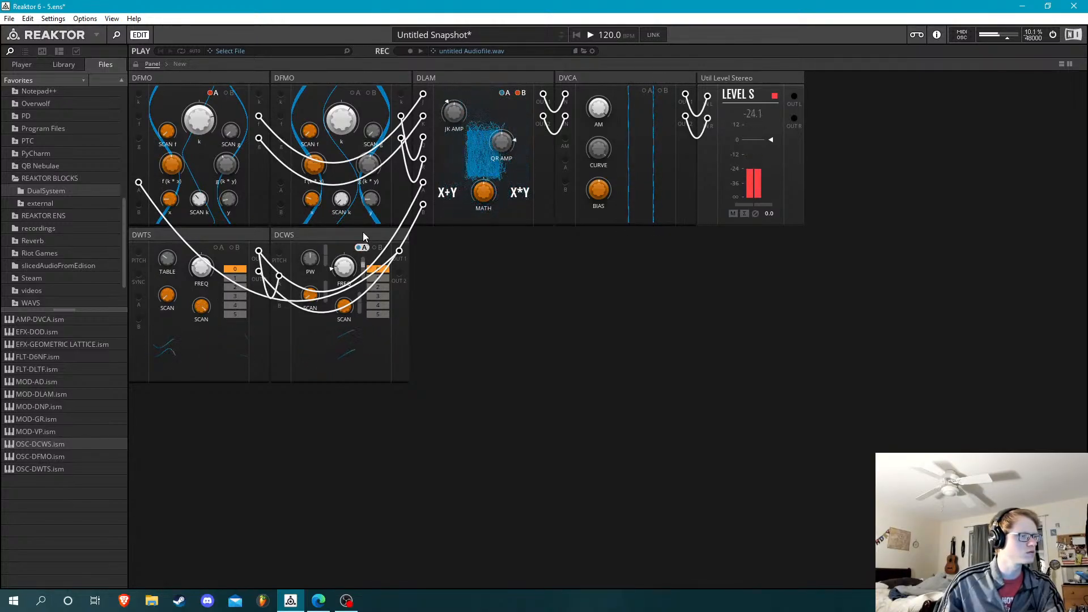
click(218, 96)
double_click(141, 180)
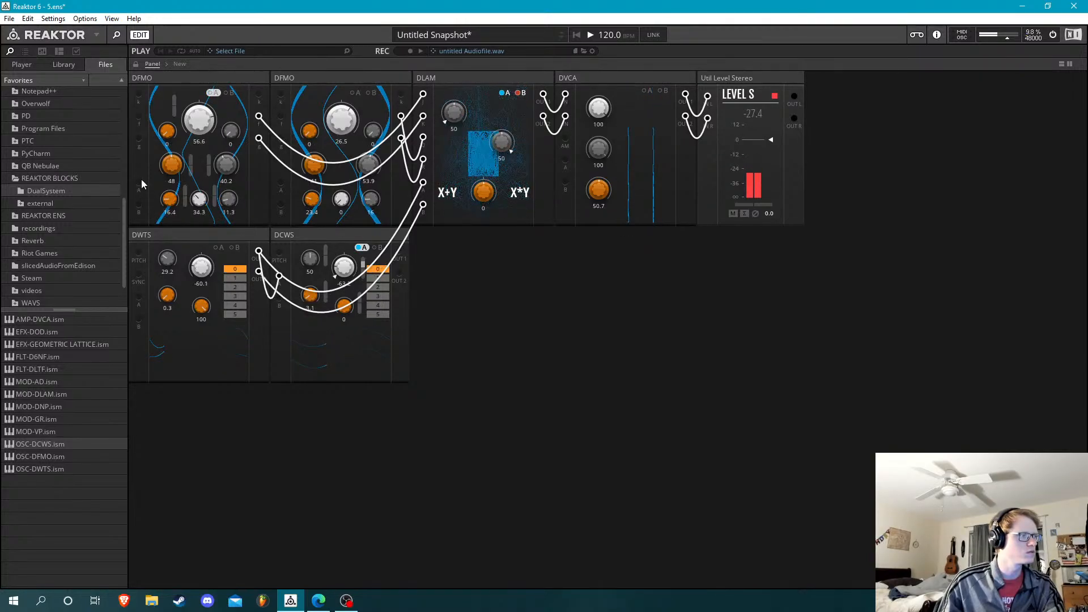
click(215, 91)
drag(272, 197, 139, 96)
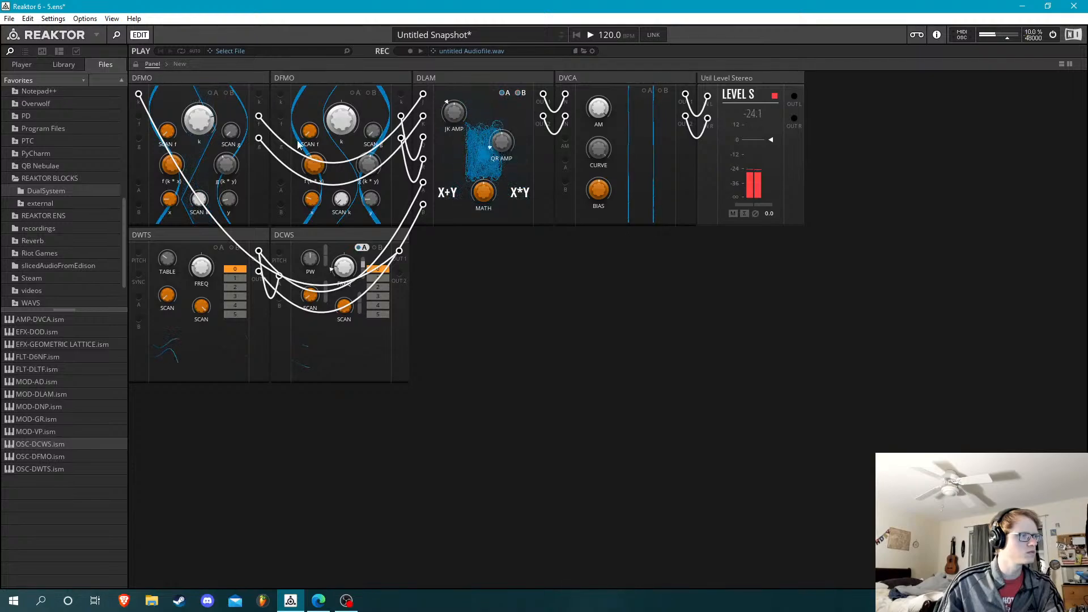
drag(346, 310, 346, 310)
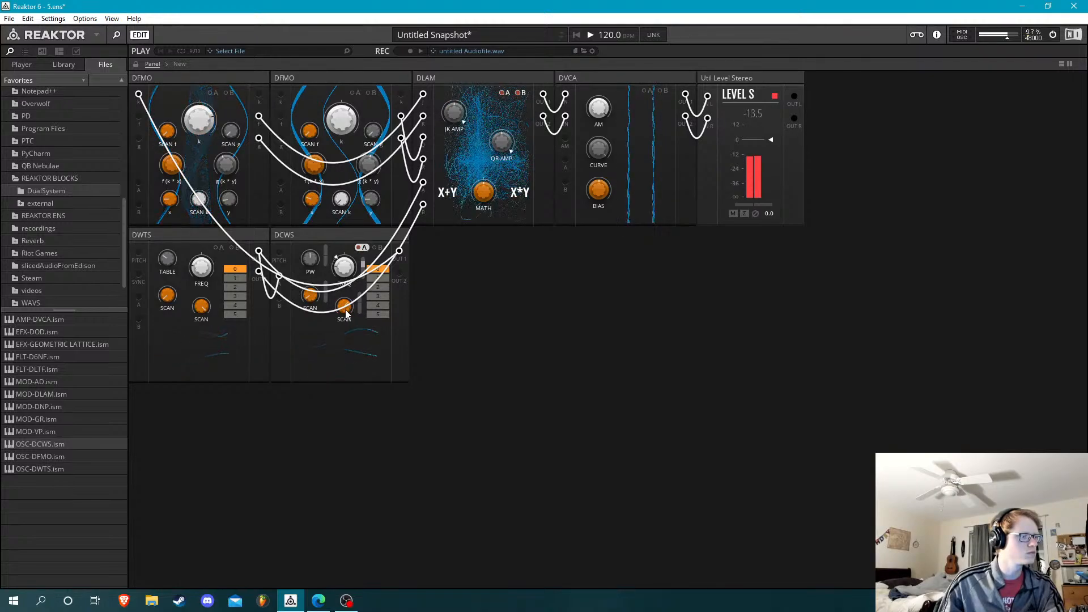
Replace the DCWS block in the second row with a new OSC-DWTS block
drag(400, 275, 282, 99)
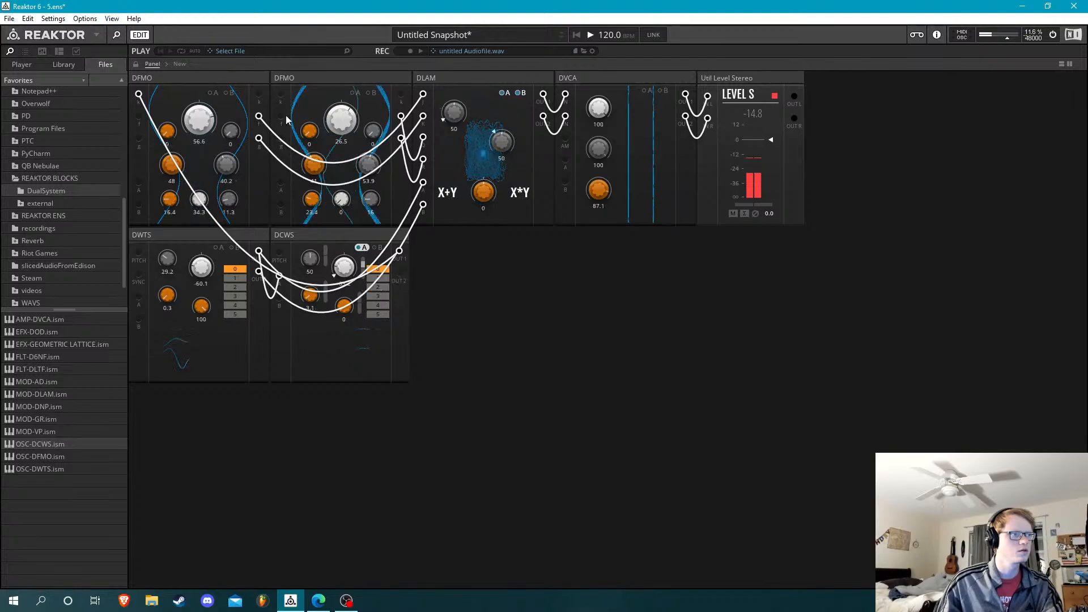
drag(281, 117, 431, 316)
click(388, 235)
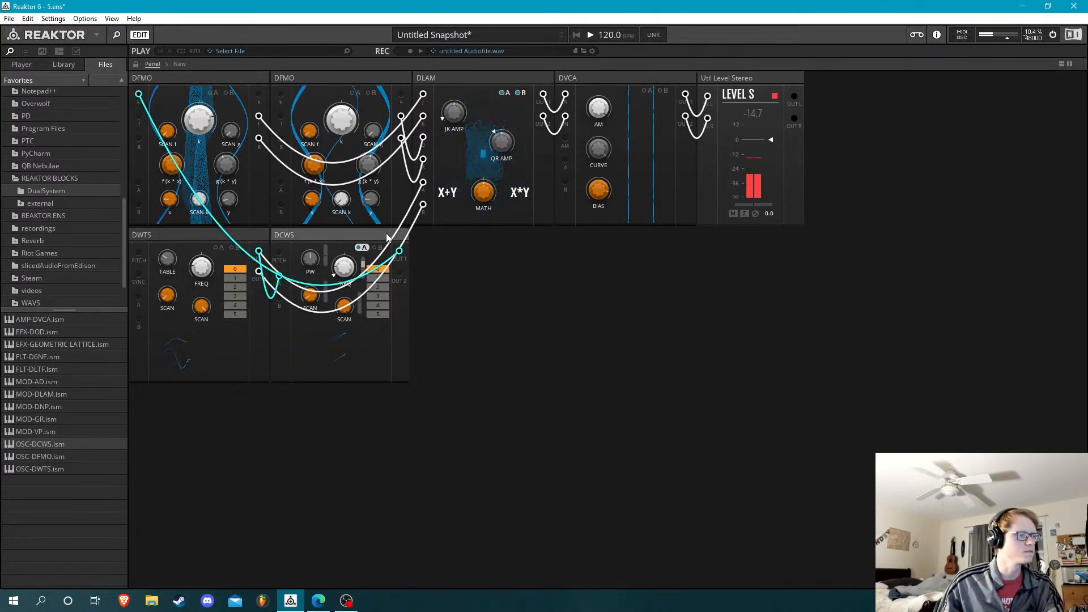
key(Delete)
drag(51, 469, 317, 278)
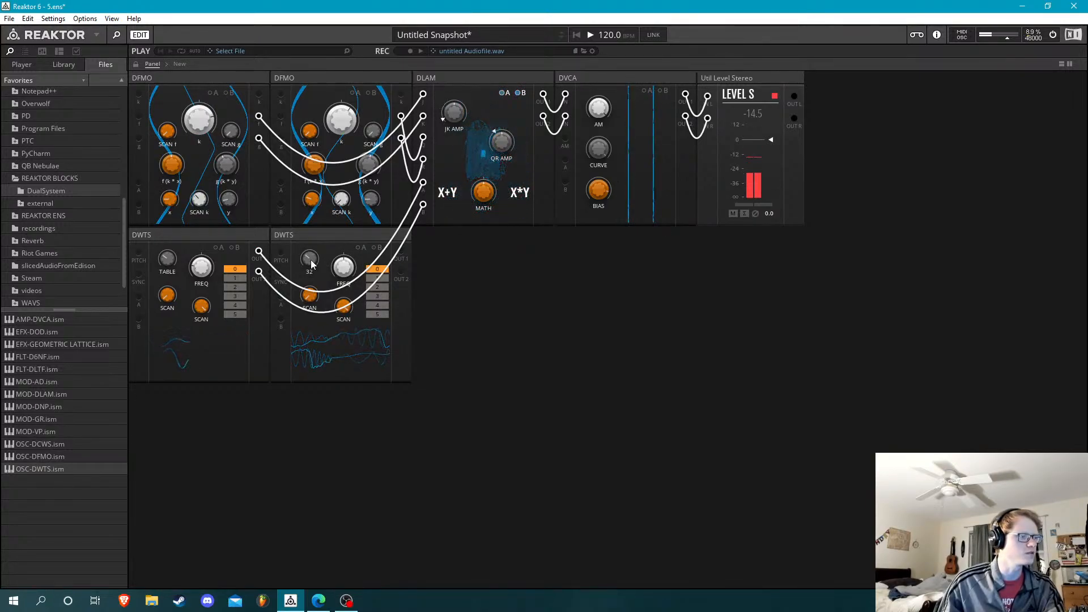
Patch the new DWTS's OUT 1 and OUT 2 into the two DFMOs' topmost inputs, and the first DWTS's OUT 1 into the new one's A input
drag(401, 251, 139, 94)
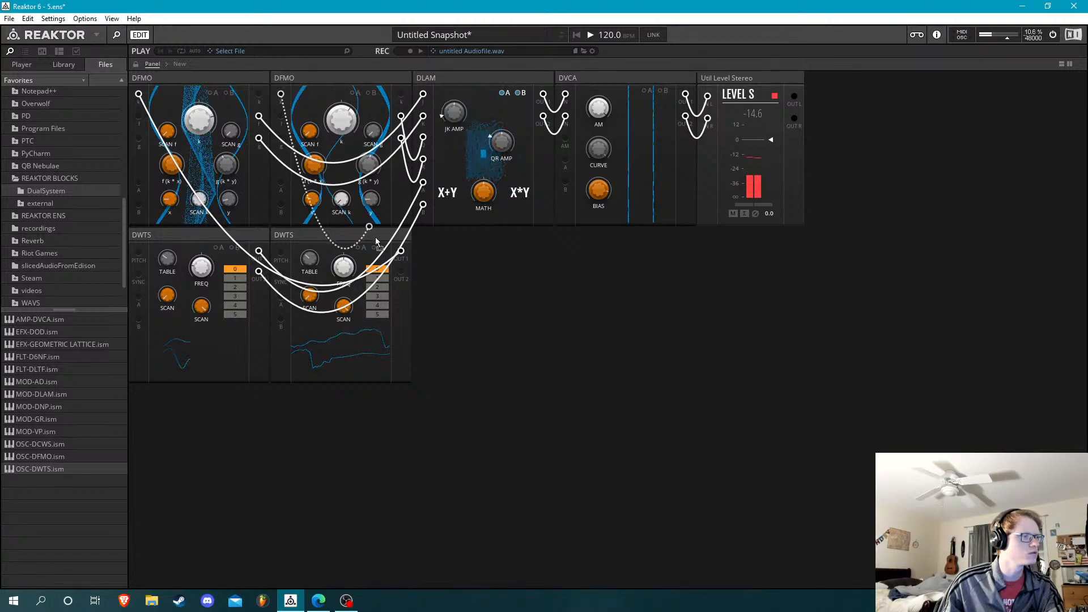
drag(377, 241, 401, 271)
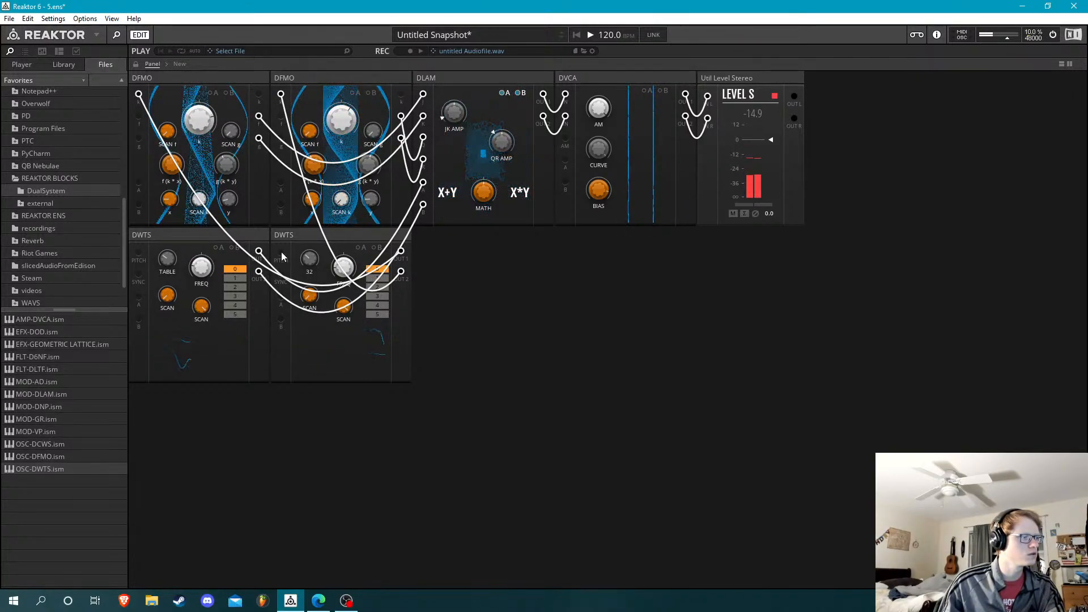
mouse_move(281, 251)
mouse_down()
mouse_move(261, 254)
mouse_move(288, 280)
mouse_move(259, 252)
mouse_up()
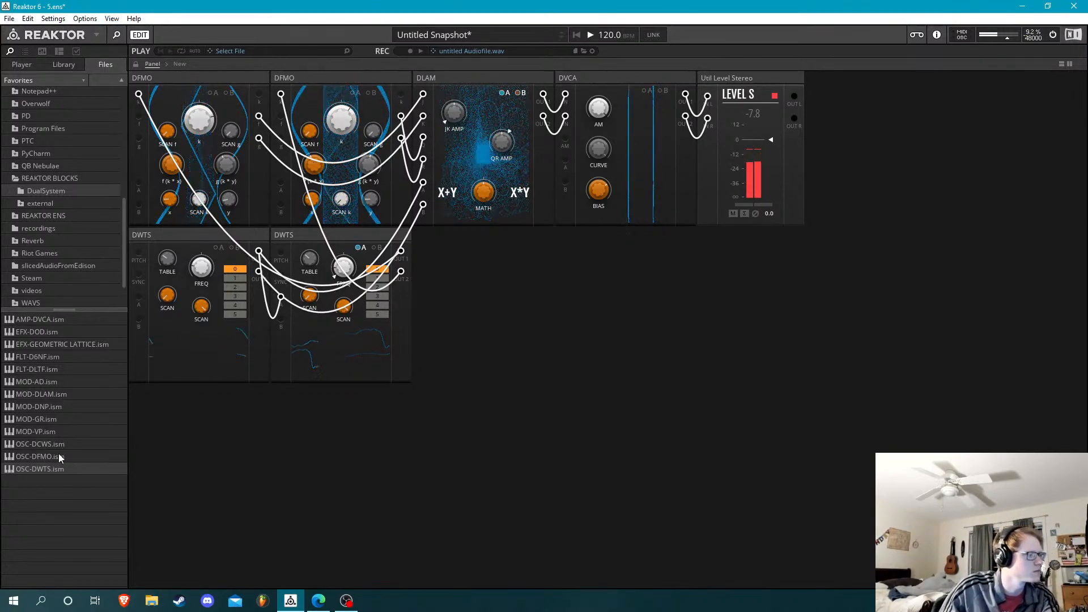
Add an OSC-DCWS block at the start of the second row with FREQ -69.5 and modulate the adjacent DWTS's FREQ from its OUT 1
drag(57, 445, 104, 242)
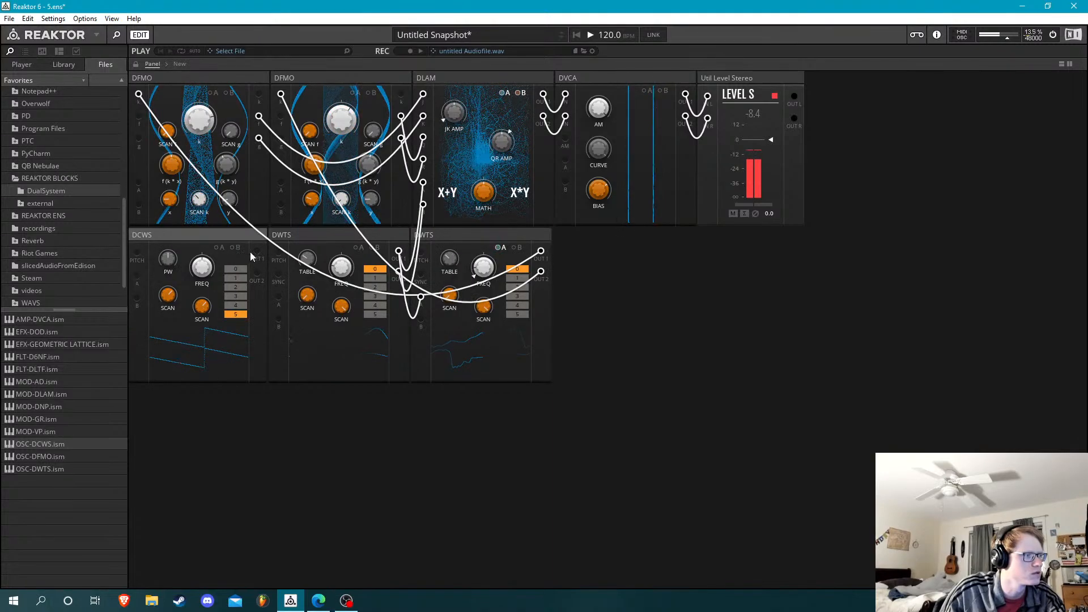
drag(258, 251, 278, 297)
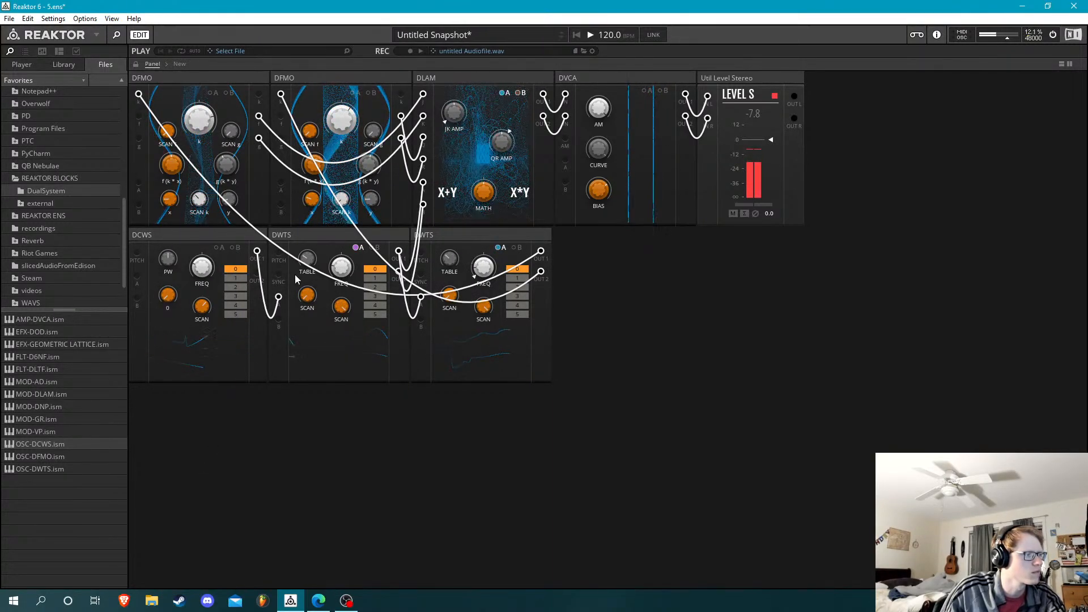
drag(202, 268, 203, 283)
click(358, 248)
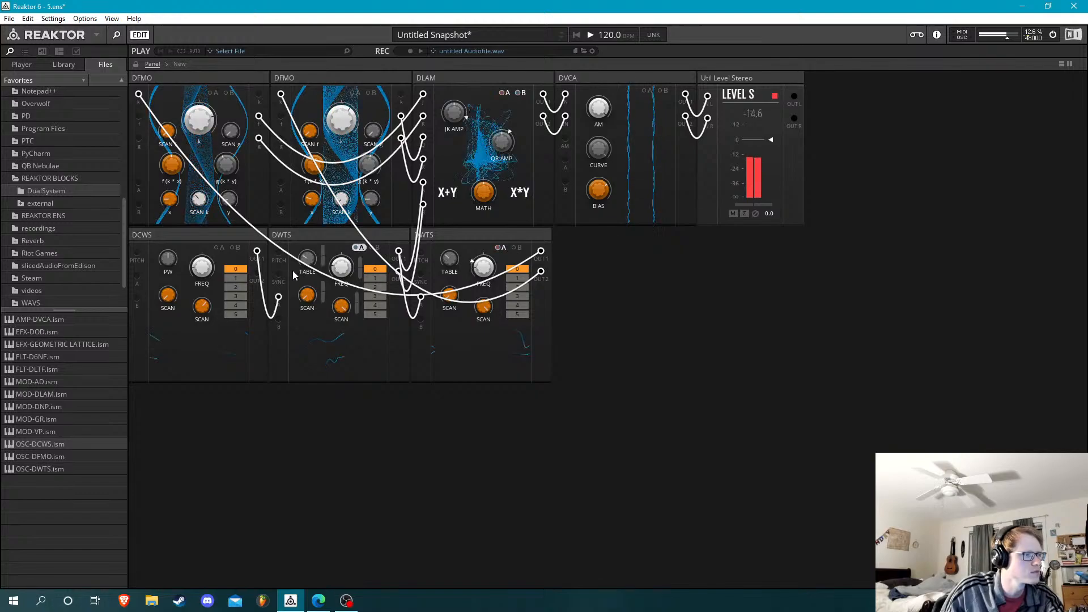
click(360, 248)
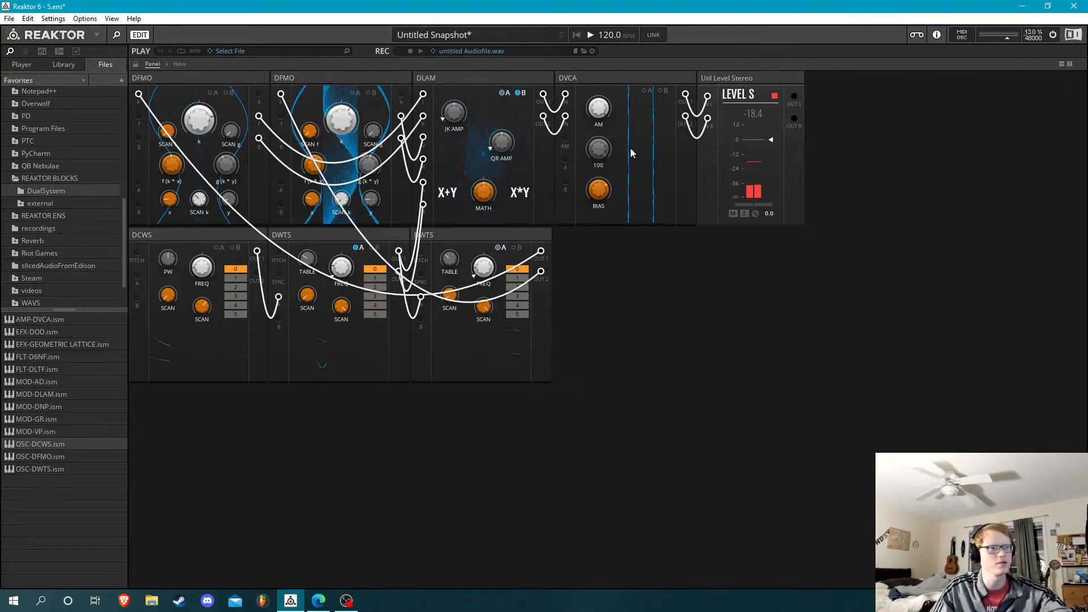
Try different BIAS positions on DVCA and turn it down to 0
mouse_move(590, 197)
mouse_down()
mouse_move(610, 301)
mouse_move(614, 189)
mouse_up()
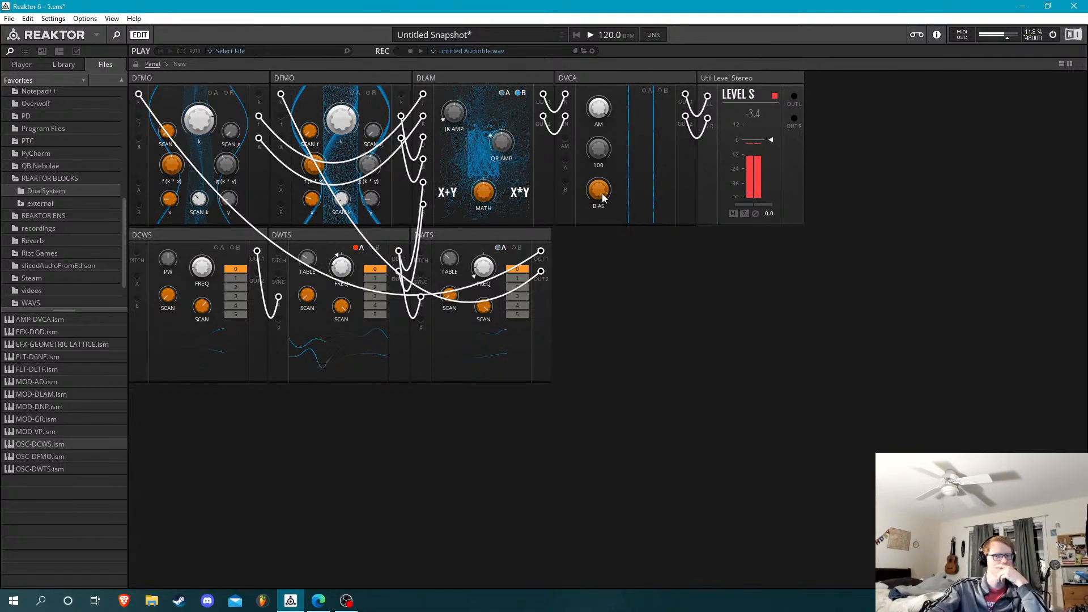
drag(602, 193, 607, 222)
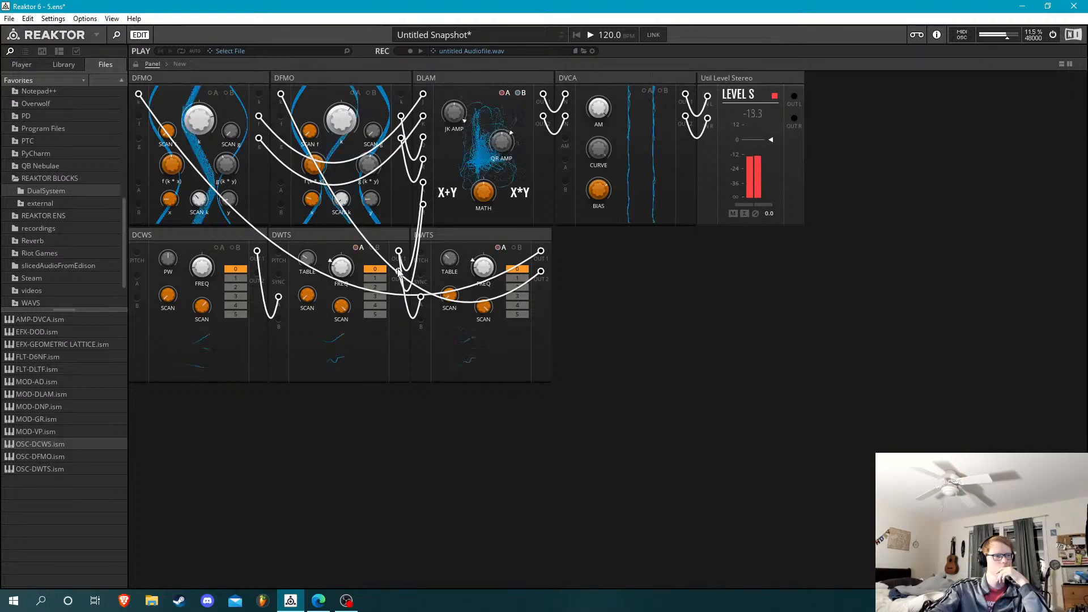
drag(305, 296, 301, 323)
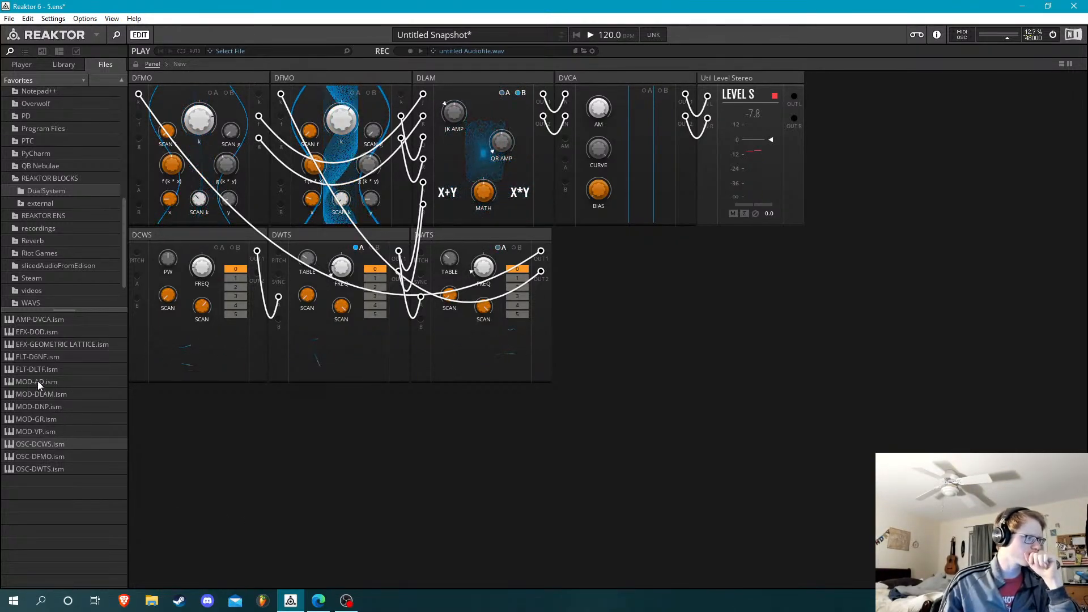
Add a MOD-AD block at the end of the second row and patch its OUT into DVCA's A input
drag(38, 381, 585, 268)
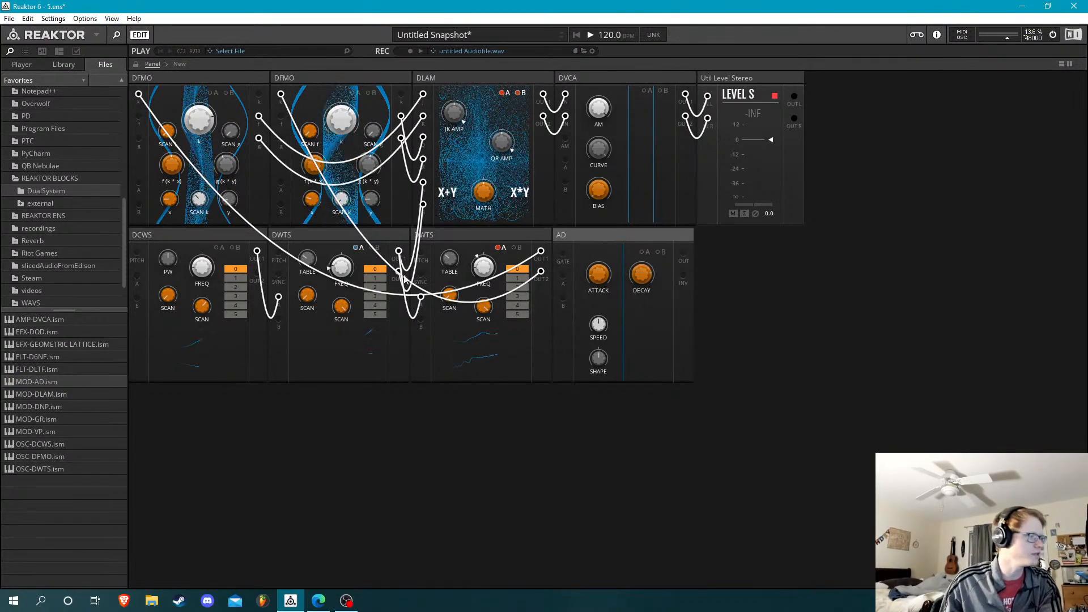
drag(684, 253, 714, 220)
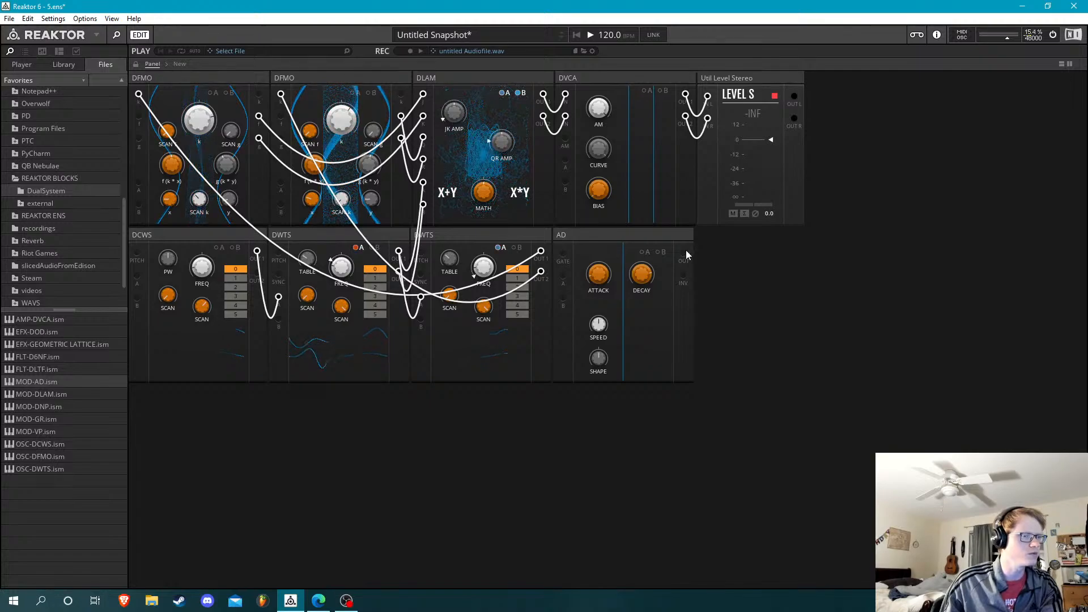
drag(683, 253, 566, 159)
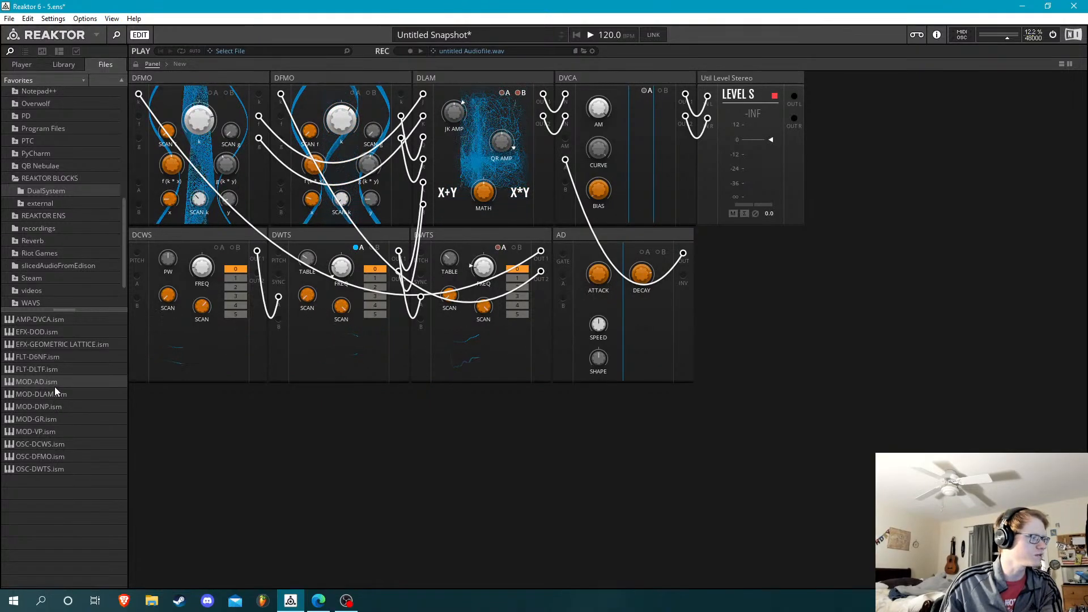
Add an OSC-DCWS block in a third row and patch the upper DCWS's OUT 1 into its PITCH input
click(58, 456)
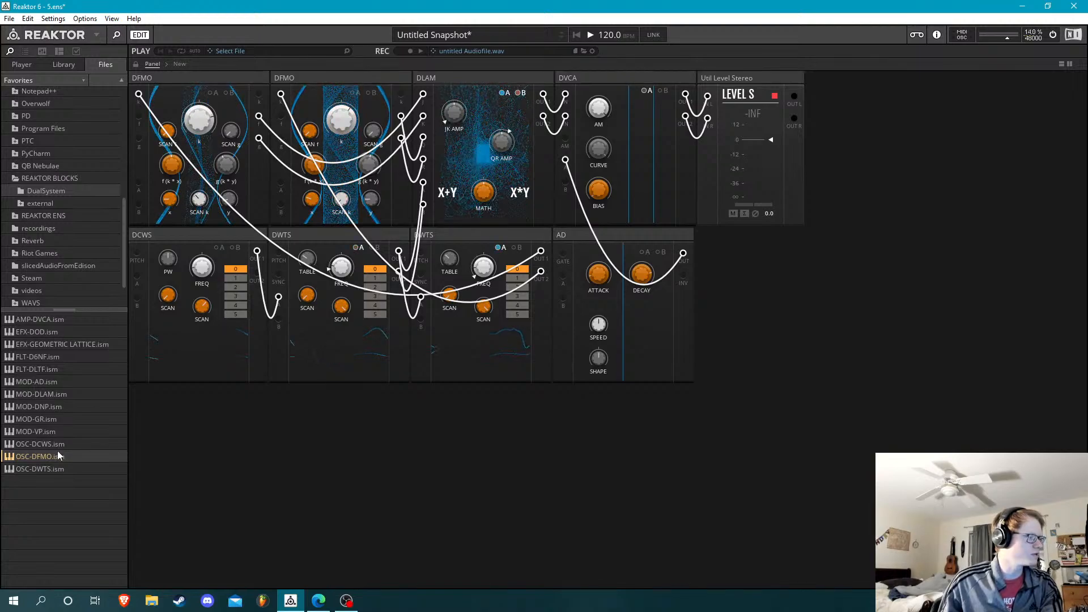
drag(58, 444, 170, 419)
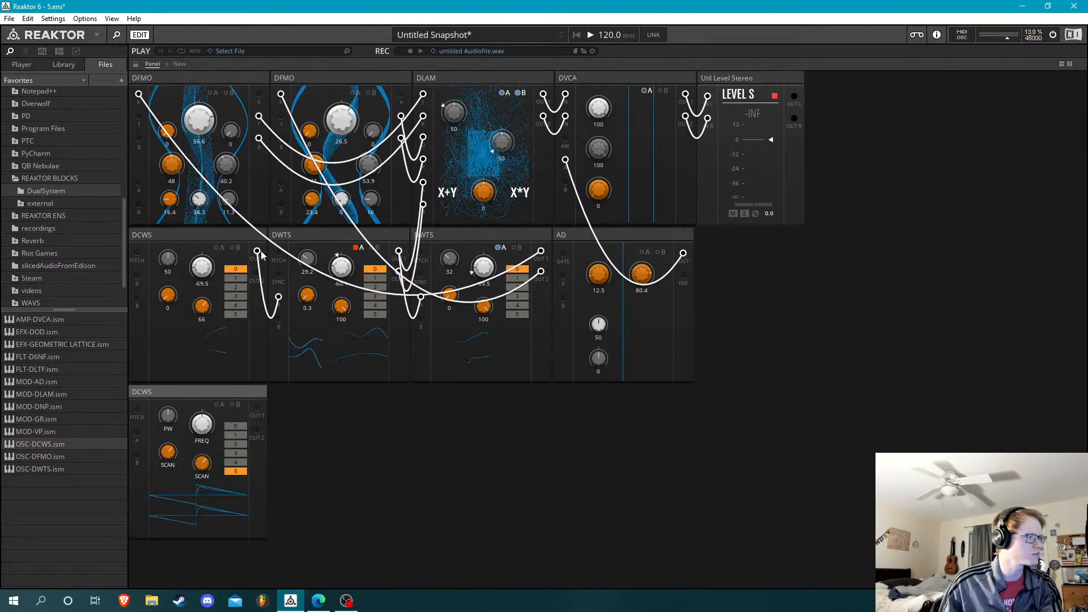
drag(257, 252, 138, 415)
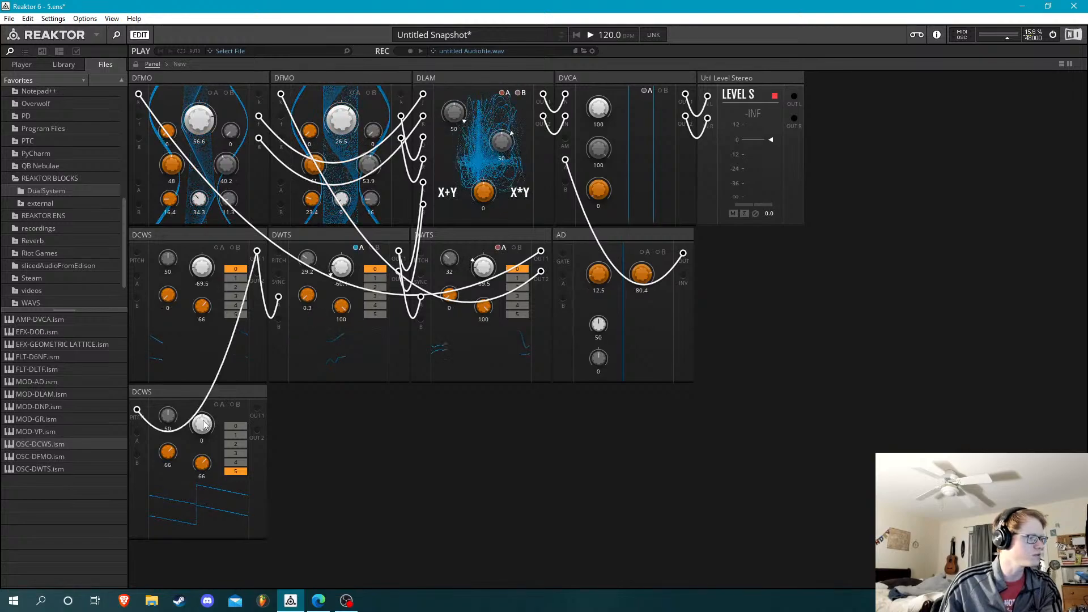
Gate AD from the lower DCWS set to waveform 0, and move AD's OUT to DVCA's AM input with SHAPE at -100
click(240, 427)
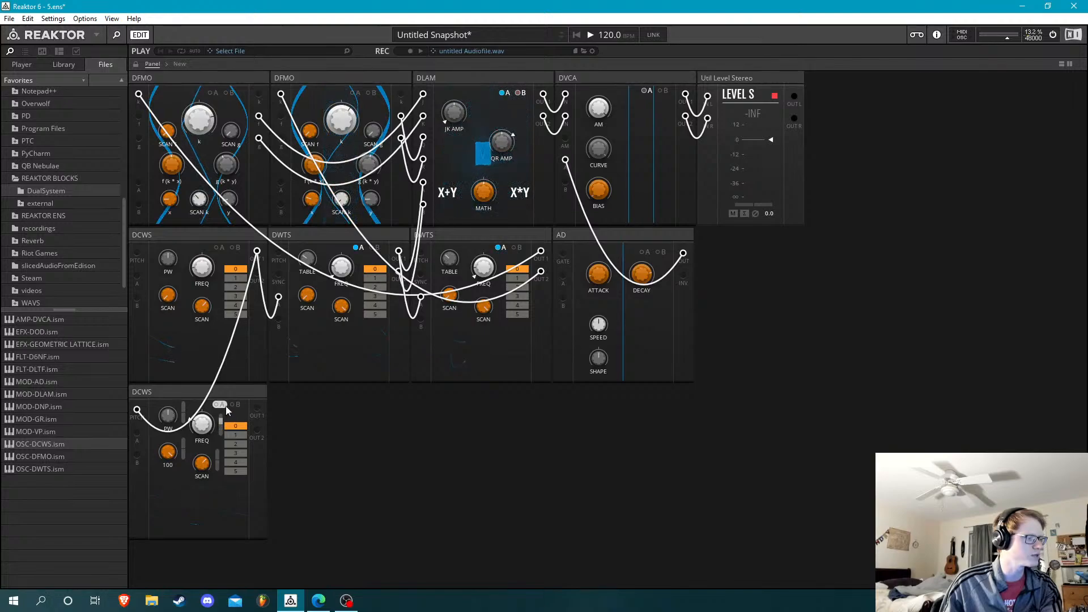
drag(257, 408, 563, 254)
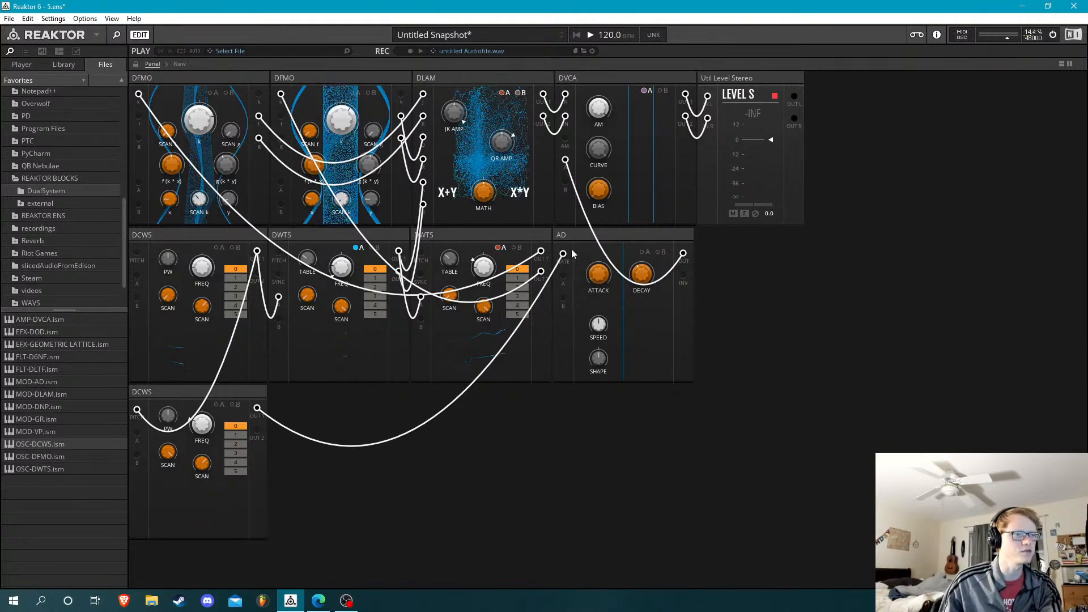
double_click(566, 160)
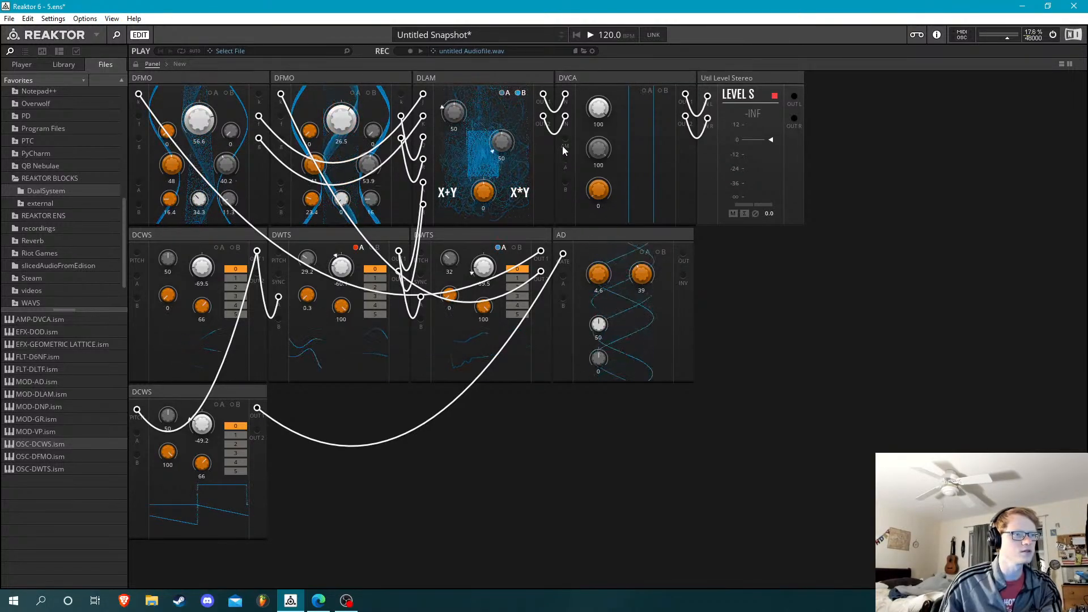
drag(564, 141, 683, 253)
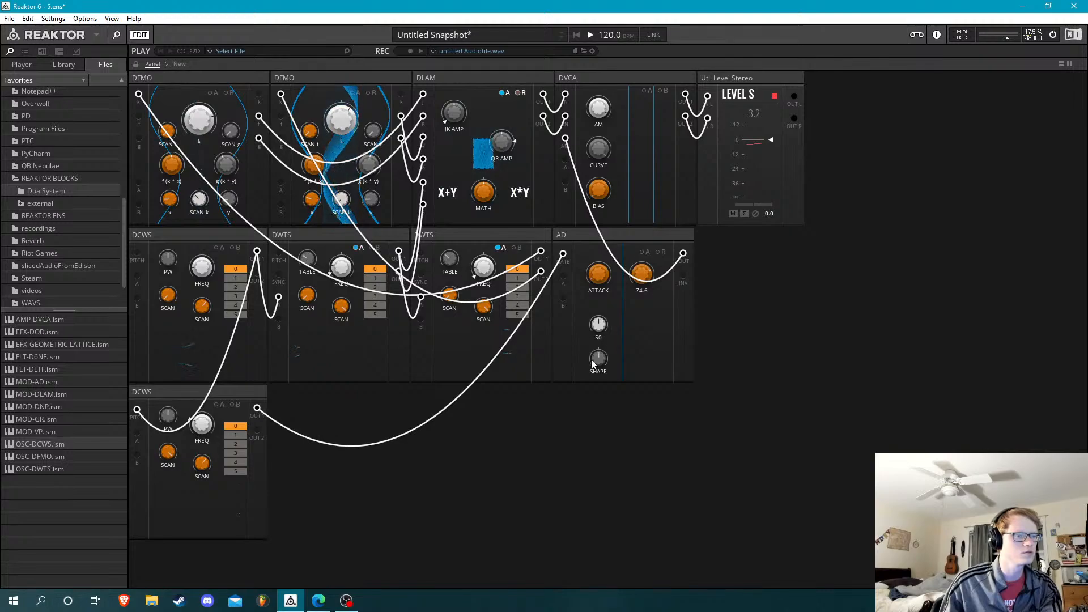
drag(600, 366, 608, 476)
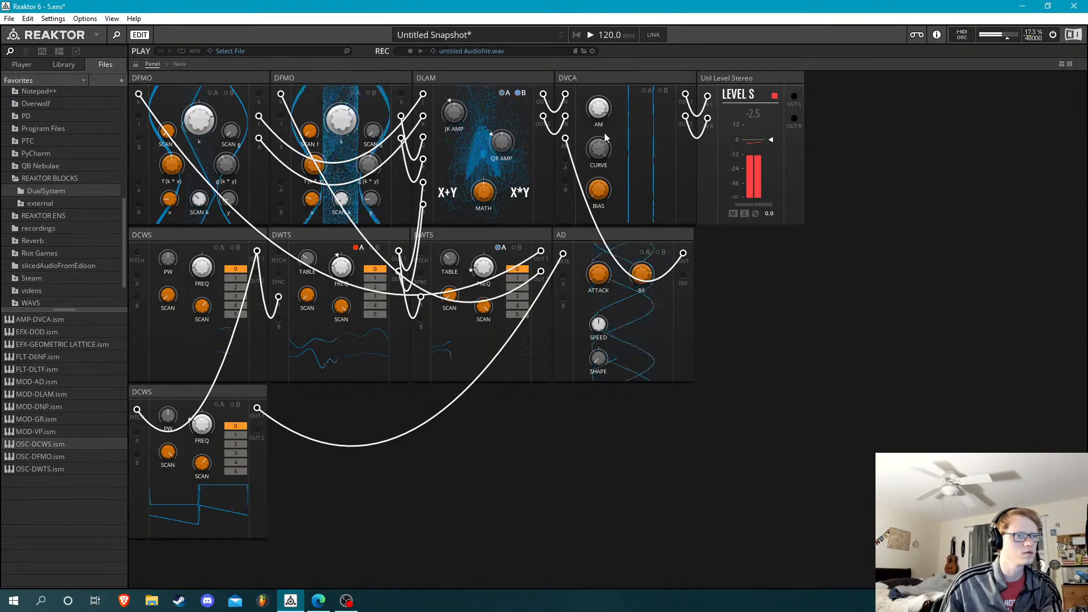
Patch the upper DCWS's OUT 1 into the lower DCWS's A input instead of PITCH and set the lower block's FREQ to -40.6
mouse_move(602, 110)
mouse_down()
mouse_move(613, 148)
mouse_move(616, 107)
mouse_up()
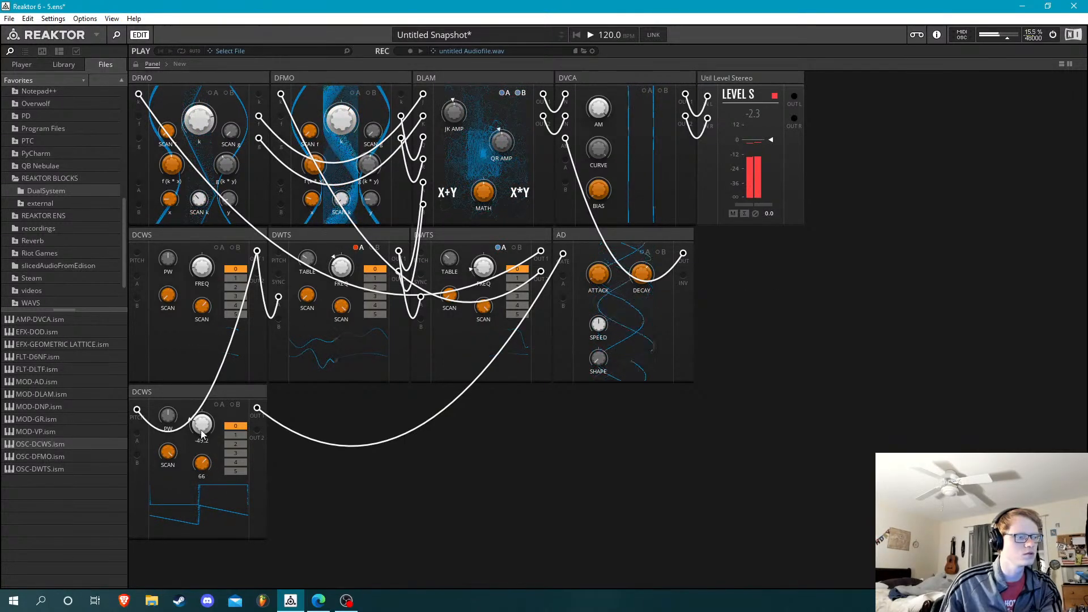
drag(203, 432, 210, 445)
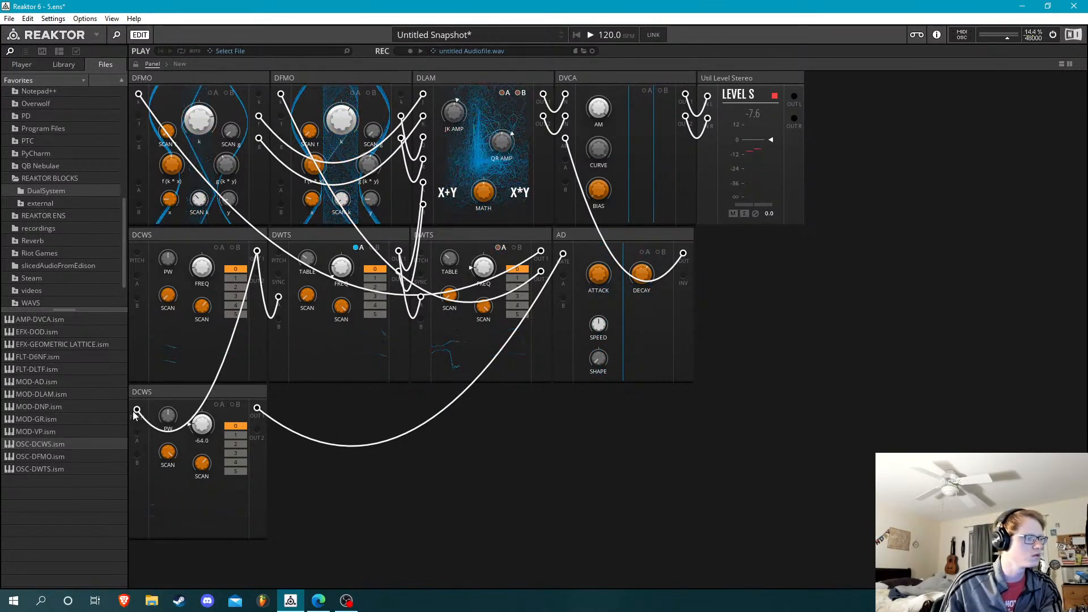
drag(137, 409, 257, 251)
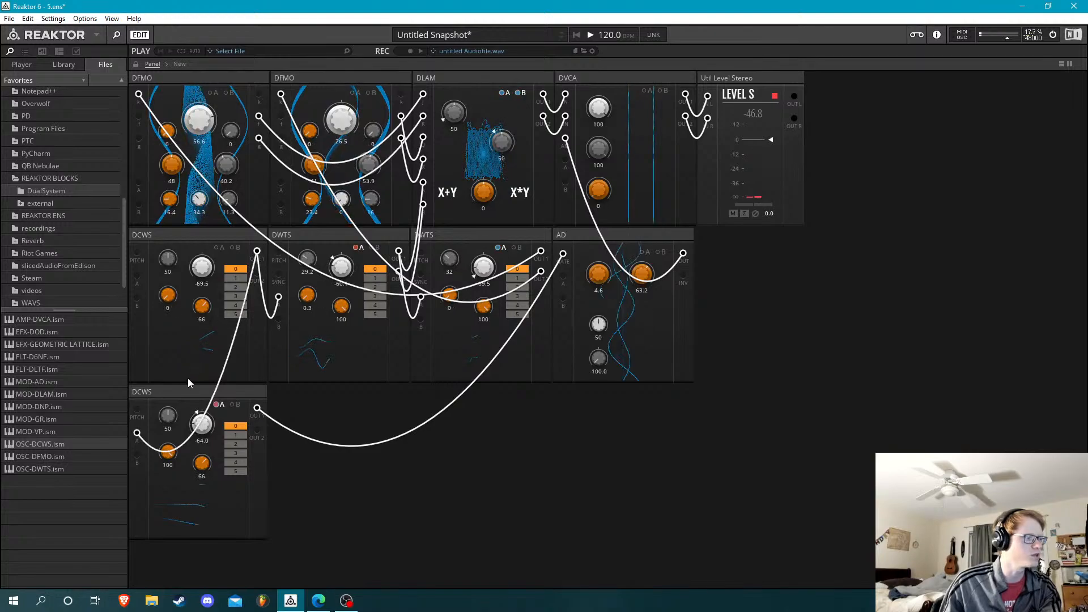
click(218, 405)
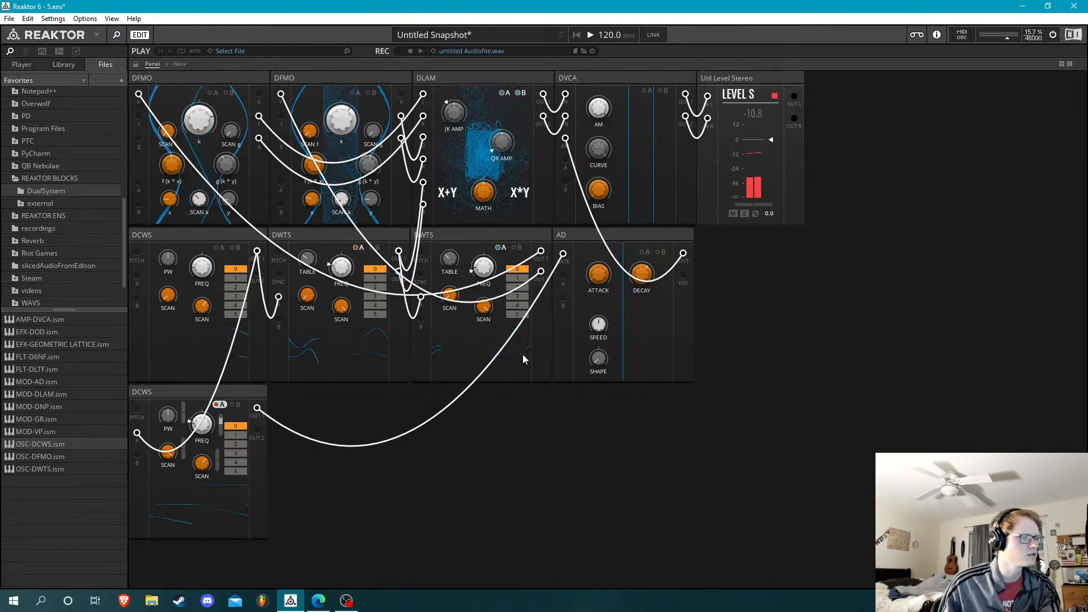
drag(206, 421, 206, 402)
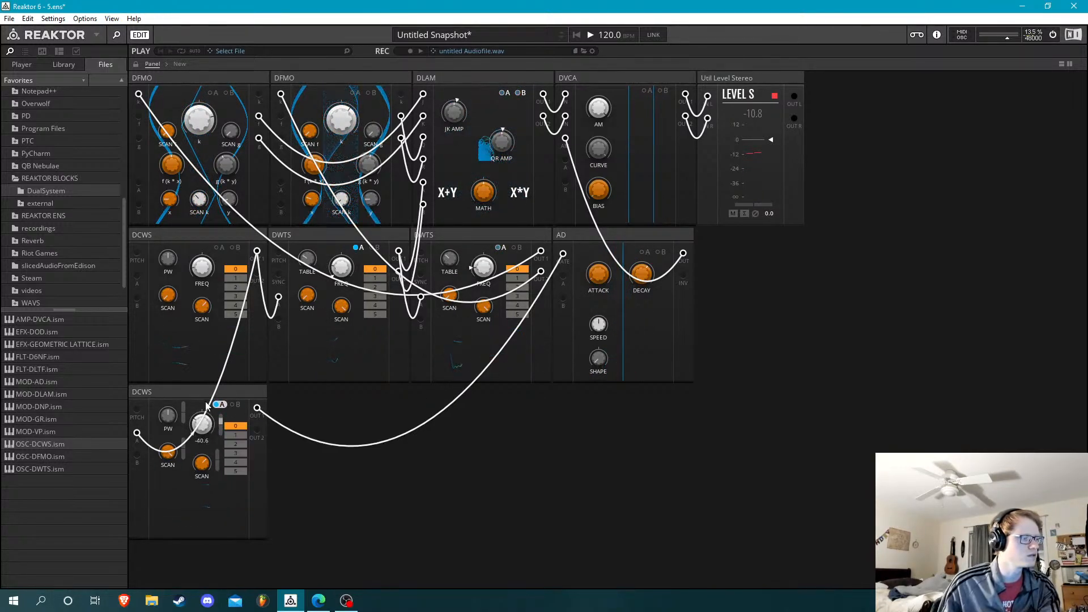
Set DVCA's CURVE to 99.6 and delete the AD block together with its cable to DVCA
mouse_move(645, 269)
mouse_down()
mouse_move(647, 243)
mouse_move(650, 256)
mouse_up()
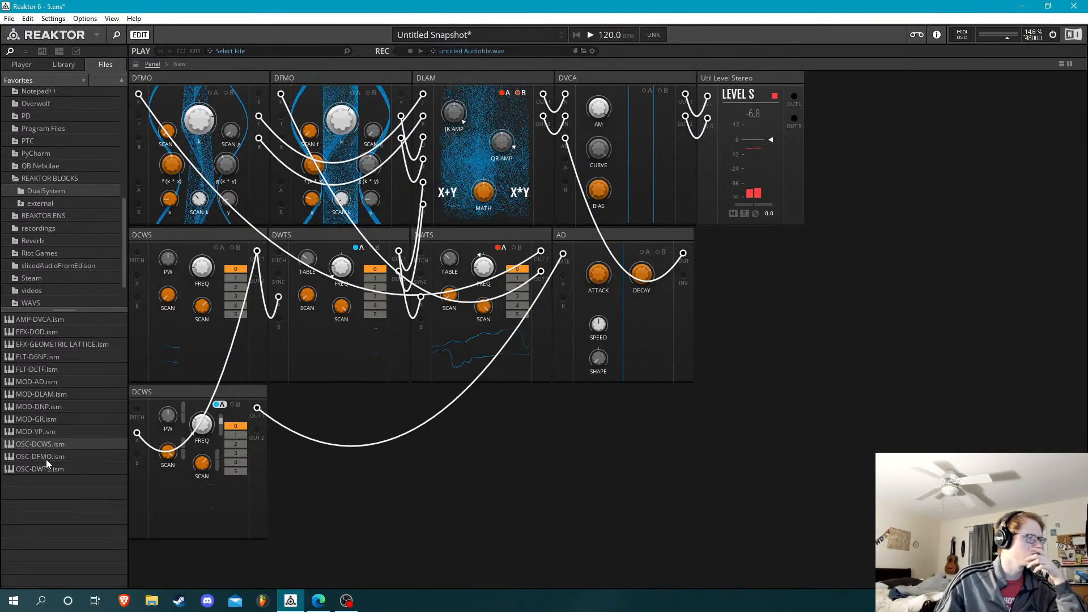
drag(616, 181, 633, 140)
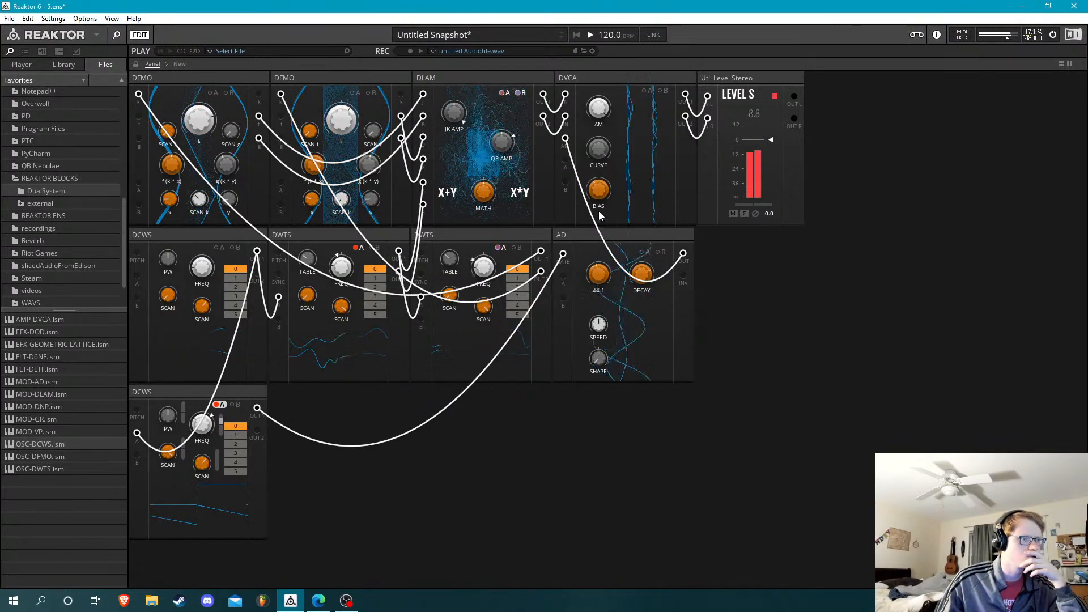
double_click(566, 139)
click(619, 237)
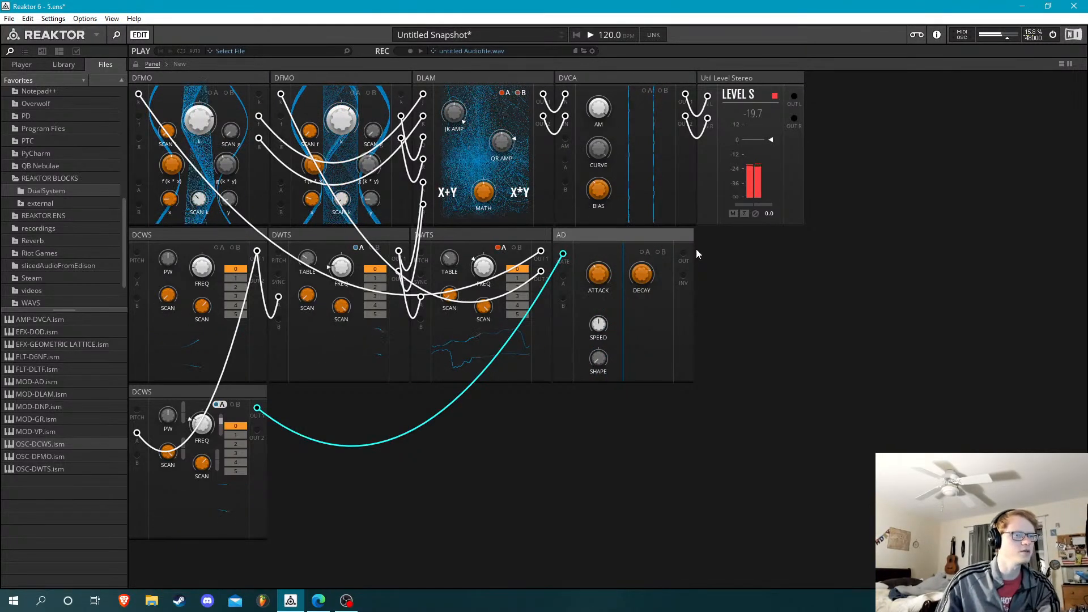
key(Delete)
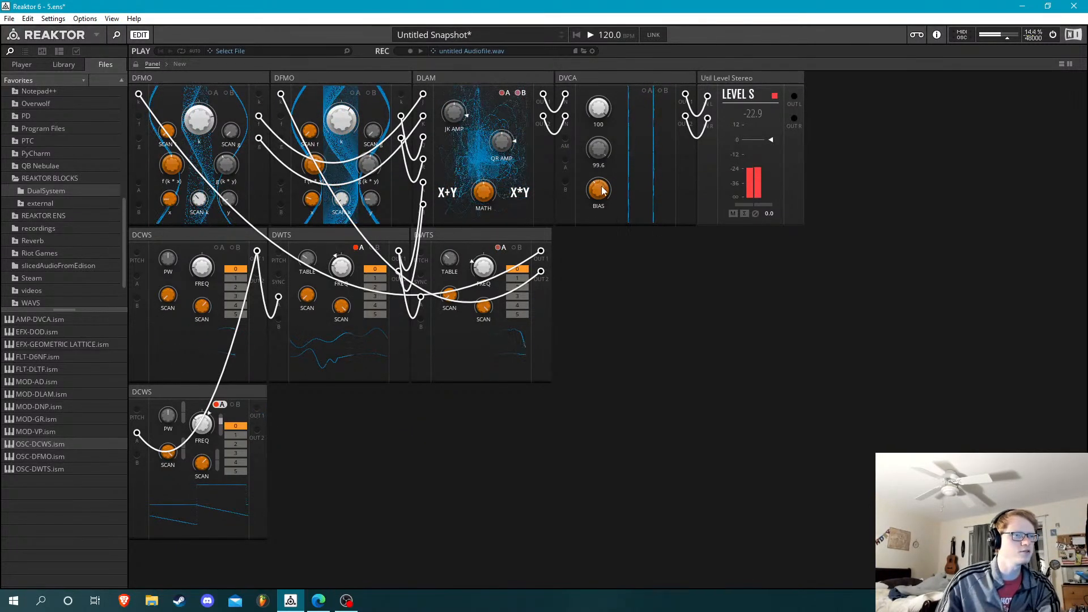
Try DVCA's BIAS without modulation, and add an OSC-DWTS block at the end of the second row with adjusted FREQ and TABLE
drag(602, 190, 607, 86)
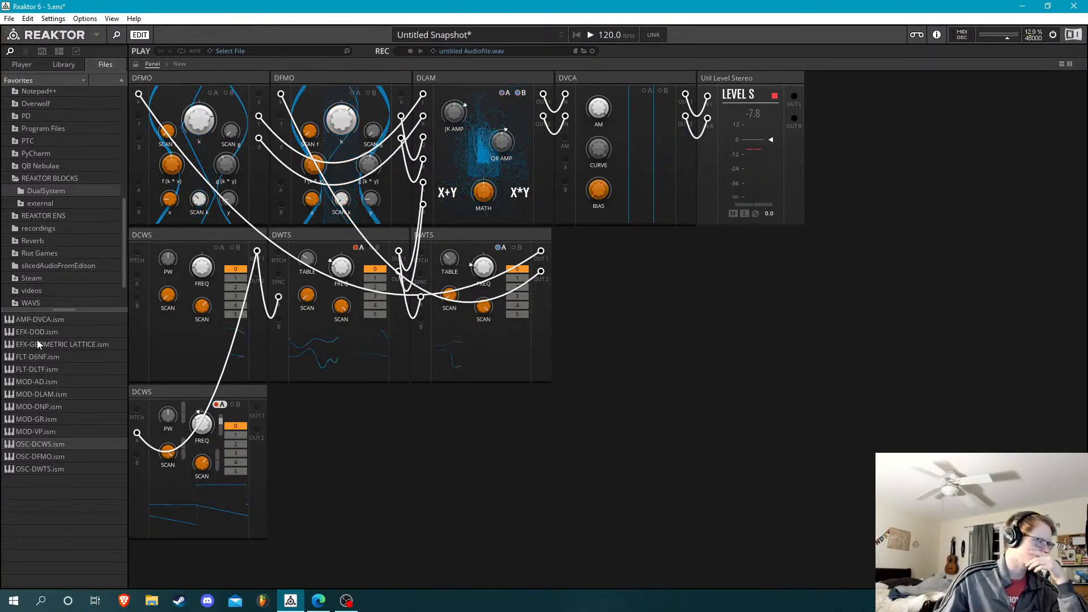
click(59, 325)
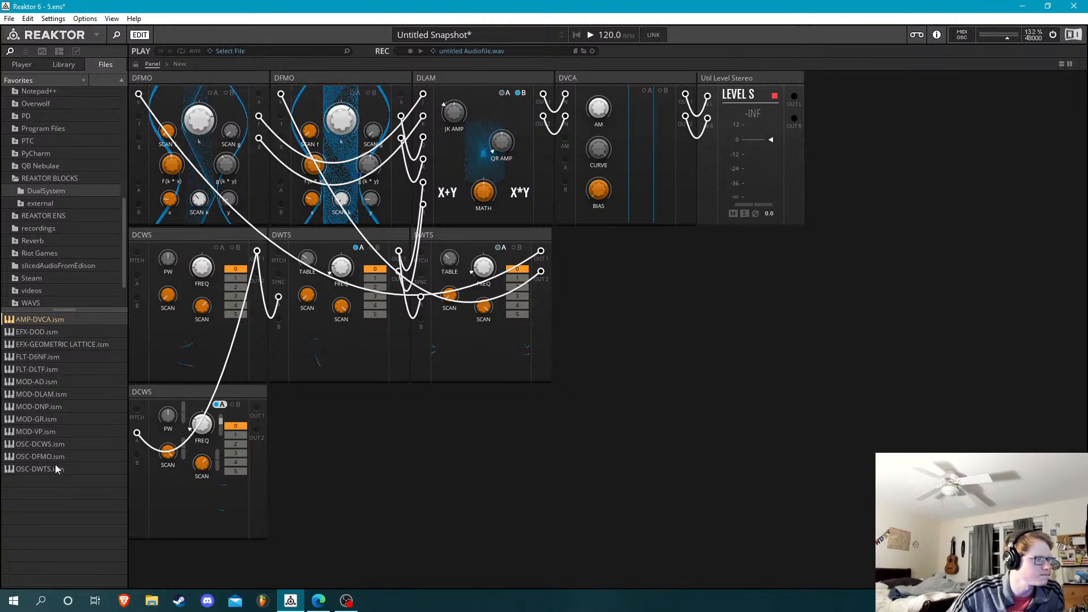
drag(55, 465, 601, 311)
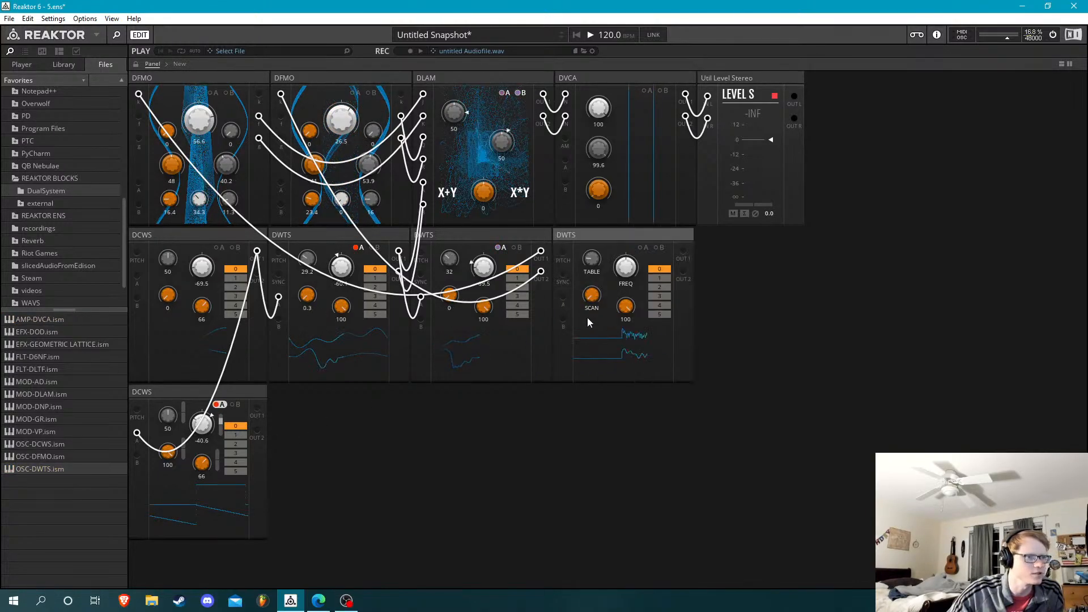
drag(634, 257, 607, 233)
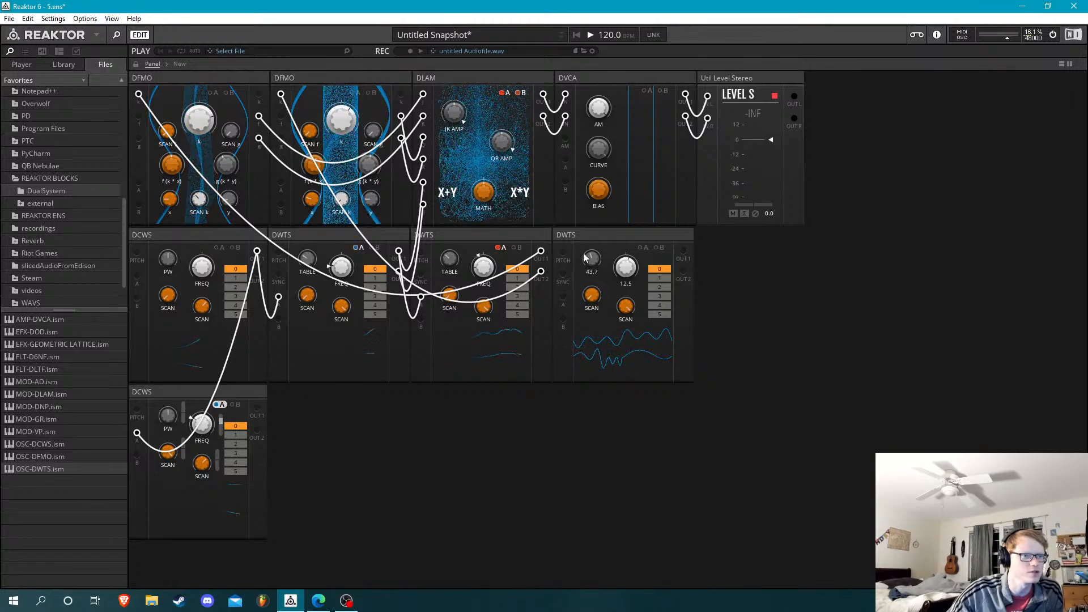
mouse_move(596, 261)
mouse_down()
mouse_move(597, 247)
mouse_move(596, 269)
mouse_up()
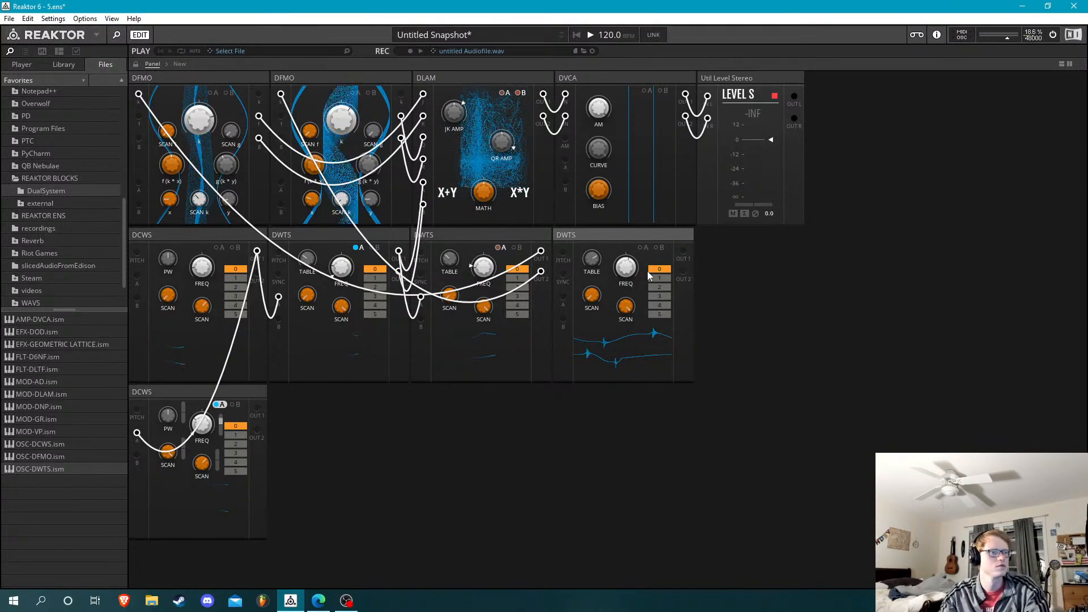
Patch the last DWTS's OUT 1 into DVCA's AM input and set that DWTS's TABLE to 80
drag(683, 251, 567, 143)
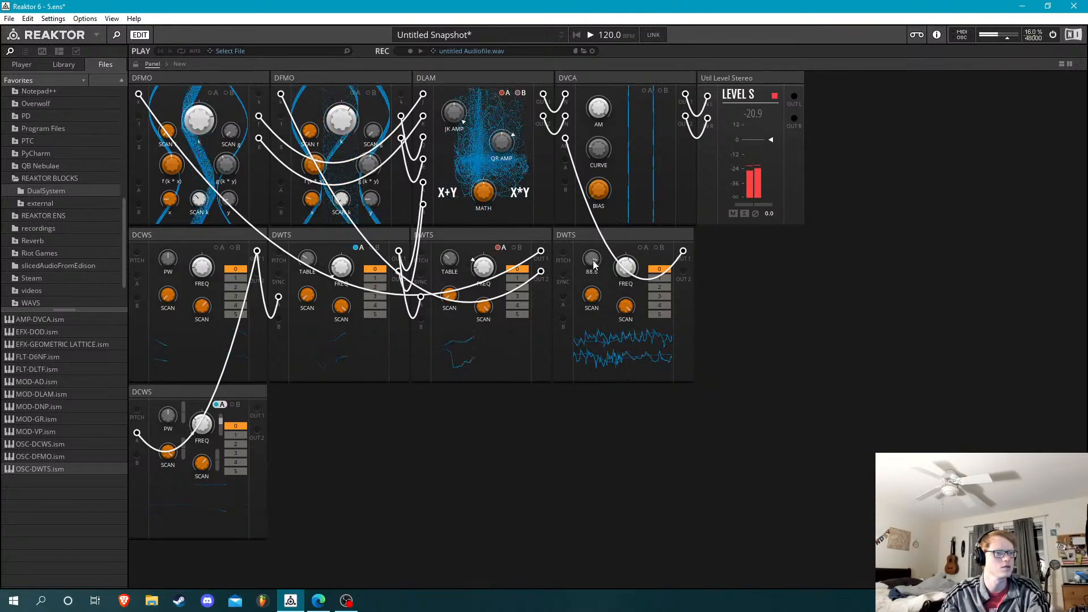
drag(593, 260, 595, 343)
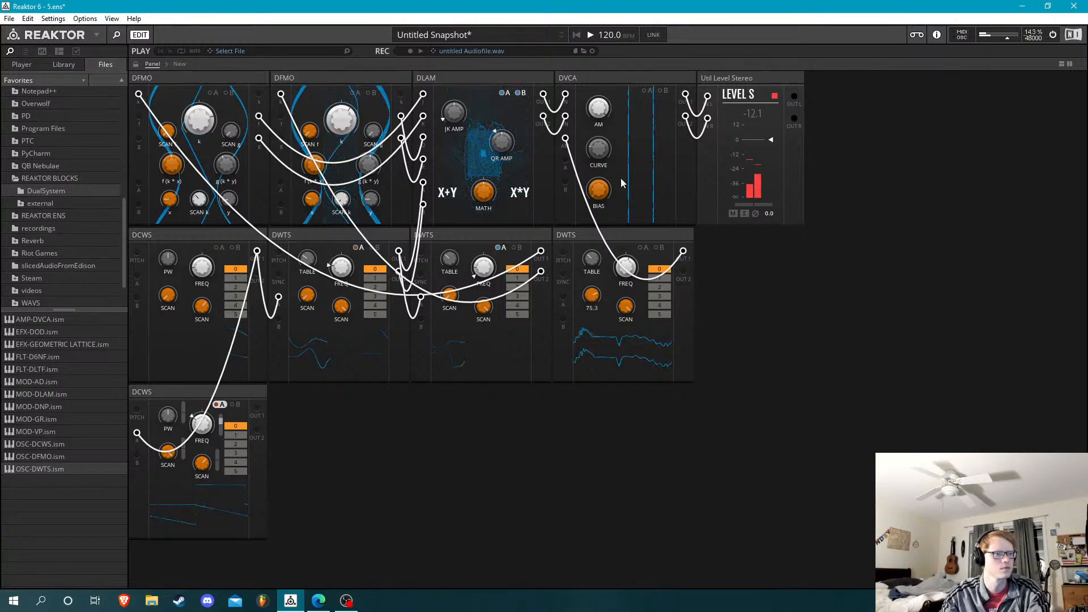
drag(599, 275, 595, 264)
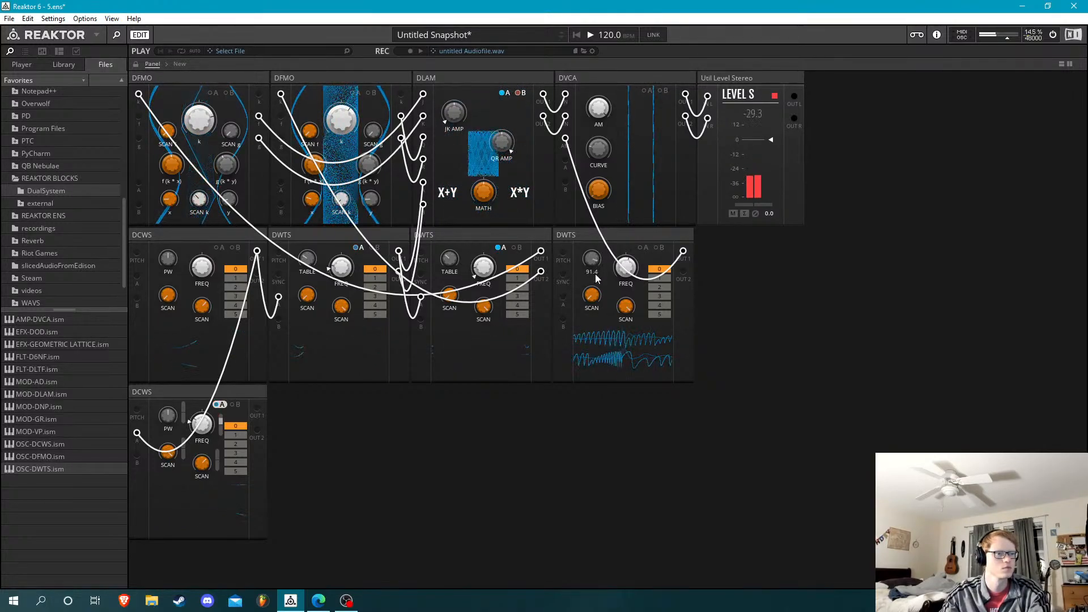
drag(594, 271, 595, 262)
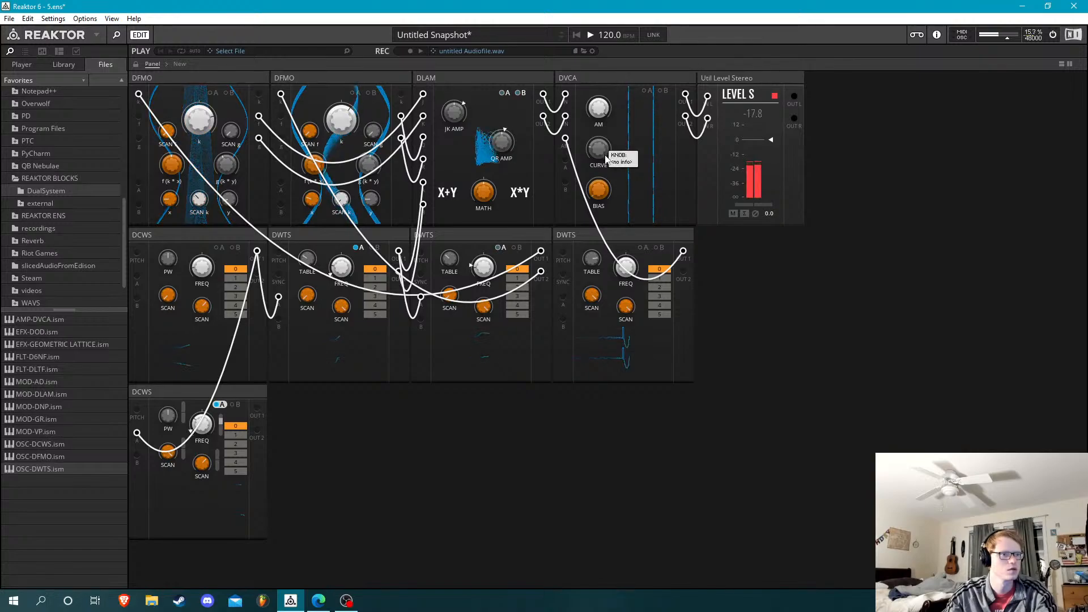
Modulate the last DWTS's FREQ from the upper DCWS's OUT 1 and turn DVCA's BIAS back down to 0
drag(563, 296, 257, 251)
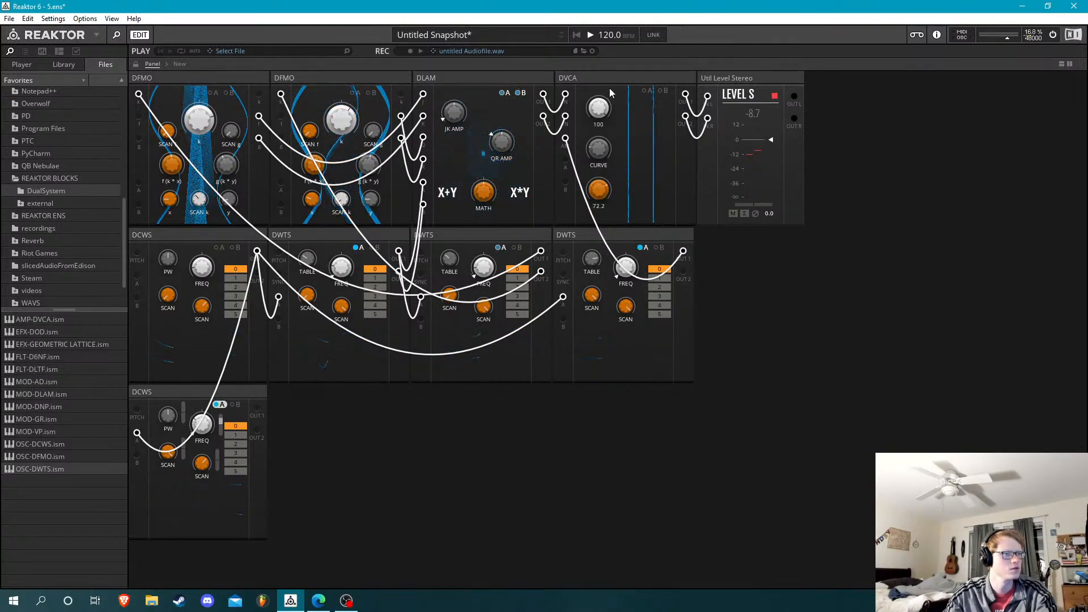
drag(625, 38, 628, 142)
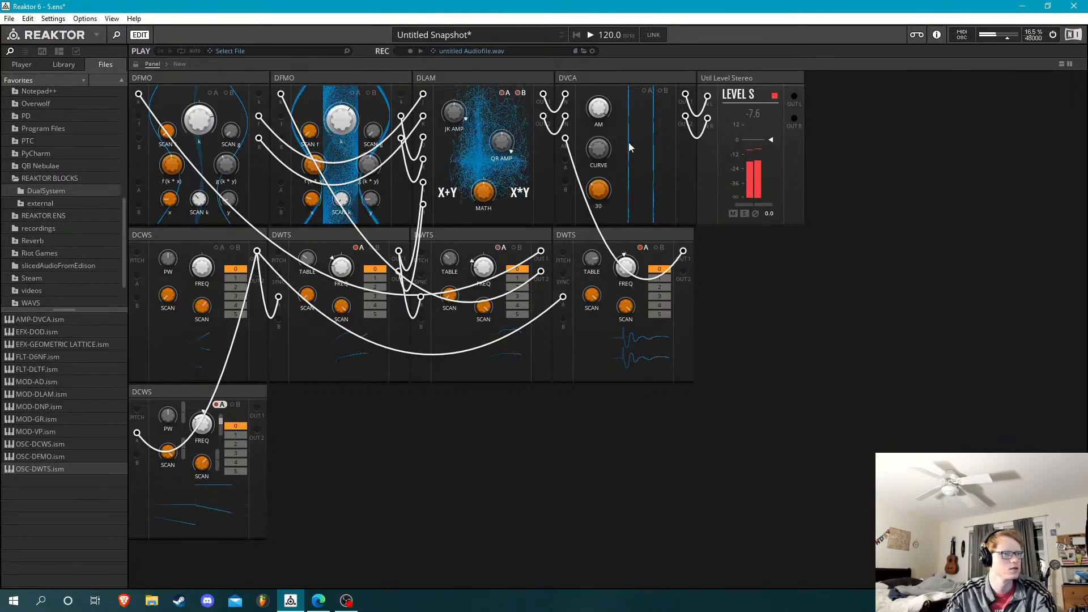
drag(635, 179, 662, 258)
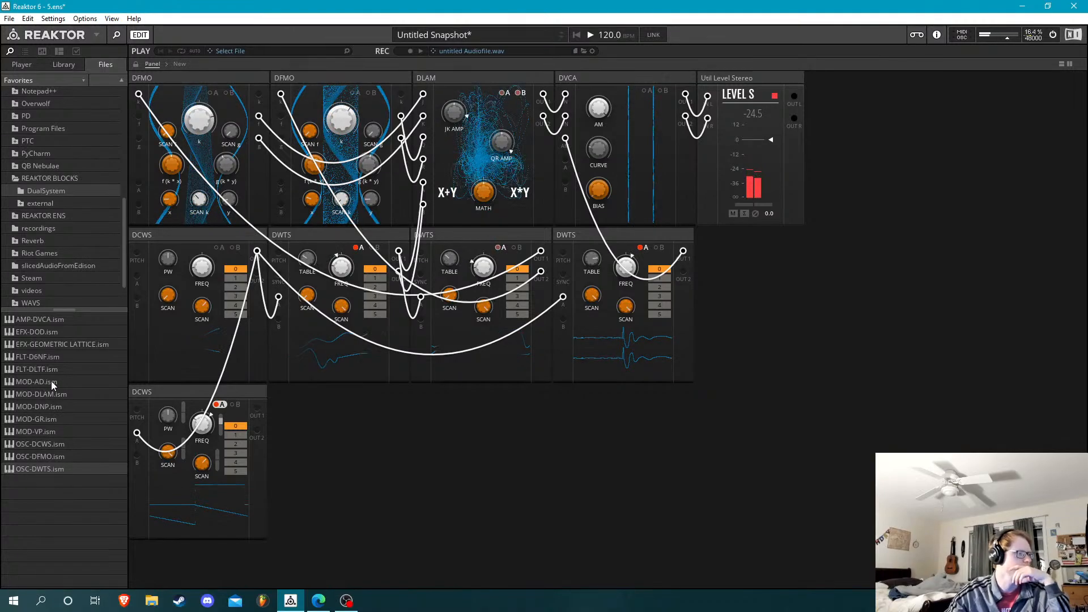
Add a MOD-AD block gated by the third-row DCWS, set its ATTACK to 79.2 and patch its OUT into DVCA's A input
drag(51, 381, 352, 427)
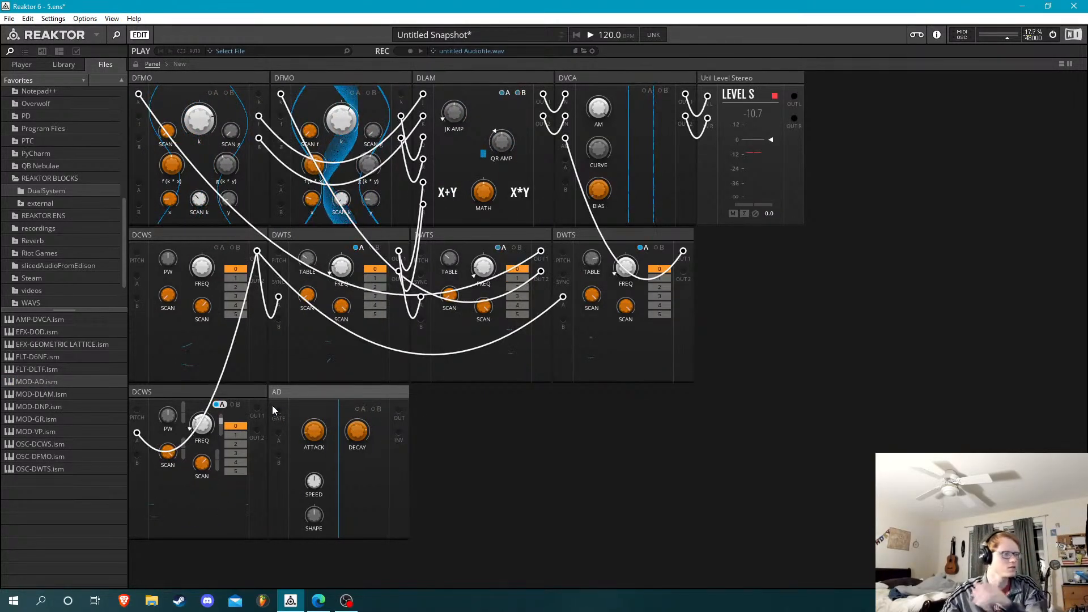
drag(276, 408, 256, 408)
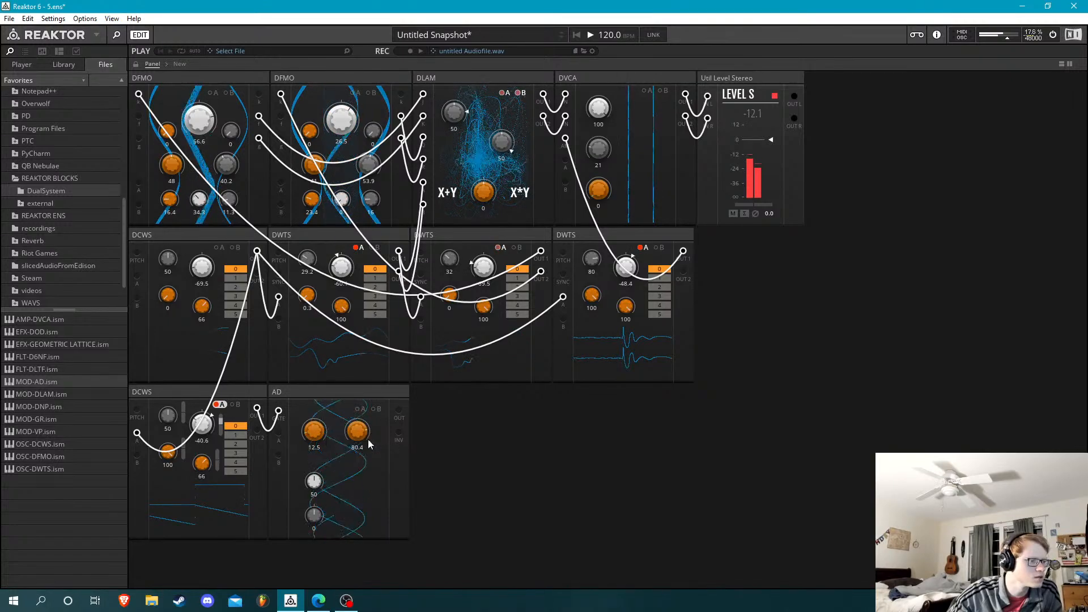
drag(317, 434, 339, 332)
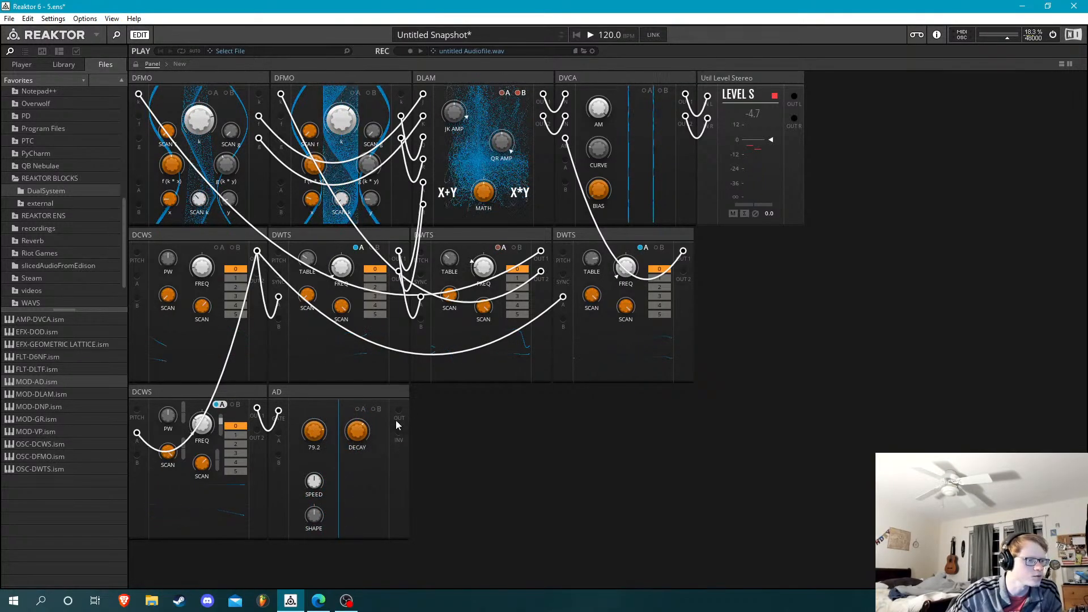
drag(399, 410, 565, 160)
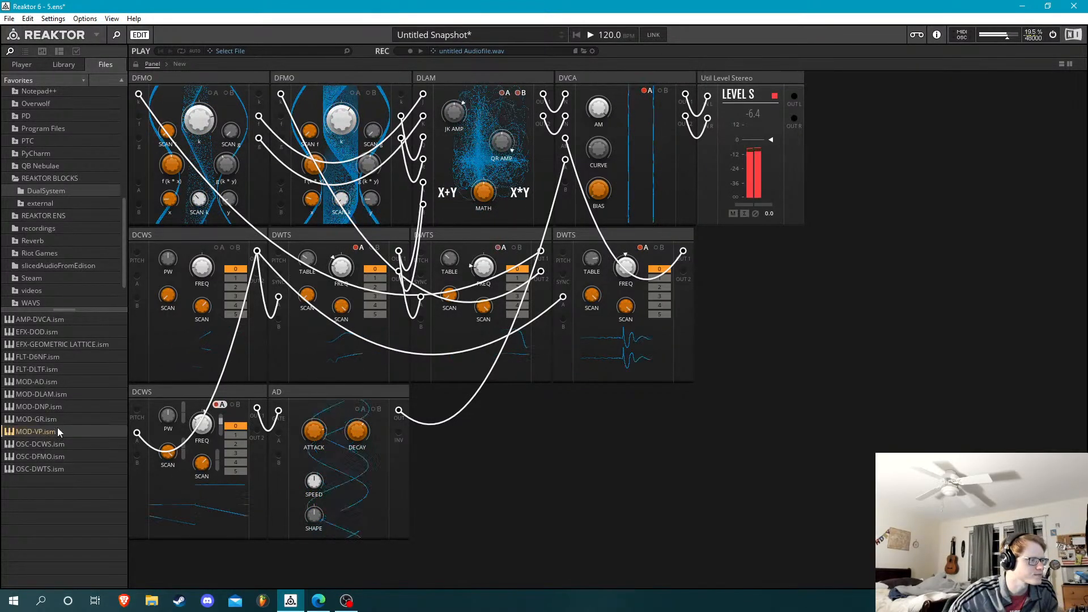
Add a MOD-VP block after AD, feed it from AD and the last DWTS, and patch its OUT into DVCA's AM input
drag(53, 434, 440, 448)
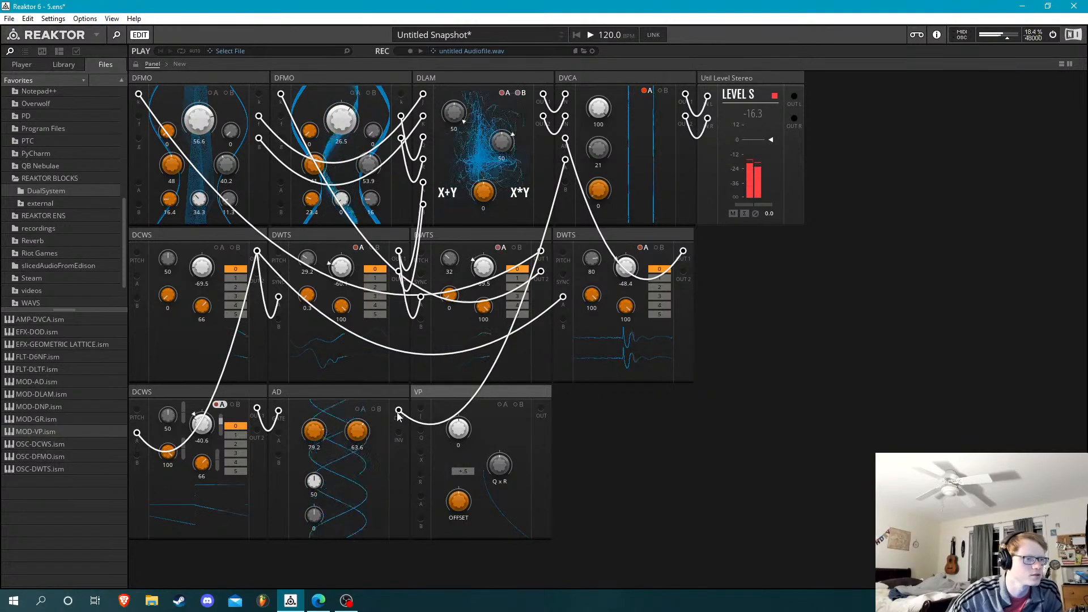
drag(399, 412, 421, 430)
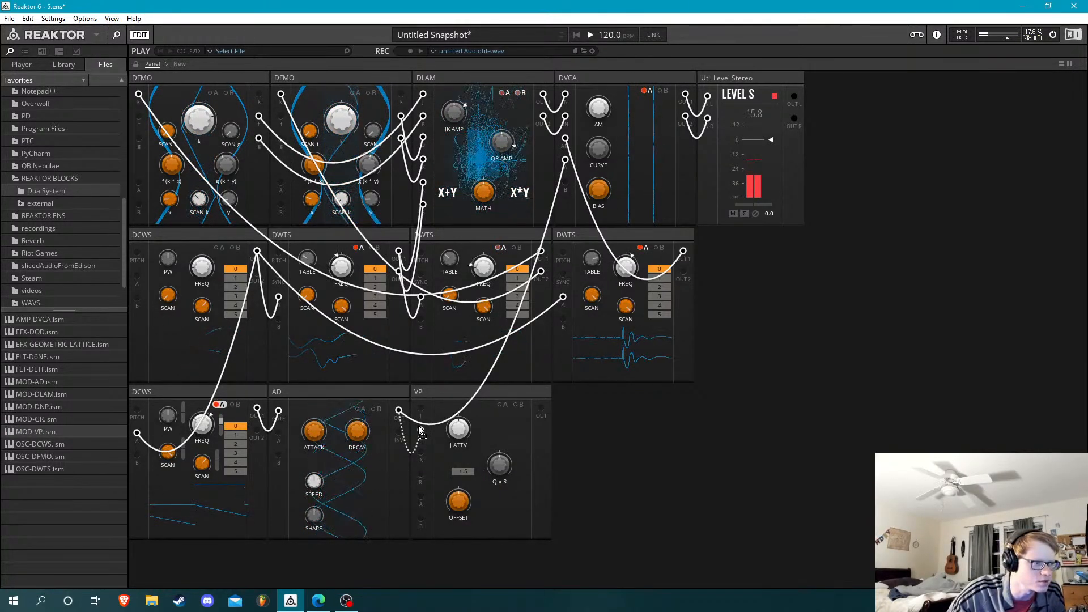
drag(419, 475, 567, 139)
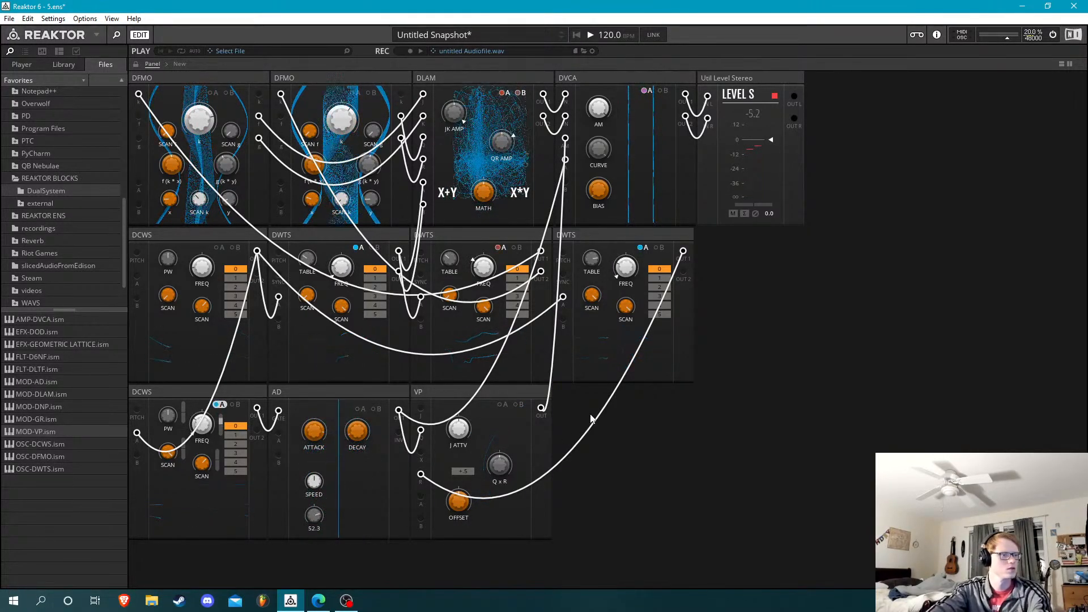
Delete the VP, AD and DCWS blocks in the third row
click(504, 393)
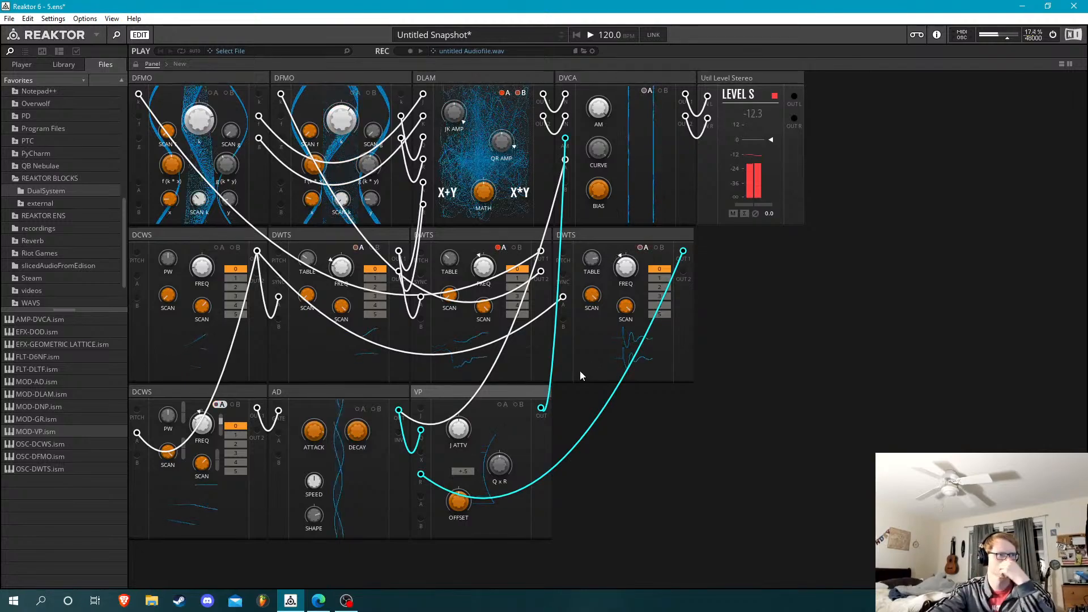
key(Delete)
click(381, 394)
key(Delete)
click(225, 392)
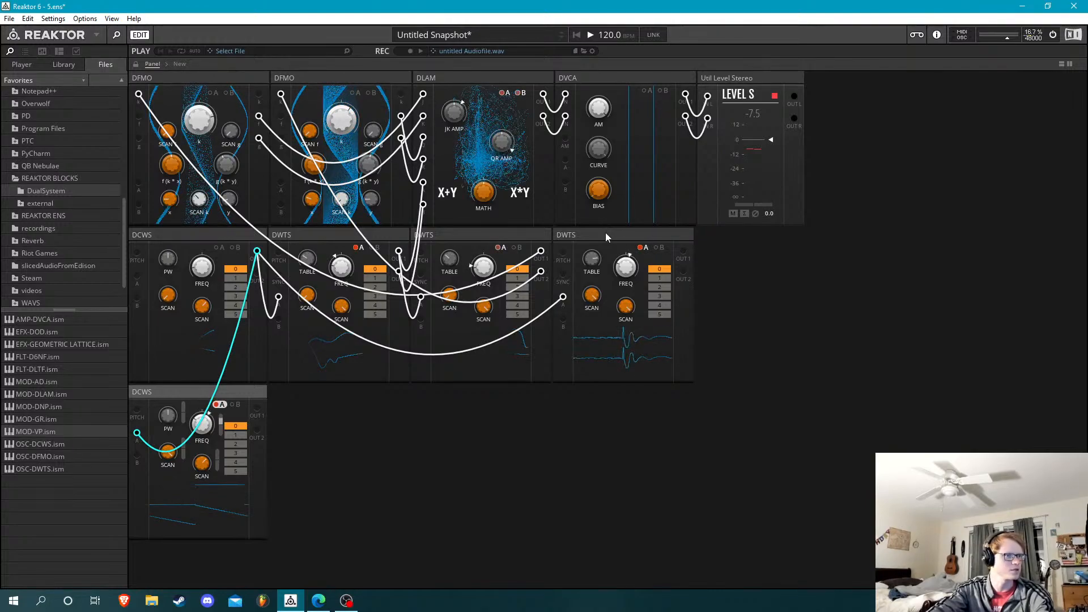
key(Delete)
Delete the three DWTS blocks and the DCWS in the second row, leaving only the top row of blocks
click(608, 237)
key(Delete)
click(510, 233)
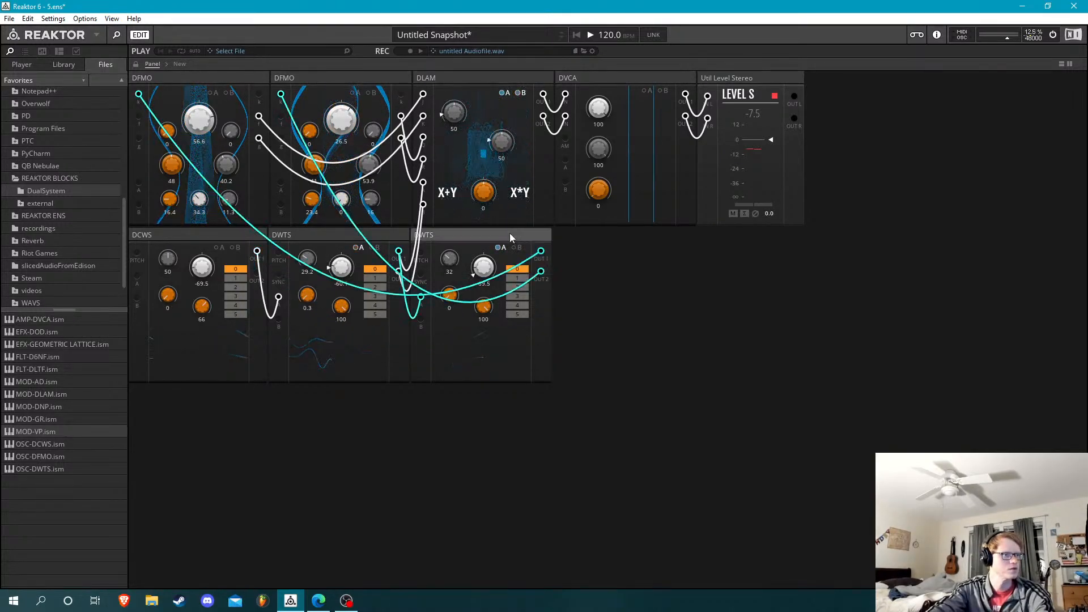
key(Delete)
click(317, 235)
key(Delete)
click(220, 236)
key(Delete)
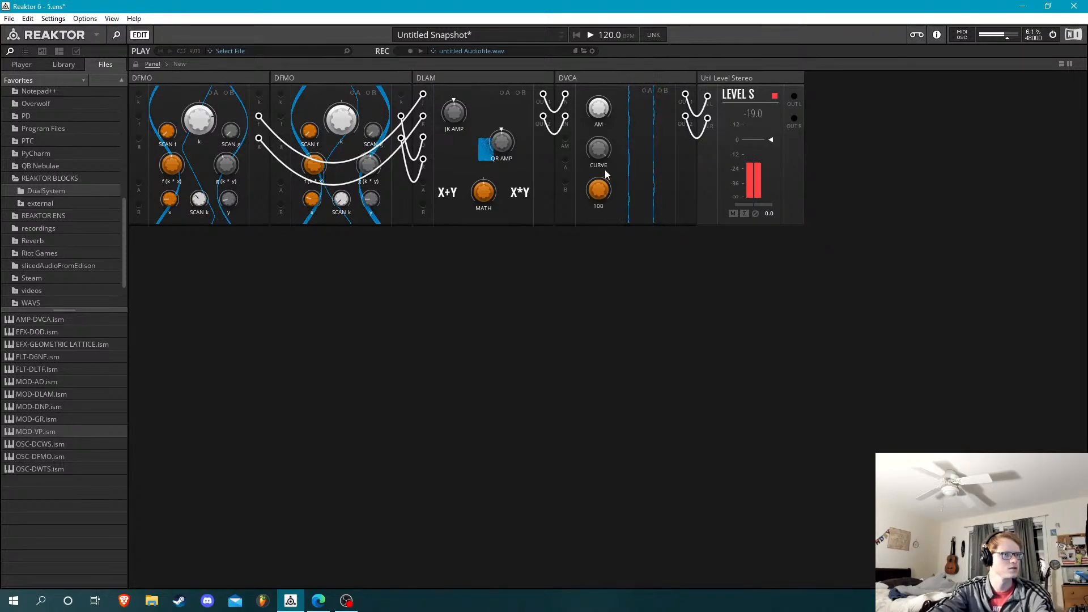
Turn DVCA's BIAS down to 0, then add an OSC-DWTS block with its two outputs patched into DLAM's A and B inputs
drag(600, 189, 118, 484)
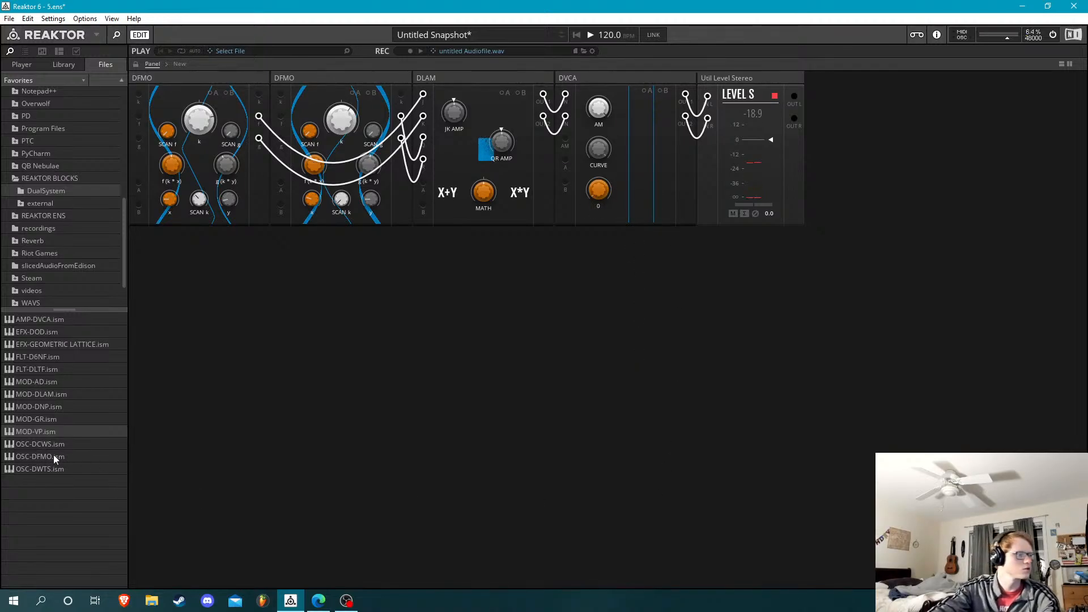
drag(52, 450, 139, 281)
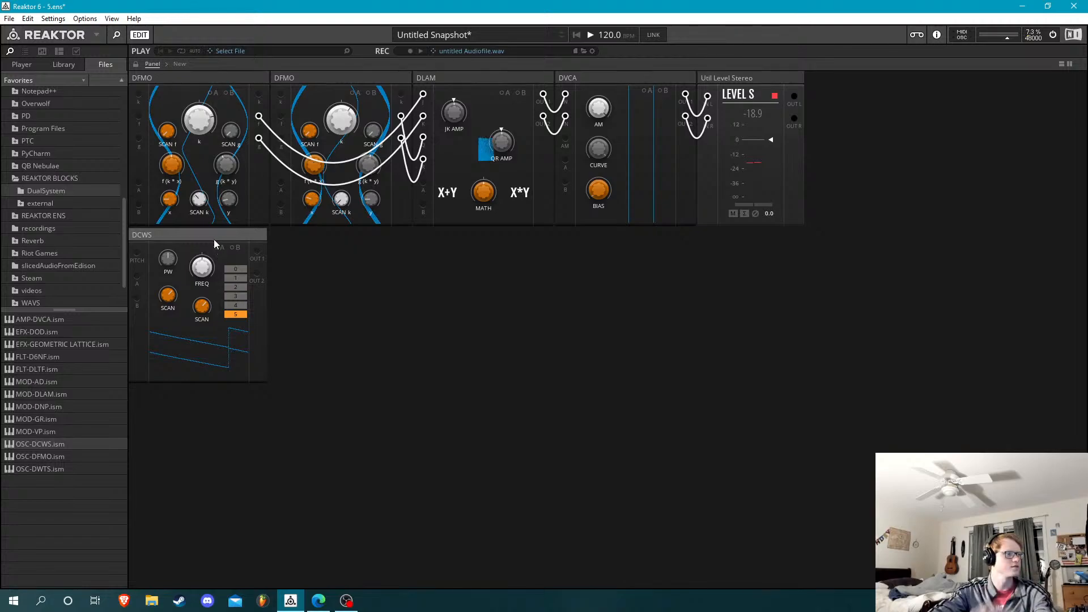
drag(58, 468, 192, 236)
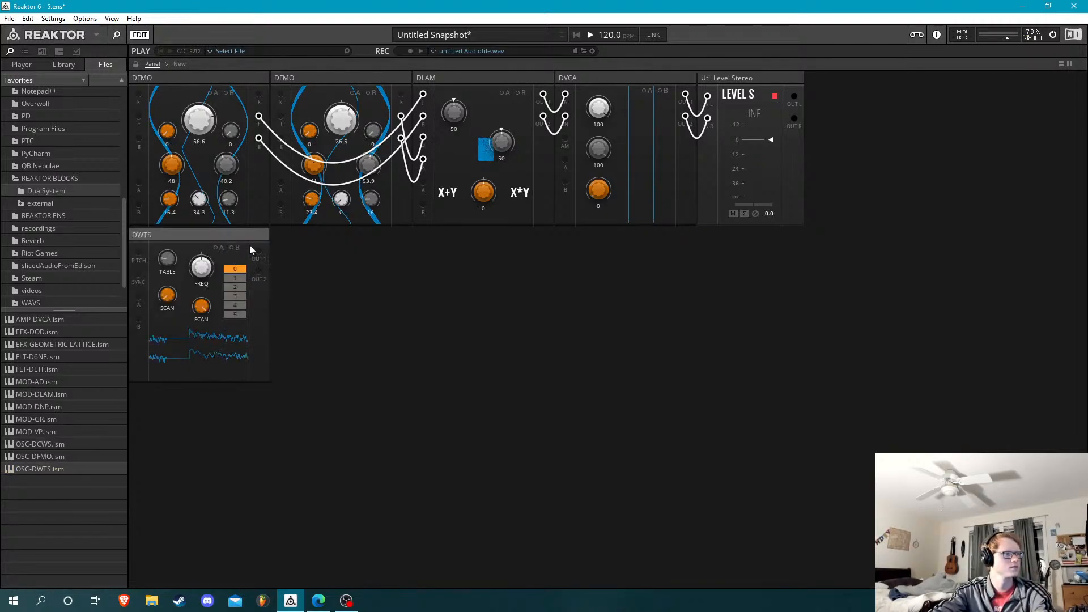
mouse_move(258, 252)
mouse_down()
mouse_move(401, 214)
mouse_move(423, 181)
mouse_move(261, 291)
mouse_move(259, 272)
mouse_up()
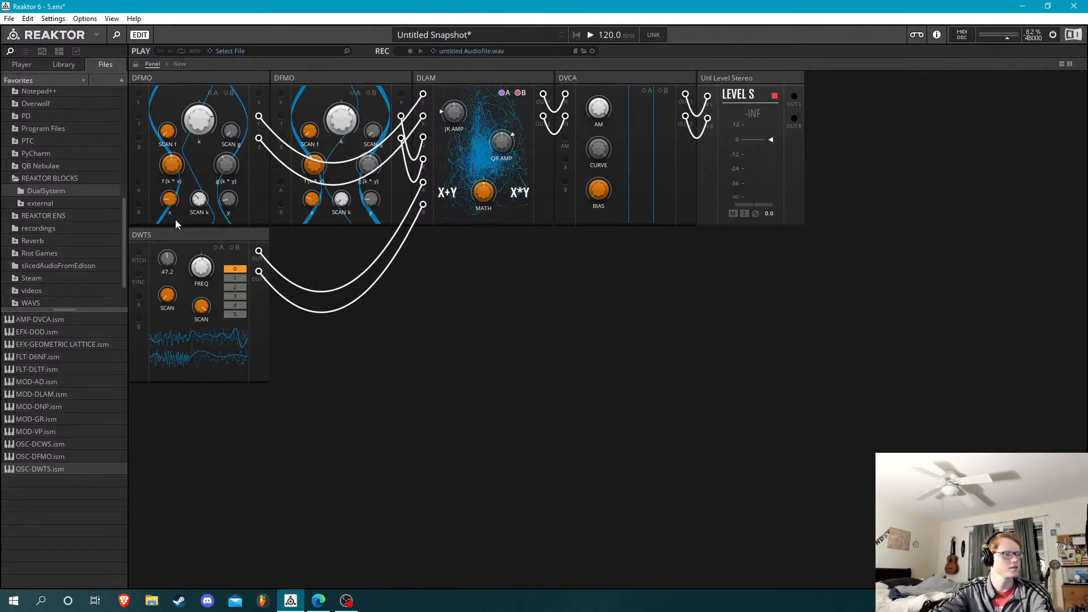
Lower the DWTS's FREQ to -98.4 and turn DVCA's BIAS back up
drag(205, 269, 211, 298)
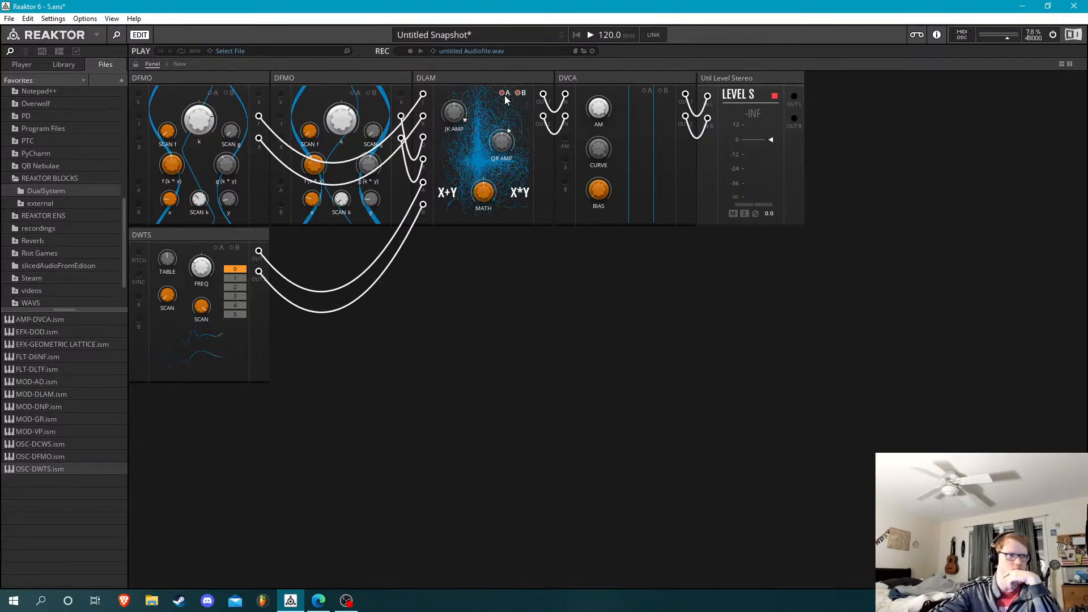
drag(593, 187, 615, 122)
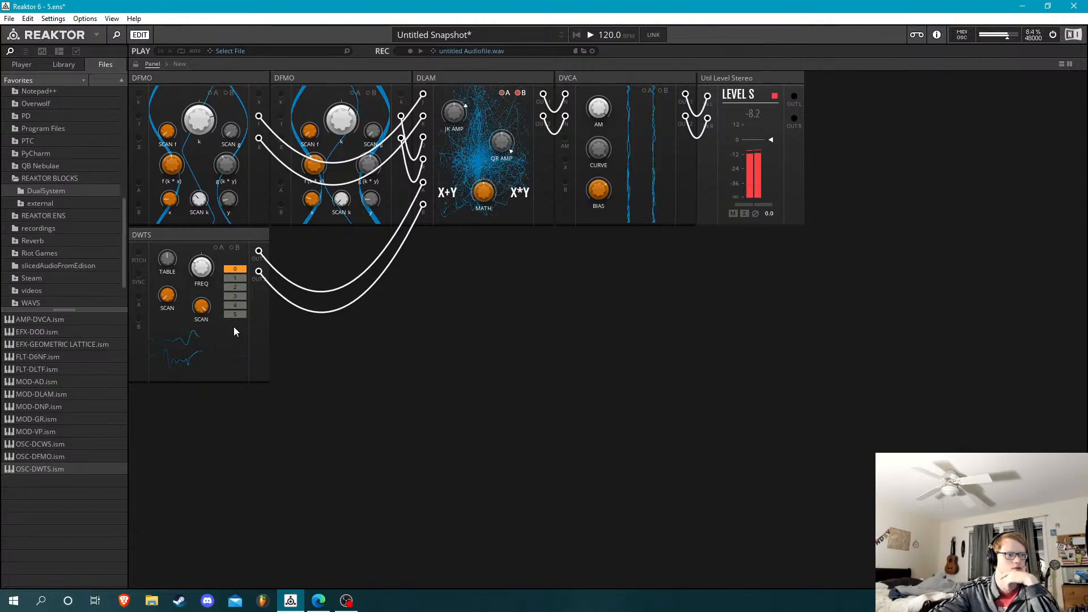
drag(201, 261, 210, 300)
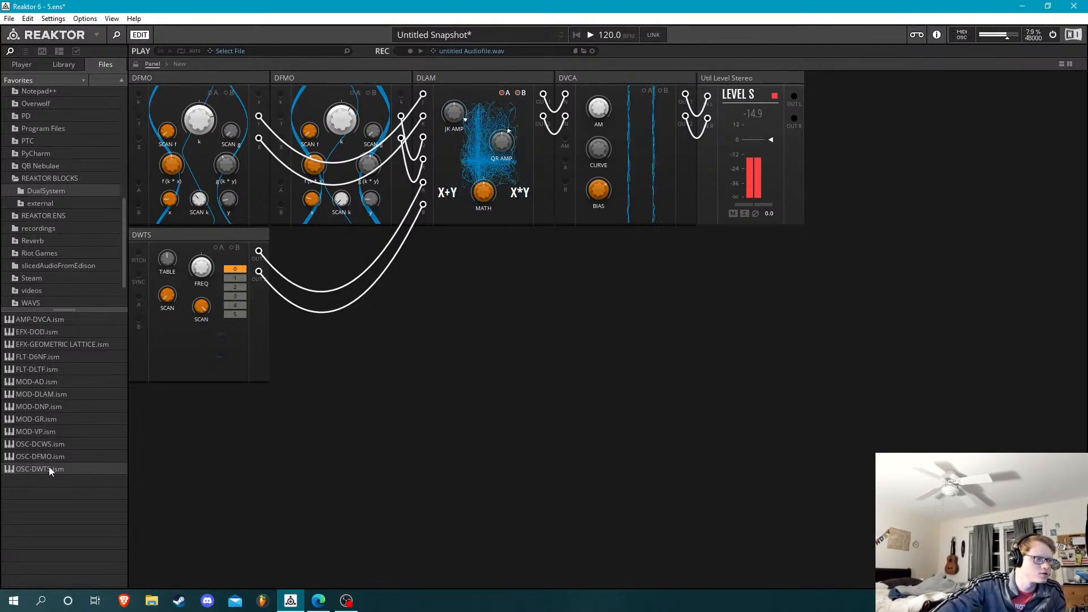
Add MOD-VP and OSC-DCWS blocks after the DWTS and patch the DCWS's two outputs into VP's inputs
drag(49, 430, 333, 311)
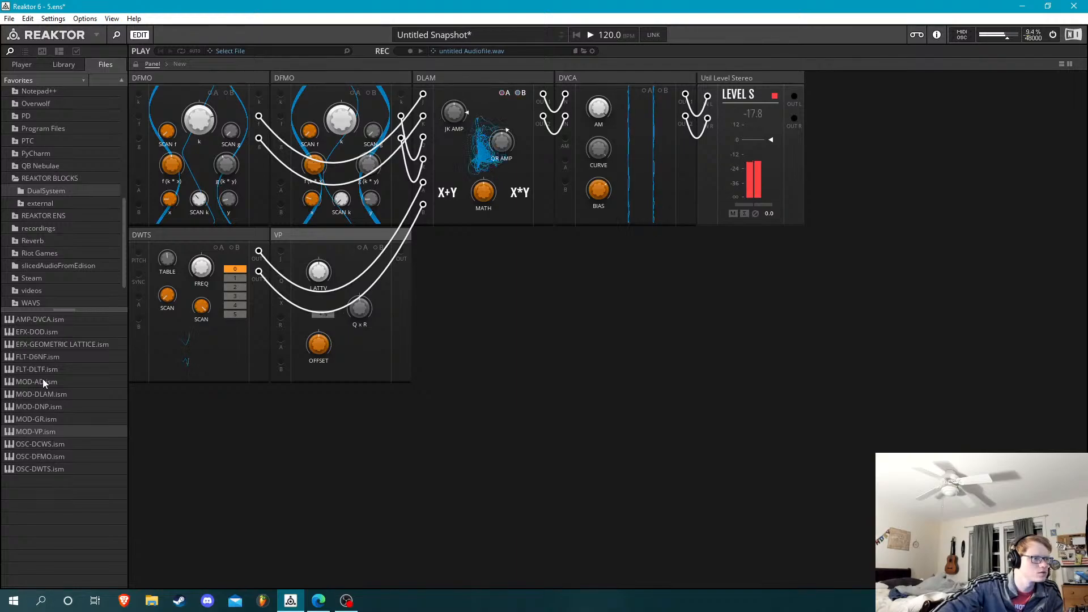
drag(57, 444, 473, 294)
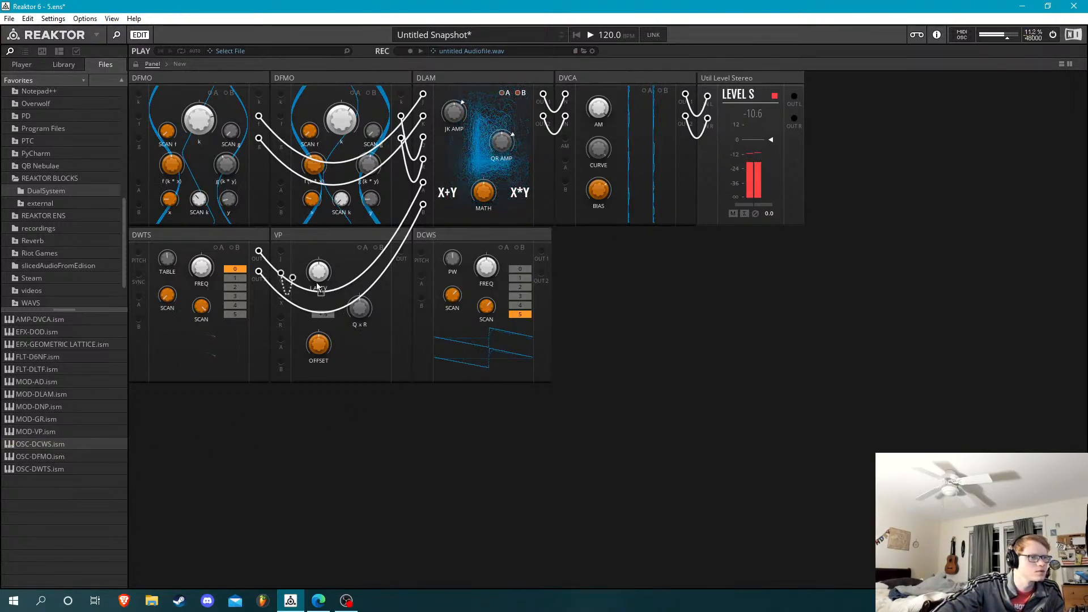
drag(321, 289, 282, 318)
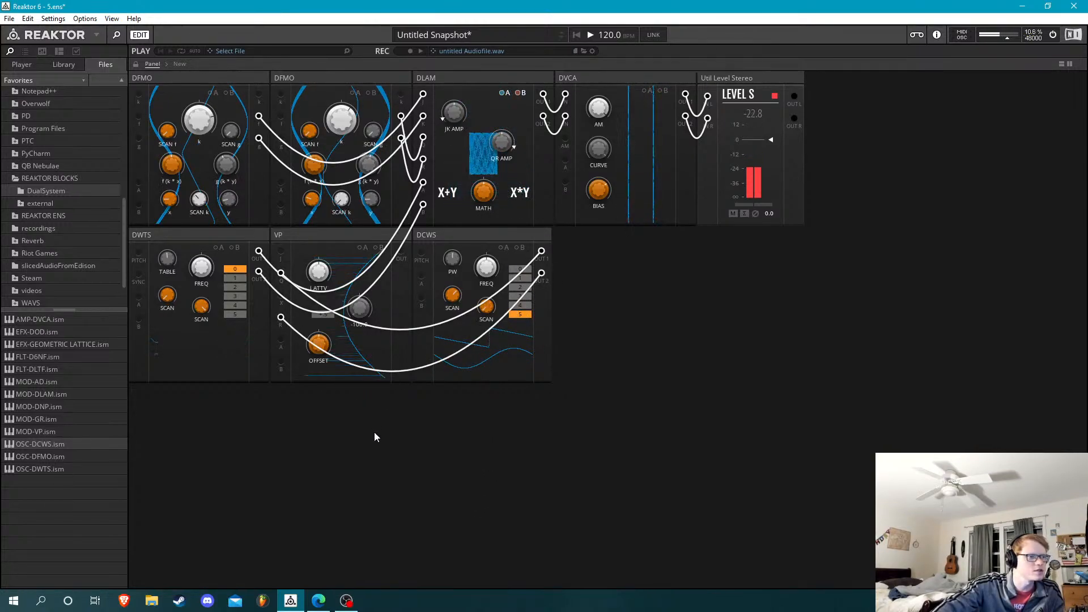
Drive DVCA's AM input from VP's OUT with BIAS at 0 and try different amounts of the DCWS's SCAN under PW
drag(401, 251, 565, 138)
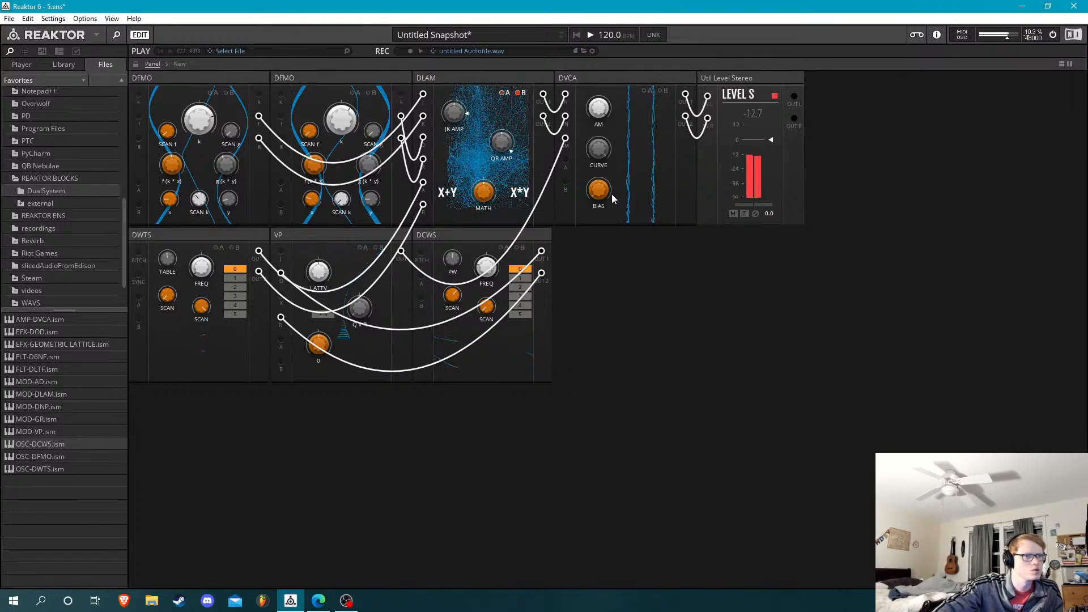
drag(600, 134, 606, 311)
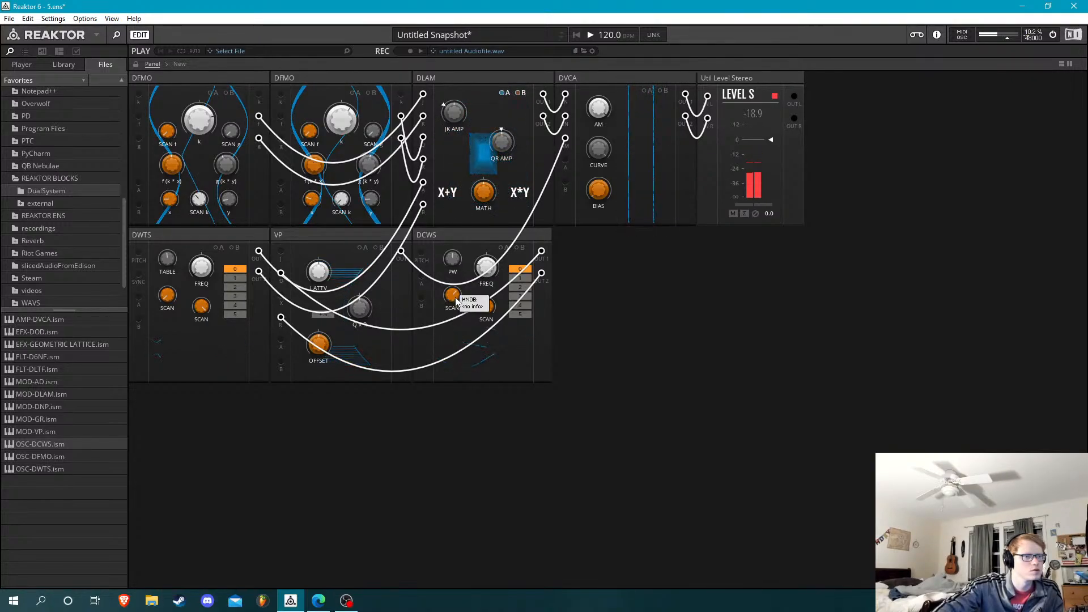
drag(454, 297, 455, 308)
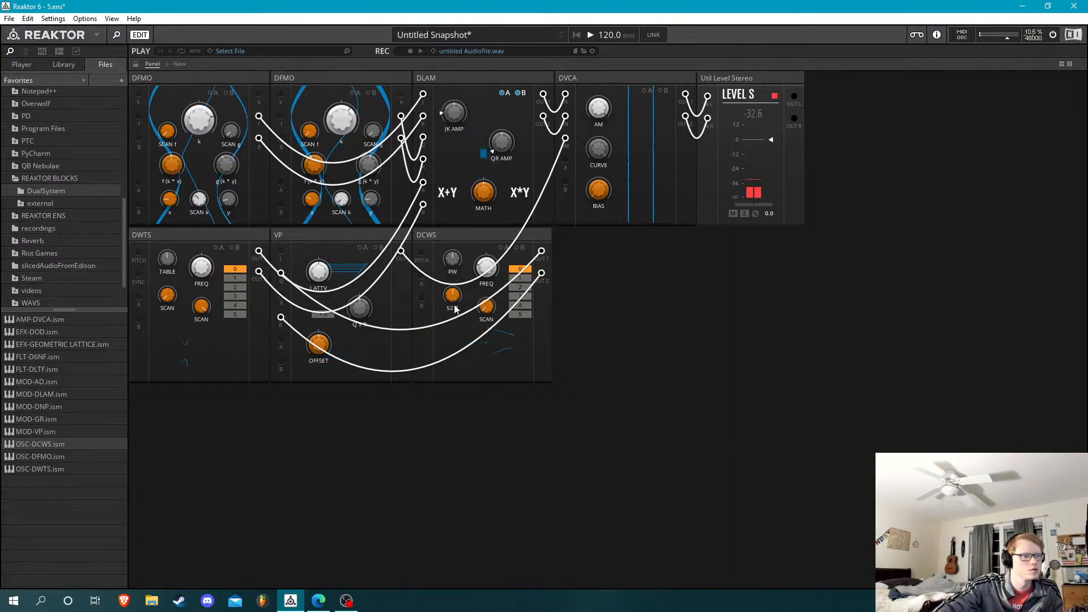
mouse_move(631, 172)
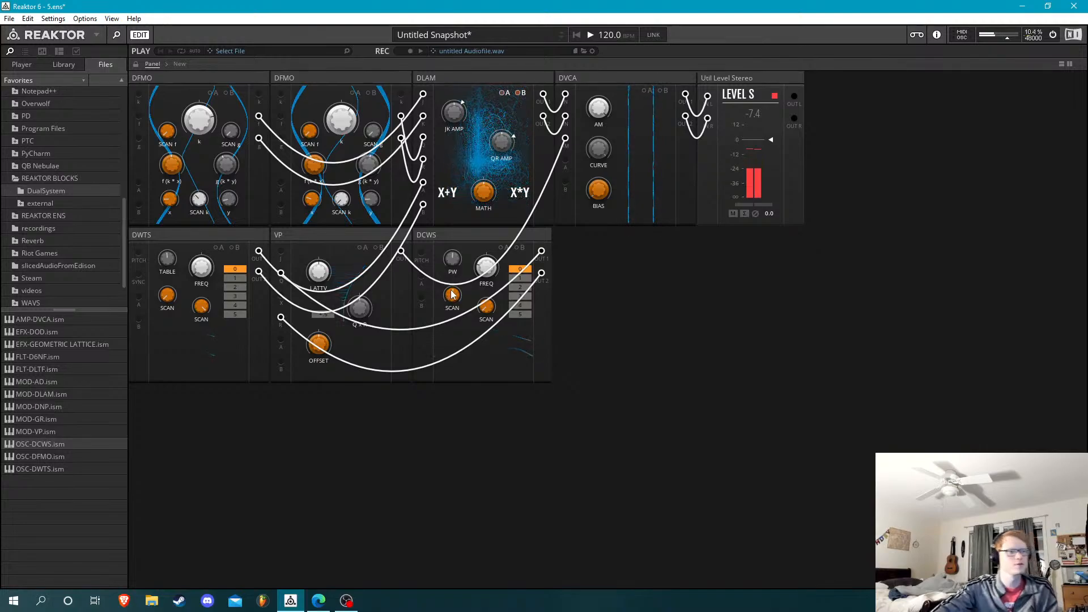
drag(454, 294, 343, 305)
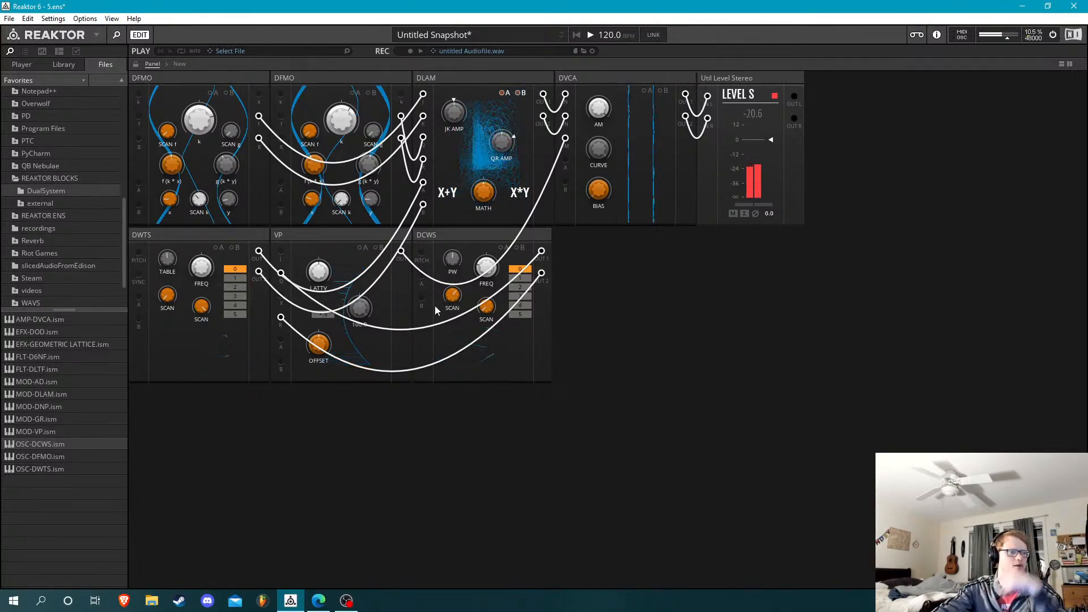
Delete the VP and DCWS blocks from the second row
click(366, 234)
click(357, 237)
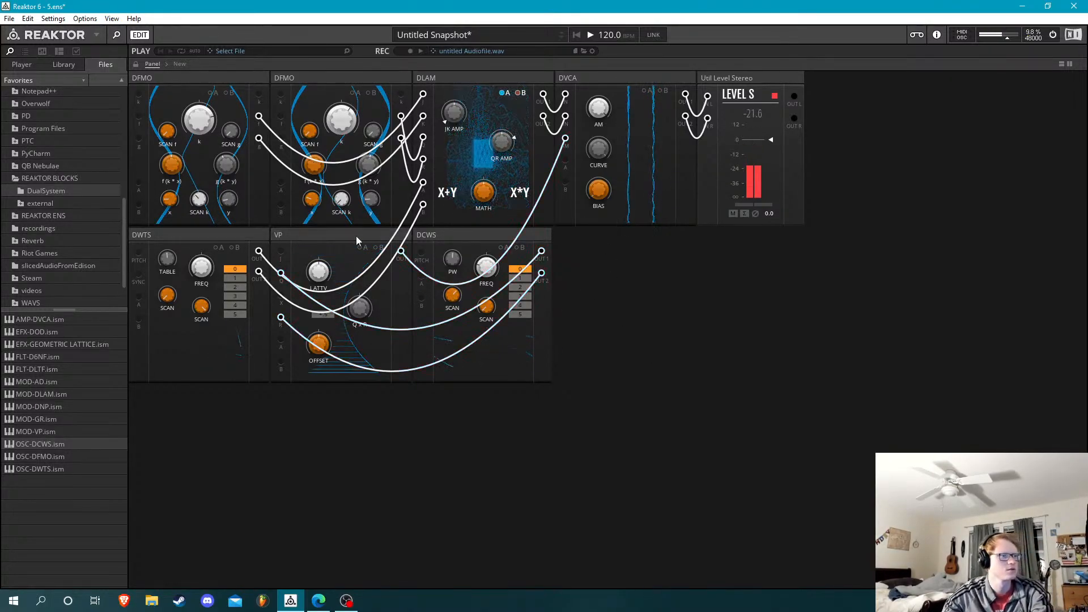
click(355, 232)
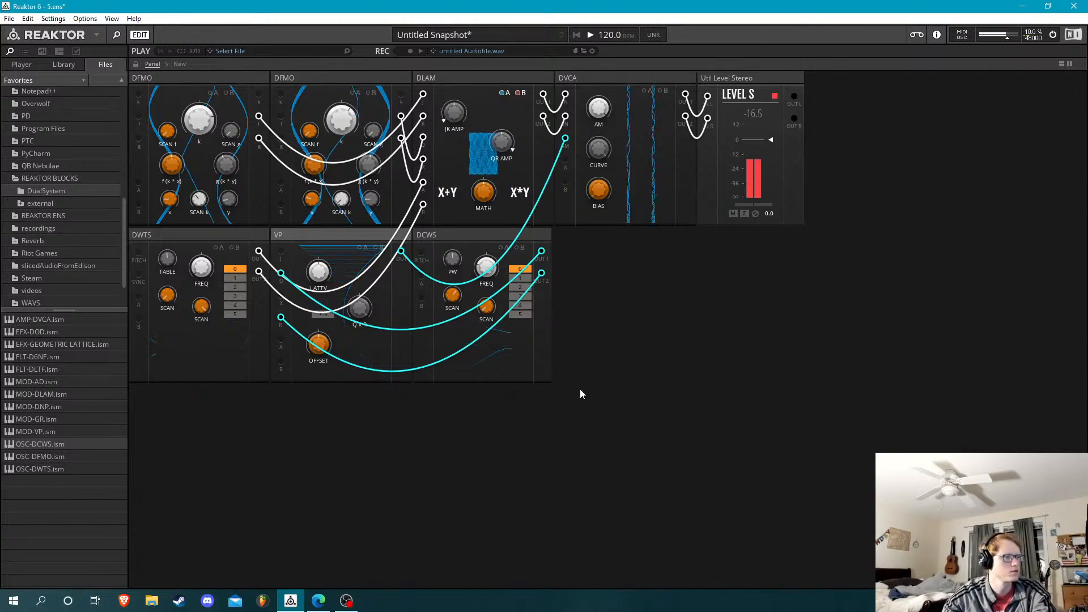
key(Delete)
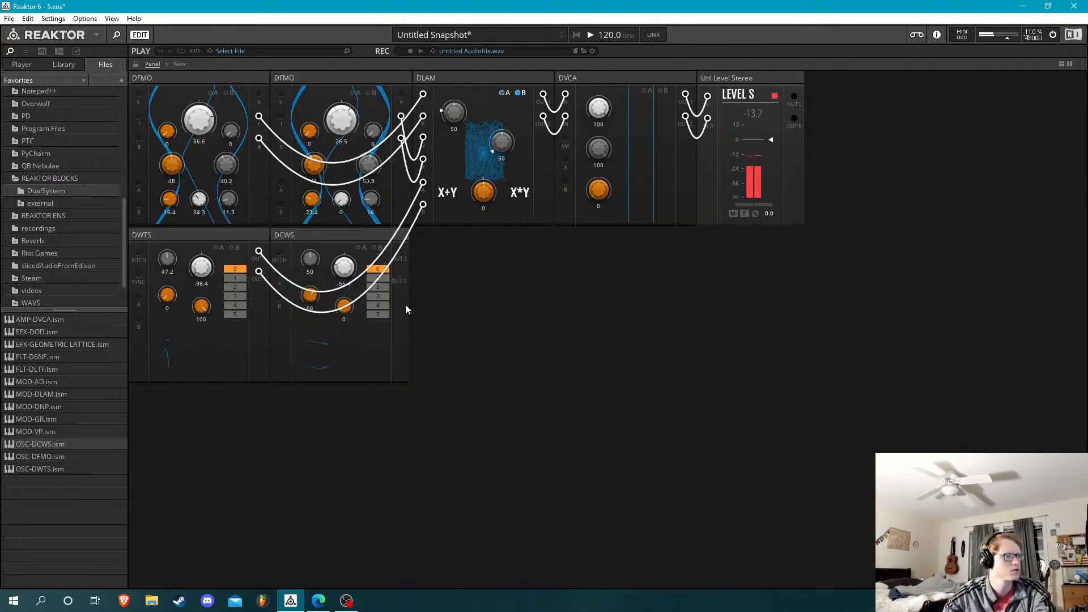
click(366, 236)
key(Delete)
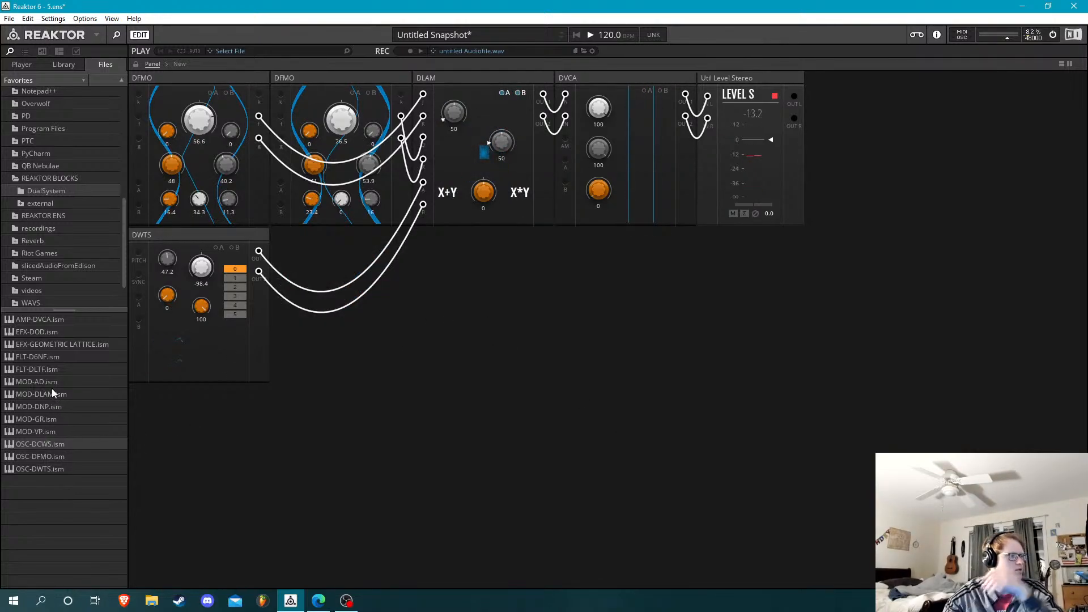
Add an FLT-DLTF block after the DWTS, feed its inputs from DVCA's outputs and raise DVCA's BIAS to 48
click(49, 368)
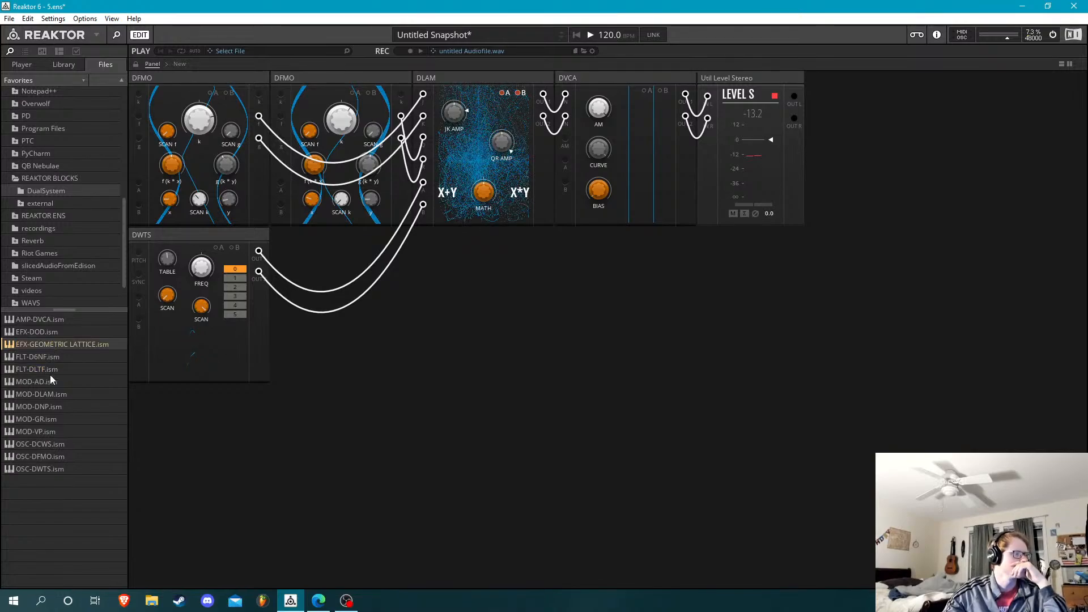
drag(50, 369, 340, 249)
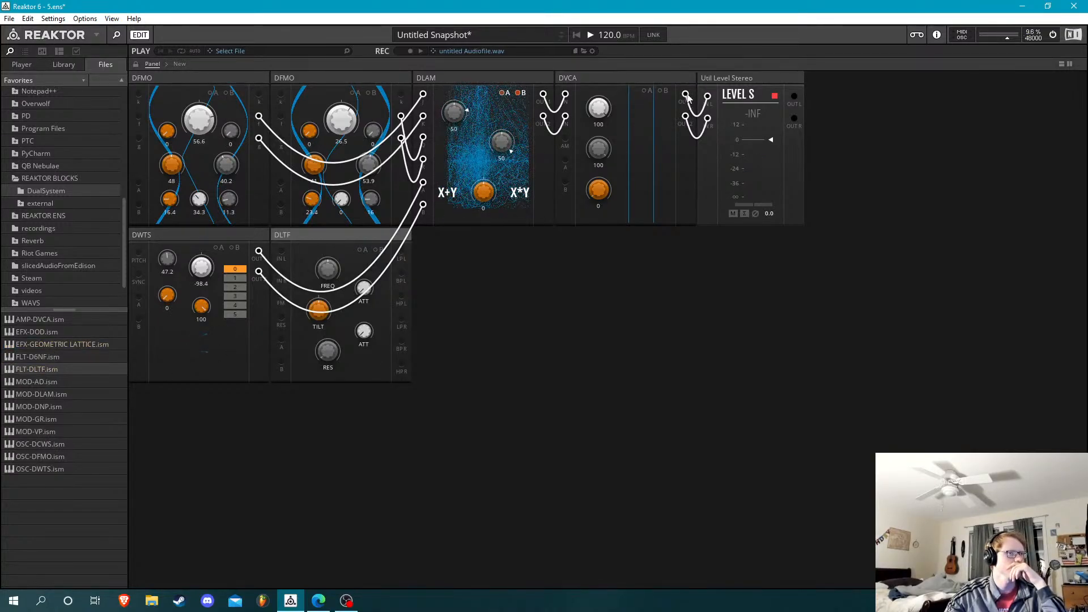
drag(686, 94, 685, 116)
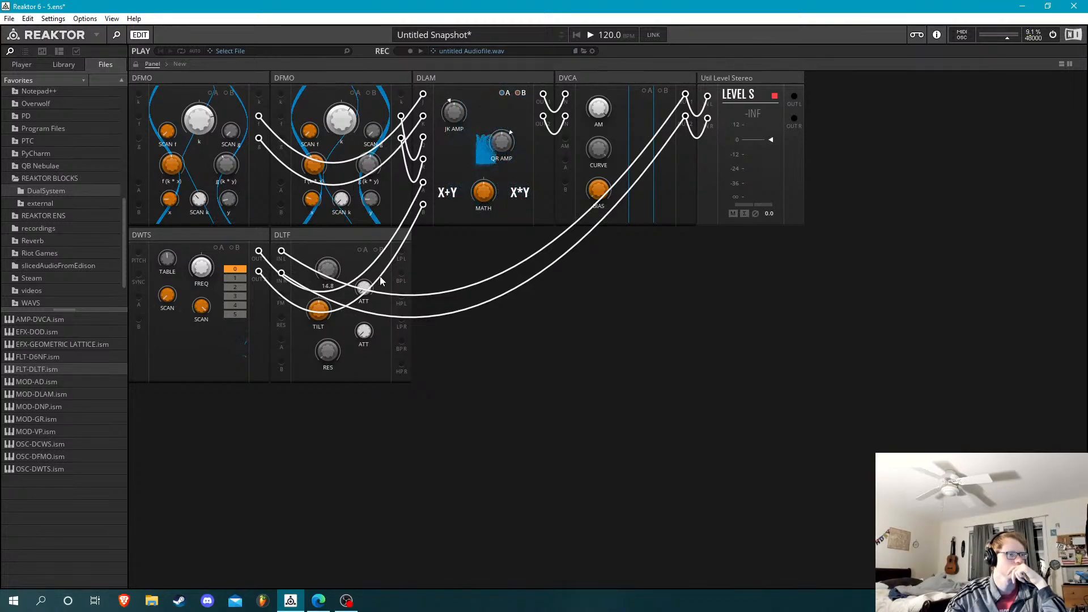
drag(609, 196, 618, 118)
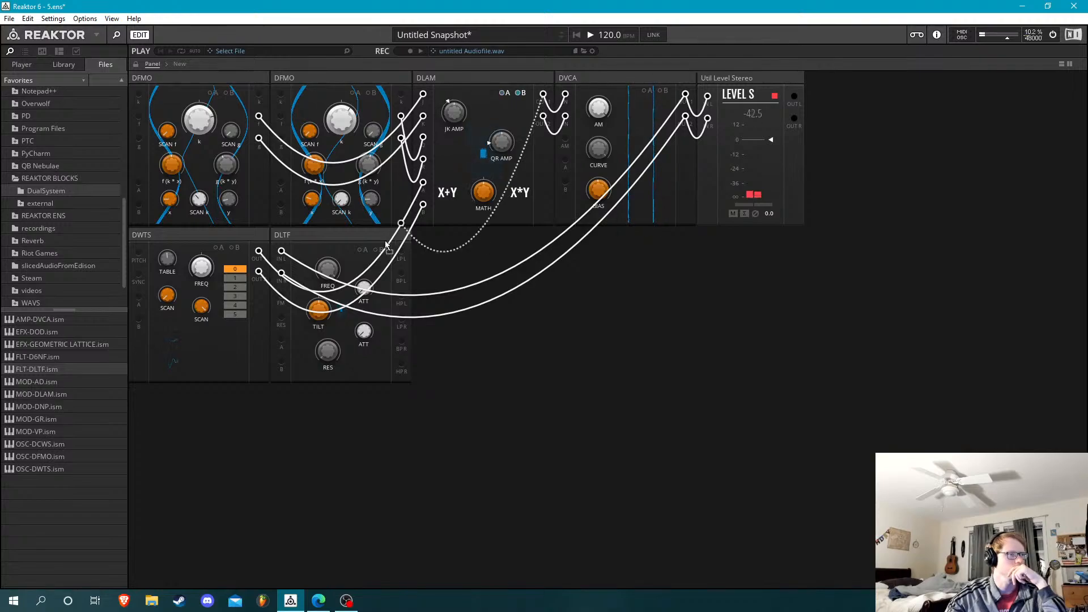
Insert DLTF between DLAM's outputs and DVCA's inputs using its LPL and LPR outputs, and sweep its FREQ
drag(386, 245, 281, 254)
drag(508, 153, 543, 117)
drag(401, 251, 402, 319)
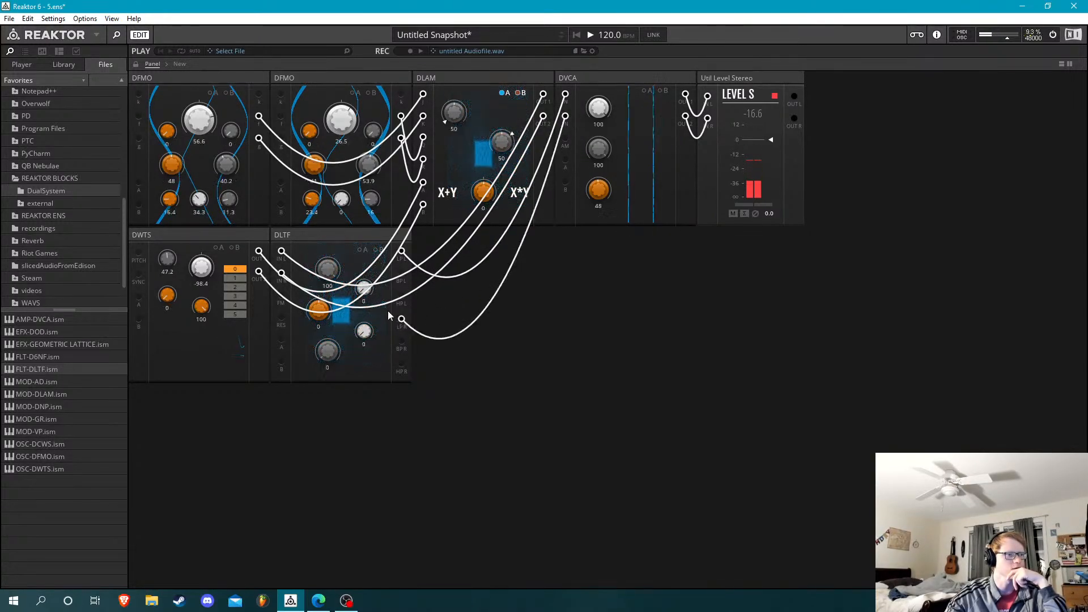
drag(329, 272, 339, 413)
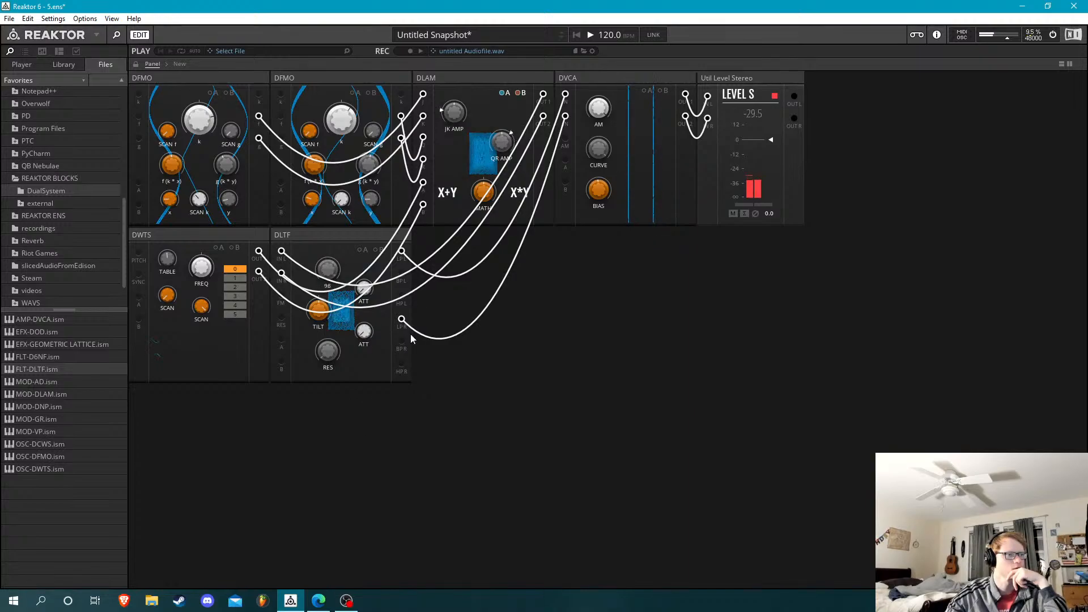
drag(411, 335, 418, 285)
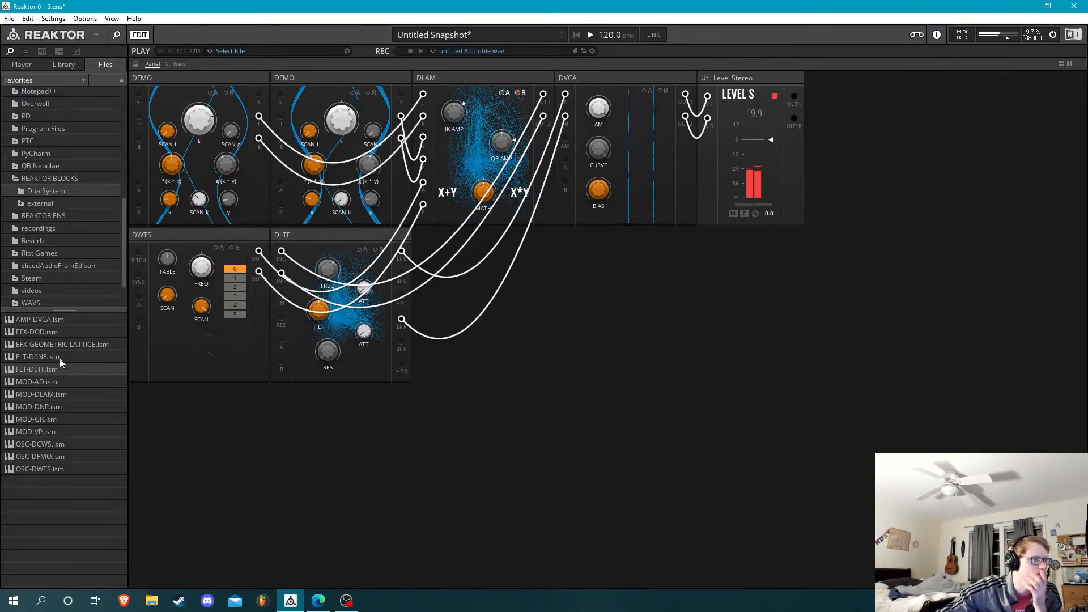
Add an OSC-DCWS block below the DWTS and adjust its SCAN under PW
click(52, 445)
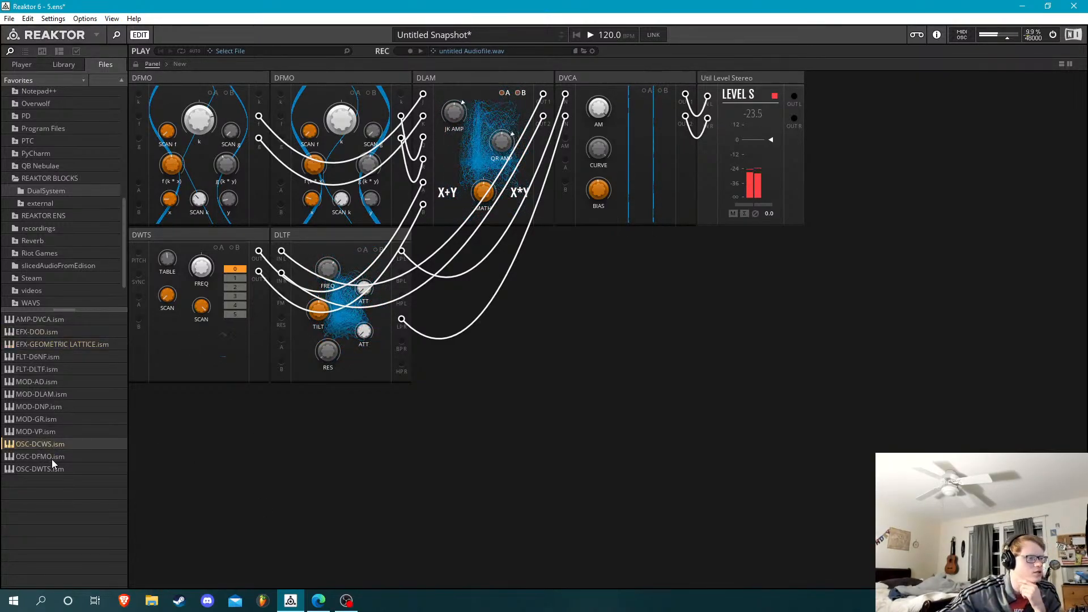
drag(54, 457, 187, 454)
drag(42, 445, 221, 400)
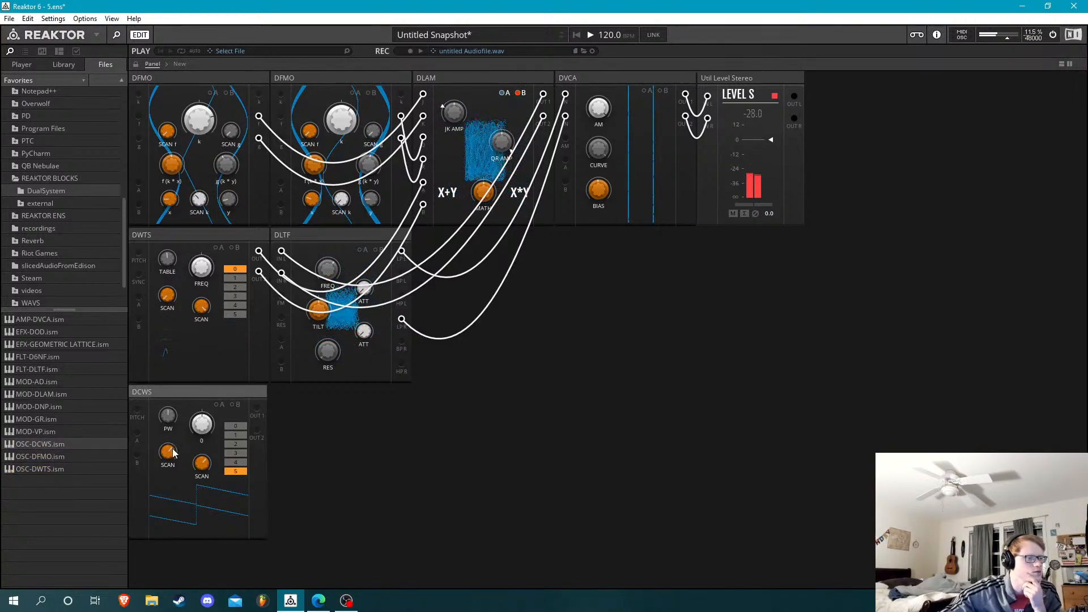
drag(173, 449, 179, 472)
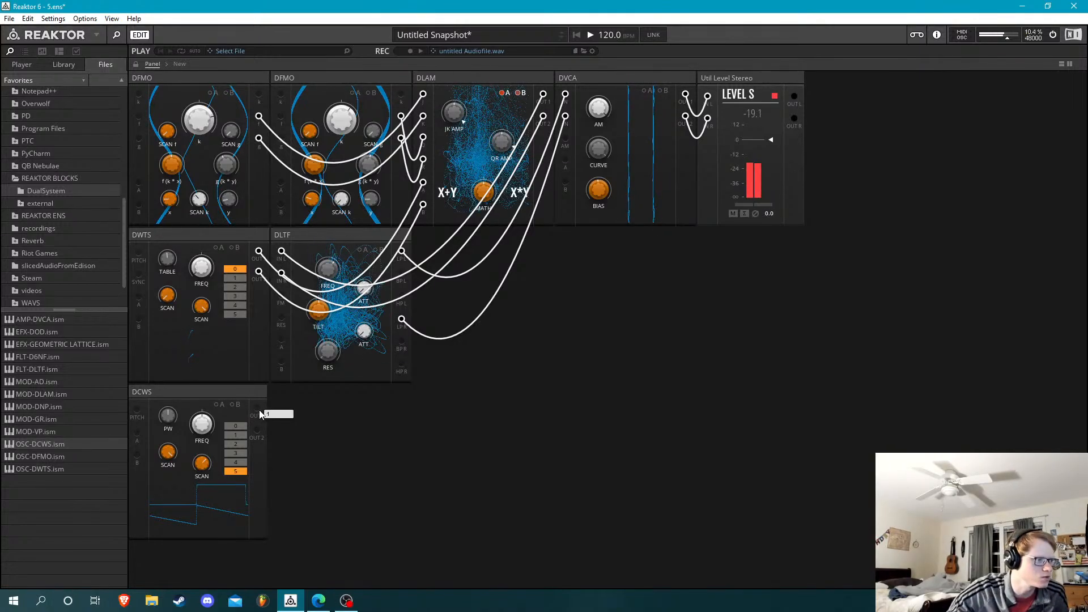
Add a MOD-AD block after the DCWS, gate it from the DCWS's OUT 1 and set its DECAY to 58.9
drag(35, 377, 267, 427)
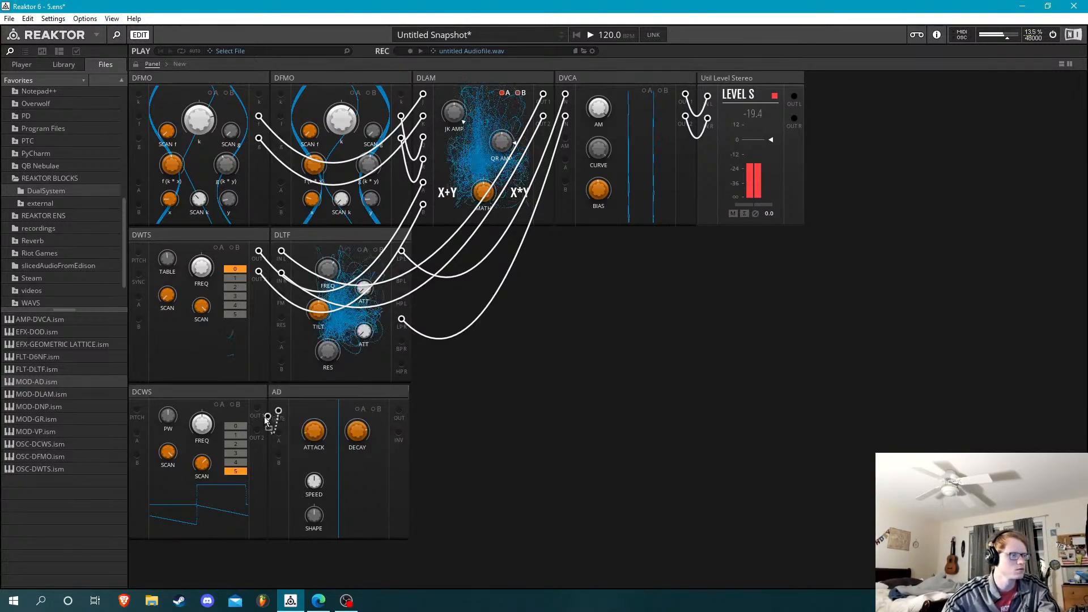
drag(278, 410, 257, 408)
drag(364, 445, 333, 464)
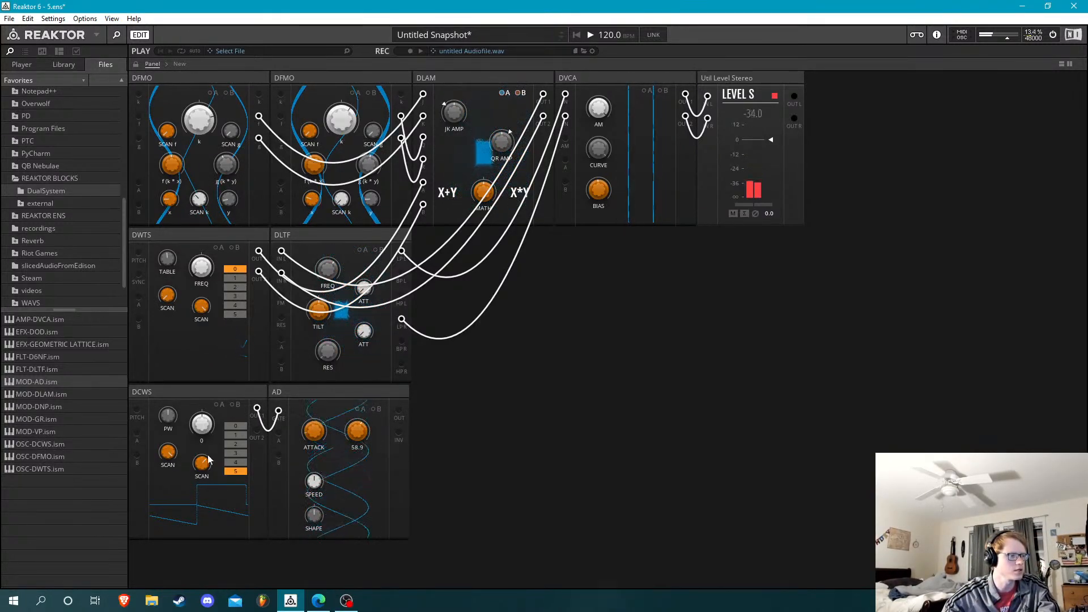
Select waveform 0 on the DCWS to gate AD, route AD's OUT to DLTF's FM input and set AD's SHAPE to -67.1
click(232, 426)
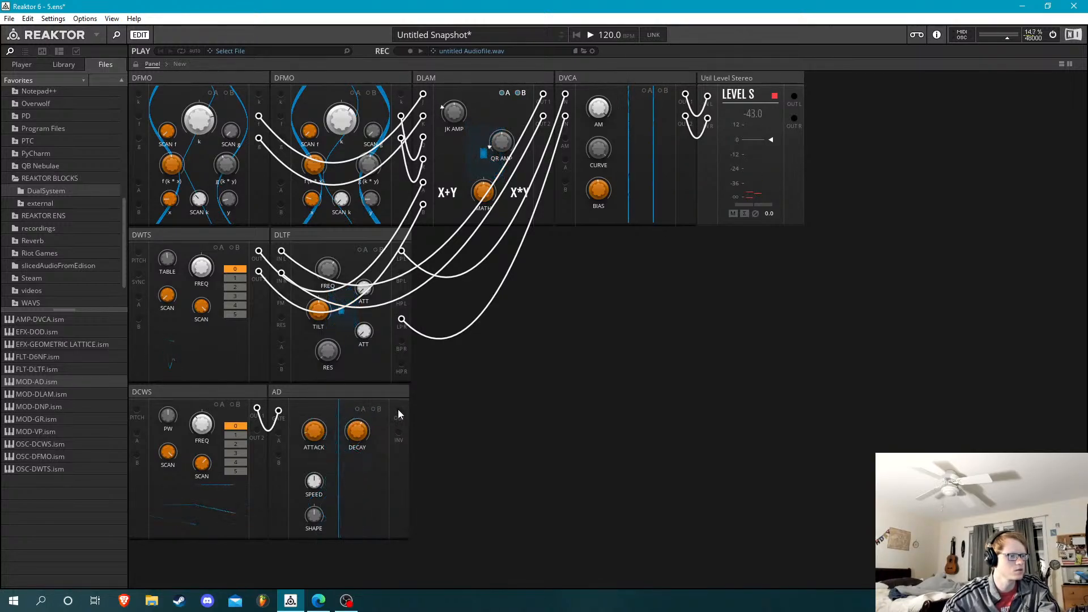
drag(398, 411, 281, 295)
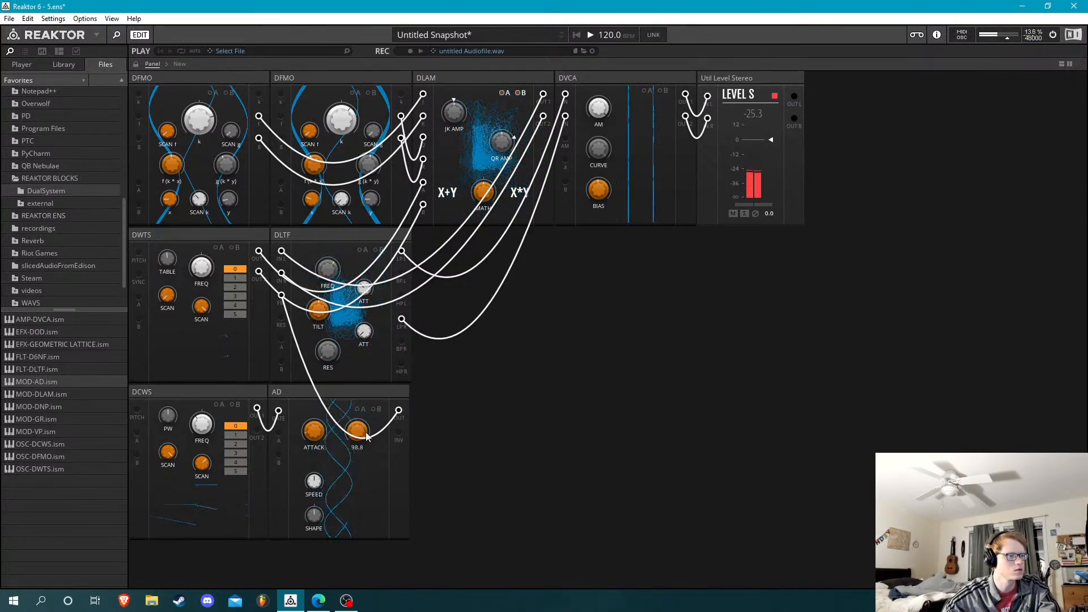
drag(314, 514, 325, 564)
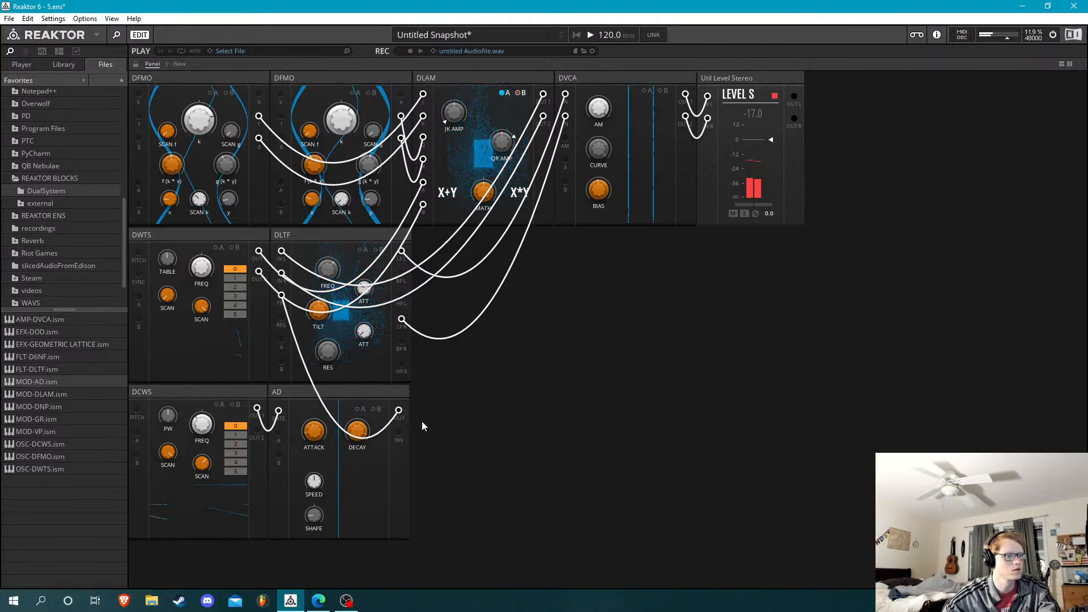
Route AD's OUT to DVCA's AM input and set DVCA's BIAS to 0
drag(417, 404, 565, 138)
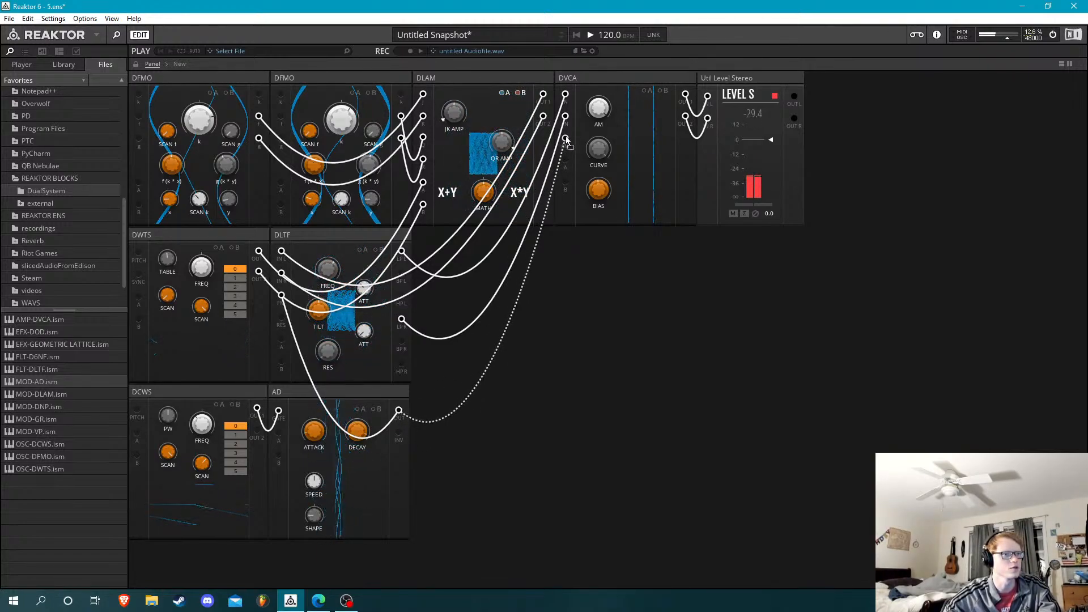
drag(600, 189, 600, 186)
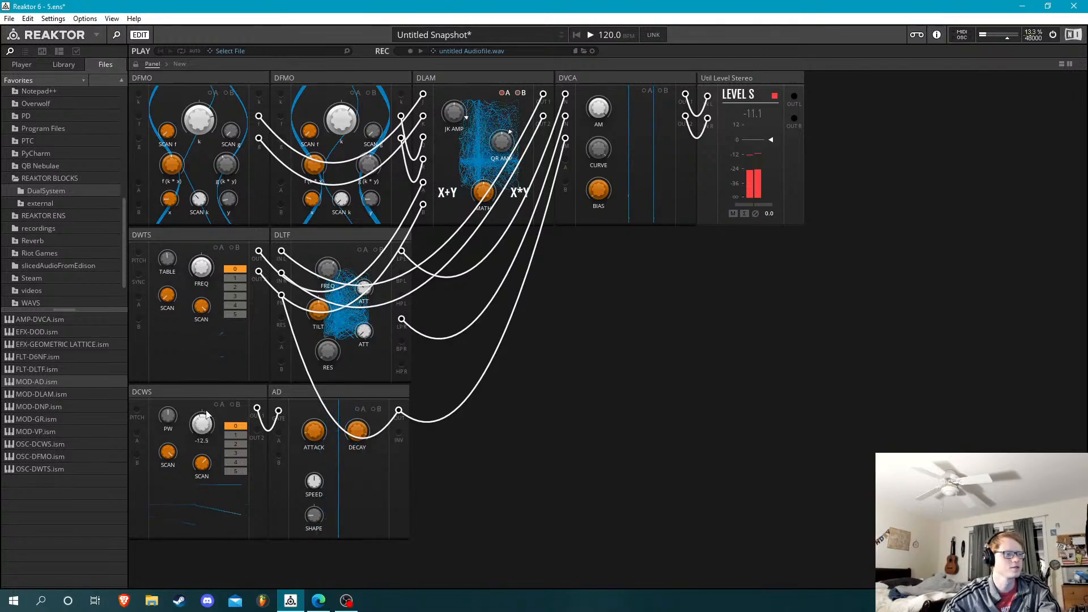
Set the DCWS's FREQ to 18.7, the second DFMO's y to 22.6 and DLAM's MATH to 0
drag(207, 415, 229, 368)
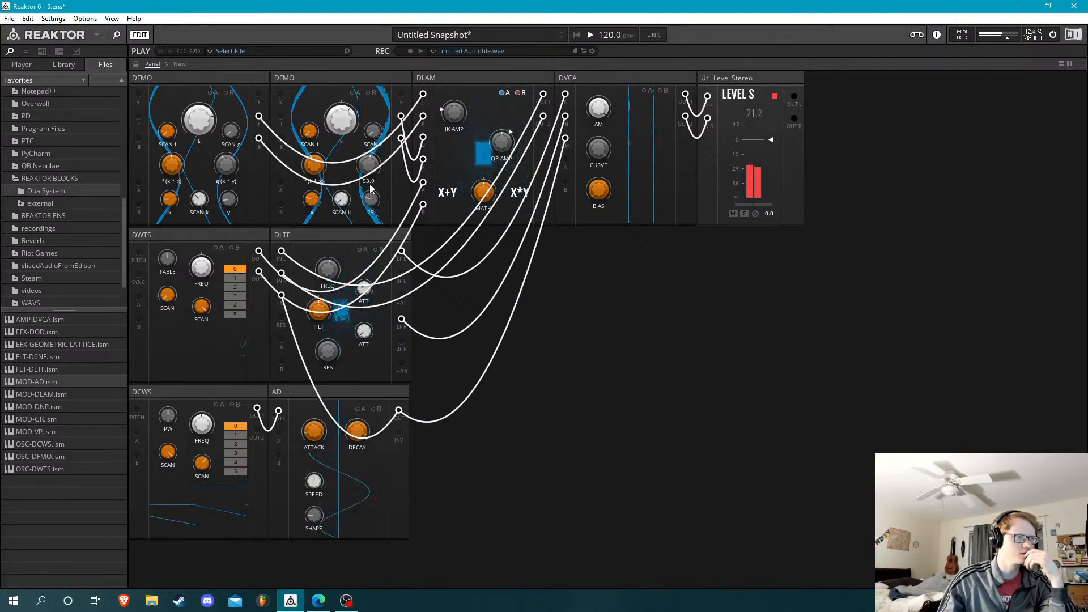
drag(384, 194, 377, 191)
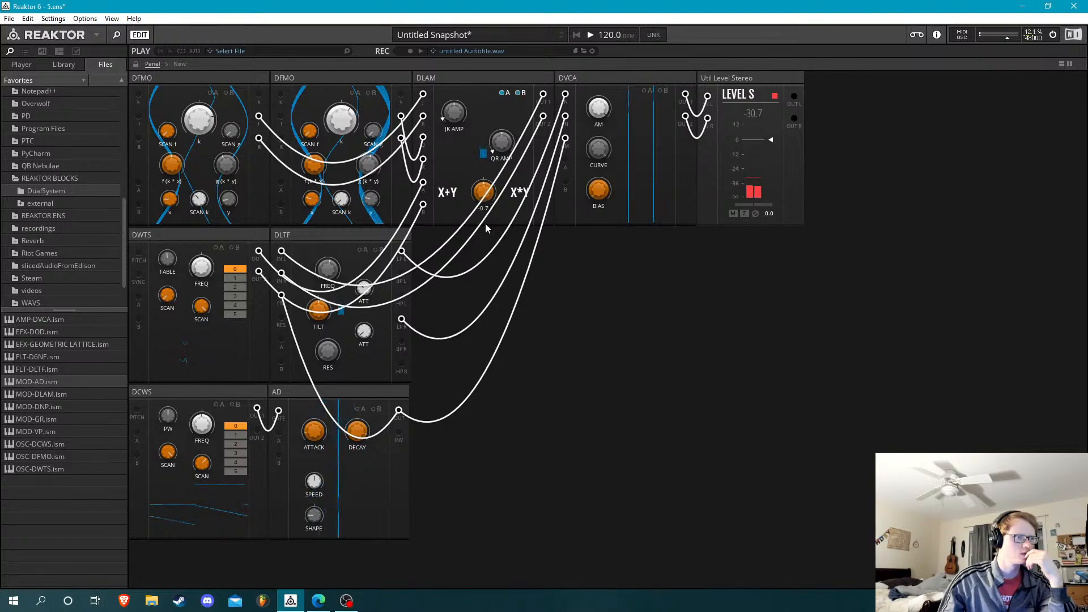
drag(485, 224, 482, 195)
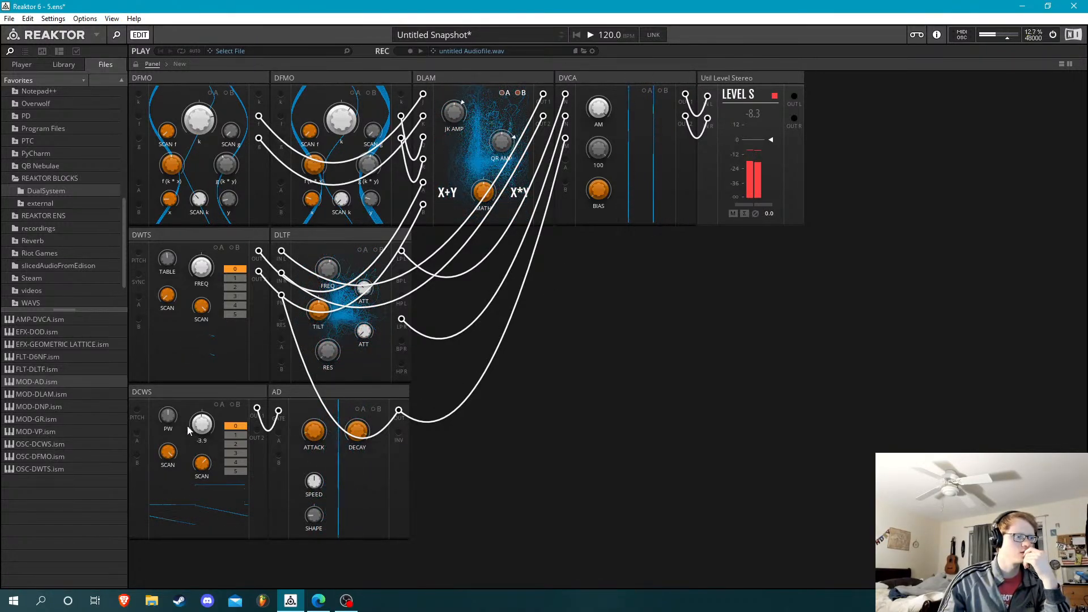
drag(187, 426, 219, 323)
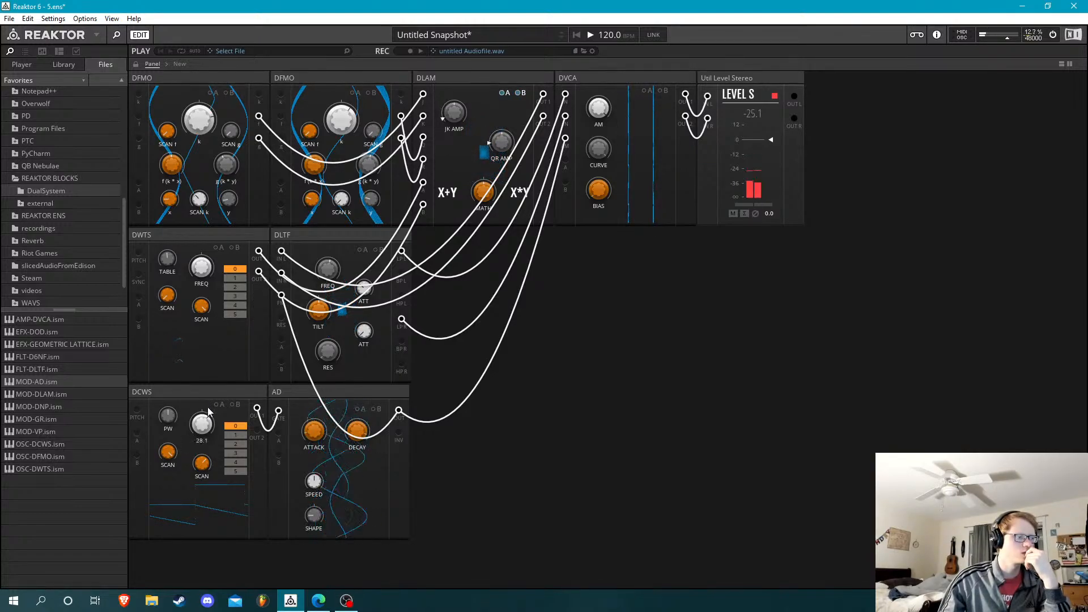
drag(58, 470, 420, 265)
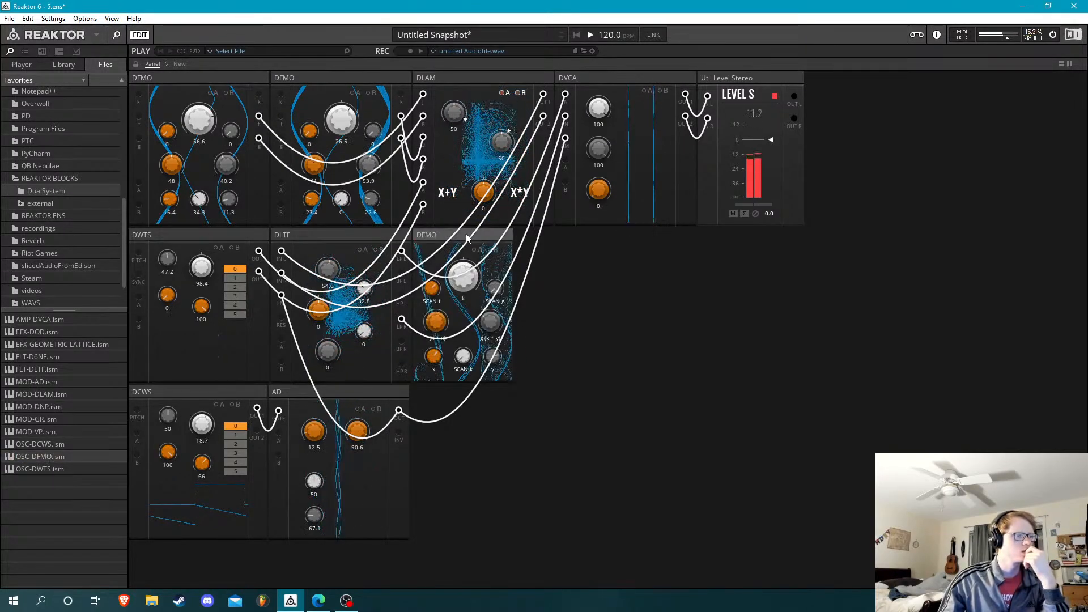
click(466, 233)
key(Delete)
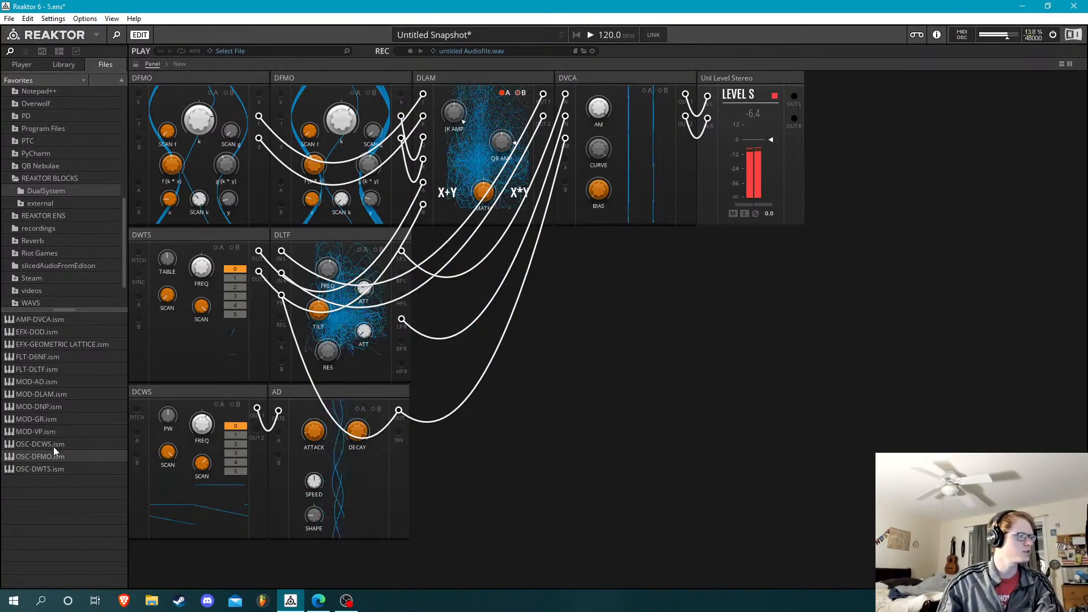
Add an OSC-DCWS block before the DWTS and use its OUT 1 to modulate the DWTS's FREQ through input A
drag(60, 444, 147, 245)
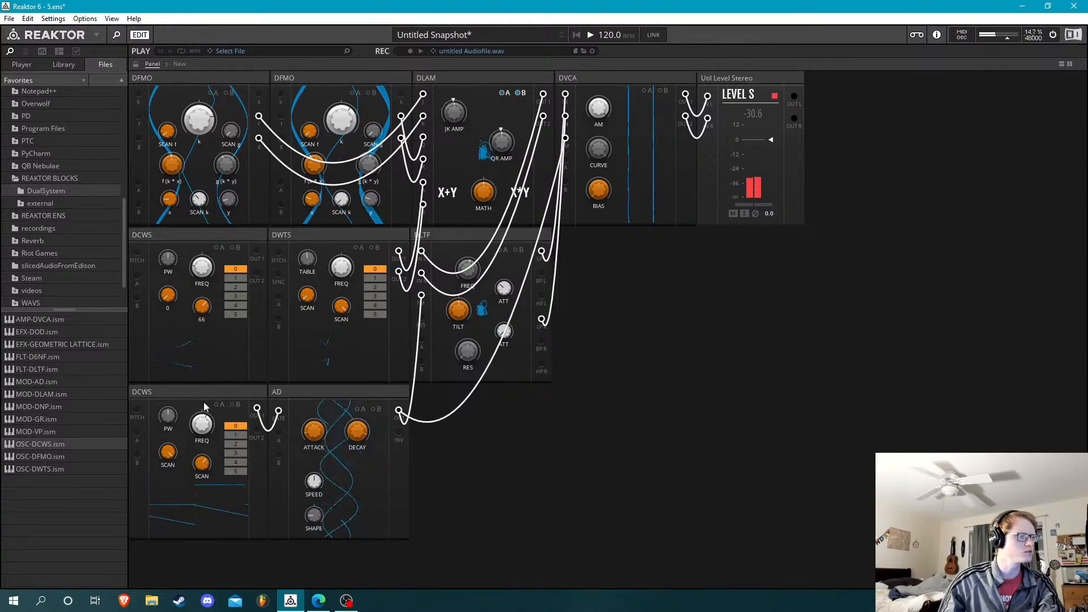
drag(257, 251, 279, 299)
click(361, 248)
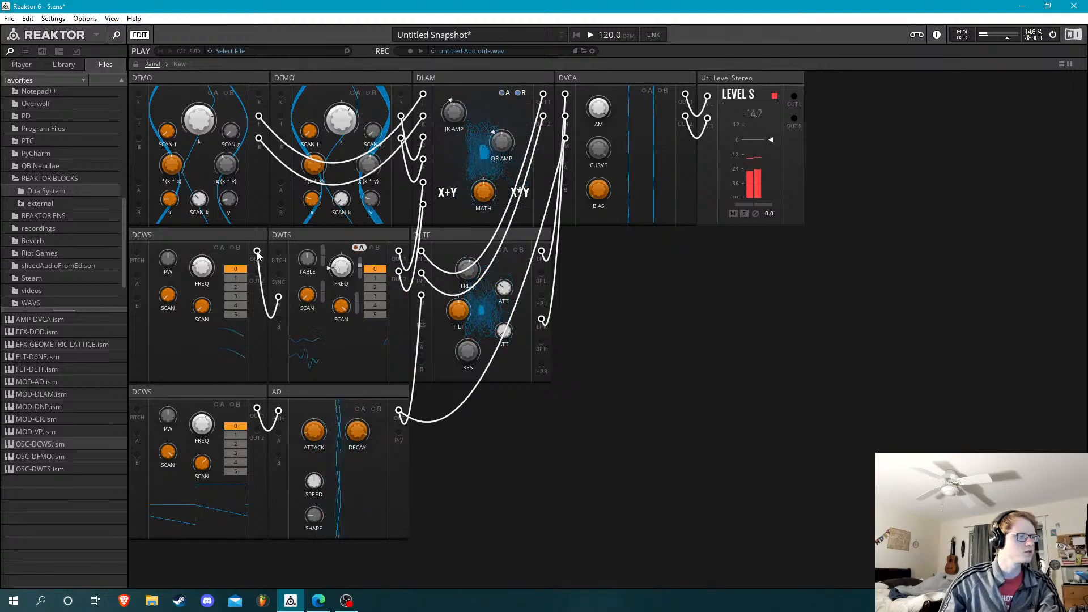
Route the upper DCWS's OUT 1 to the lower DCWS's A input and apply positive modulation to its FREQ
drag(277, 440, 137, 434)
click(219, 405)
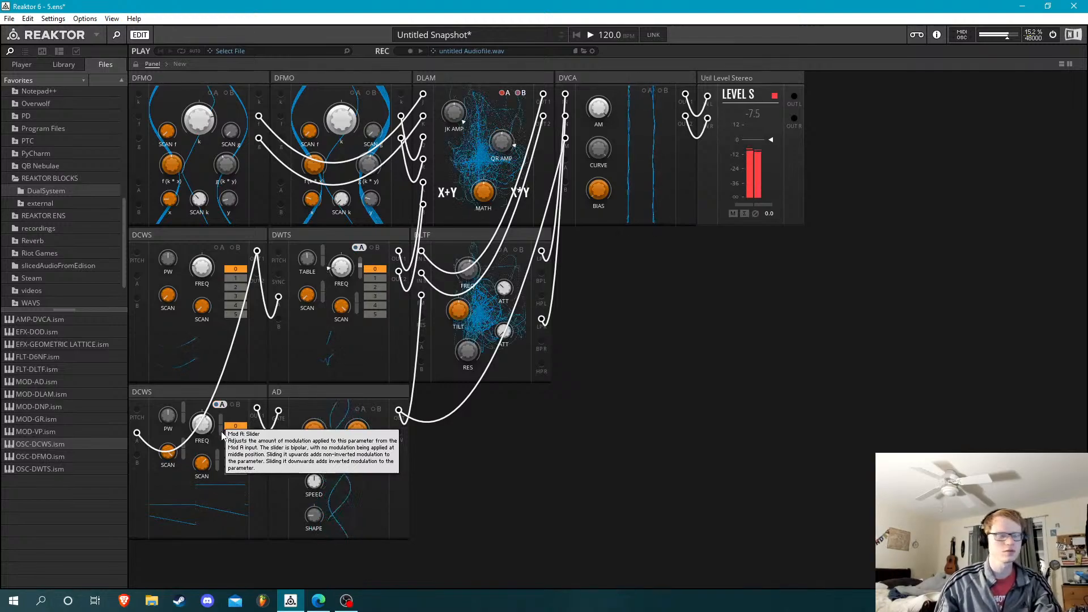
drag(222, 432, 229, 392)
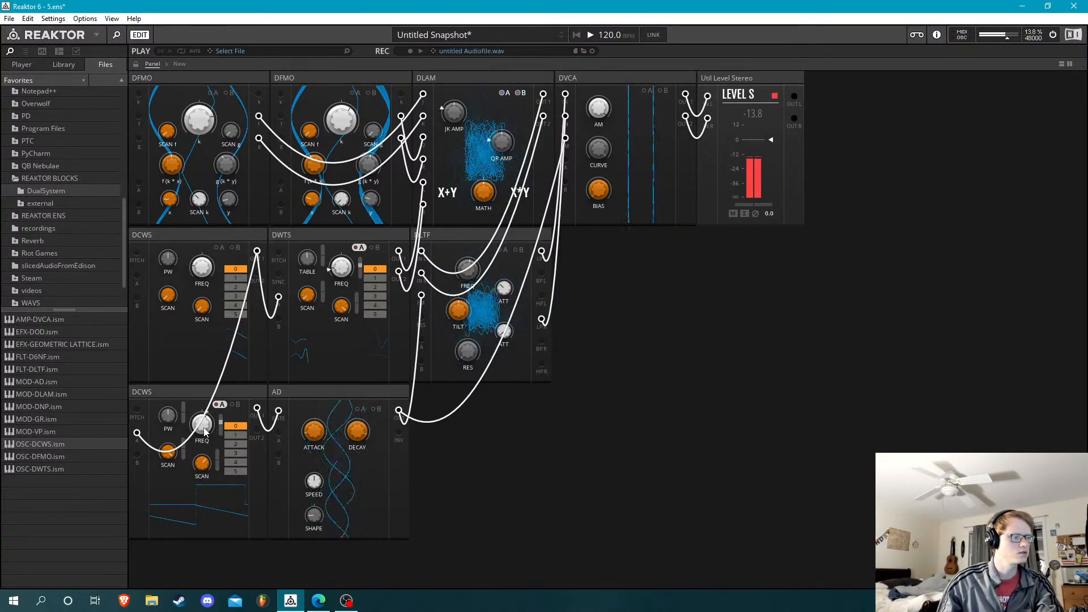
drag(204, 432, 204, 432)
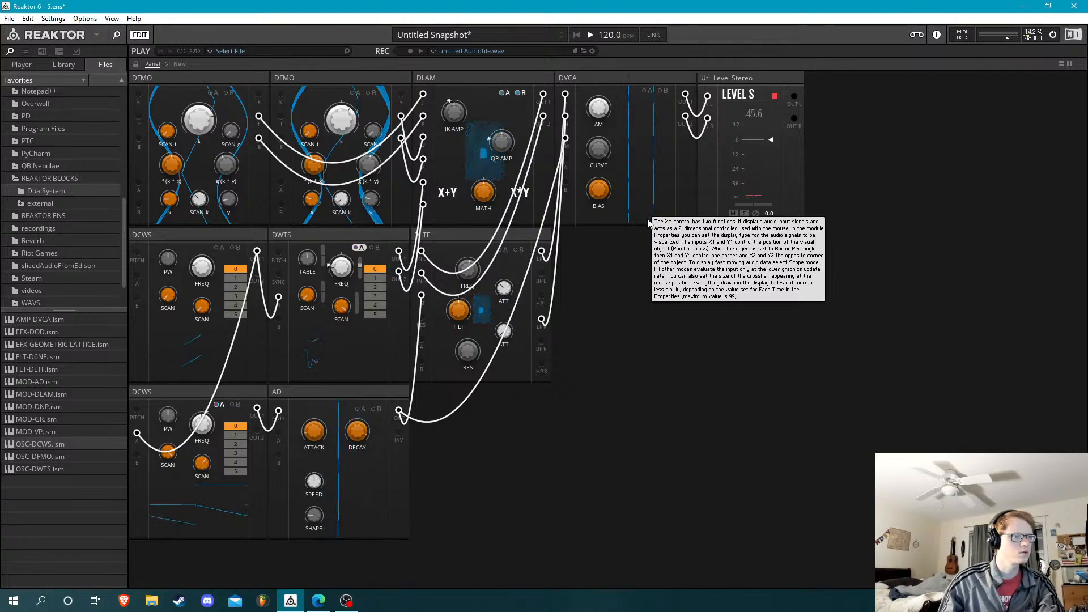
Remove the A and B modulation from DLAM's JK AMP and QR AMP
click(502, 93)
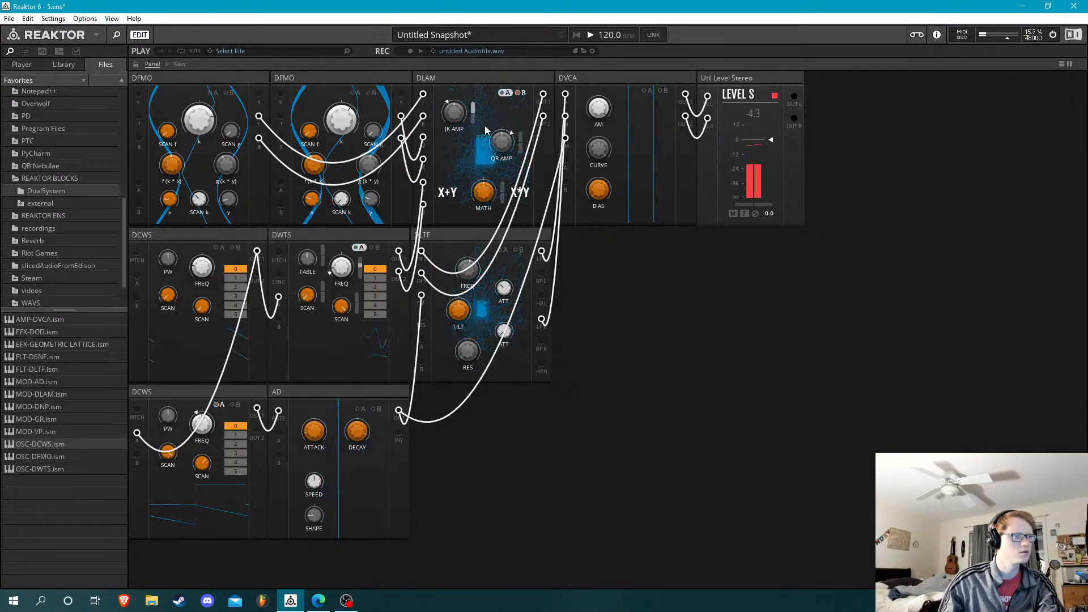
double_click(474, 118)
click(520, 93)
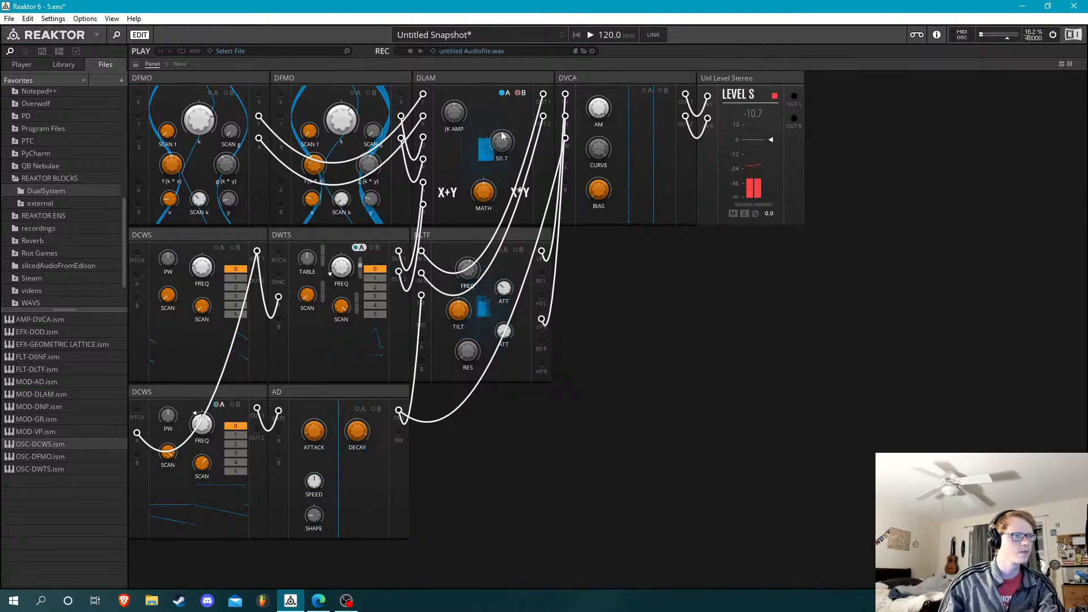
Raise DLAM's JK AMP to 100 and modulate its MATH knob from the A input
click(520, 93)
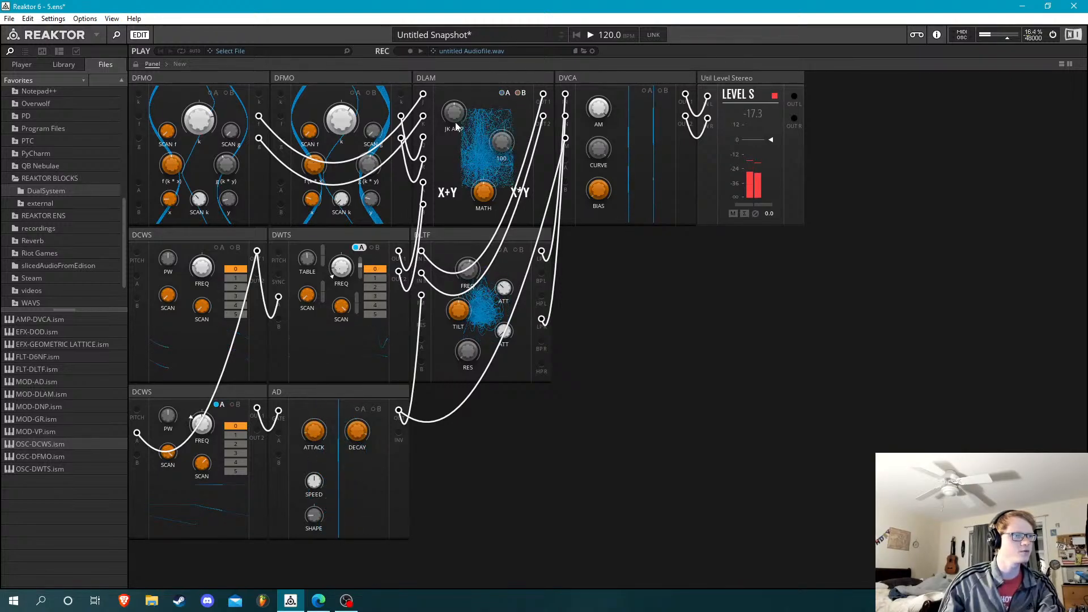
click(504, 93)
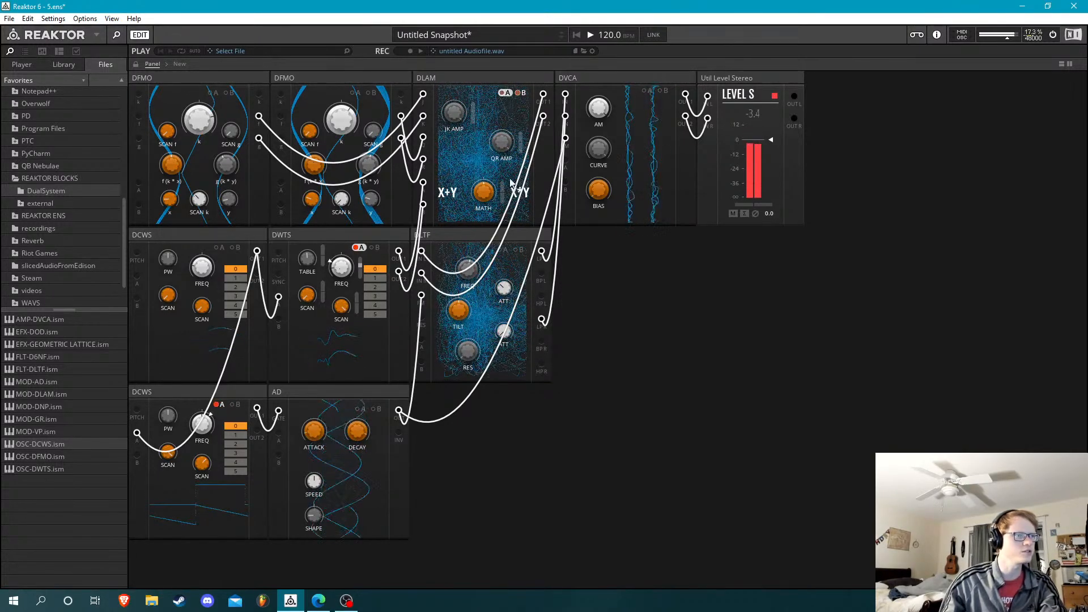
click(505, 94)
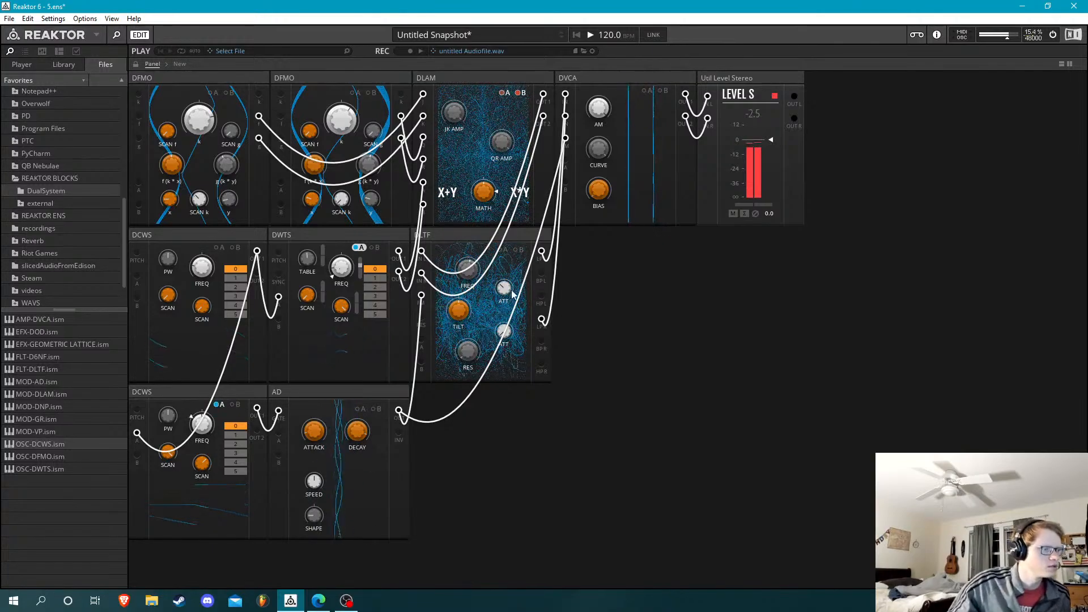
Readjust AD's DECAY and DVCA's BIAS to shape the volume envelope
mouse_move(478, 292)
mouse_down()
mouse_move(483, 278)
mouse_move(486, 299)
mouse_up()
drag(485, 298, 482, 291)
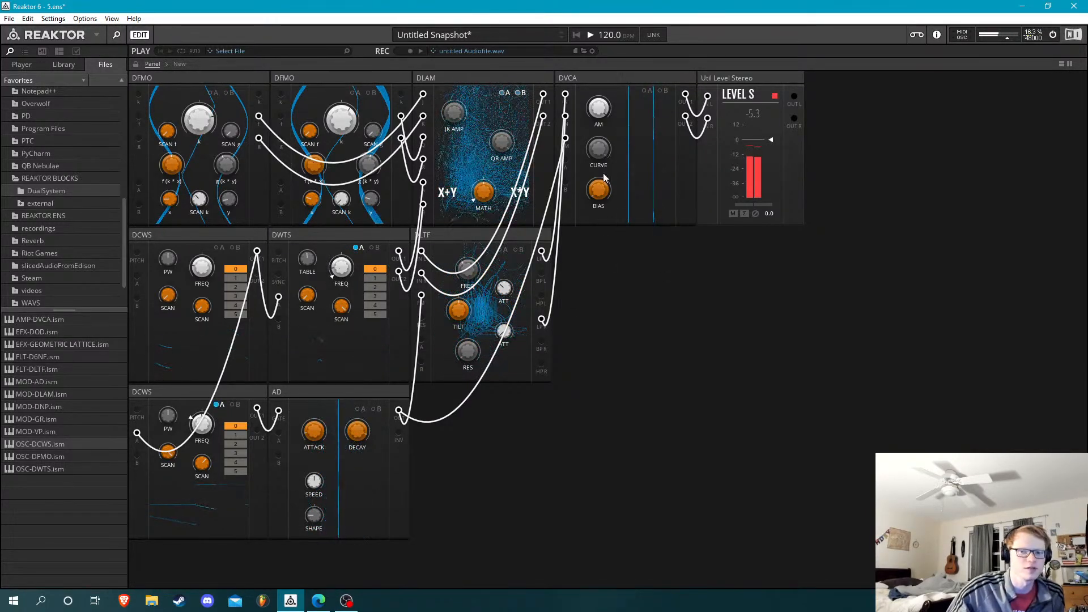
mouse_move(355, 438)
mouse_down()
mouse_move(366, 496)
mouse_move(371, 437)
mouse_up()
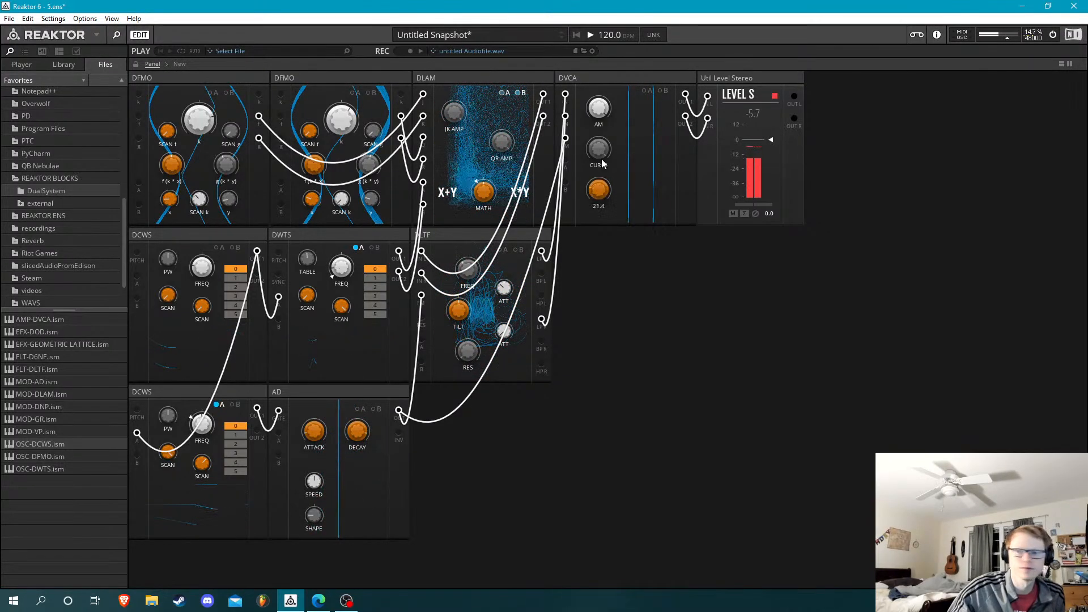
drag(604, 138, 637, 202)
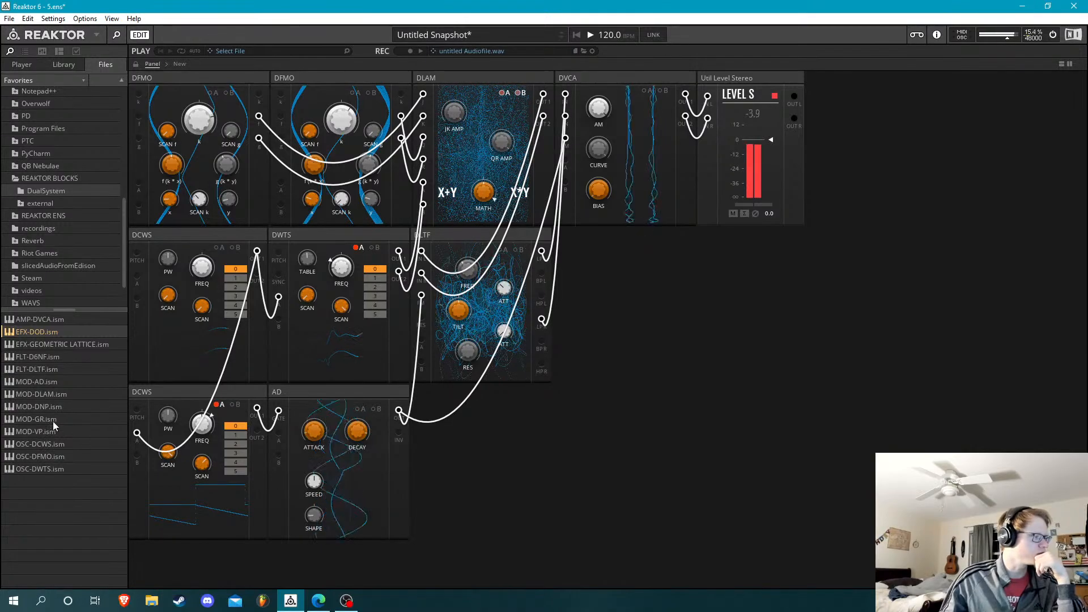
Add a MOD-GR block after AD, feed it from the lower DCWS's OUT 1 and send its UNI output to DVCA's A input
drag(53, 419, 447, 442)
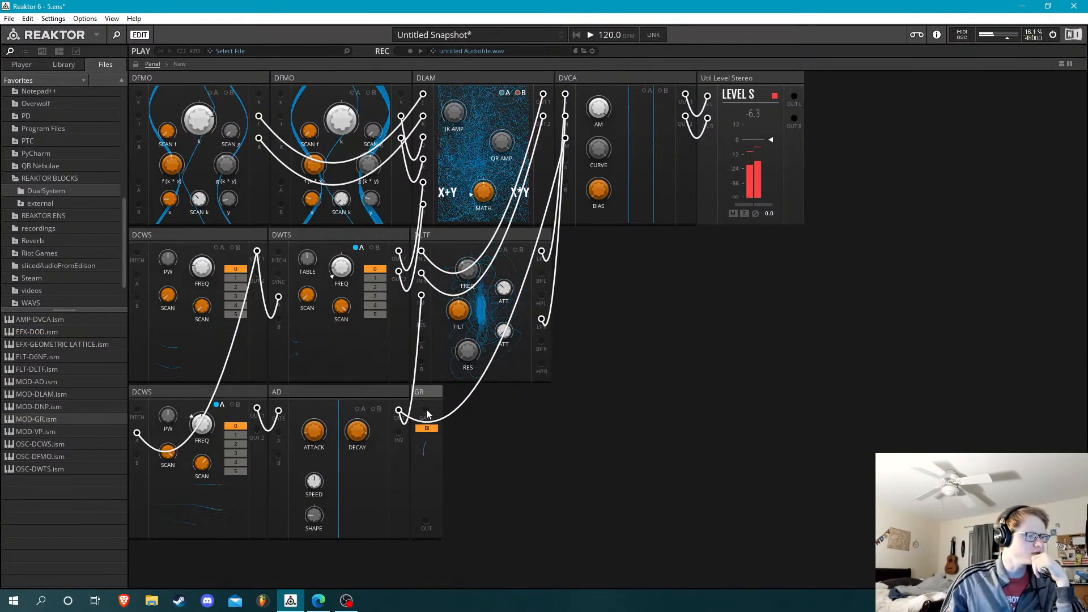
drag(347, 445, 257, 408)
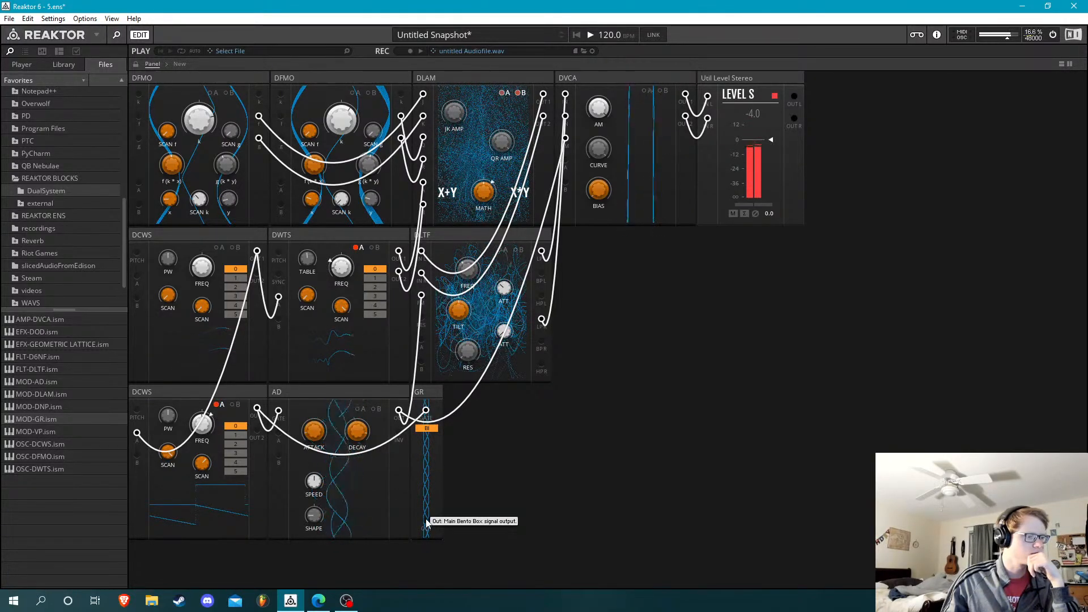
drag(426, 519, 621, 416)
drag(631, 375, 628, 346)
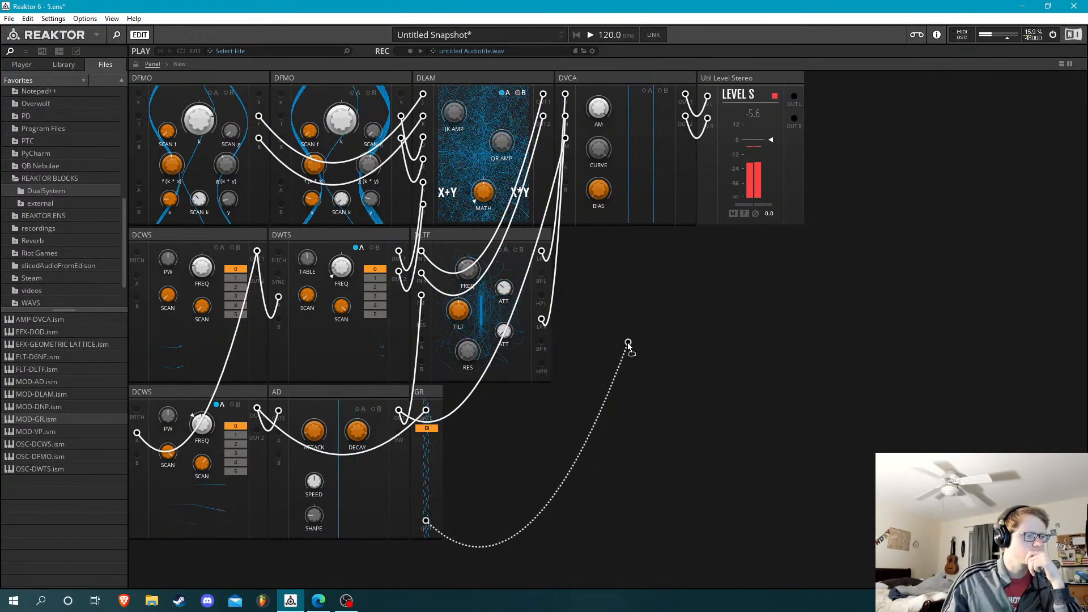
drag(638, 256, 566, 161)
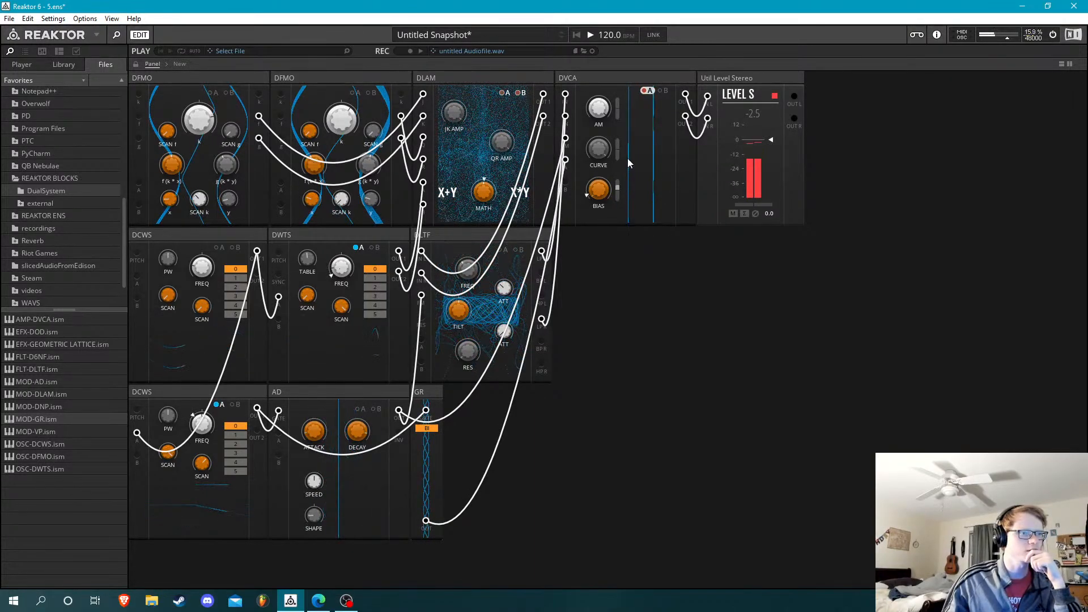
click(431, 429)
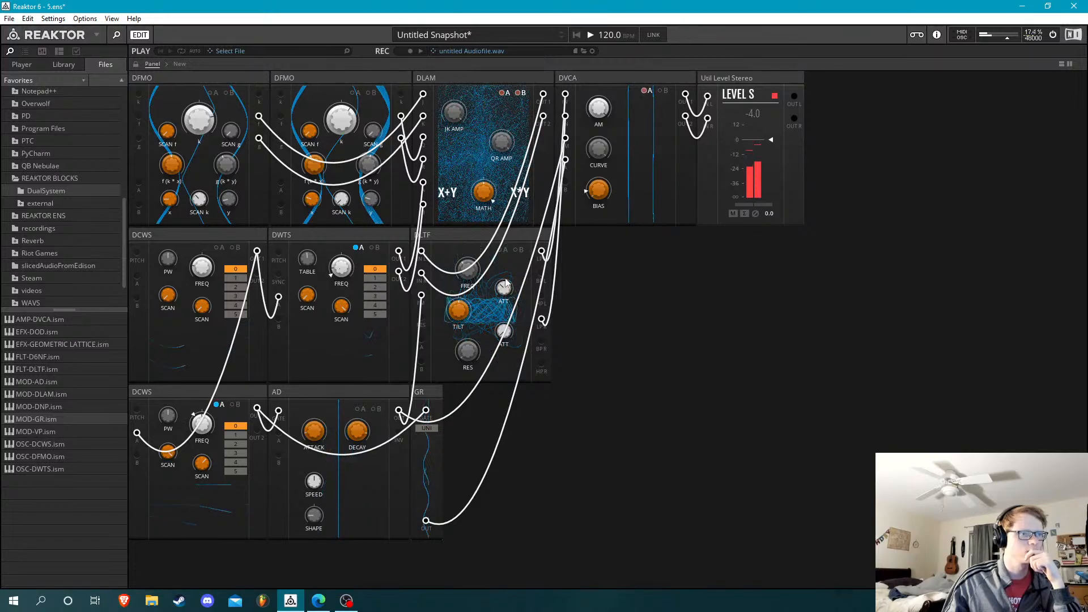
Route GR's output to DLTF's A input to modulate FREQ, and disconnect GR from DVCA's A input
drag(425, 521, 423, 340)
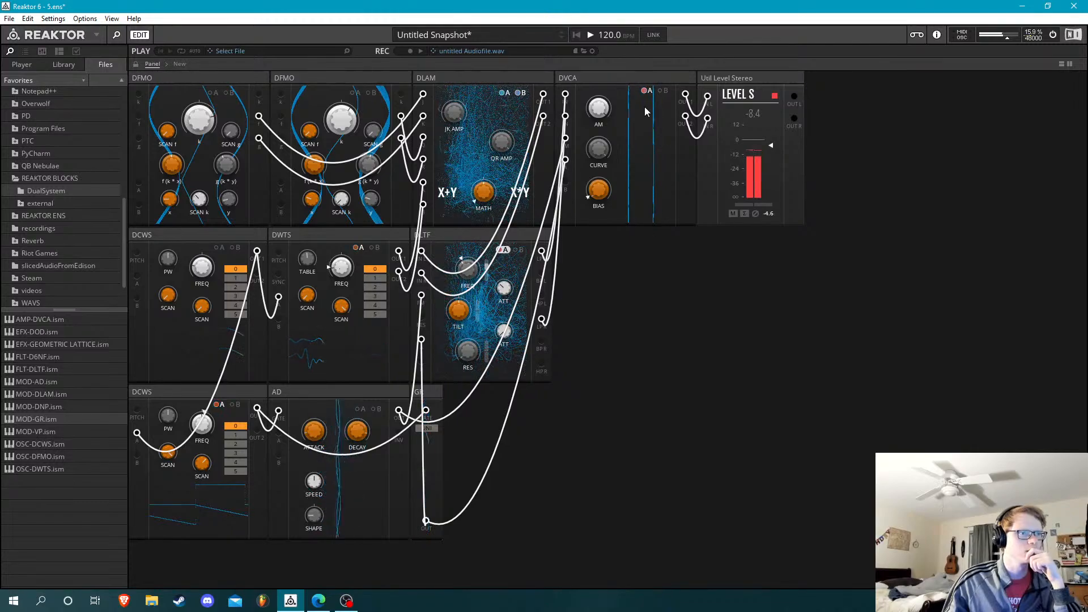
double_click(567, 160)
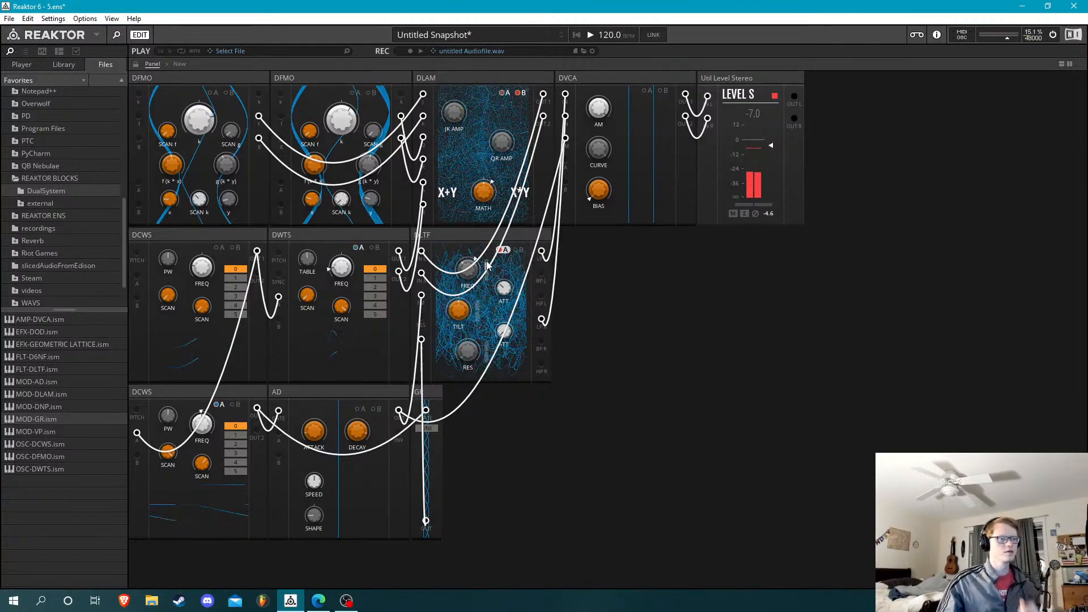
click(505, 251)
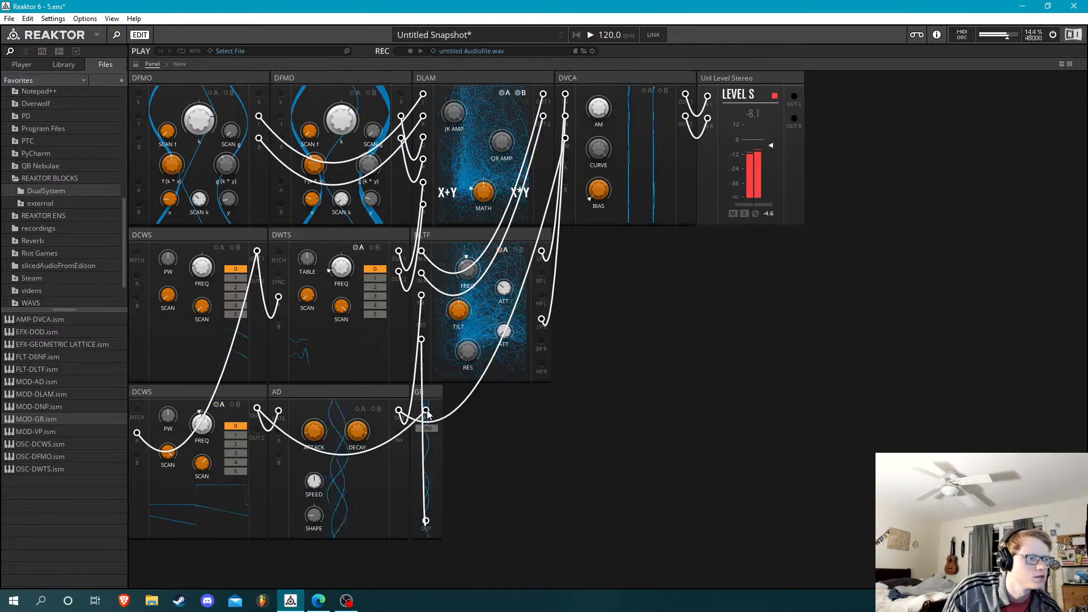
Connect GR's output to AD's A input to modulate DECAY, and adjust AD's ATTACK
drag(300, 442, 426, 522)
drag(425, 408, 257, 408)
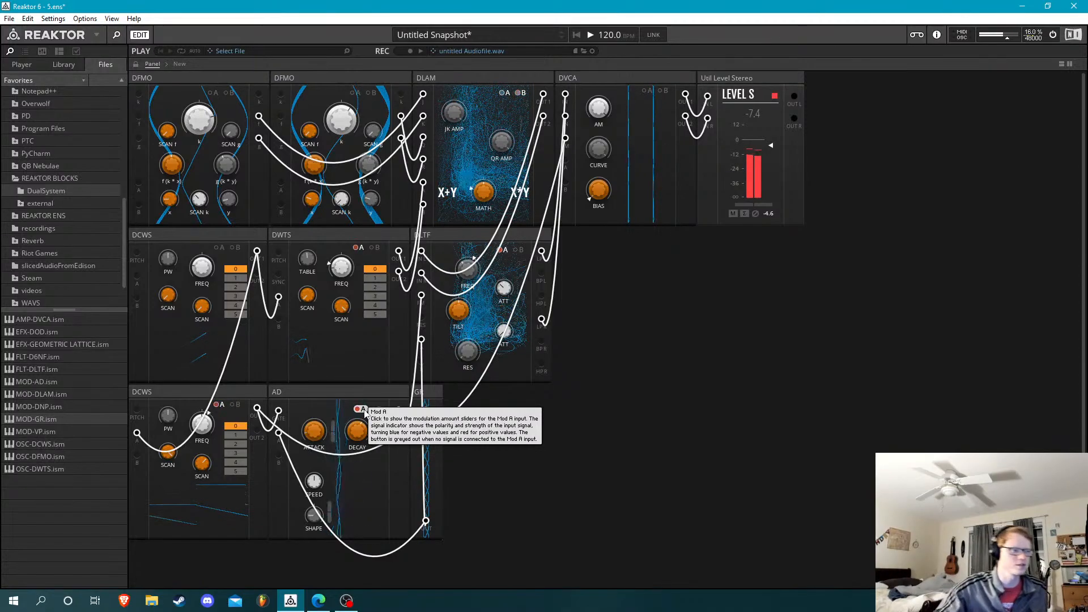
click(361, 412)
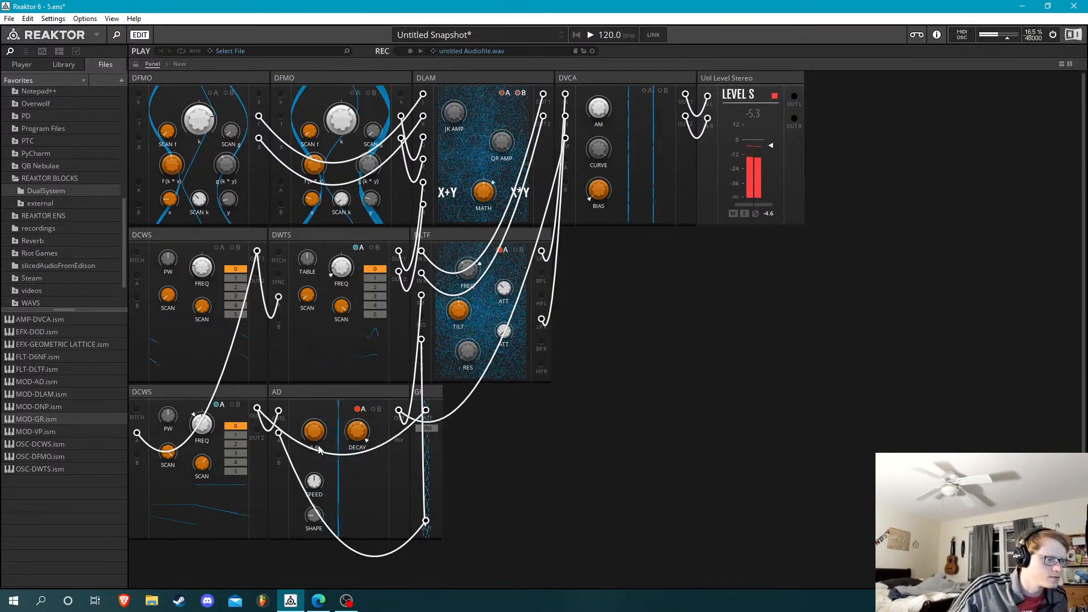
mouse_move(318, 441)
mouse_down()
mouse_move(326, 465)
mouse_move(322, 431)
mouse_up()
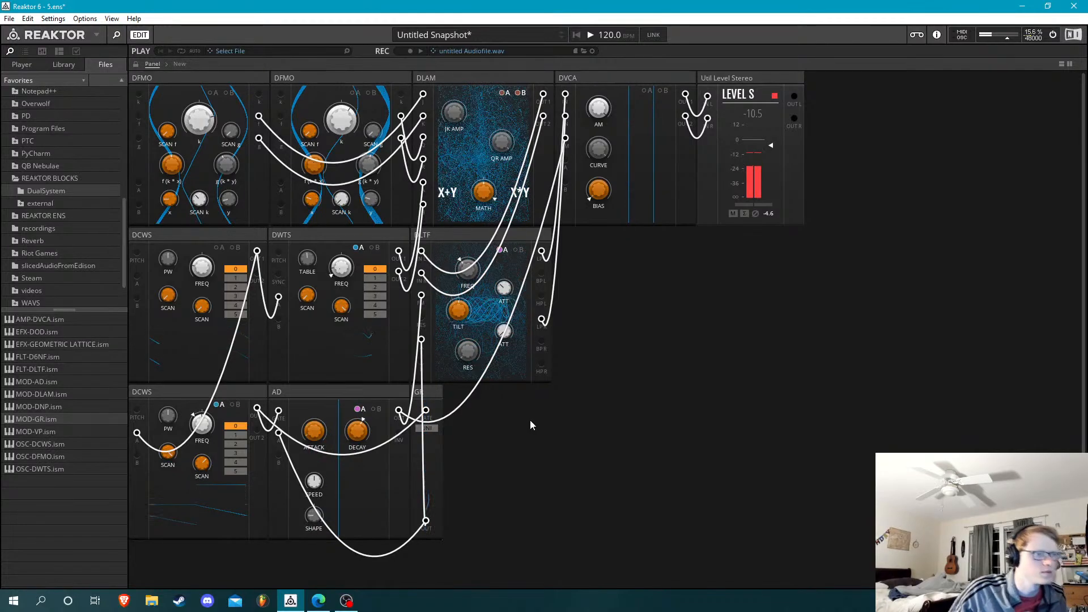
key(Tab)
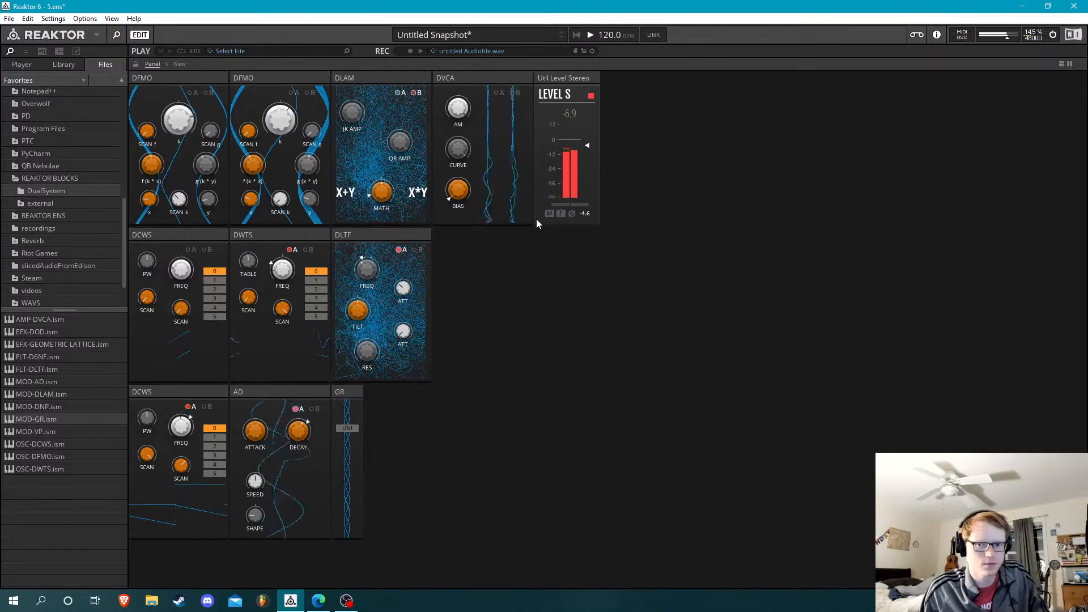
key(Tab)
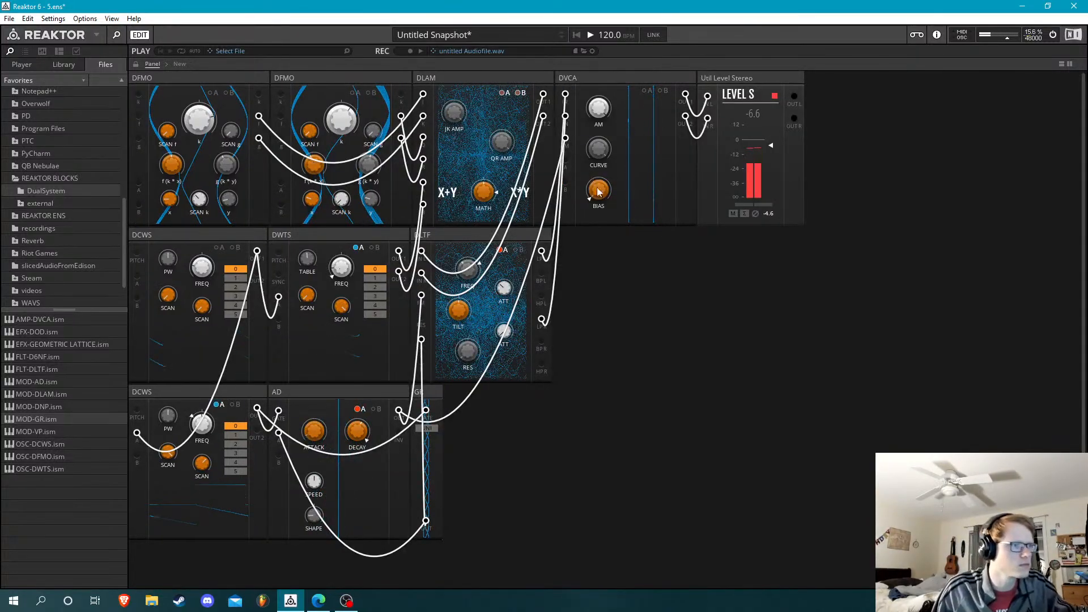
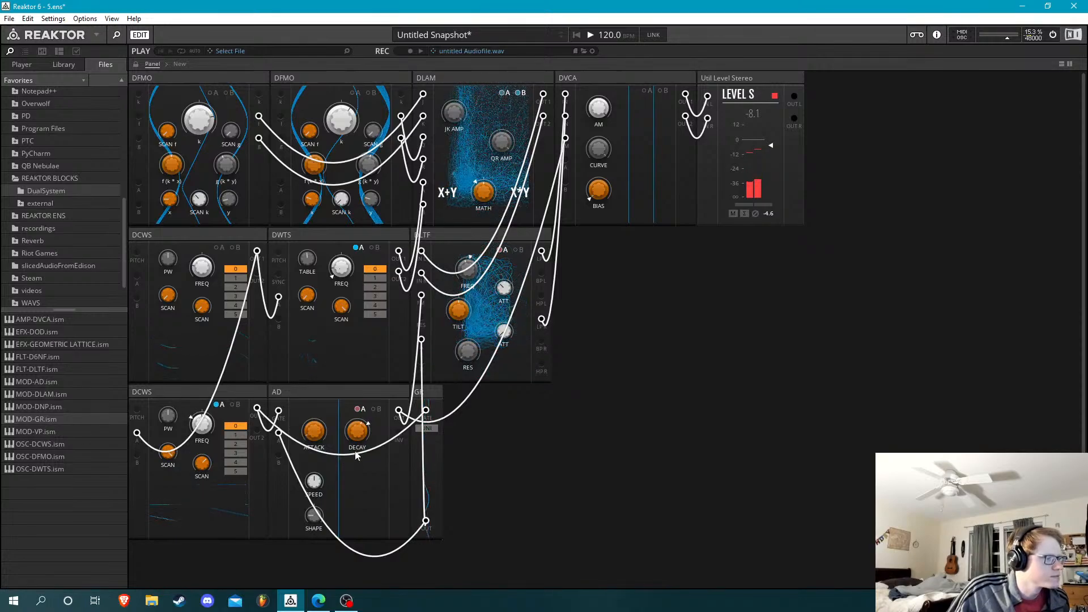
Patch the AD's second output into the DLTF's B input and the DVCA's A input, and set the DVCA's Curve to 100
drag(398, 433, 422, 363)
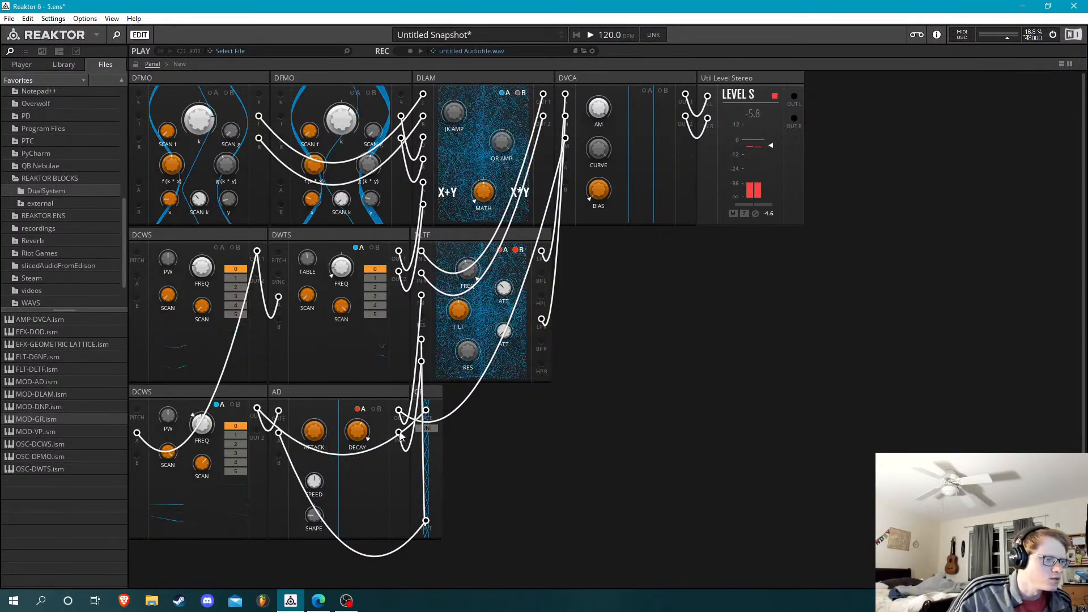
drag(400, 434, 568, 163)
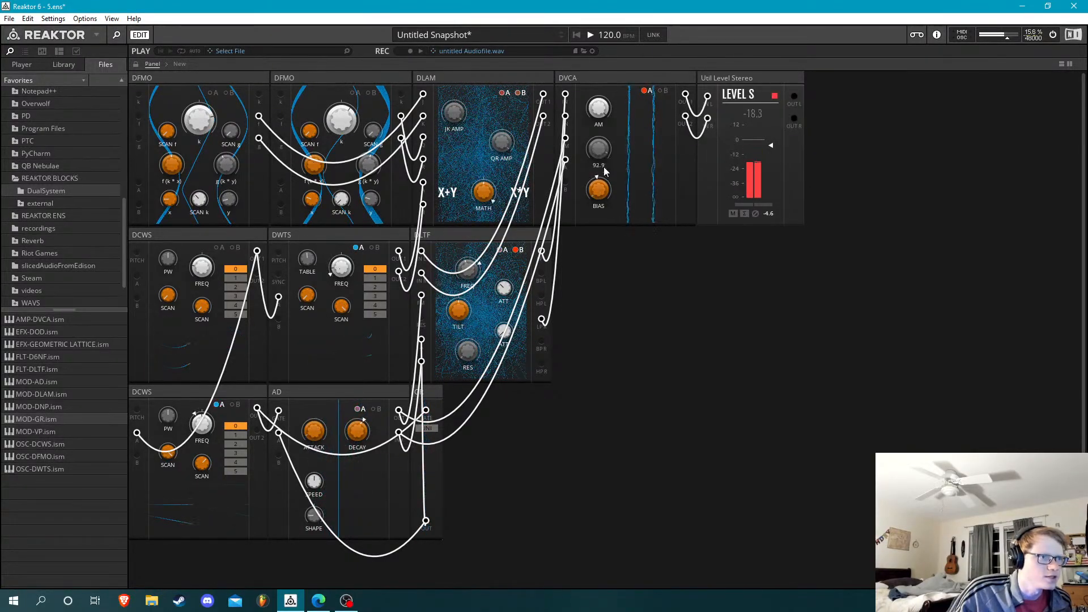
drag(604, 230, 621, 149)
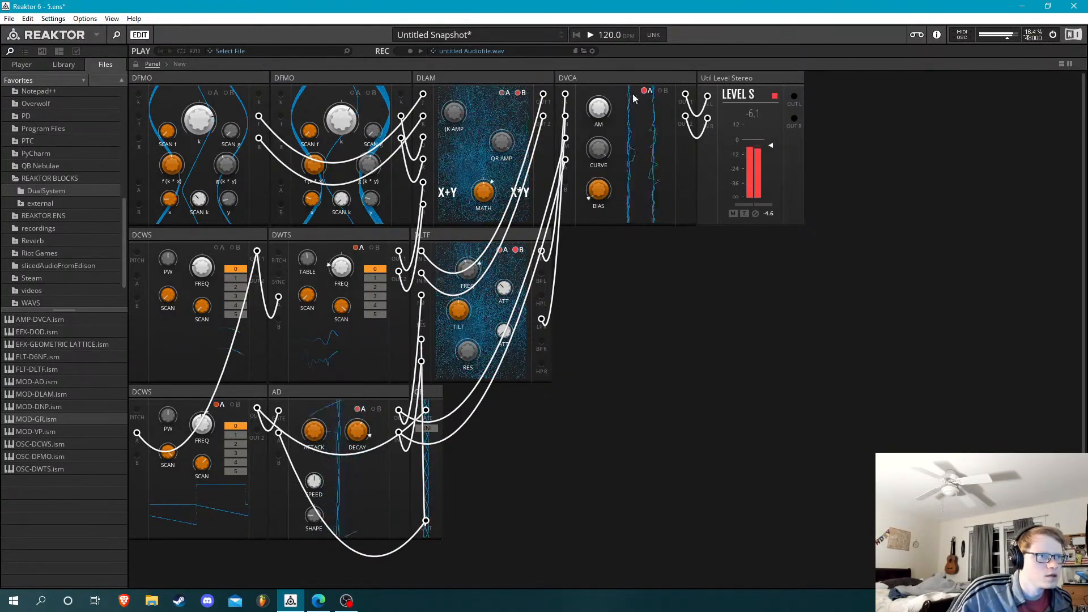
mouse_move(644, 92)
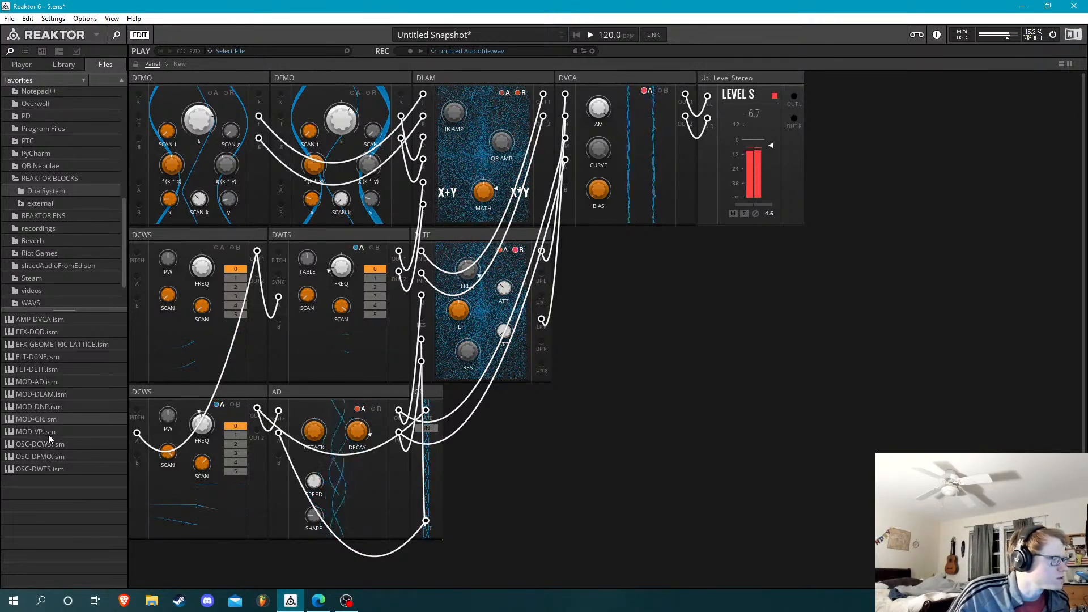
Add a MOD-VP block beside the DLTF, feed its A input from the AD's second output, and adjust the AD's A modulation of Decay
drag(49, 434, 610, 292)
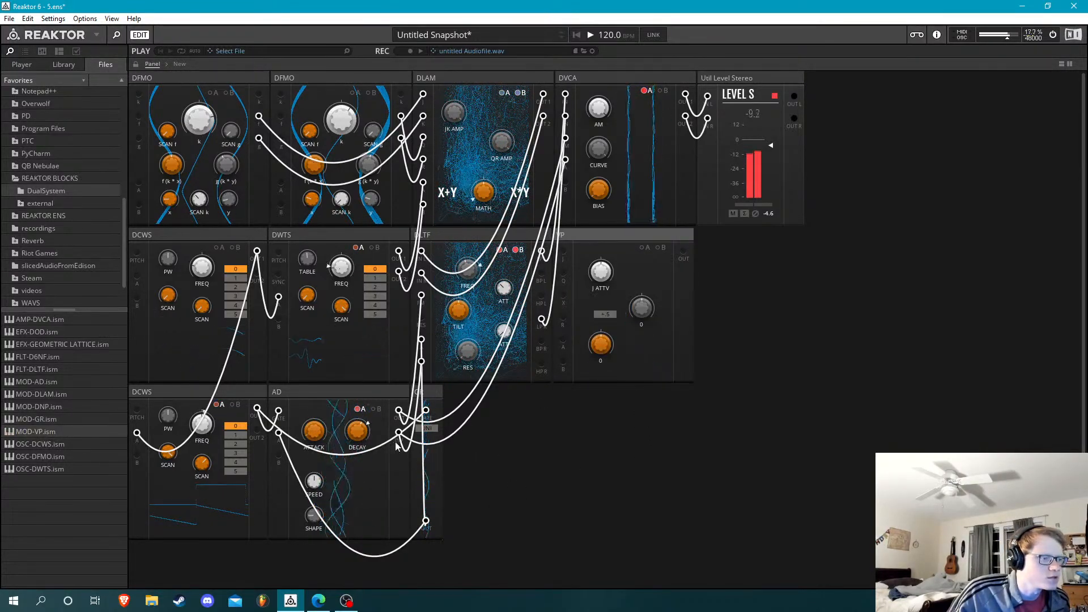
drag(399, 434, 564, 340)
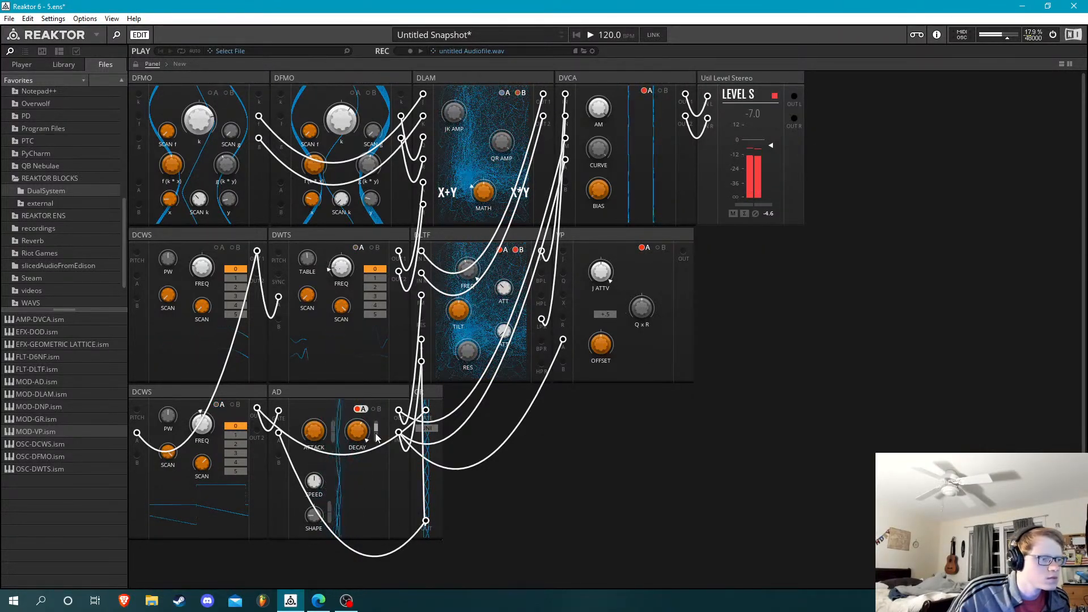
drag(365, 413, 376, 432)
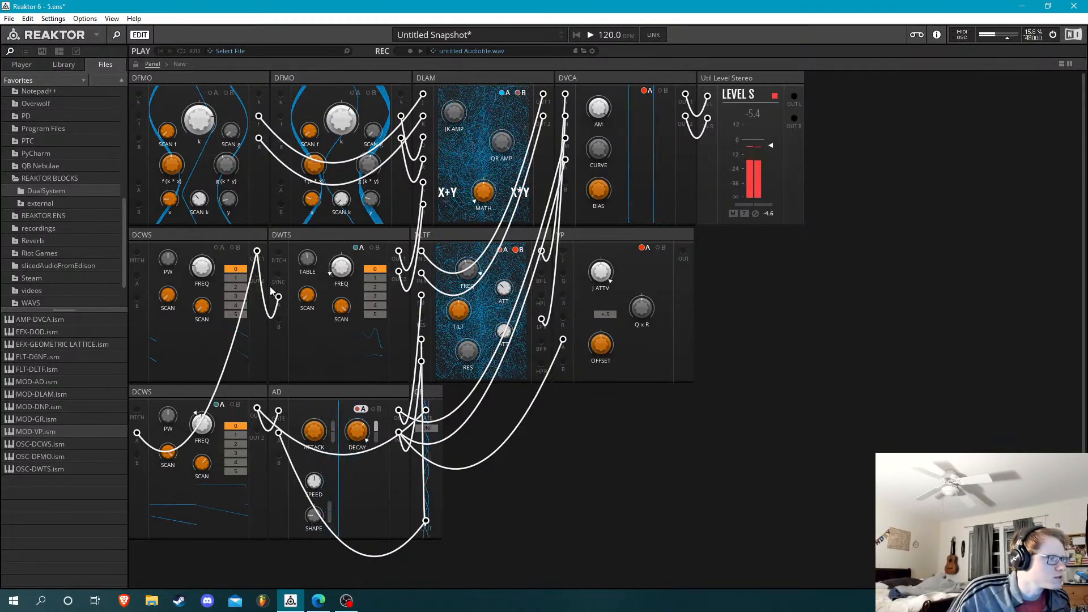
Add an OSC-DCWS block after GR feeding the VP's first input, with wave 0, frequency -57.0 and the first Scan at 0
click(63, 445)
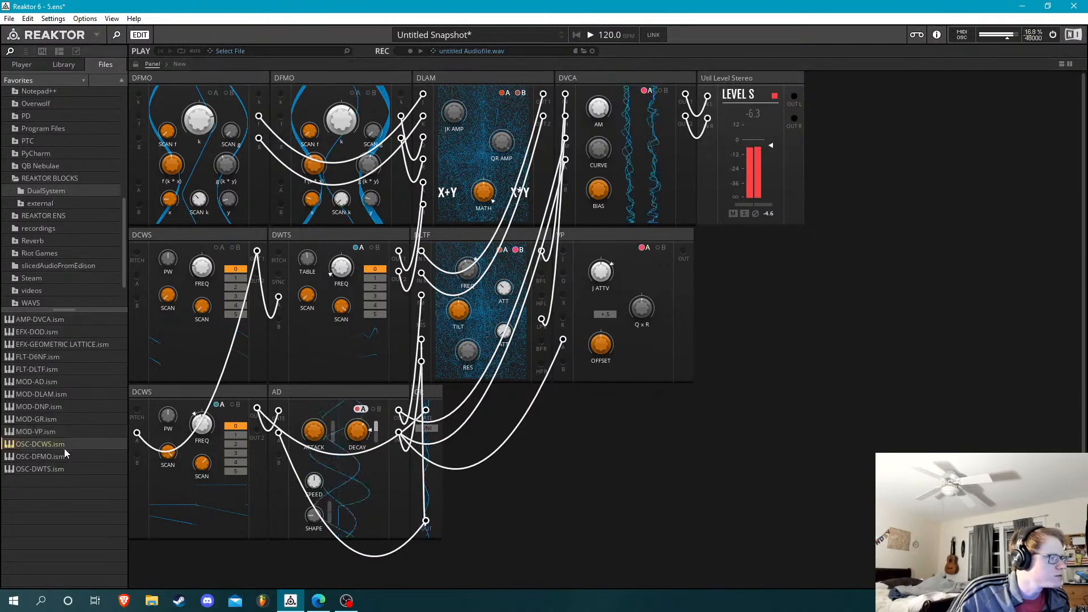
drag(56, 464, 564, 253)
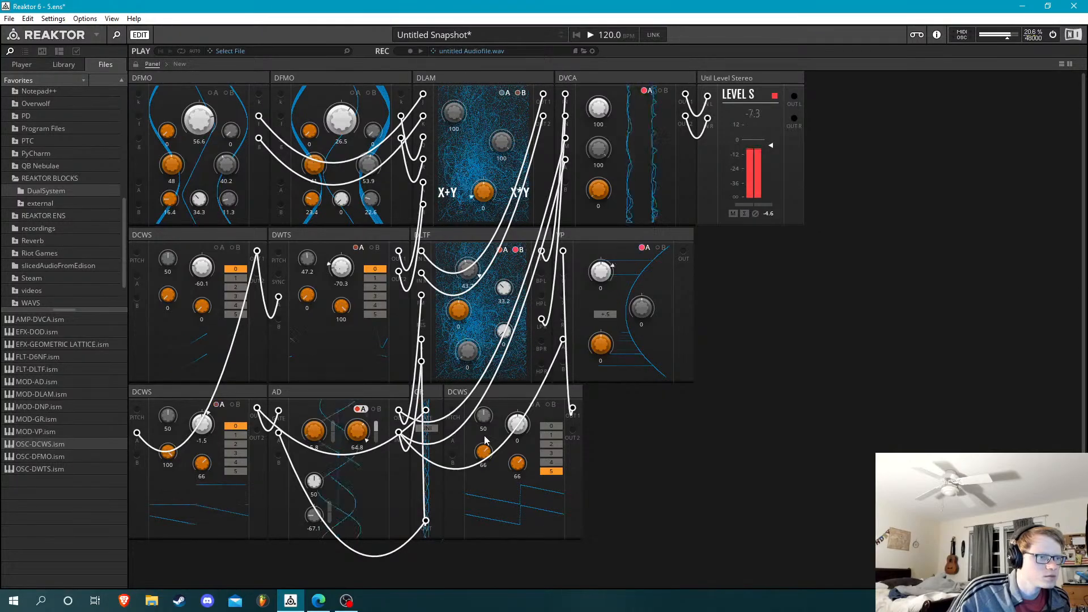
click(558, 426)
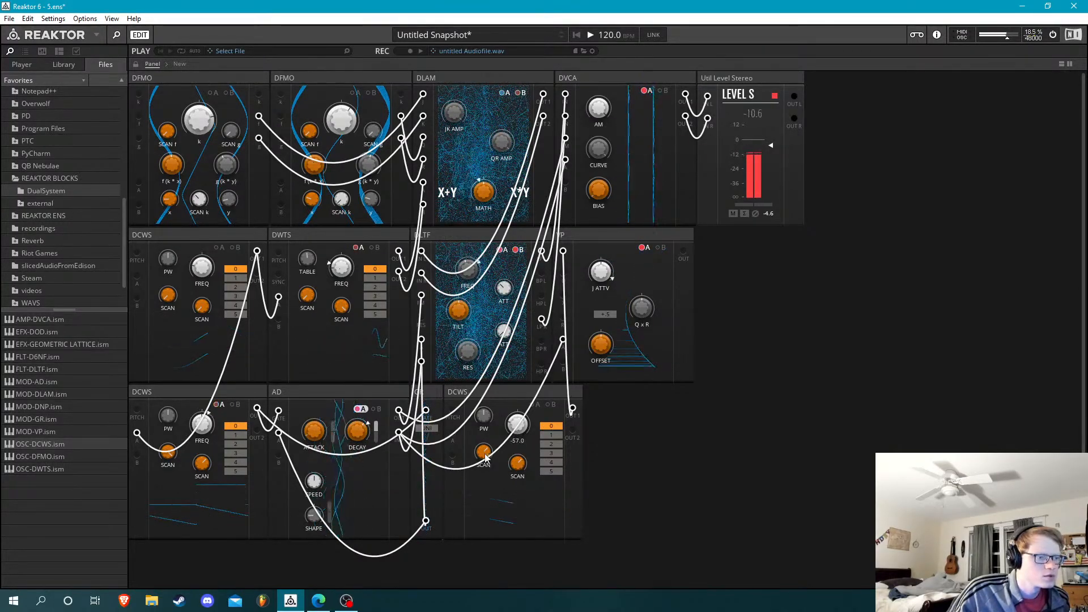
drag(490, 534, 492, 568)
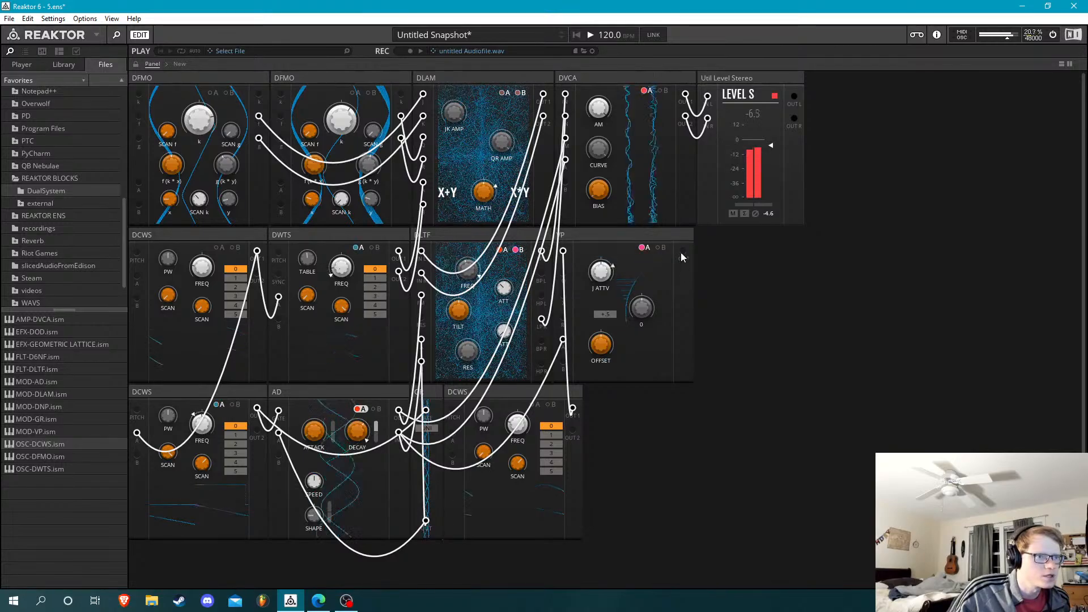
Patch the VP's output into the DVCA's A input in place of the AD cable and set the DVCA's Bias to 31.2
mouse_move(613, 199)
mouse_down()
mouse_move(592, 174)
mouse_move(608, 193)
mouse_up()
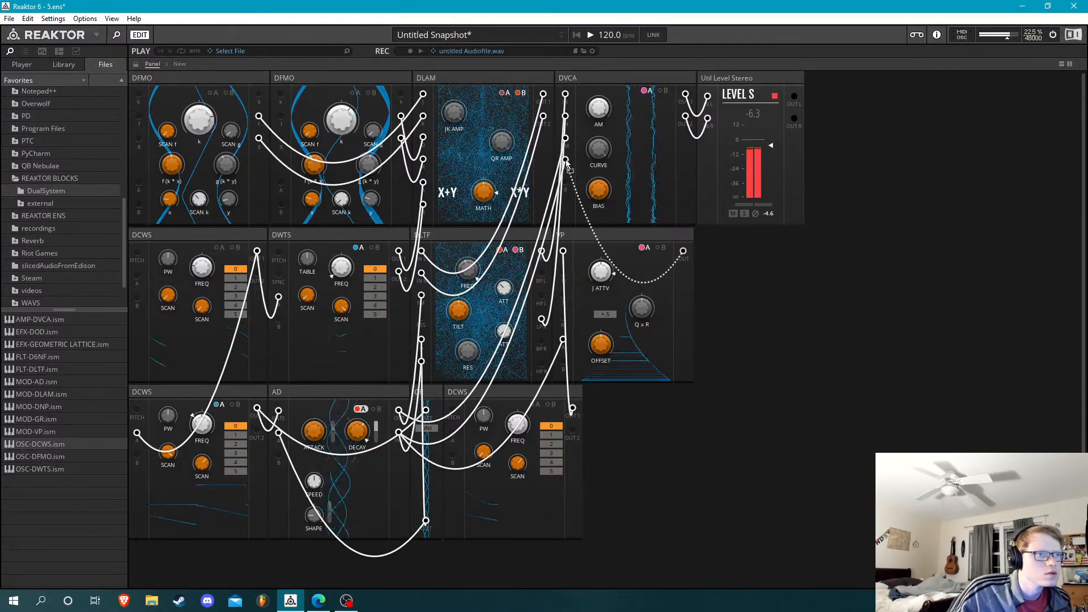
drag(567, 165, 565, 160)
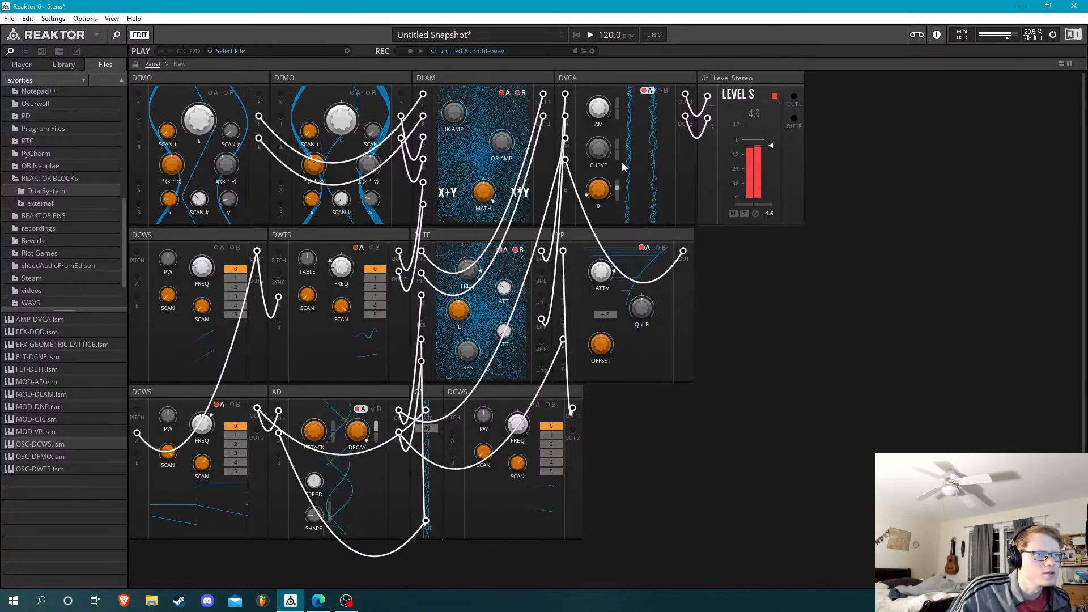
mouse_move(624, 156)
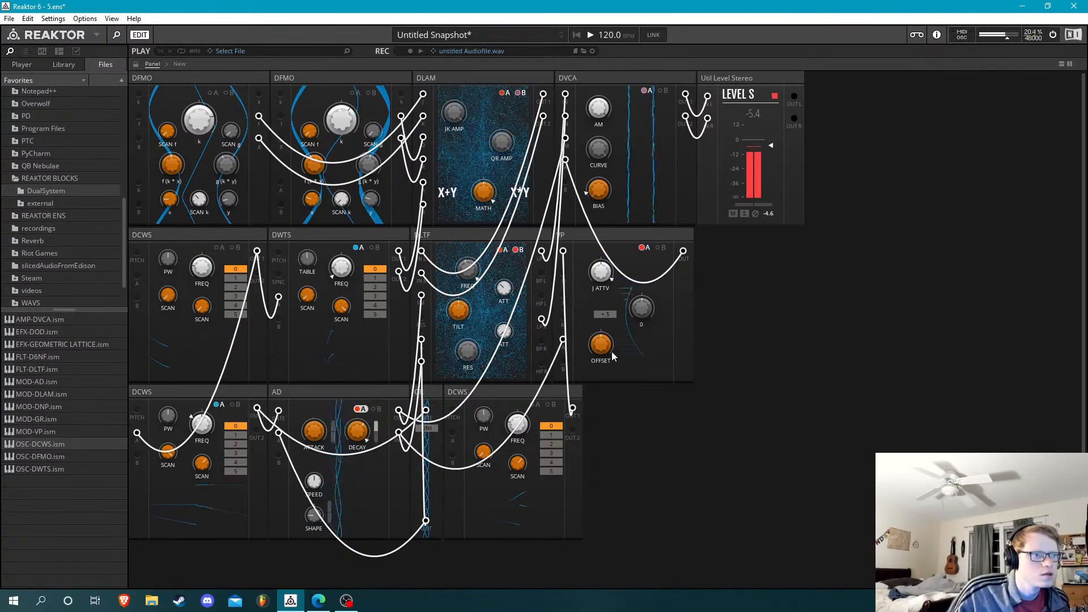
mouse_move(611, 352)
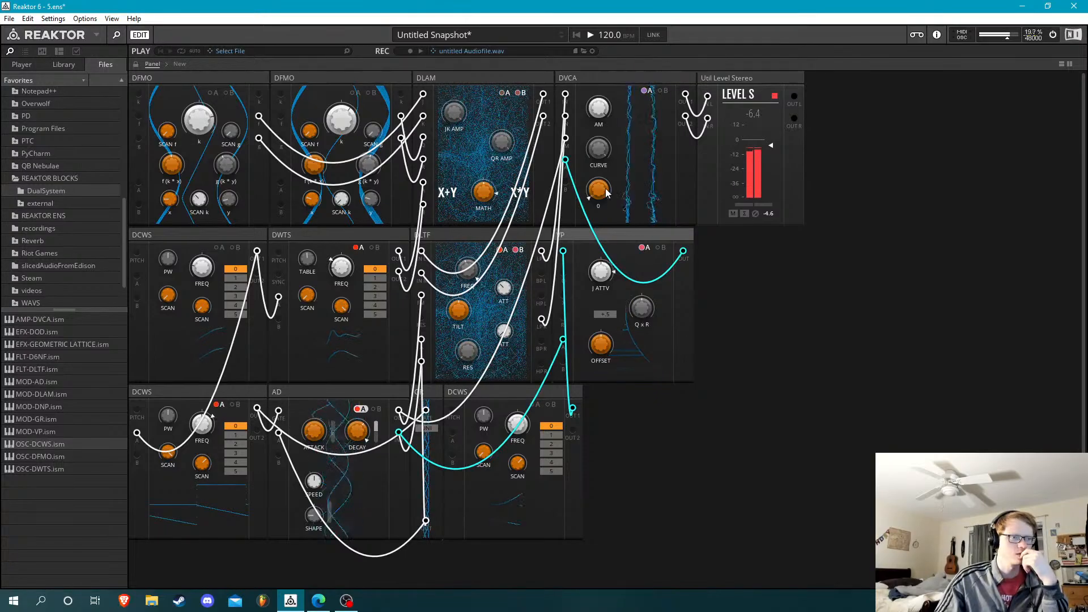
drag(606, 188, 604, 133)
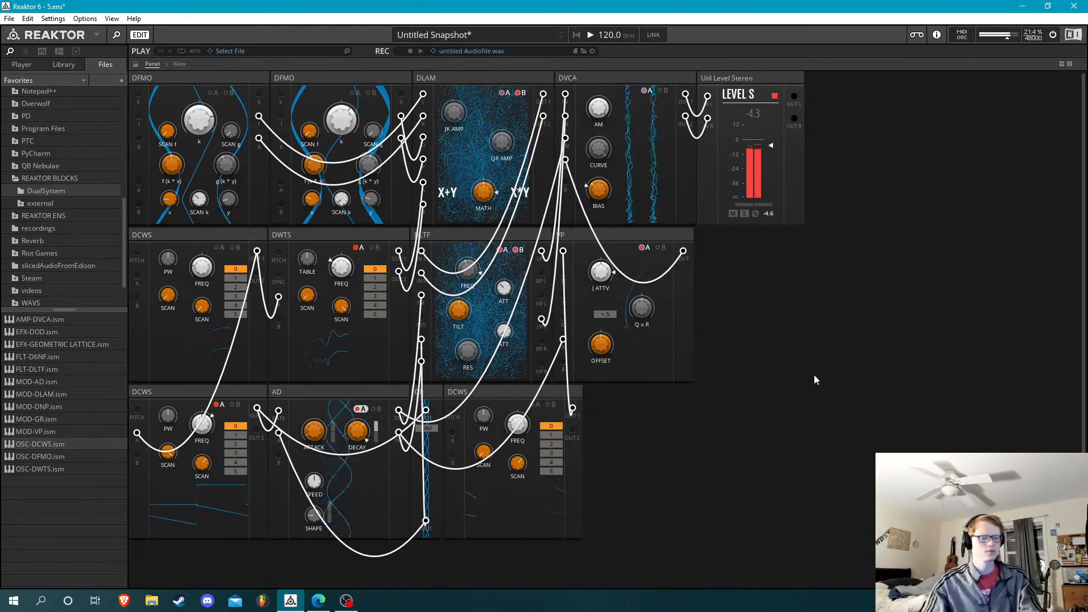
key(Tab)
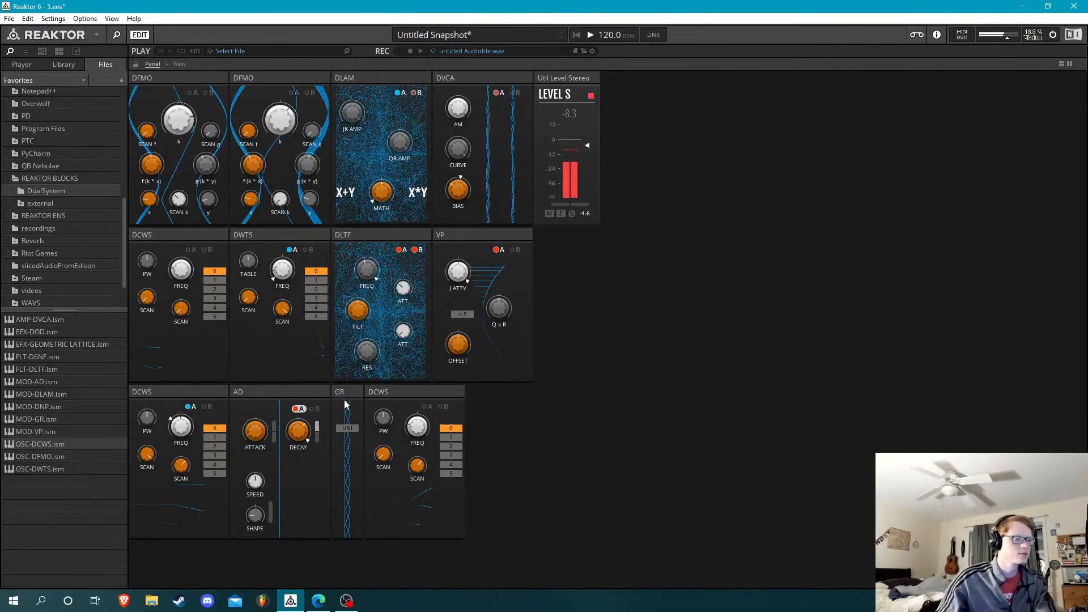
mouse_move(344, 392)
mouse_down()
mouse_move(614, 250)
mouse_move(562, 256)
mouse_move(363, 339)
mouse_move(334, 406)
mouse_move(298, 399)
mouse_move(359, 394)
mouse_up()
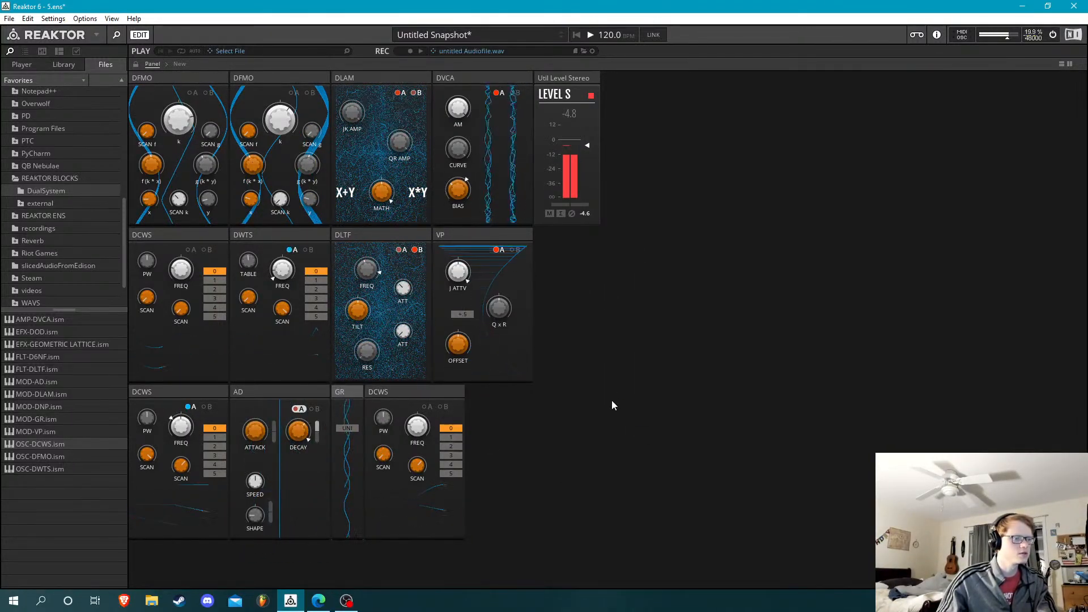
key(Tab)
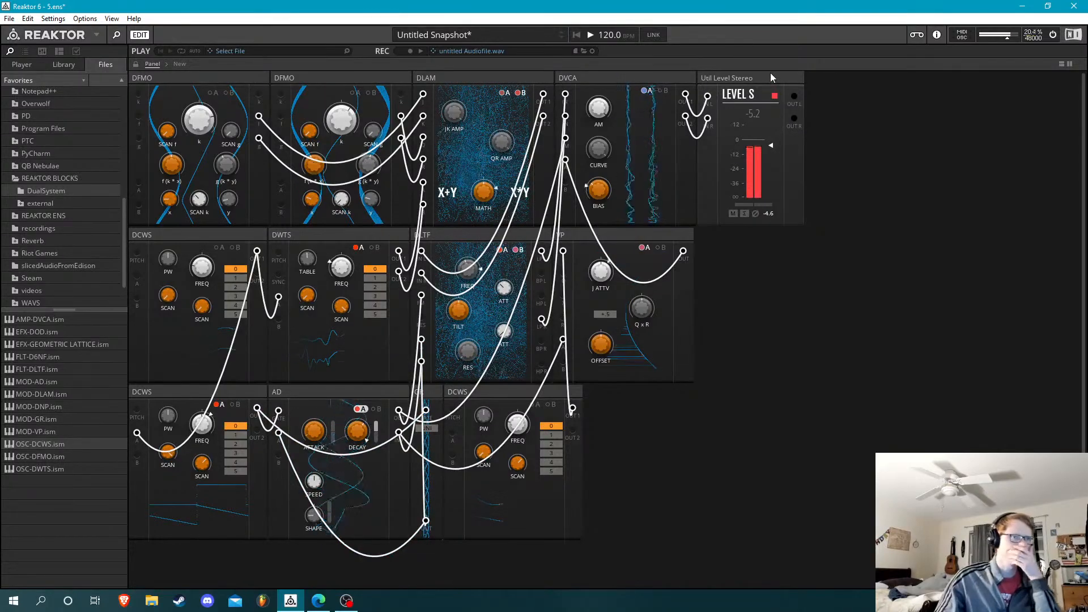
Move the Util Level Stereo block to the end of the third row and add an FLT-D6NF block fed by both DVCA outputs
drag(770, 79, 676, 405)
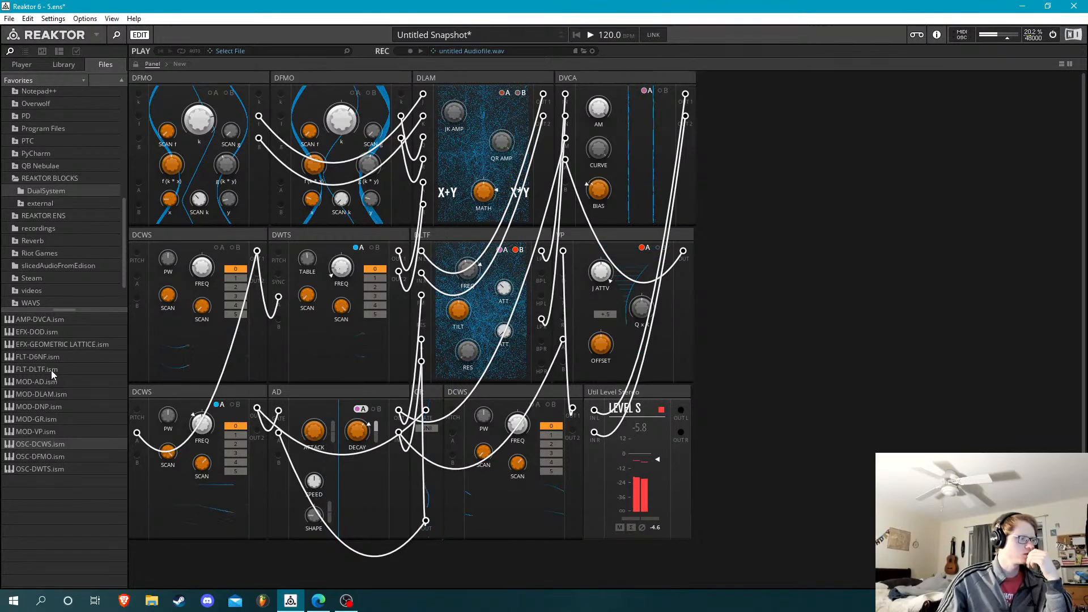
drag(51, 356, 789, 100)
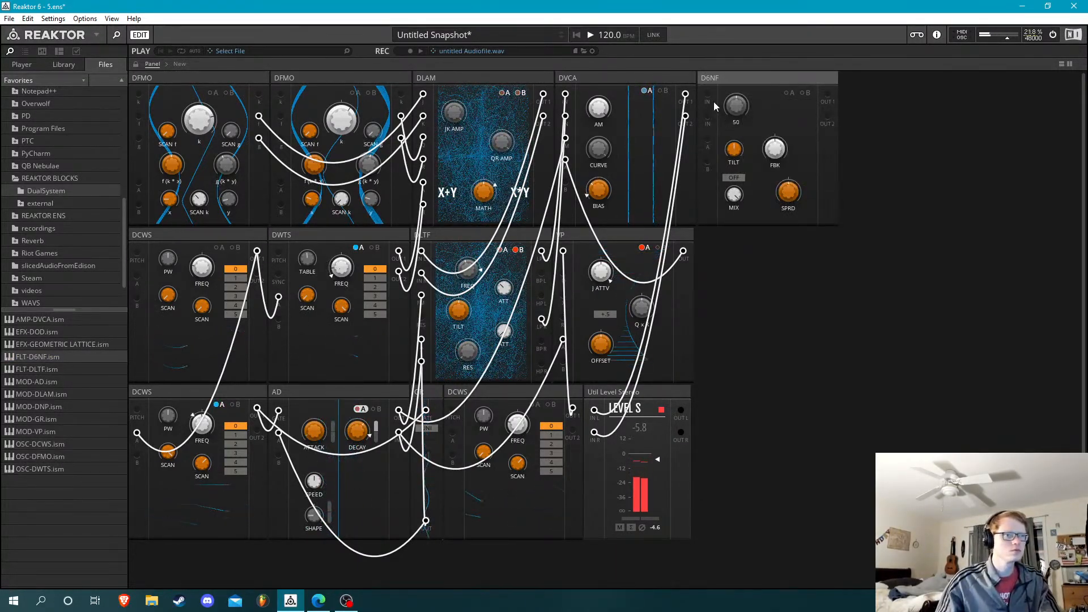
drag(708, 95, 686, 116)
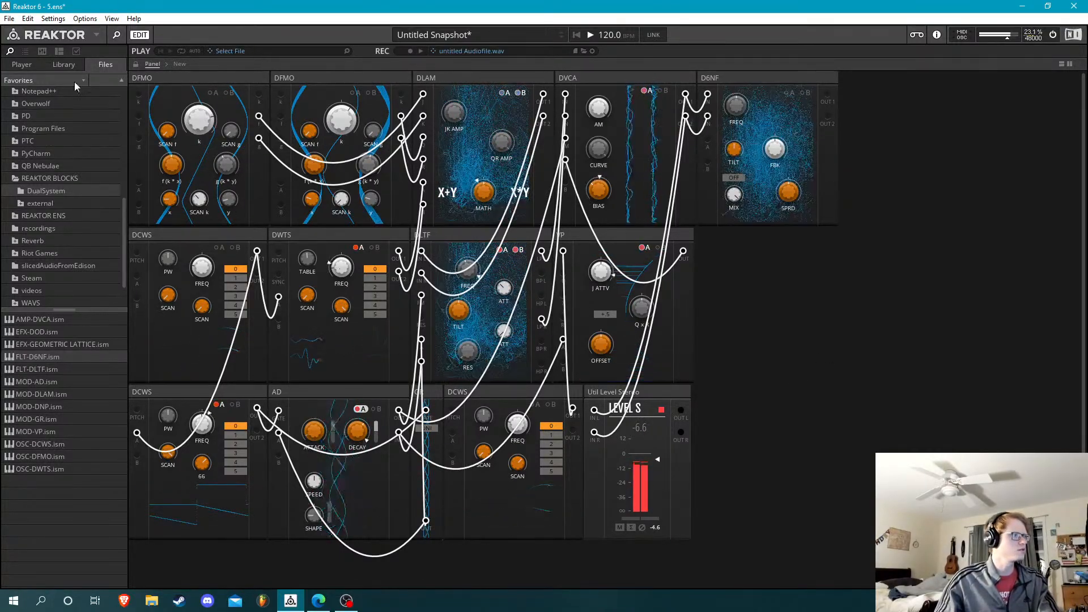
Add the Rounds Reverb from Blocks Primes below the D6NF and patch it in stereo between the D6NF outputs and the Level block inputs
click(21, 65)
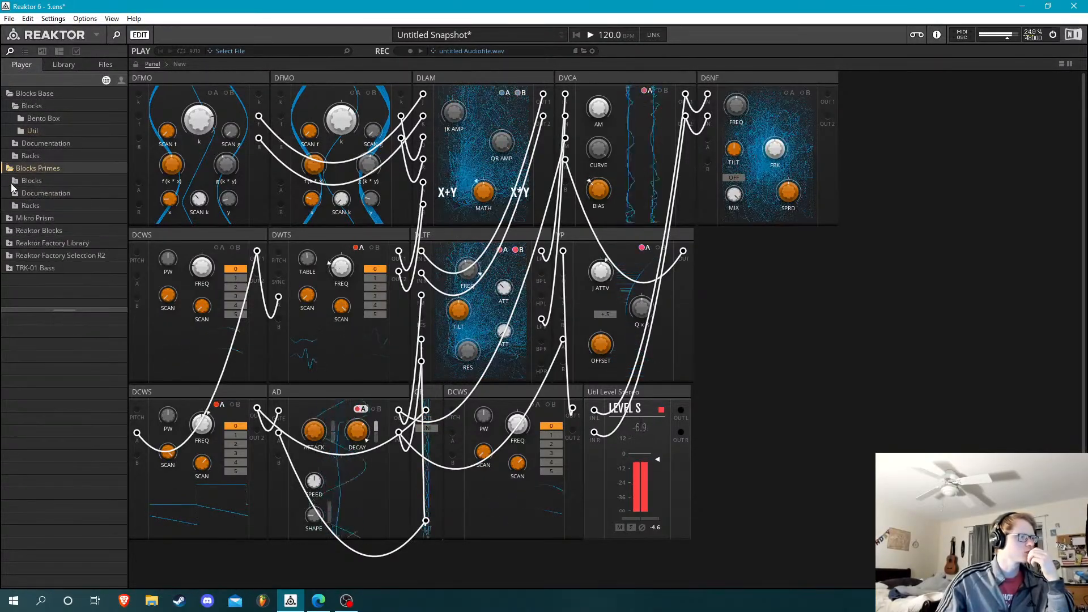
click(12, 182)
click(39, 268)
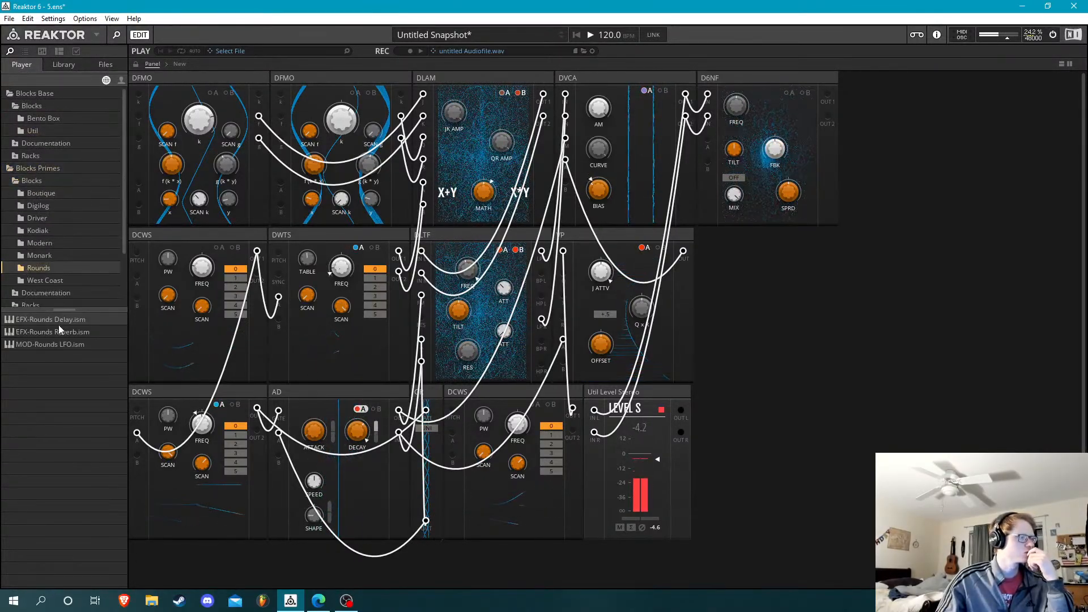
drag(59, 328, 735, 275)
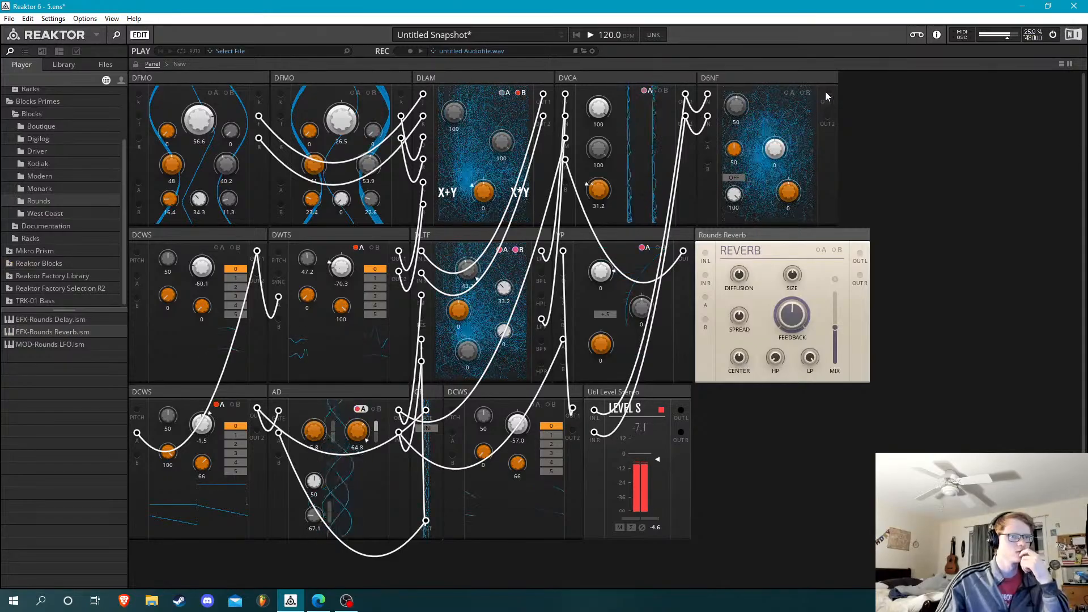
drag(827, 94, 828, 117)
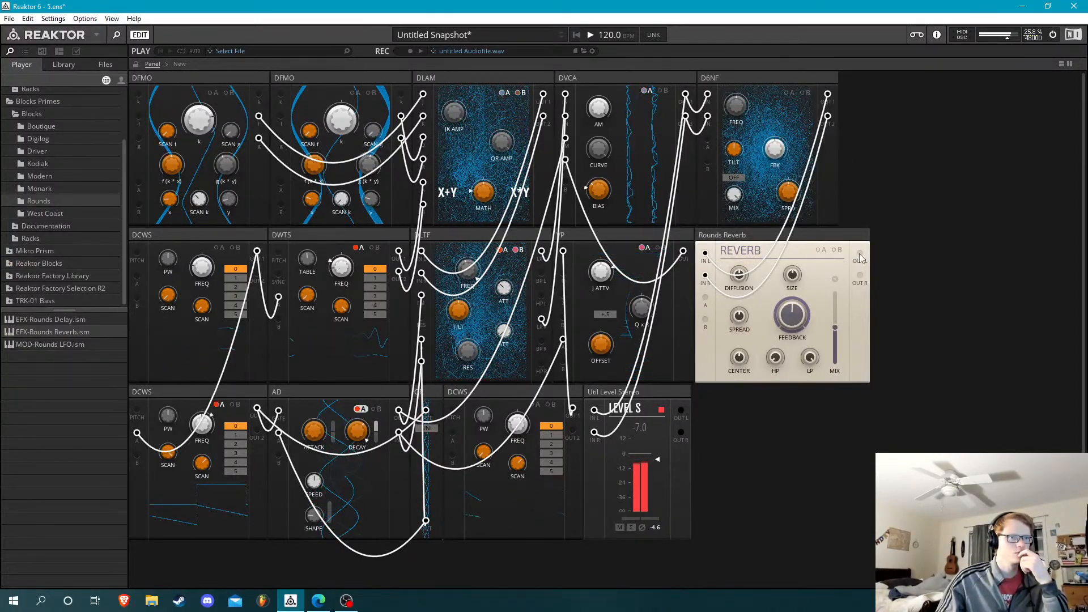
drag(860, 258, 595, 434)
drag(865, 309, 860, 275)
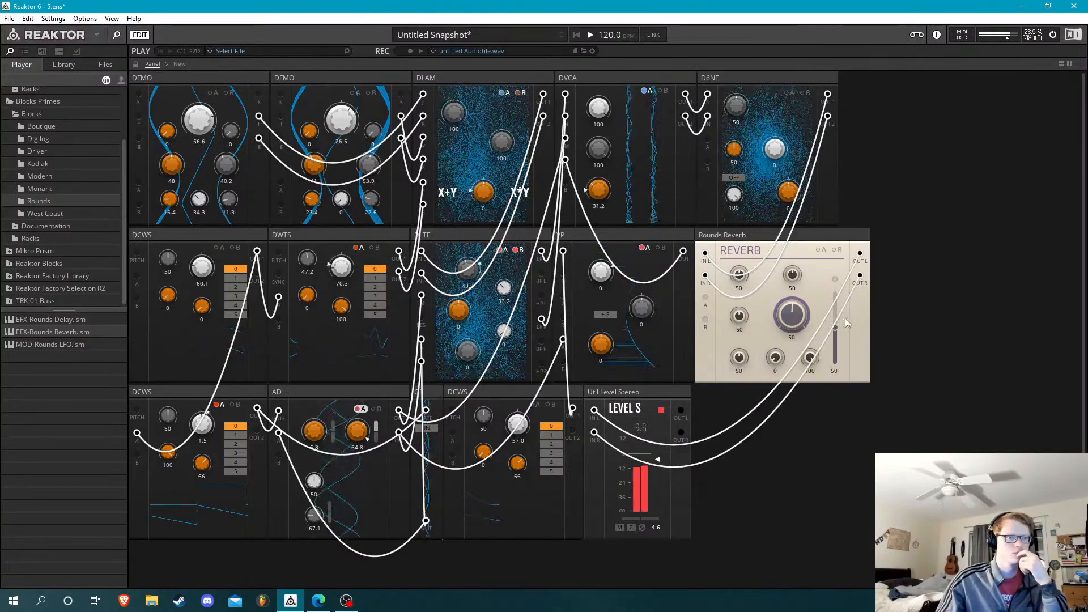
Set the reverb's Diffusion, Spread and Center to 100, Size 69.5, Feedback 71.8, HP 40.2 and Mix 34.1, and adjust its LP
drag(839, 339, 838, 379)
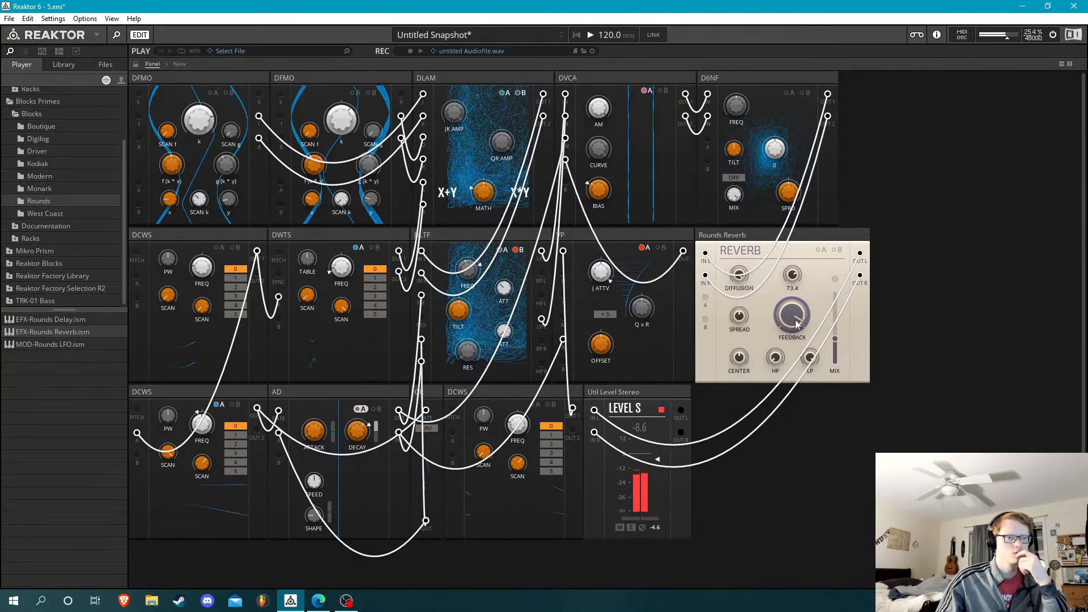
drag(796, 325, 833, 367)
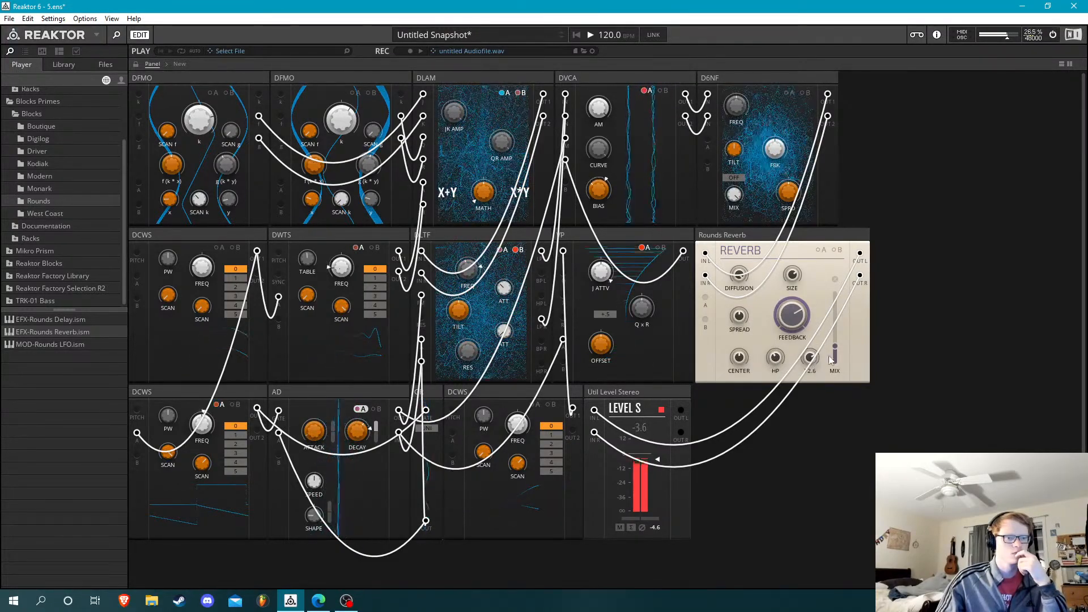
drag(834, 347, 838, 338)
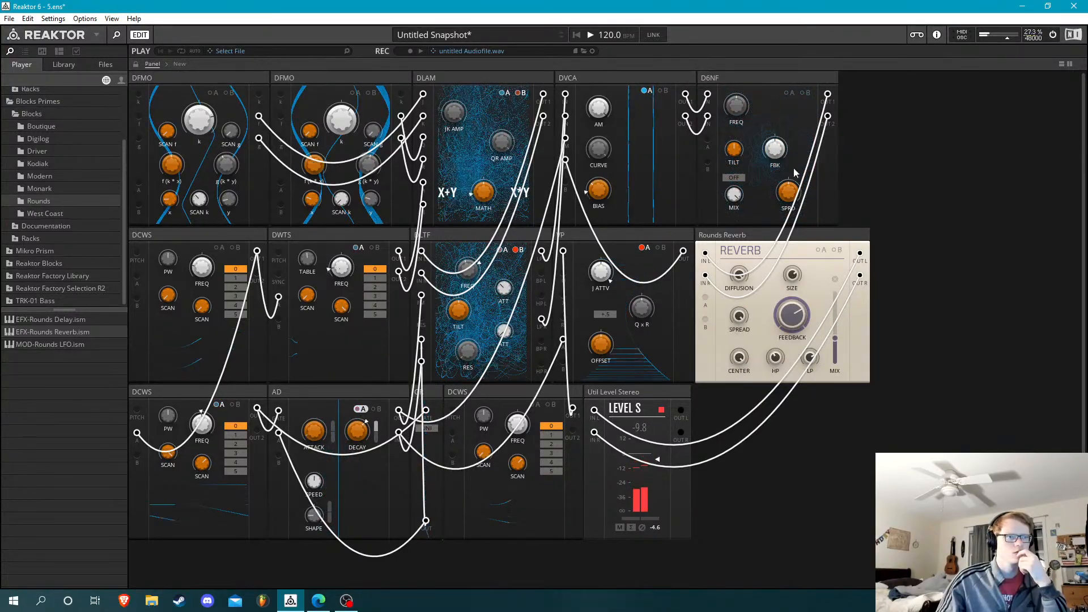
Set the AD block's Shape to -100.0 and the second DFMO's k to 31.2
key(Tab)
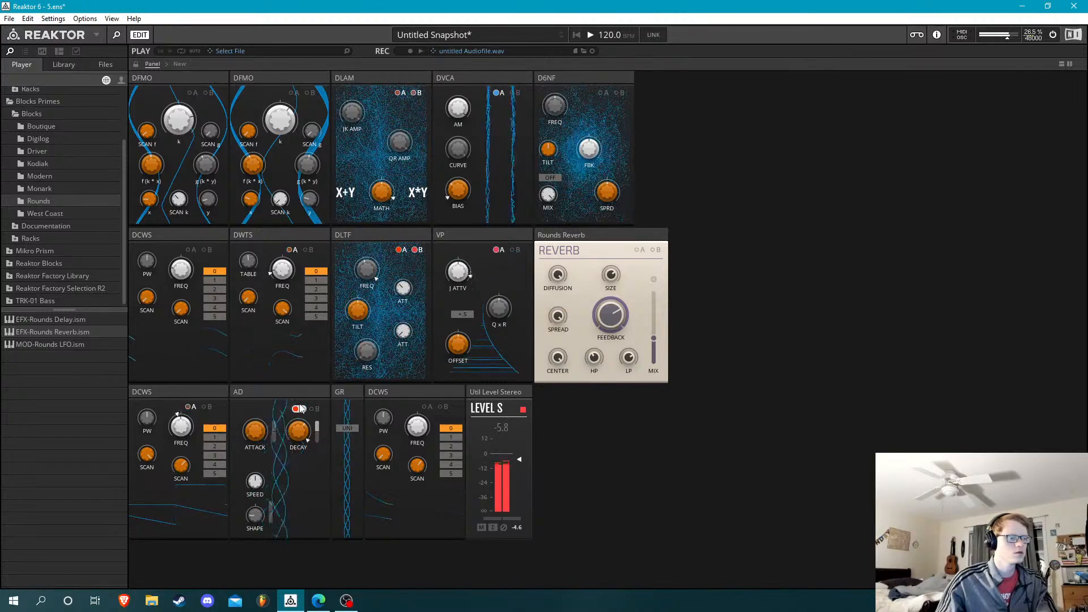
drag(253, 520, 253, 556)
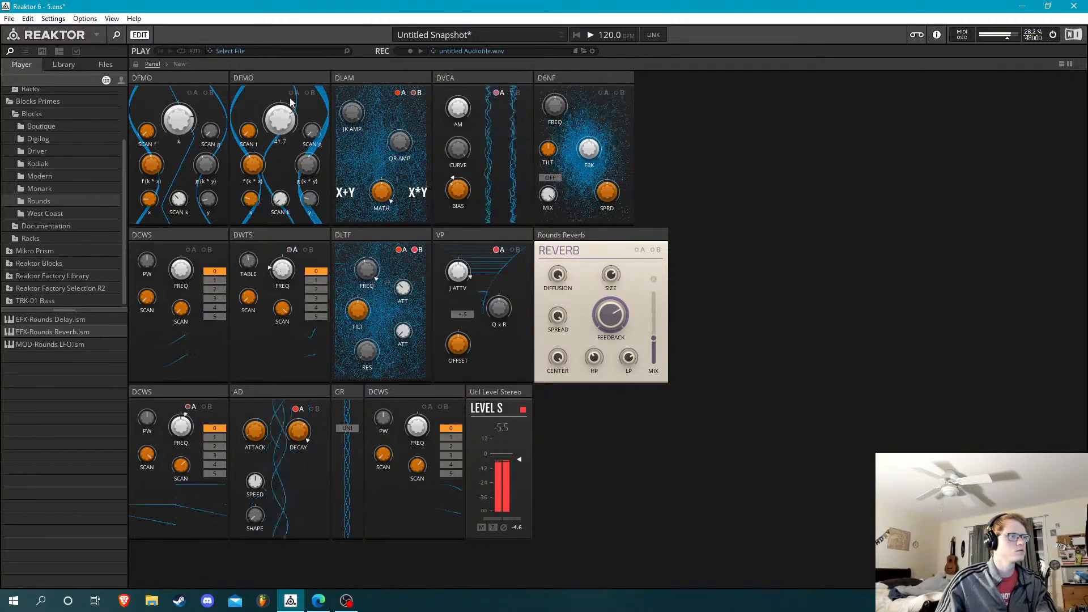
drag(288, 121, 294, 143)
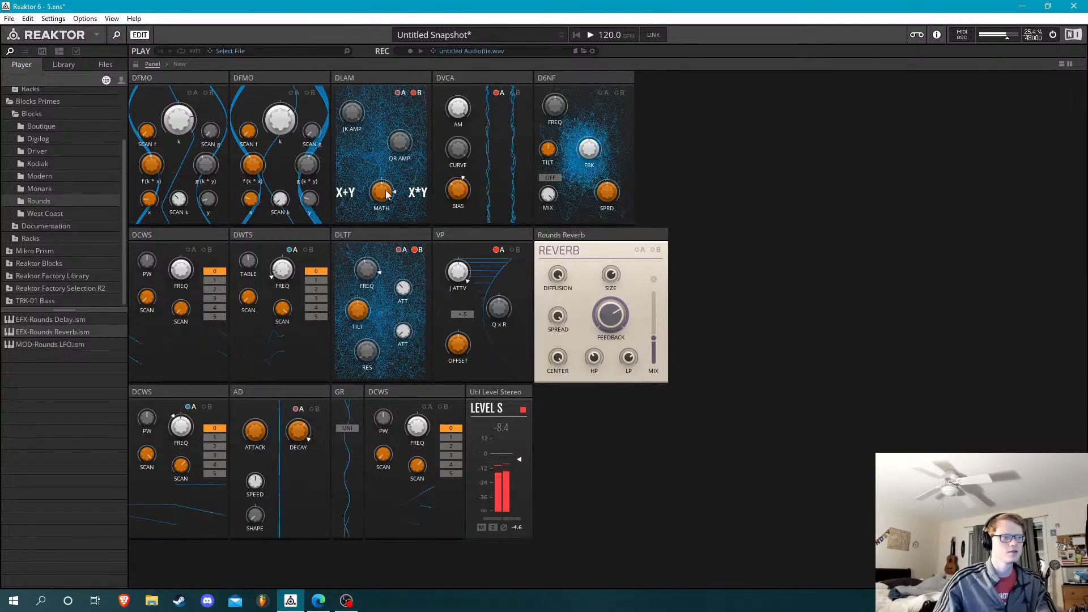
Patch the DWTS block's second output into the first DFMO's first input instead of the DLAM's B input
key(Tab)
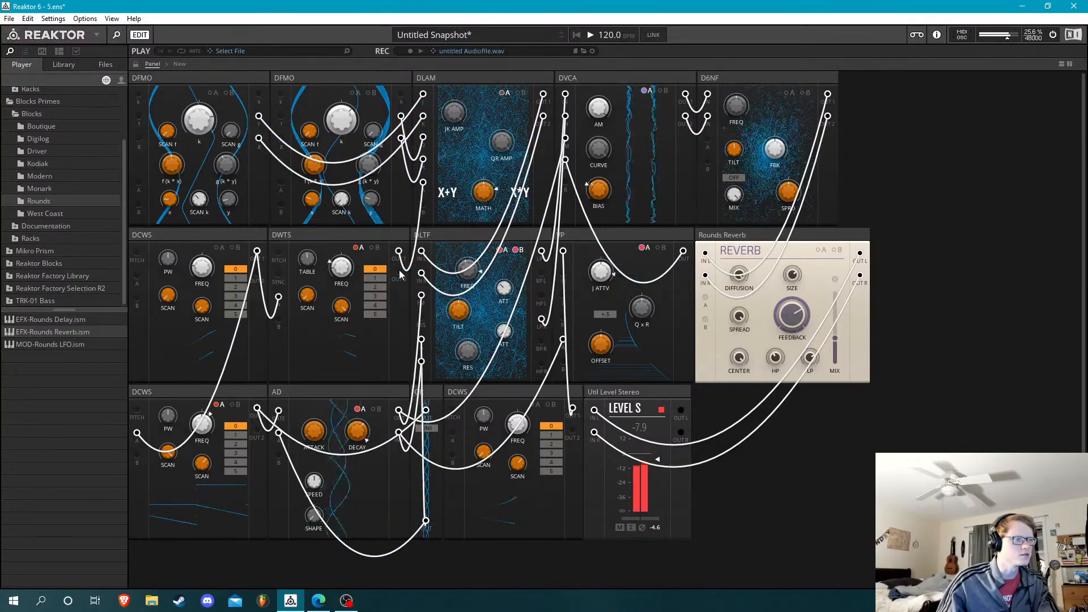
drag(398, 272, 139, 94)
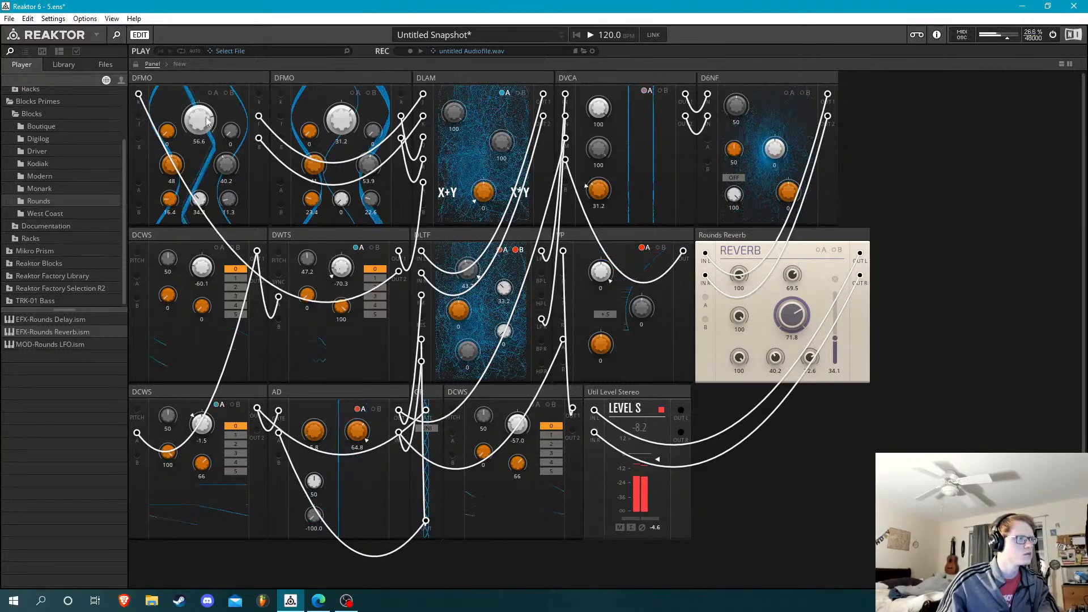
Try patching the DWTS outputs into the second DFMO's inputs, and remove the cables from both DFMOs' k inputs
drag(281, 117, 399, 272)
drag(400, 272, 282, 136)
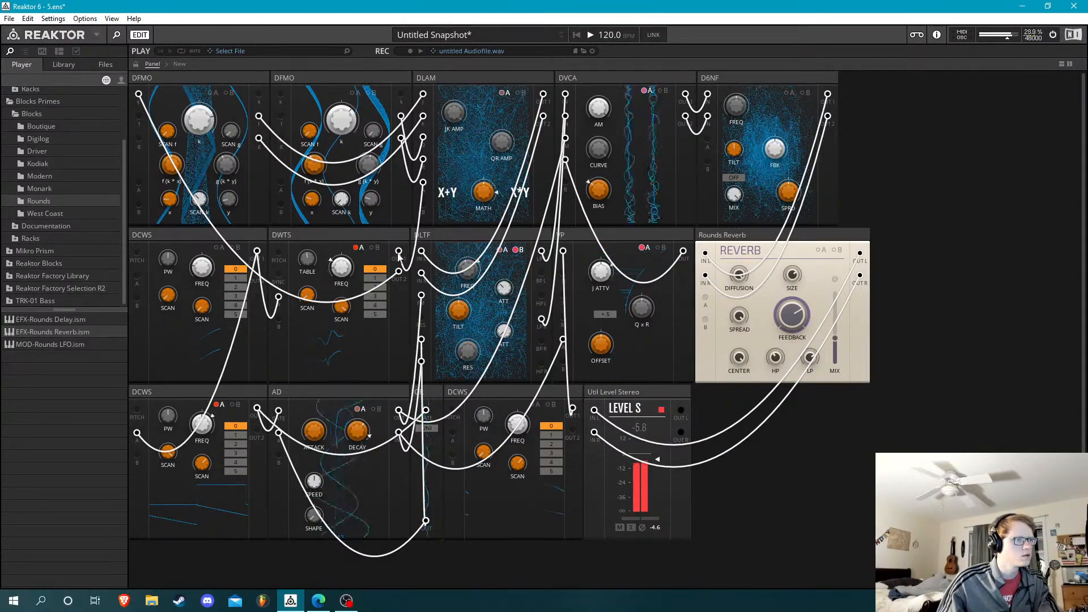
drag(399, 254, 281, 95)
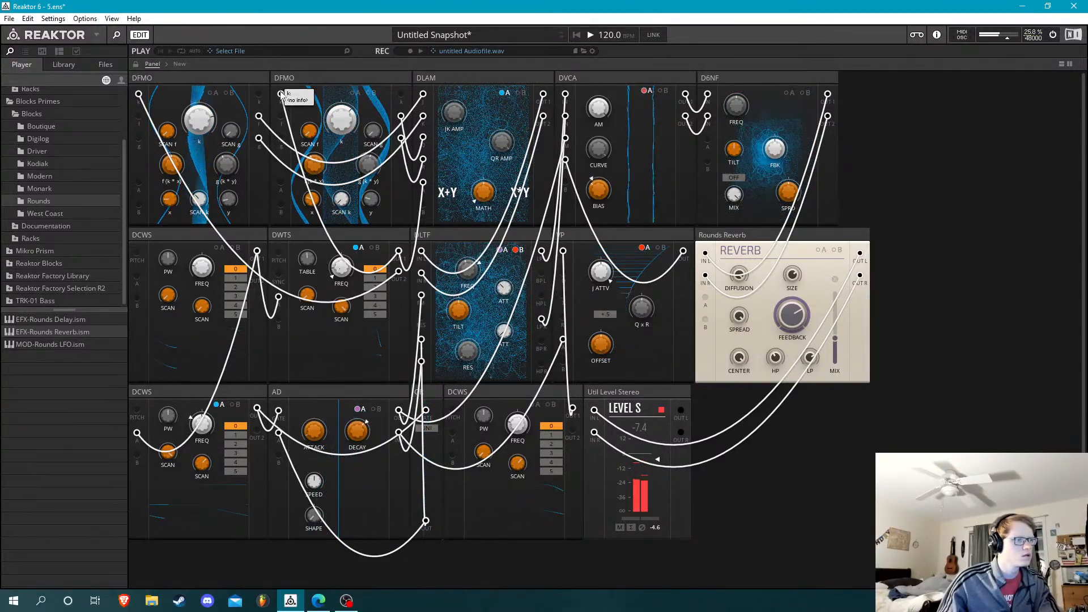
drag(282, 95, 138, 96)
Hide the patch ports and set the D6NF filter's FBK to 89.0
double_click(856, 177)
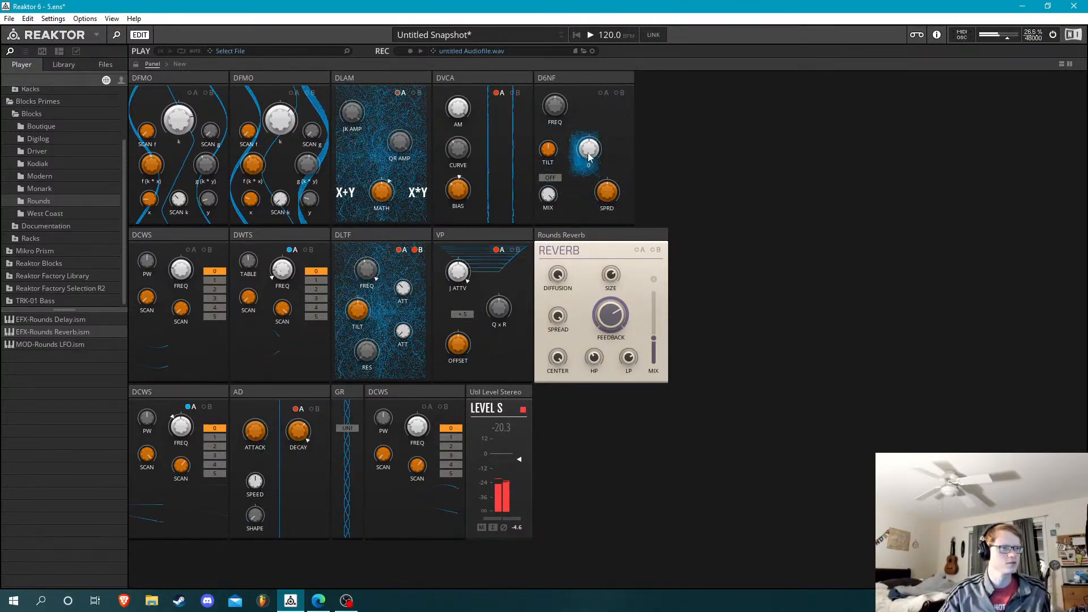
right_click(585, 181)
click(648, 130)
drag(594, 159, 597, 151)
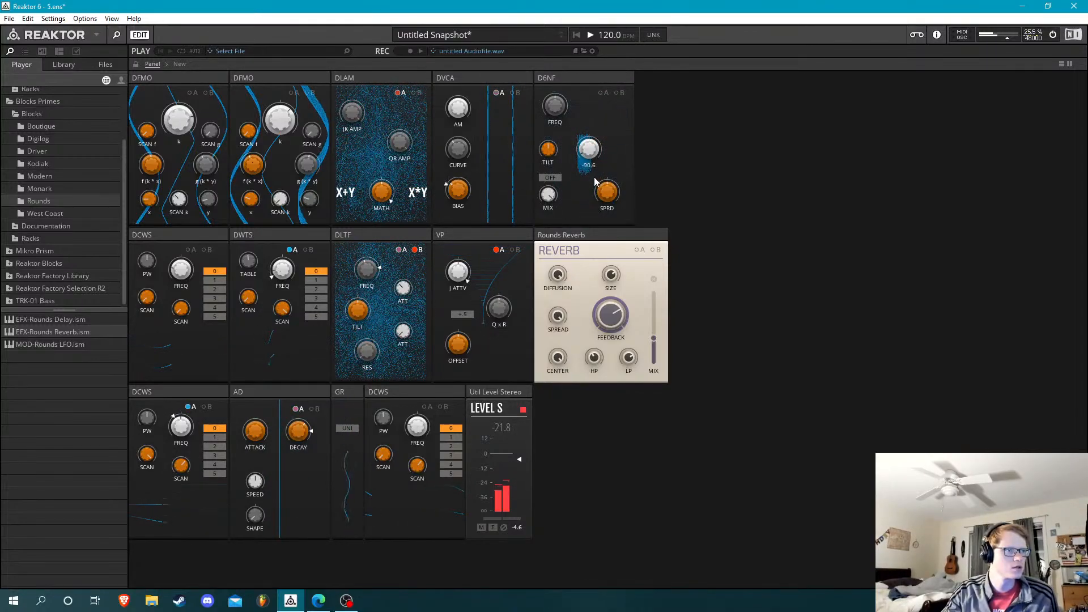
drag(595, 182, 595, 166)
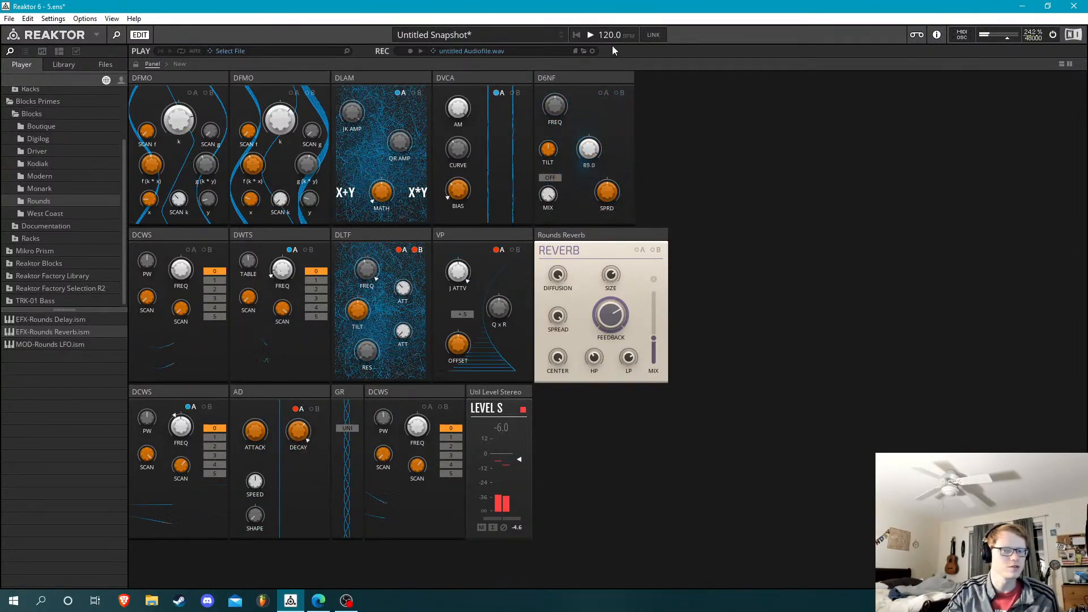
Set the D6NF's FREQ to 70.7 and adjust its SPRD
mouse_move(550, 111)
mouse_down()
mouse_move(555, 163)
mouse_move(560, 66)
mouse_move(554, 120)
mouse_up()
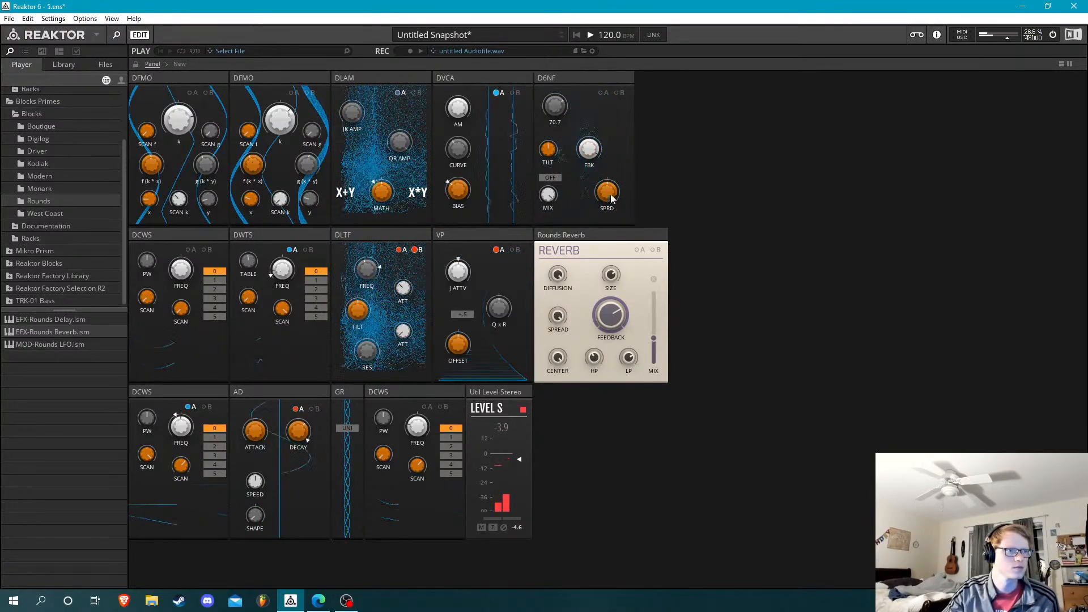
mouse_move(611, 199)
mouse_down()
mouse_move(601, 163)
mouse_move(624, 195)
mouse_up()
drag(623, 148, 627, 149)
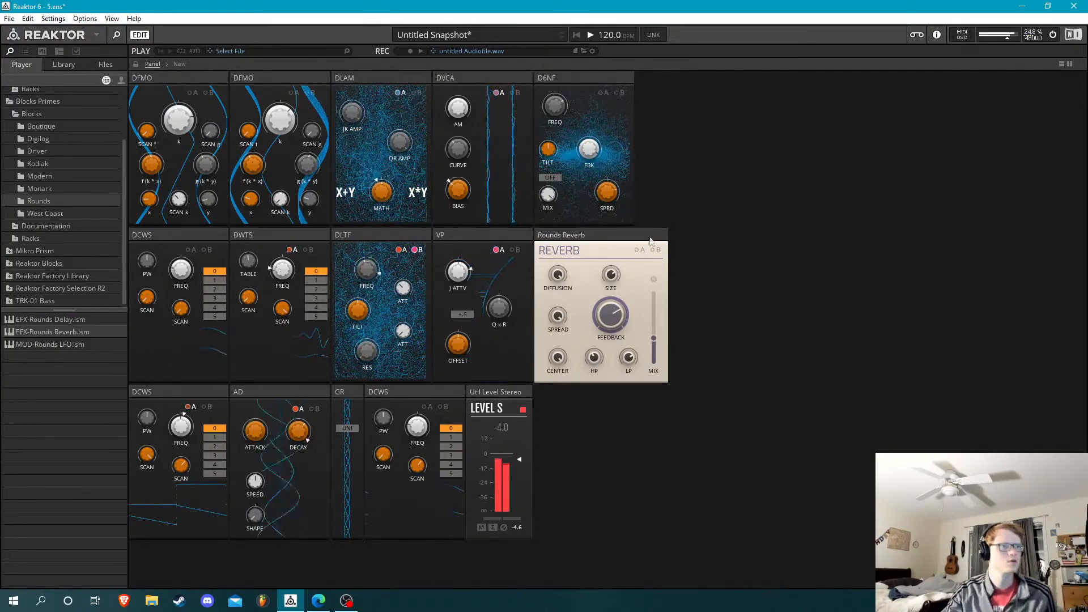
Lower the reverb's Mix to 25.5 and adjust the AD block's Attack
drag(665, 331, 646, 405)
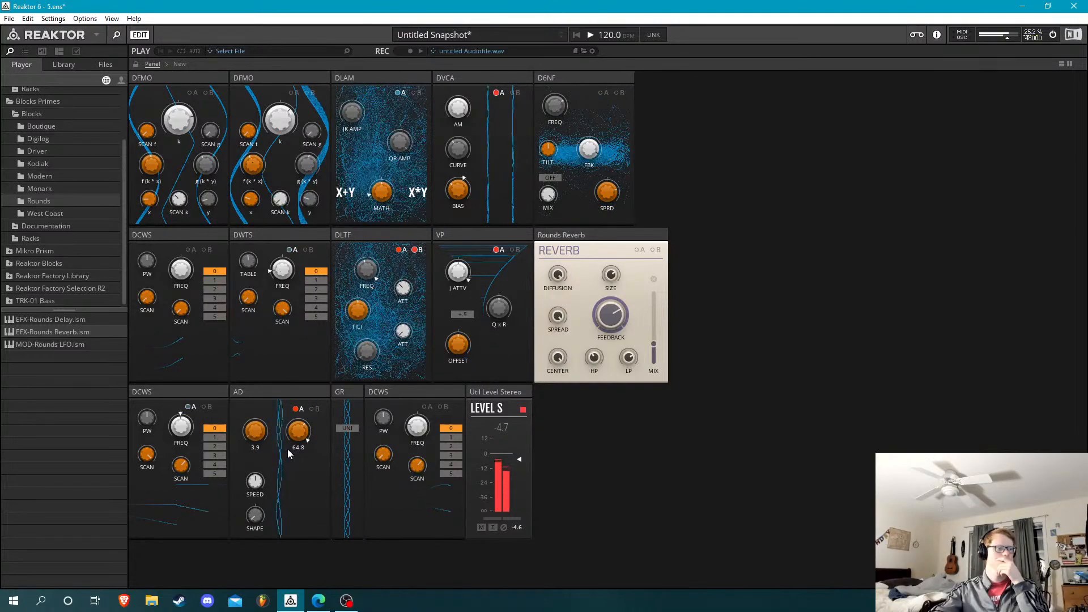
drag(263, 448, 263, 438)
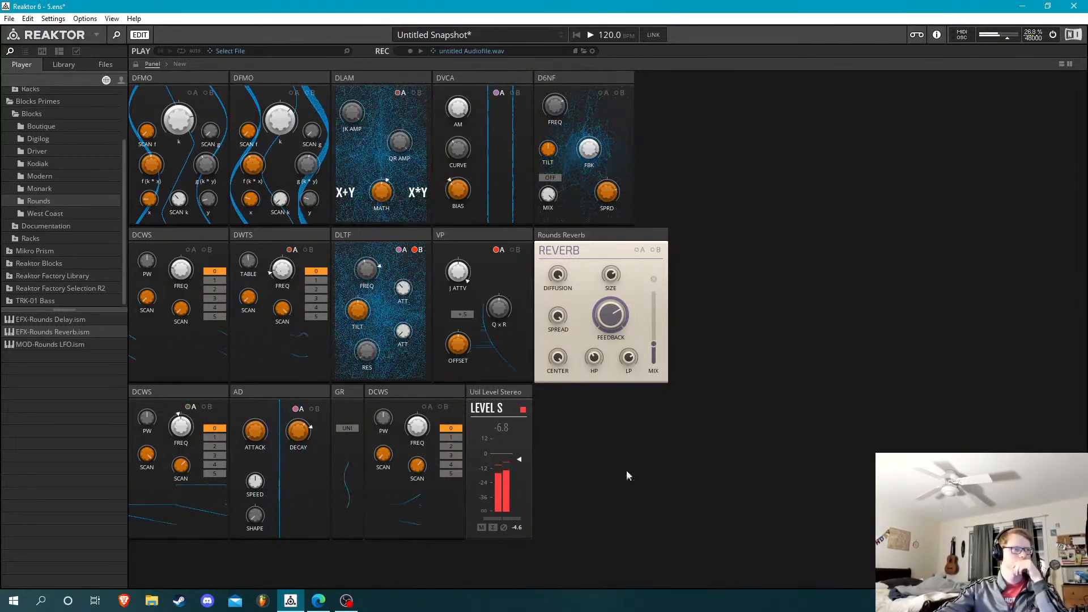
Set the D6NF's FBK to 65.6 and show the patch ports again
mouse_move(666, 241)
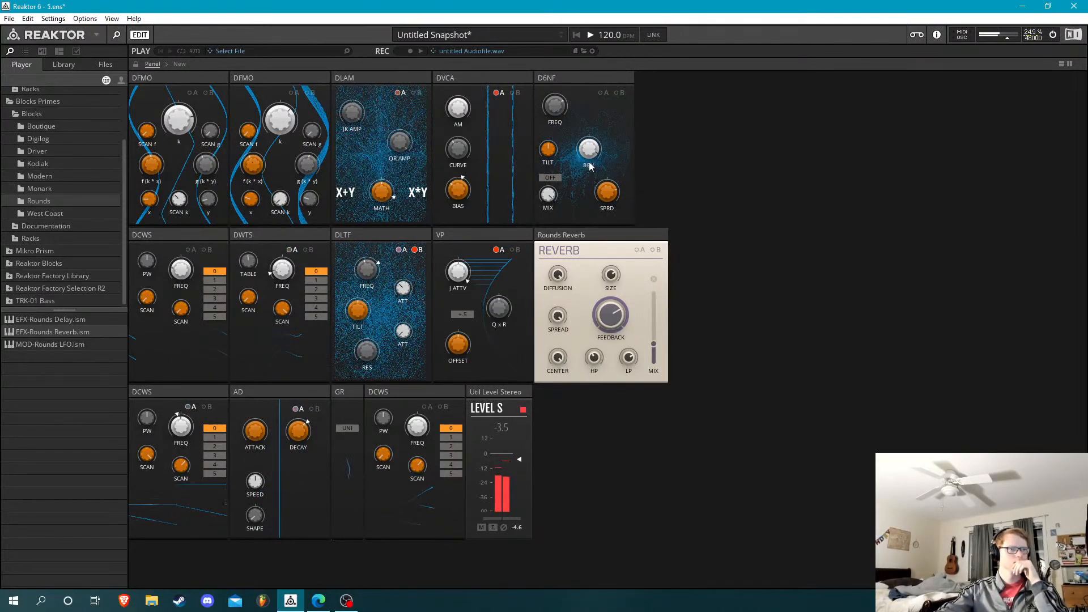
drag(588, 161, 597, 166)
mouse_move(591, 165)
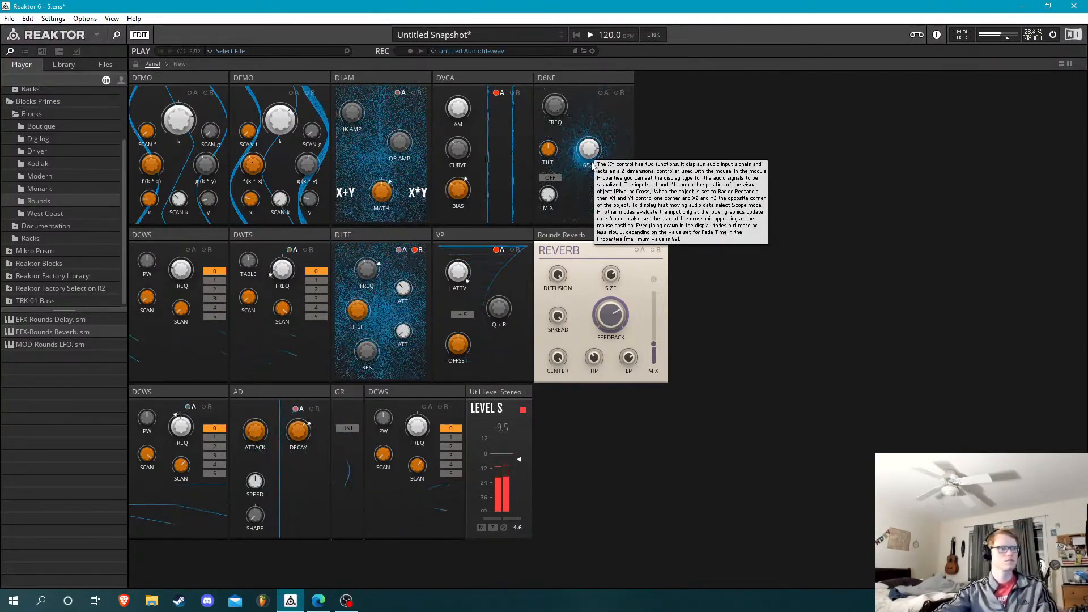
double_click(700, 162)
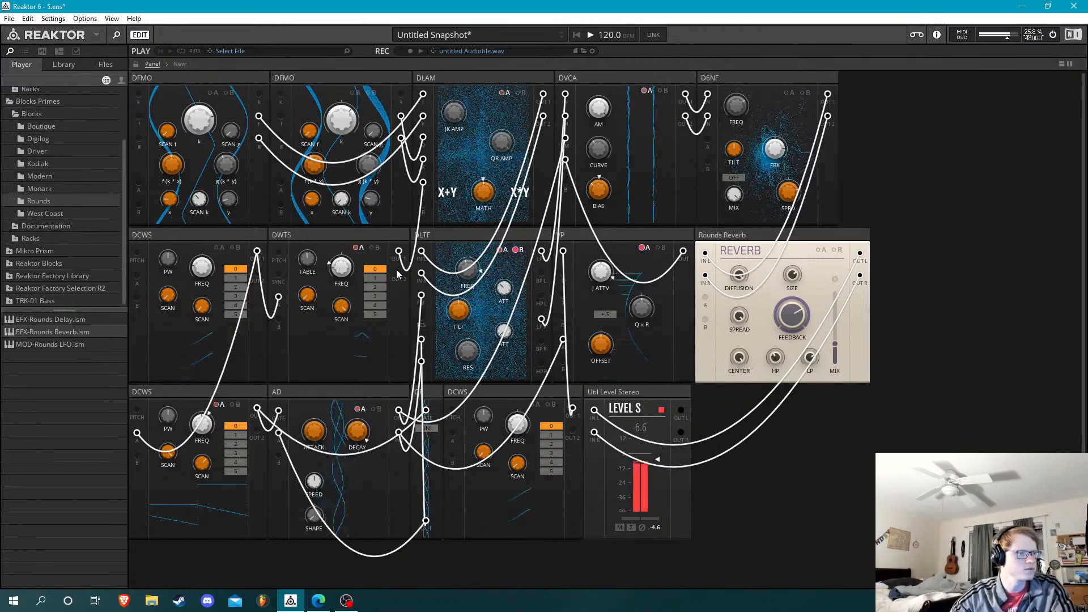
Try patching the DWTS block's second output into the D6NF's A modulation input
drag(399, 272, 708, 139)
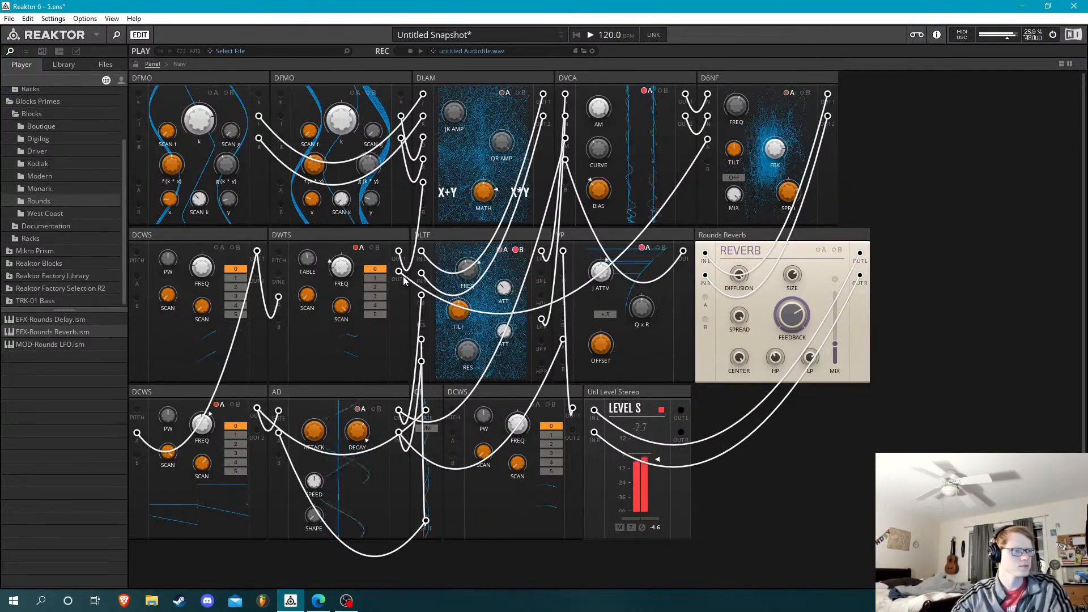
drag(709, 140, 2, 533)
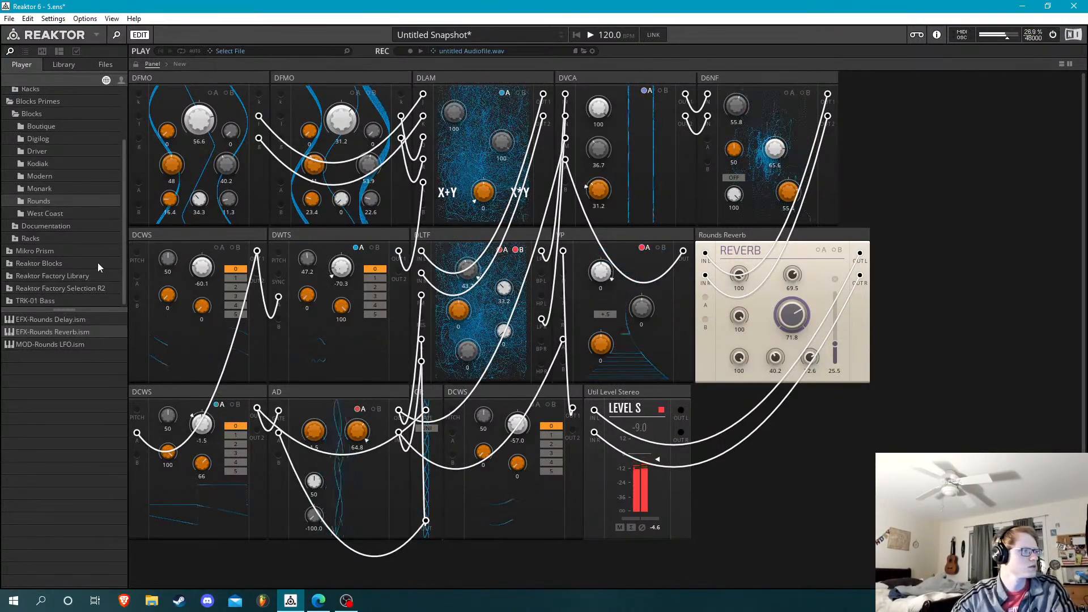
Add a MOD-GR block from the DualSystem folder after the Level block and patch the lower-left DCWS's first output into it
click(103, 68)
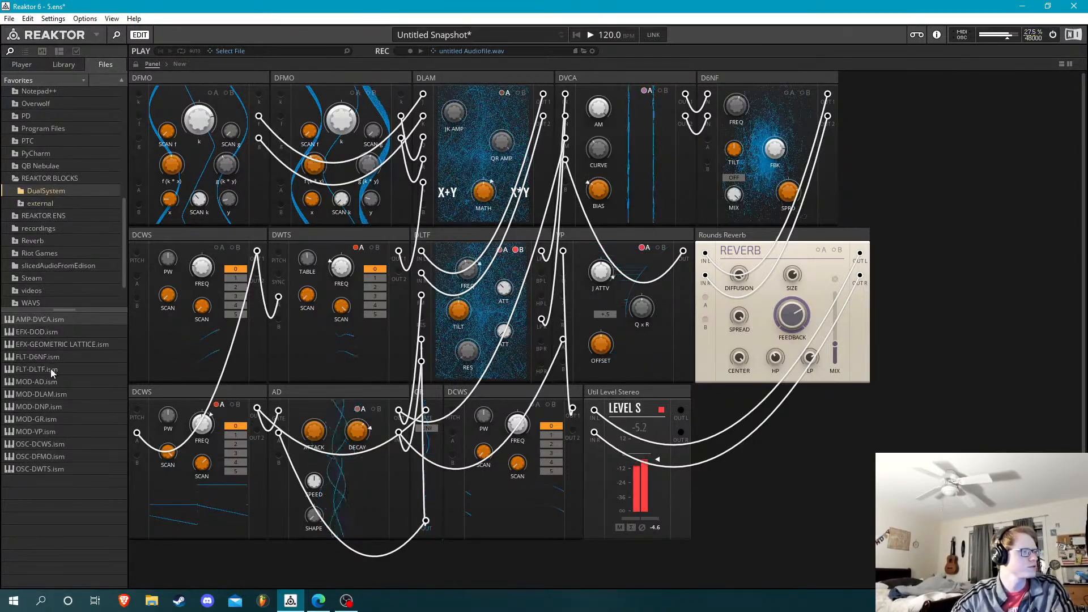
drag(40, 419, 257, 410)
Duplicate the new GR block twice, keeping its input cable from the DCWS
right_click(701, 396)
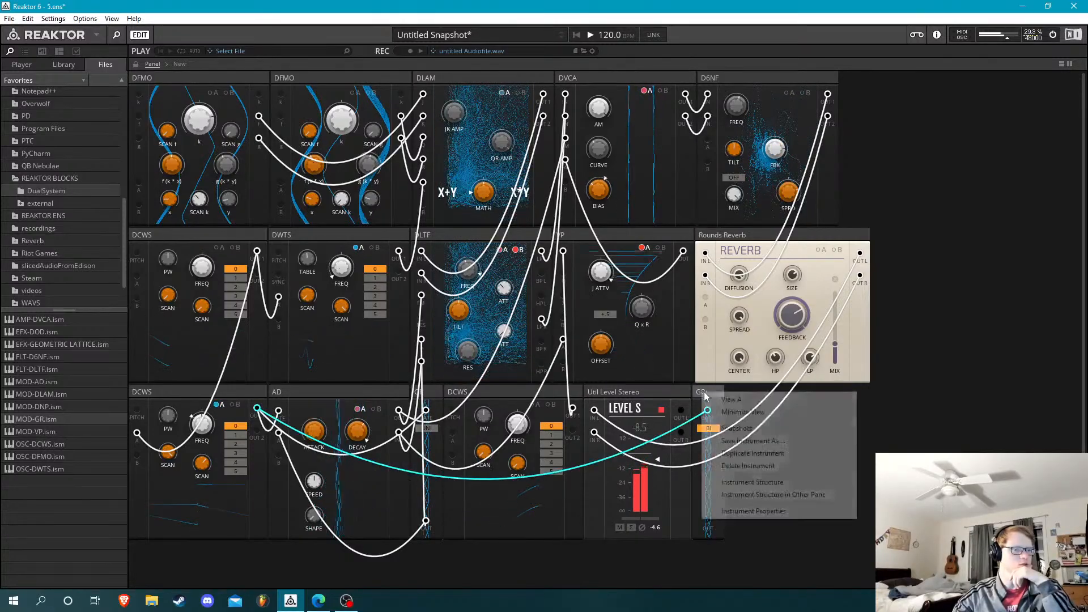
click(754, 451)
right_click(713, 391)
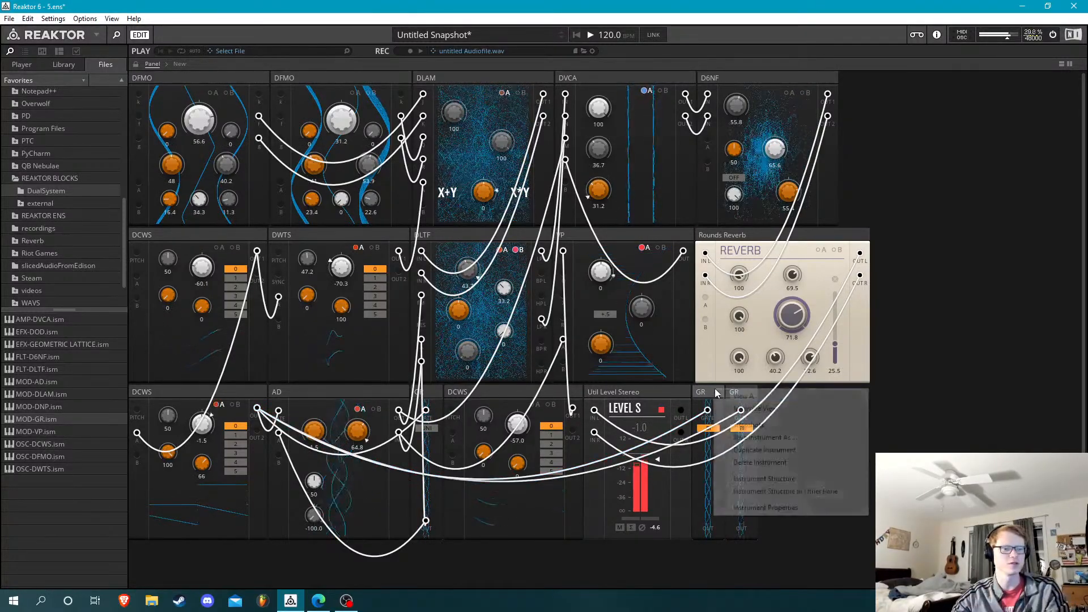
click(801, 447)
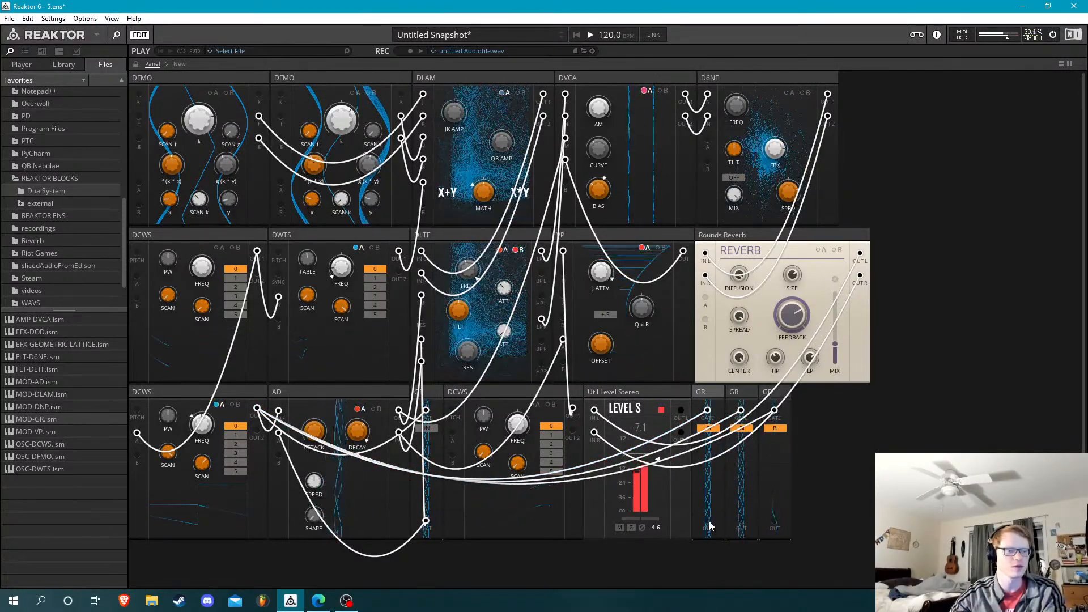
Patch two of the new GR outputs into the D6NF's A and B inputs, modulating FREQ from A and SPRD from B
drag(721, 161, 708, 139)
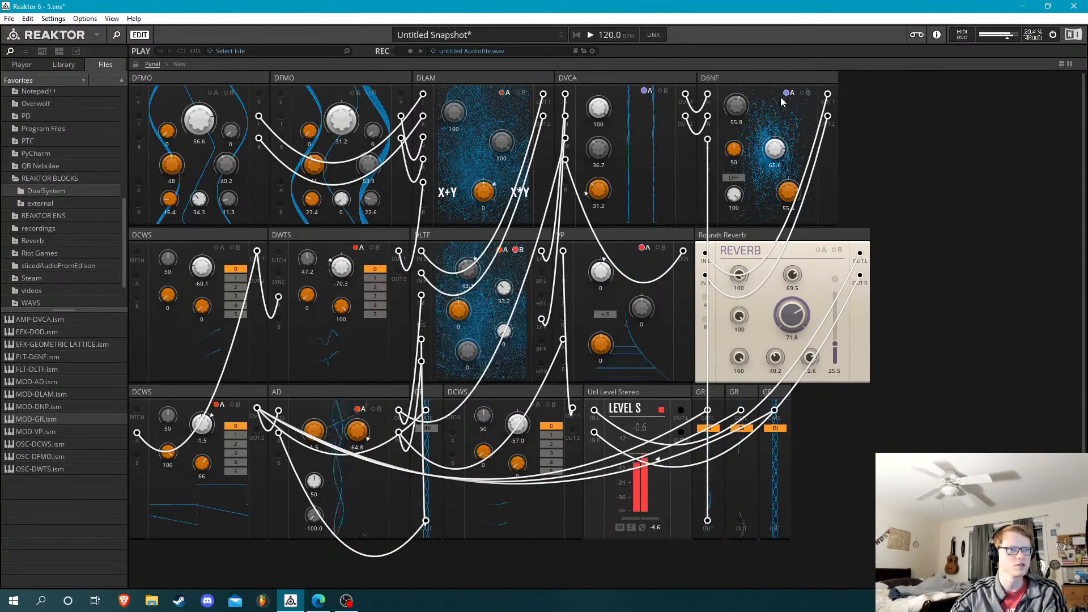
drag(755, 107, 767, 61)
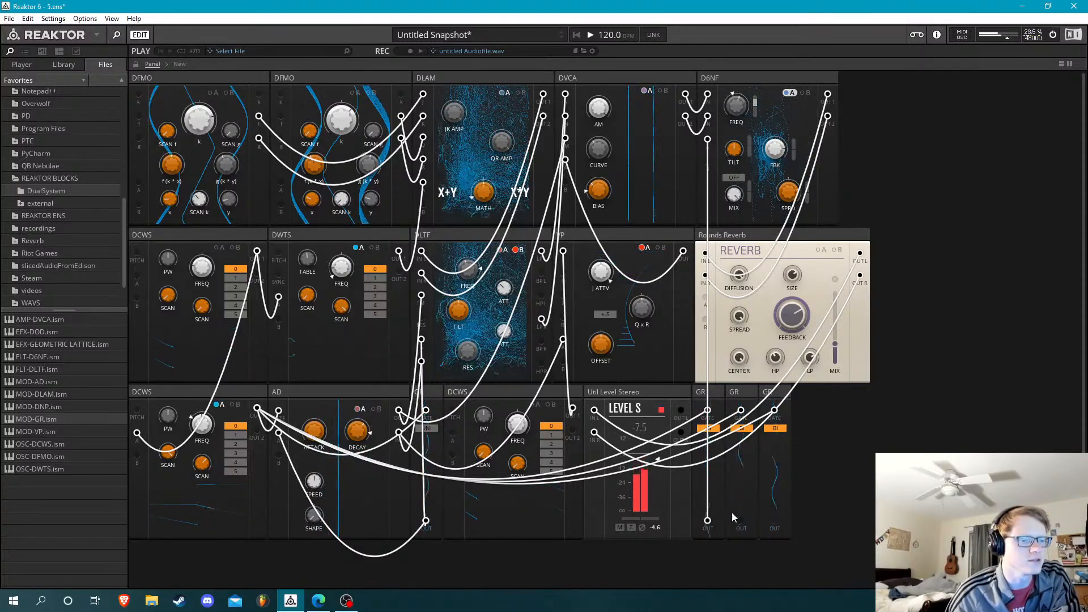
drag(706, 207, 707, 161)
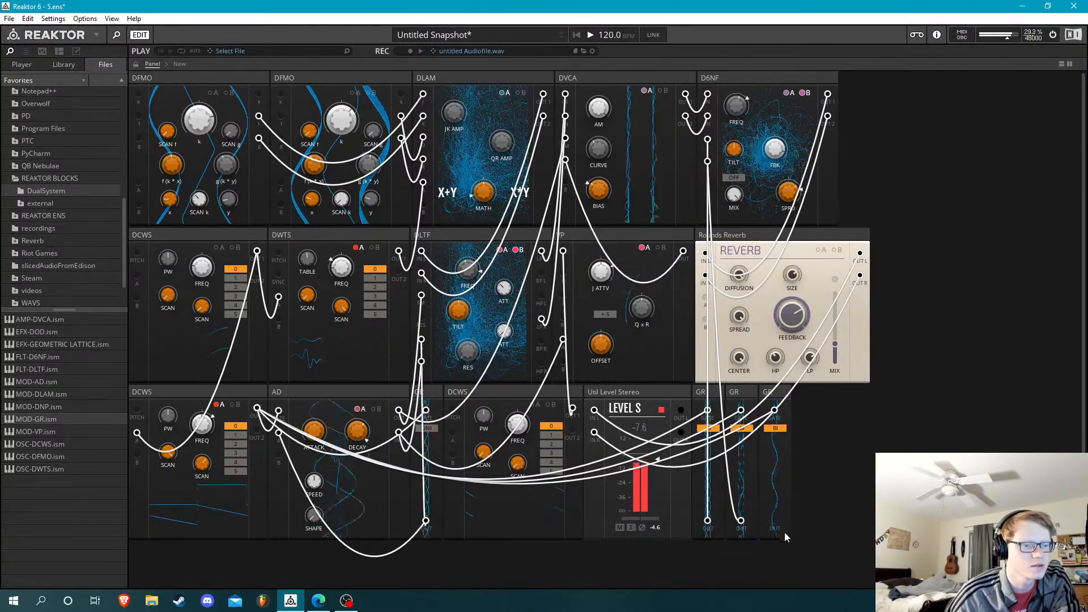
Try modulating the reverb by patching the third new GR block's output into the reverb's A input
drag(706, 383, 705, 298)
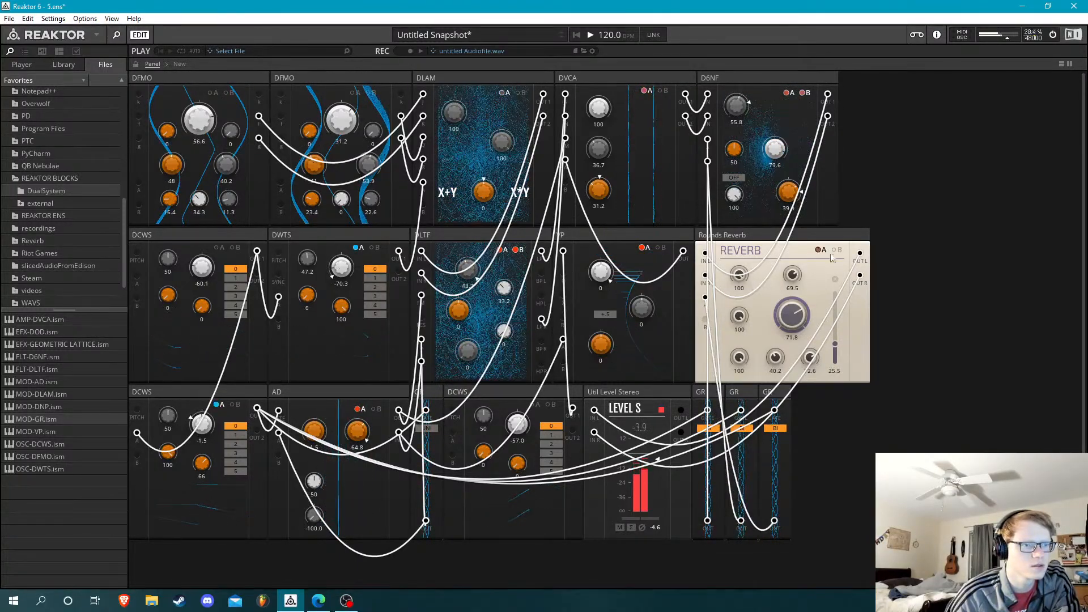
click(825, 251)
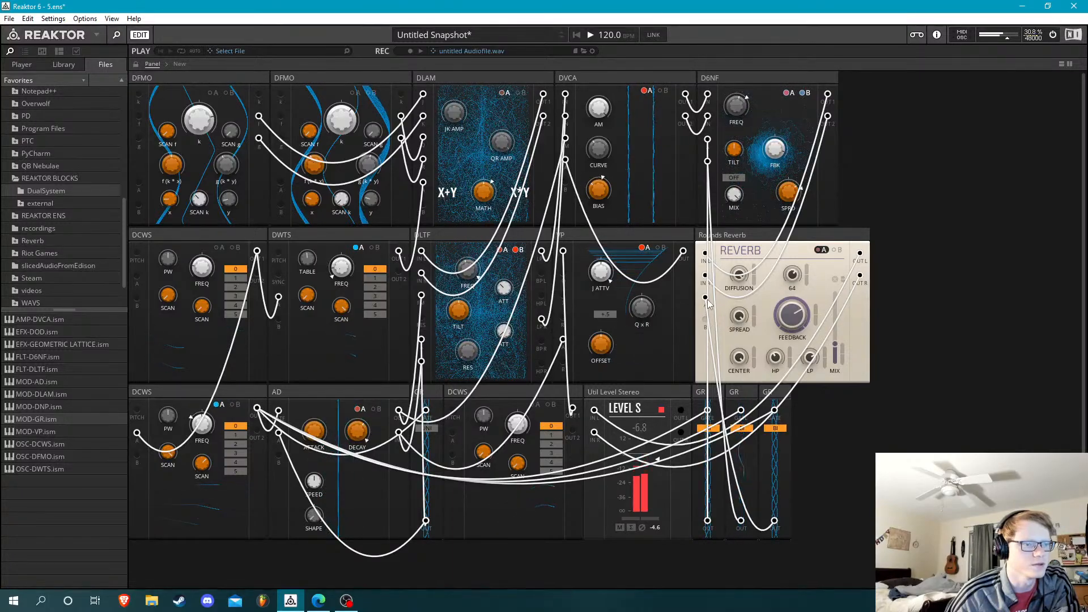
drag(707, 299, 743, 319)
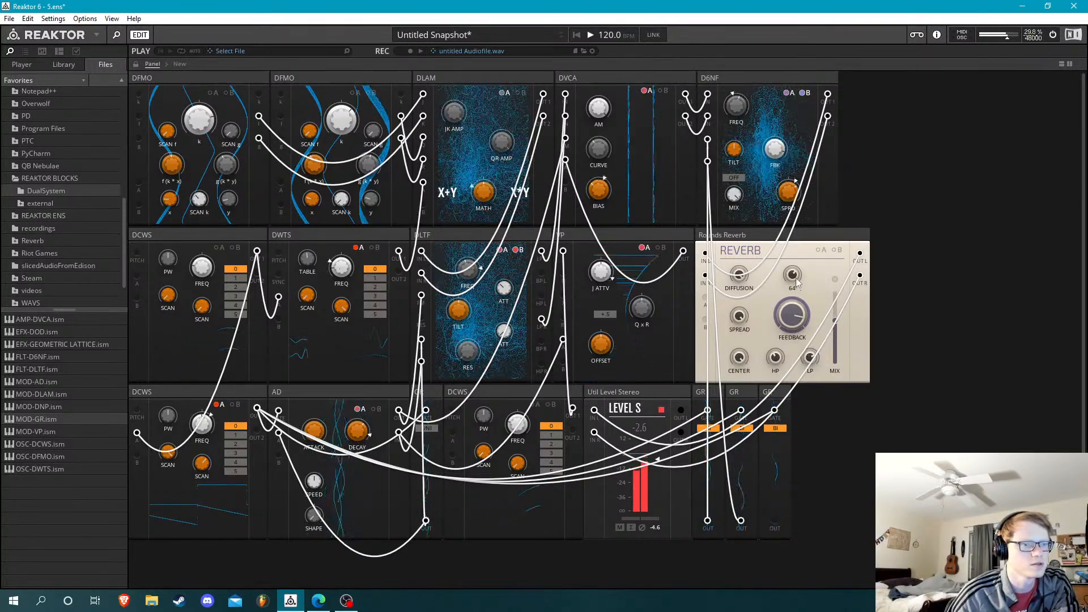
Adjust the reverb's Size and set its Feedback to 75.2
drag(796, 278, 796, 231)
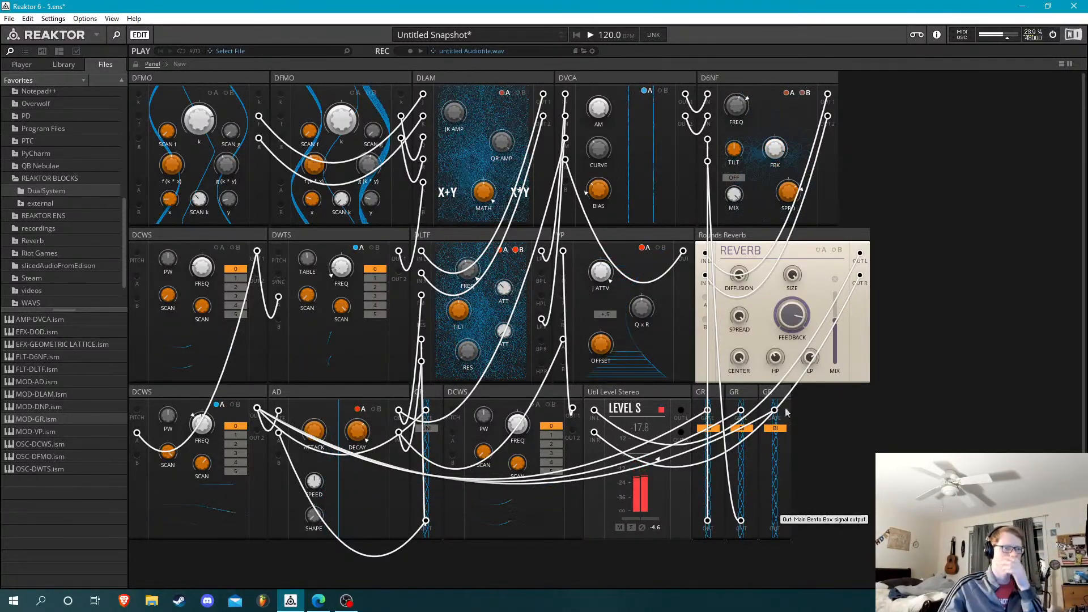
drag(800, 340, 800, 342)
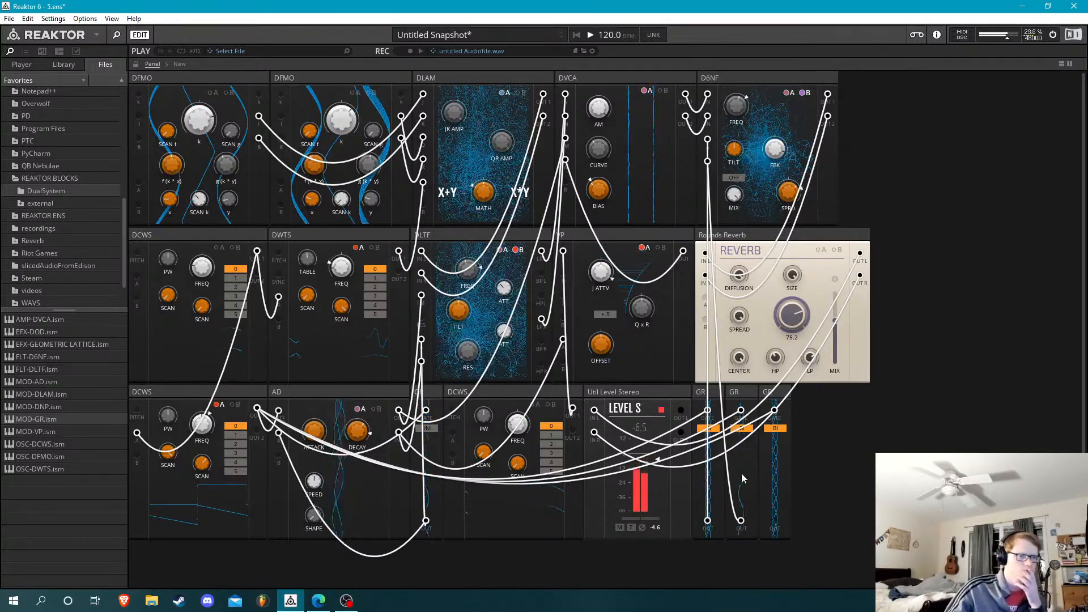
Patch the third new GR block into the second DFMO's k input, and a duplicate of it into the first DFMO's k input
drag(737, 550, 281, 94)
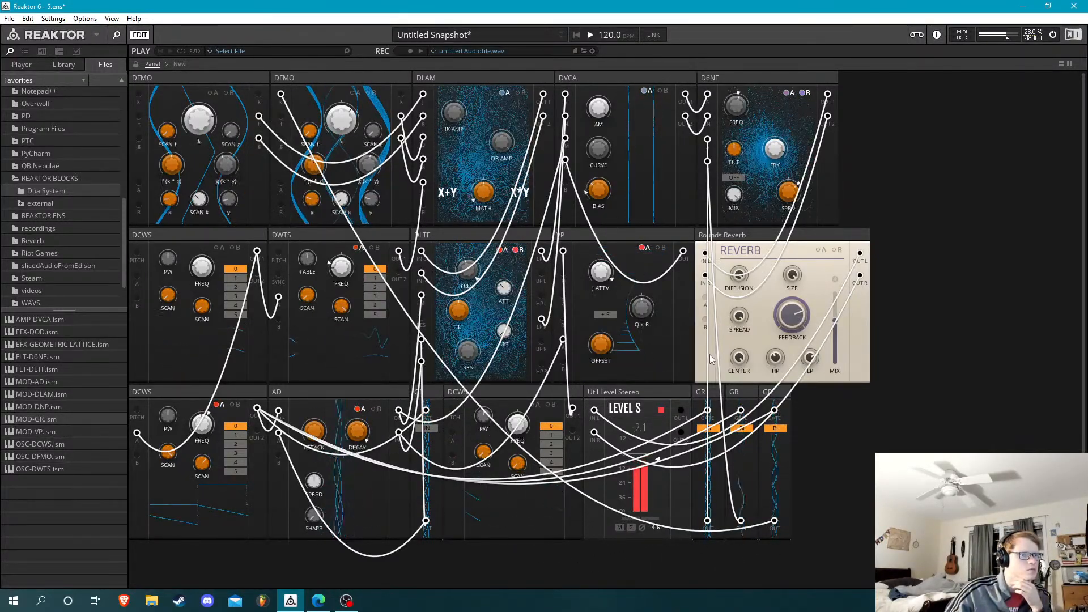
right_click(781, 396)
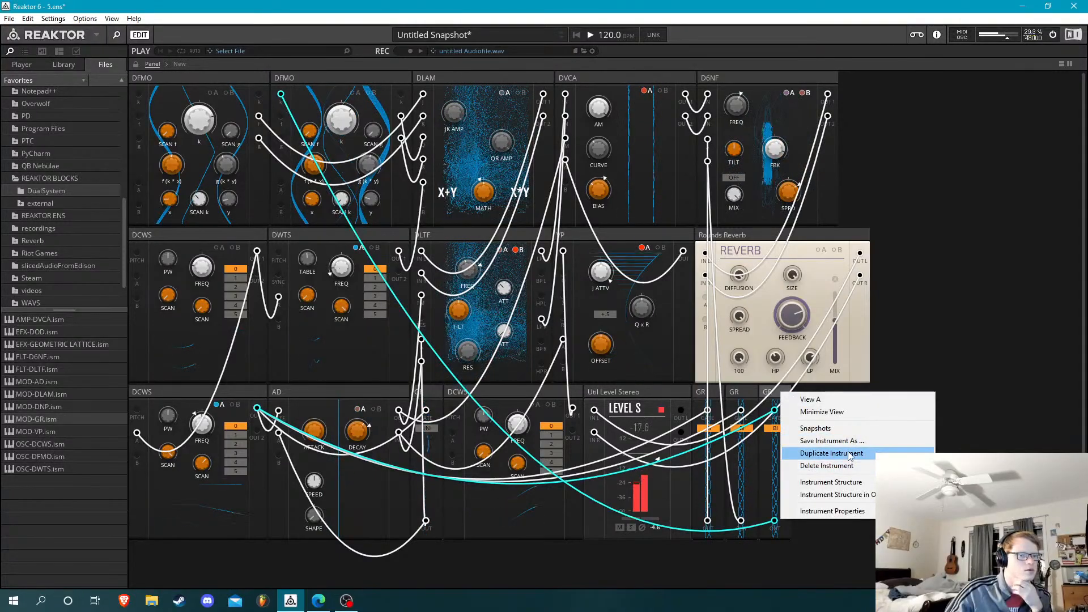
click(828, 451)
drag(775, 521, 139, 100)
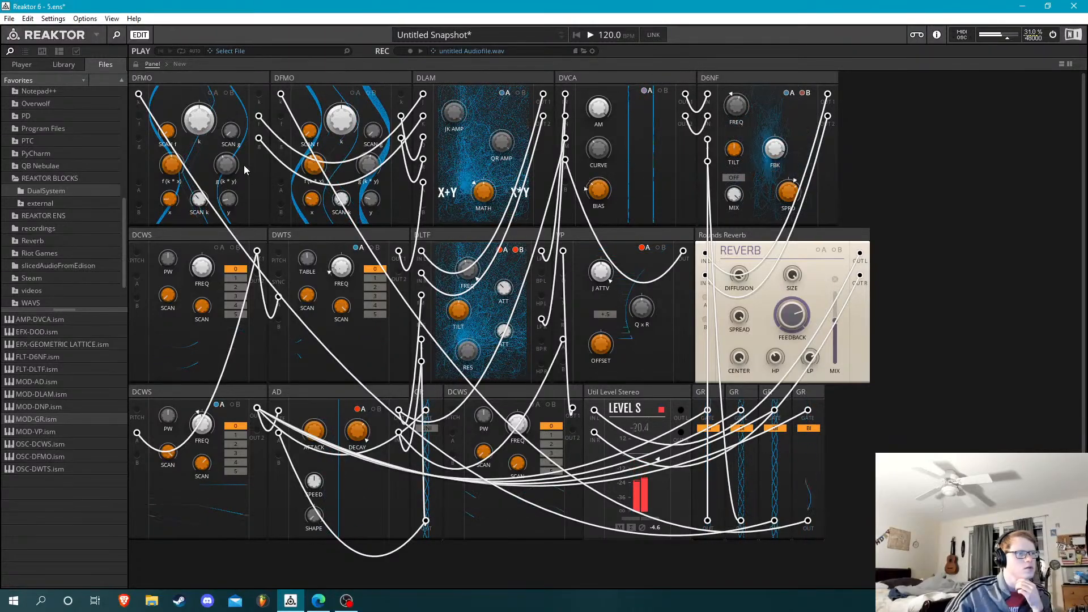
Hide the patch ports and rearrange the rack with the UNI GR block beside the D6NF and the Level block beside the reverb
double_click(965, 237)
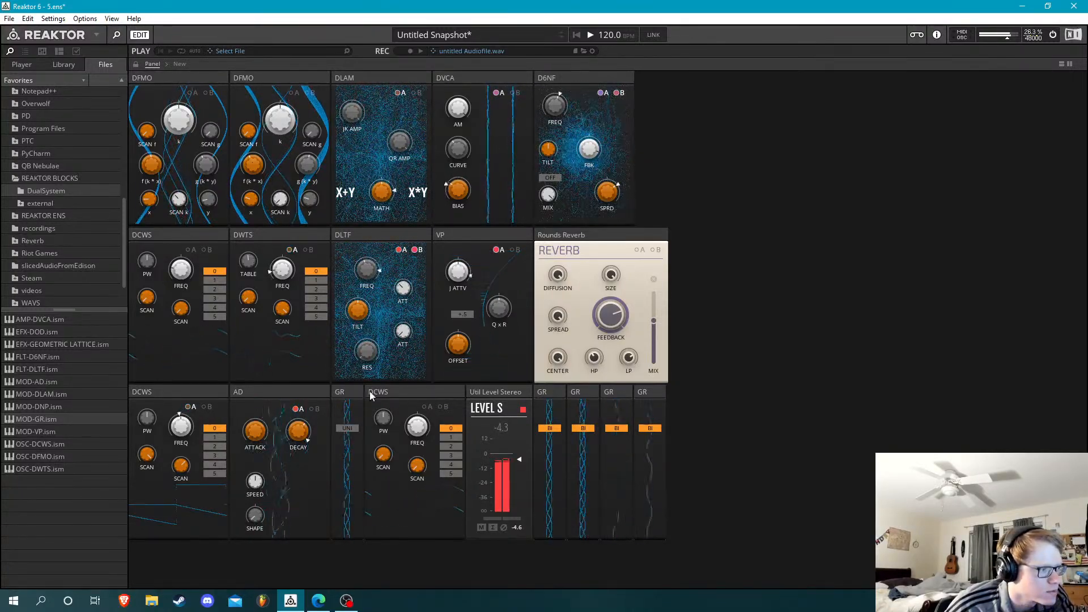
drag(352, 391, 675, 73)
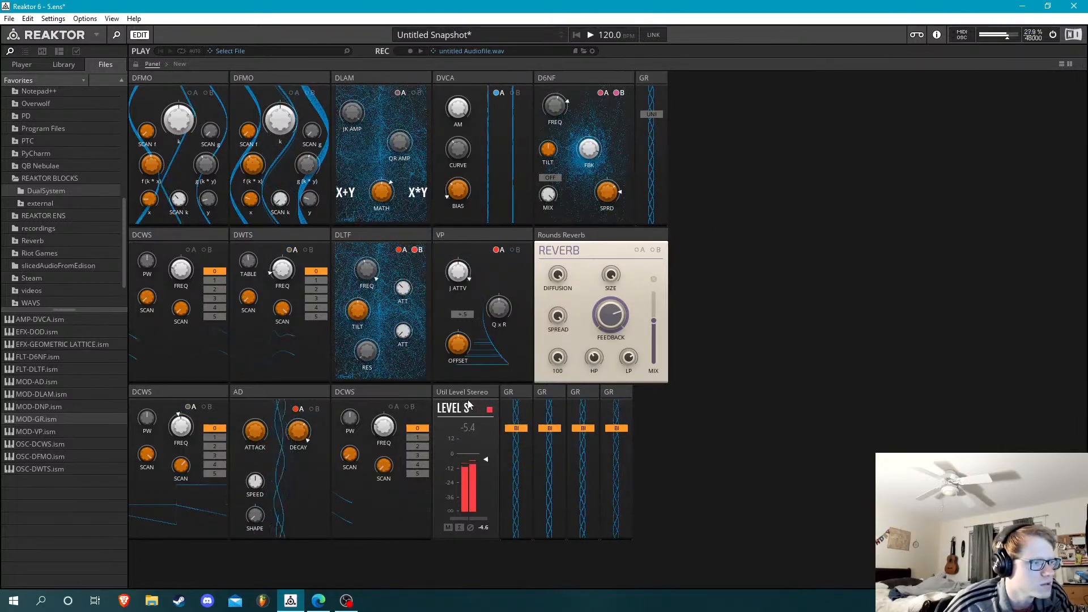
drag(462, 392, 760, 396)
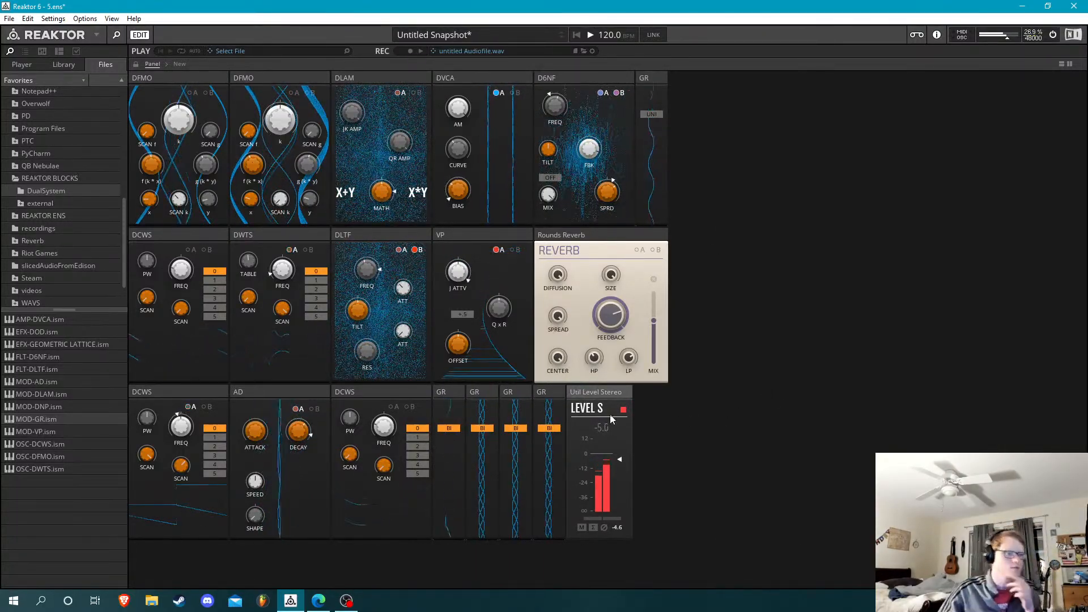
drag(610, 389, 714, 232)
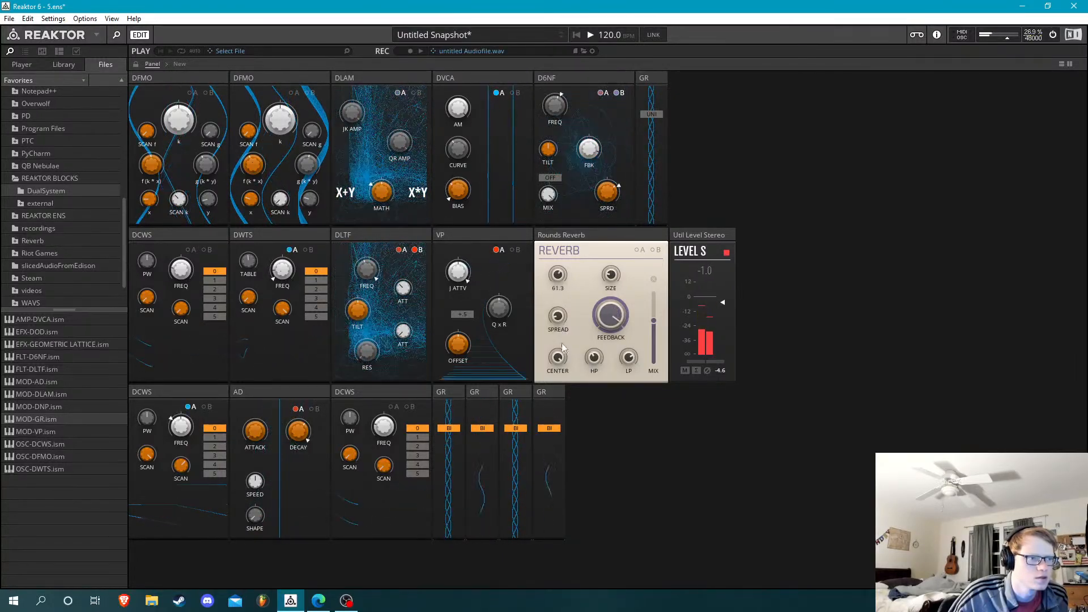
Set the reverb's Diffusion to 23 and lower its Mix slightly
drag(563, 342, 562, 389)
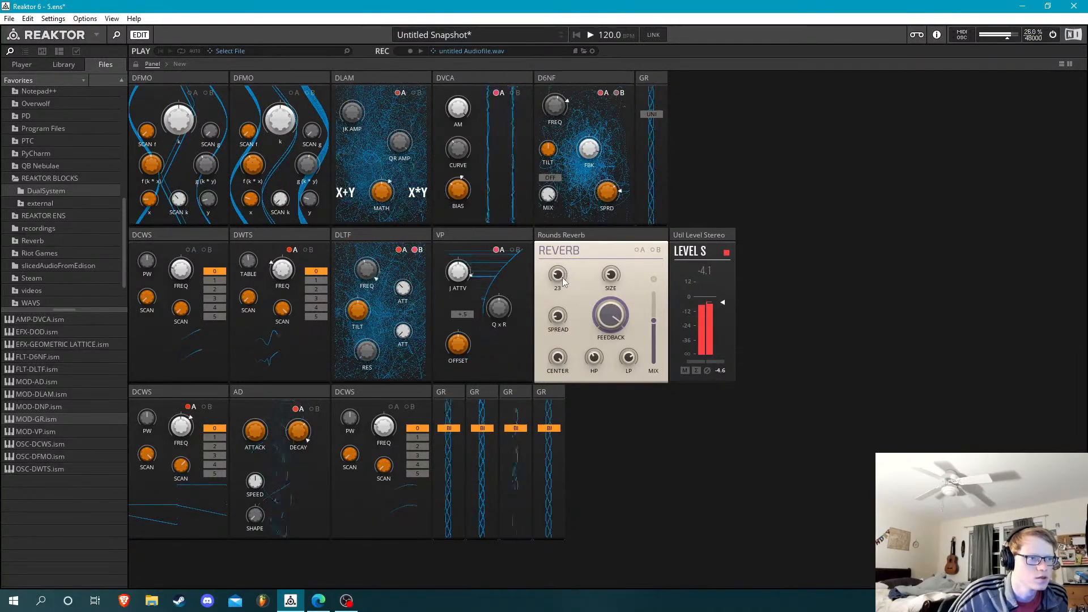
drag(654, 321, 654, 328)
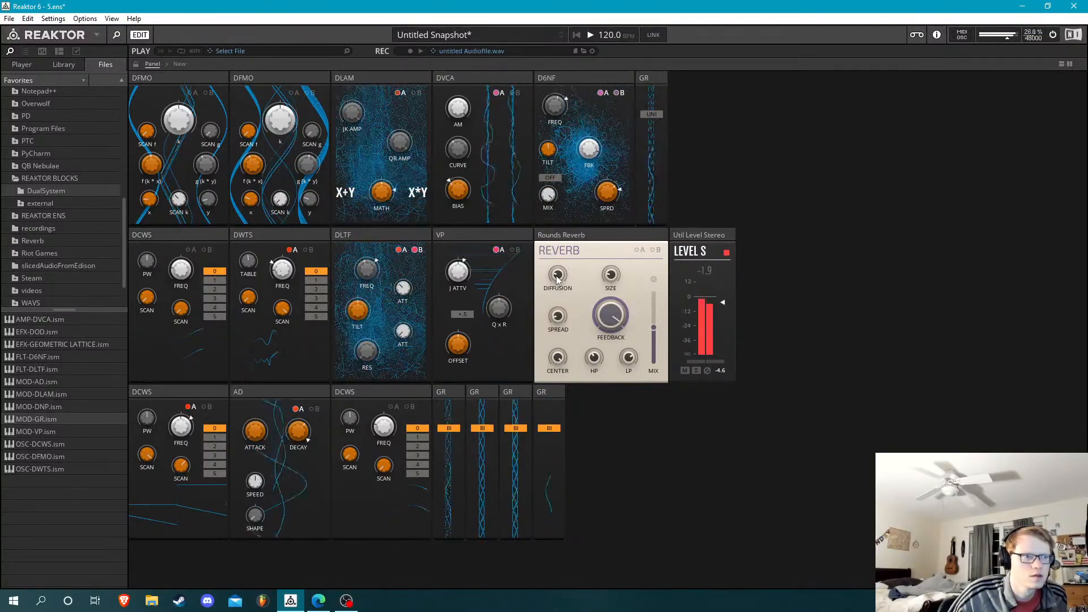
Set the reverb's Diffusion to 100 and raise its Spread
drag(558, 282, 570, 218)
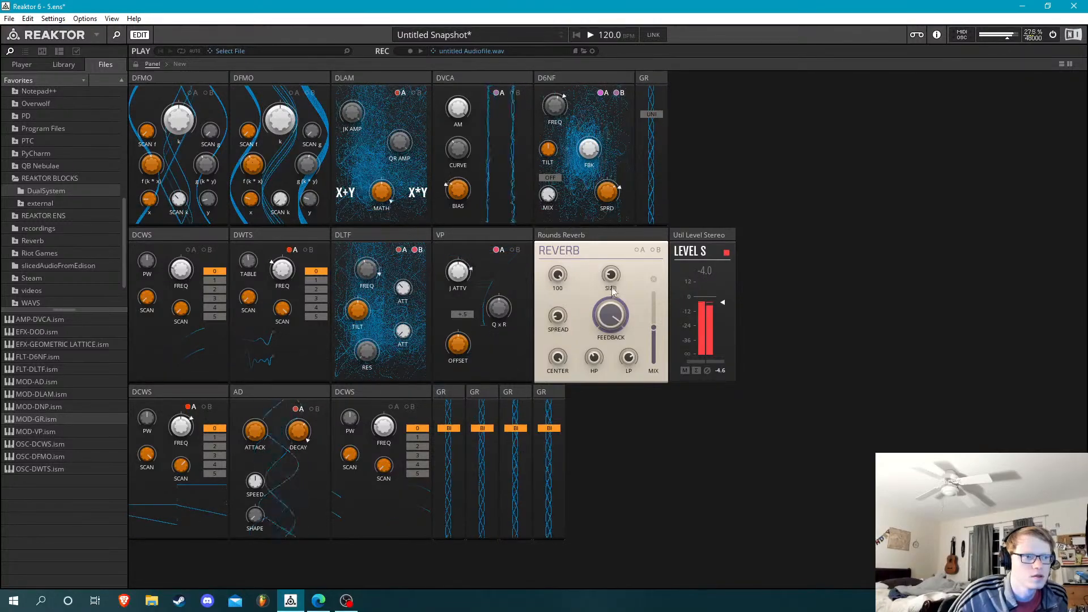
drag(559, 318, 557, 259)
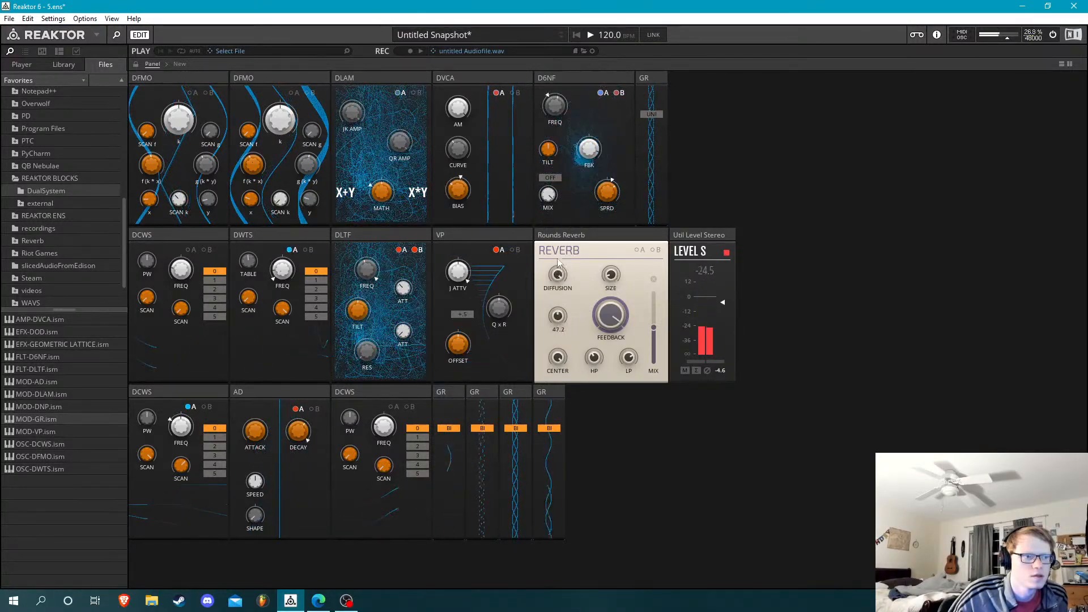
drag(557, 317, 575, 250)
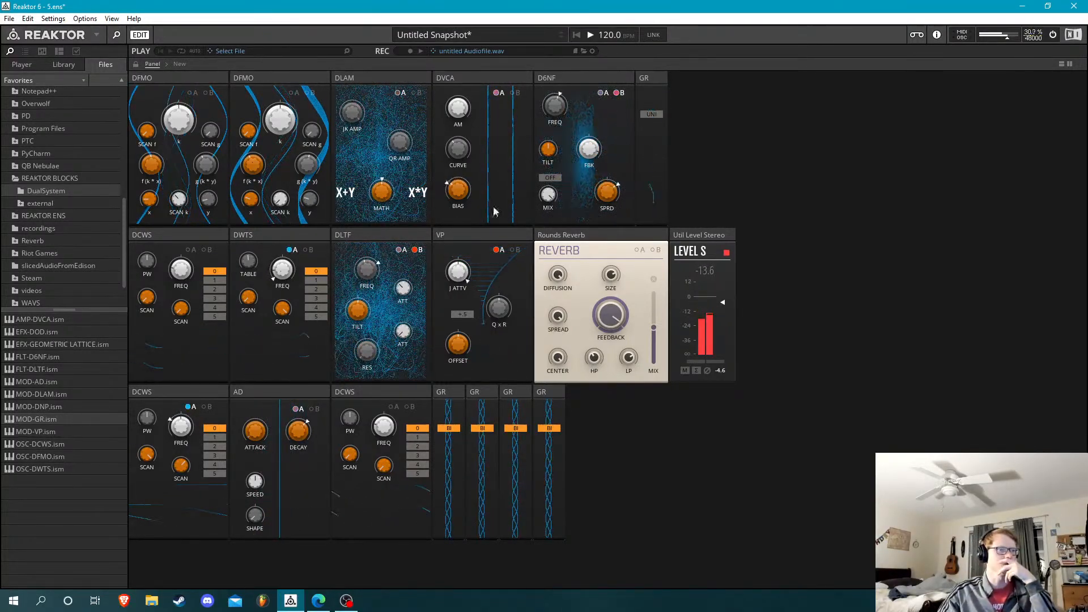
Try inverting the poles of the D6NF filter, and switch the inversion back off
drag(548, 110, 553, 151)
click(554, 178)
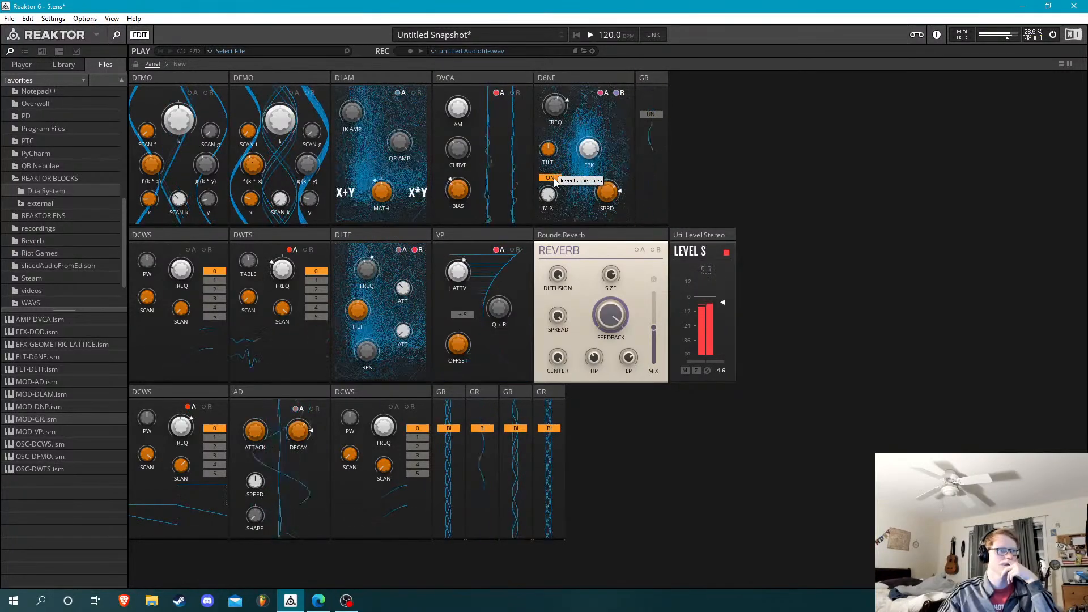
click(570, 179)
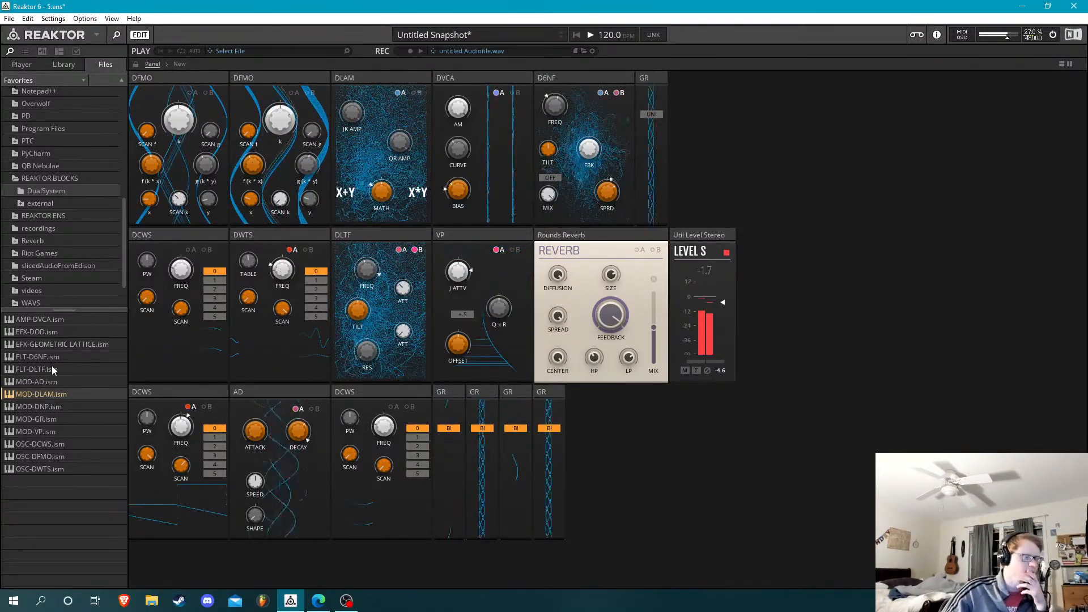
Show the patch ports, unplug the DWTS cable from the DLAM, and add another GR block gated by the bottom-row first DCWS
mouse_move(385, 390)
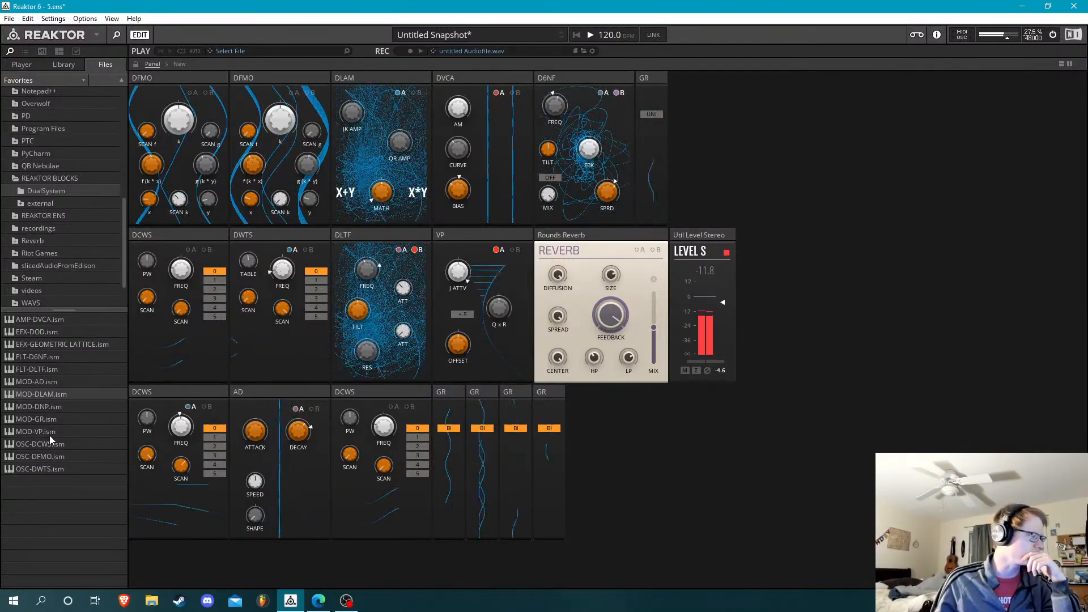
click(46, 417)
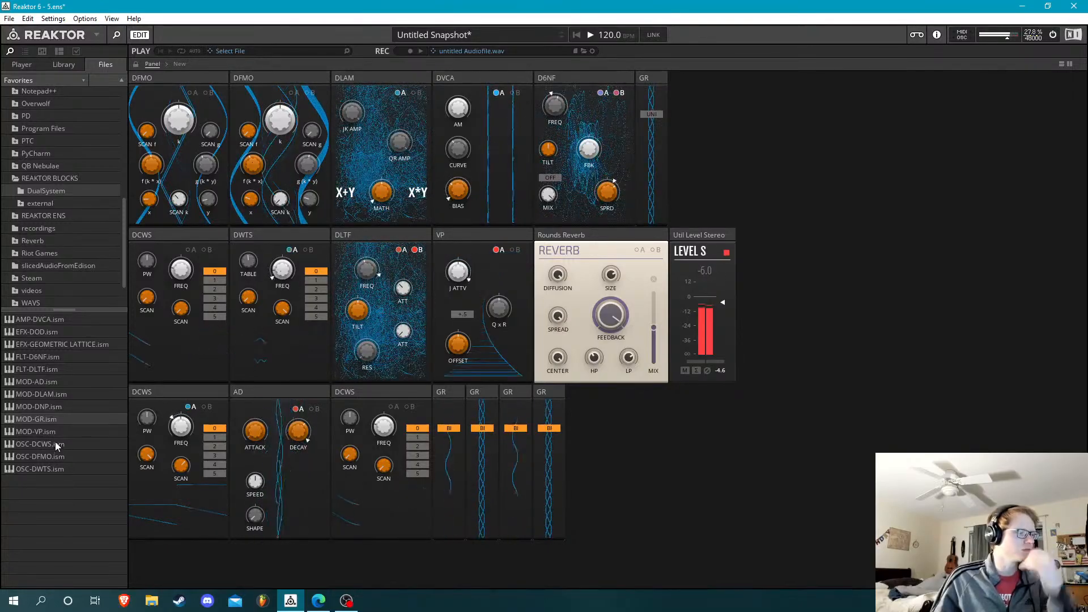
key(Tab)
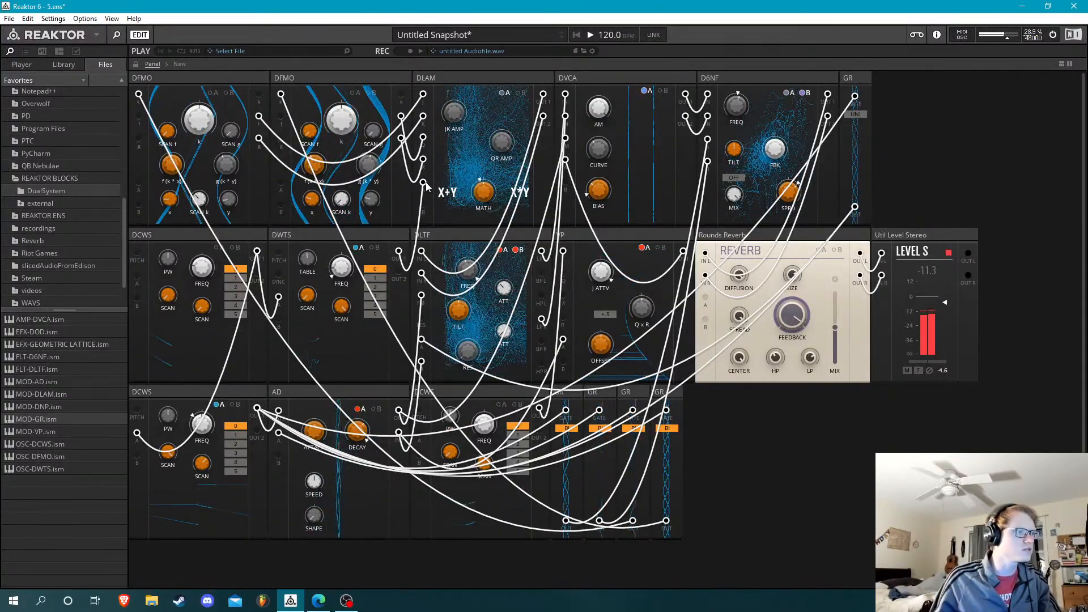
mouse_move(423, 182)
mouse_down()
mouse_move(413, 224)
mouse_move(434, 213)
mouse_move(423, 182)
mouse_up()
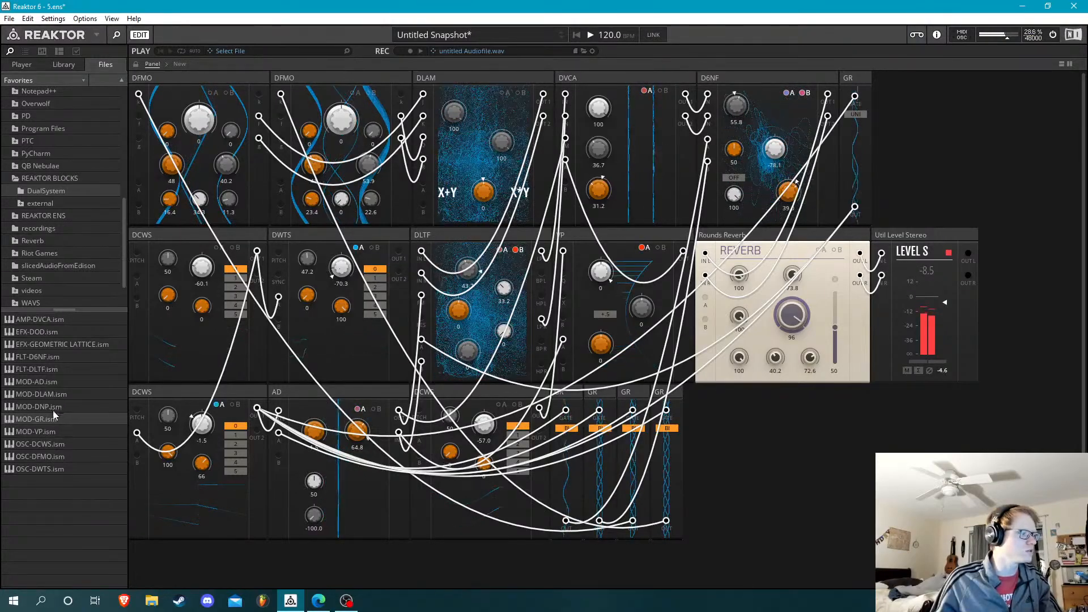
drag(51, 420, 256, 408)
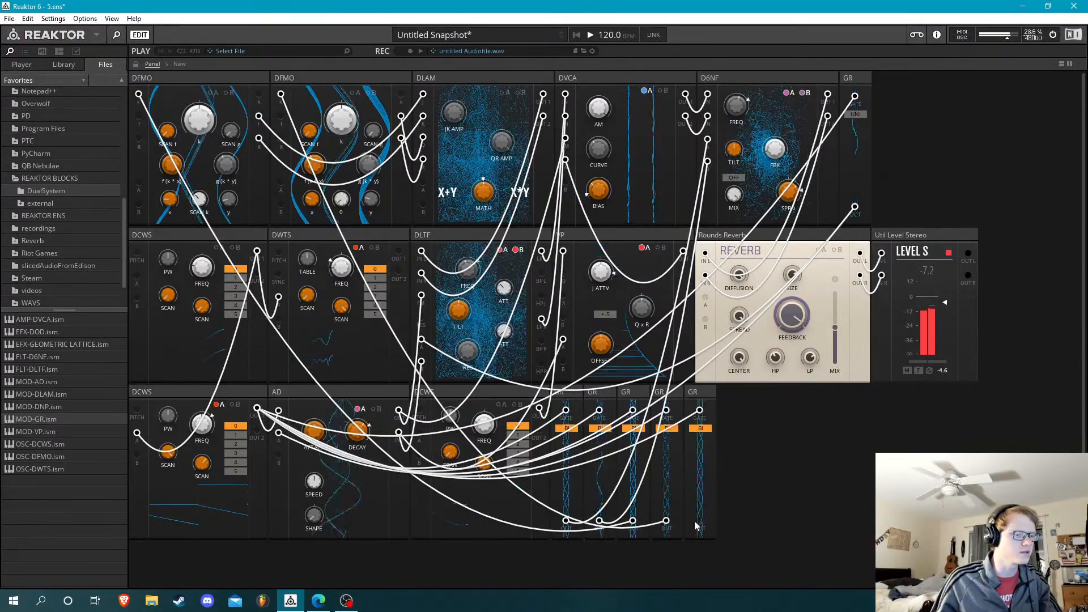
Try patching the new GR block into the DLAM's modulation input, and restore the DWTS OUT 1 cable there
drag(701, 522, 425, 186)
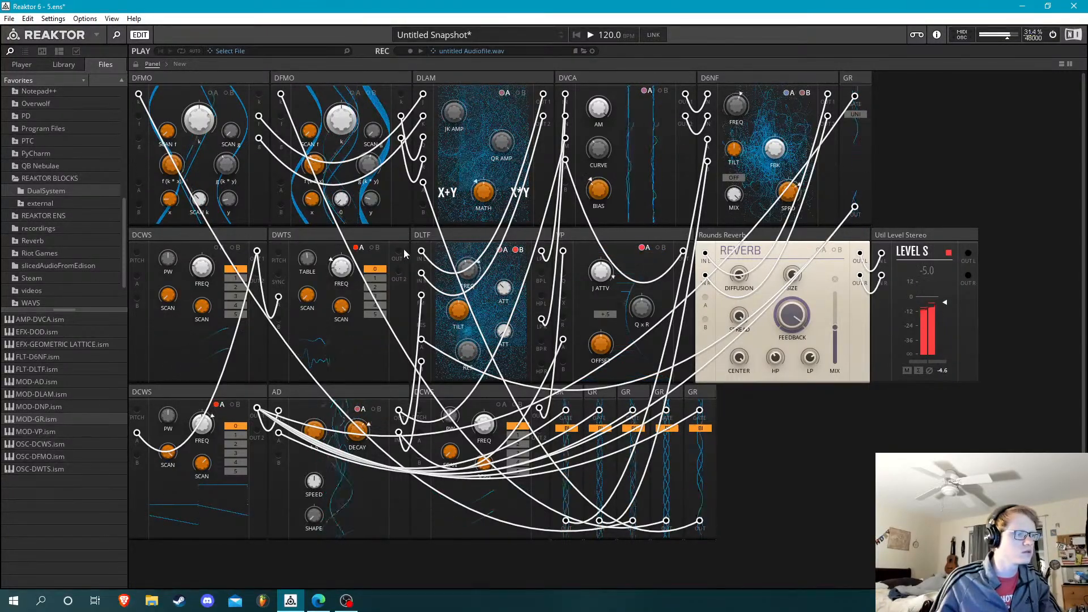
drag(400, 251, 421, 273)
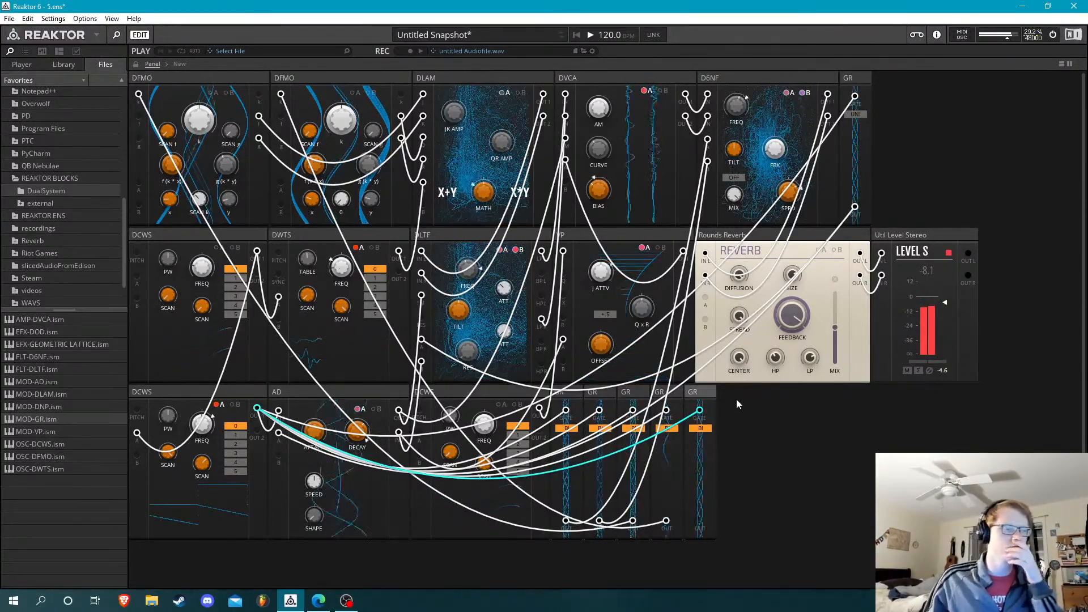
Patch the new GR block, in UNI mode, into the third DCWS's A input and place it in front of that DCWS
mouse_move(712, 390)
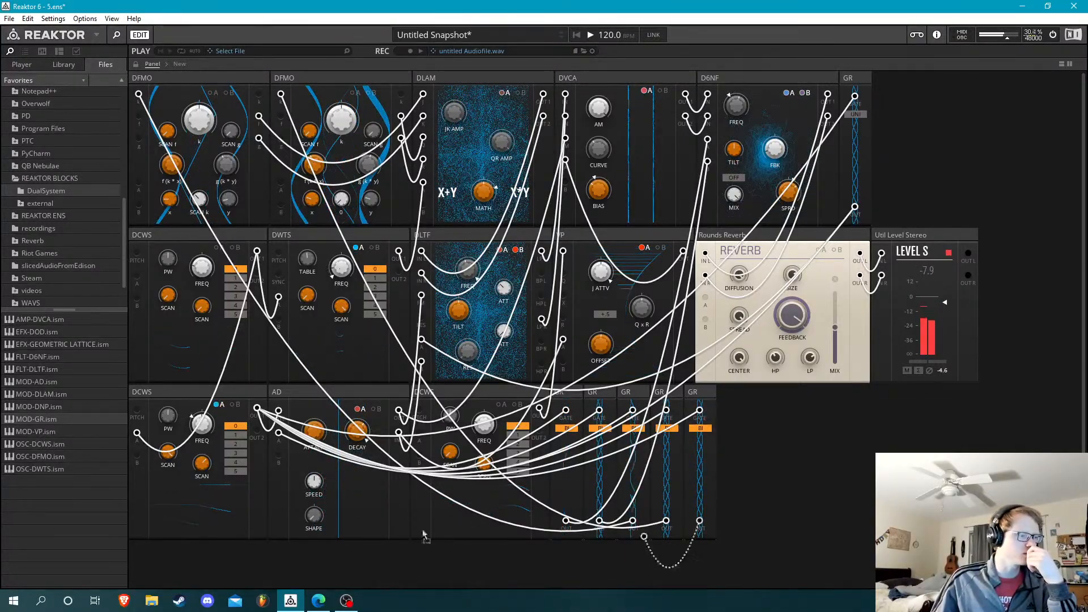
drag(416, 448, 419, 434)
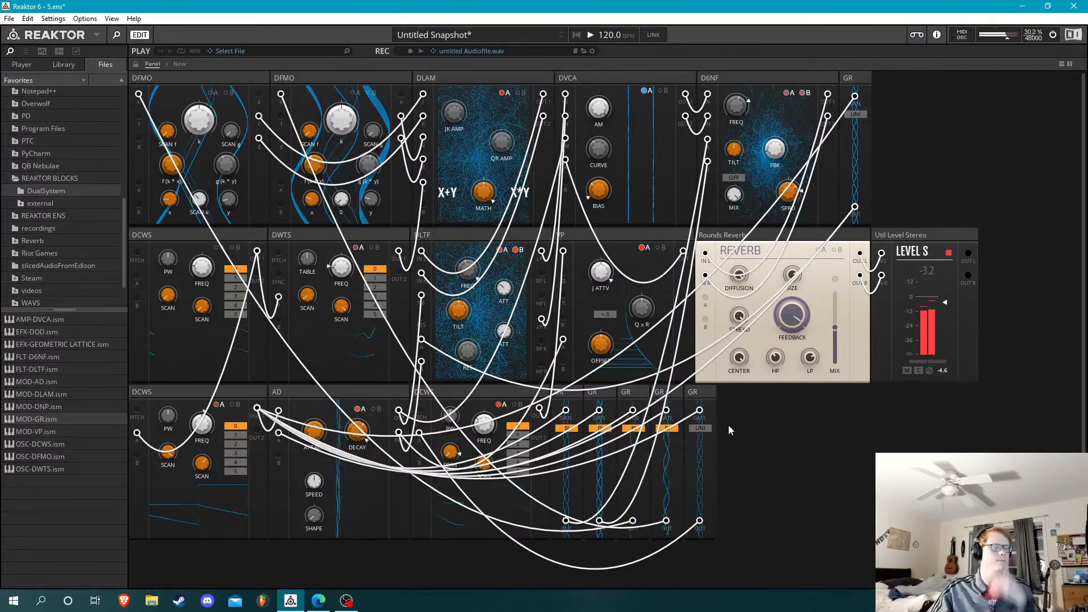
drag(442, 395, 441, 395)
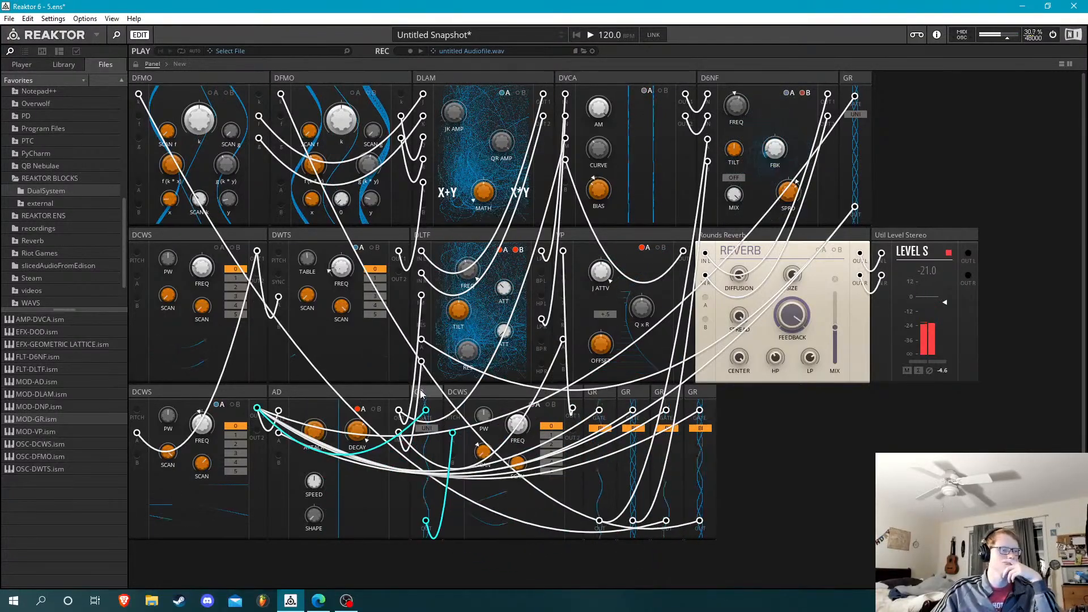
Hide the patch ports and move the Level block to the end of the bottom row
double_click(788, 438)
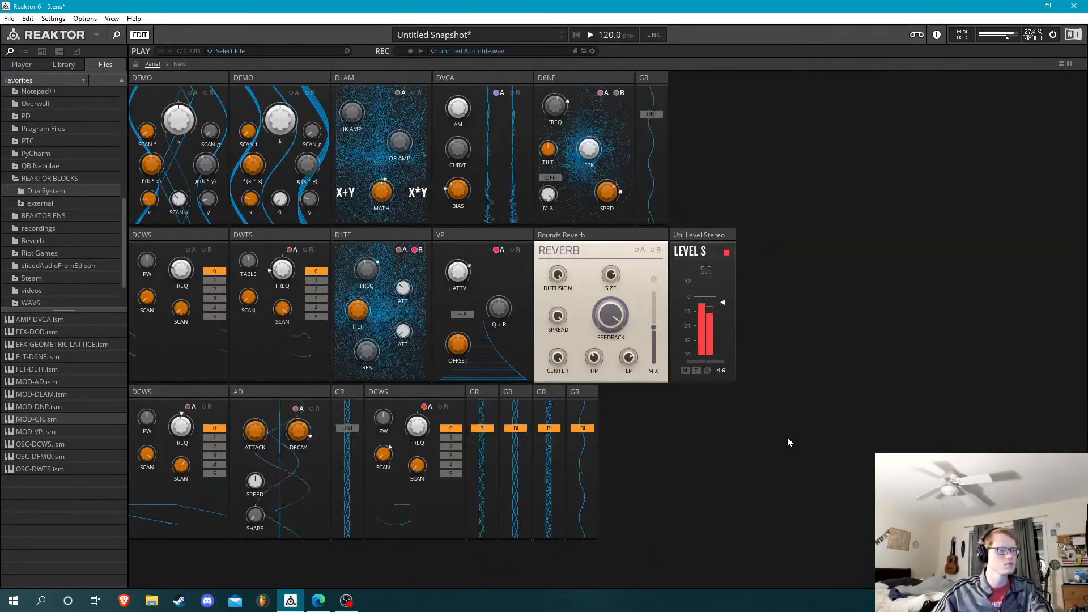
drag(697, 237, 652, 422)
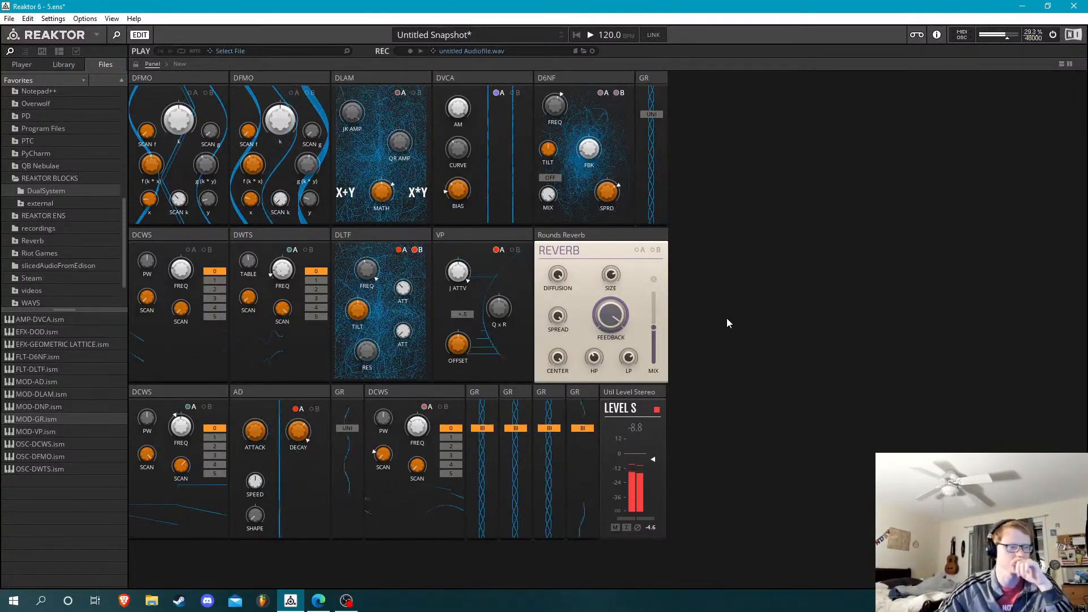
Lower the reverb's Mix slightly and fine-tune the D6NF's FBK amount
mouse_move(656, 326)
mouse_down()
mouse_move(670, 244)
mouse_move(661, 334)
mouse_up()
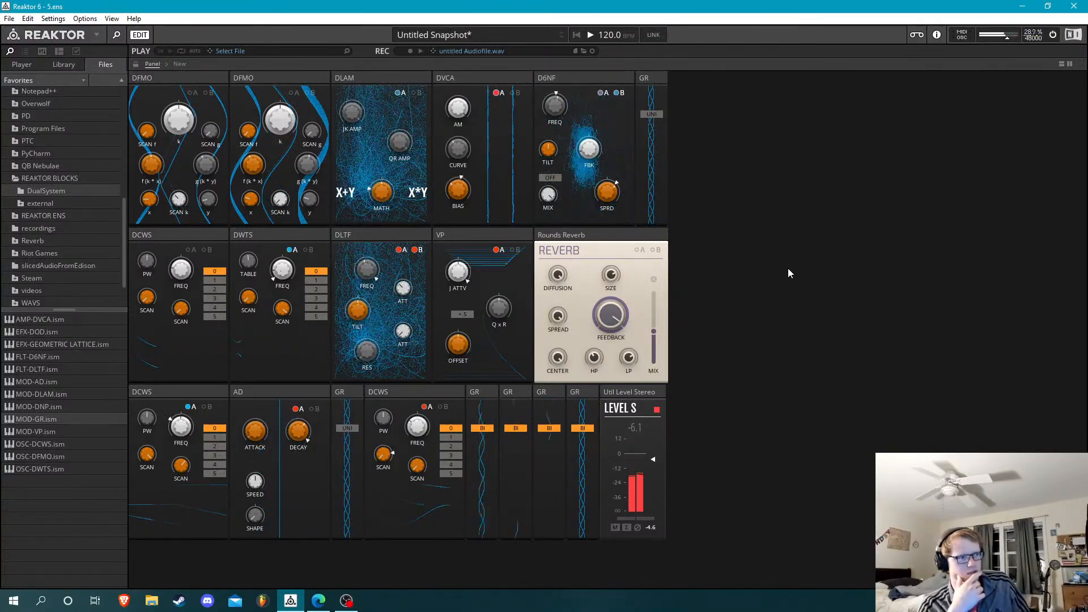
mouse_move(582, 139)
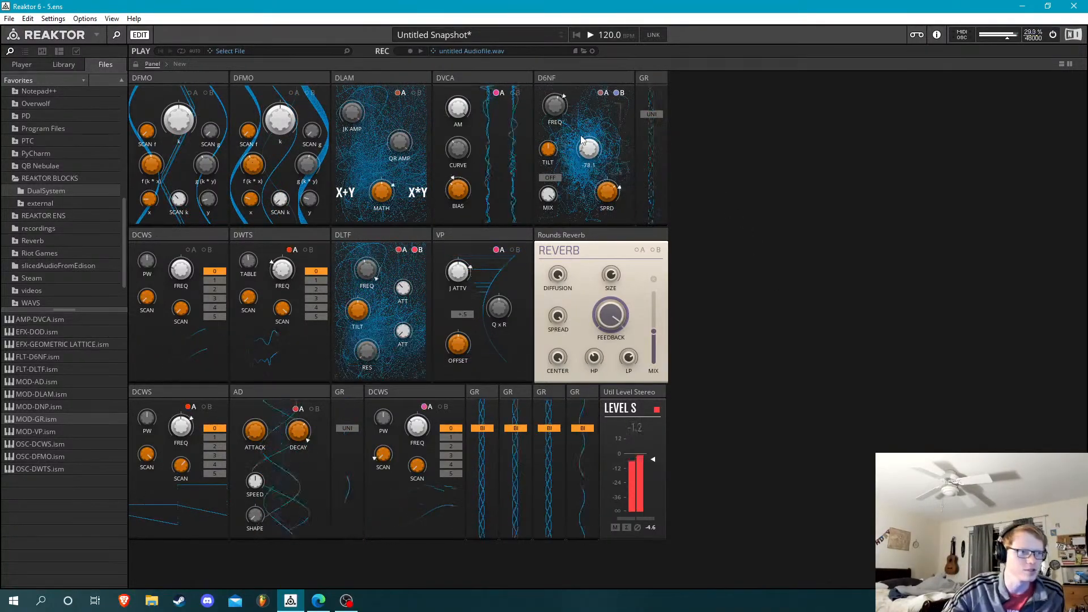
mouse_move(581, 139)
mouse_down()
mouse_move(595, 175)
mouse_move(593, 153)
mouse_up()
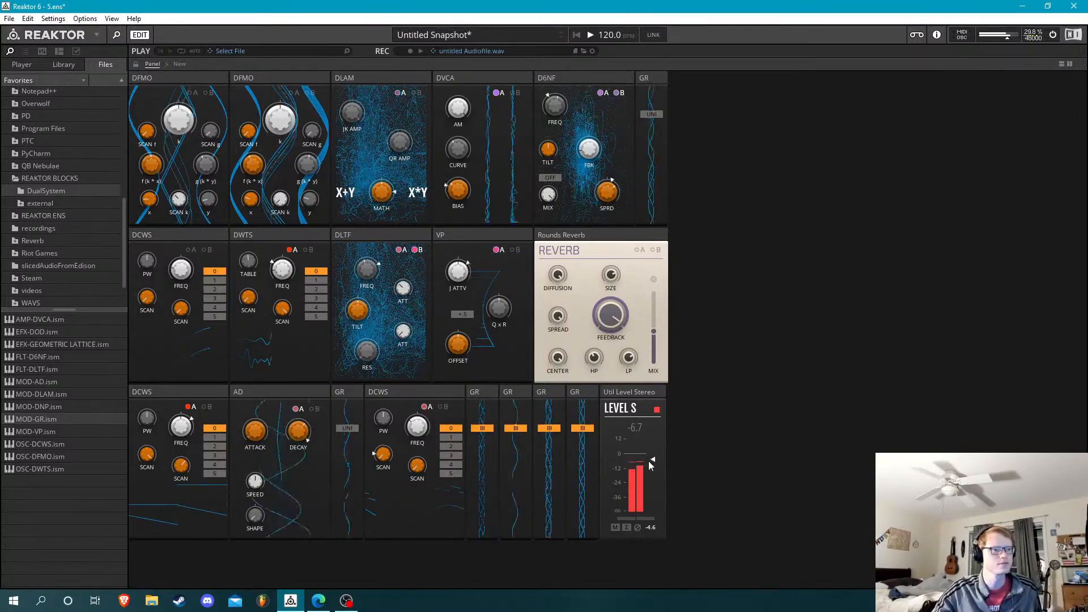
Turn the Level block down to -21.6 and switch to another running program
drag(654, 461, 656, 498)
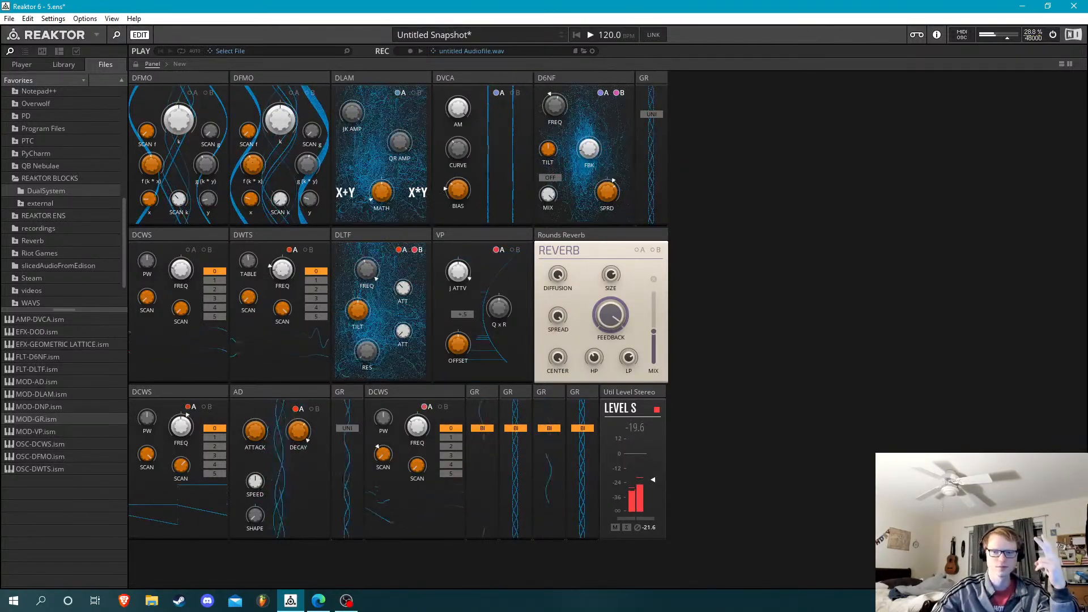
key(alt+Tab)
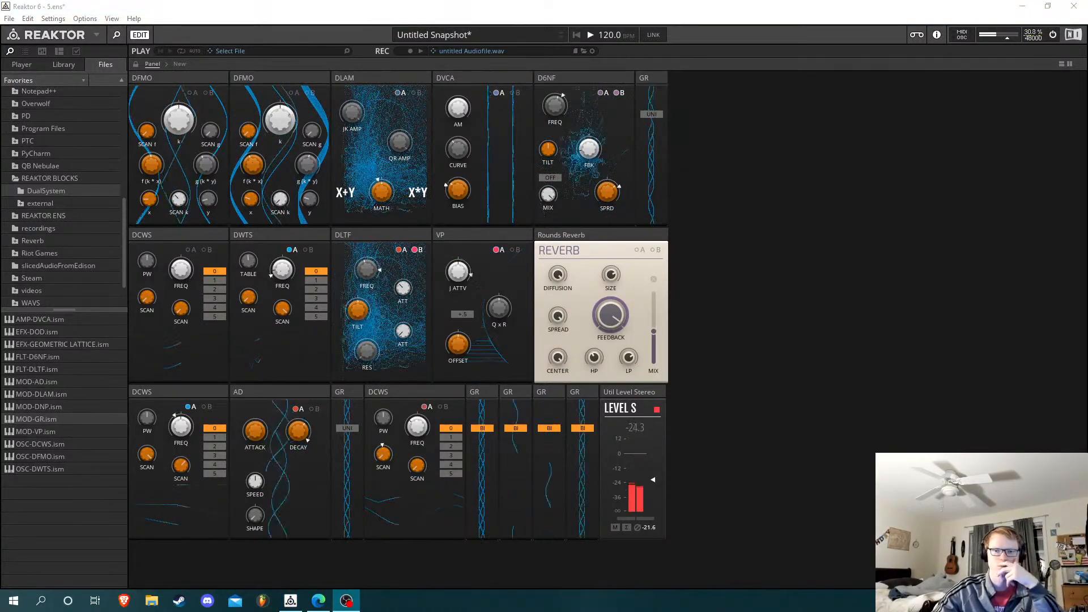